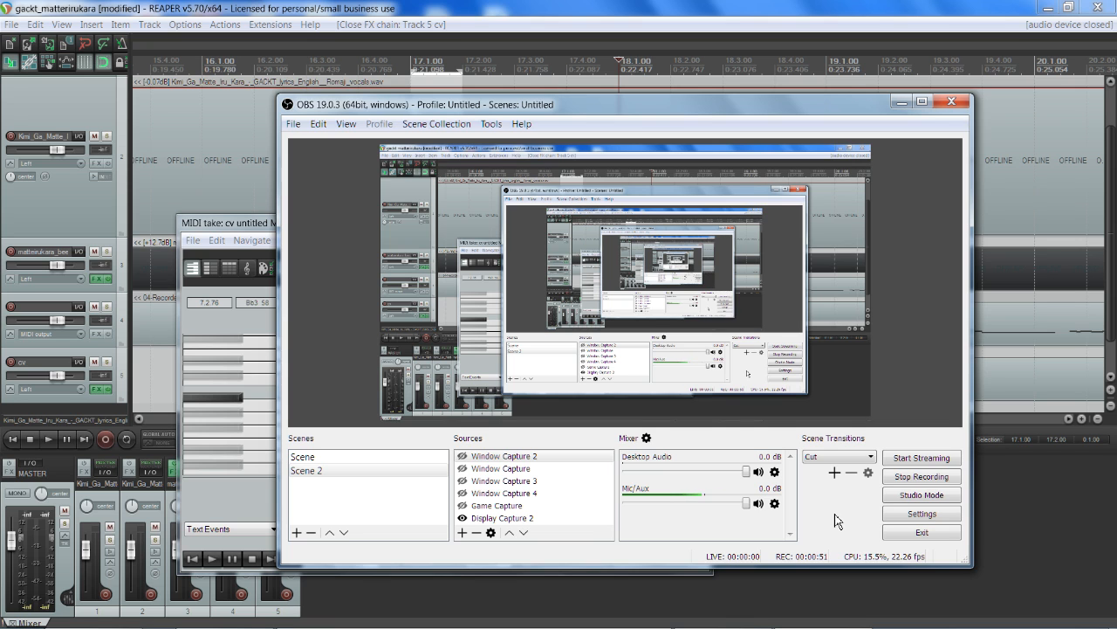
Minimize OBS and review the Notepad steps on finding the song, isolating the voice and running Melody Extraction.
left_click(902, 102)
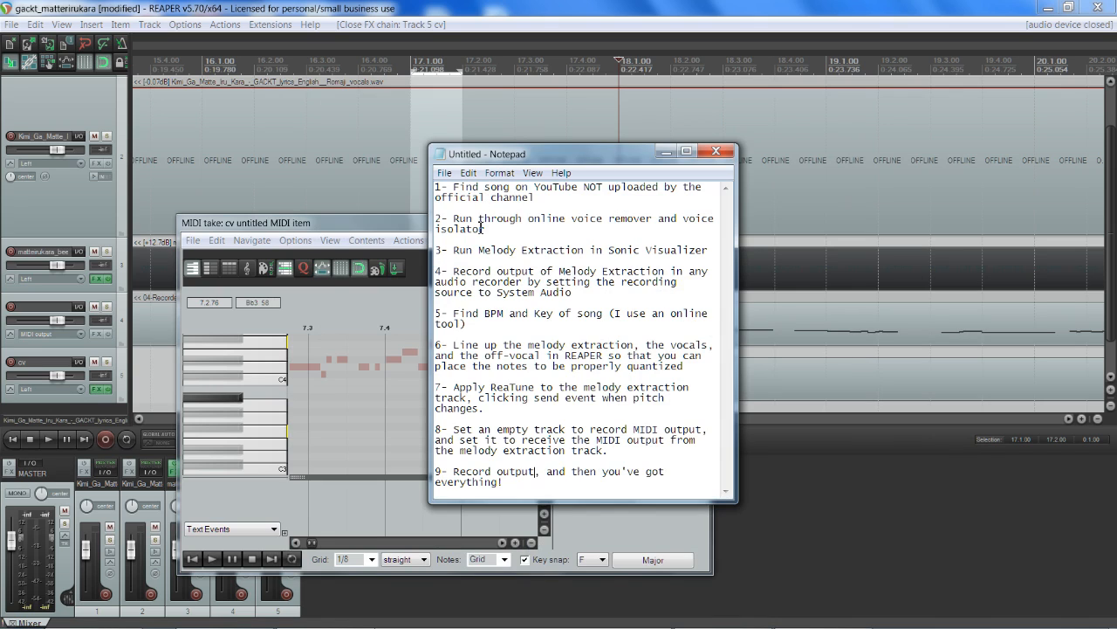
left_click_drag(436, 187, 632, 491)
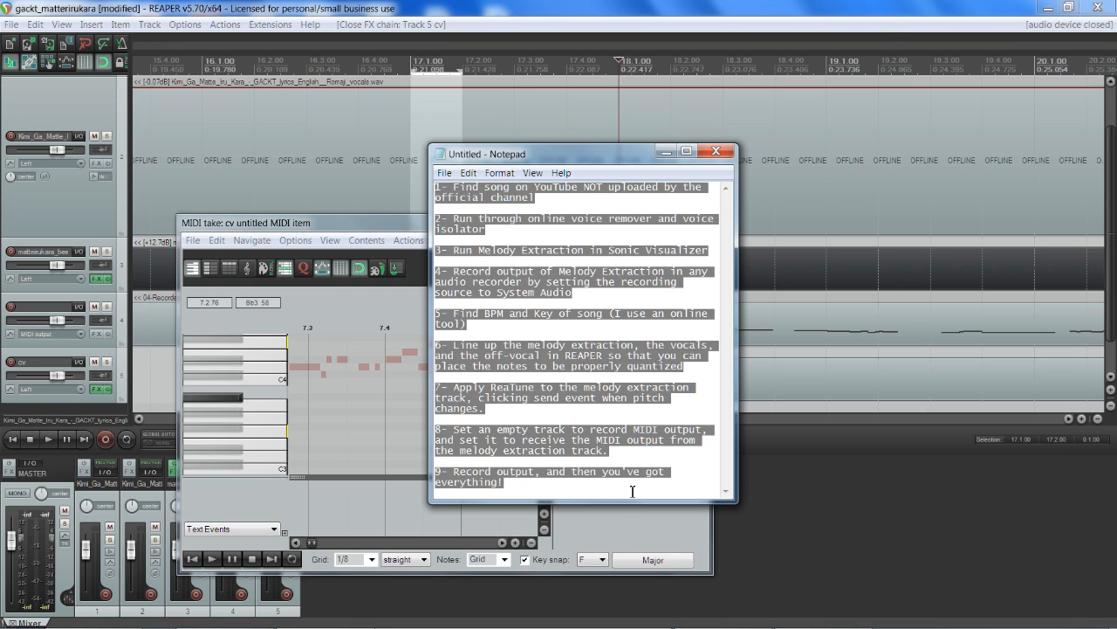
left_click(635, 472)
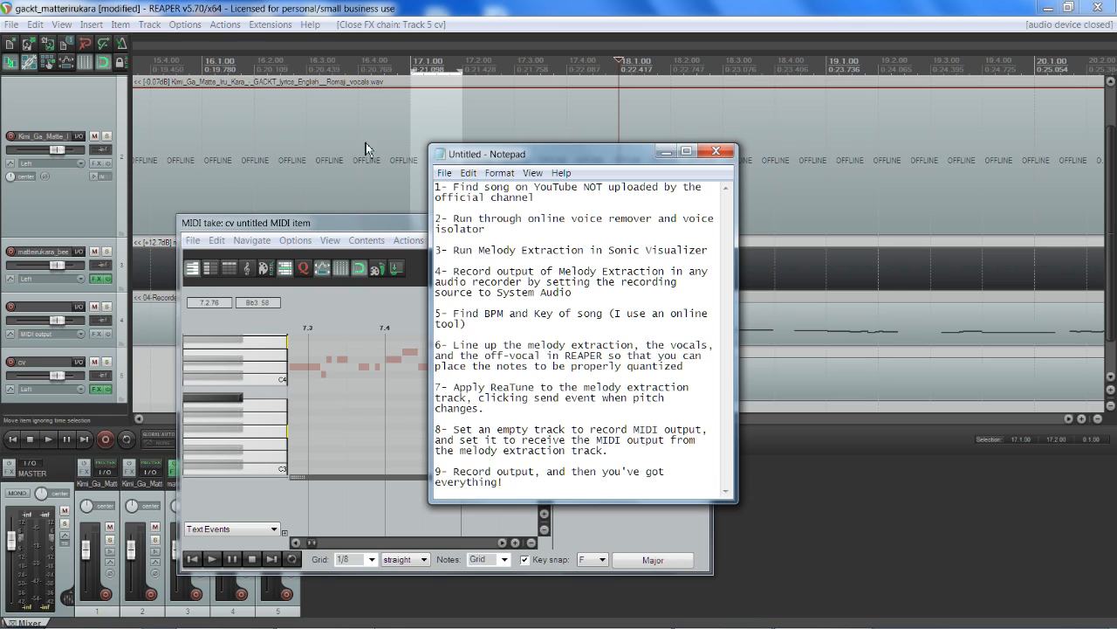
left_click_drag(496, 190, 569, 198)
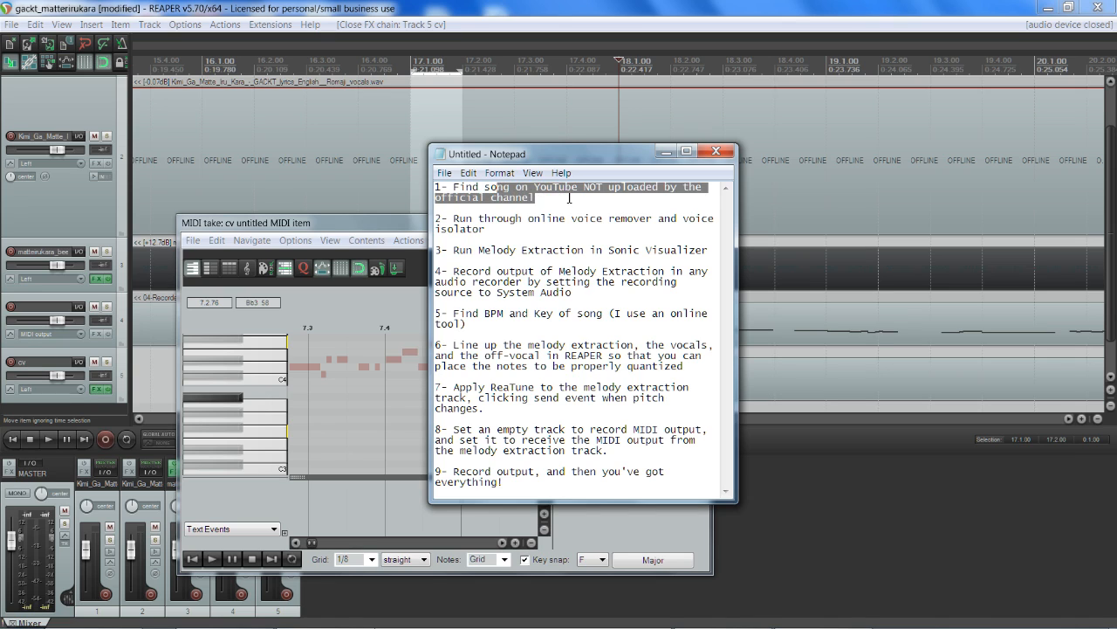
left_click(569, 198)
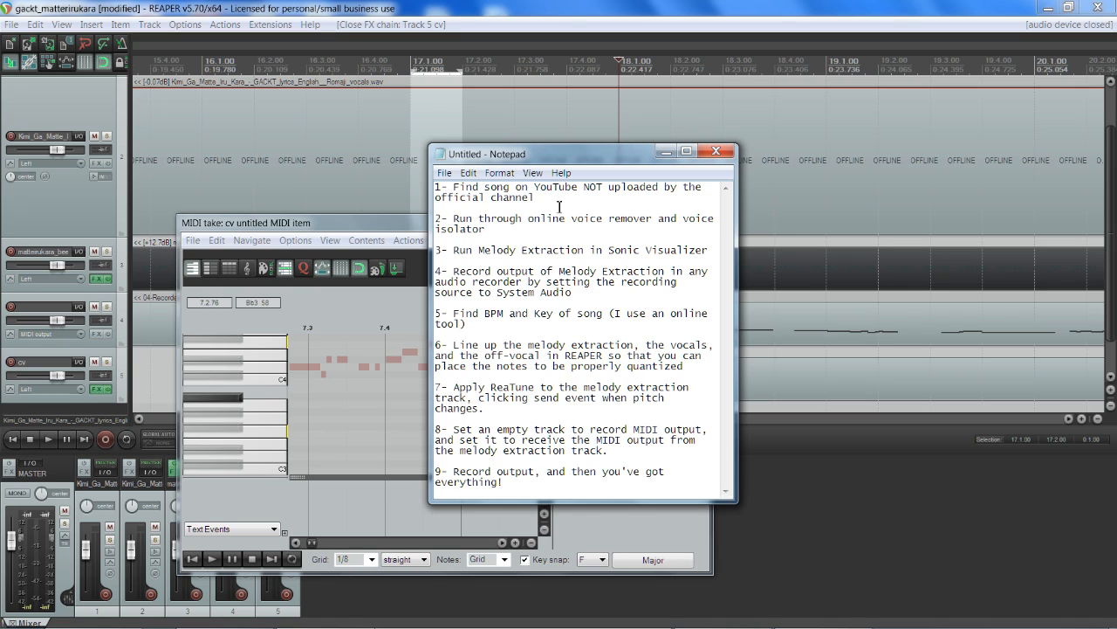
left_click_drag(520, 233, 456, 212)
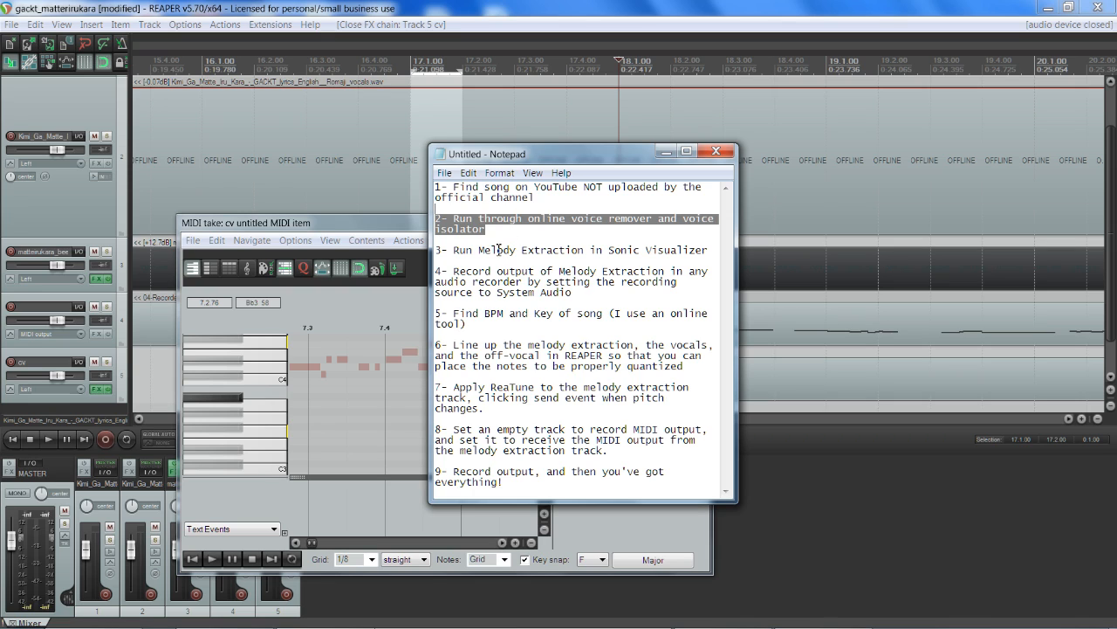
left_click_drag(490, 250, 711, 252)
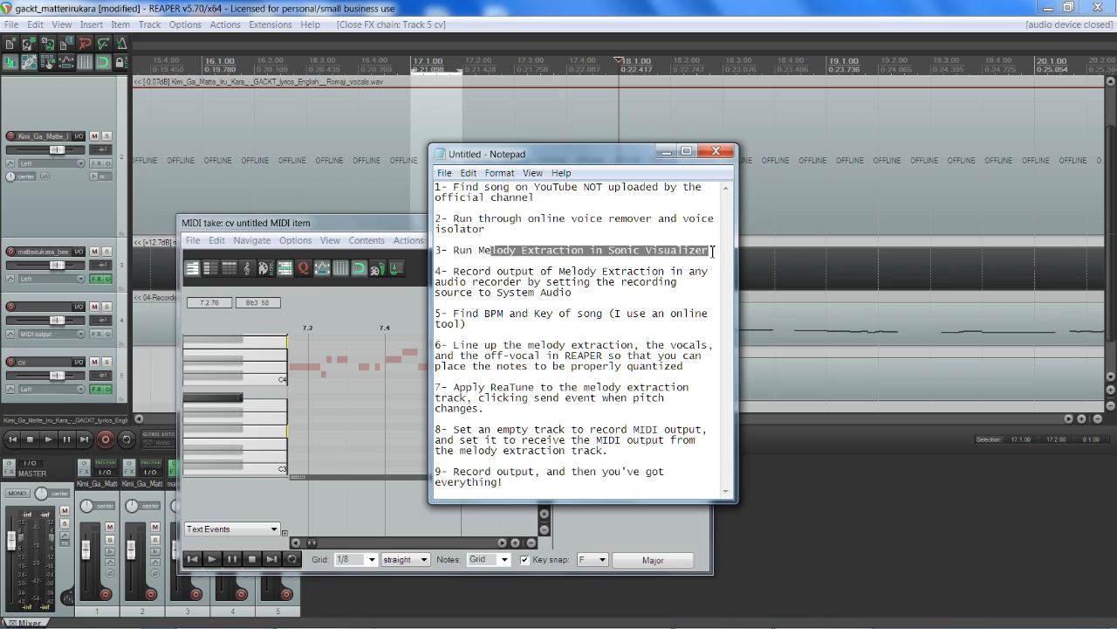
left_click(712, 253)
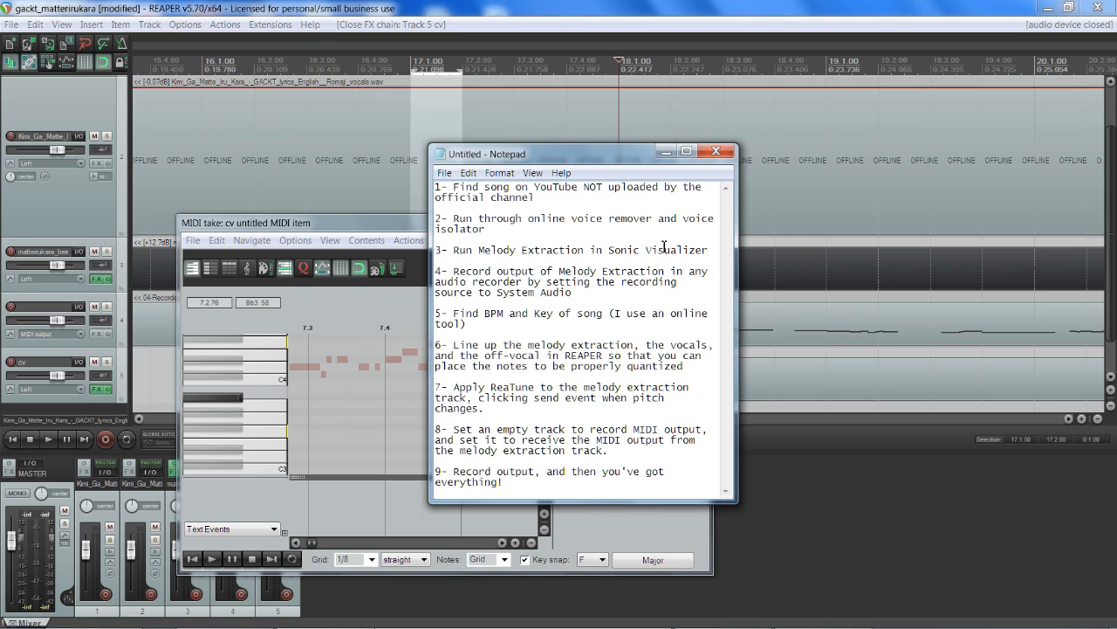
Review the Notepad steps on recording the extraction, finding BPM and key, applying ReaTune and setting up the MIDI track.
mouse_move(603, 271)
left_mouse_down()
mouse_move(617, 285)
mouse_move(605, 285)
left_mouse_up()
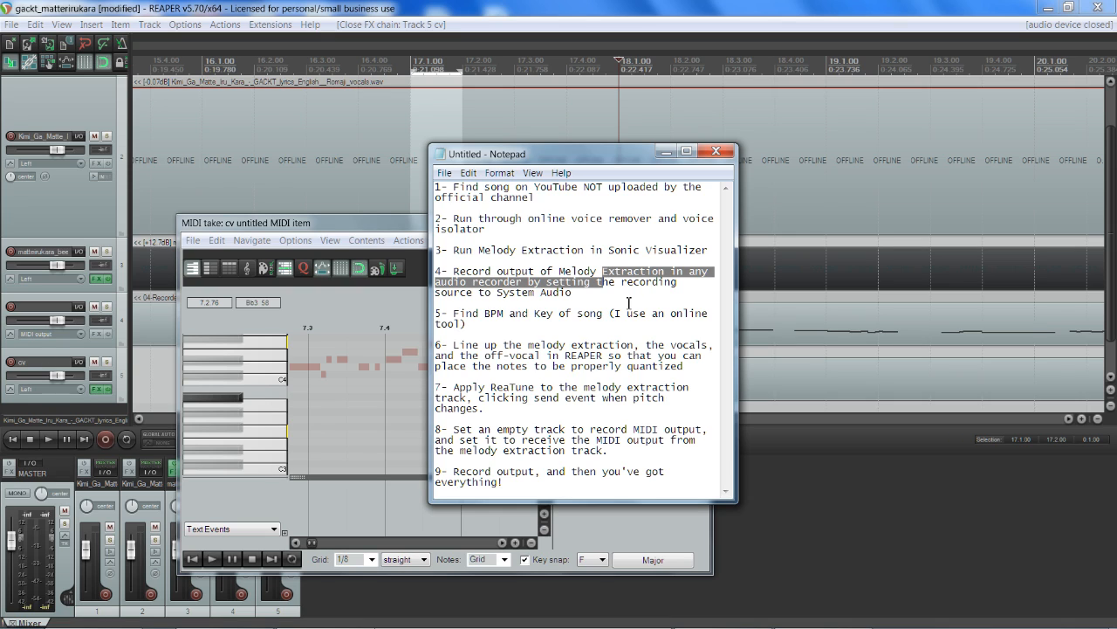
left_click(637, 300)
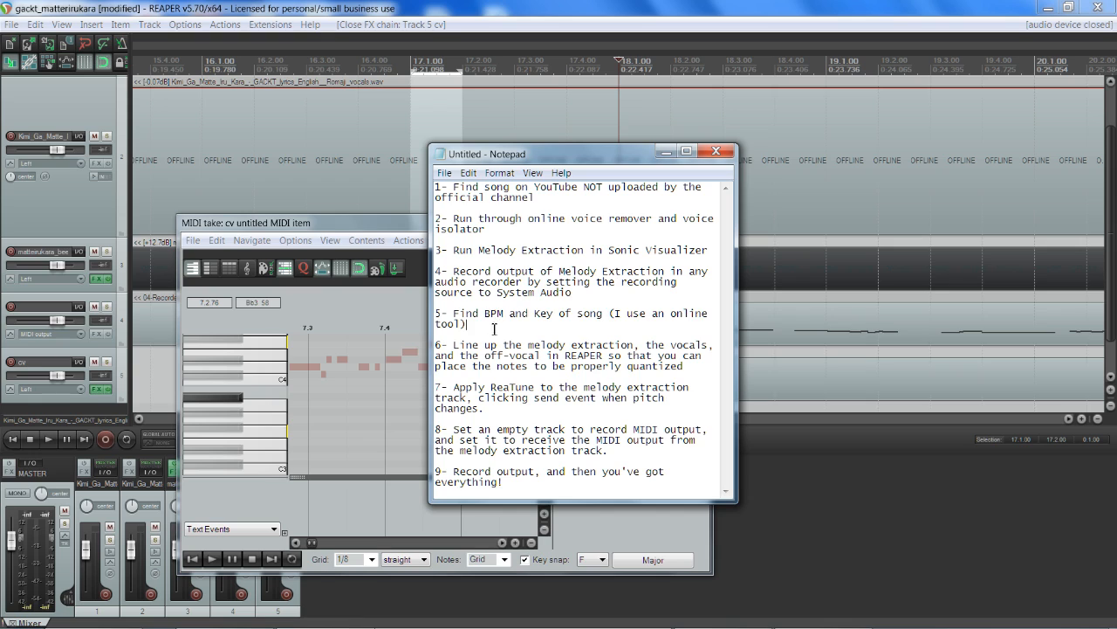
left_click_drag(494, 328, 468, 311)
left_click(471, 312)
left_click_drag(558, 388, 565, 404)
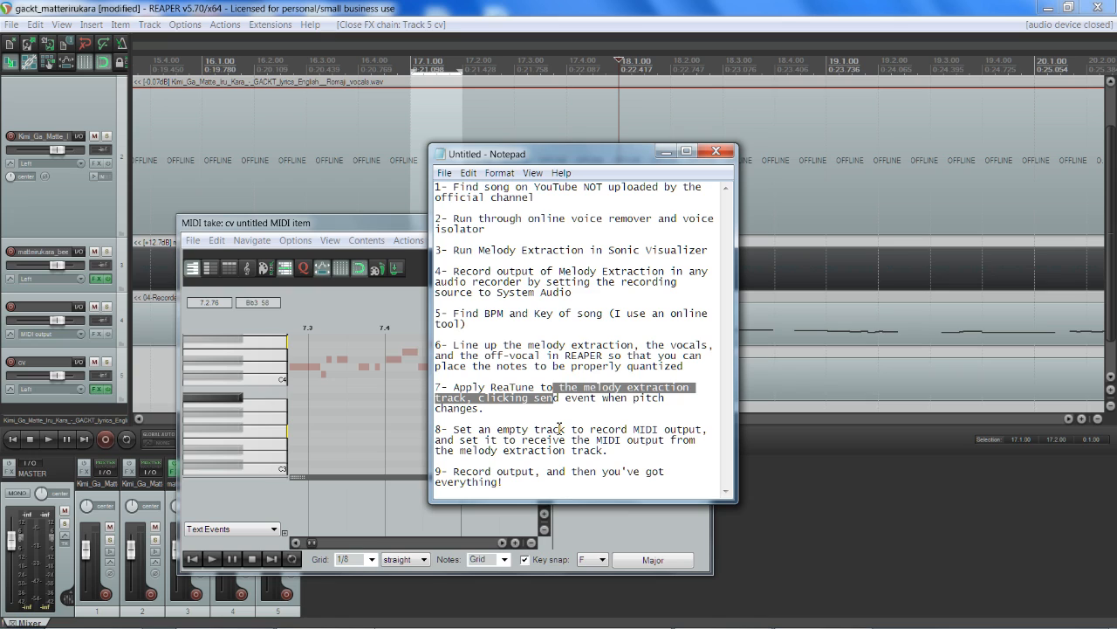
left_click(492, 428)
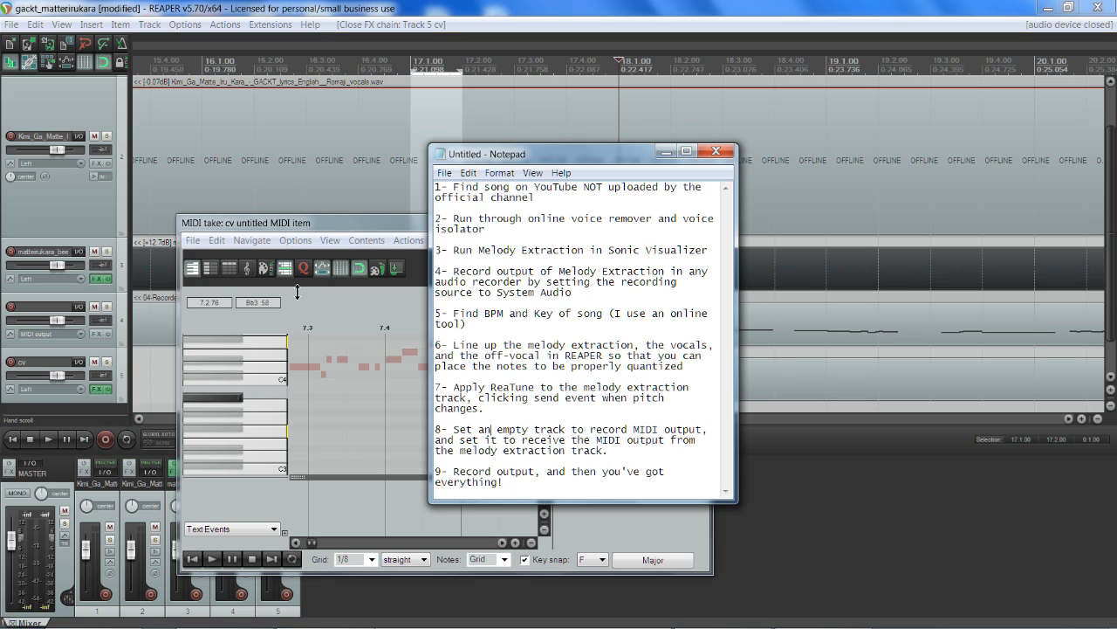
Return to REAPER and inspect the routing of the melody extraction track, including its send to track 4.
left_click(128, 260)
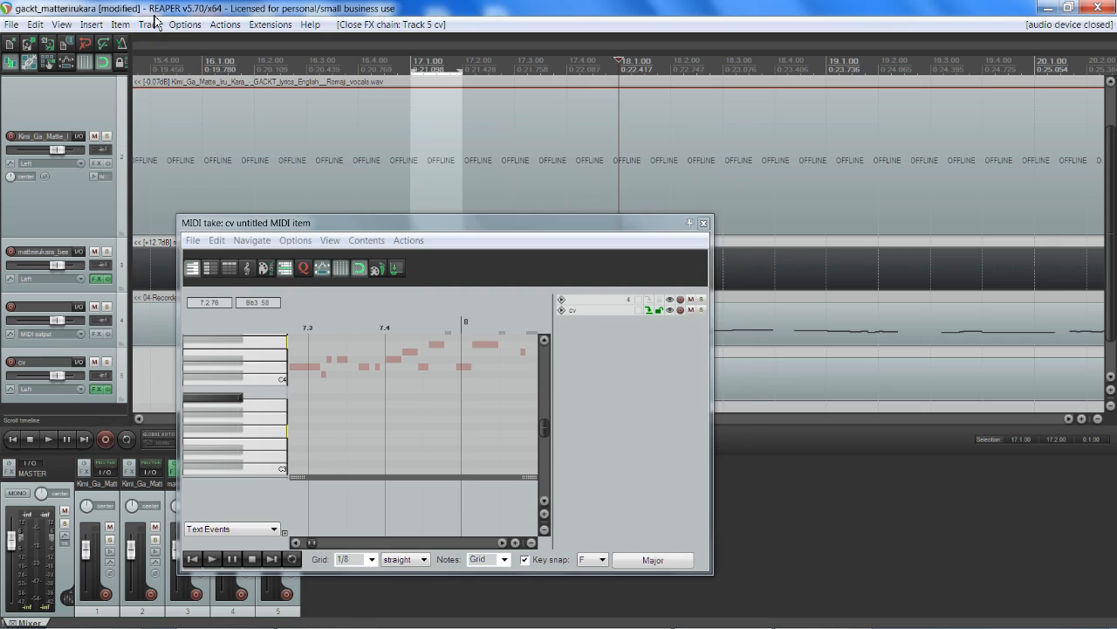
left_click(79, 251)
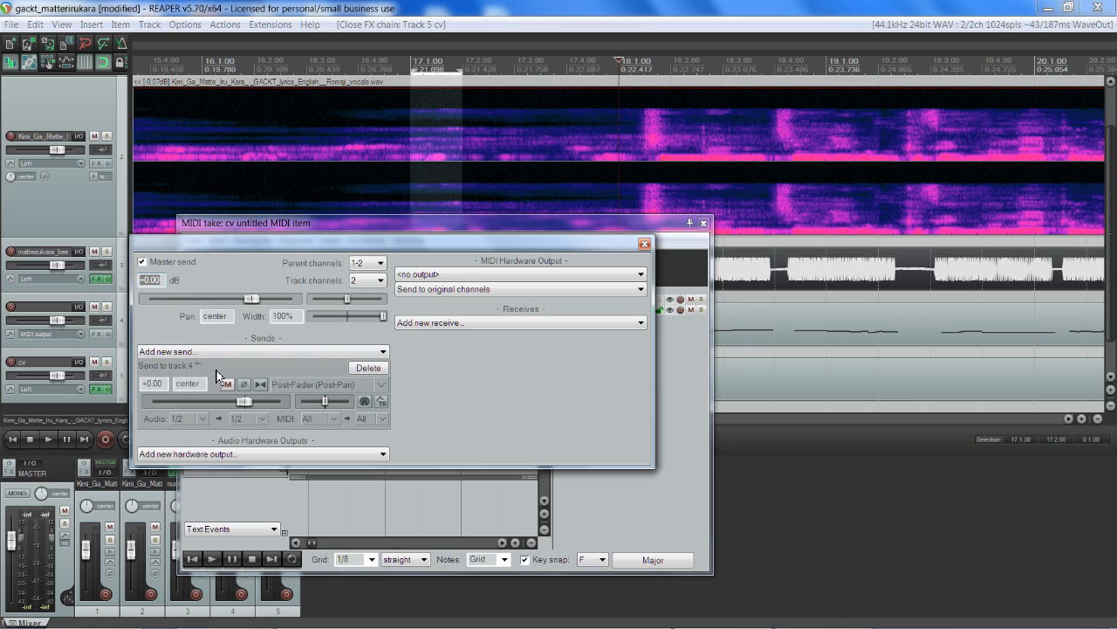
left_click(645, 244)
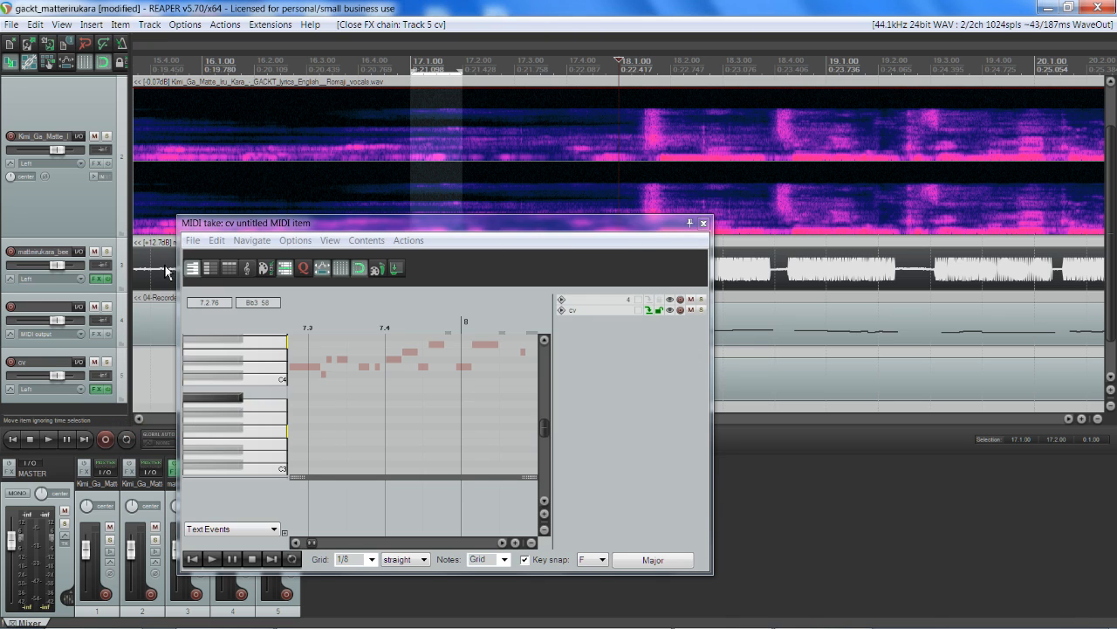
Check that track 4's record mode is set to Record: output (MIDI).
right_click(11, 310)
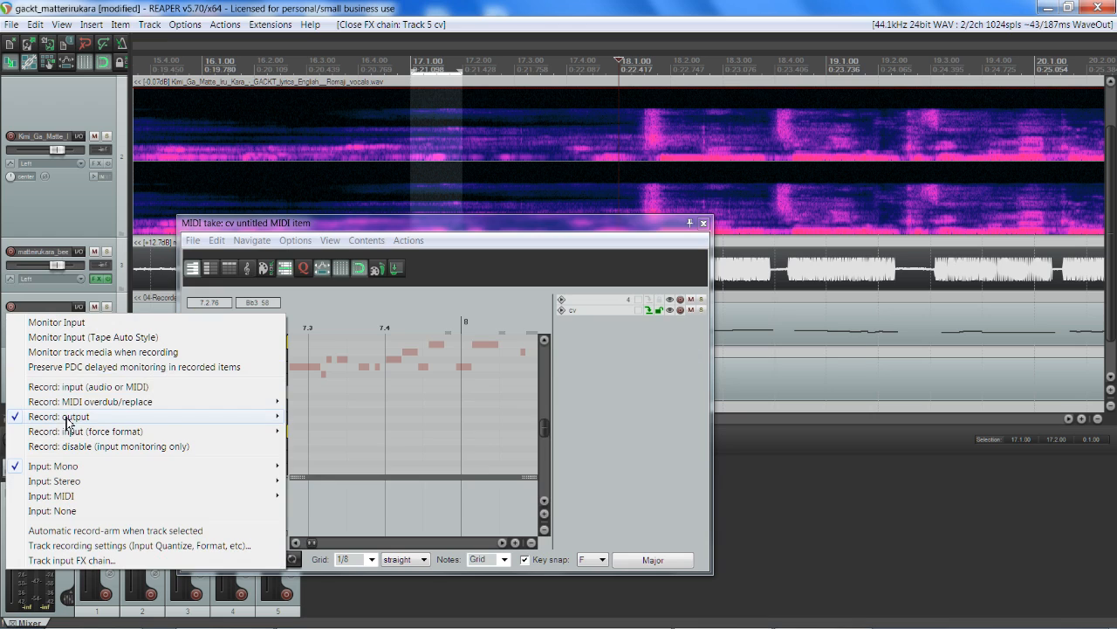
mouse_move(67, 424)
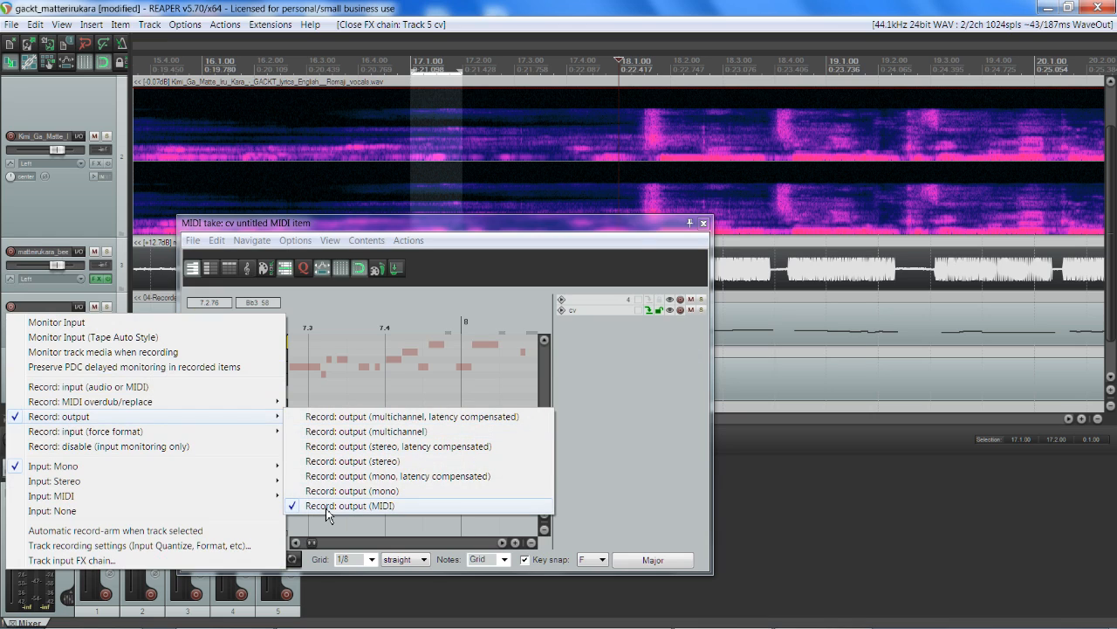
left_click(291, 26)
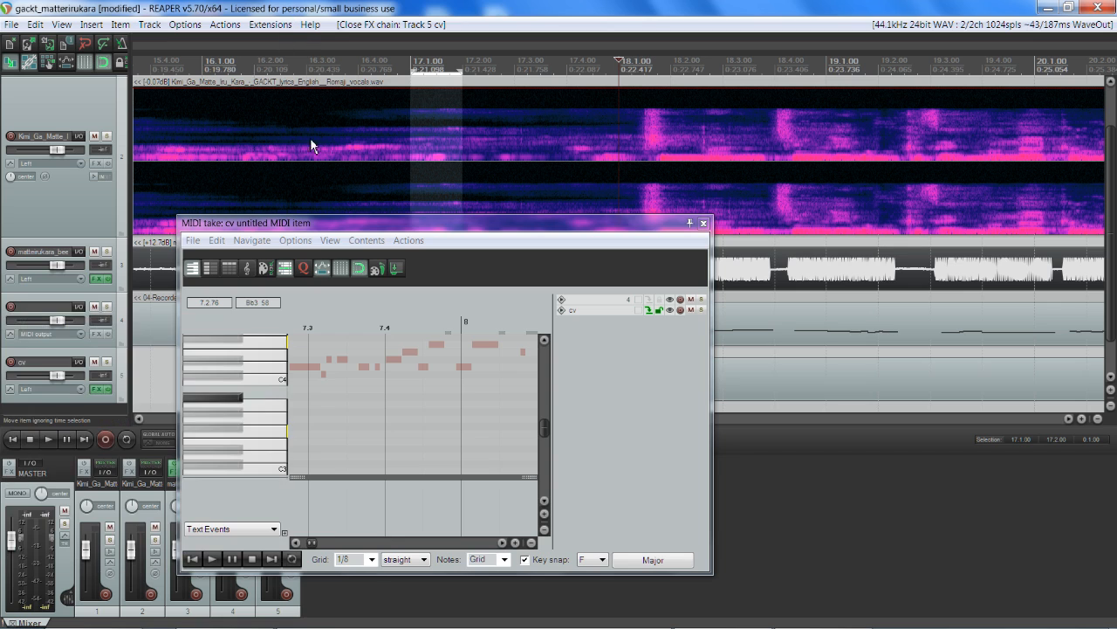
Toggle the spectrogram display of the vocals item off and back on.
right_click(818, 210)
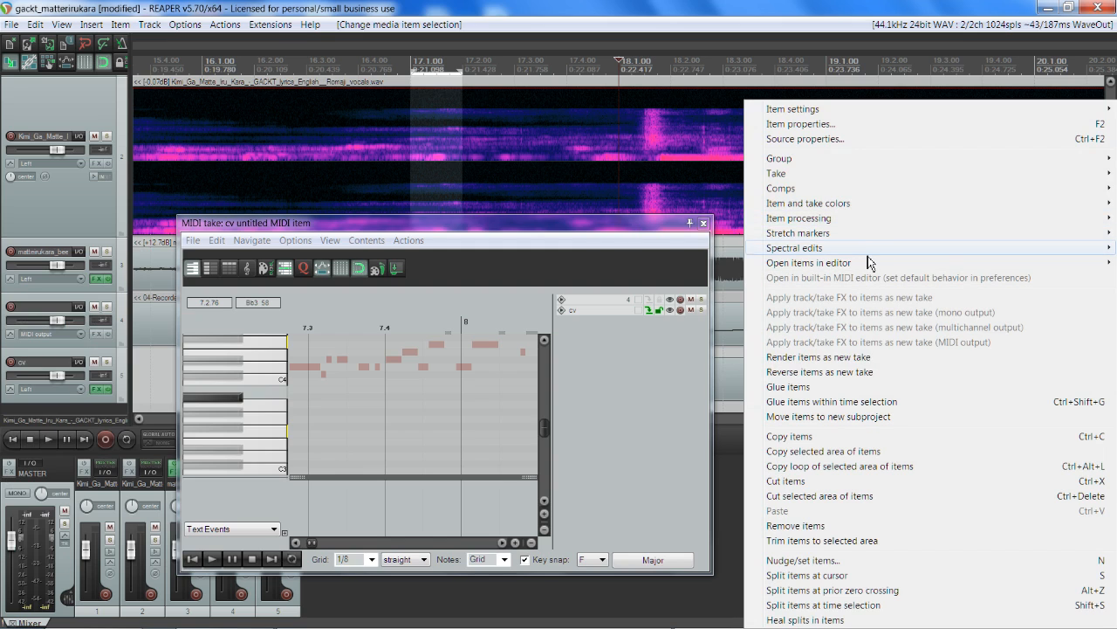
mouse_move(865, 248)
left_click(725, 251)
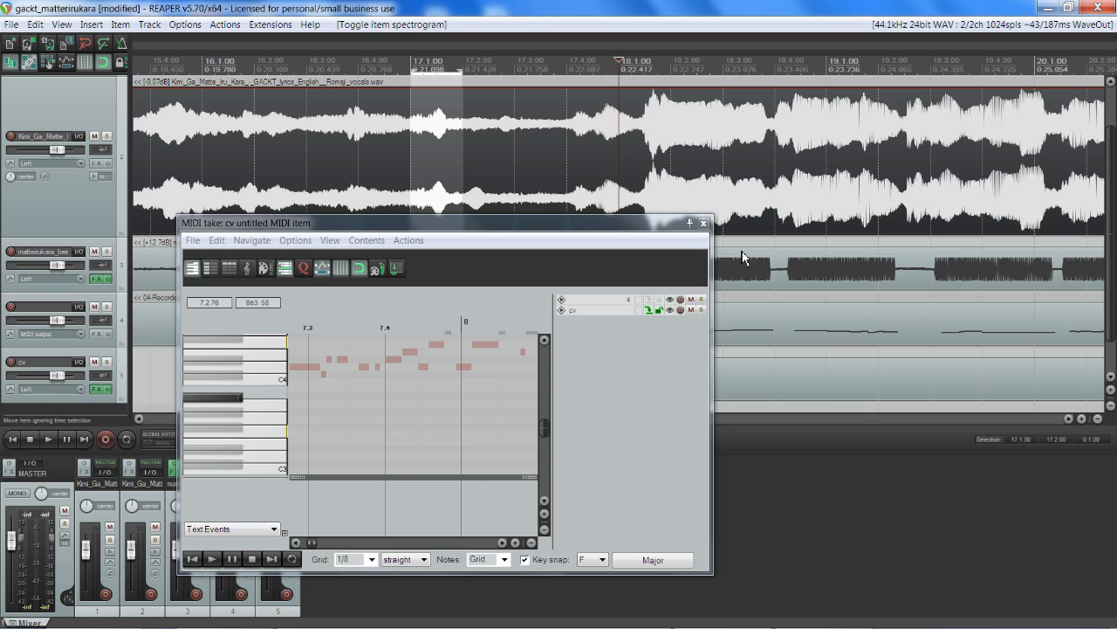
right_click(827, 187)
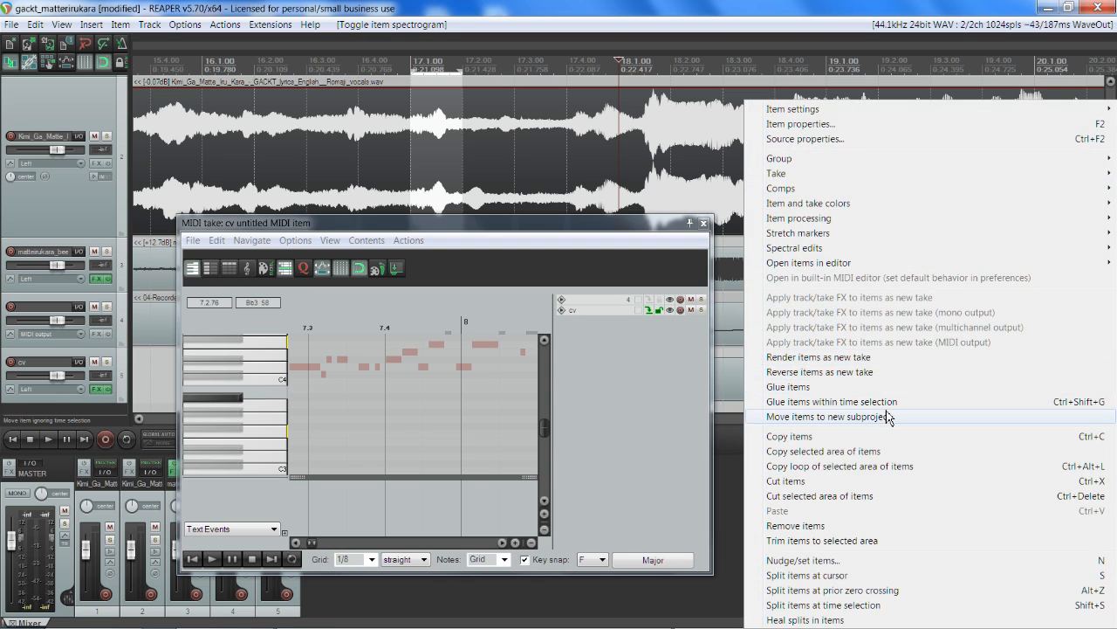
mouse_move(903, 252)
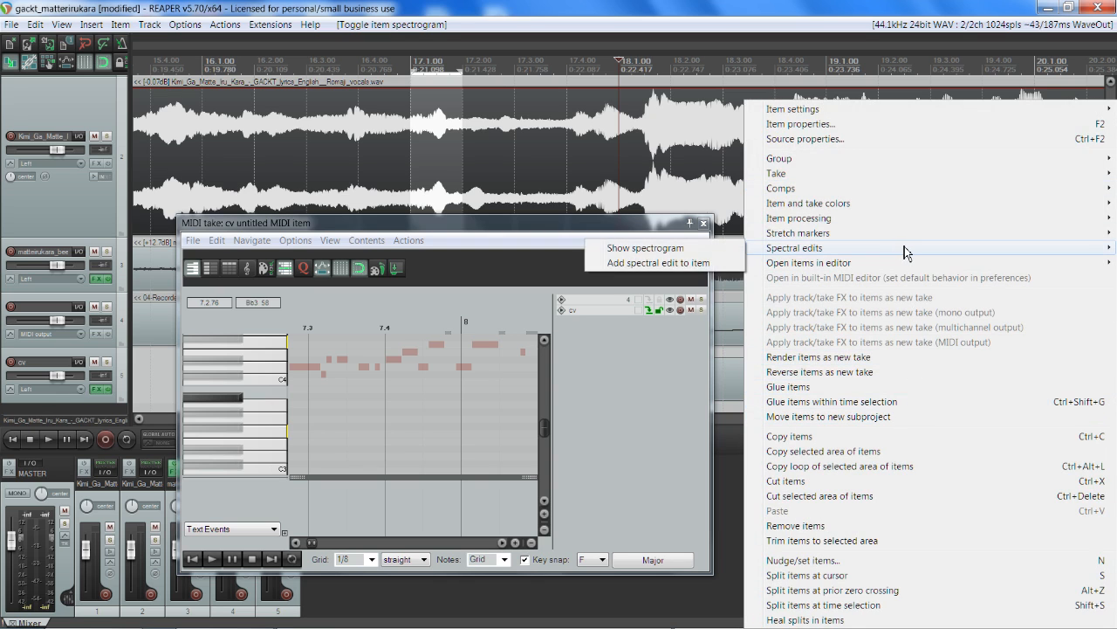
left_click(724, 250)
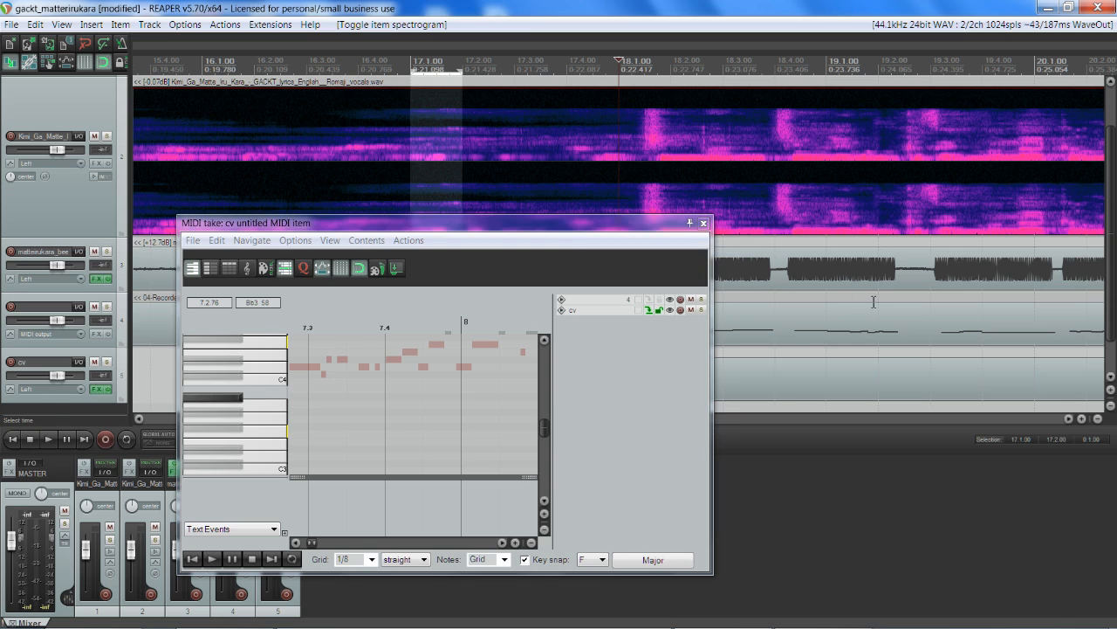
Bring measure 17 into view in the MIDI editor and move the edit cursor along its eighth-note grid lines to 17.3.
scroll(684, 156, "up", 3)
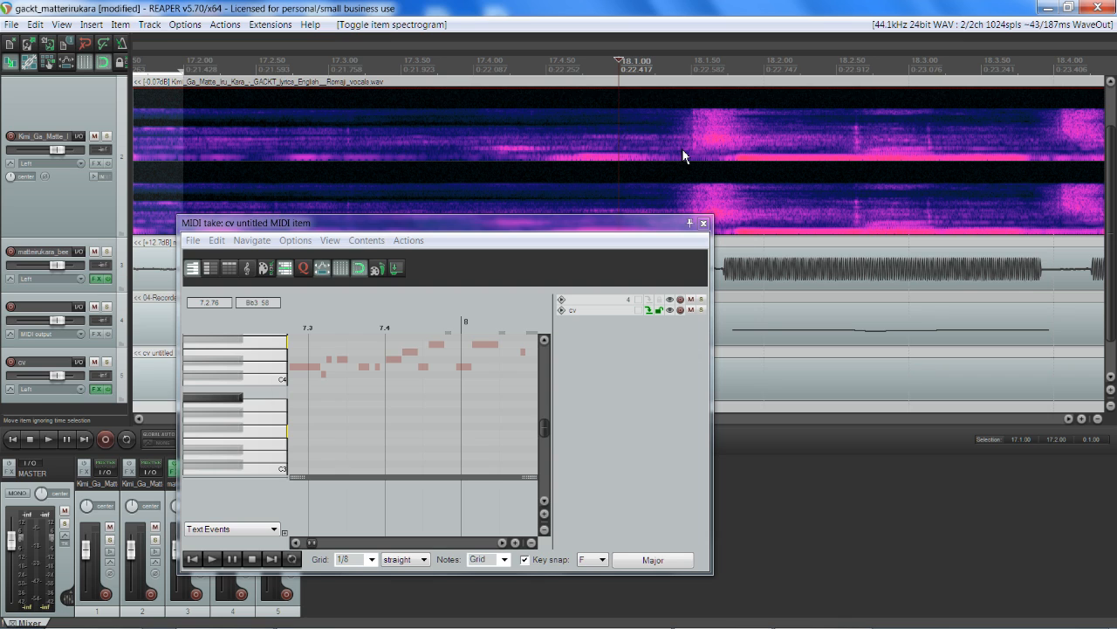
scroll(693, 149, "down", 2)
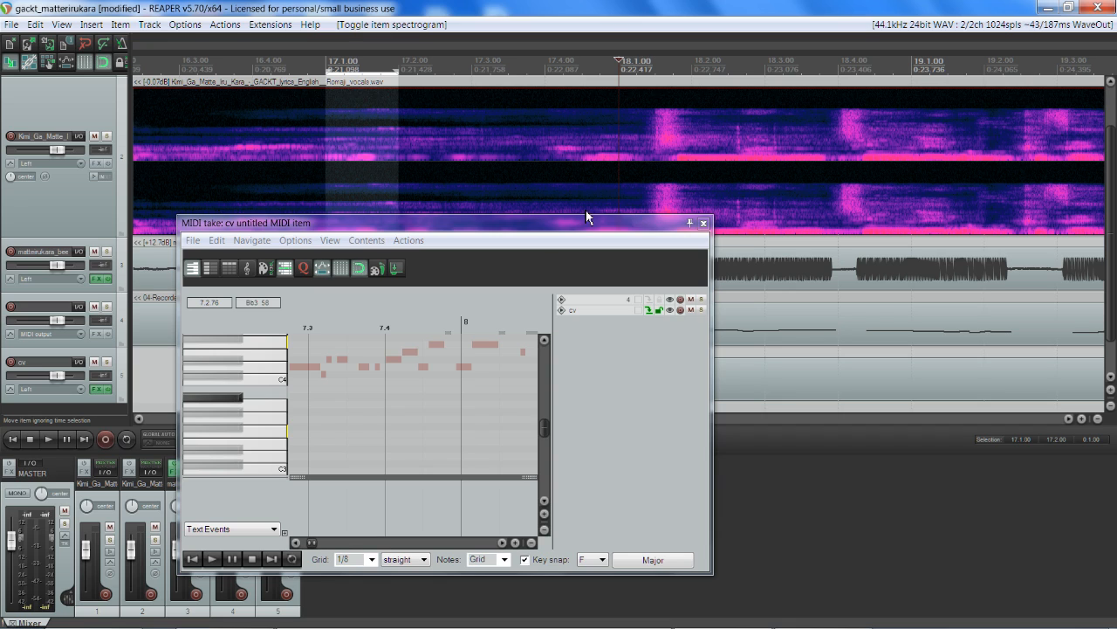
scroll(451, 364, "right", 5)
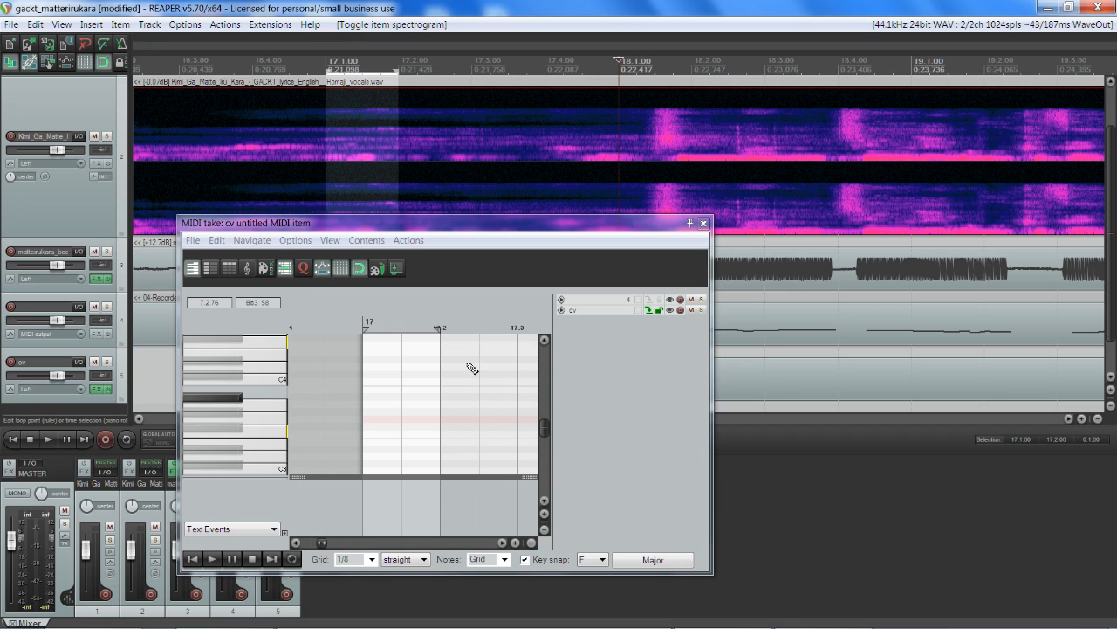
left_click(400, 326)
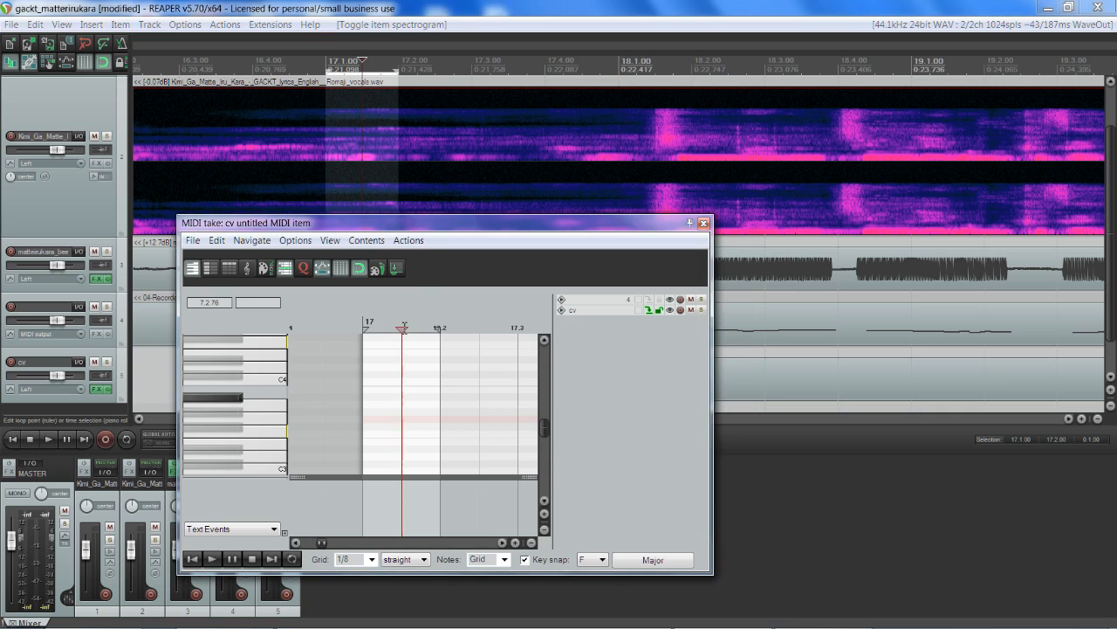
left_click(479, 328)
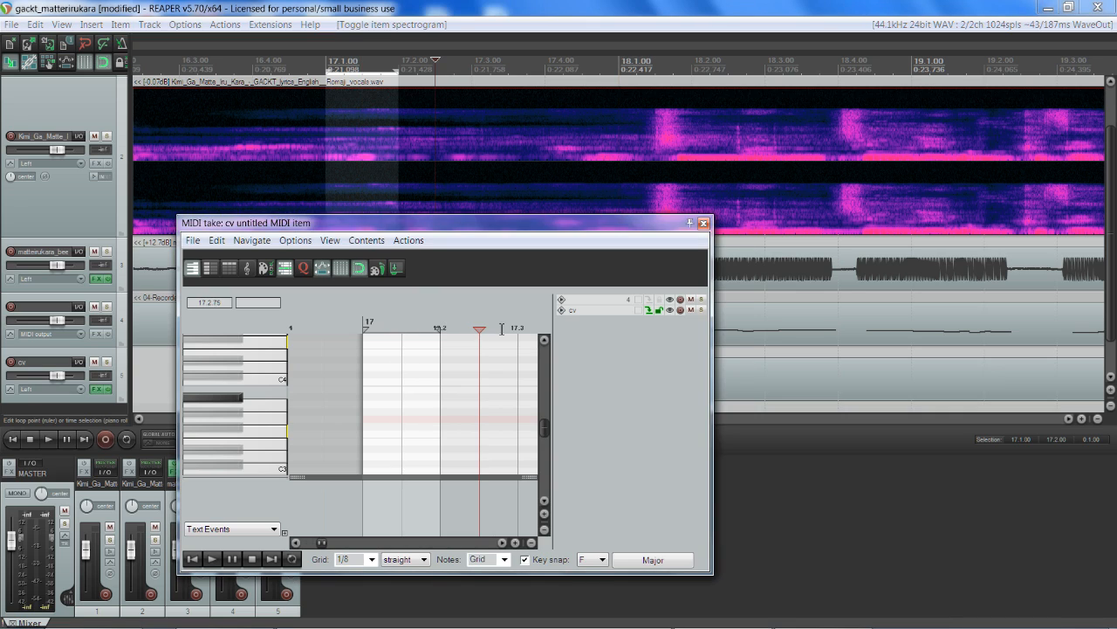
left_click(518, 328)
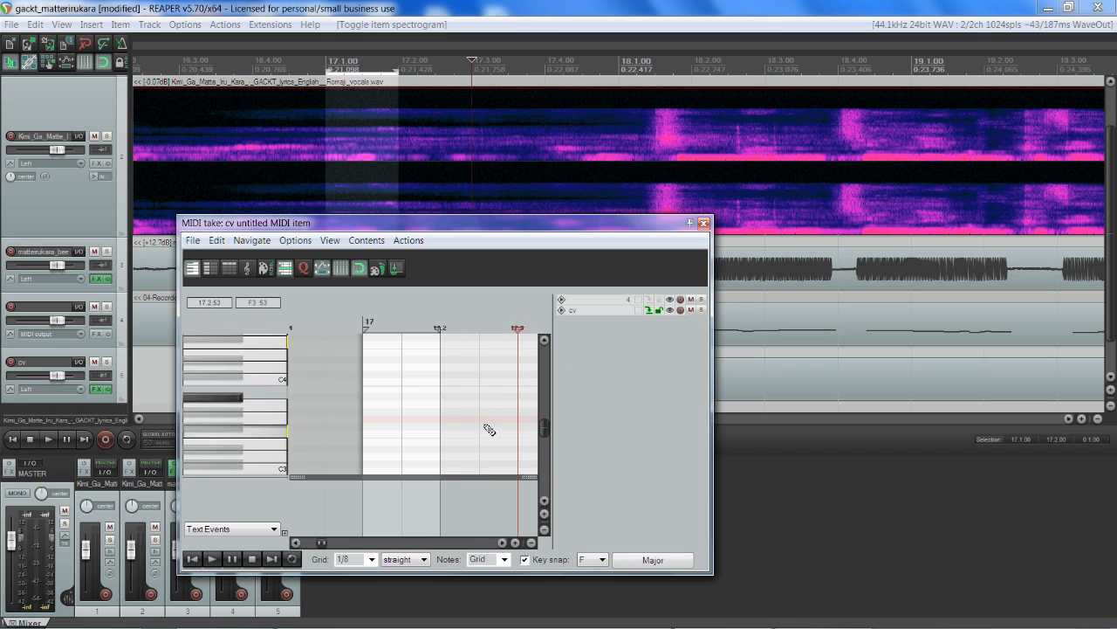
Place the MIDI editor's edit cursor at measure 18, and advance it to the first eighth-note grid line after it.
scroll(502, 489, "down", 1)
scroll(512, 526, "down", 1)
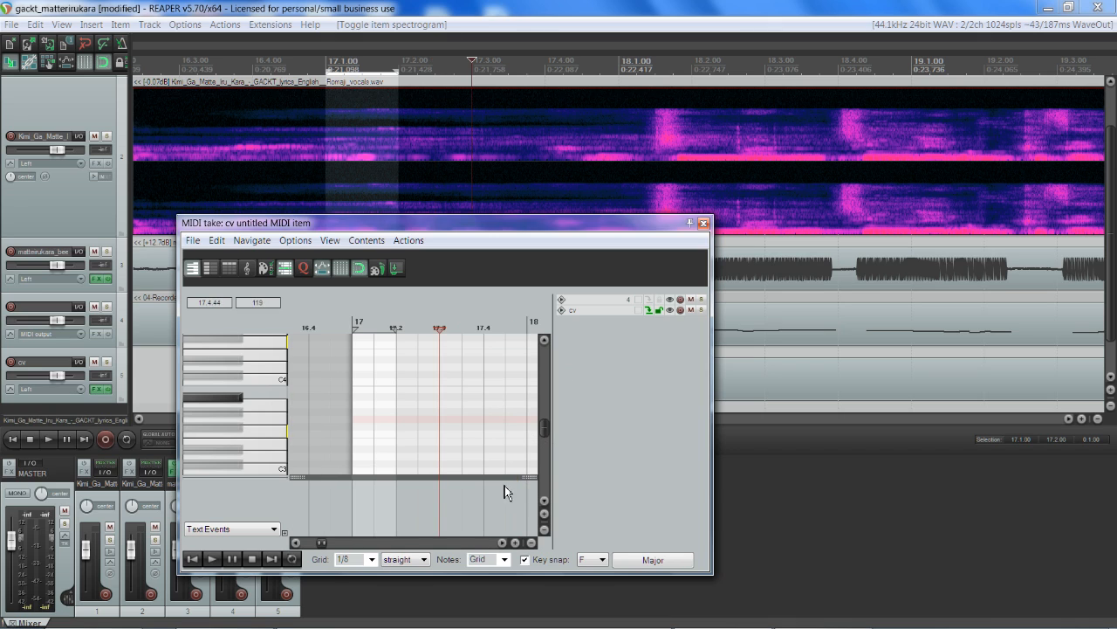
left_click(525, 323)
left_click(503, 543)
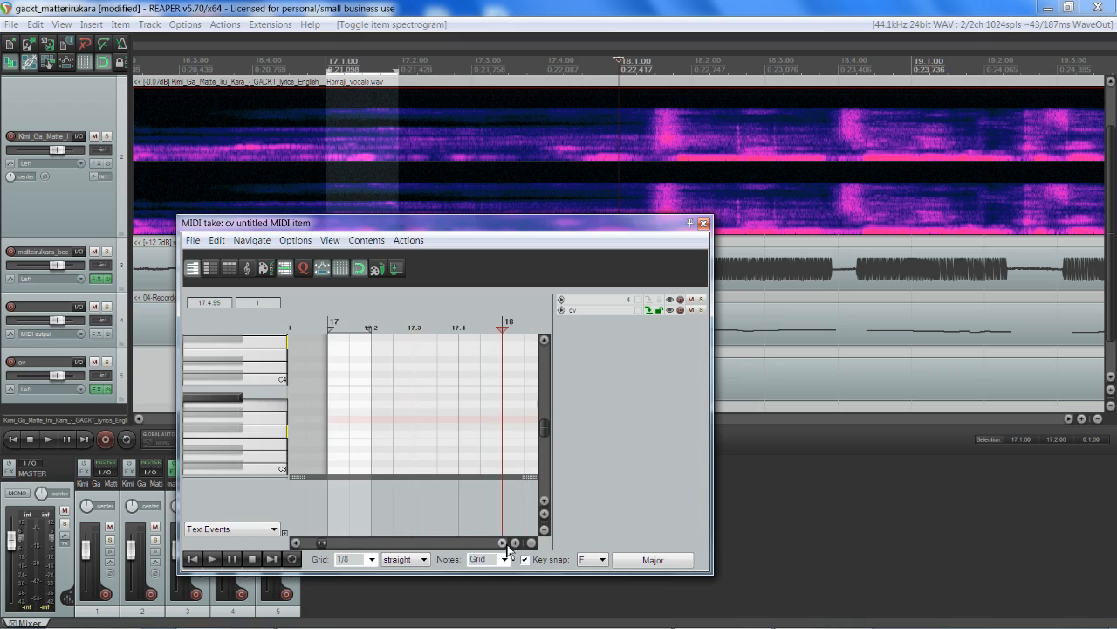
left_click(504, 543)
left_click(499, 323)
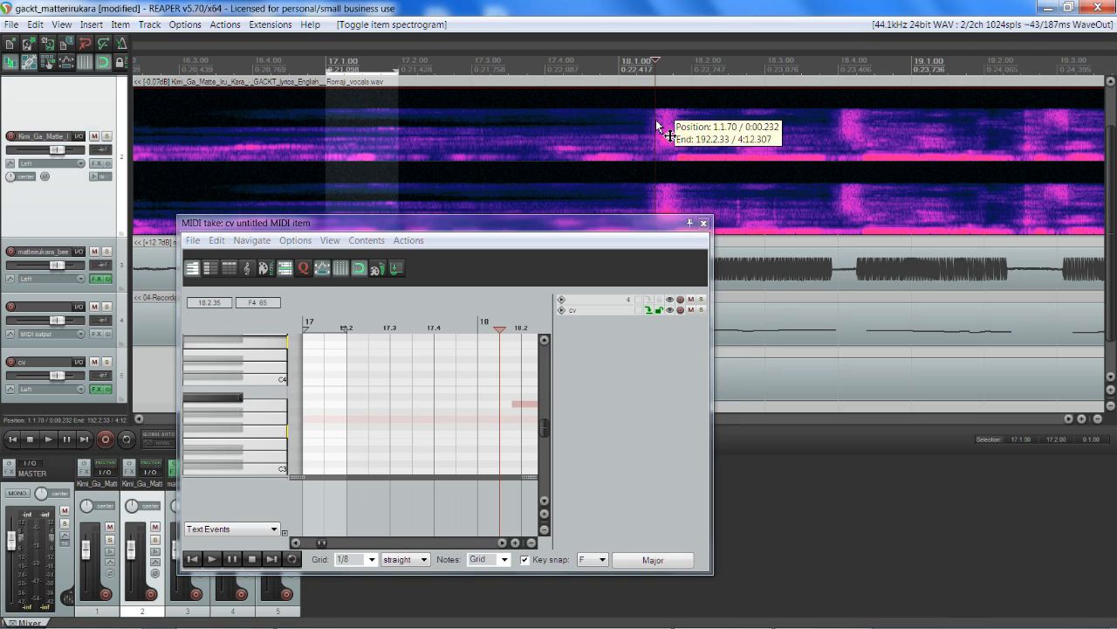
Play the project briefly from the vocal onset just after 18.1.00 and clear the time selection at measure 17.
left_click(678, 63)
left_click(659, 63)
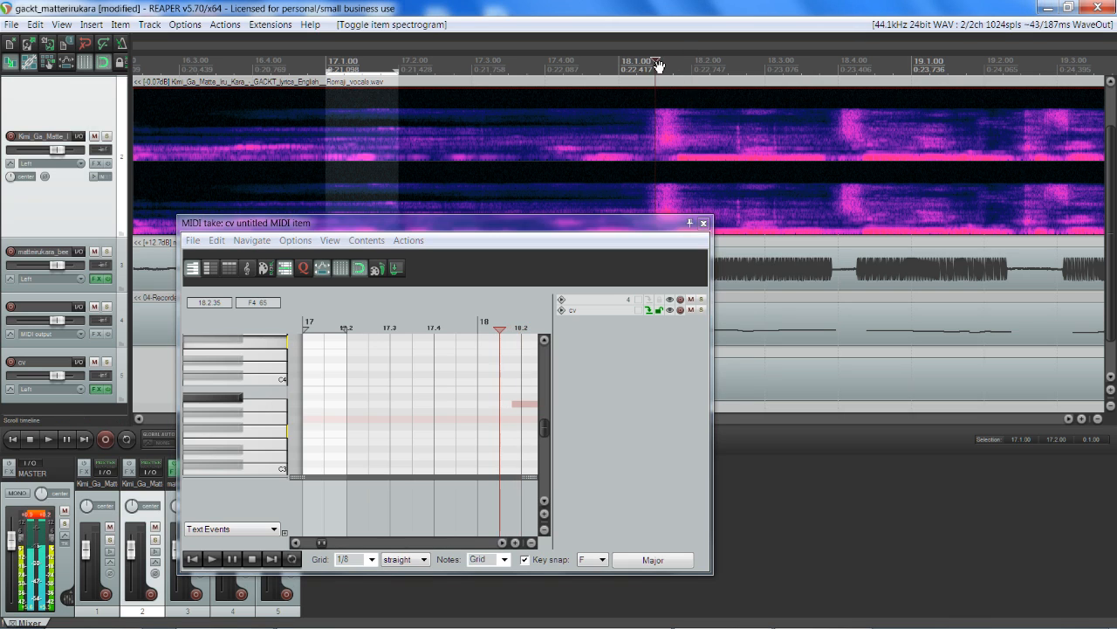
key("space")
key("space")
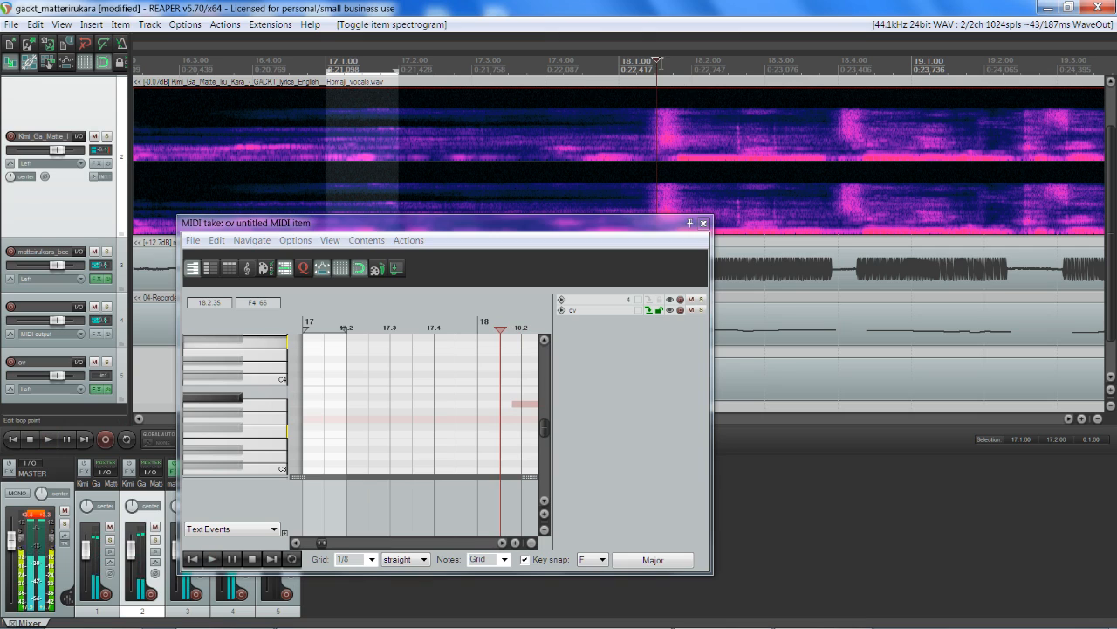
mouse_move(659, 63)
left_mouse_down()
mouse_move(694, 63)
mouse_move(665, 63)
left_mouse_up()
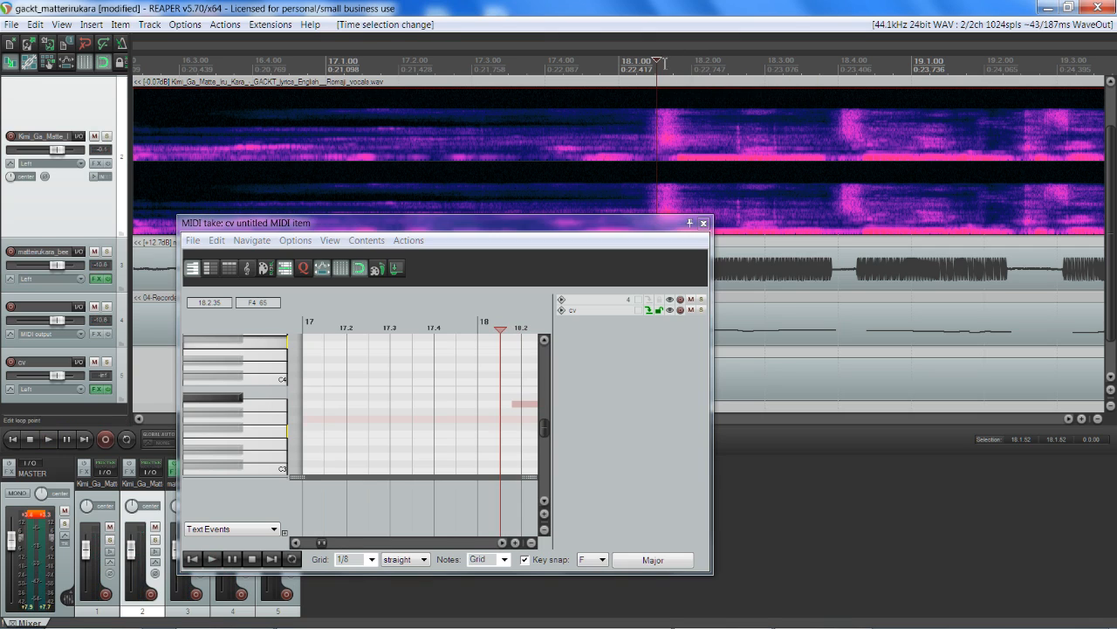
Play briefly from the sustained vocal's start just before 18.2.00 and compare the reference note's start with that grid line in the MIDI editor.
left_click(680, 63)
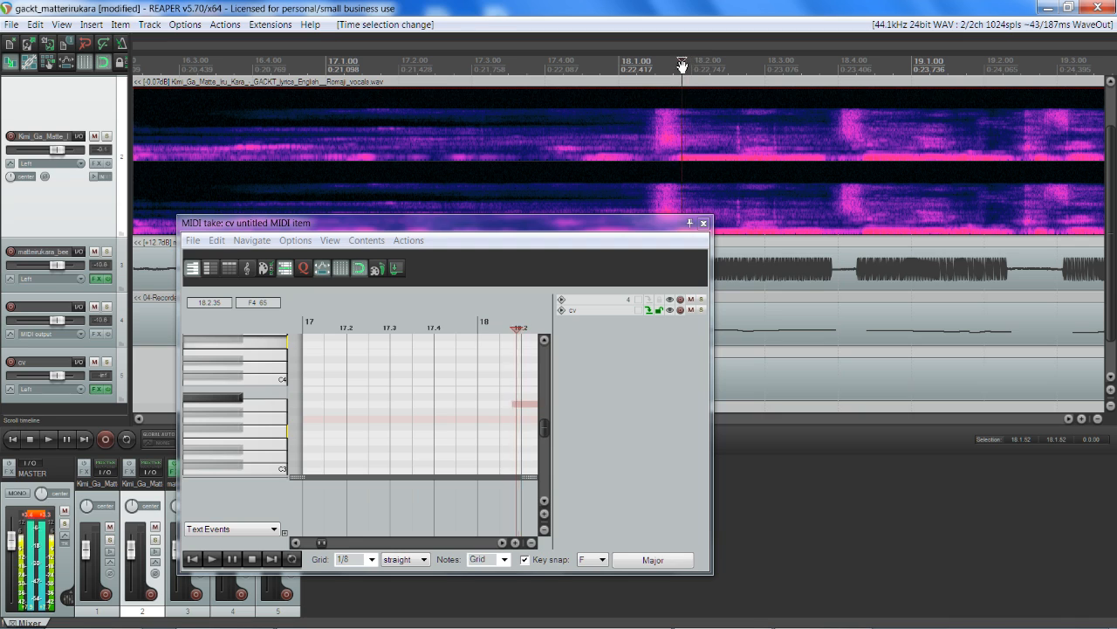
left_click(681, 64)
key("space")
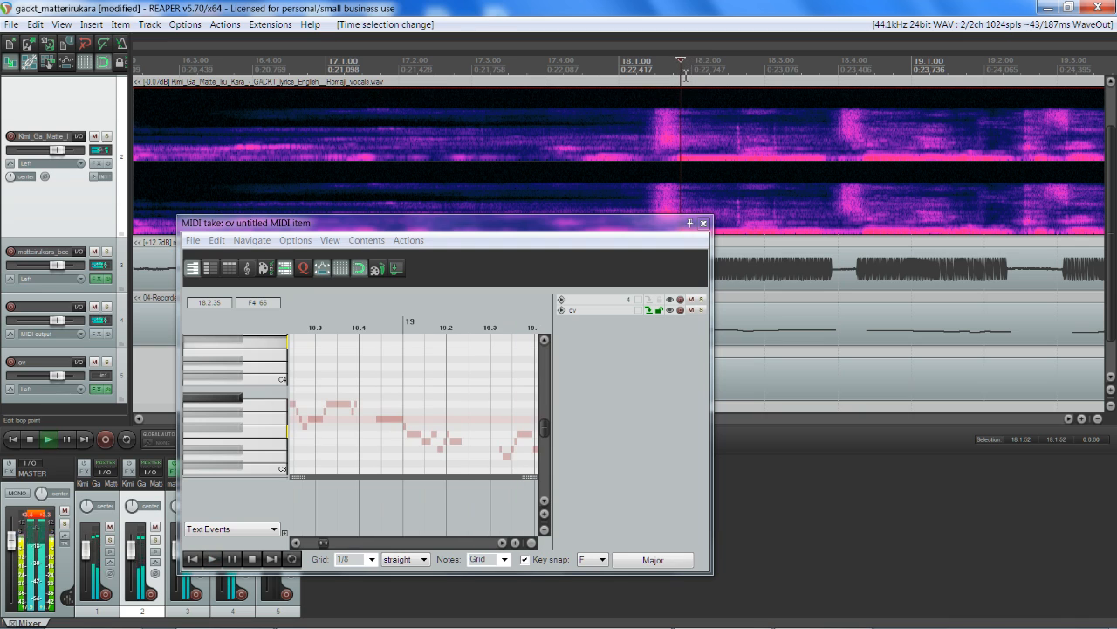
key("space")
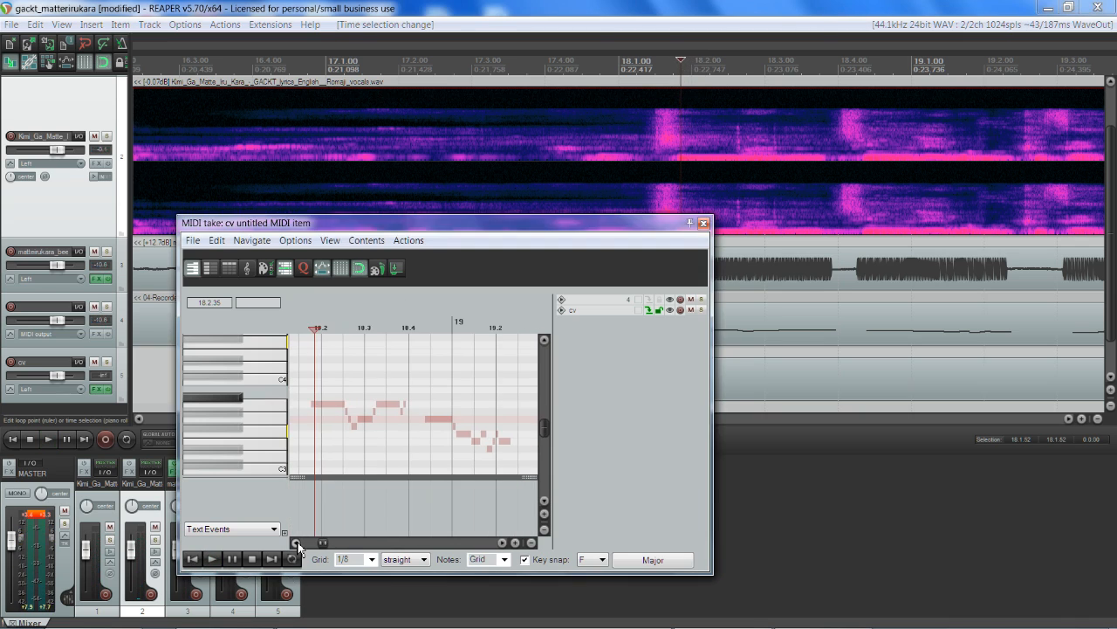
left_click(295, 542)
scroll(395, 404, "up", 4)
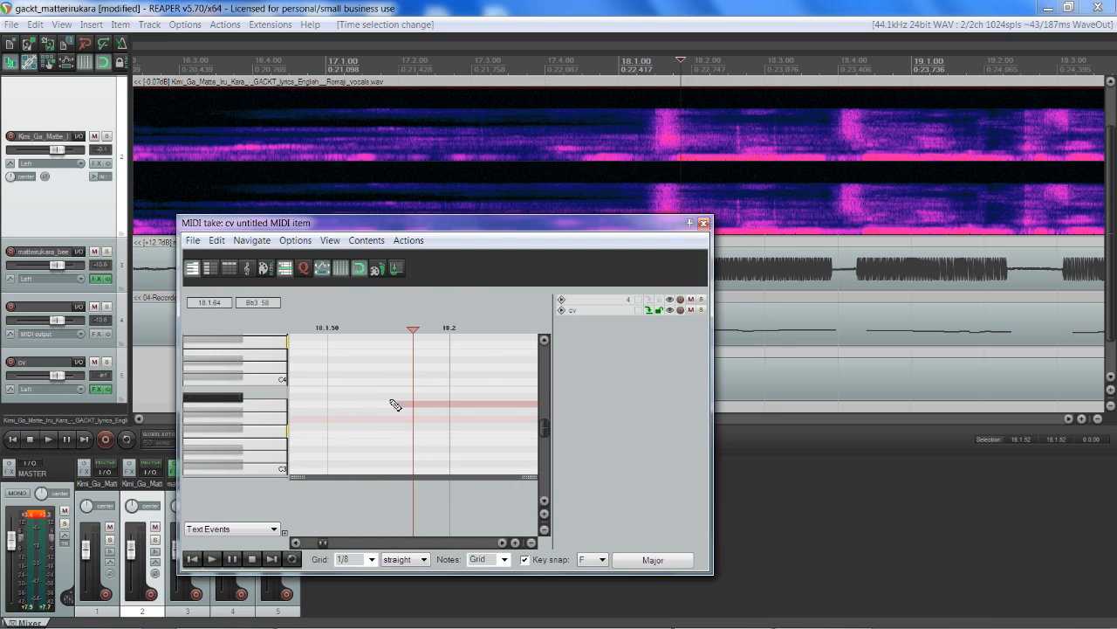
scroll(395, 418, "down", 1)
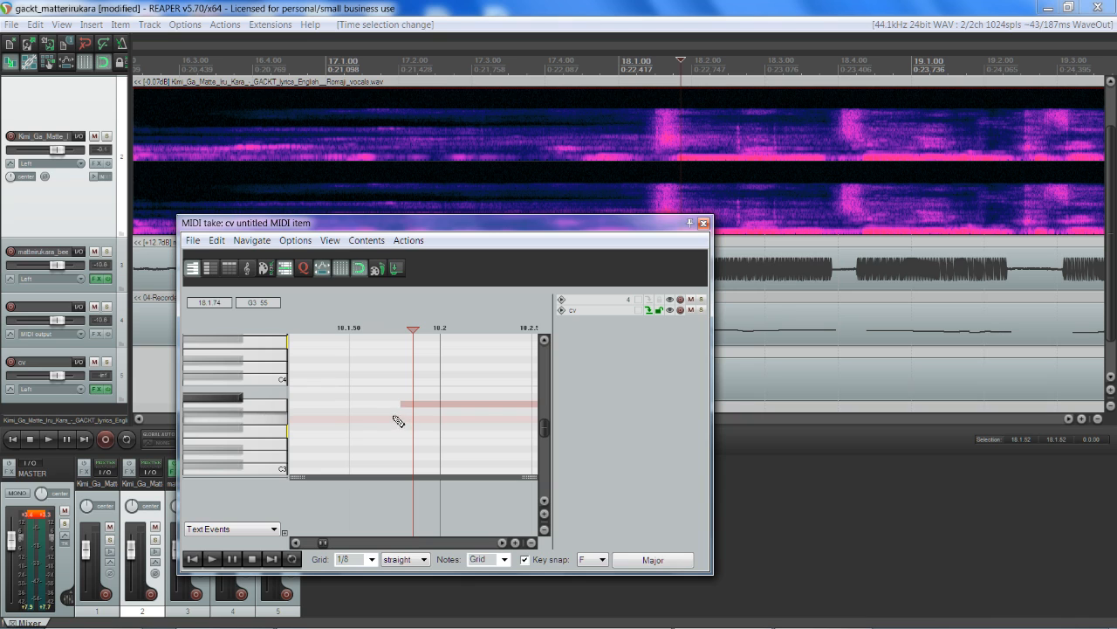
scroll(397, 421, "down", 1)
left_click(749, 381)
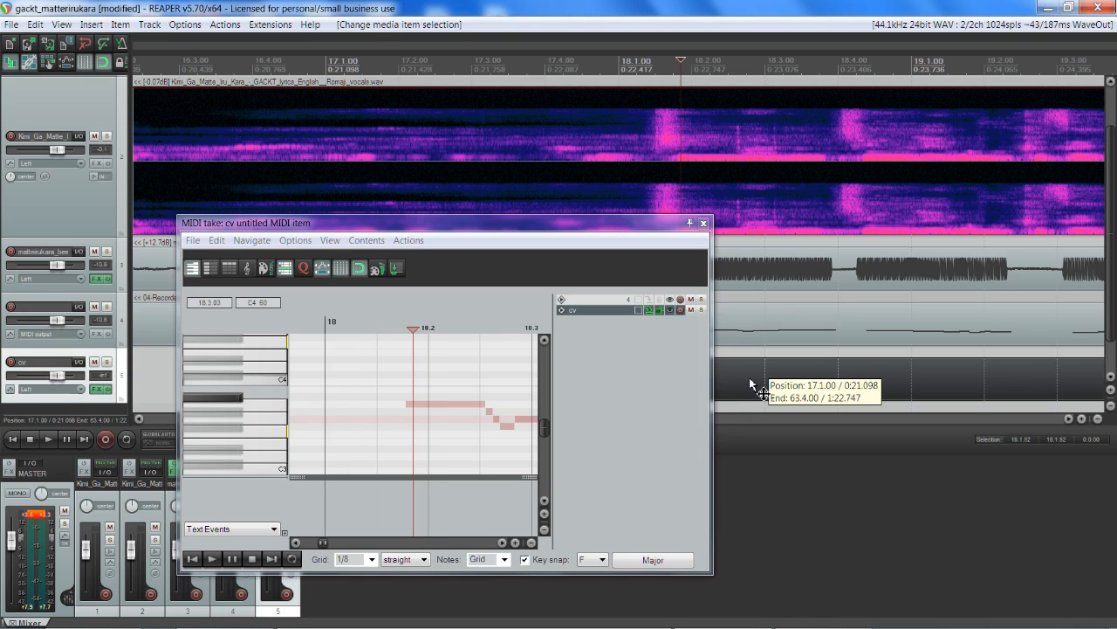
left_click_drag(749, 381, 789, 383)
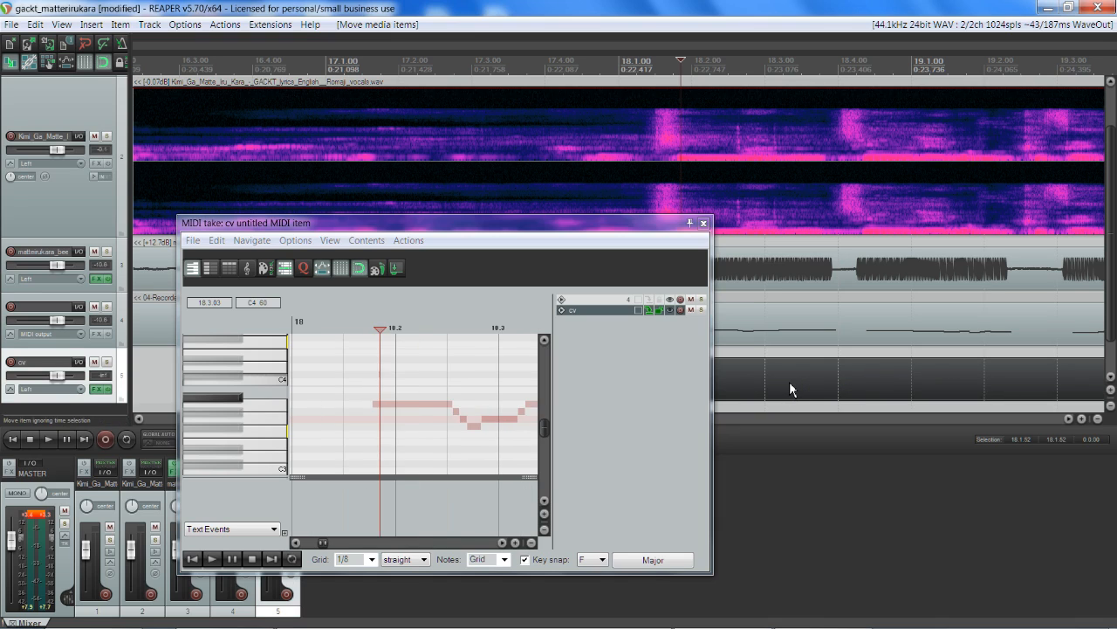
key("ctrl+z")
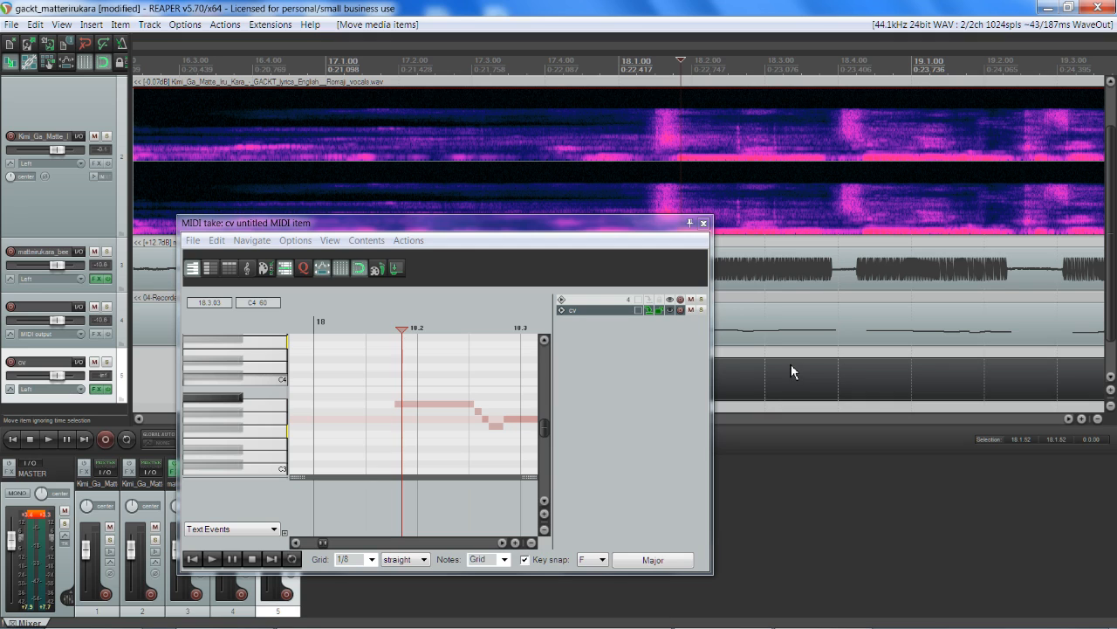
key("ctrl+z")
key("ctrl+z")
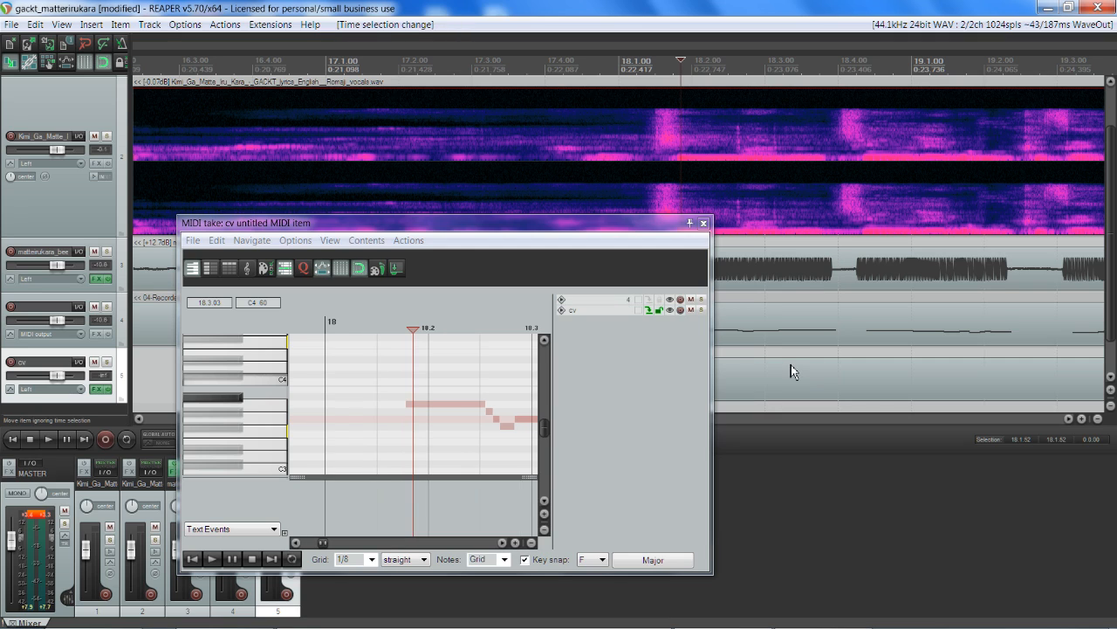
Select the media items across all tracks, shift them slightly later to align the sustained vocal with 18.2.00, and place the edit cursor there.
left_click_drag(814, 382, 775, 42)
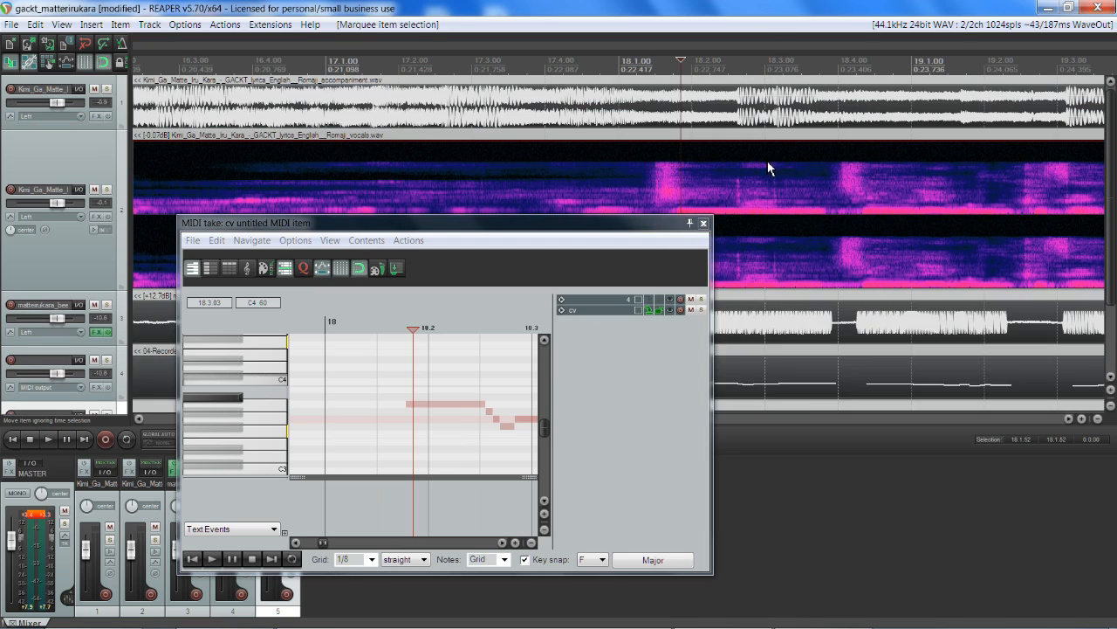
left_click_drag(714, 187, 724, 185)
left_click(694, 65)
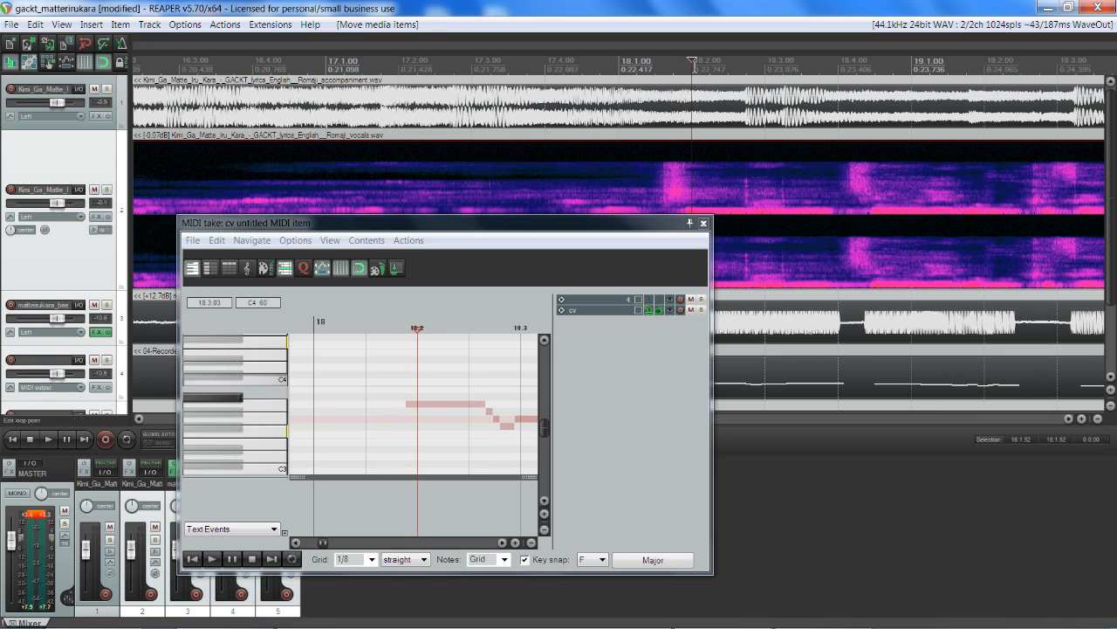
Play the shifted vocal from 18.2 and from slightly before it, and return the edit cursor to 18.2.
key("space")
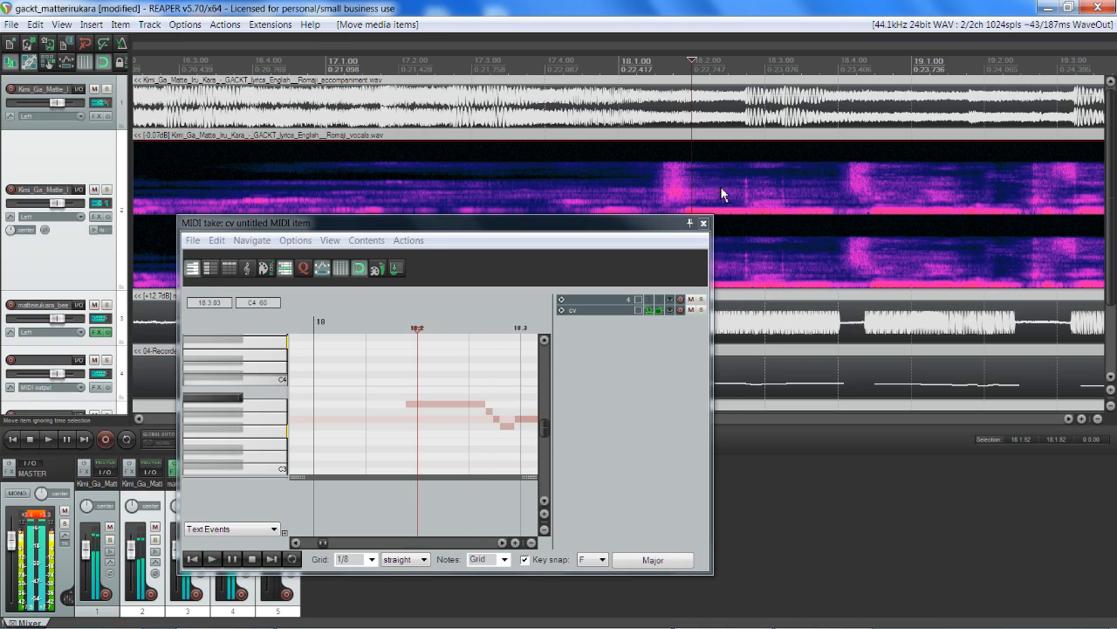
left_click(681, 61)
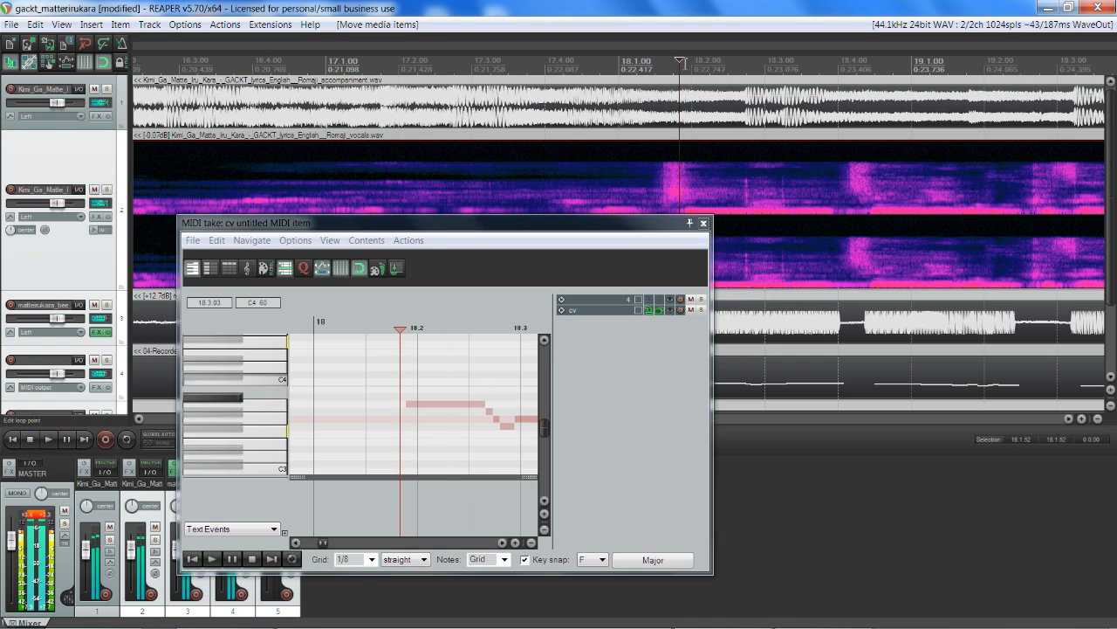
key("space")
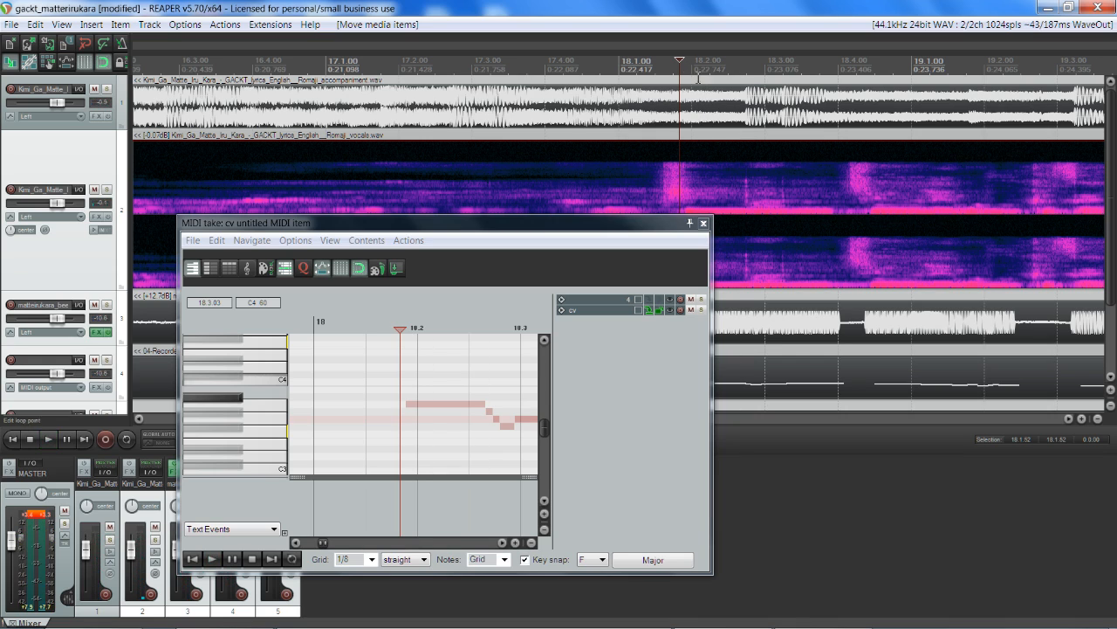
left_click(693, 63)
left_click(691, 62)
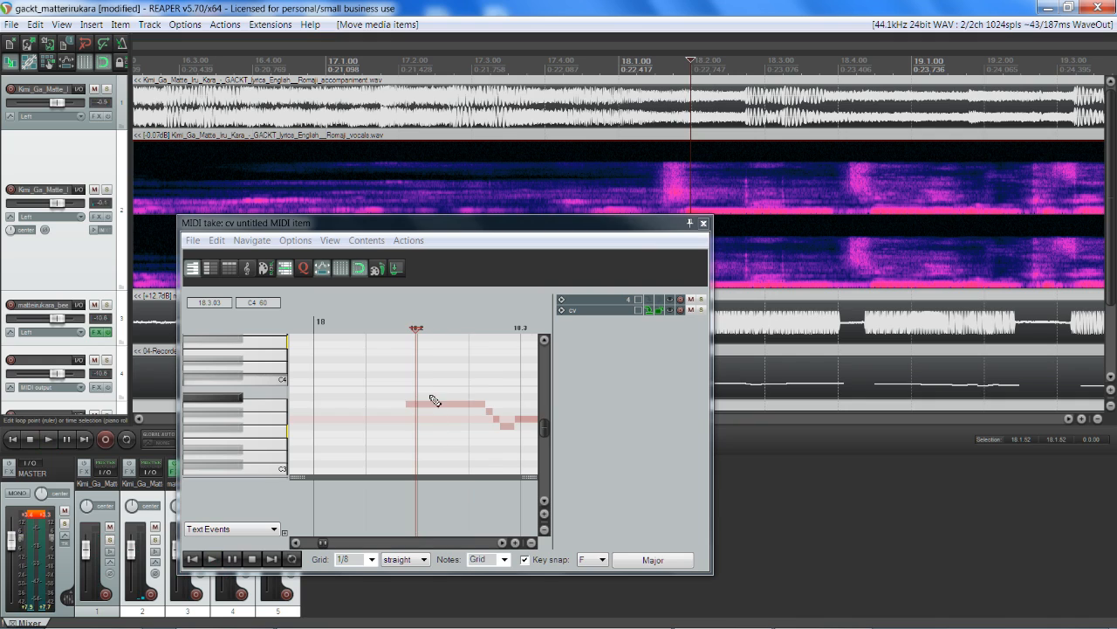
Hide track 4's reference notes in the MIDI editor and insert an eighth-note Bb3 at 18.2 in the cv item.
scroll(431, 398, "down", 2)
left_click(670, 301)
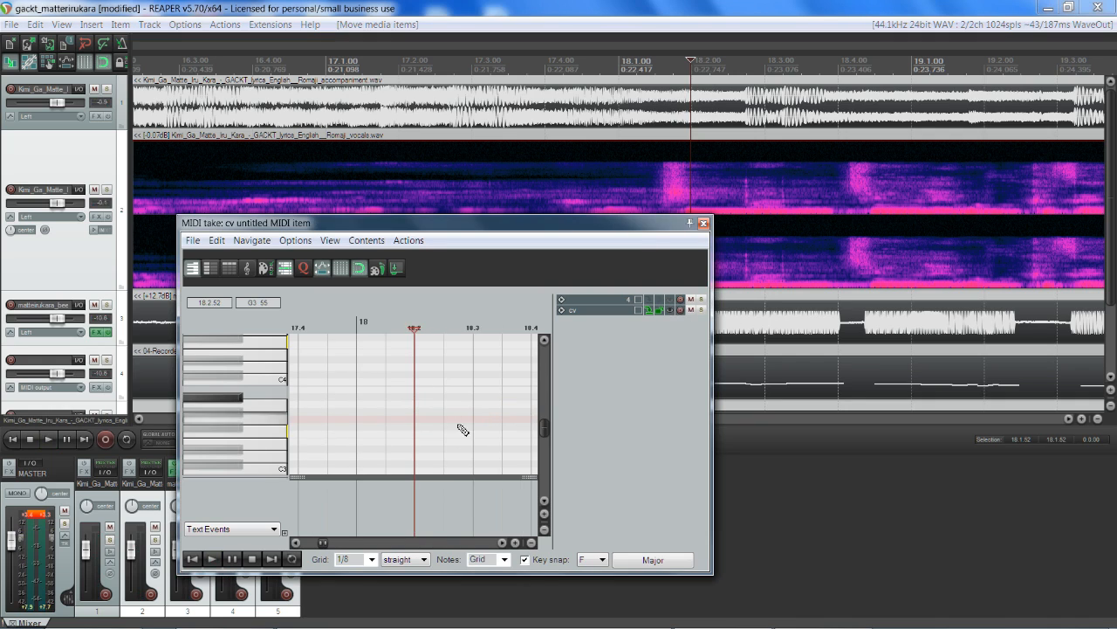
left_click(423, 405)
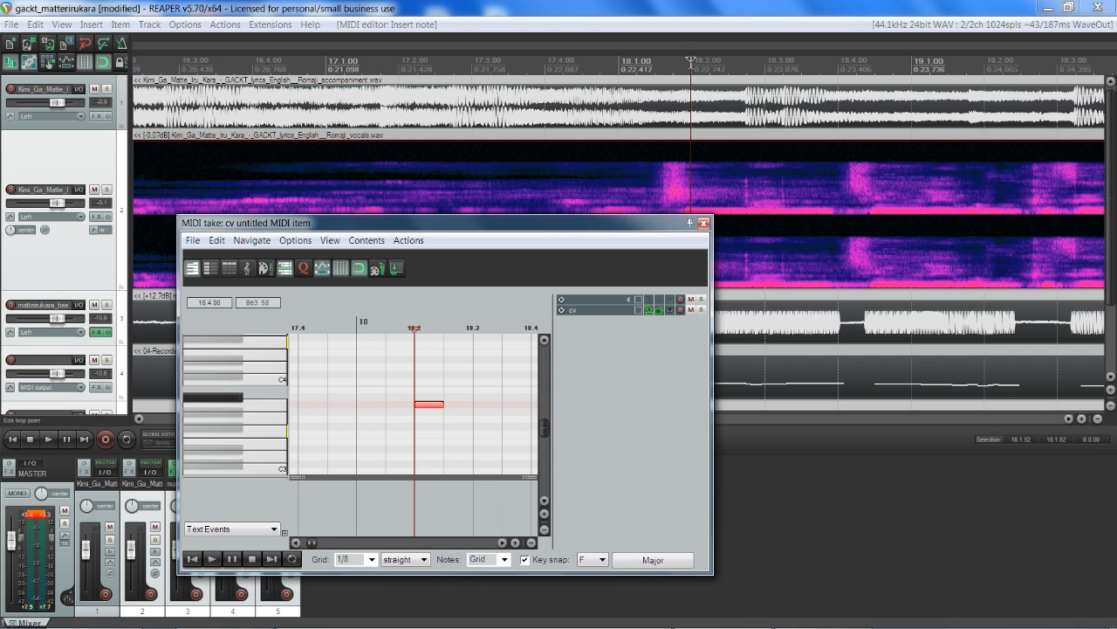
Move the edit cursor from 18.2 to the next vocal onset before 18.3.00 and play briefly from there.
left_click(692, 63)
left_click(692, 61)
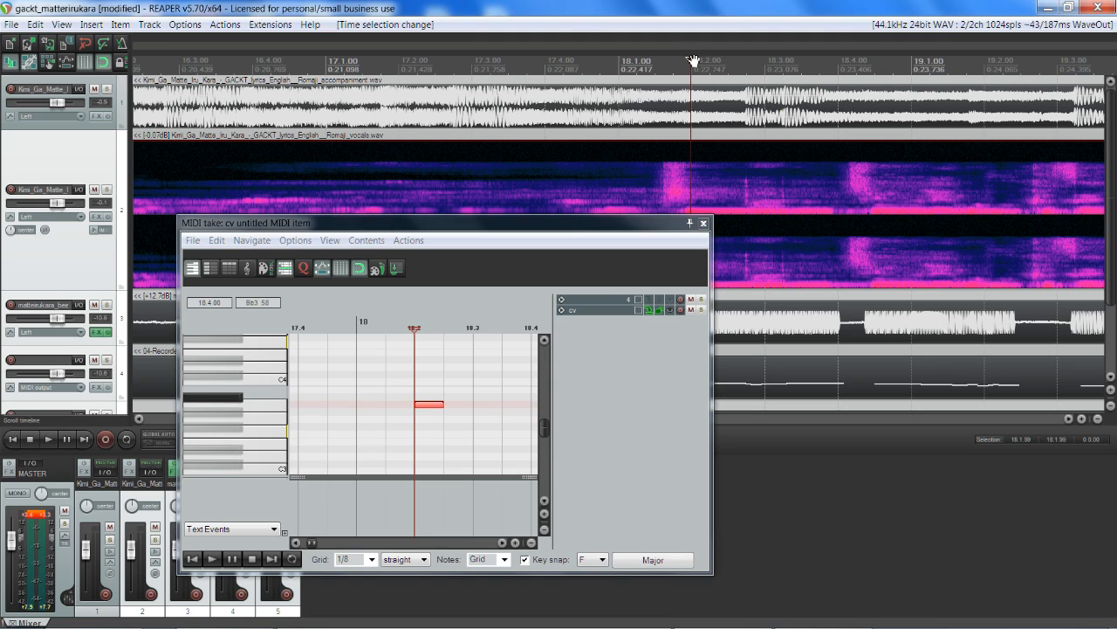
left_click_drag(699, 61, 744, 71)
key("space")
key("space")
key("space")
key("space")
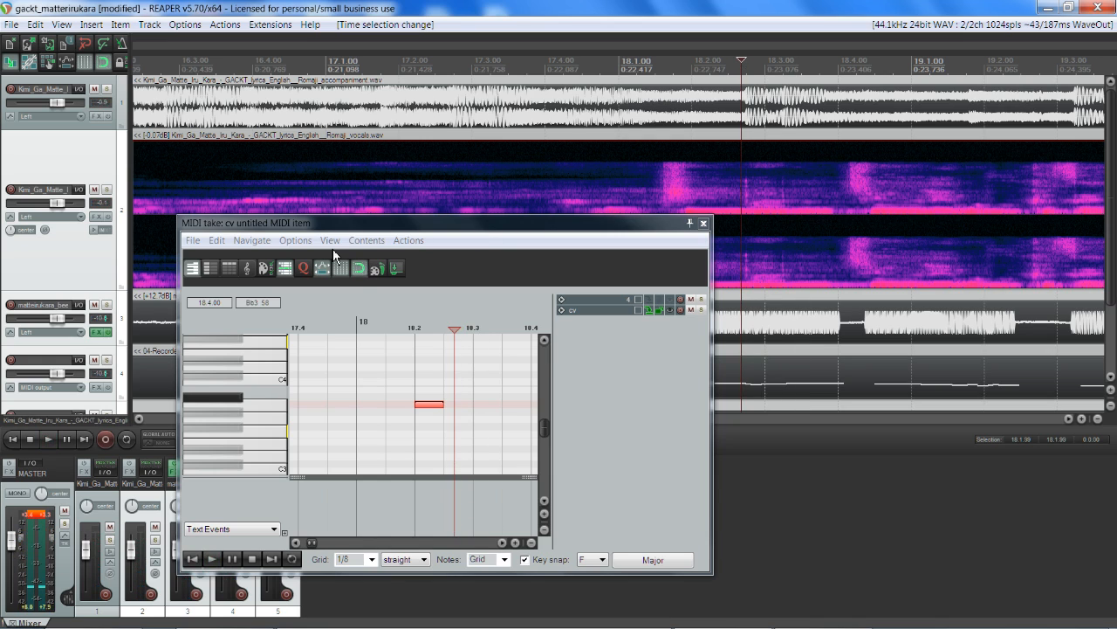
Mute the beeps track and lower the accompaniment track's volume during playback.
left_click(101, 394)
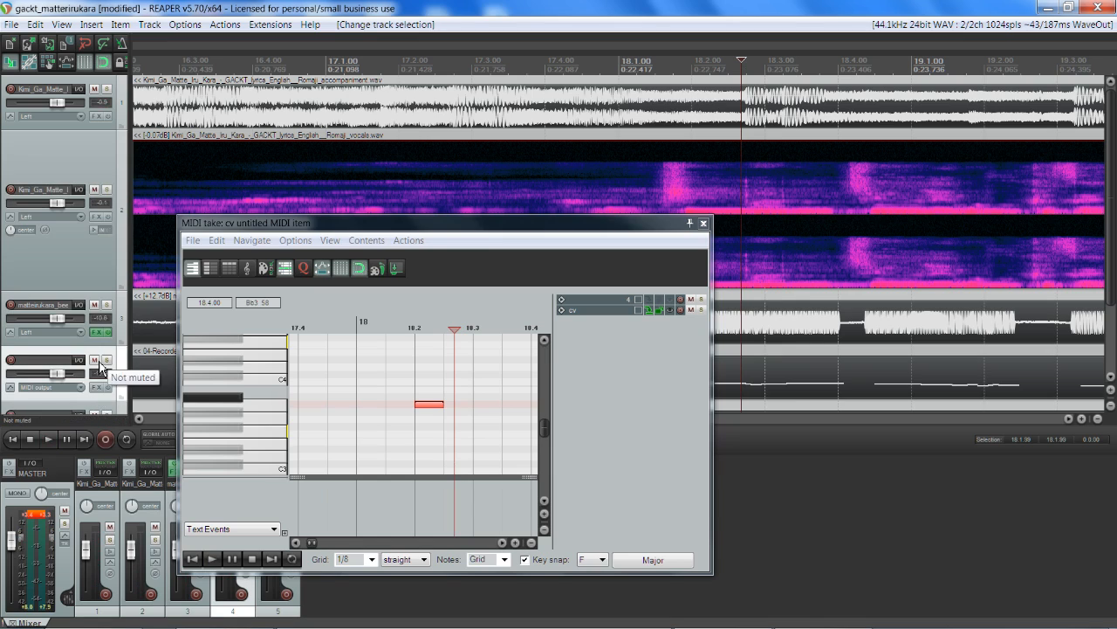
left_click(94, 305)
key("space")
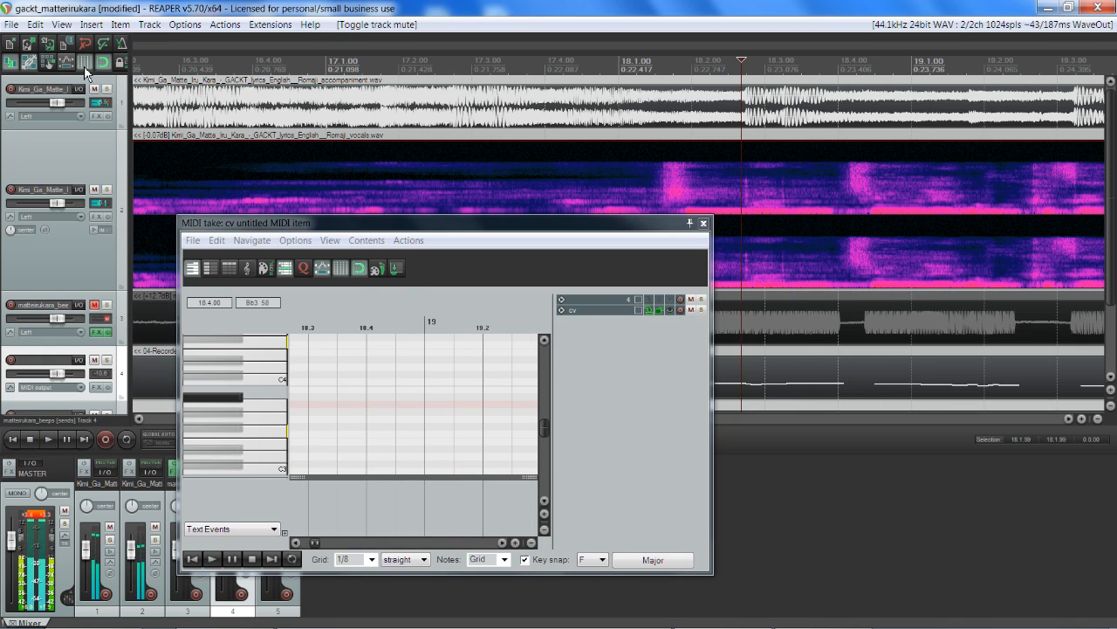
left_click_drag(57, 103, 53, 113)
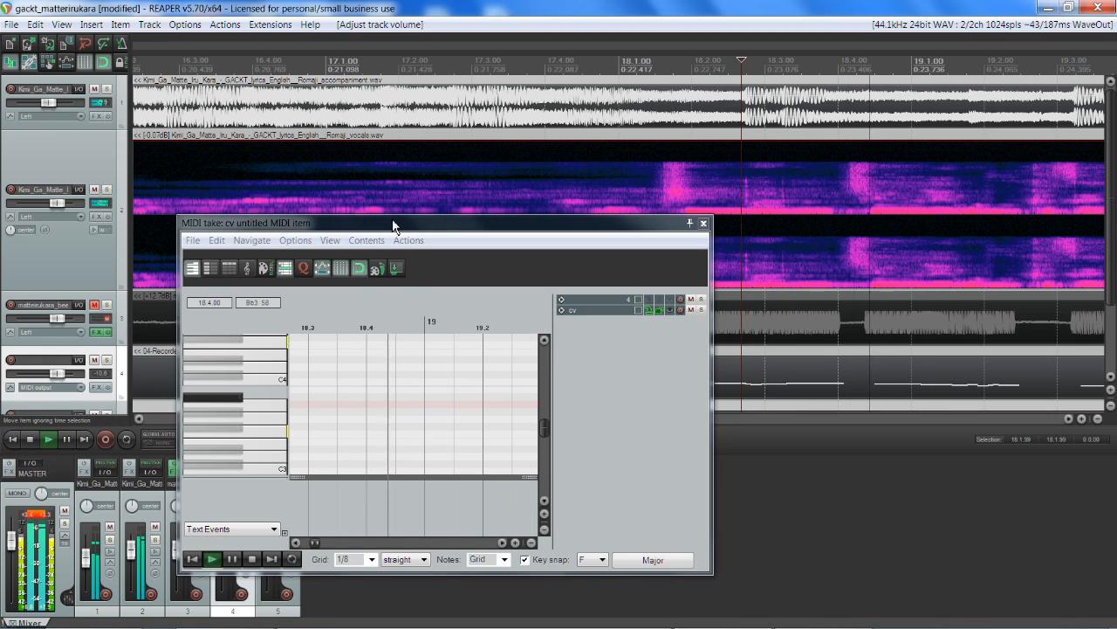
key("space")
Place the edit cursor on the short vocal onset at about 18.2.76 and play from there to hear the syllable.
scroll(712, 288, "up", 3)
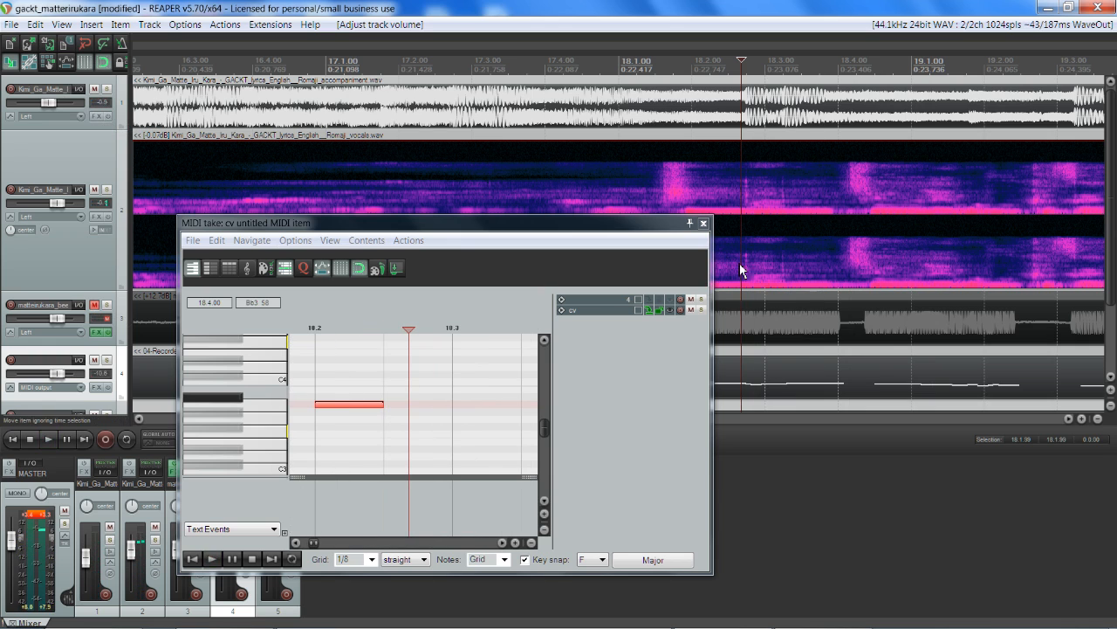
scroll(774, 247, "up", 4)
scroll(773, 240, "down", 2)
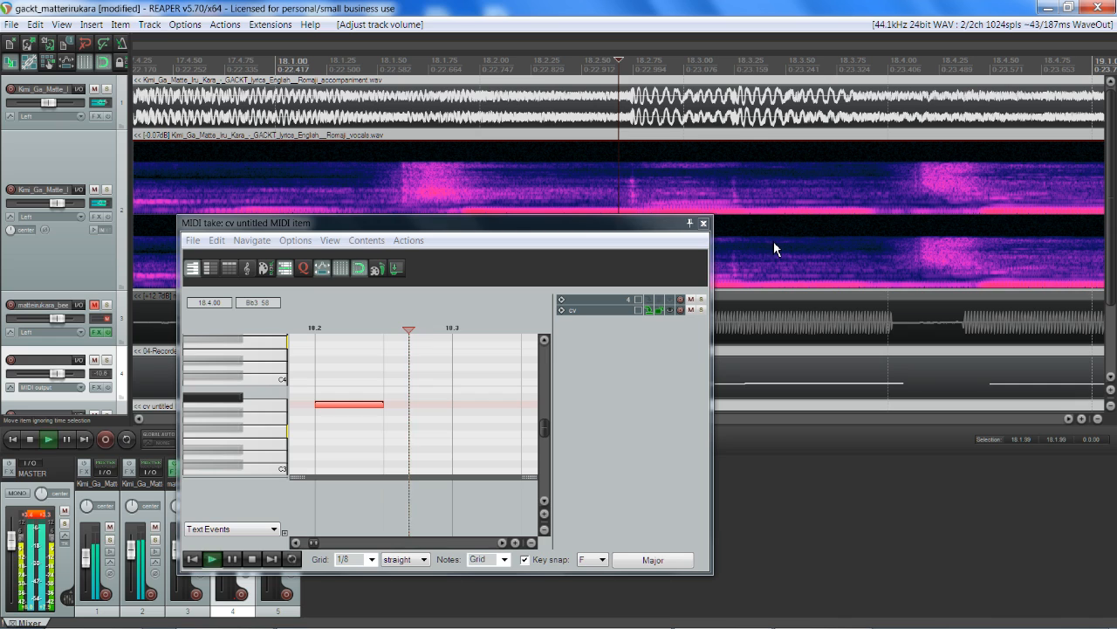
left_click_drag(621, 61, 635, 61)
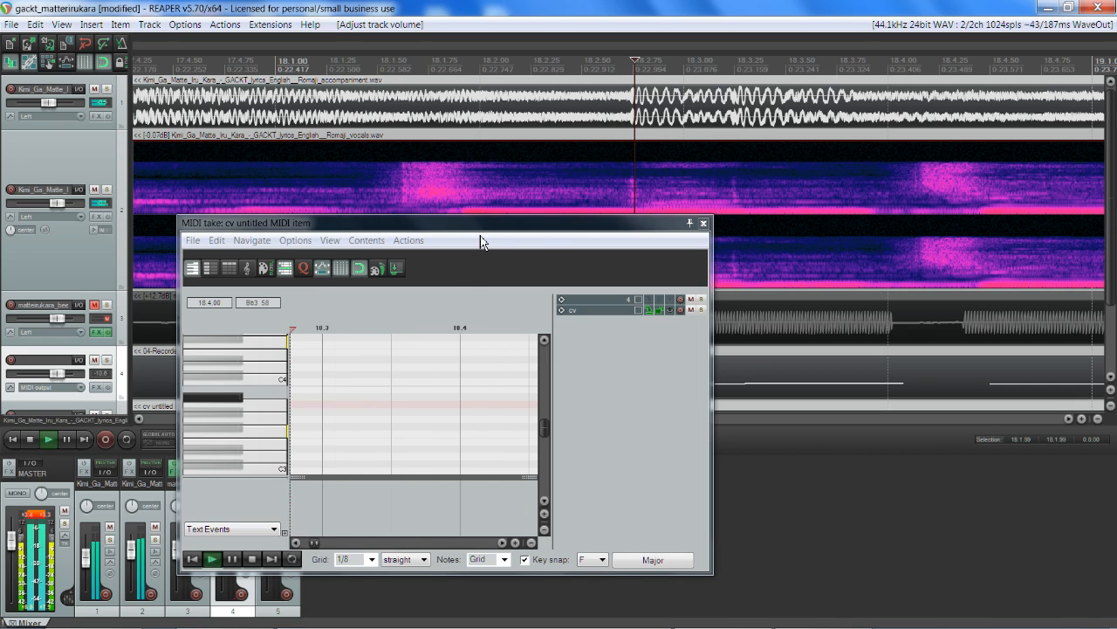
scroll(376, 381, "down", 4)
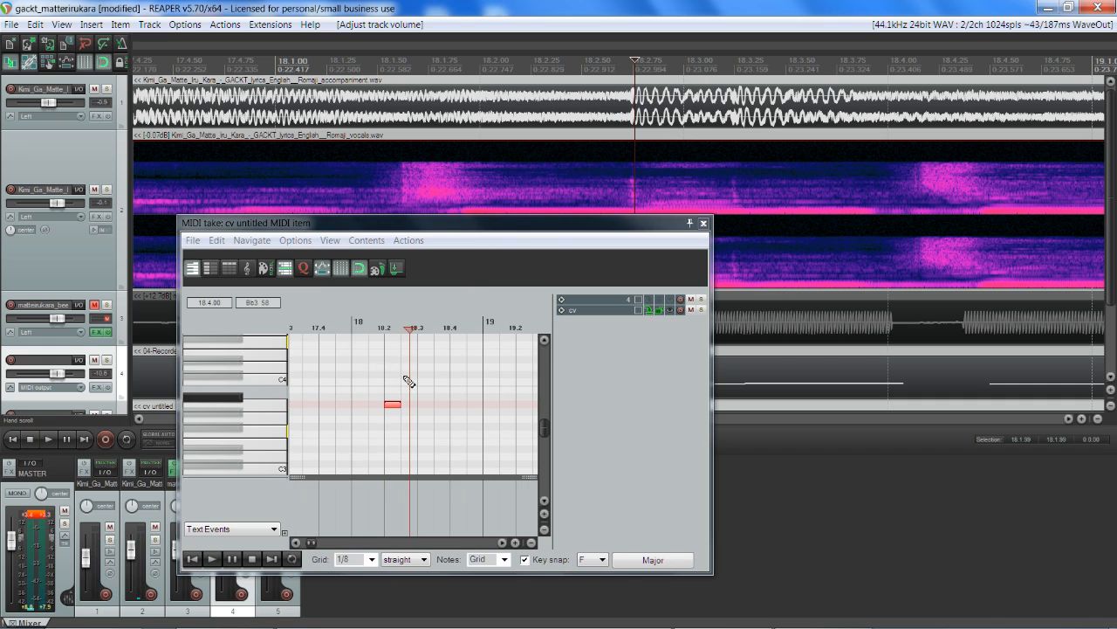
scroll(407, 381, "up", 3)
key("space")
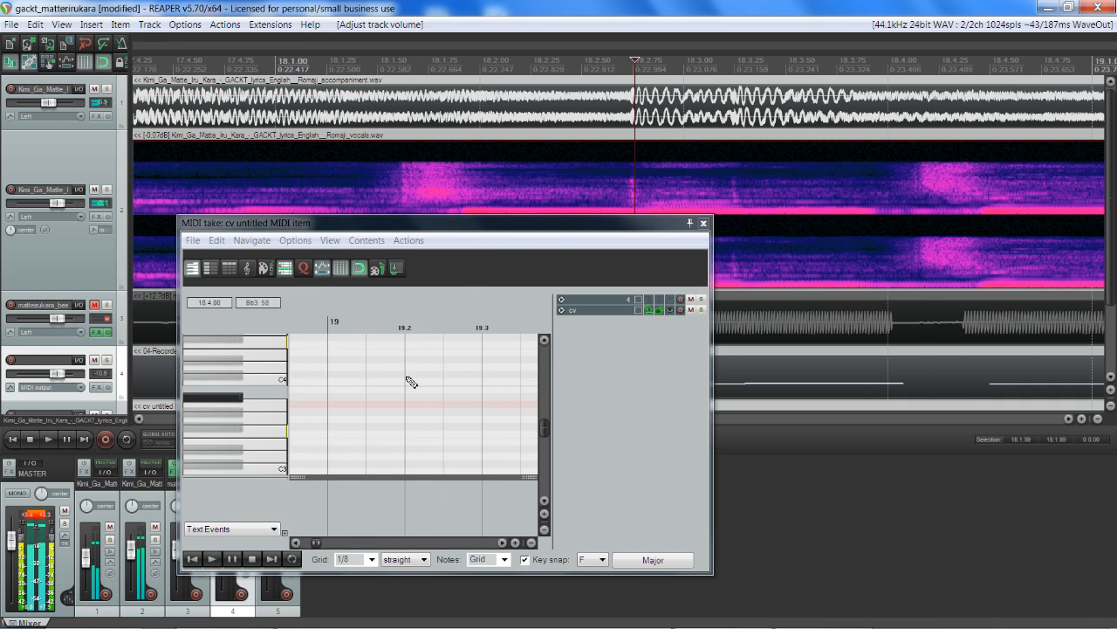
key("space")
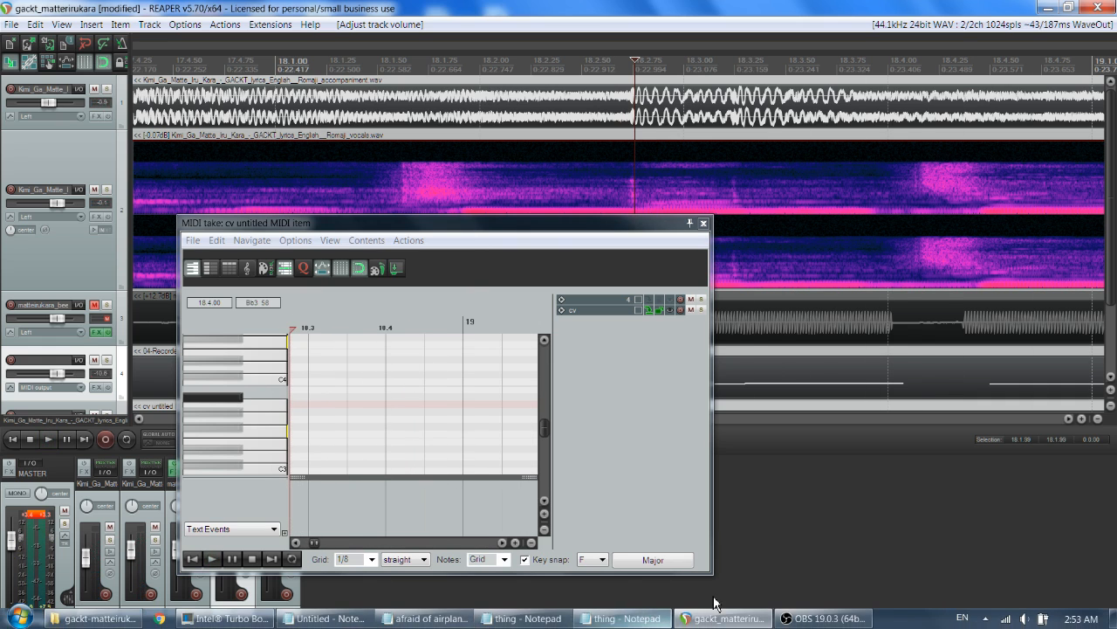
Check the song's lyrics in the "afraid of airplanes" Notepad file and return to REAPER.
left_click(437, 624)
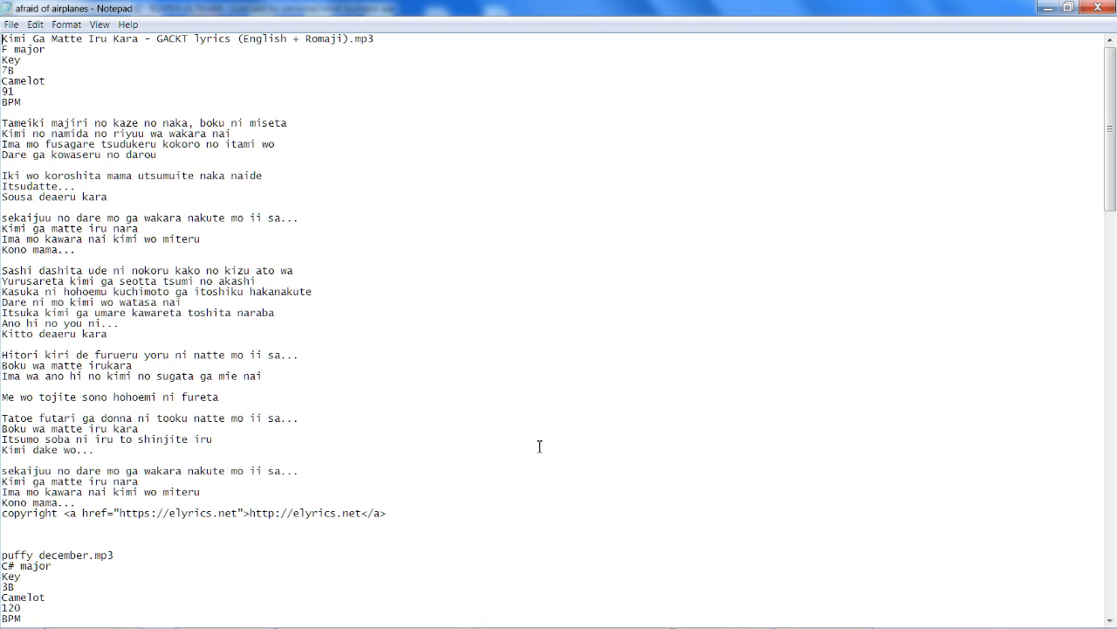
left_click(724, 618)
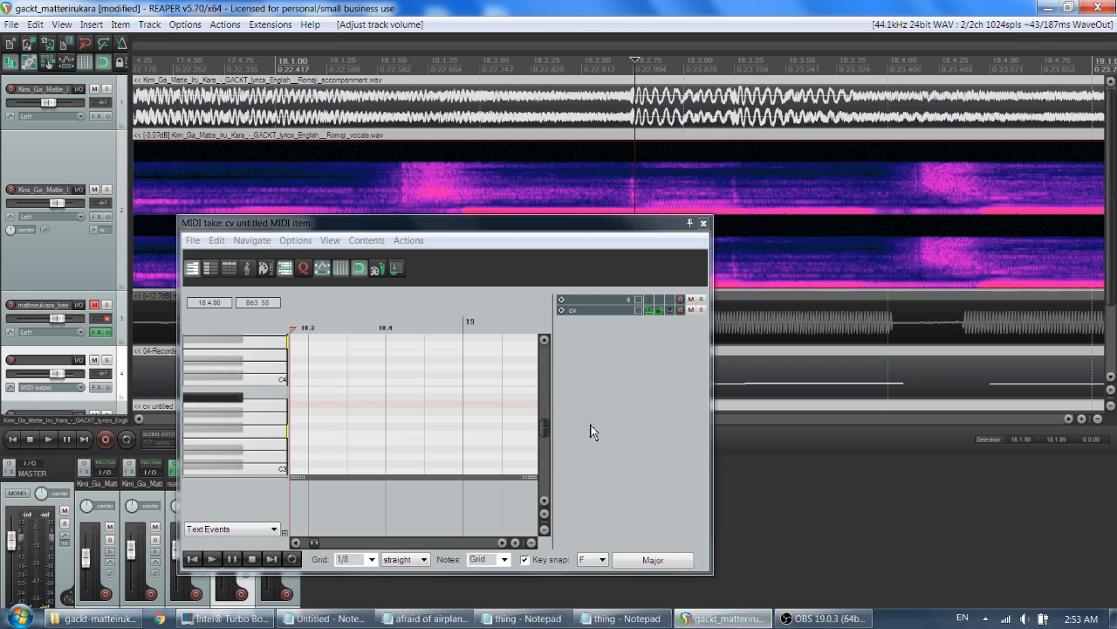
Close the MIDI editor and play the vocal entry from shortly before measure 17 in the arrangement.
left_click(706, 225)
scroll(679, 385, "down", 5)
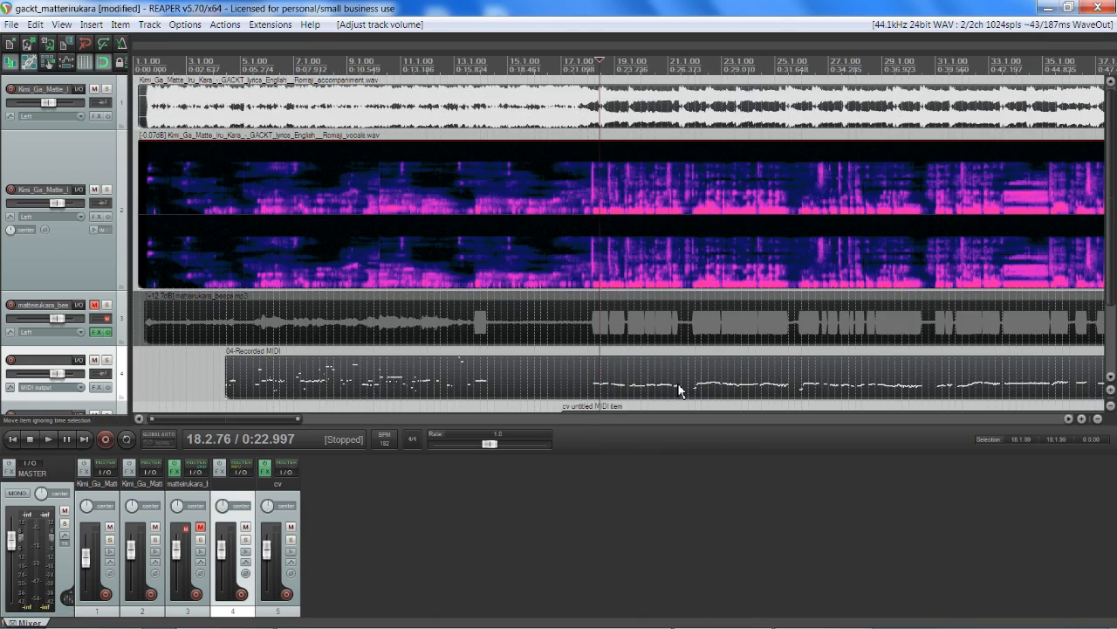
scroll(578, 276, "up", 4)
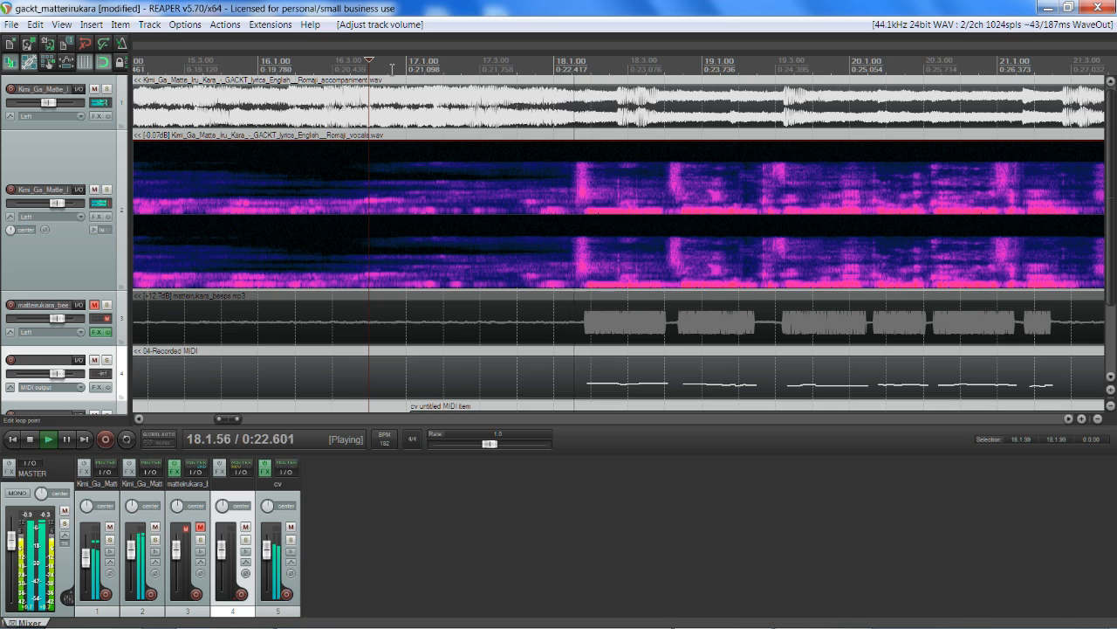
key("space")
Place the edit cursor at 17.4.00 and play the first vocal phrase from there twice.
left_click(518, 139)
key("space")
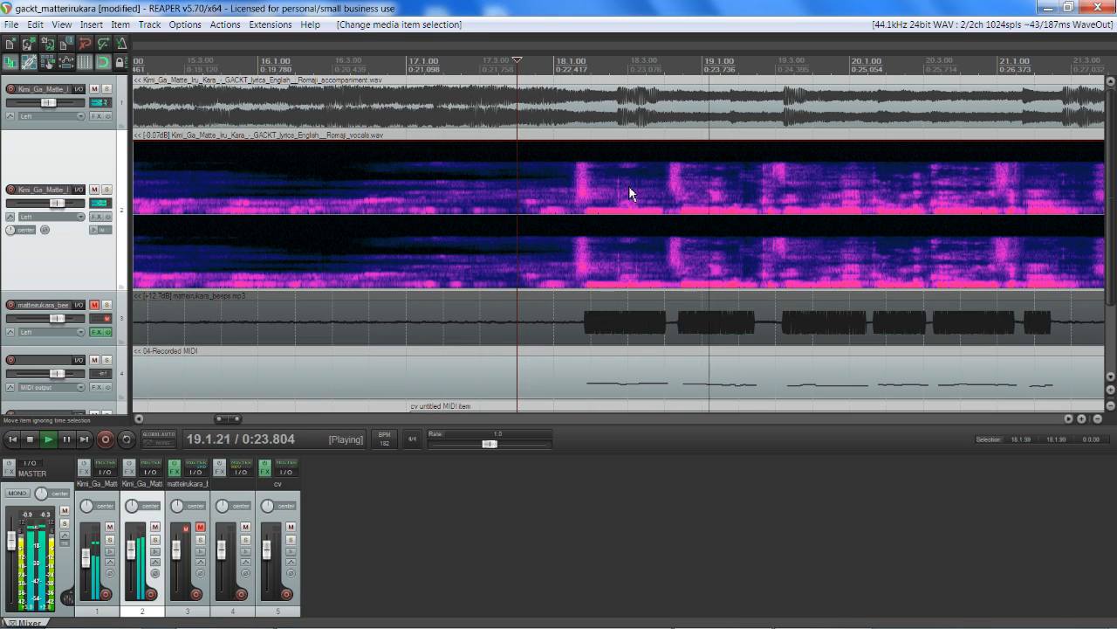
key("space")
key("space")
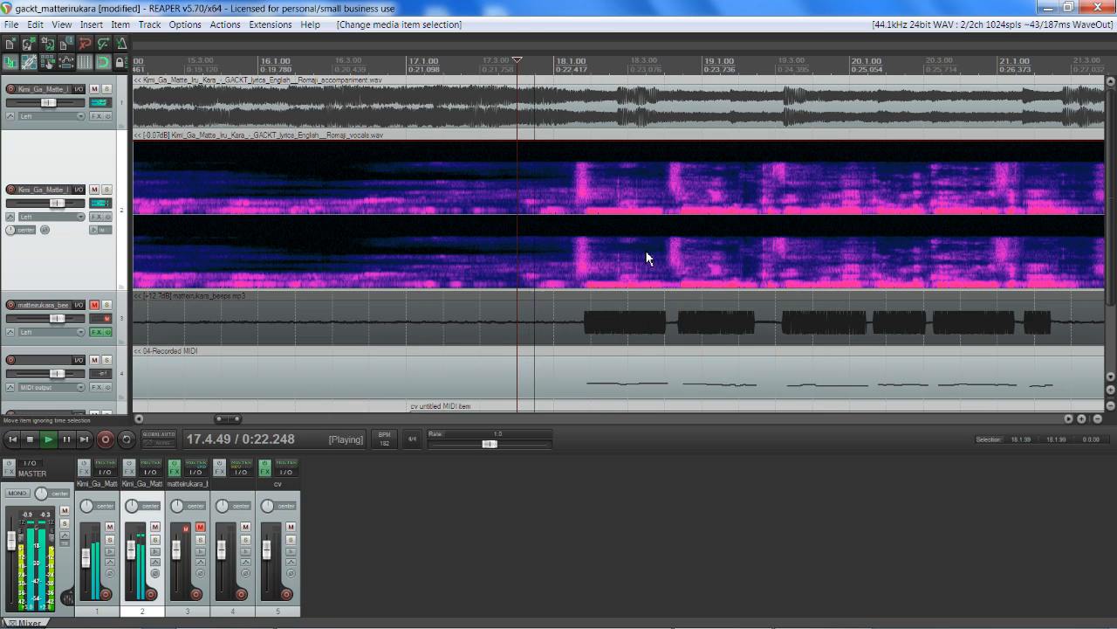
key("space")
mouse_move(698, 624)
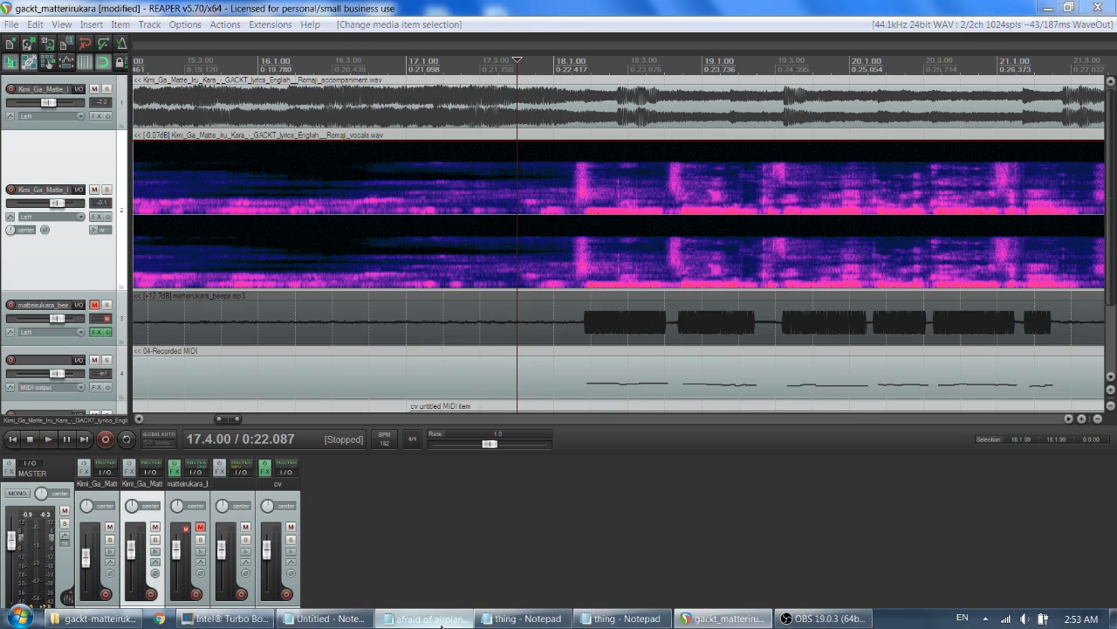
Check the lyrics in the "afraid of airplanes" Notepad file, and play the vocals in REAPER from 18.2.00.
left_click(428, 618)
left_click_drag(558, 13, 246, 207)
left_click(575, 345)
key("space")
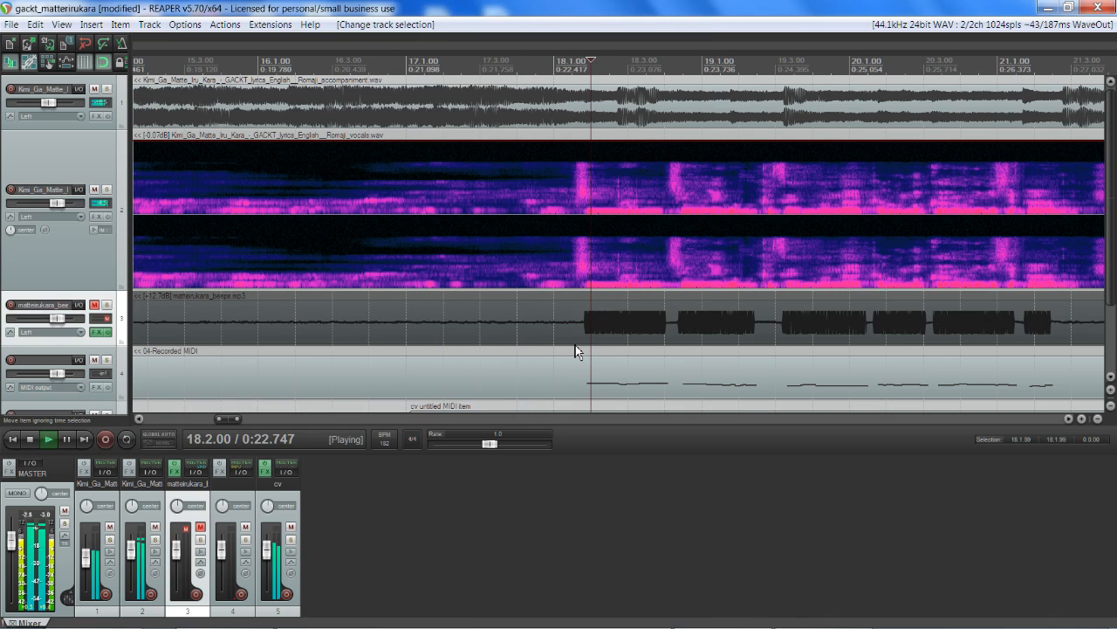
key("space")
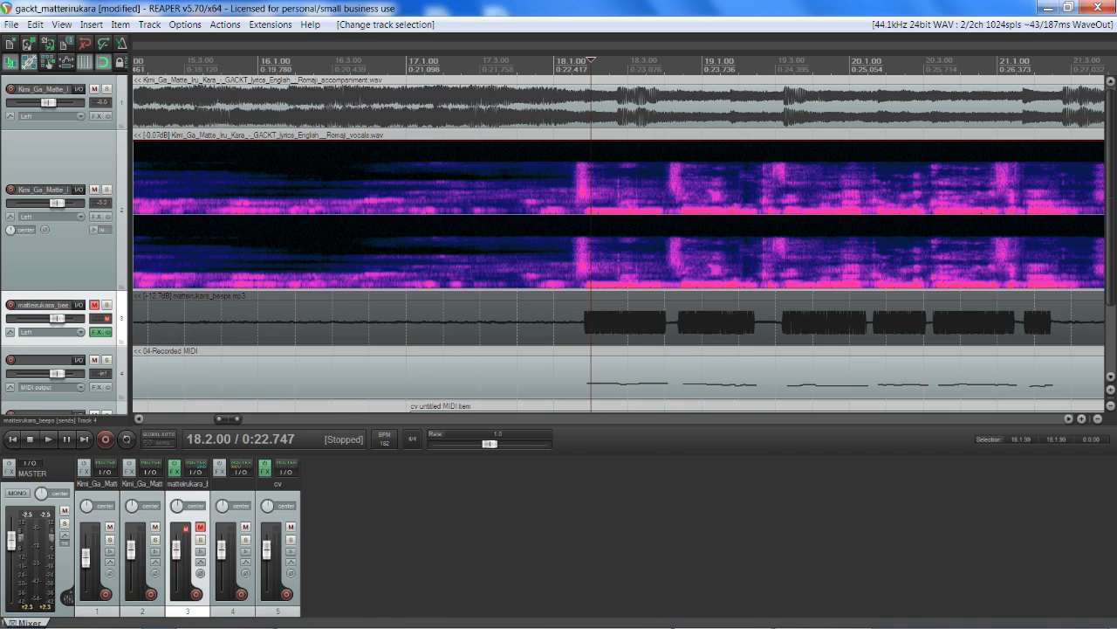
Recheck the lyrics in Notepad, and play the vocal entry in REAPER from 18.1.00 twice.
left_click(430, 620)
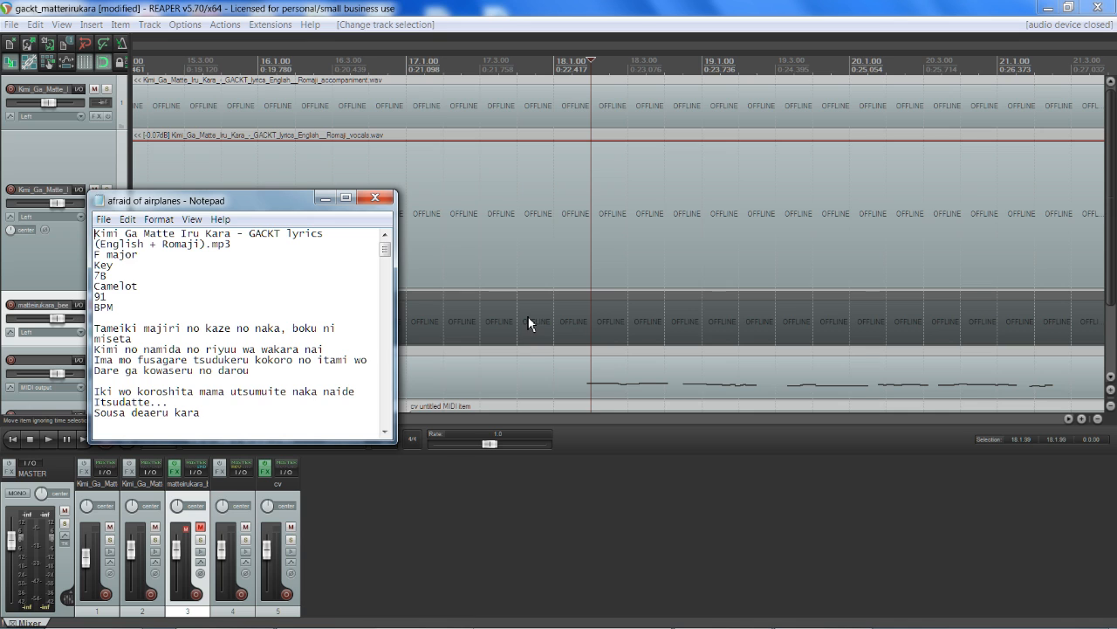
left_click(539, 320)
key("space")
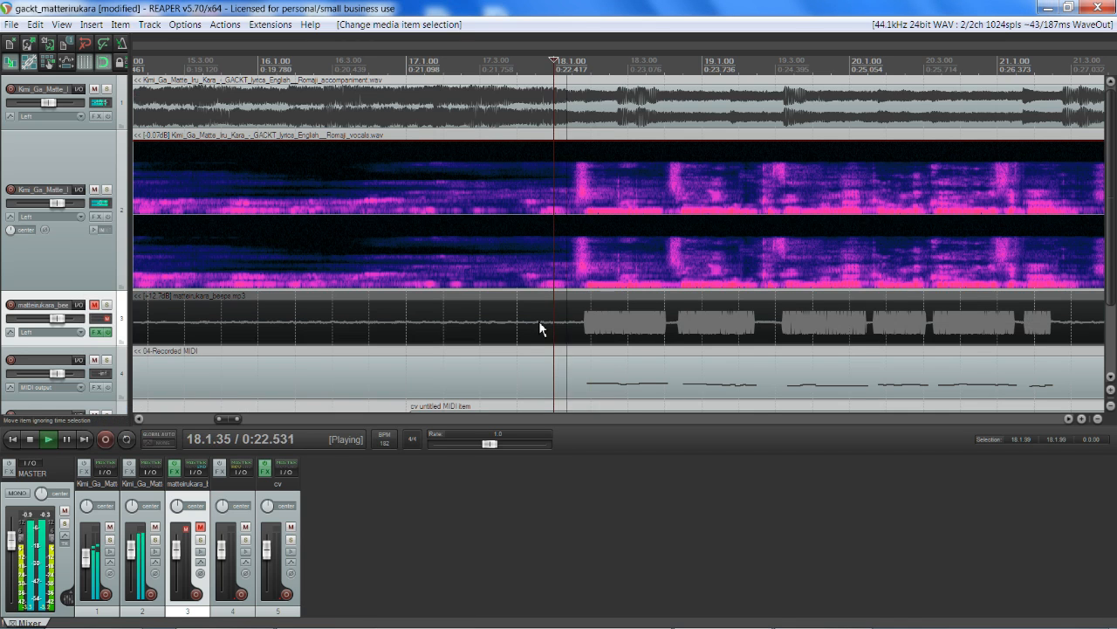
key("space")
key("space")
key("space")
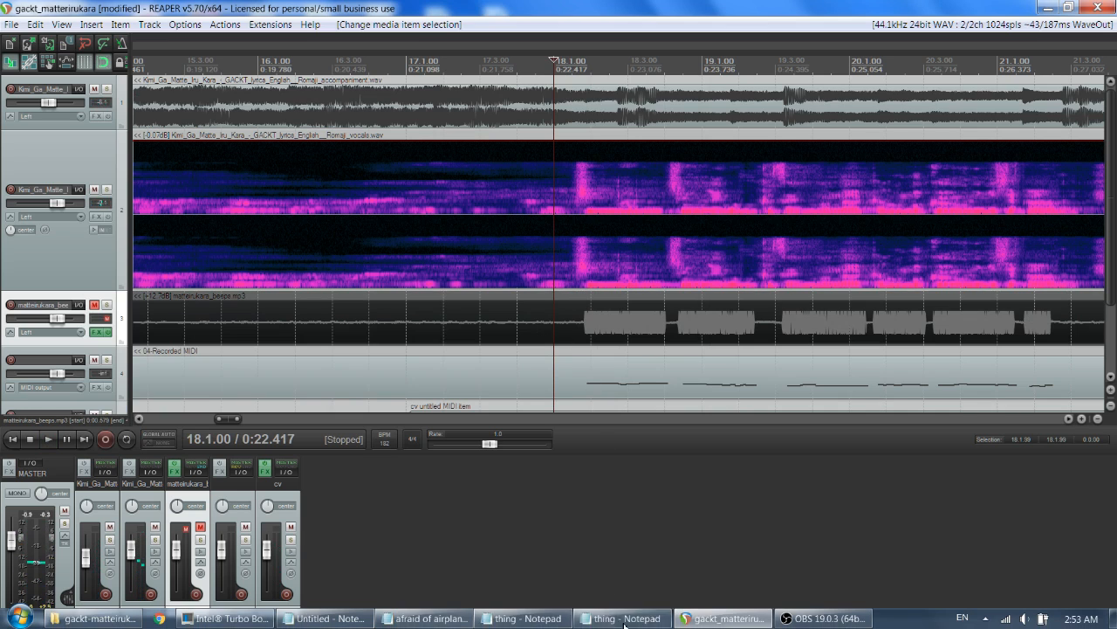
Consult the Notepad lyrics once more, and play the opening phrase in REAPER from 17.4.00 twice.
left_click(428, 618)
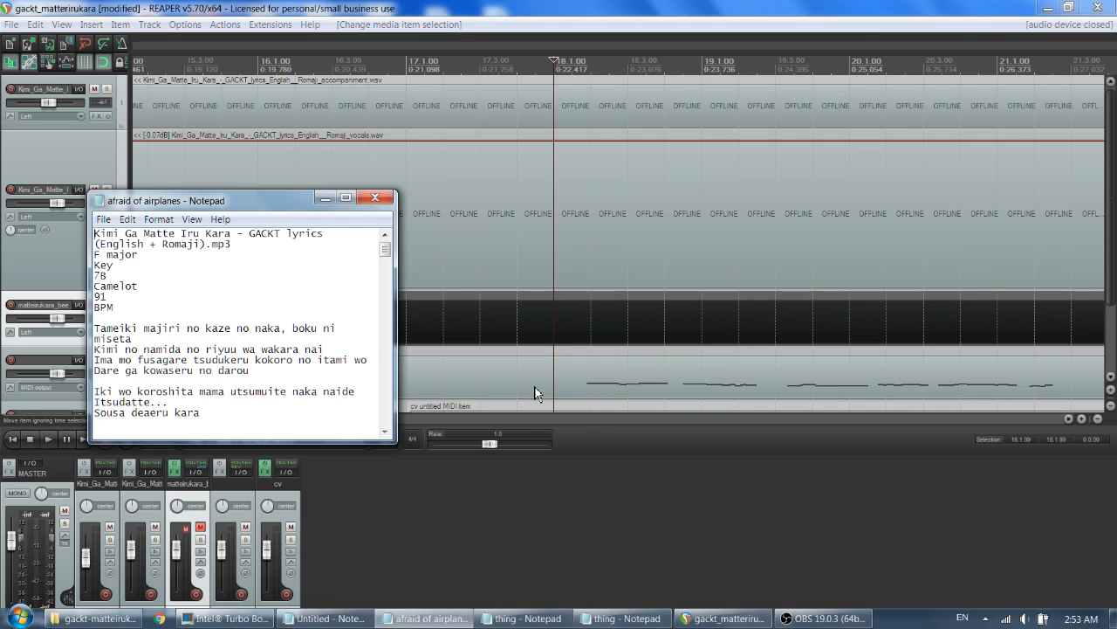
left_click(524, 327)
scroll(523, 328, "up", 2)
scroll(524, 331, "up", 2)
key("space")
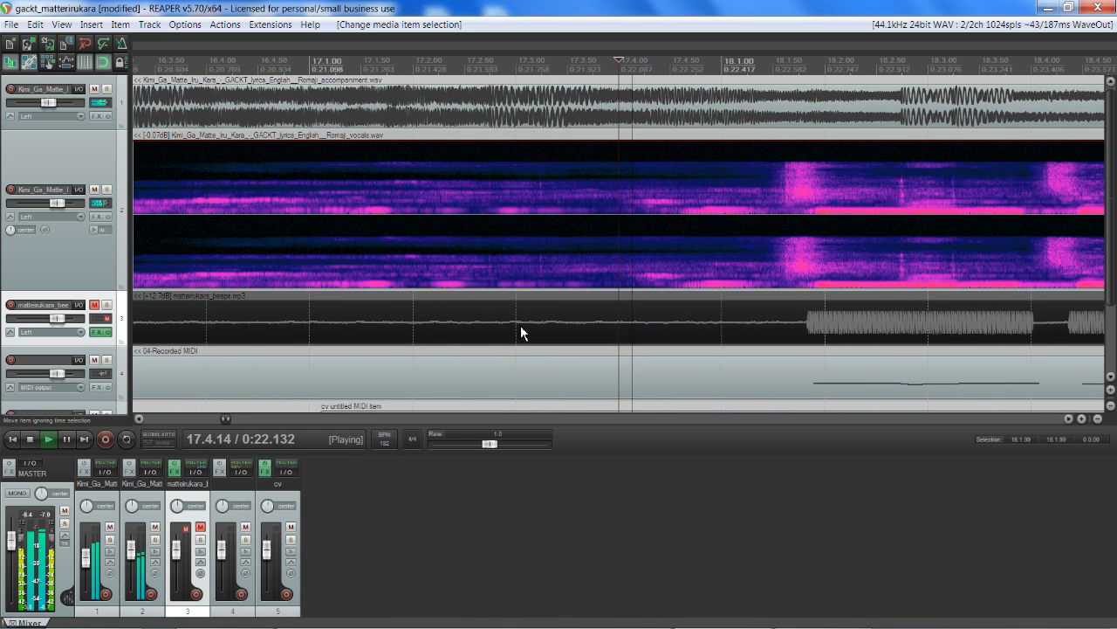
key("space")
key("space")
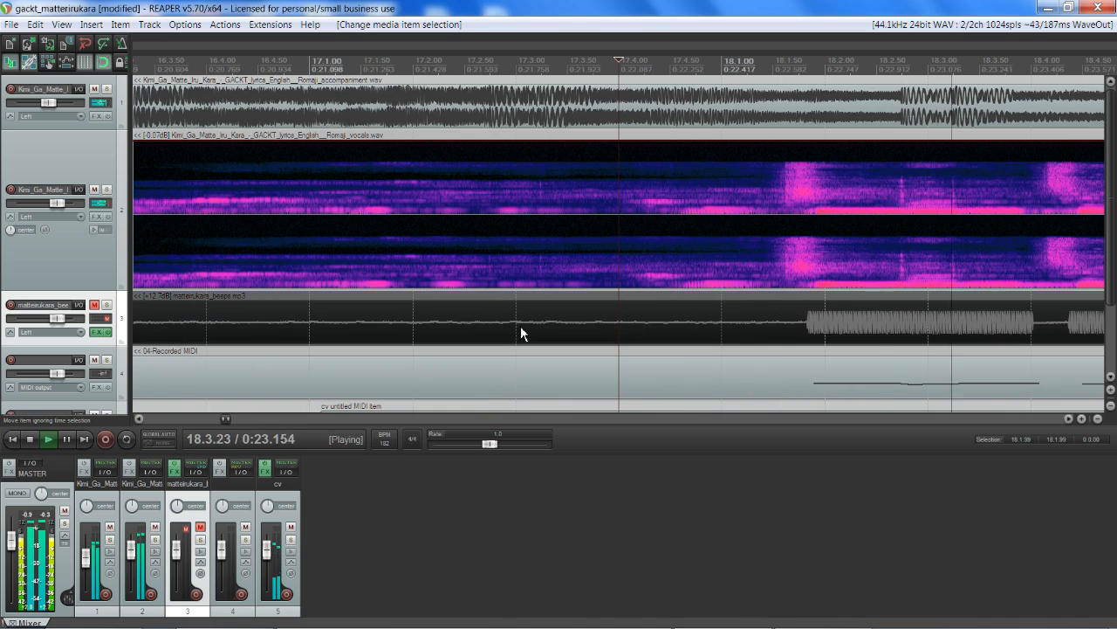
key("space")
Move the edit cursor to 17.4.56 to audition the vocal onset just before measure 18.
scroll(630, 355, "down", 2)
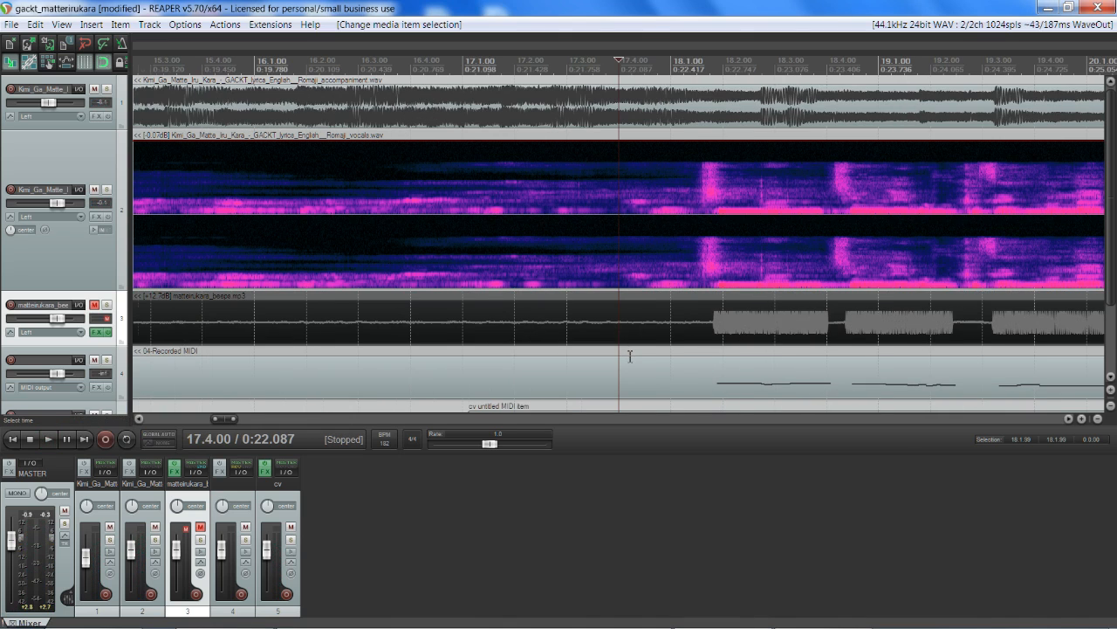
scroll(629, 355, "down", 1)
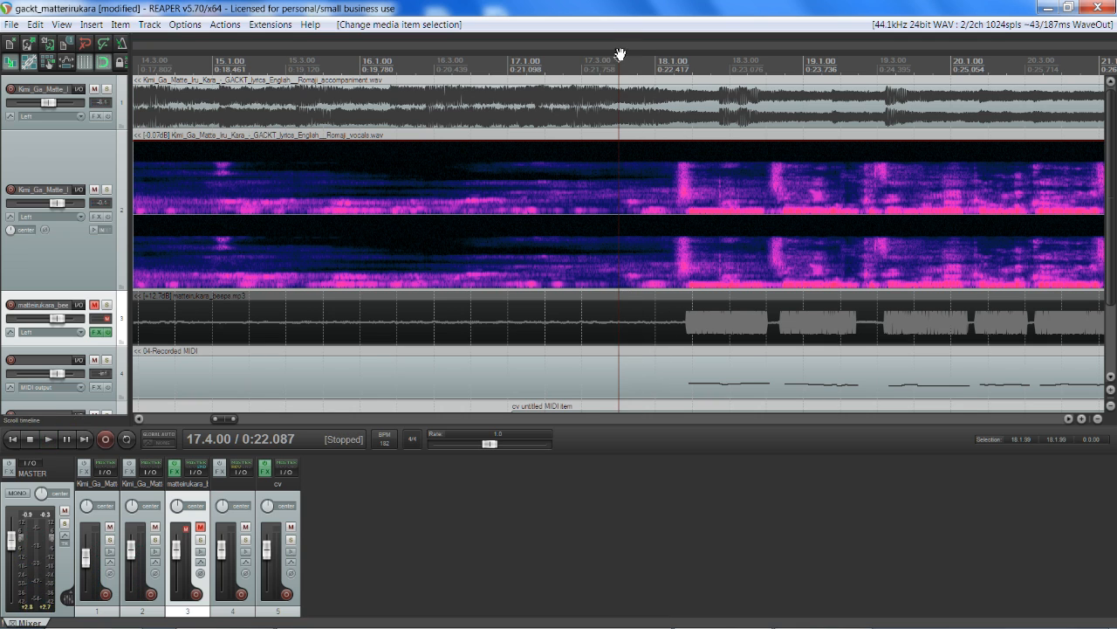
left_click_drag(620, 61, 643, 64)
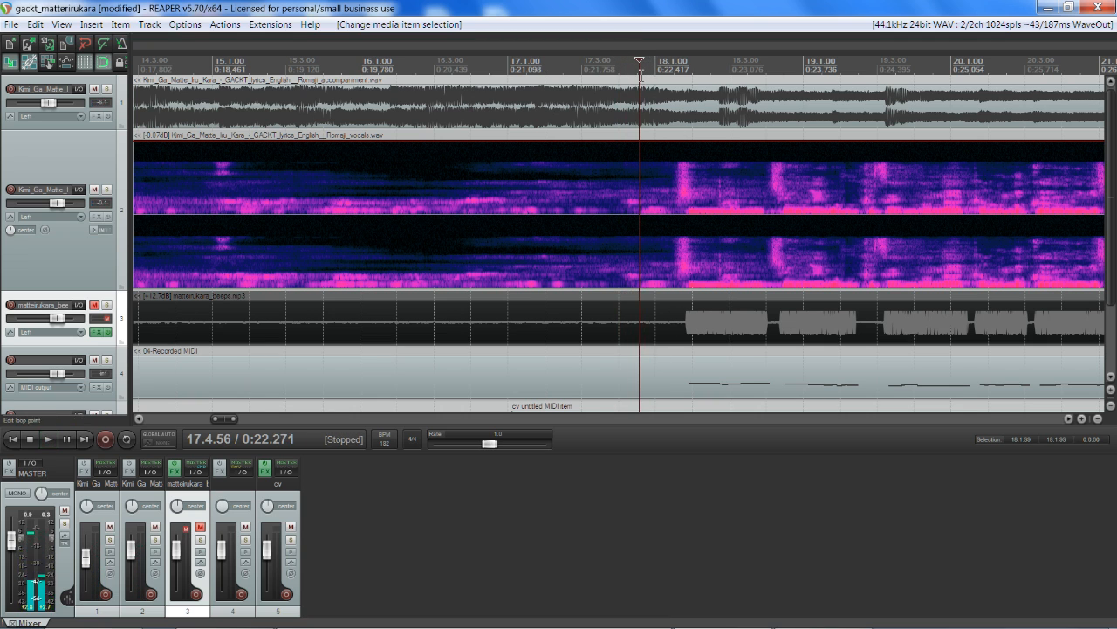
scroll(710, 153, "up", 3)
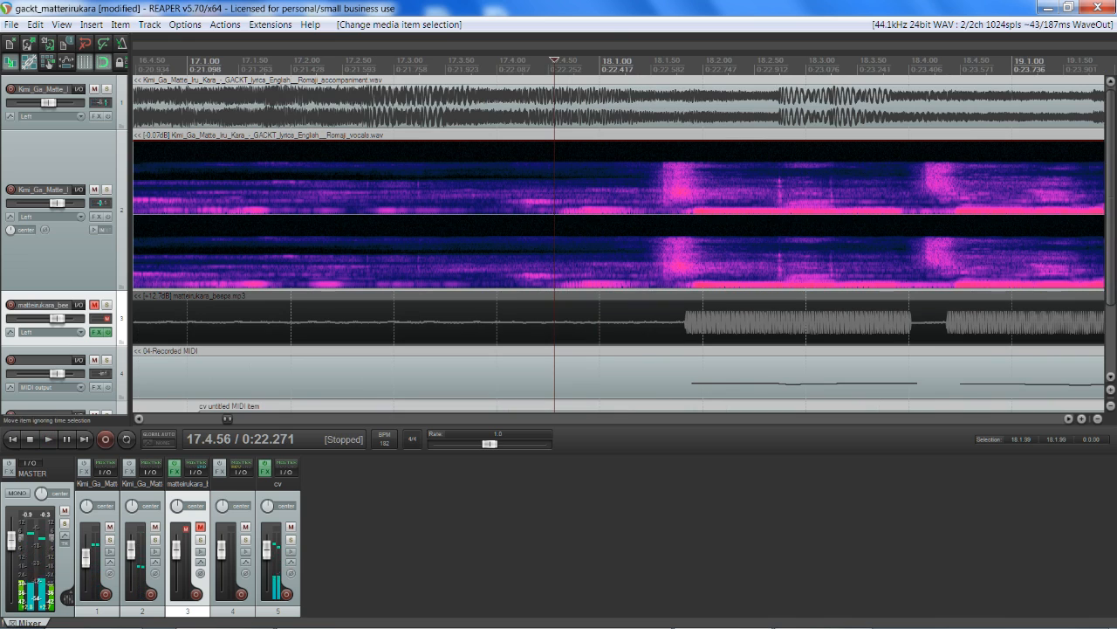
Open the cv MIDI item in the MIDI editor and place the edit cursor at about 17.4.50 on the arrangement timeline.
scroll(720, 218, "down", 1)
left_click(624, 377)
double_click(624, 377)
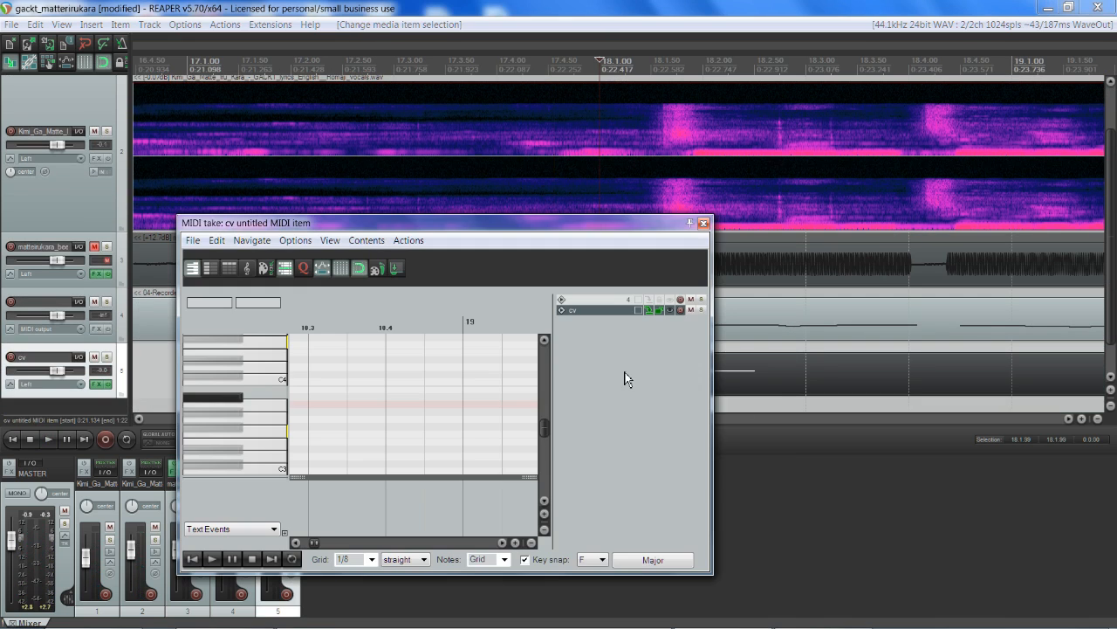
left_click(600, 61)
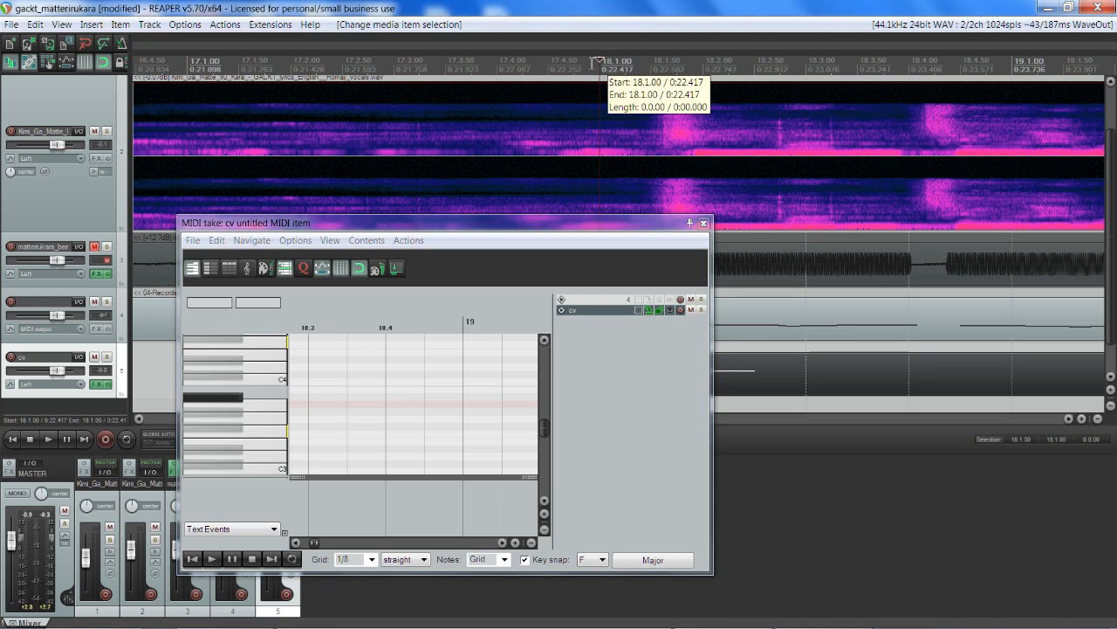
key("space")
left_click(545, 73)
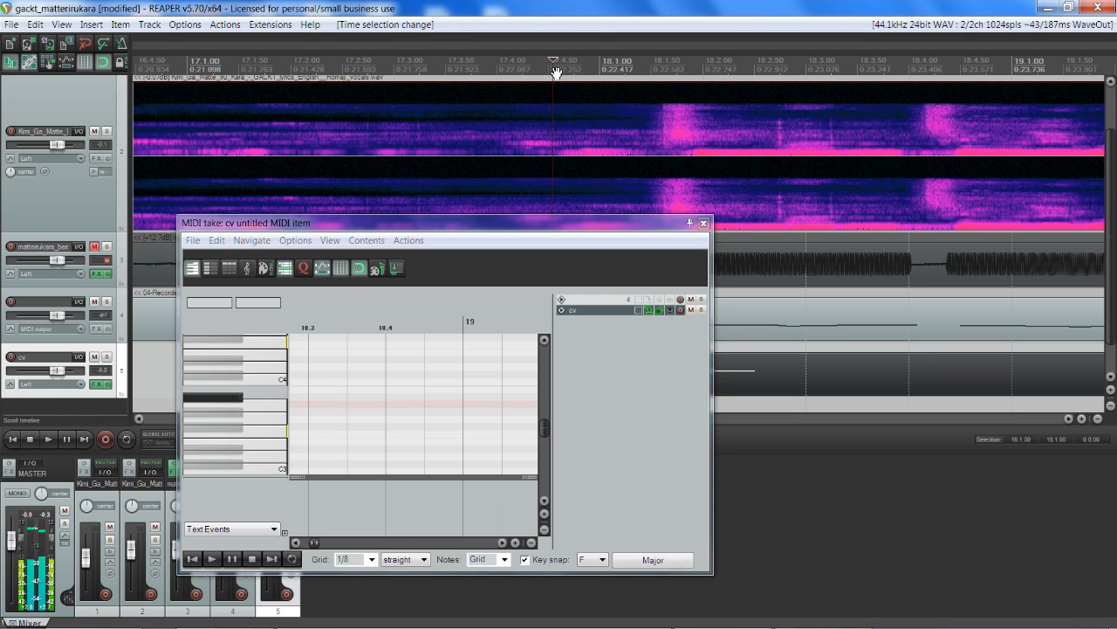
Insert an A3 note at 17.4.50 and extend it to the start of the existing note at 18.2.00.
scroll(369, 367, "up", 2)
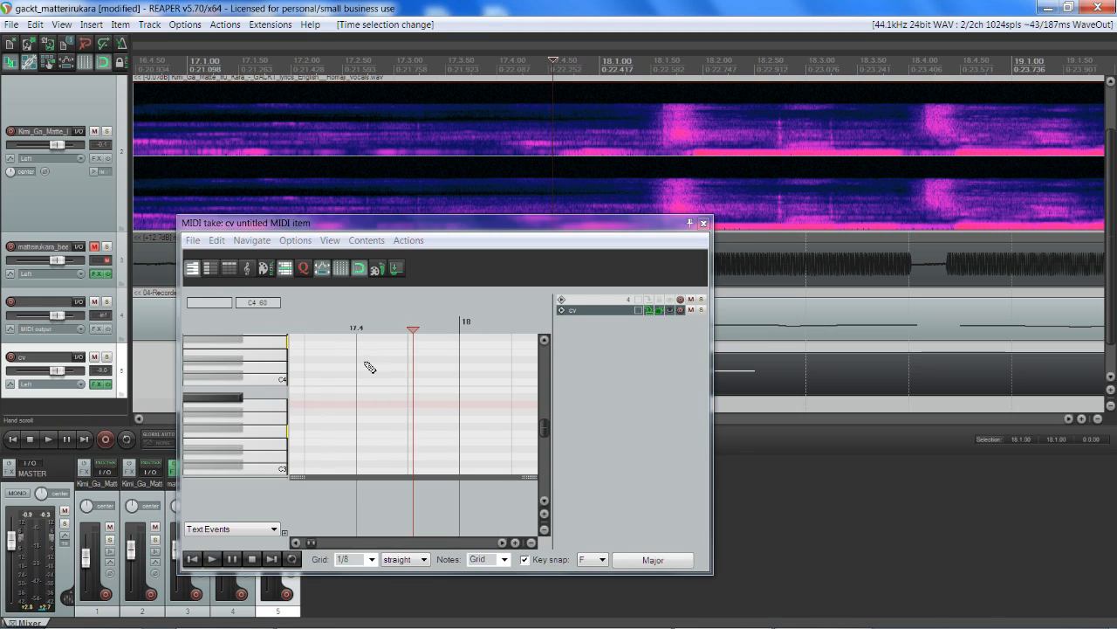
scroll(429, 394, "down", 2)
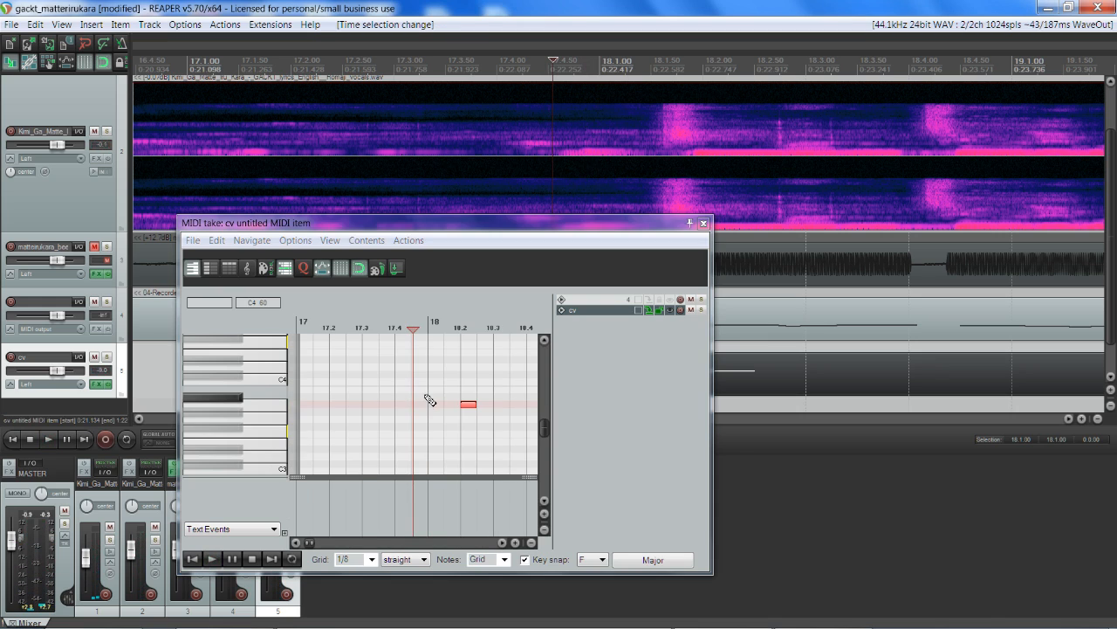
scroll(428, 399, "up", 1)
left_click(437, 406)
key("space")
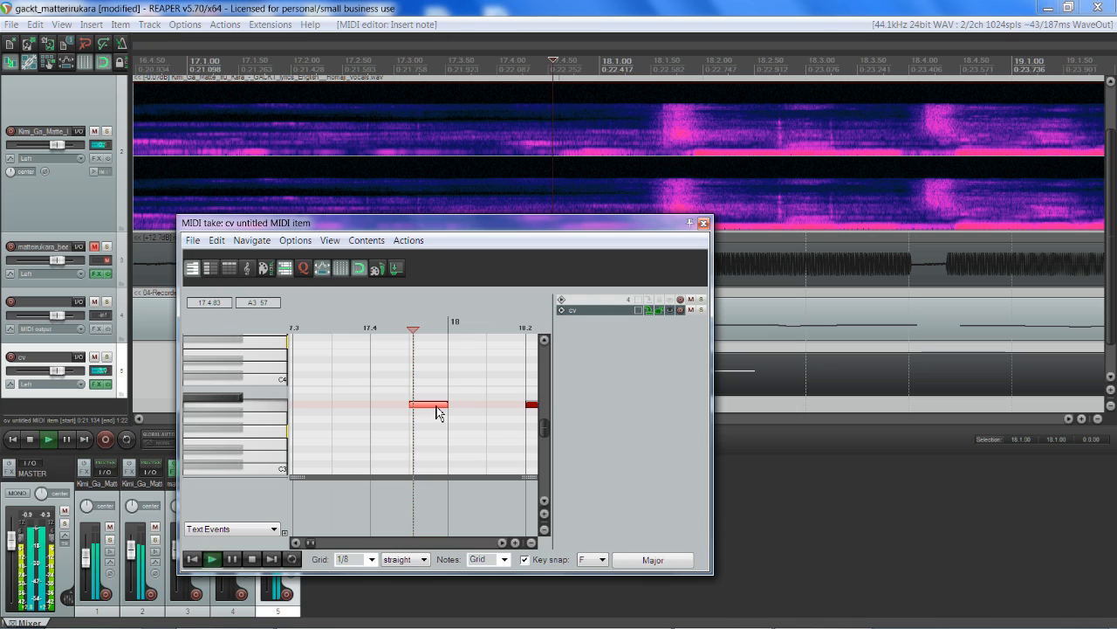
key("space")
left_click_drag(446, 407, 524, 420)
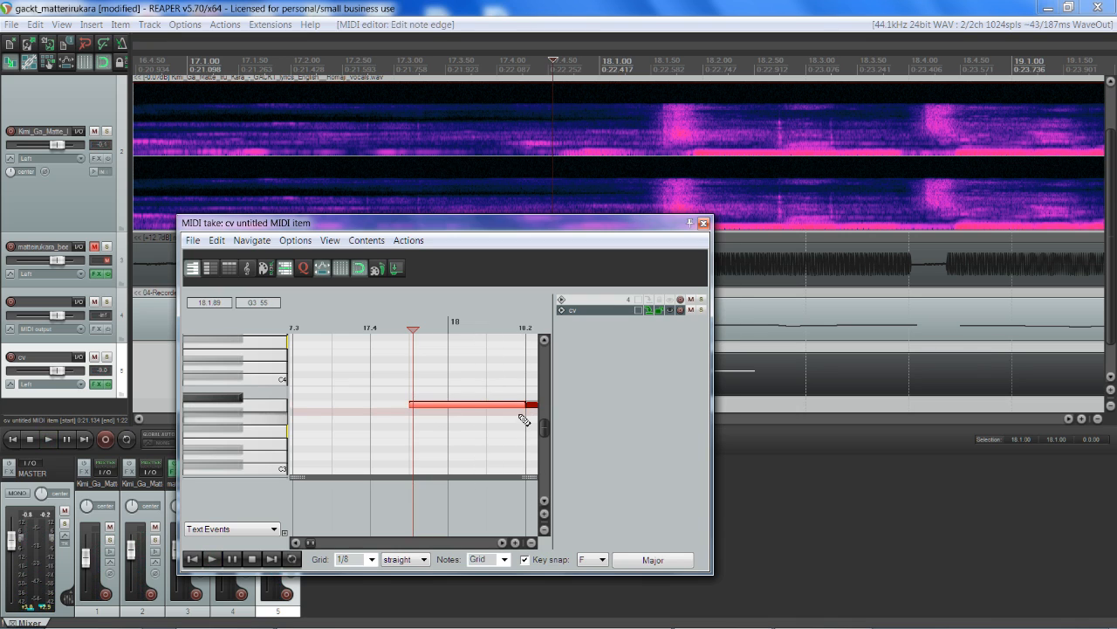
Play the extended A3 note against the vocals from 17.4.50.
key("space")
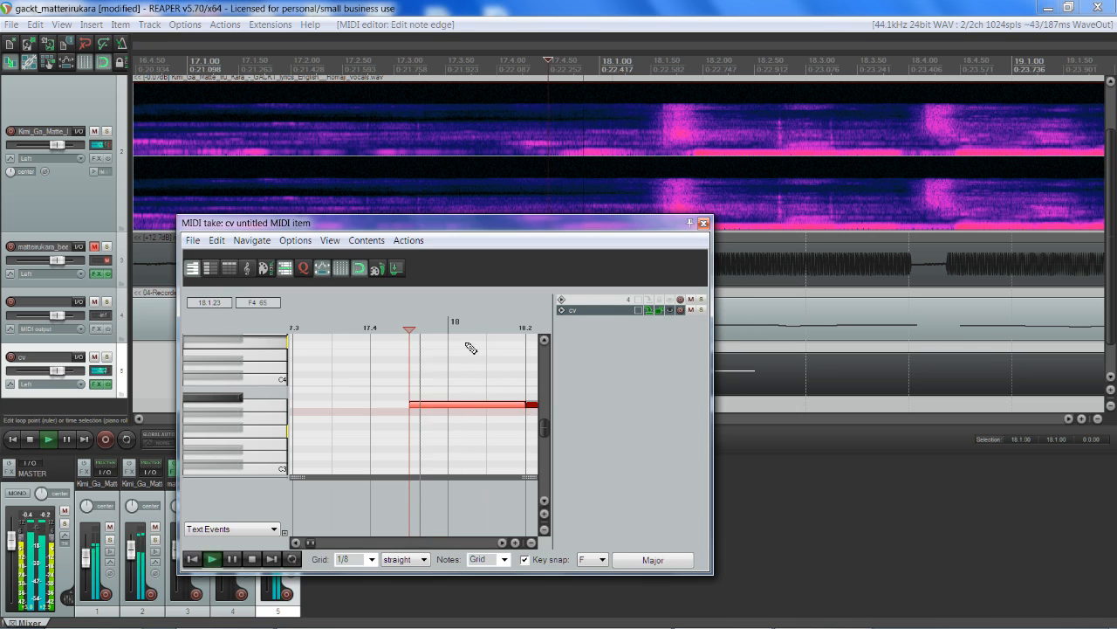
scroll(470, 349, "down", 3)
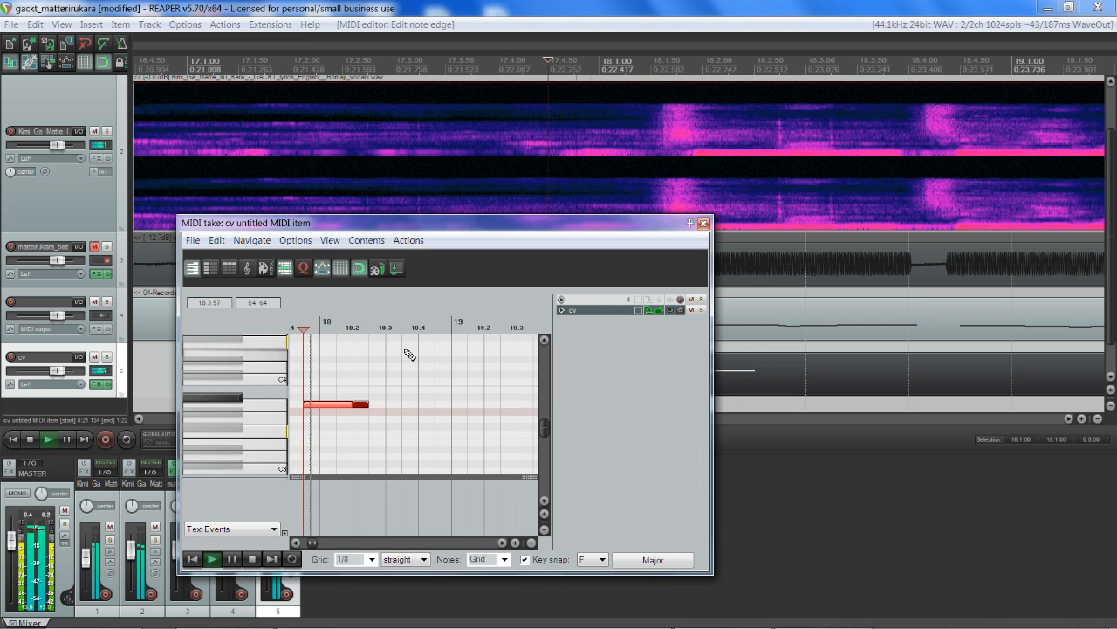
key("space")
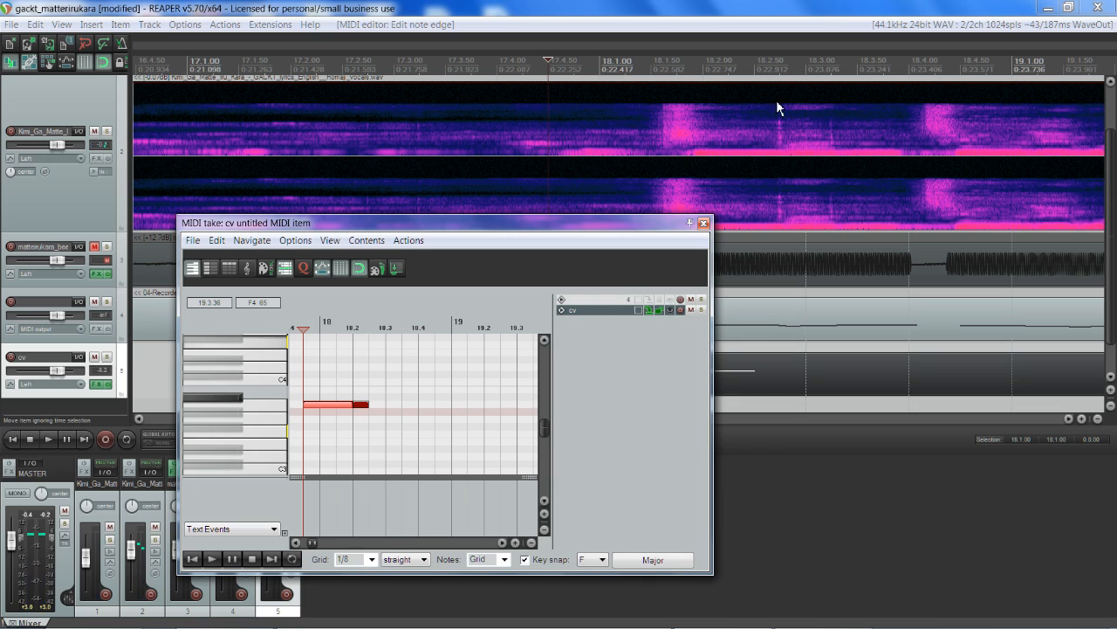
Audition the vocals just before 18.3.00 and compare that spot with the notes in the piano roll.
left_click(777, 87)
key("space")
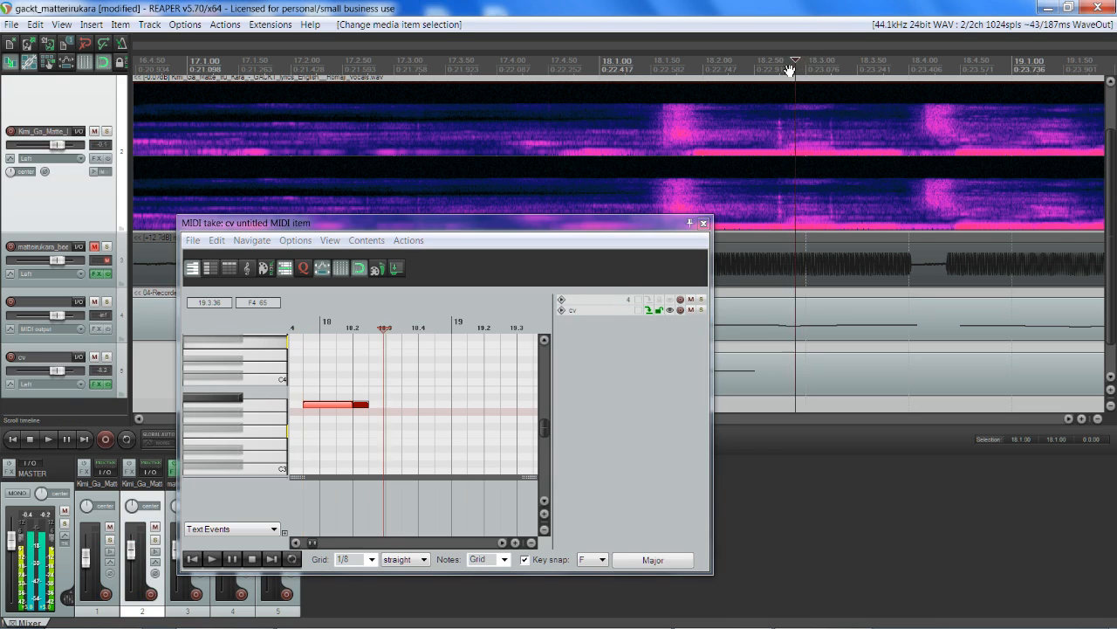
scroll(436, 353, "up", 3)
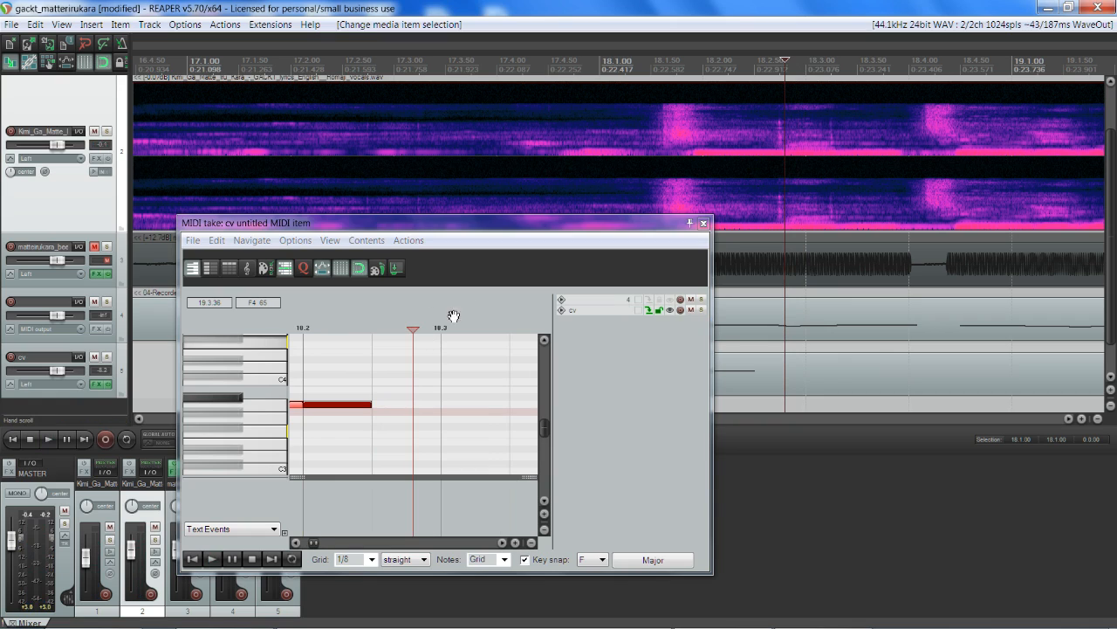
scroll(408, 378, "down", 4)
scroll(410, 362, "up", 3)
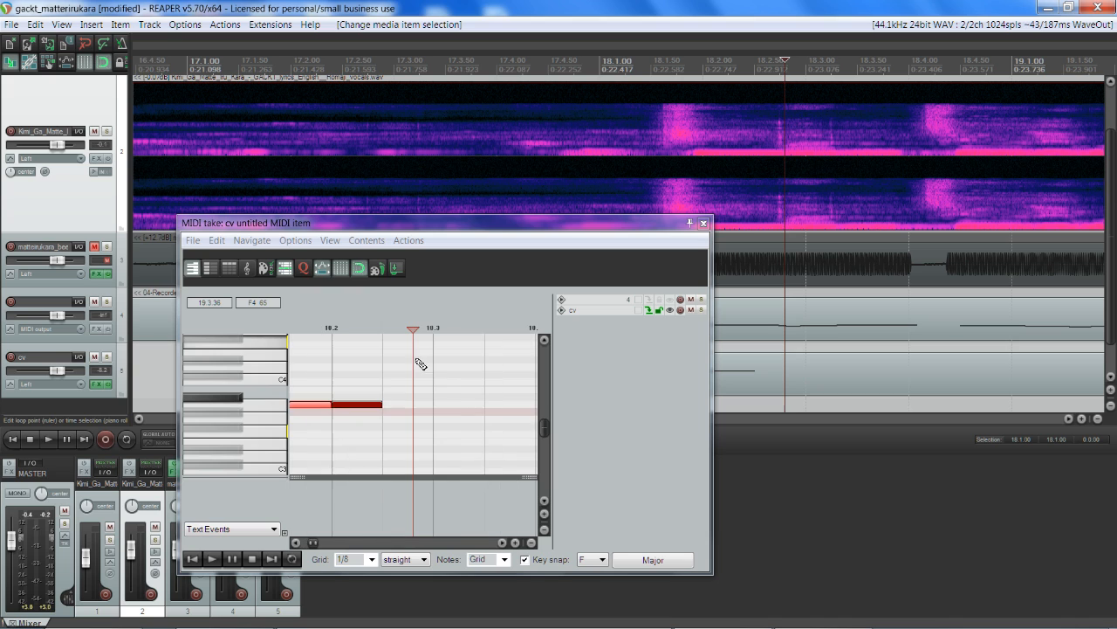
Listen around 18.3.00 and extend the second A3 note to 18.3.00.
left_click(806, 60)
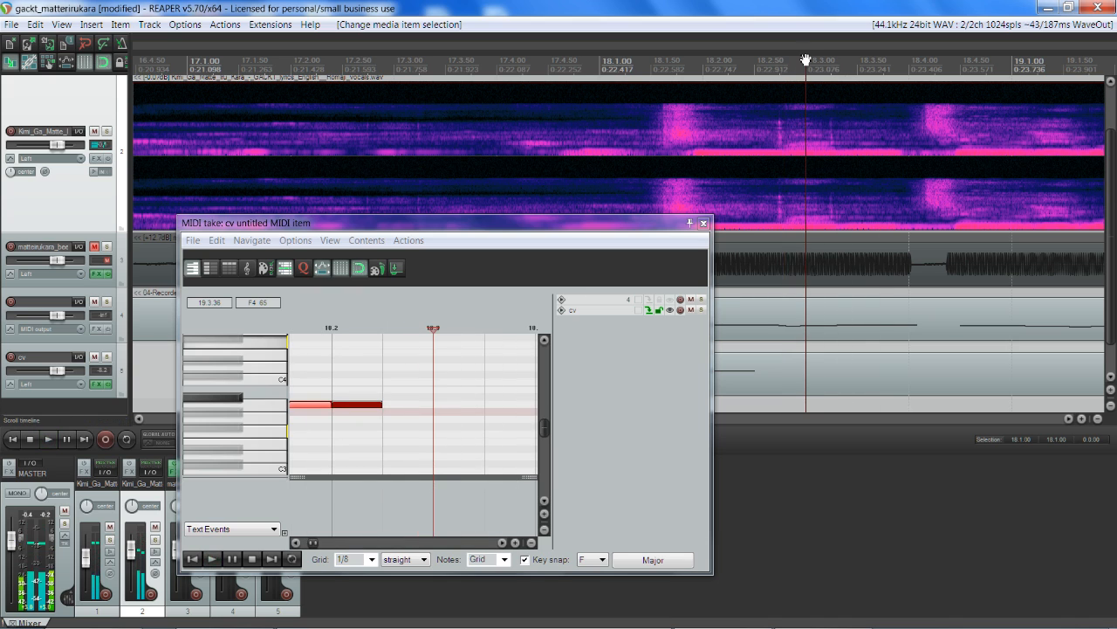
left_click(789, 59)
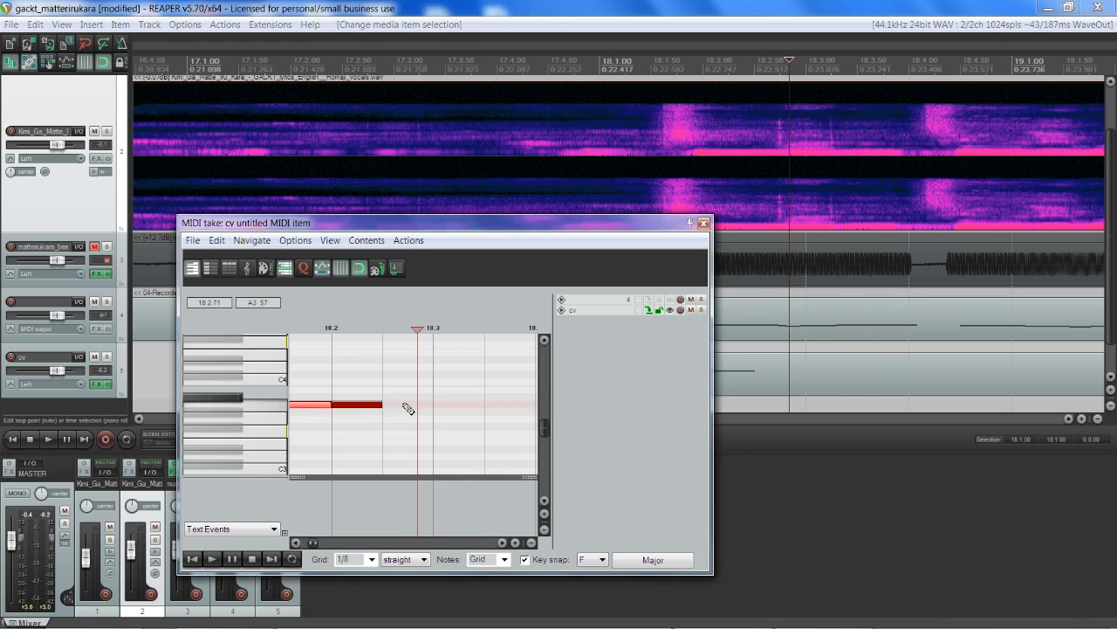
scroll(429, 405, "down", 4)
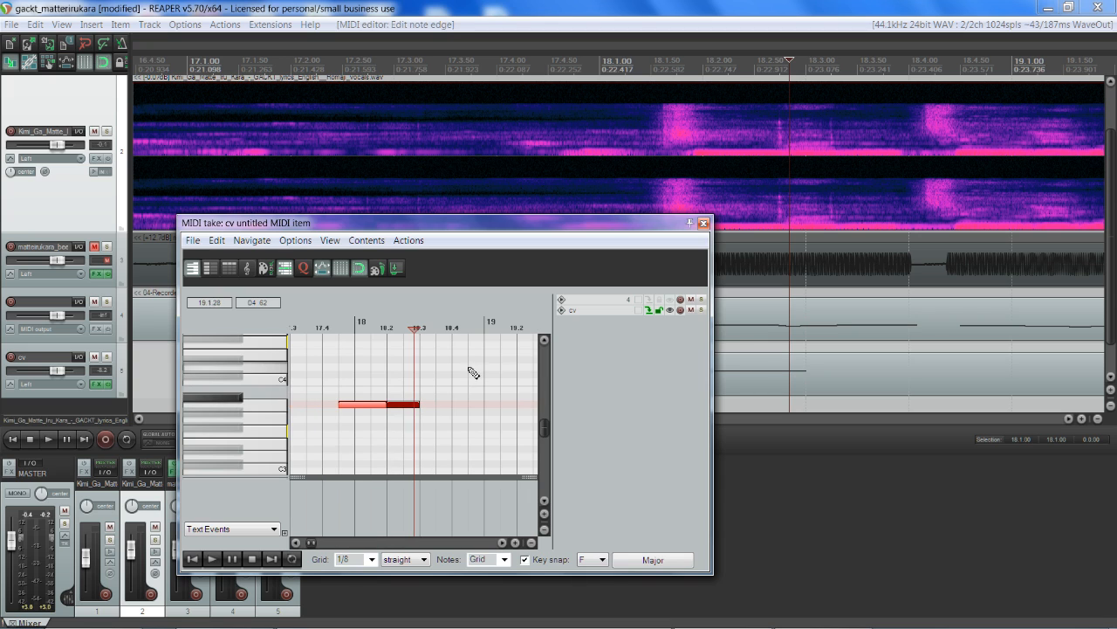
Locate the next vocal onset near 18.4.50, extend the second A3 note to it, and add an A3 note from there to 19.1.00.
key("space")
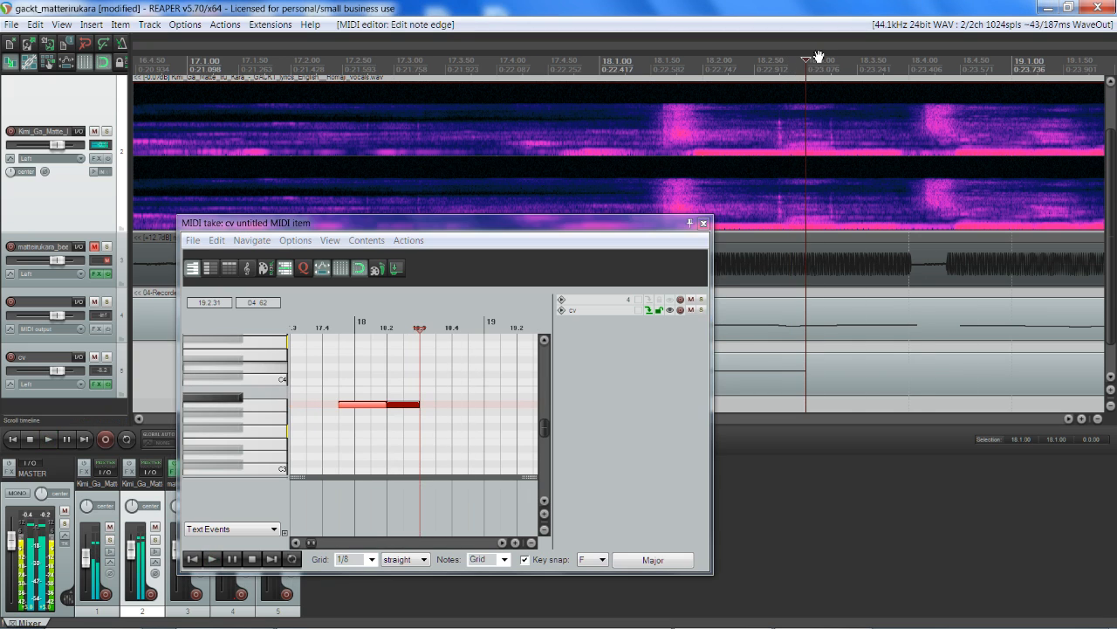
left_click(808, 61)
left_click(875, 74)
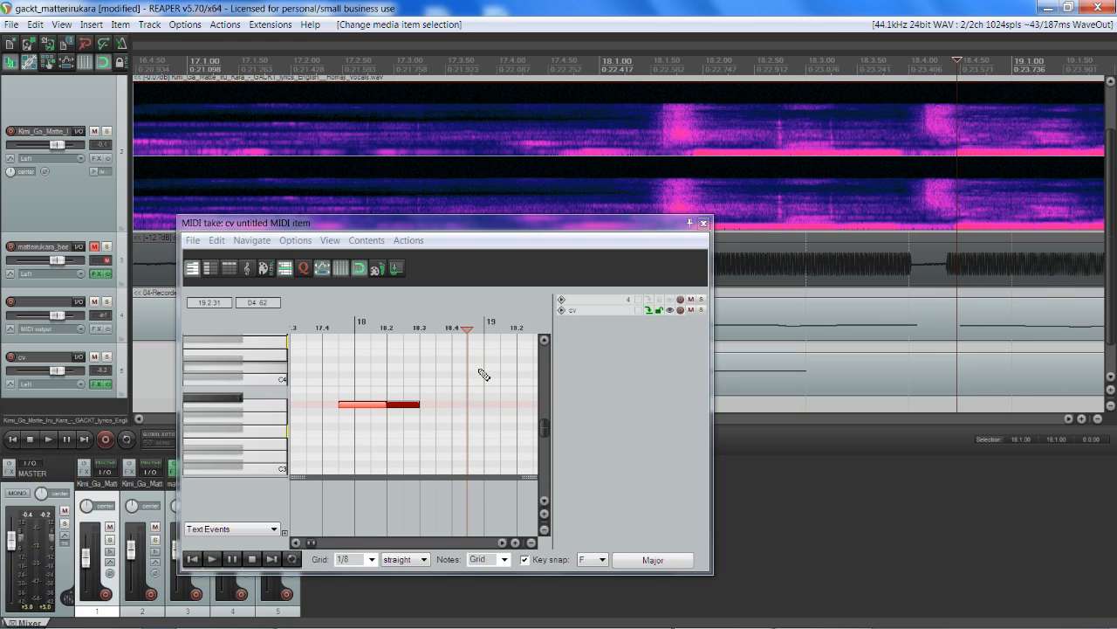
mouse_move(467, 404)
left_mouse_down()
mouse_move(482, 404)
mouse_move(459, 408)
left_mouse_up()
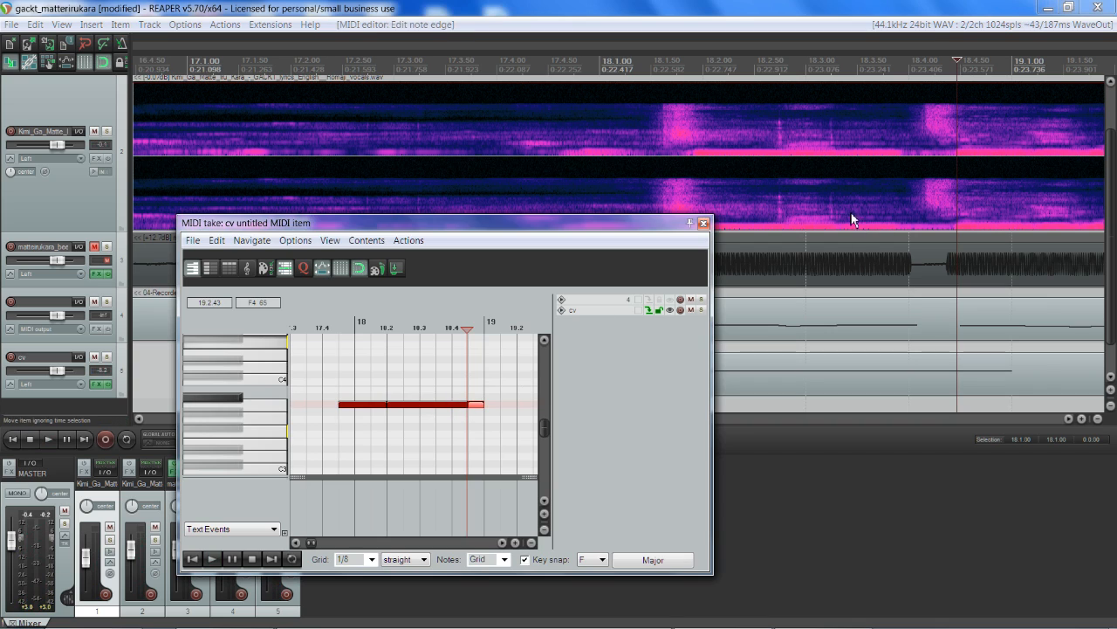
Audition the vocals and new notes between about 18.2.50 and 18.4.50 to check the syllable timing.
left_click(964, 62)
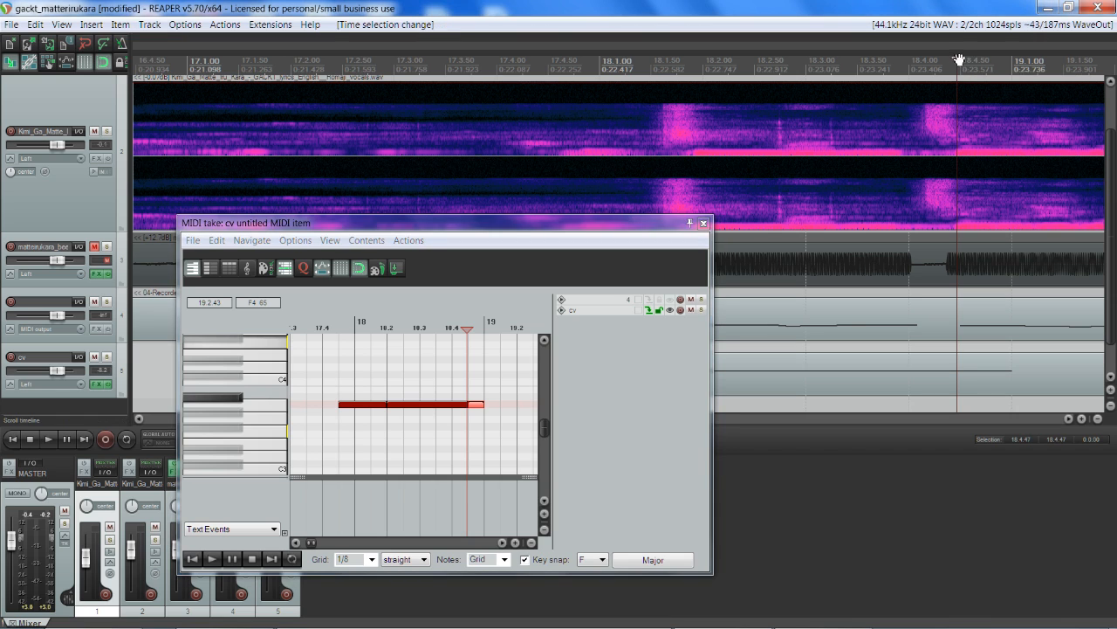
key("space")
key("space")
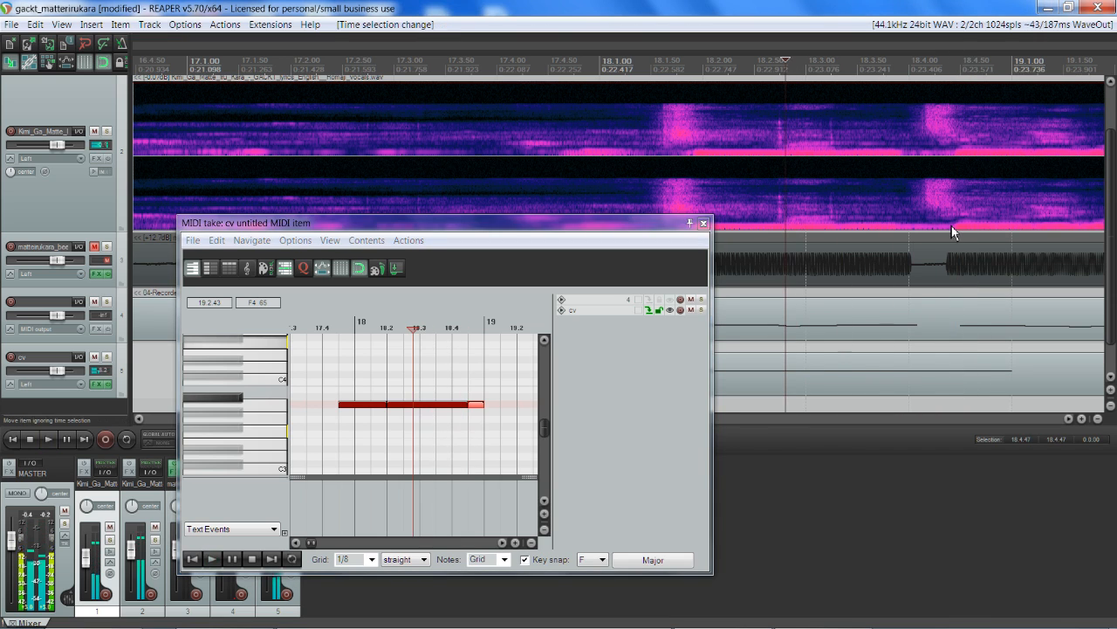
scroll(1069, 421, "right", 1)
scroll(1068, 421, "right", 1)
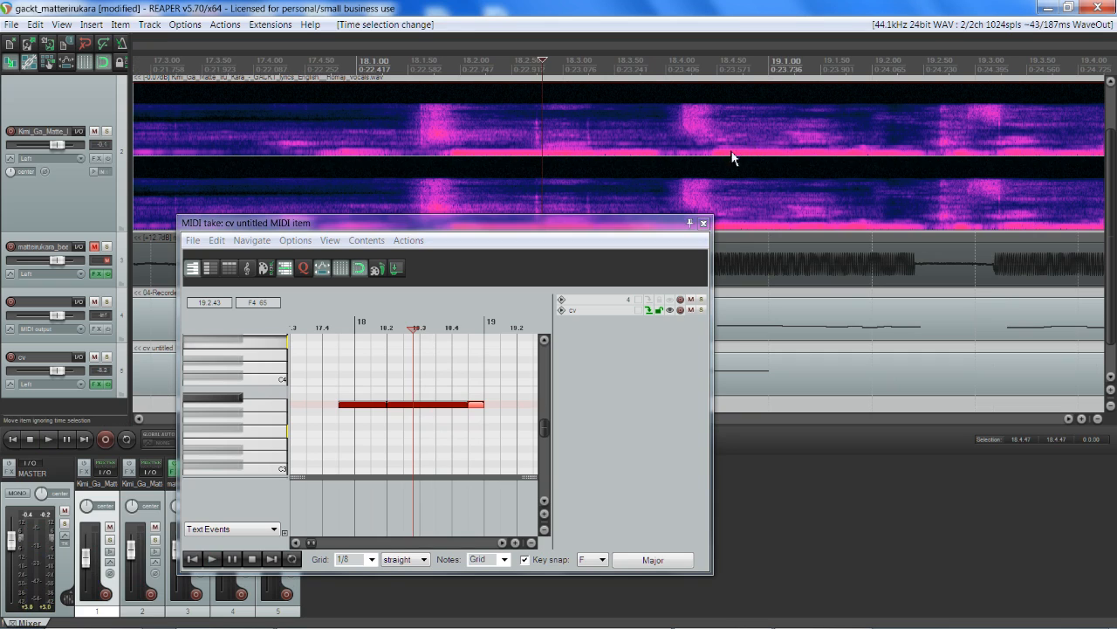
left_click(649, 91)
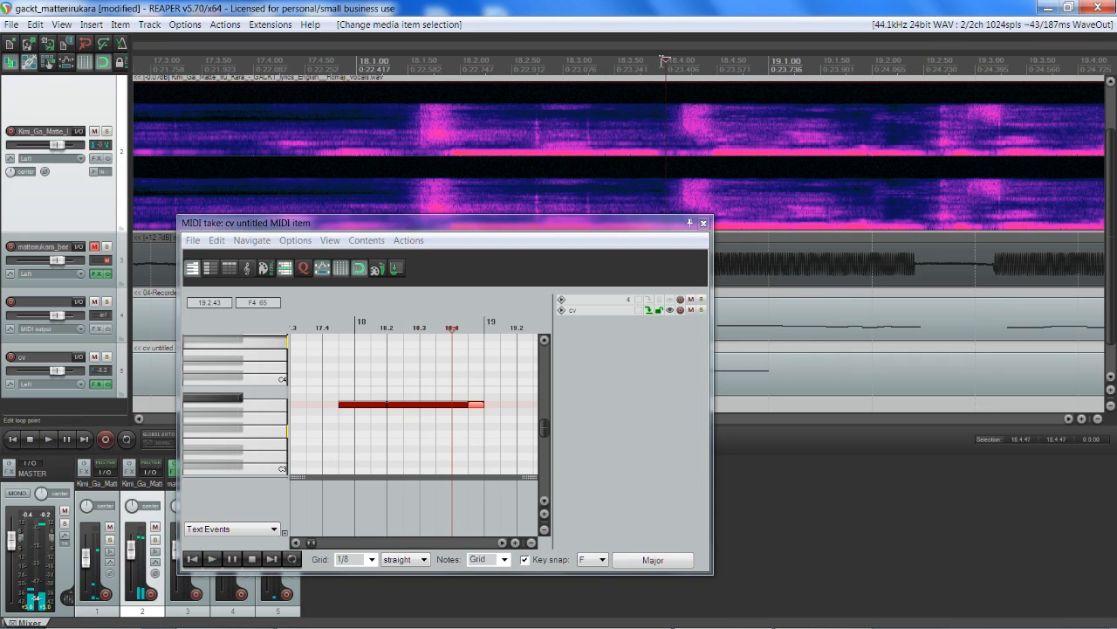
Audition the vocals between 18.4.00 and about 19.1.25 to find where the next syllable starts.
key("space")
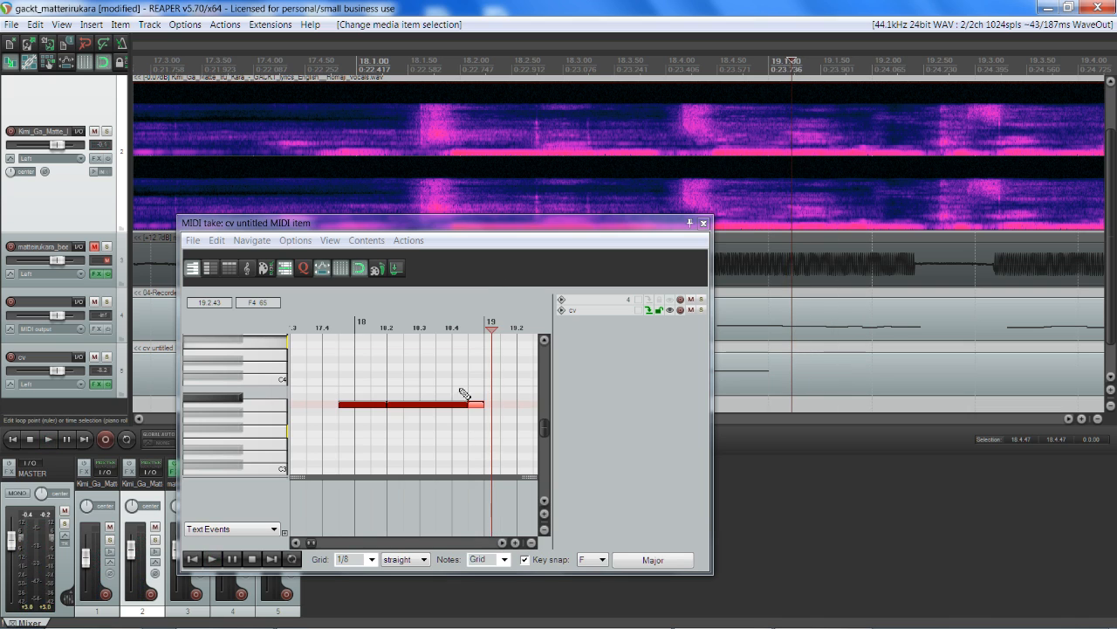
scroll(485, 427, "up", 4)
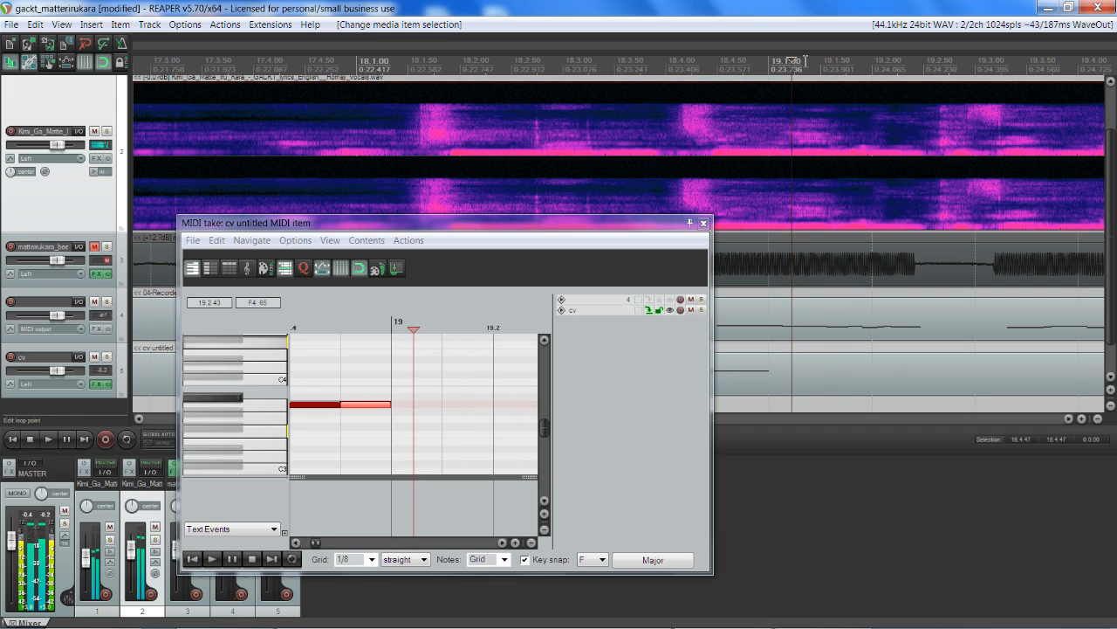
left_click(786, 61)
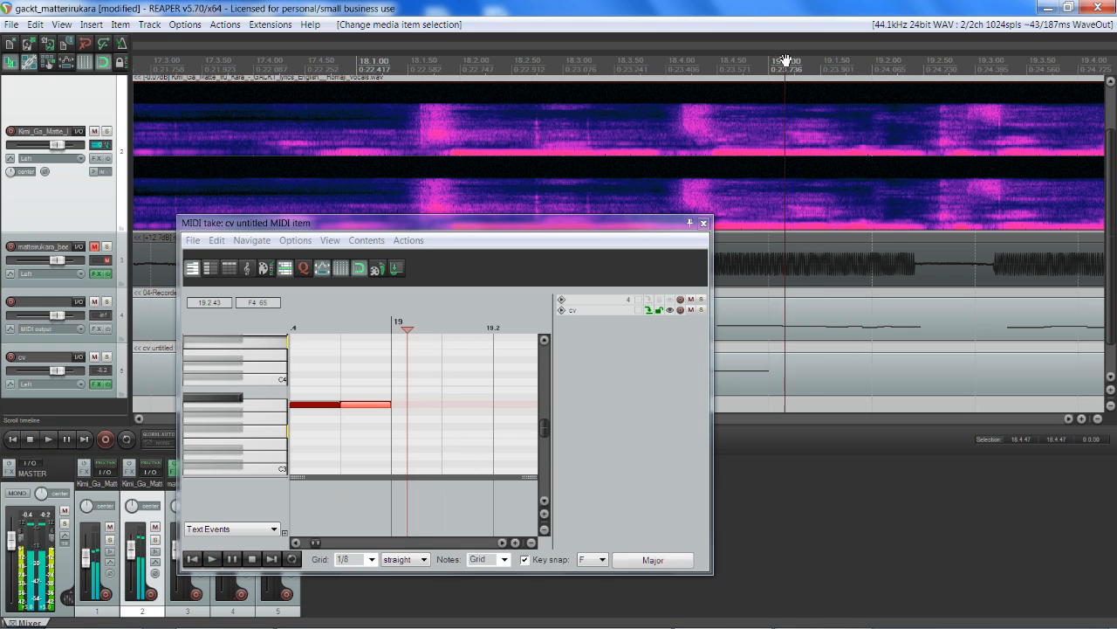
key("space")
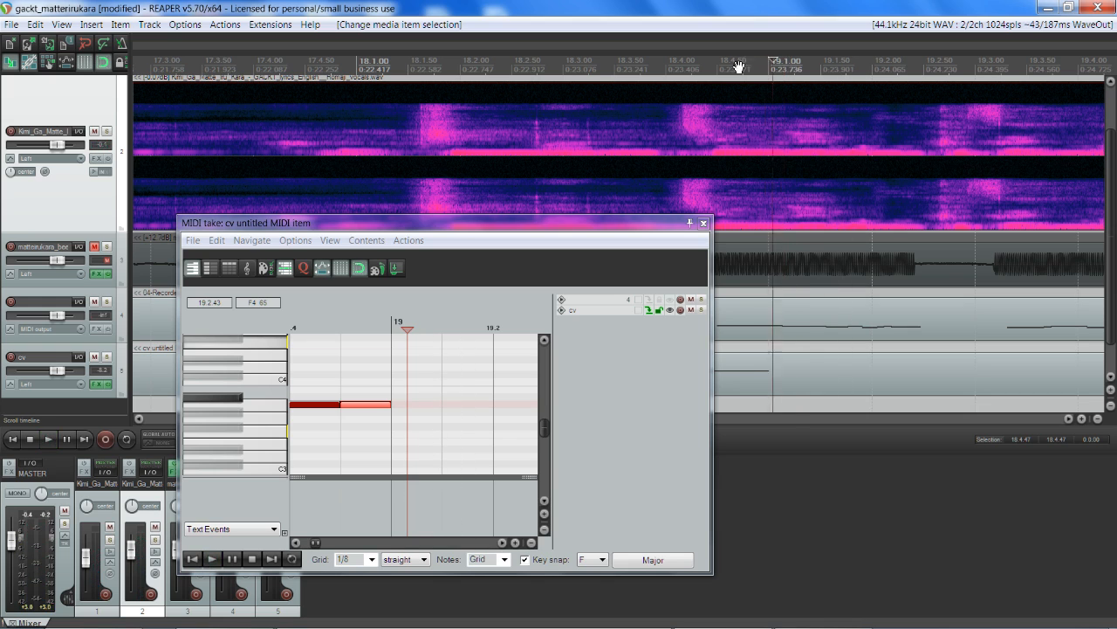
left_click(677, 61)
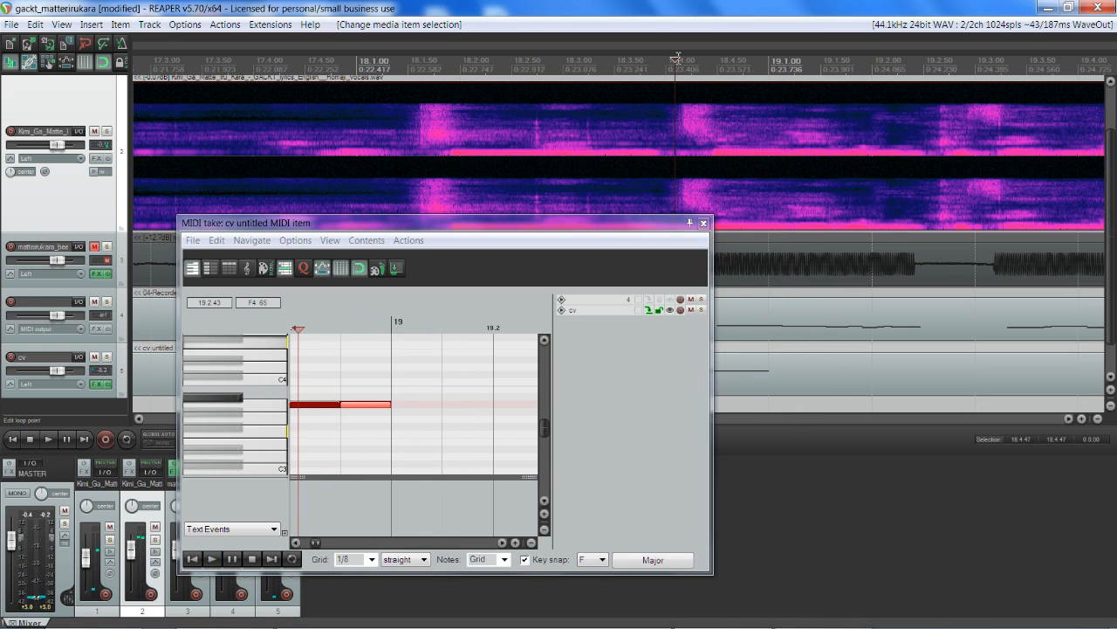
mouse_move(675, 61)
left_mouse_down()
mouse_move(773, 61)
mouse_move(666, 57)
left_mouse_up()
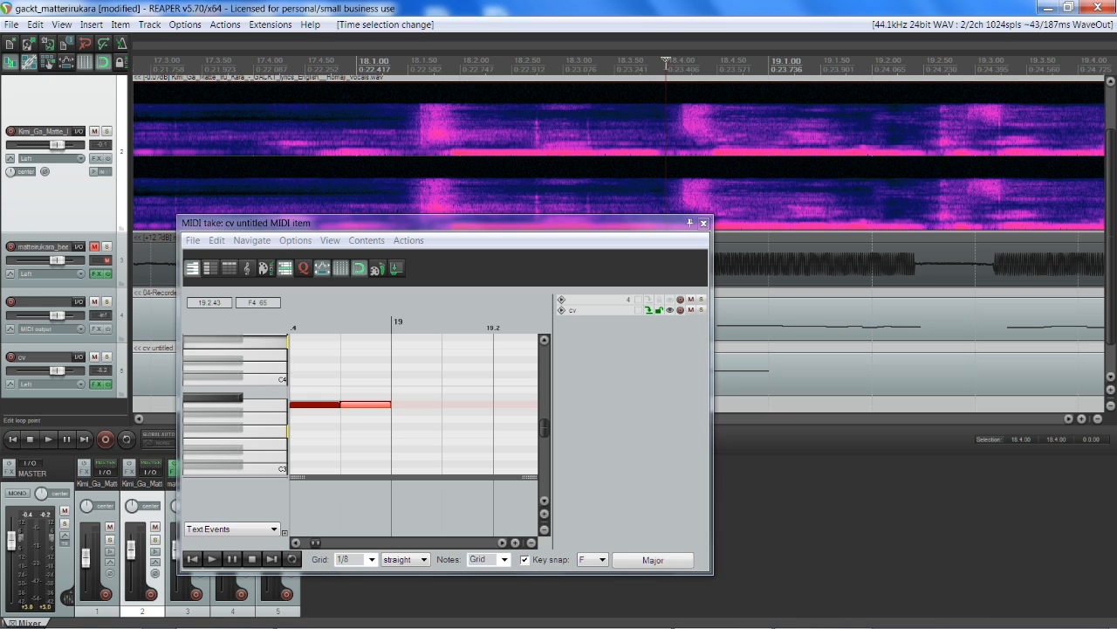
left_click_drag(768, 78, 795, 60)
key("space")
key("space")
key("space")
key("space")
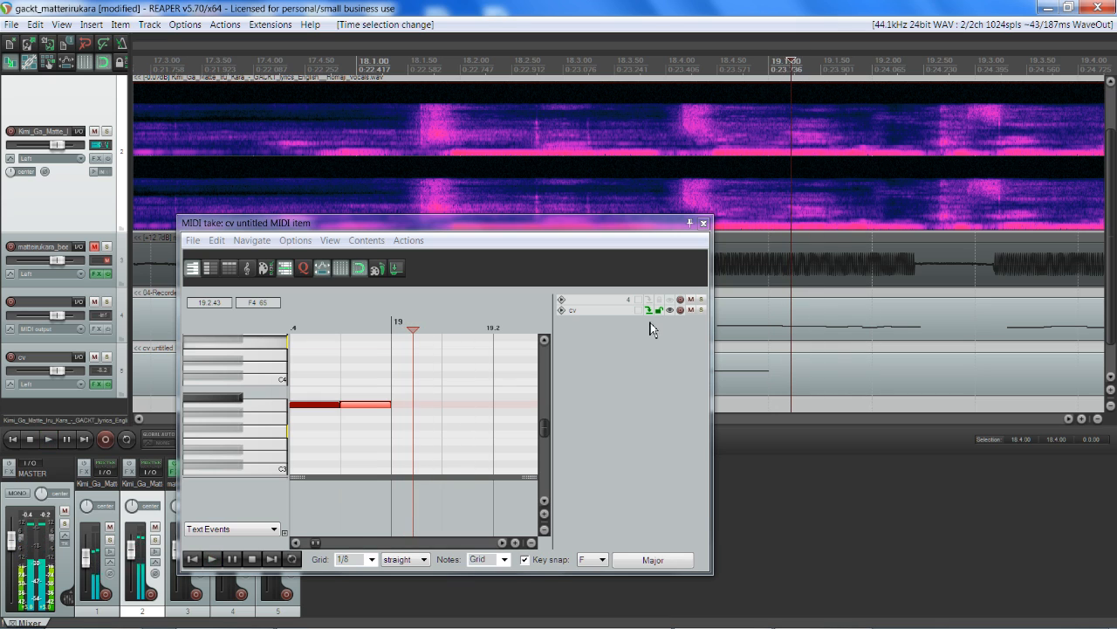
Set the piano roll grid to 1/16 and extend the A3 note starting at 18.4.50 to 19.1.25.
left_click(372, 560)
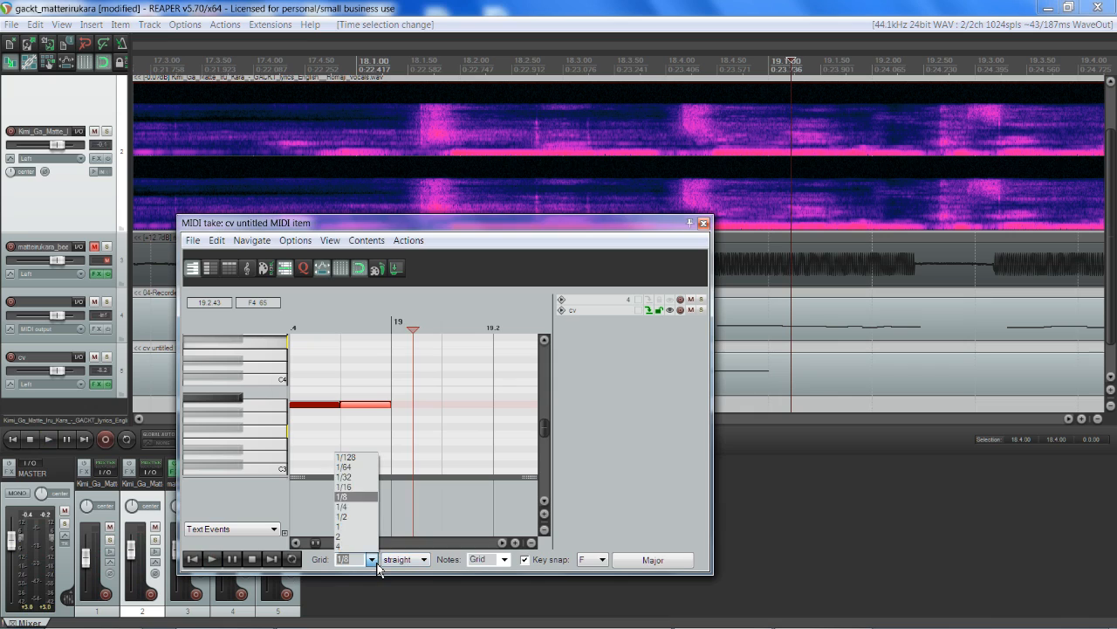
left_click(363, 487)
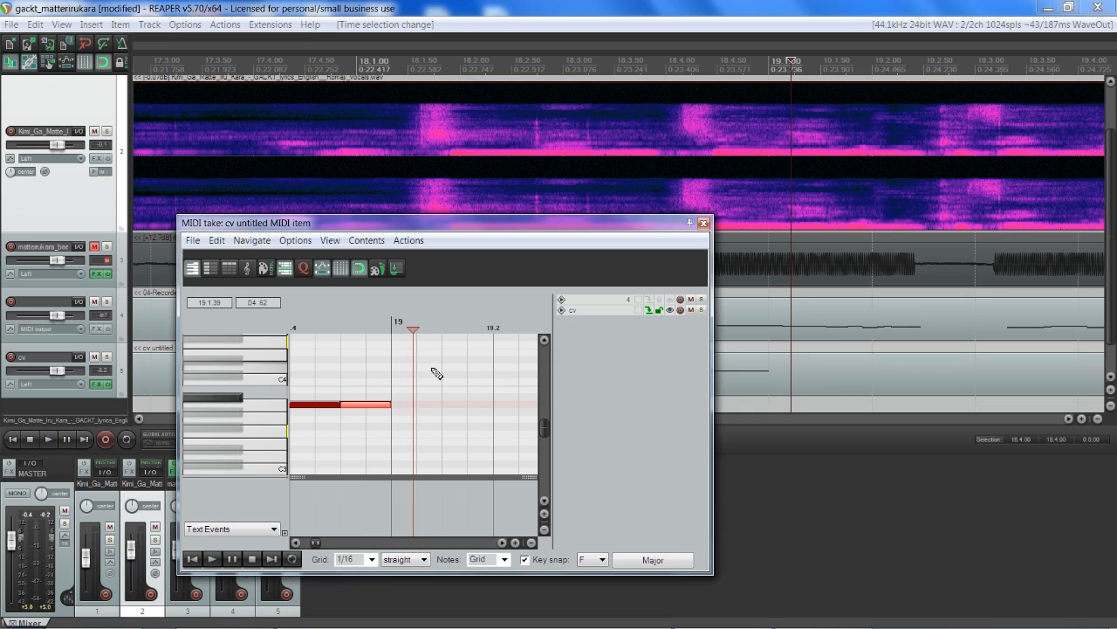
left_click(345, 328)
key("space")
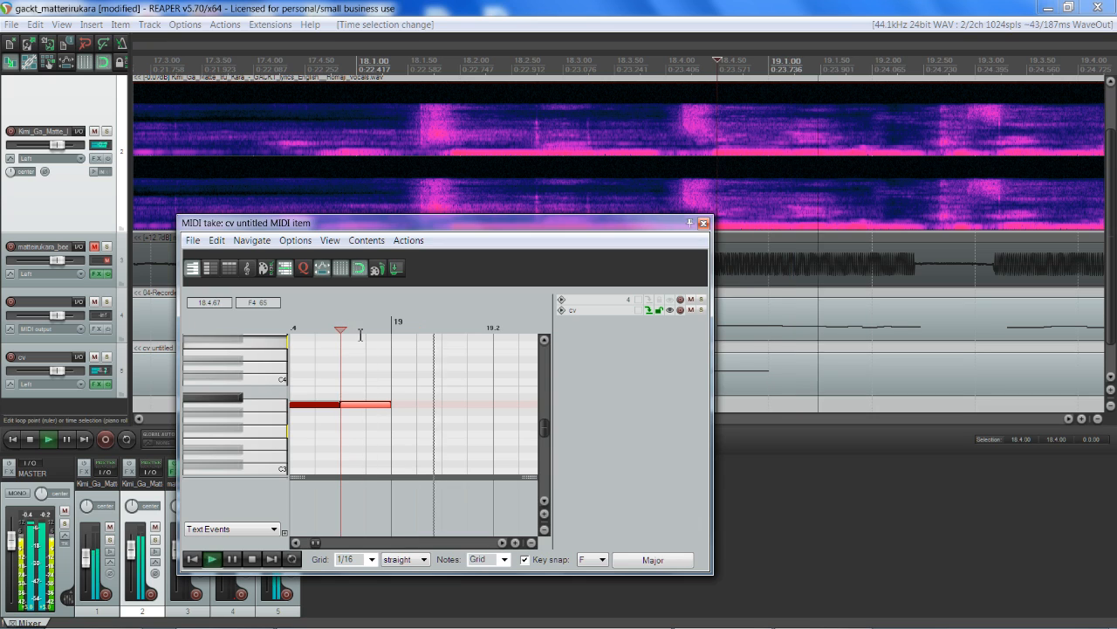
key("space")
left_click(409, 407)
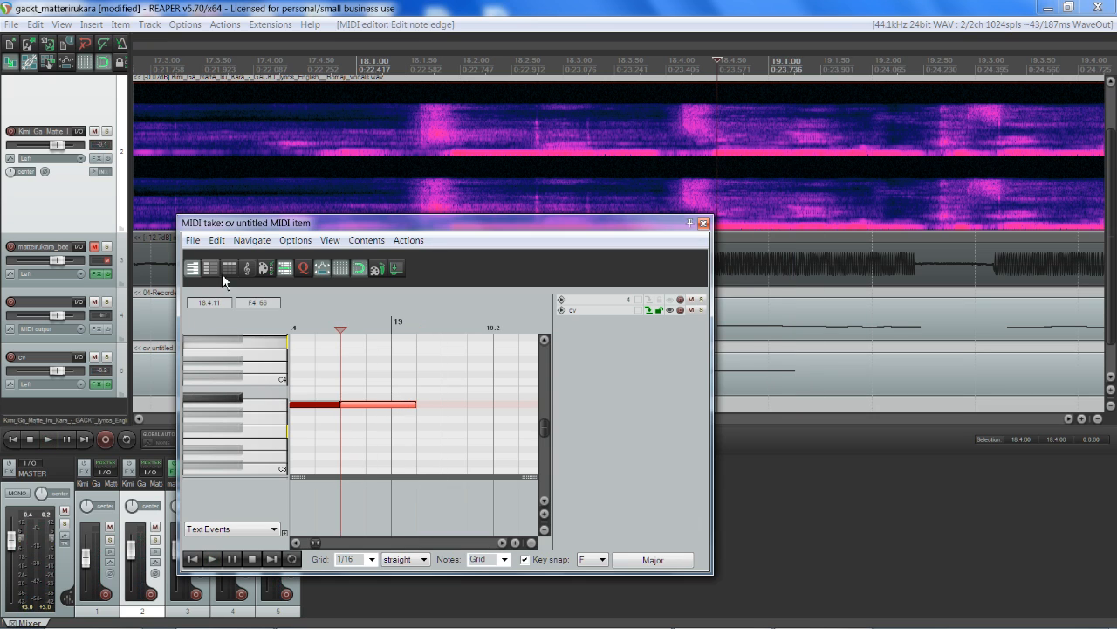
Mute the cv track and listen to the vocals alone from 18.4.50 and from 19.1.25.
left_click(94, 357)
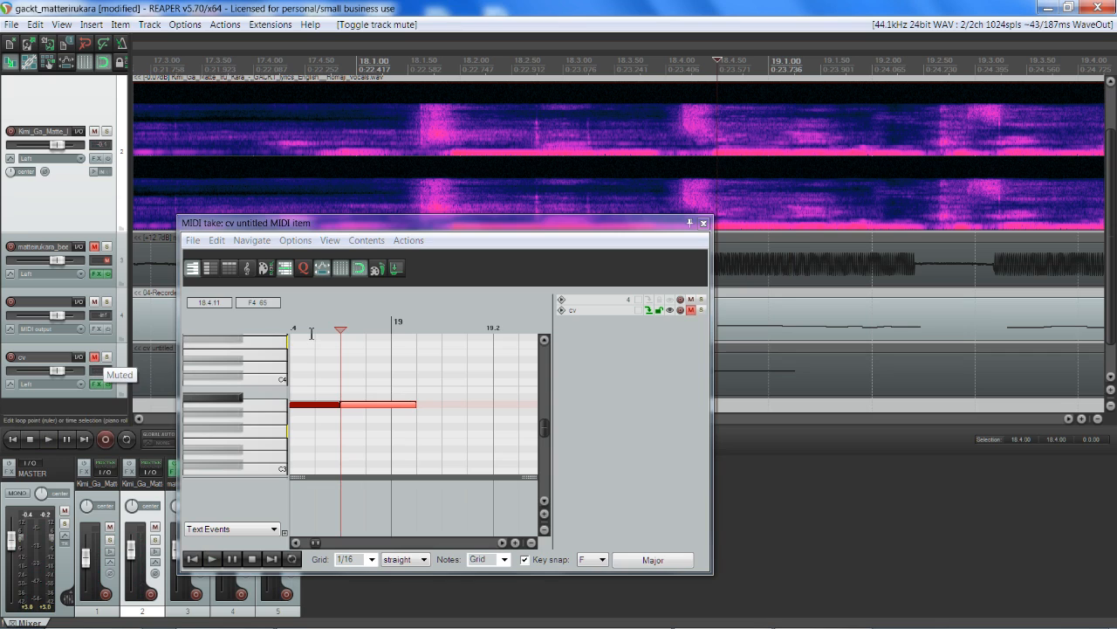
key("space")
key("space")
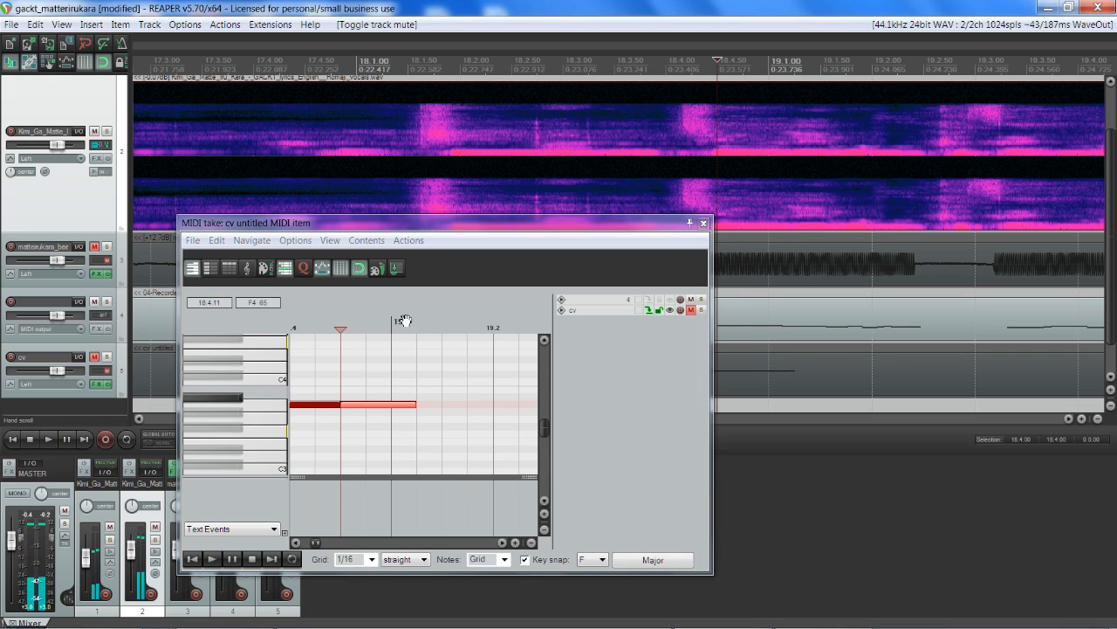
left_click(416, 330)
key("space")
key("space")
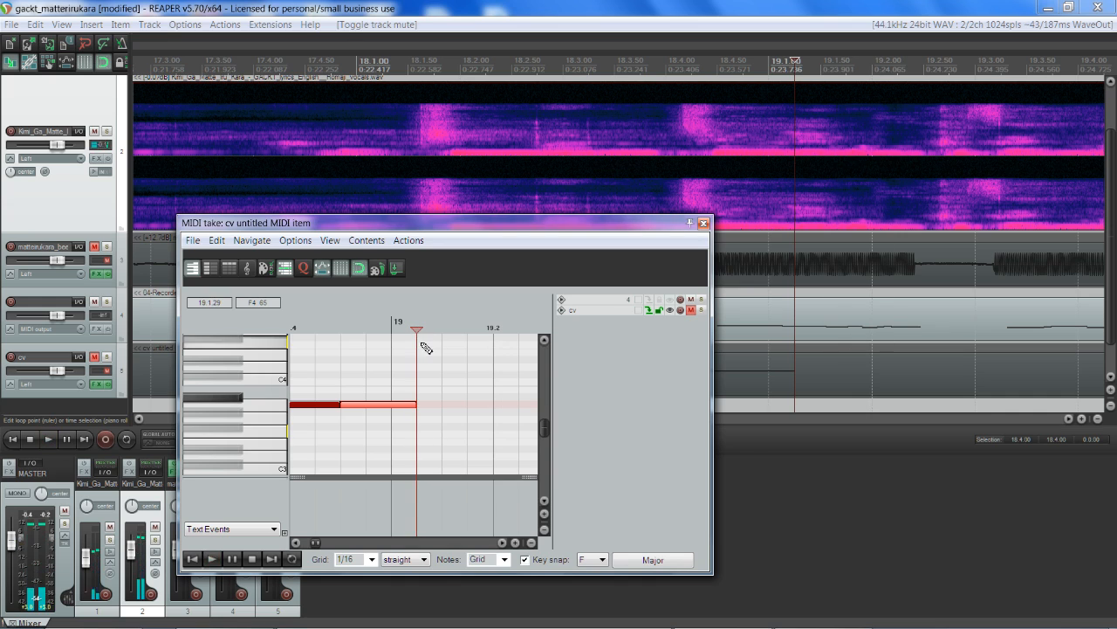
Audition the vocals between about 19.1.50 and 19.2.00, adding an A3 note from 19.1.25 to 19.1.75.
left_click(834, 104)
key("space")
key("space")
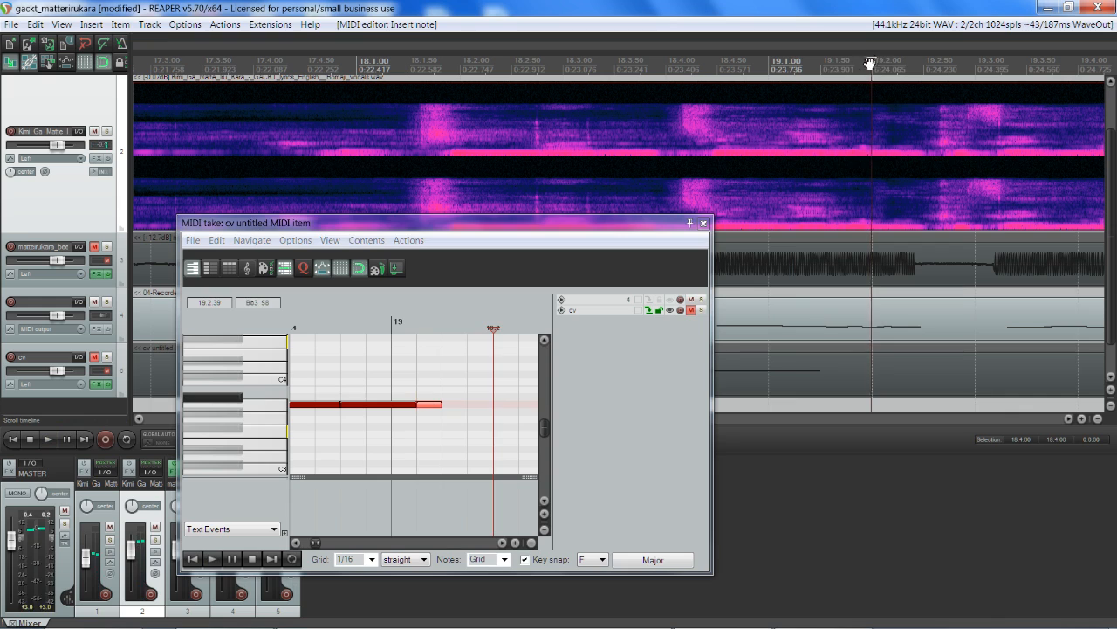
left_click(832, 63)
key("space")
key("space")
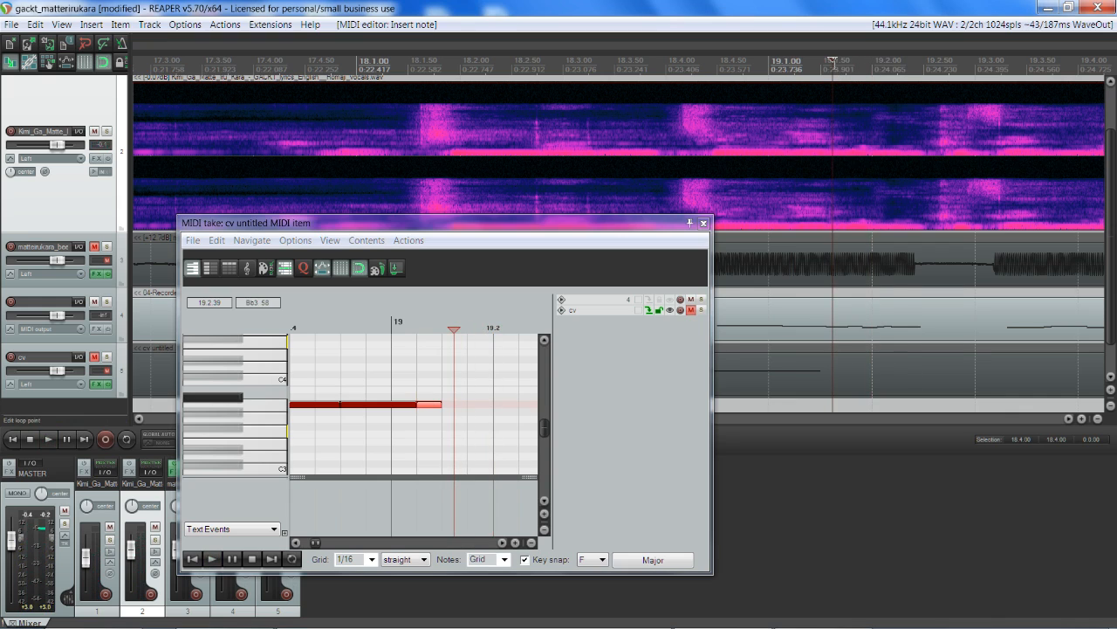
left_click_drag(833, 63, 844, 63)
key("space")
key("space")
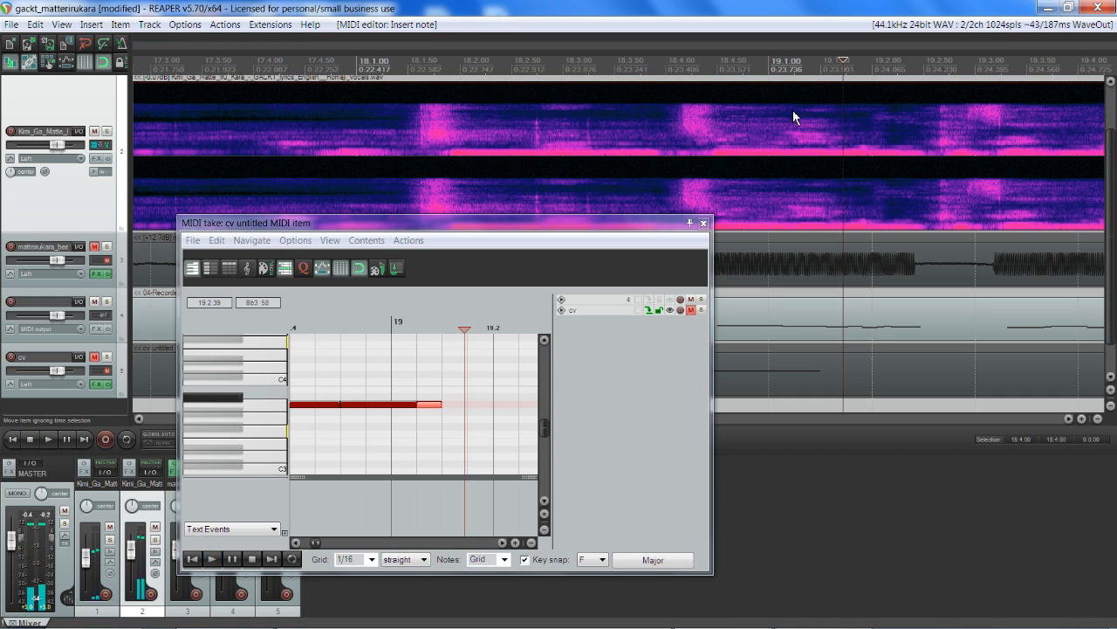
left_click_drag(441, 405, 456, 407)
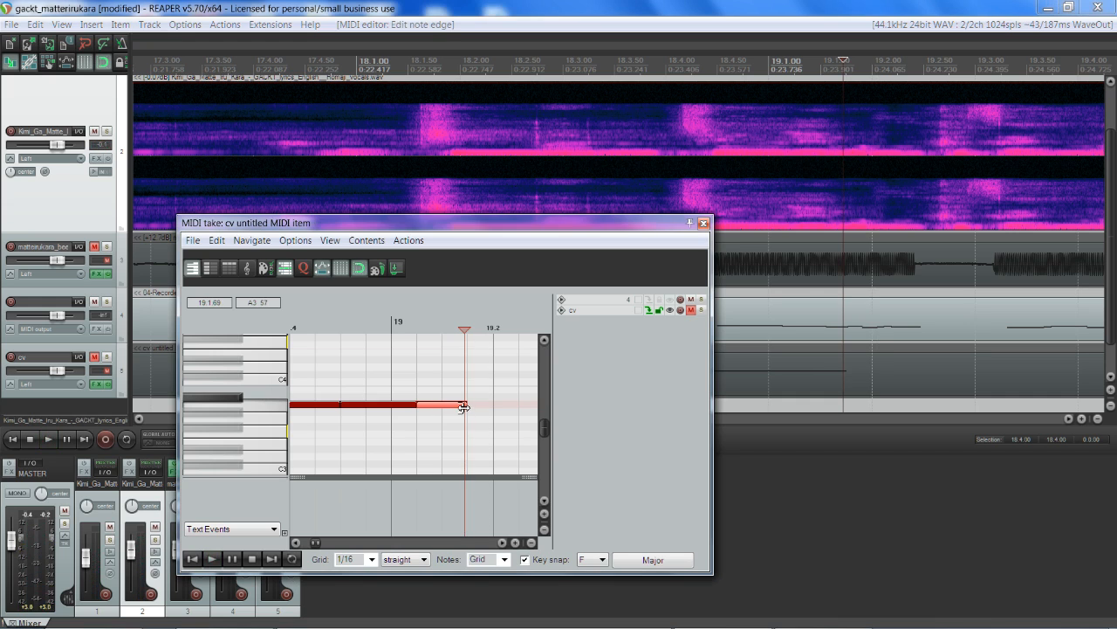
Locate the next vocal onset near 19.2.71 and extend the last A3 note to 19.2.75.
key("space")
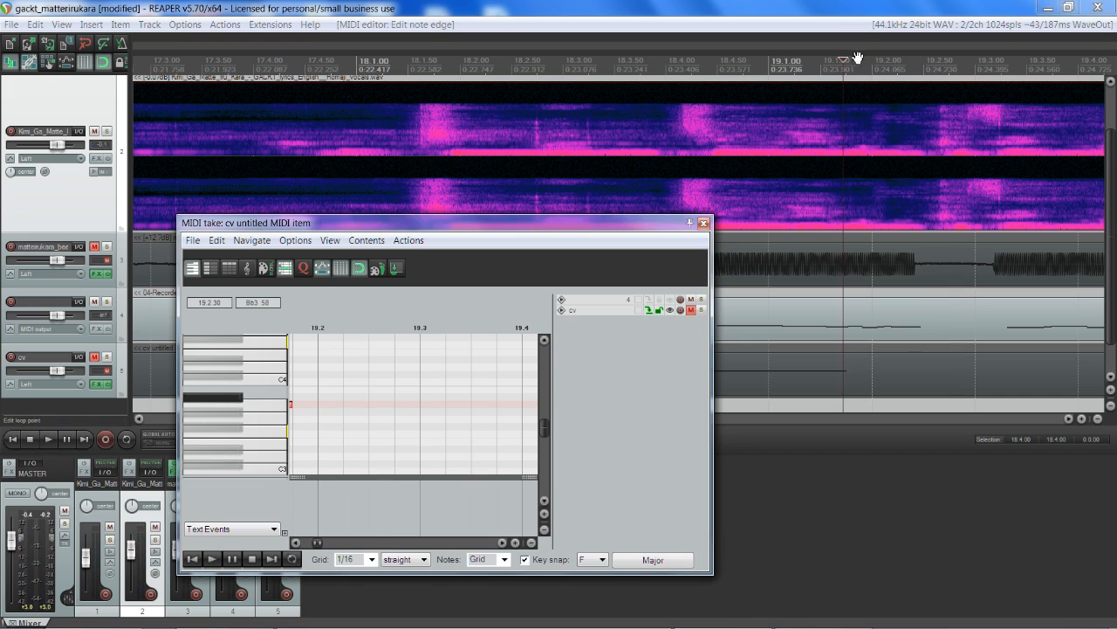
left_click(845, 62)
left_click_drag(994, 78, 945, 62)
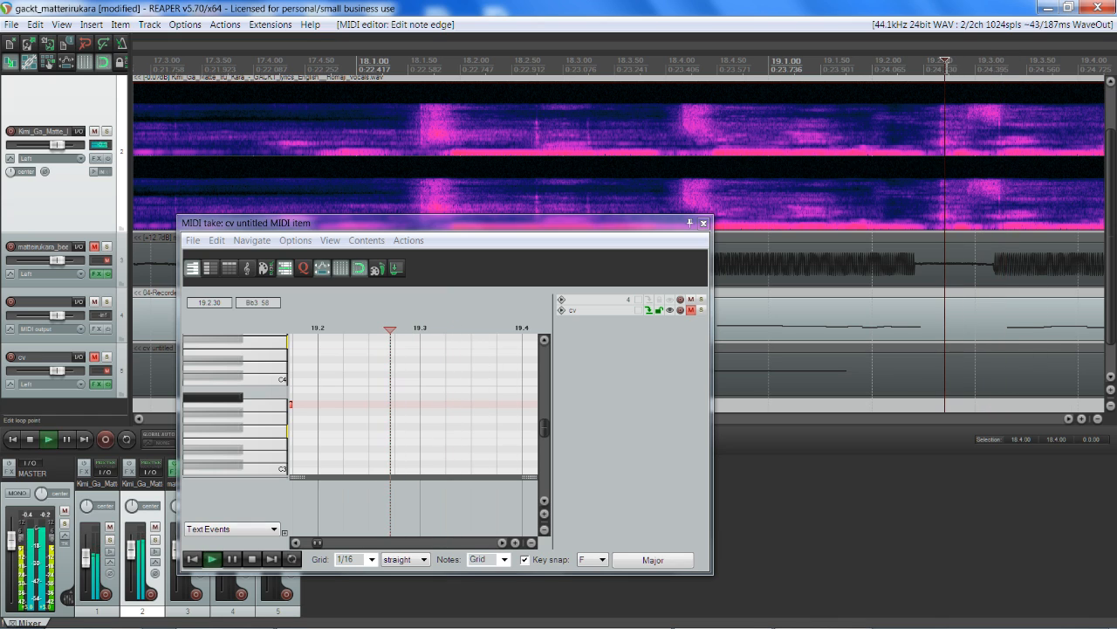
left_click(945, 62)
left_click_drag(945, 62, 949, 63)
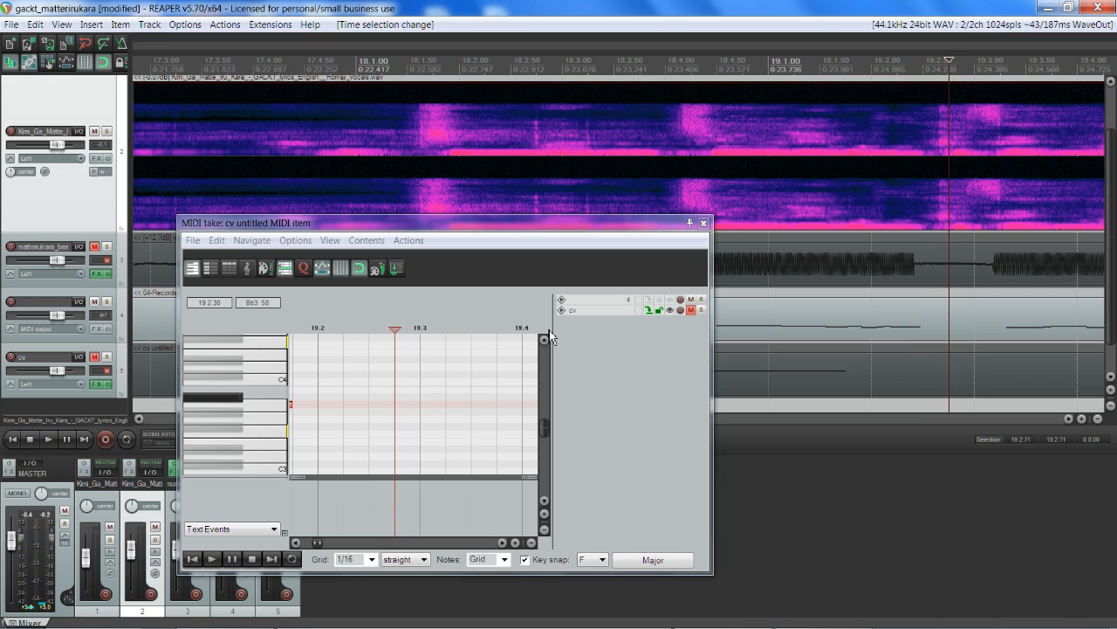
scroll(389, 440, "down", 3)
left_click_drag(357, 408, 409, 415)
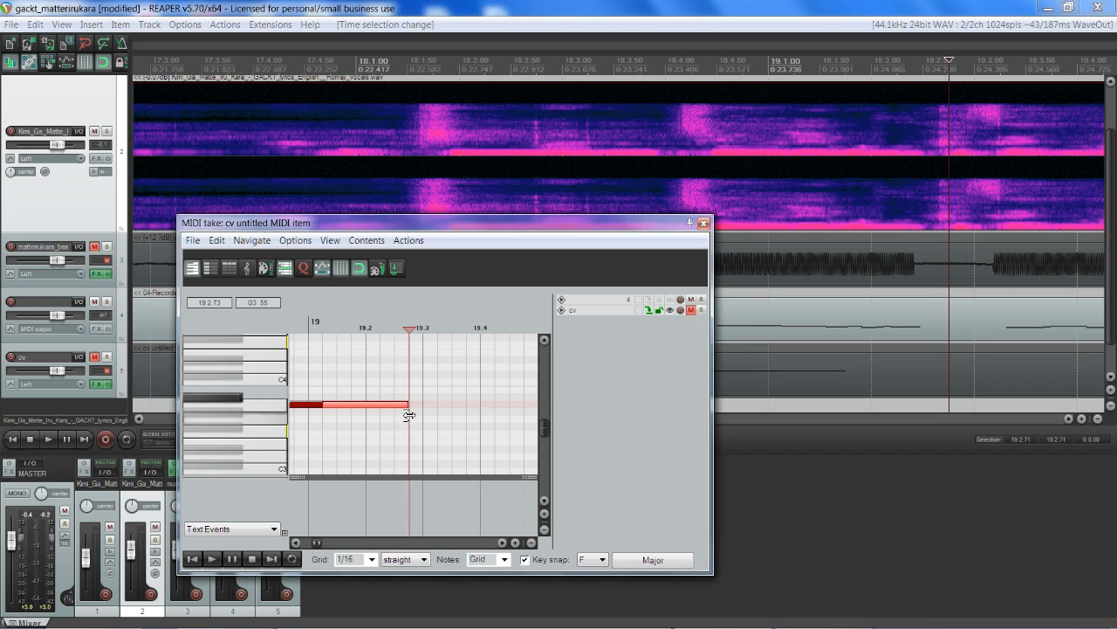
Listen again from 19.1.00 and 19.1.25, then shorten the last A3 note to 19.2.00.
left_click(309, 325)
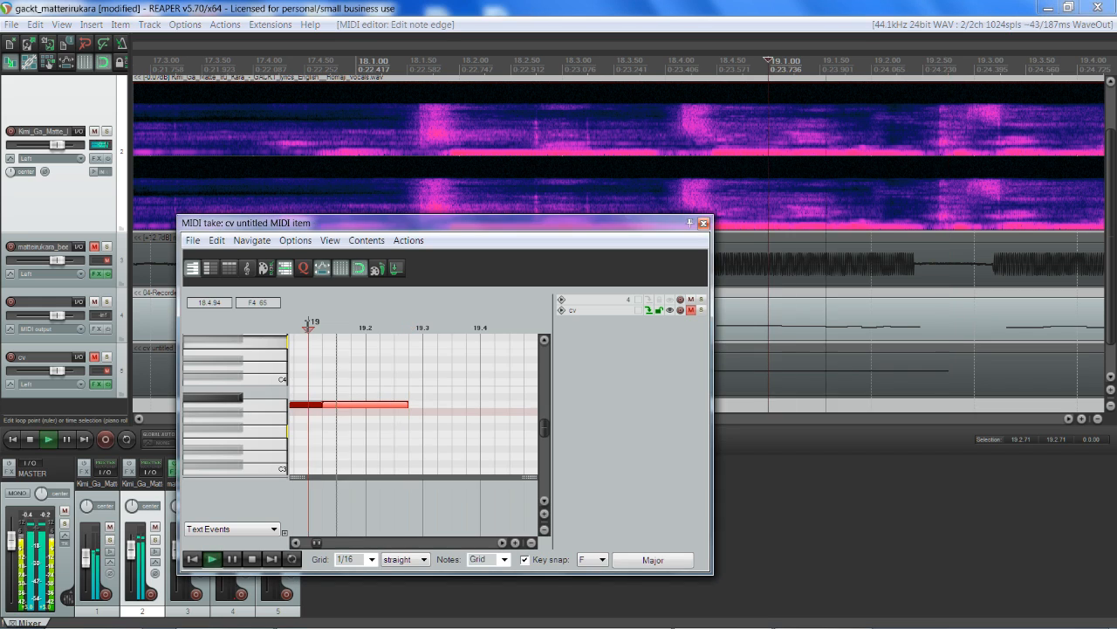
left_click(321, 327)
key("space")
key("space")
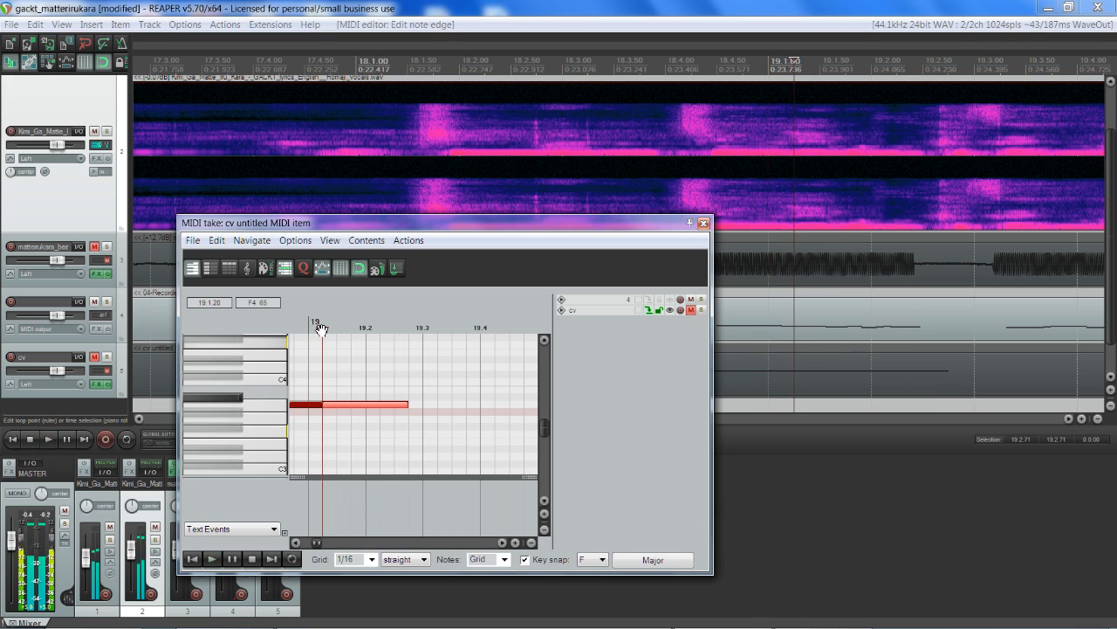
key("space")
key("space")
left_click_drag(411, 414, 371, 422)
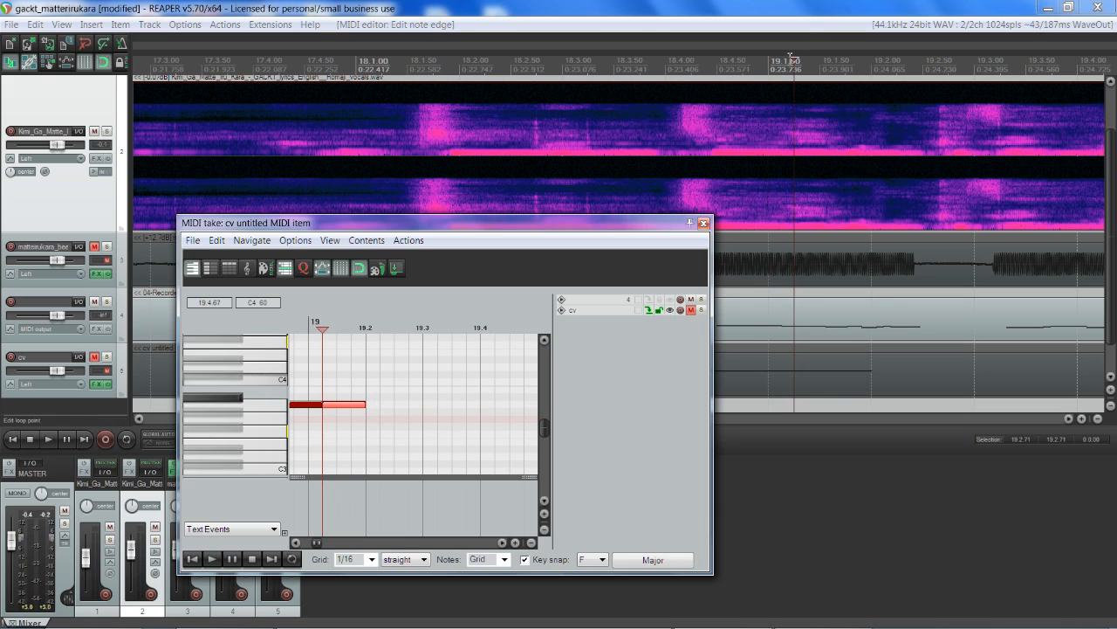
Find the syllable change near 19.1.75, end the A3 note there and add another A3 note up to 19.2.00.
left_click(793, 61)
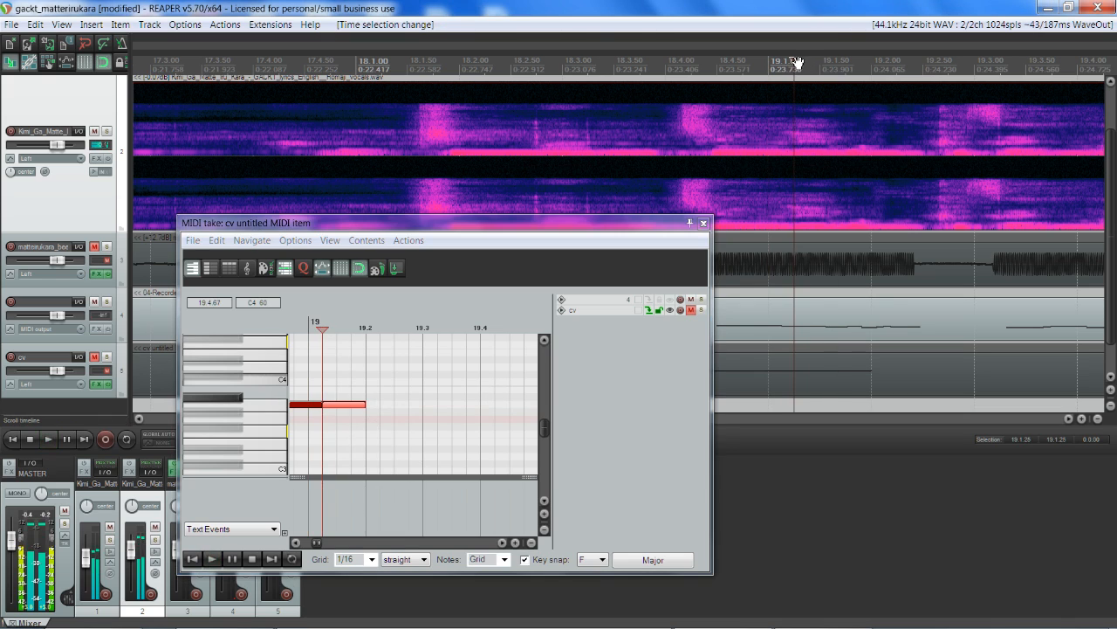
key("space")
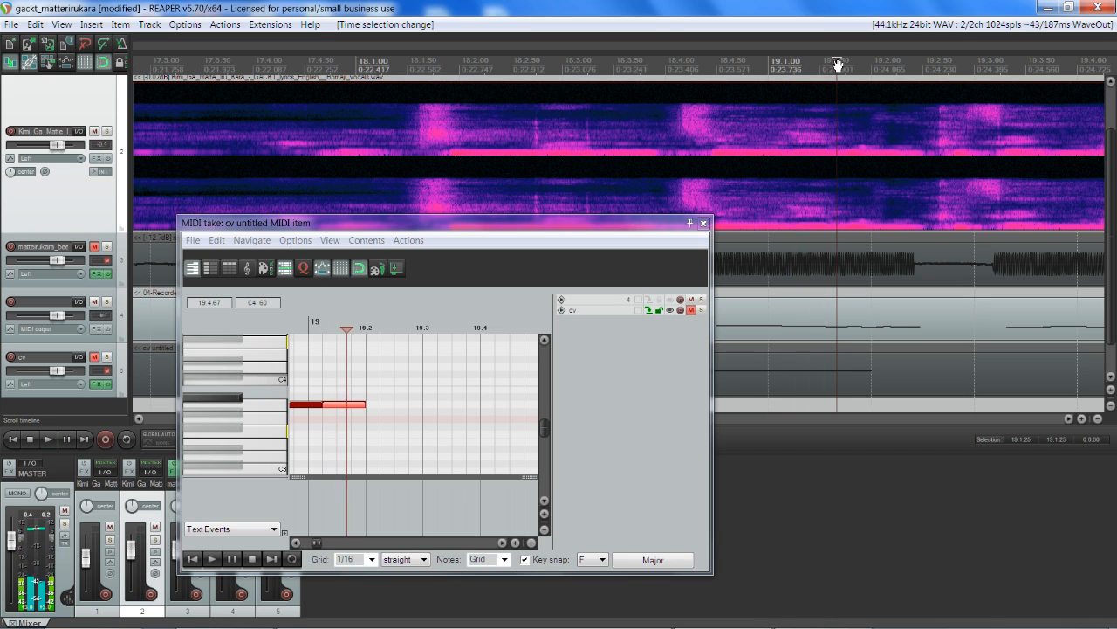
key("space")
scroll(834, 152, "up", 2)
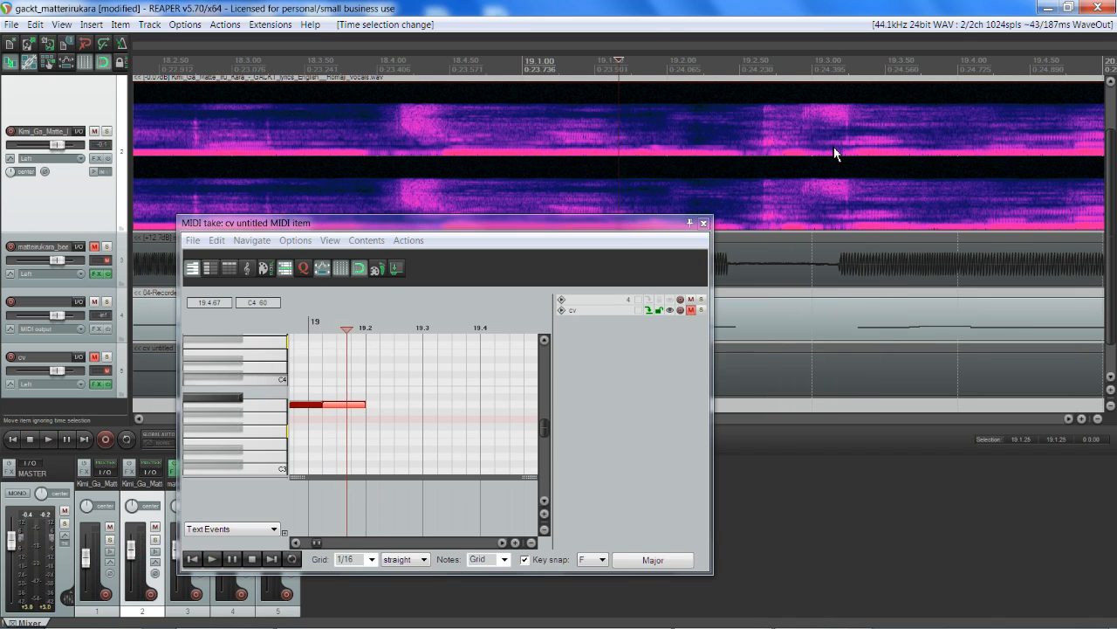
key("space")
key("space")
left_click_drag(619, 60, 624, 60)
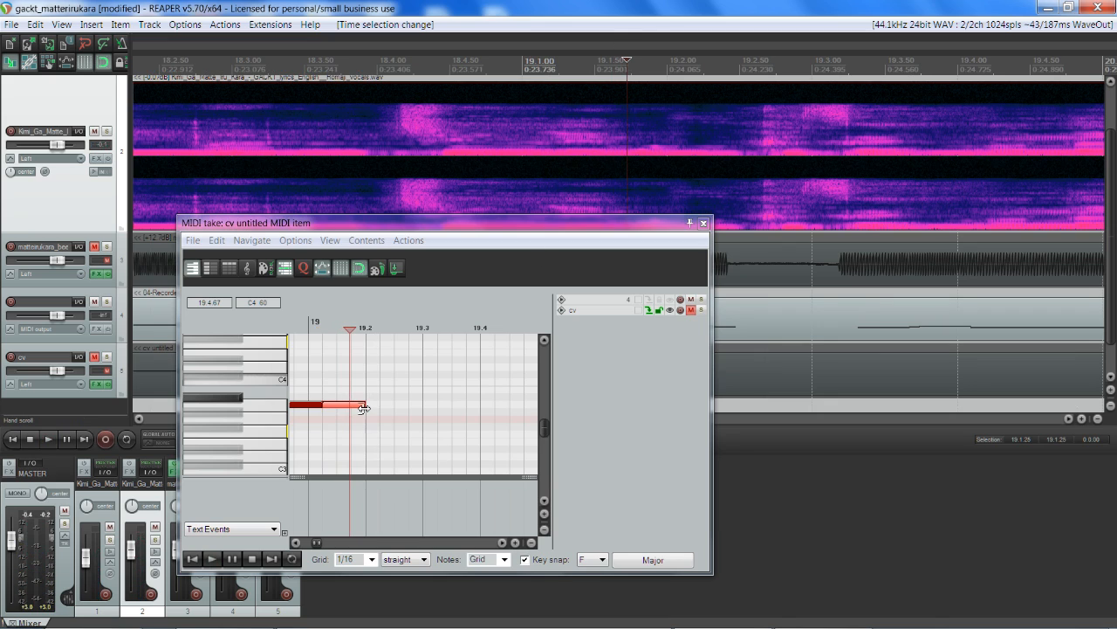
mouse_move(364, 408)
left_mouse_down()
mouse_move(353, 408)
mouse_move(364, 411)
left_mouse_up()
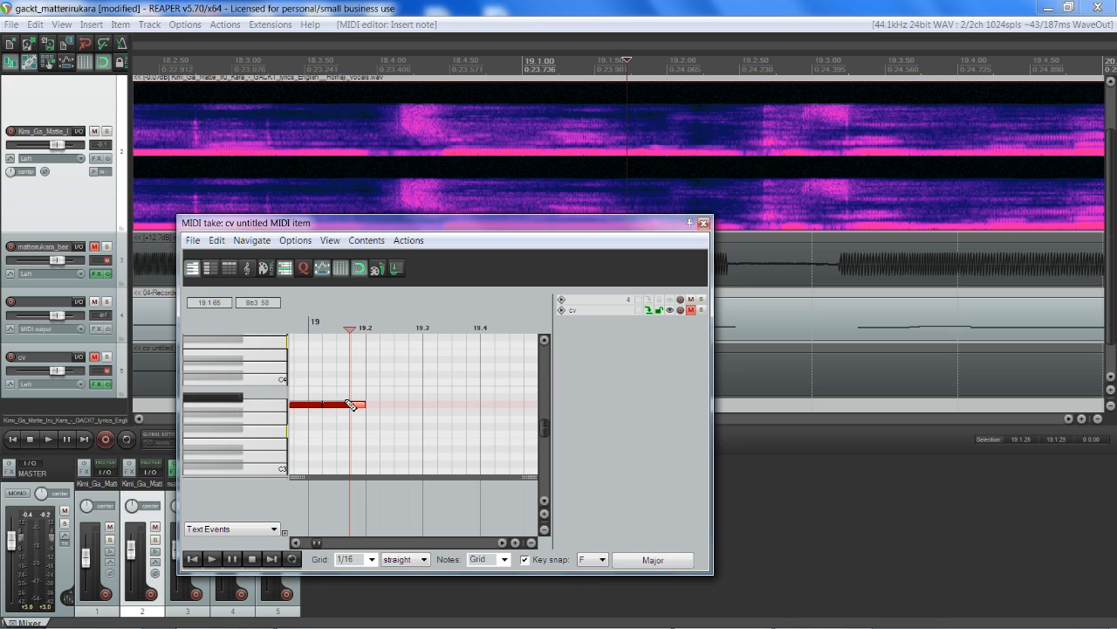
Locate the vocal onset just after 19.2.50 and extend the newest A3 note to 19.2.75.
left_click(626, 61)
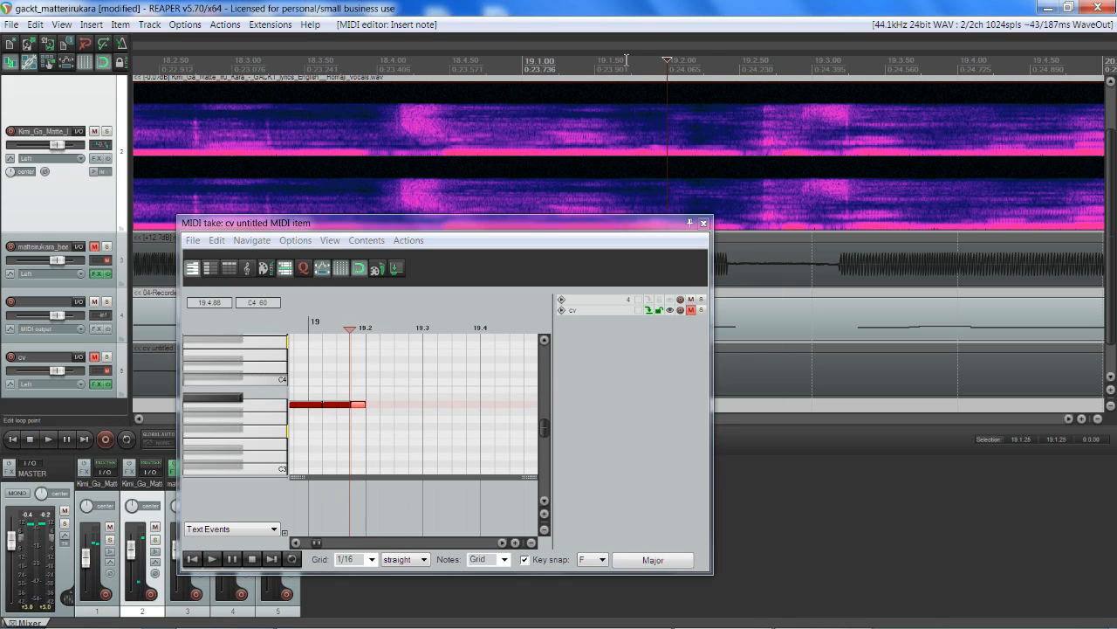
left_click_drag(758, 68, 774, 68)
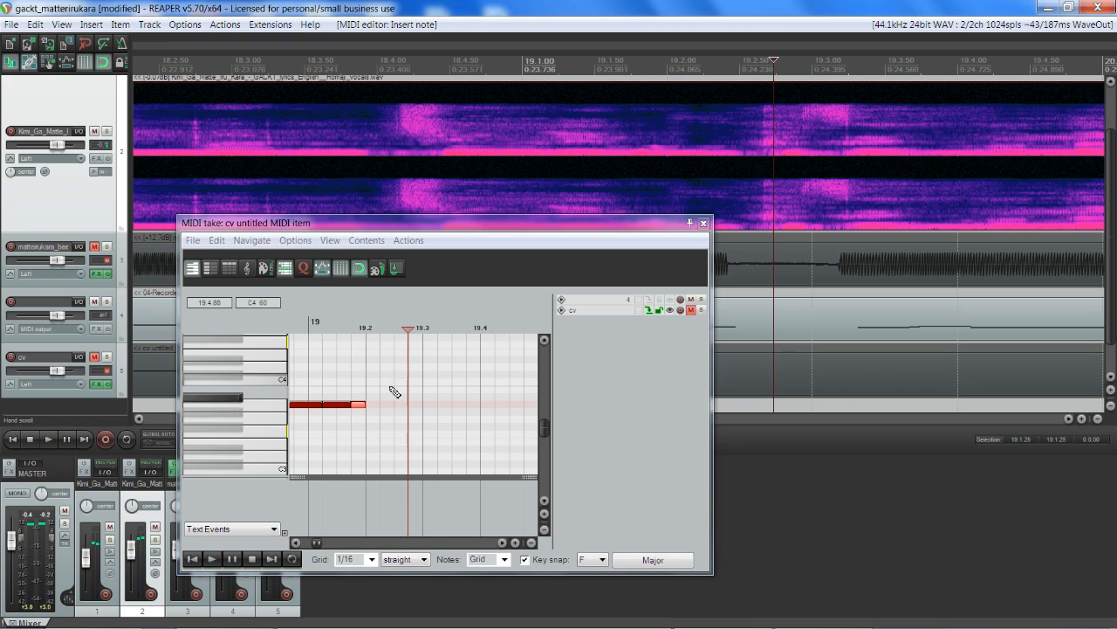
left_click_drag(364, 405, 389, 405)
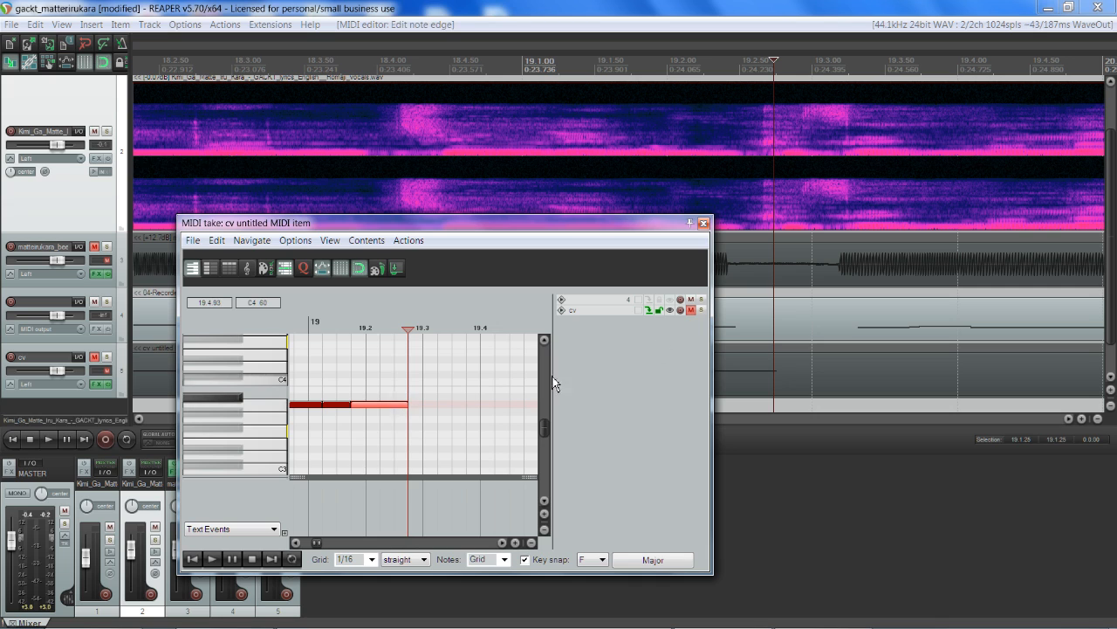
Find the next vocal onset near 19.3.25 and add an A3 note from 19.2.75 to 19.3.25.
left_click(856, 83)
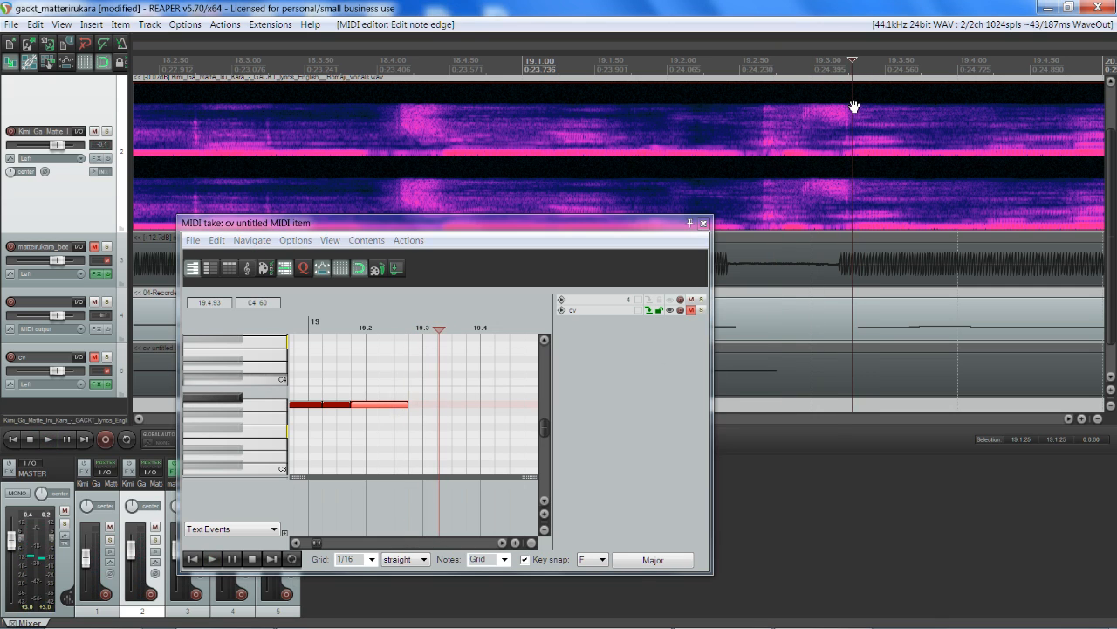
left_click(349, 340)
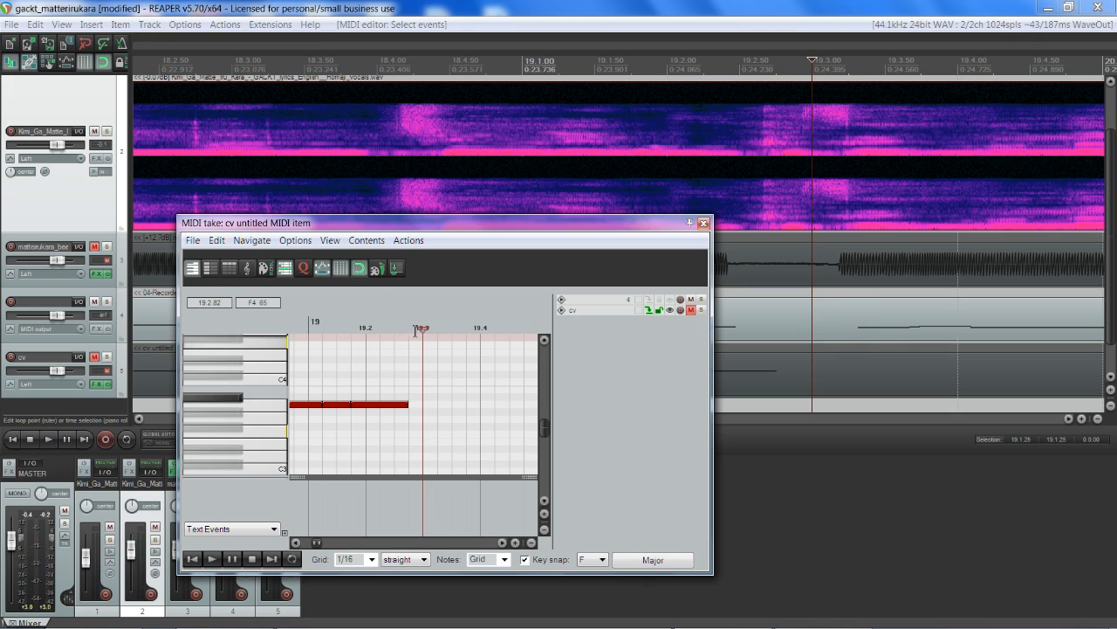
left_click(813, 60)
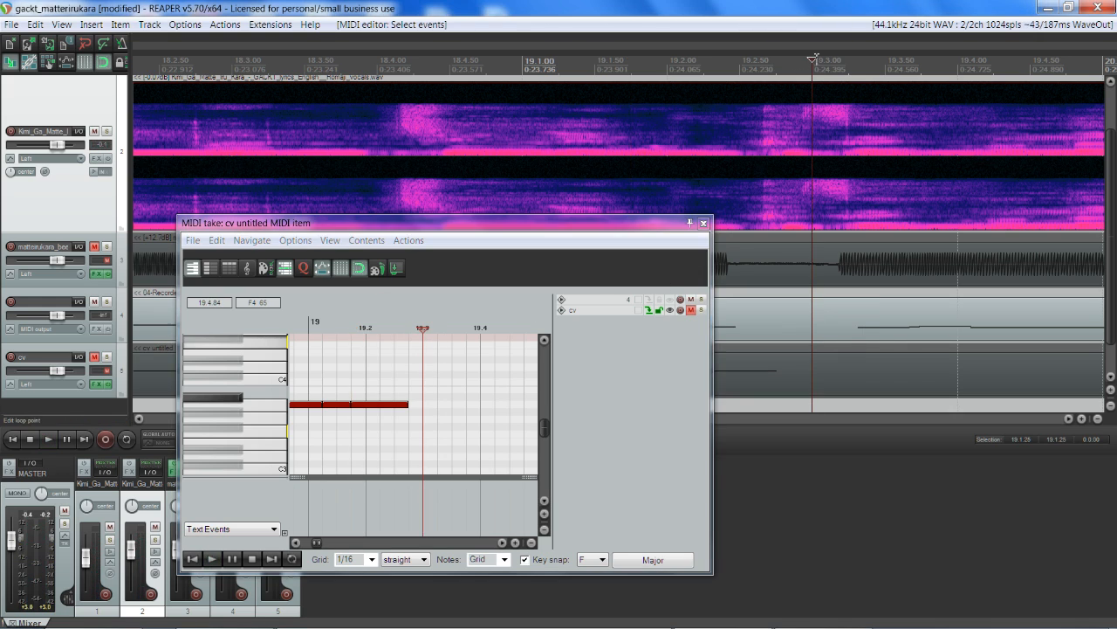
left_click_drag(814, 61, 849, 61)
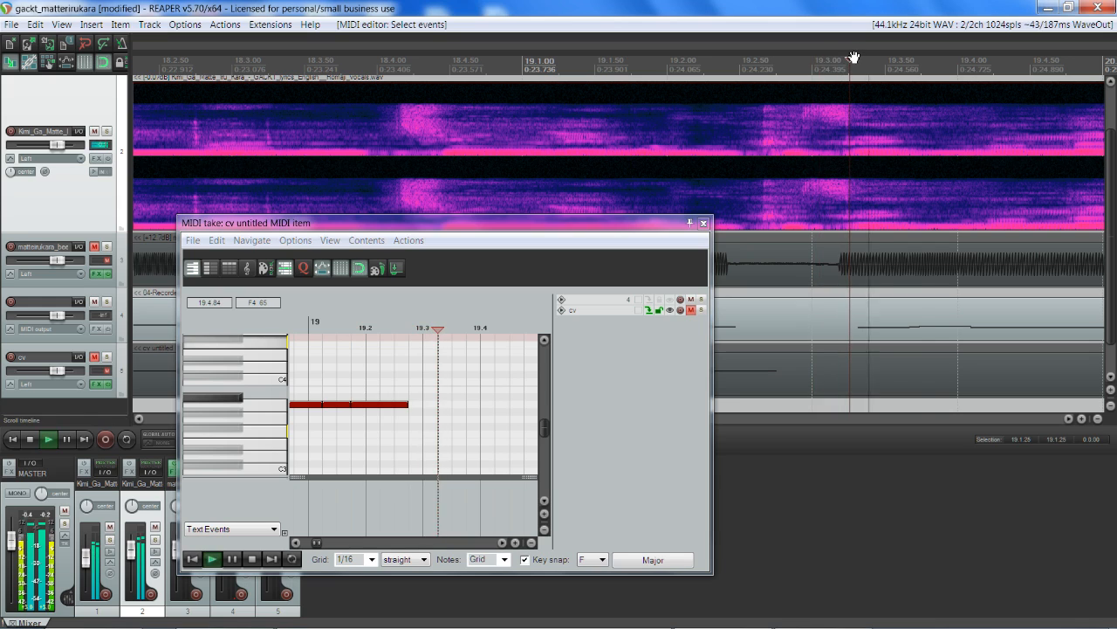
left_click_drag(410, 405, 440, 406)
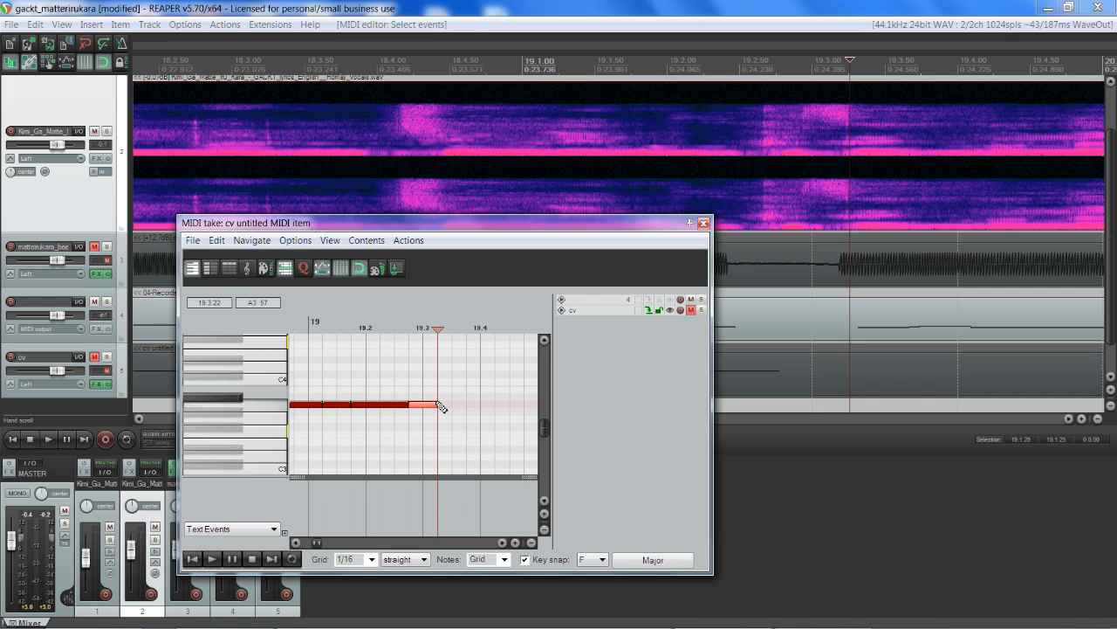
Listen to the vocal from 19.3.25, 19.4.20, 19.3.00 and just after 19.3.50 to search for the next syllable change.
left_click(851, 61)
key("space")
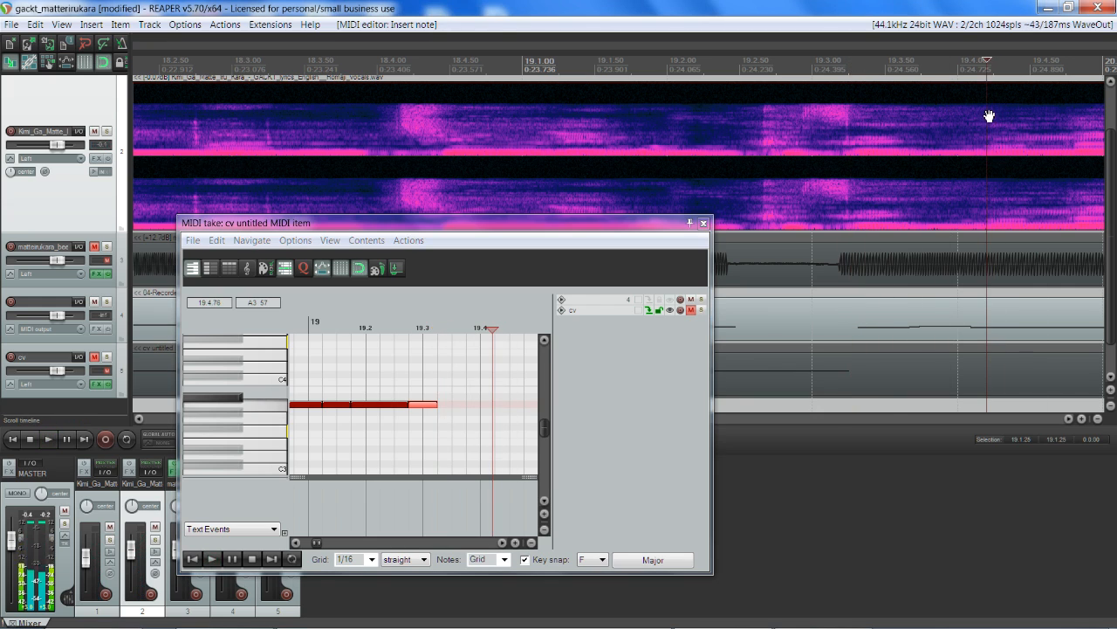
left_click(991, 121)
key("space")
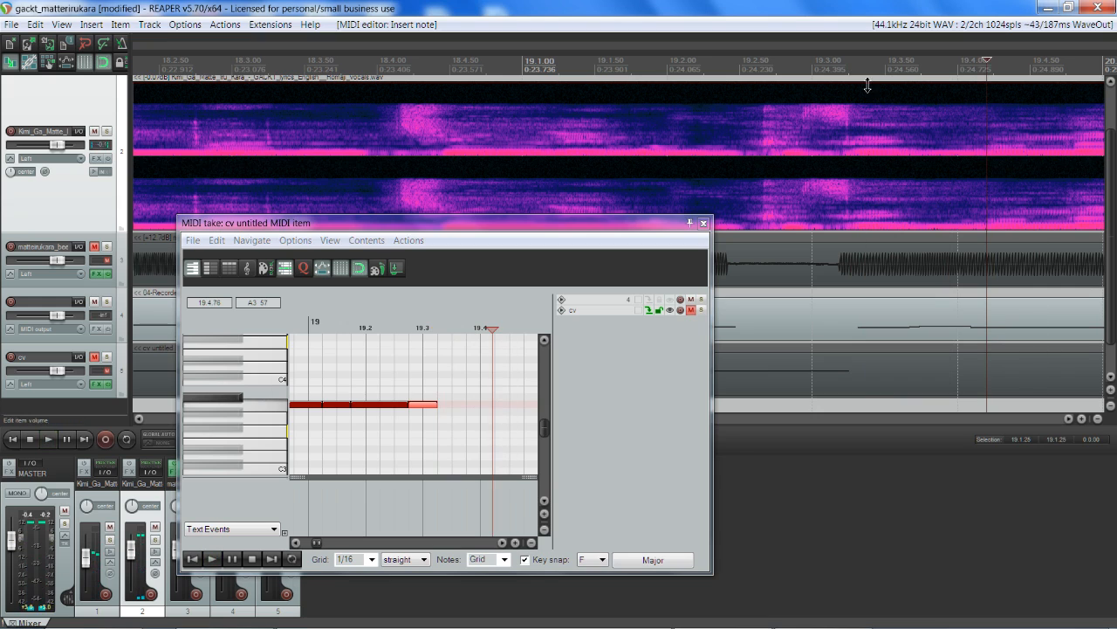
left_click(865, 86)
key("space")
key("space")
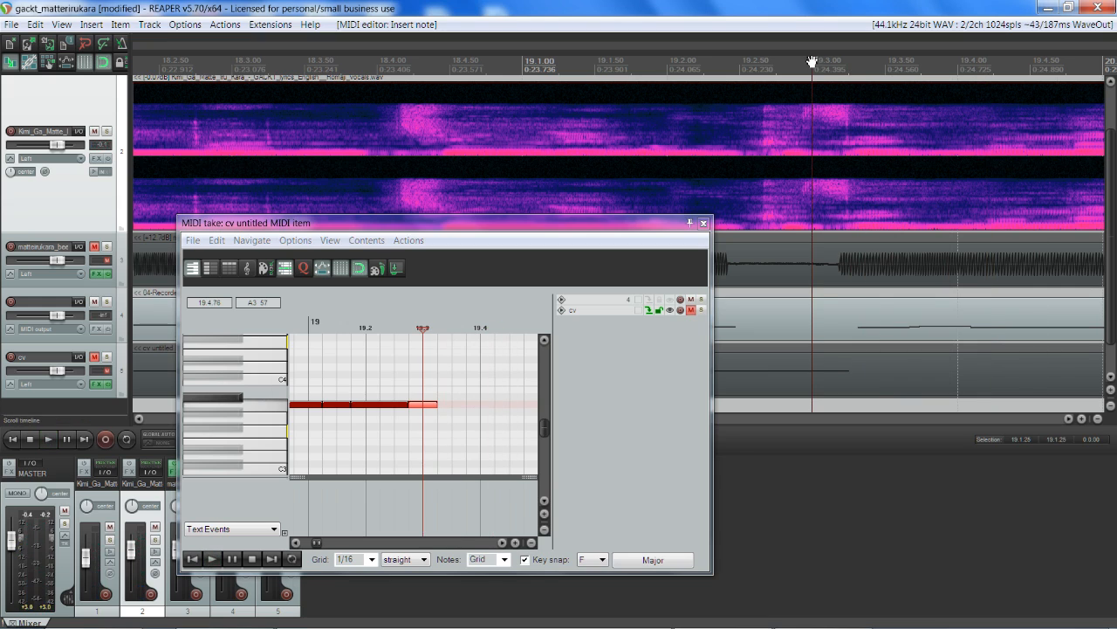
key("space")
left_click(907, 87)
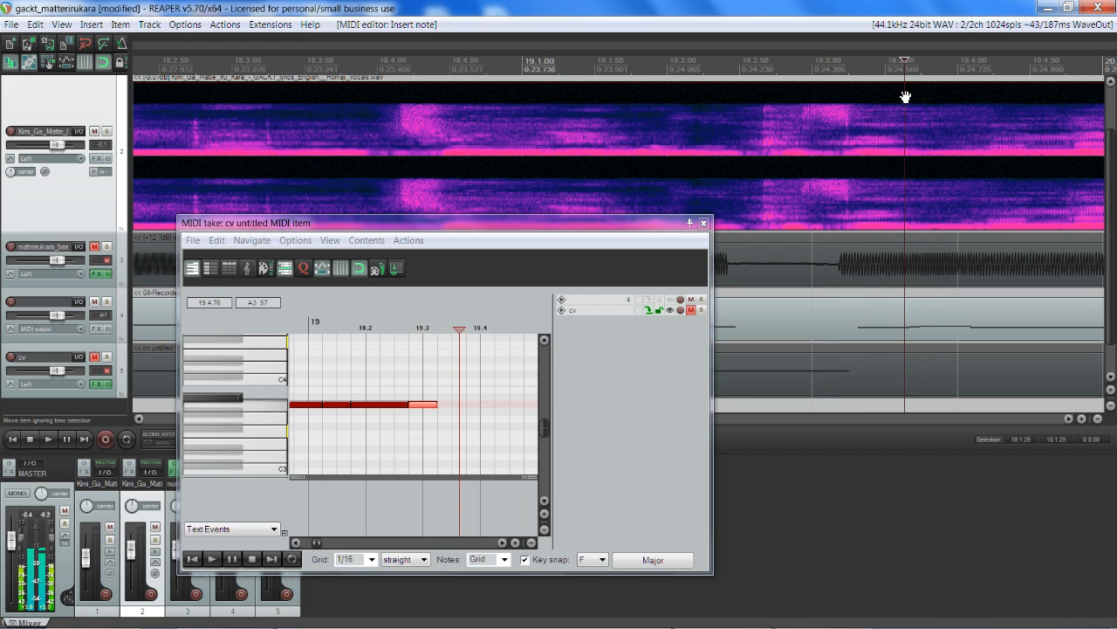
key("space")
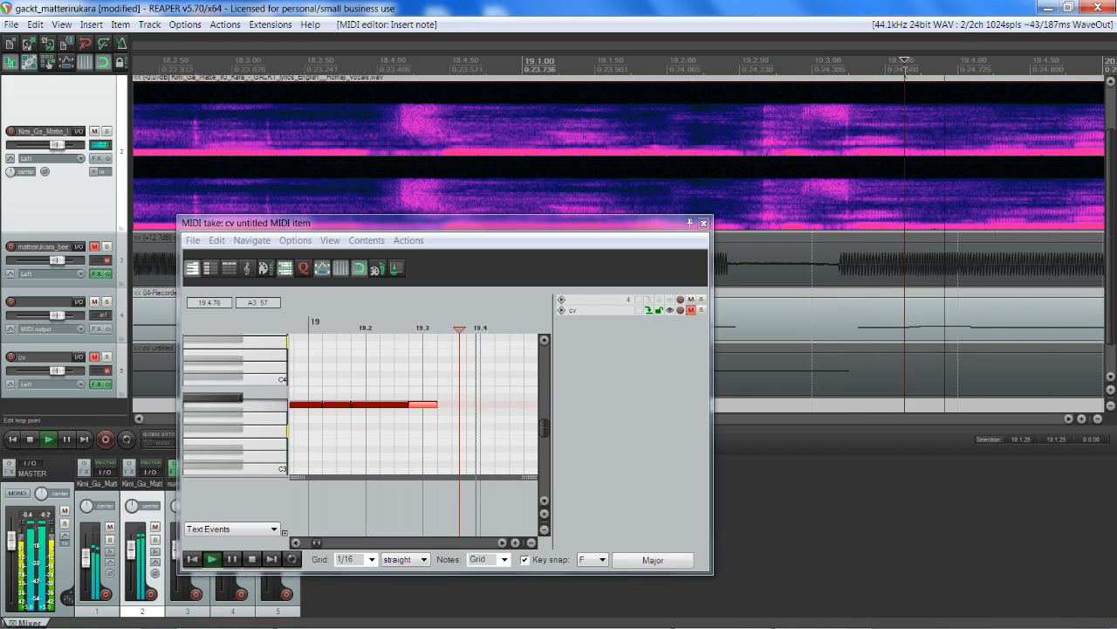
key("space")
Compare playback of the vocal from 19.4.00 with playback from just after 19.3.50 to narrow down the syllable change.
double_click(907, 58)
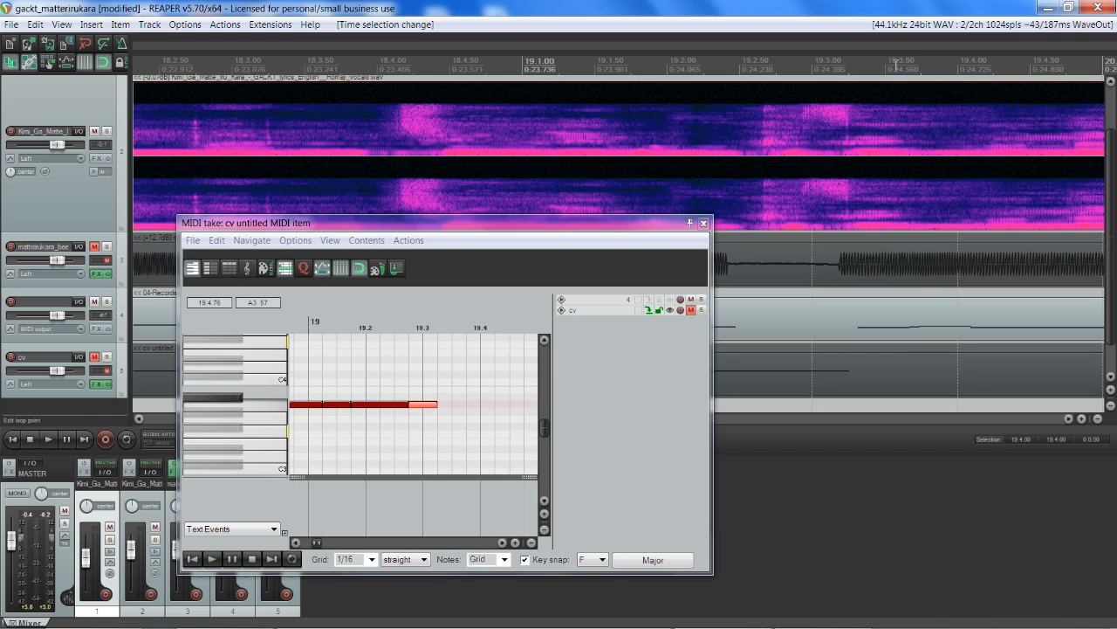
left_click(958, 87)
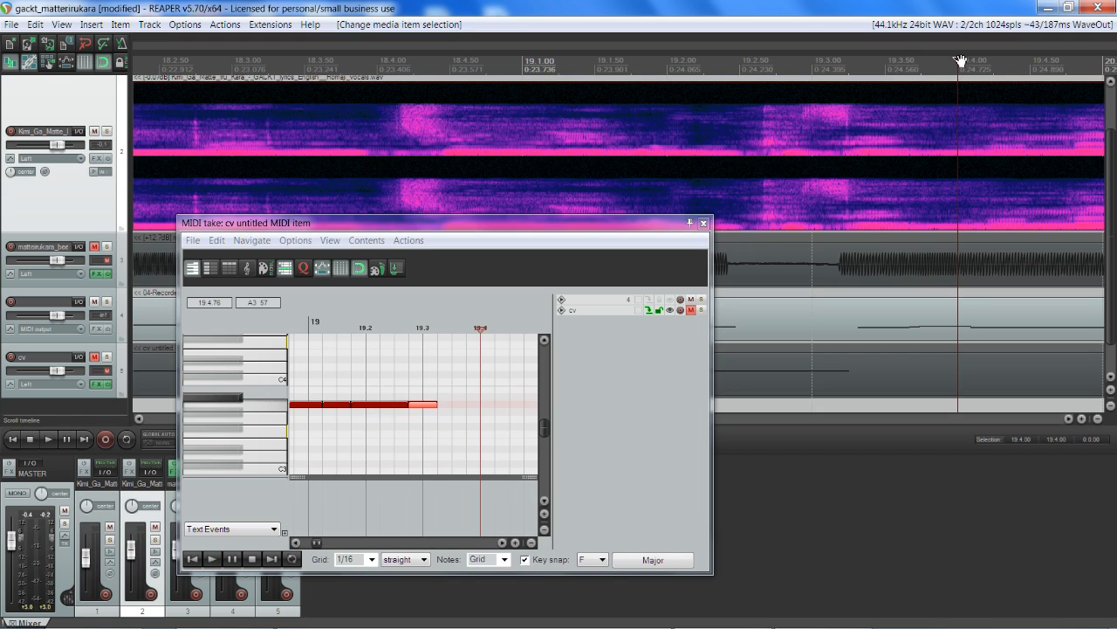
key("space")
left_click(911, 61)
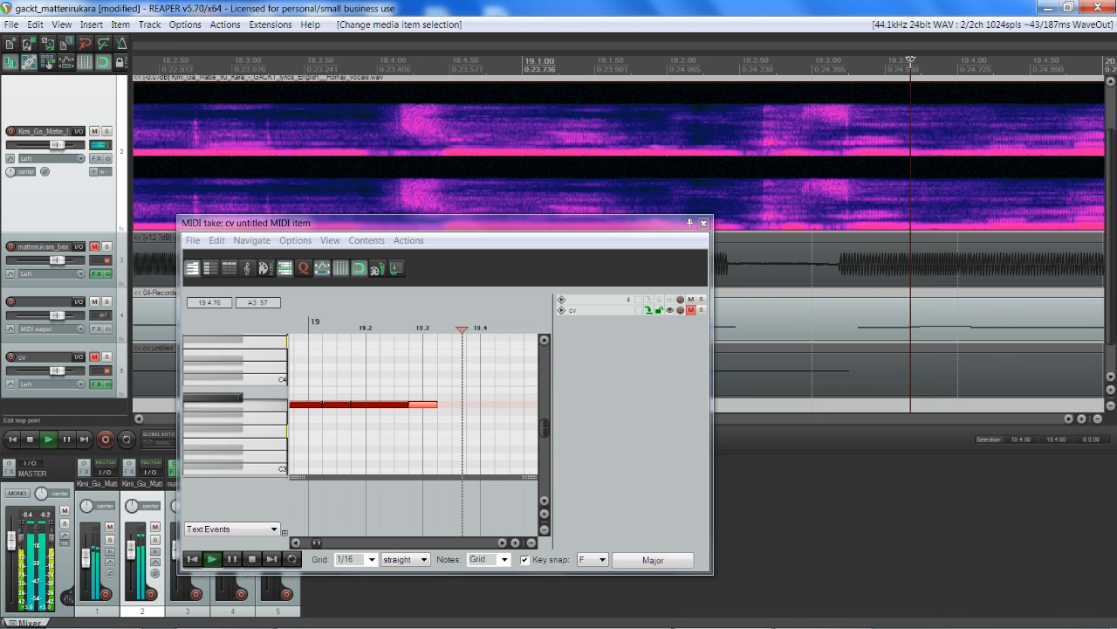
left_click_drag(910, 61, 901, 61)
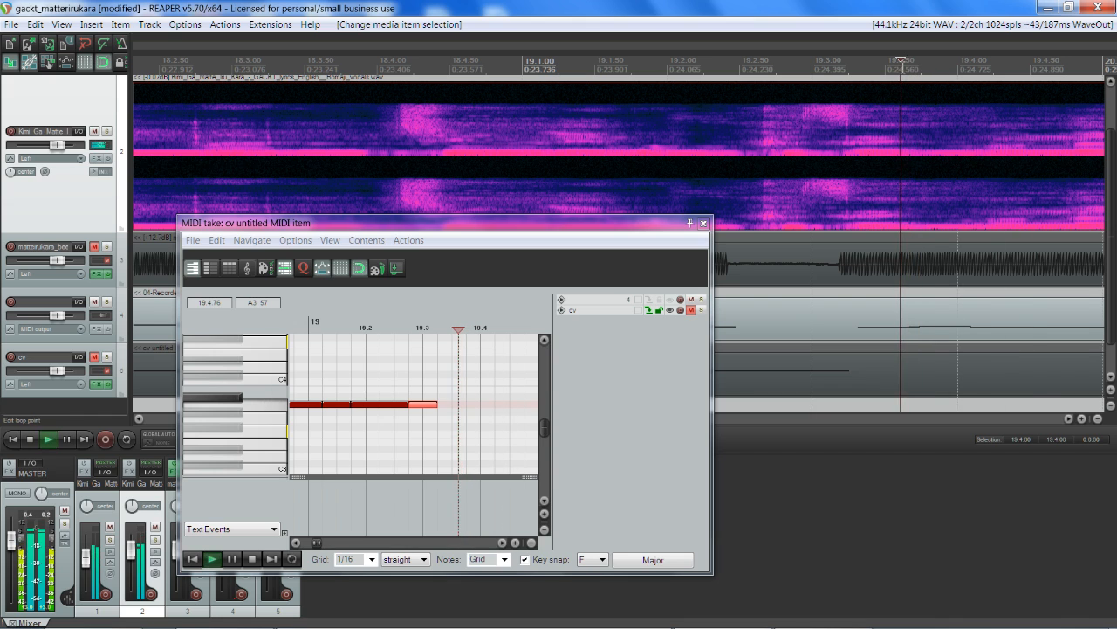
scroll(454, 406, "up", 3)
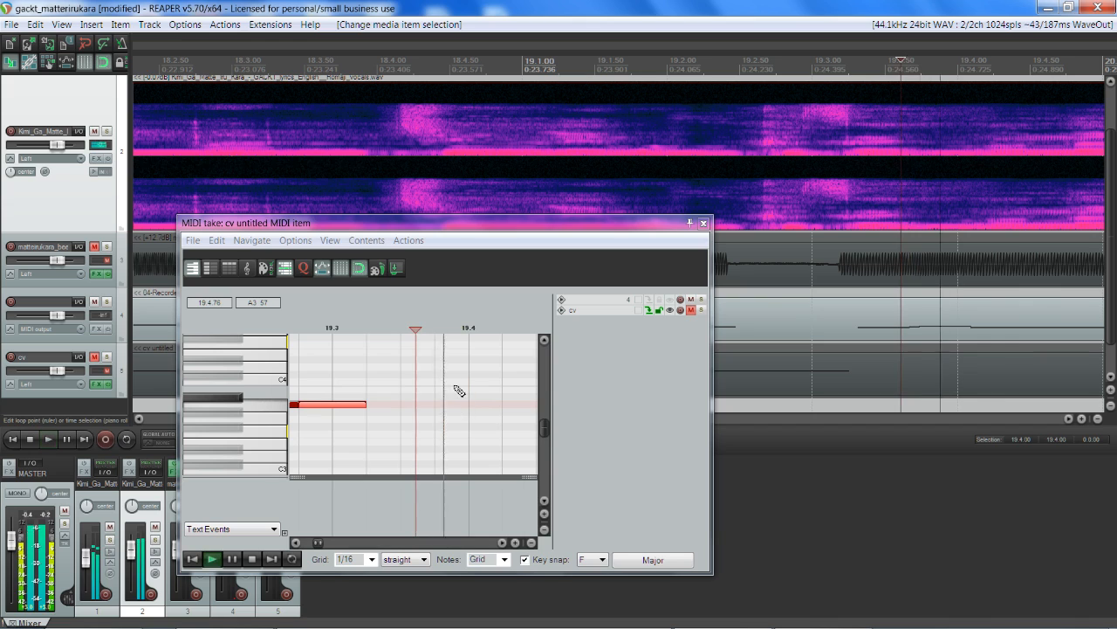
Check the vocal against the piano roll by listening from 19.3.75 and 19.3.50.
left_click(437, 326)
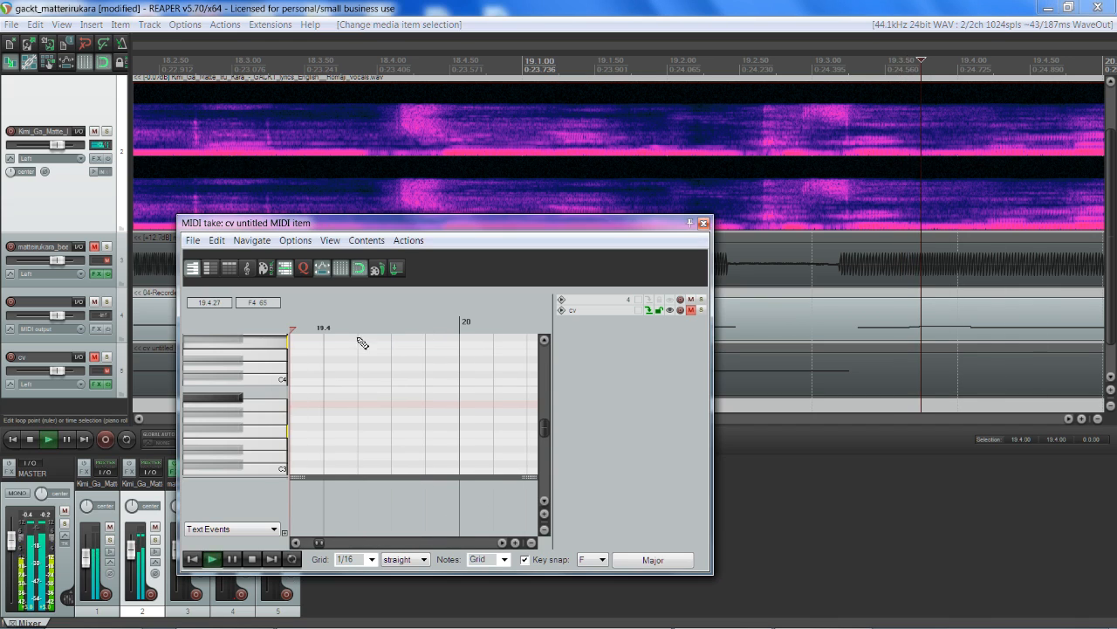
left_click(295, 543)
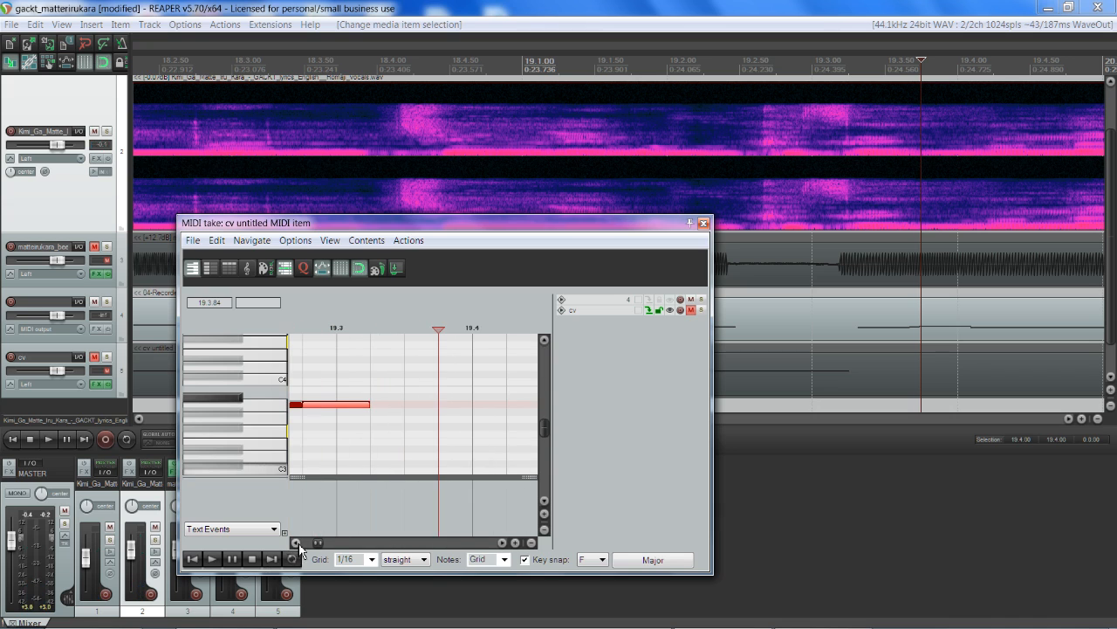
left_click(406, 330)
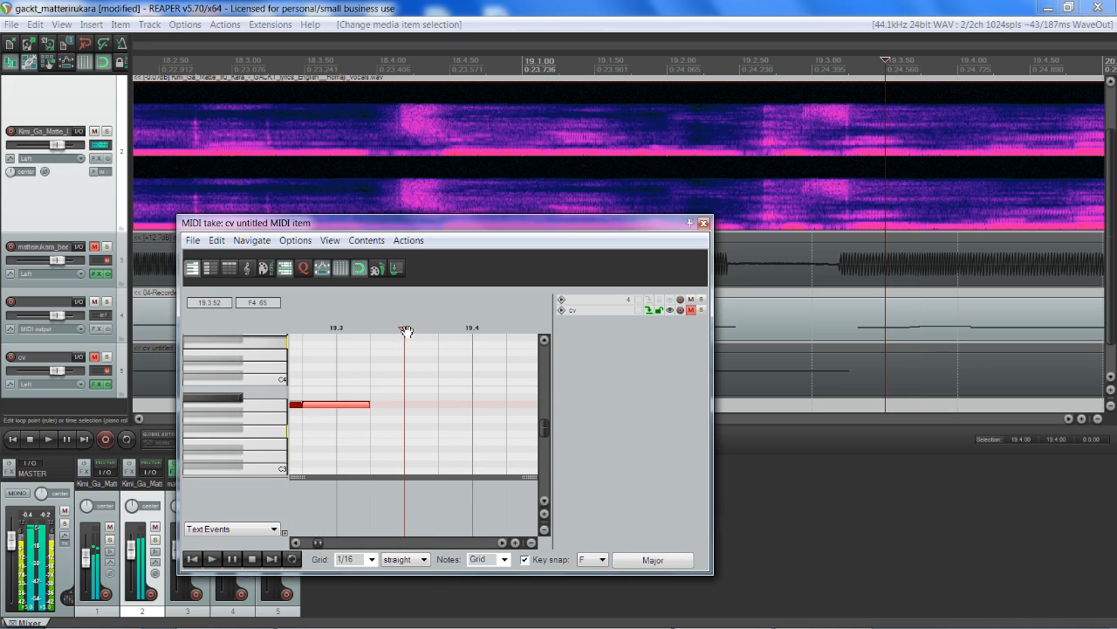
left_click(436, 328)
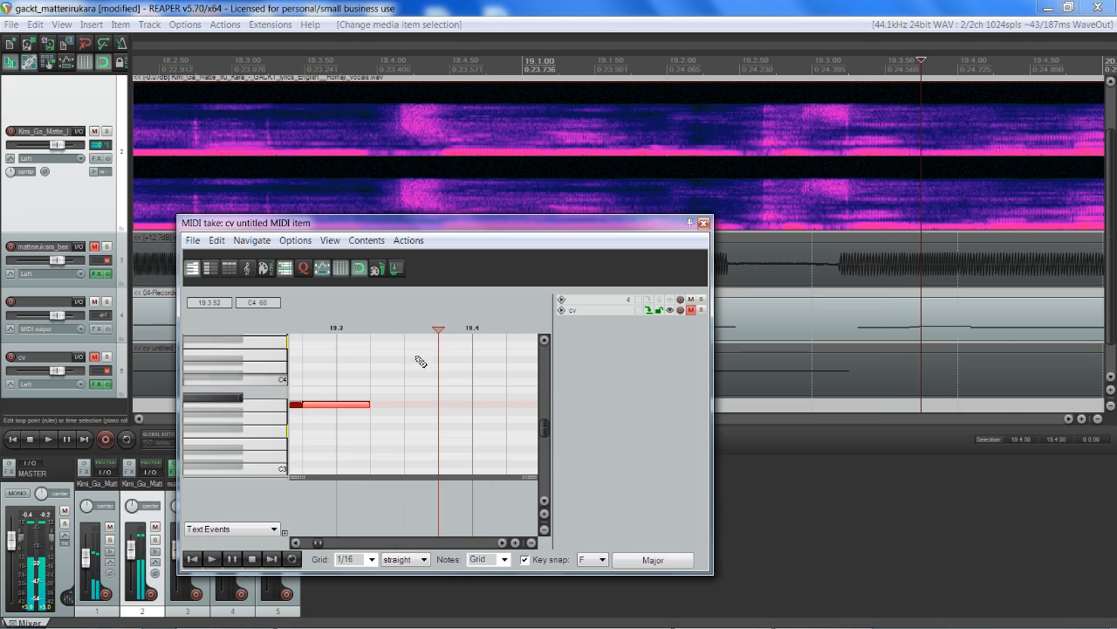
key("Delete")
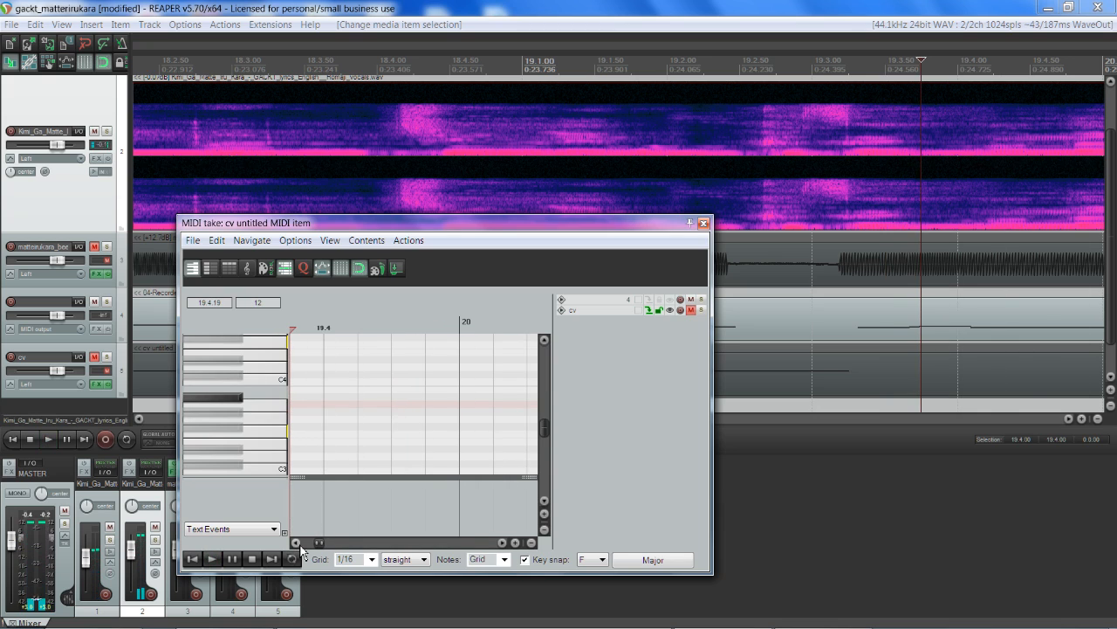
key("space")
left_click(295, 542)
left_click(295, 542)
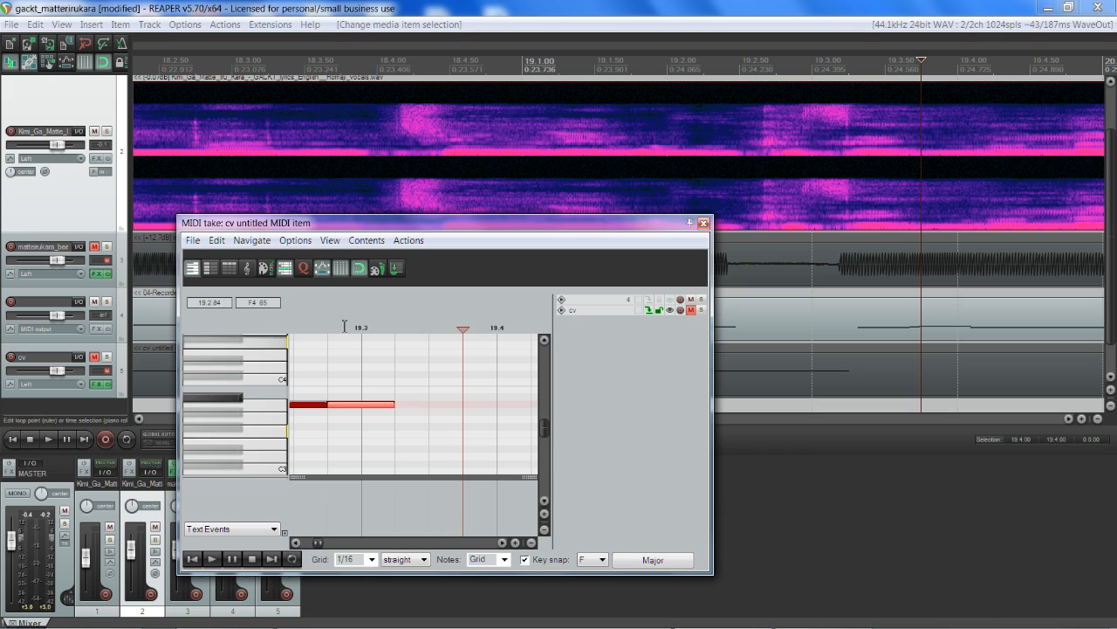
Listen again from 19.2.75 and 19.3.50, and extend the last A3 note to 19.3.50.
scroll(326, 417, "up", 4)
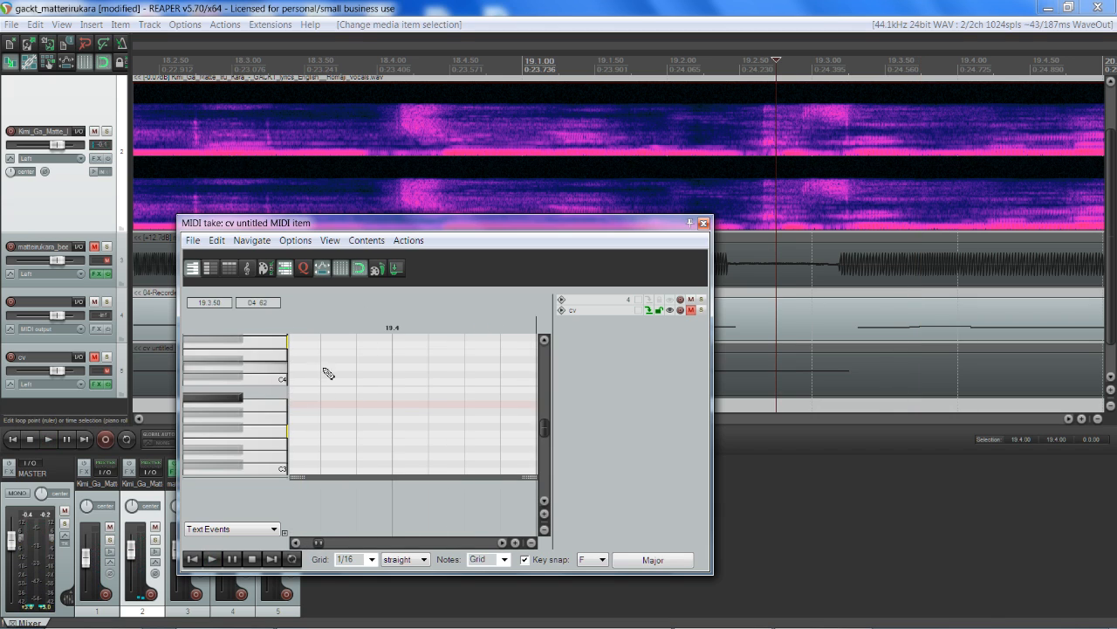
scroll(323, 371, "down", 4)
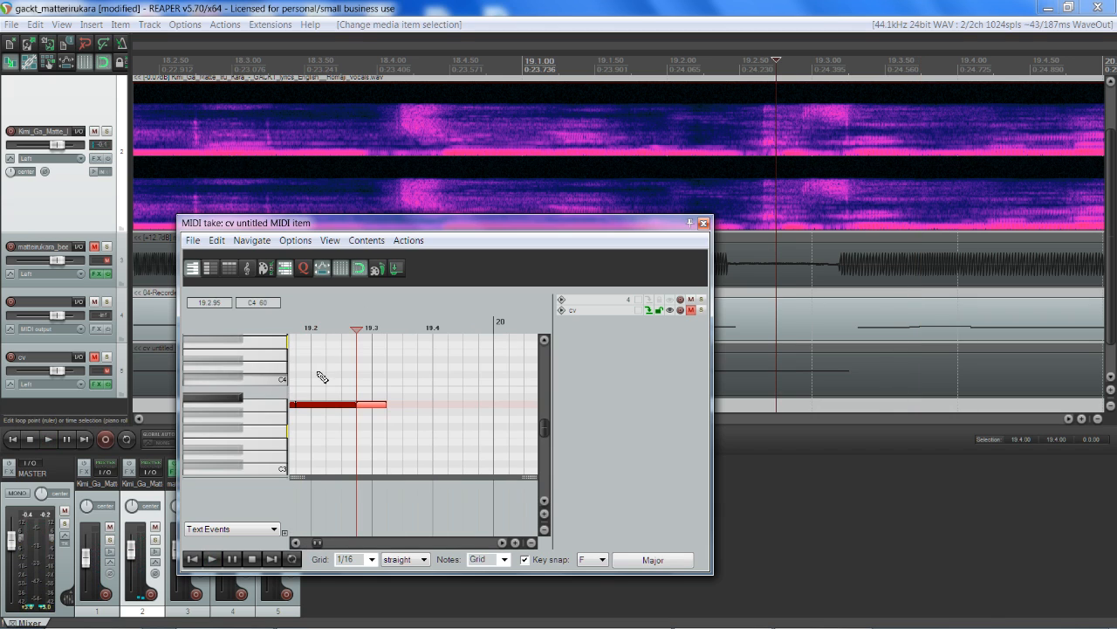
left_click(297, 542)
left_click(453, 332)
key("space")
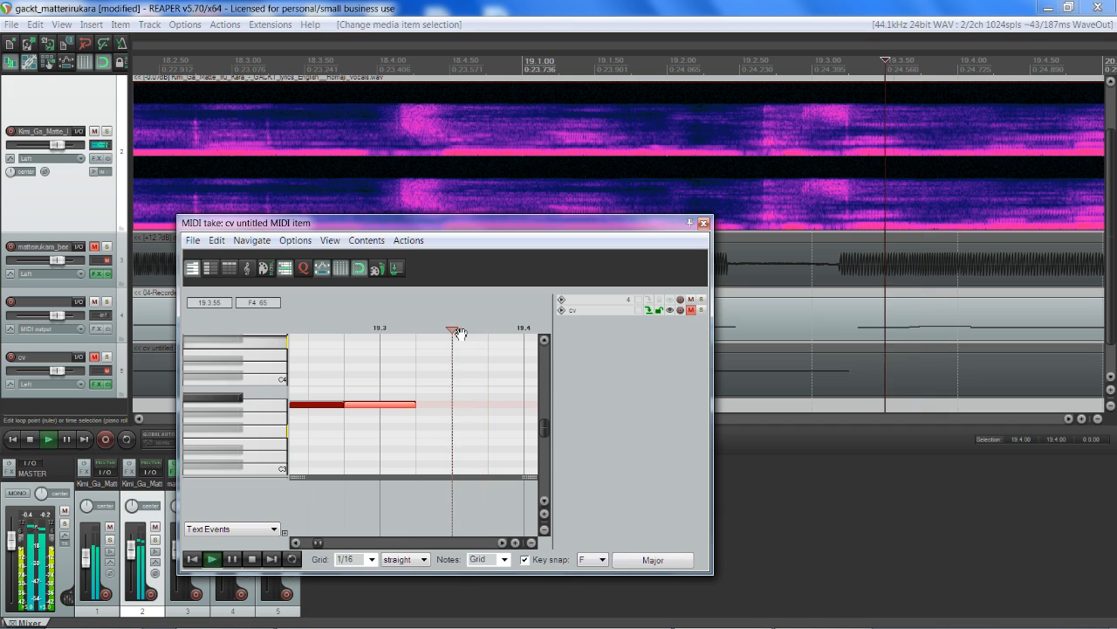
key("space")
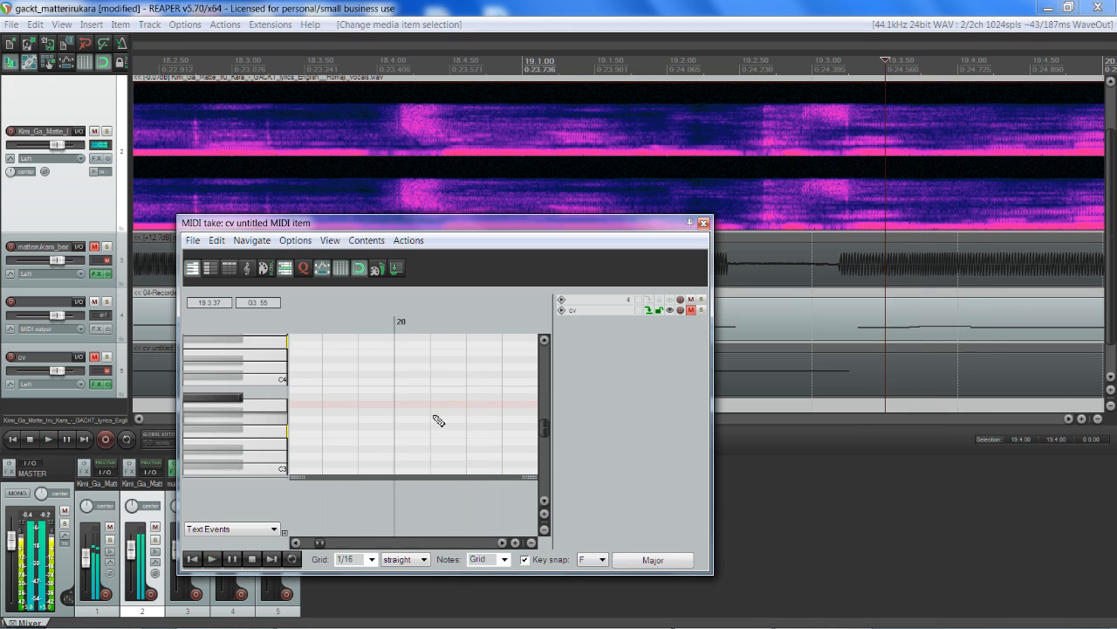
left_click(295, 542)
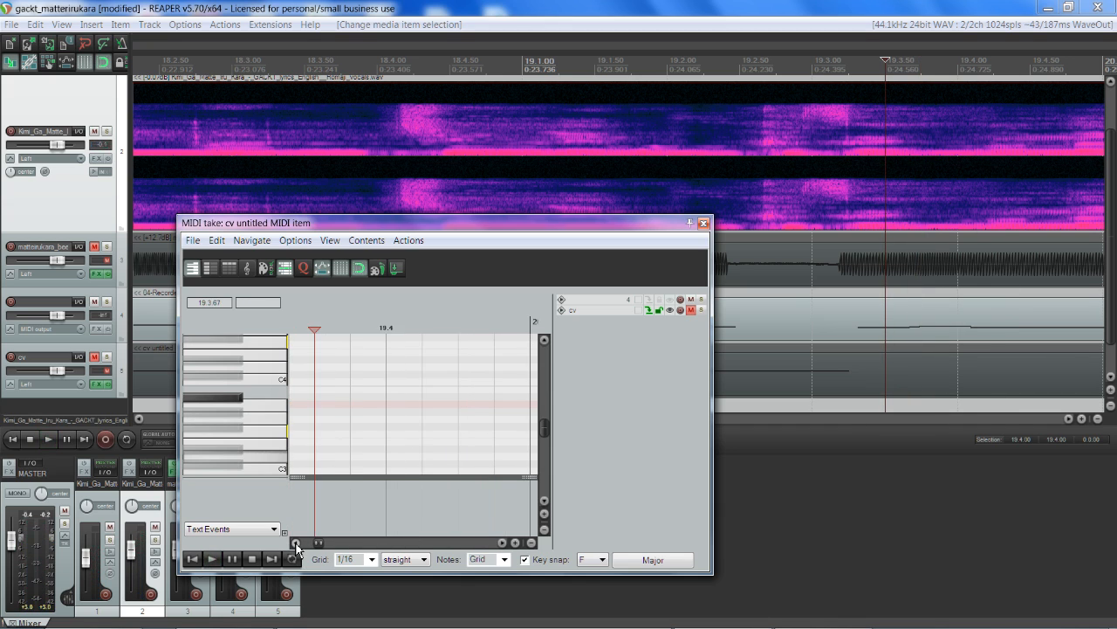
left_click(296, 542)
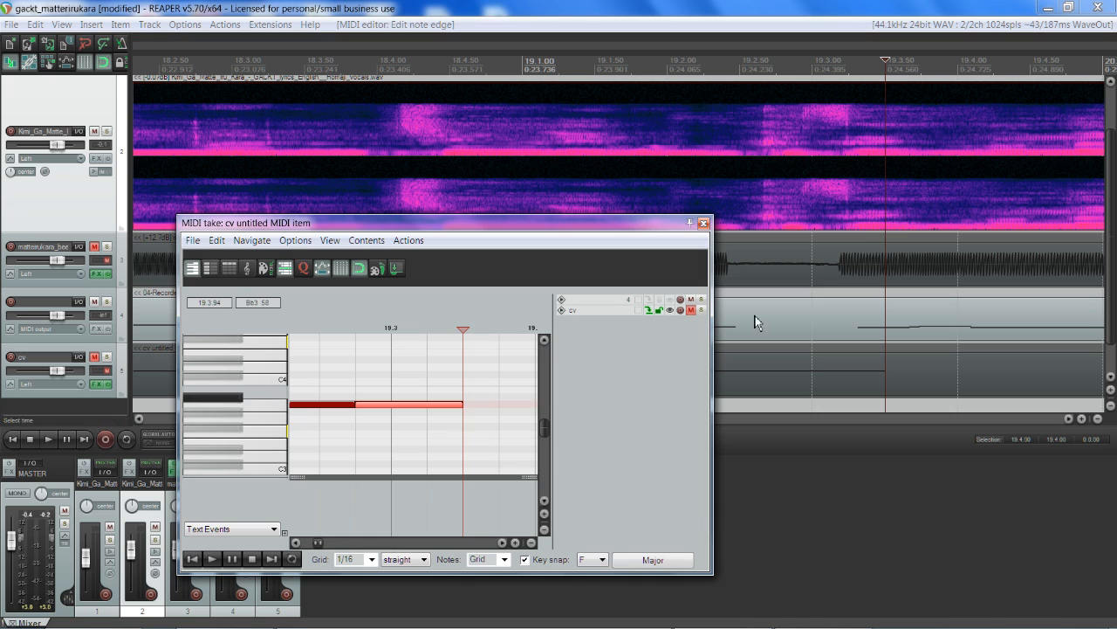
Listen to the vocal beyond the last note, from about 19.3.60 and 19.4.20, to search for the next onset.
key("space")
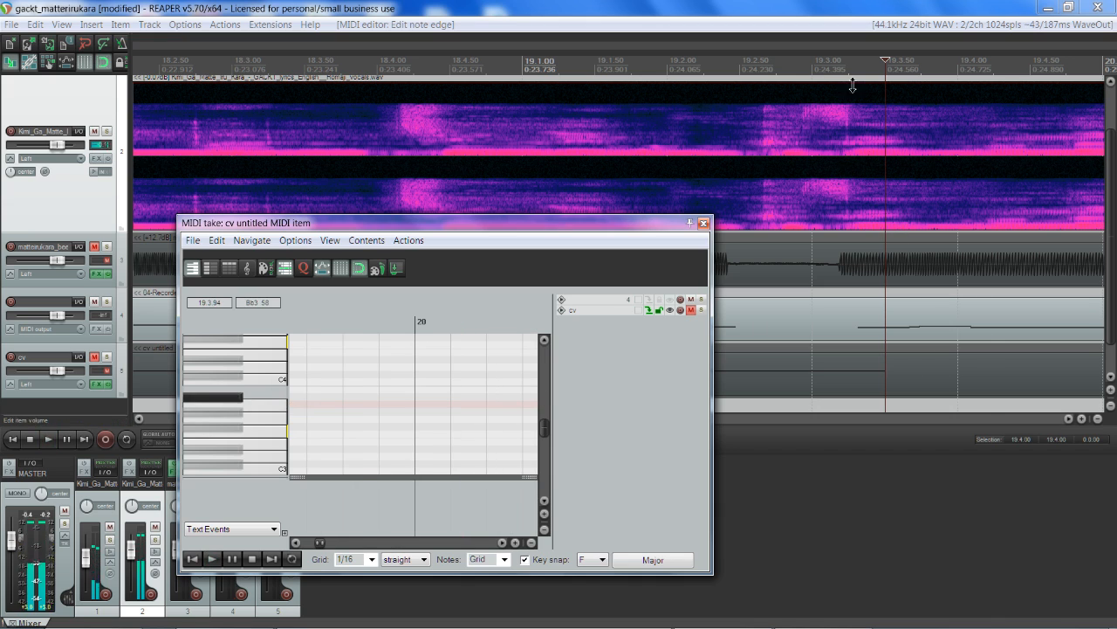
key("space")
left_click_drag(887, 66, 1000, 63)
key("space")
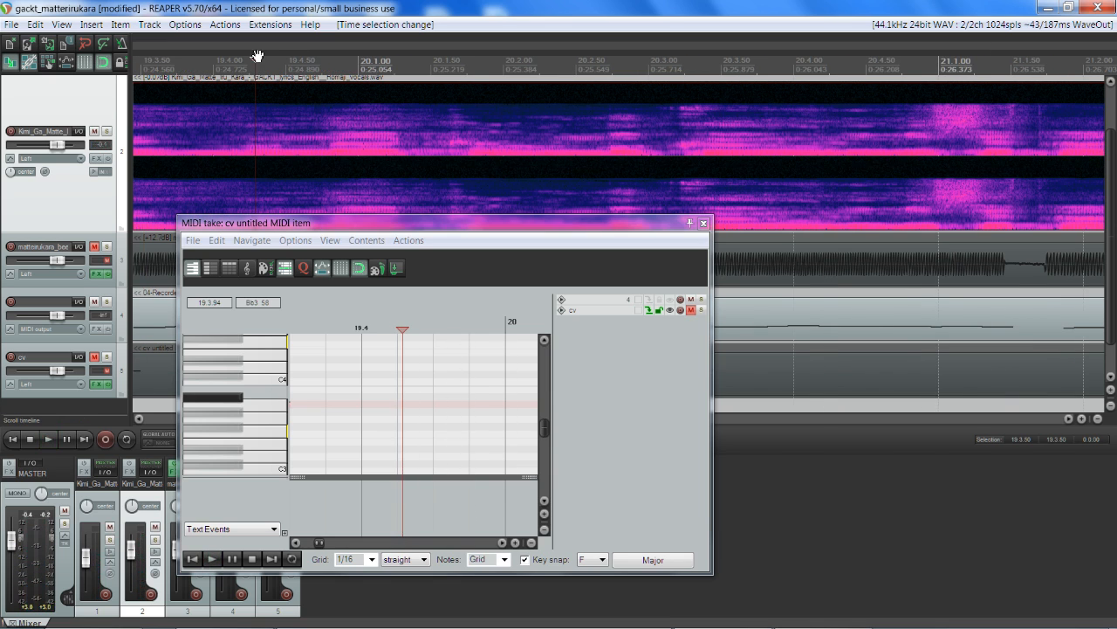
key("space")
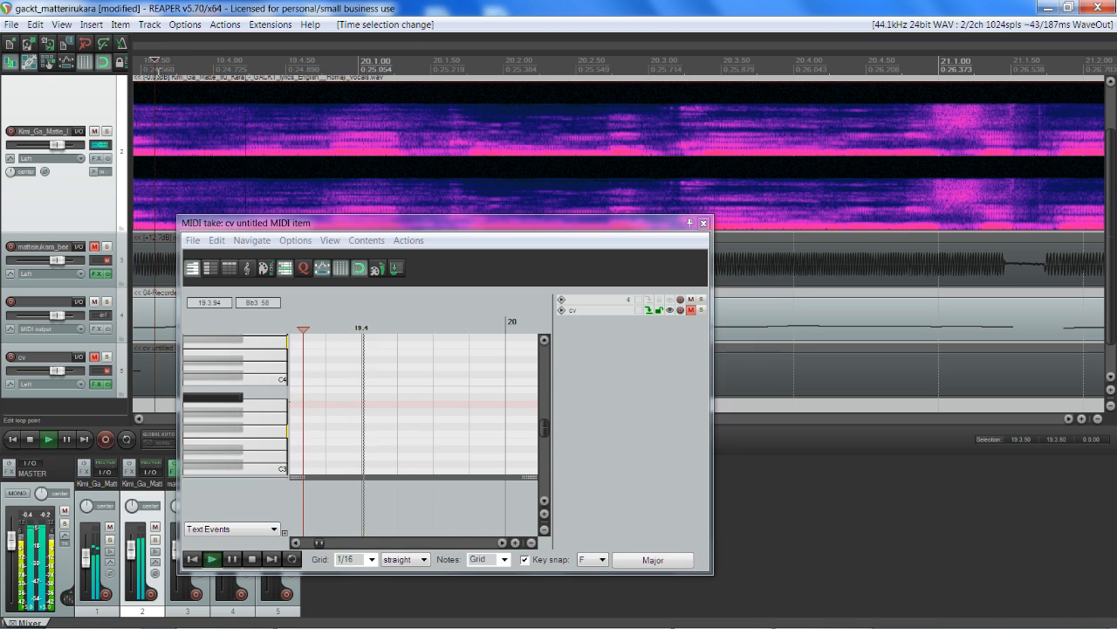
key("space")
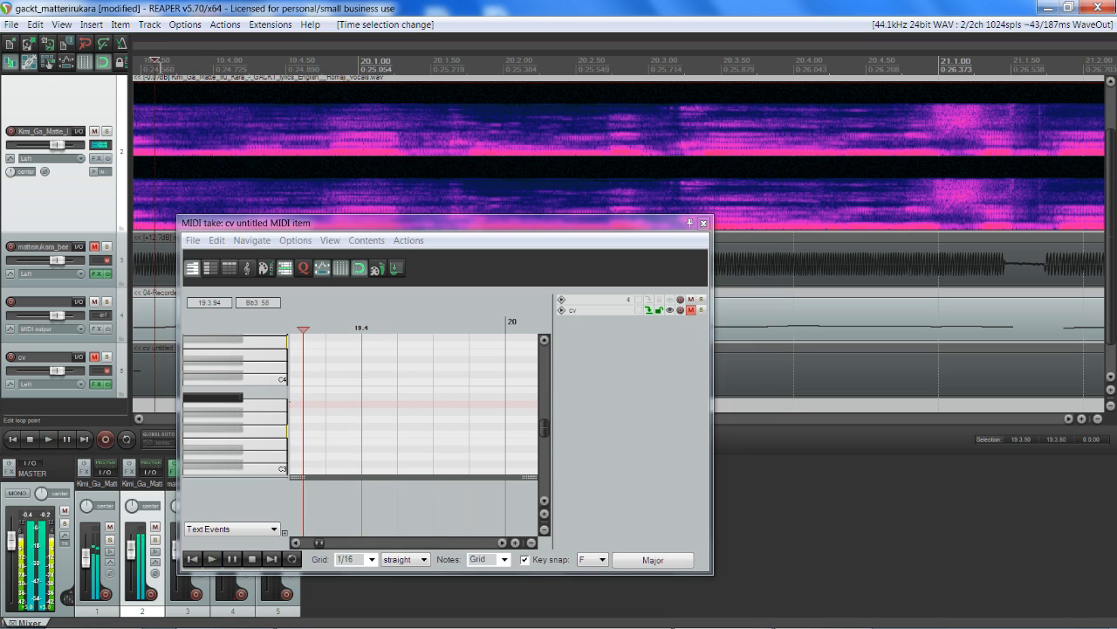
left_click(243, 77)
key("space")
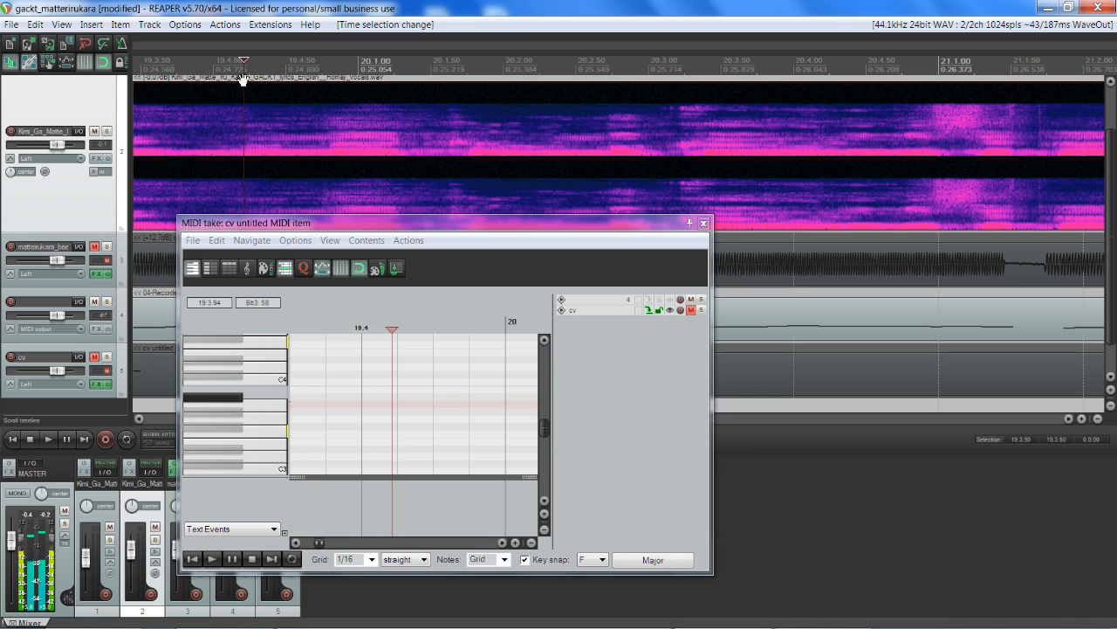
Return to the last A3 note in the piano roll and listen again from 19.3.00.
left_click(295, 542)
left_click(295, 542)
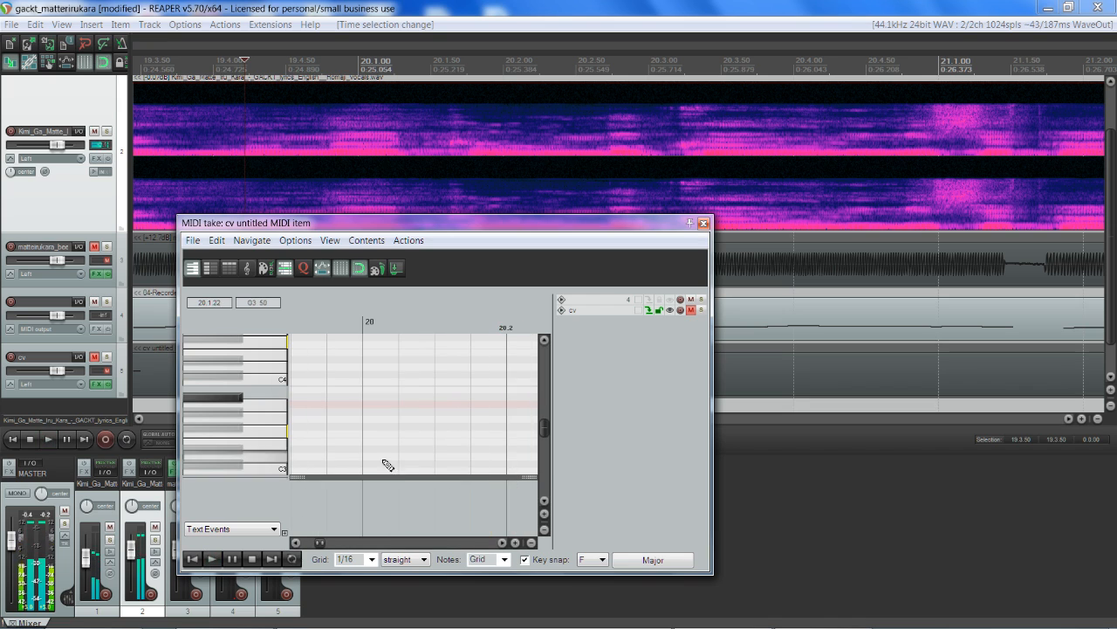
left_click_drag(317, 545, 315, 546)
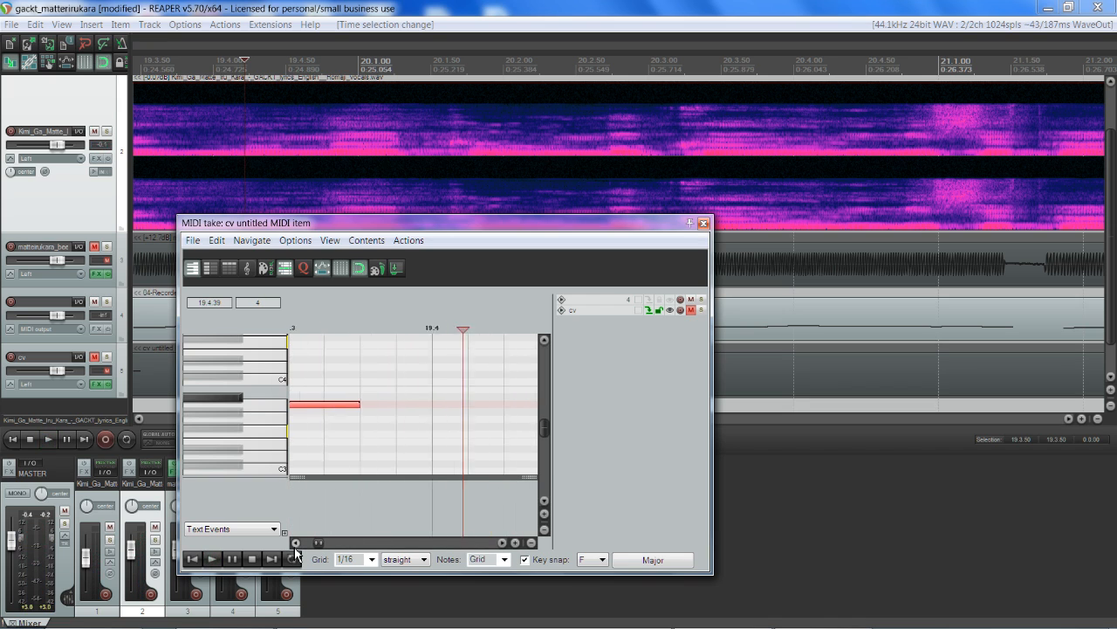
left_click(371, 325)
key("space")
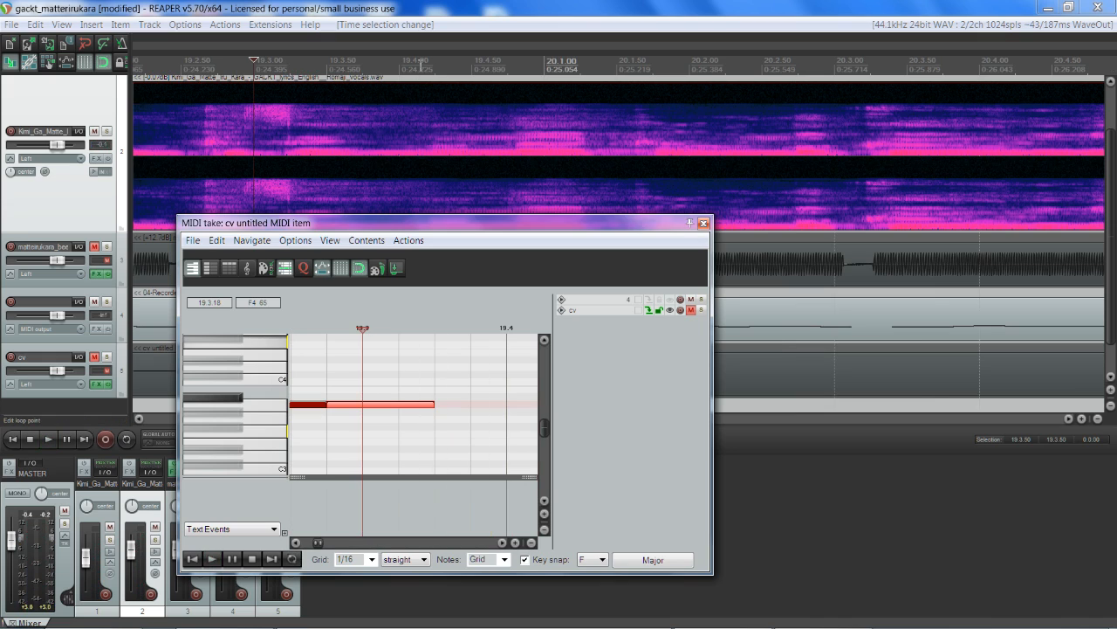
Listen to the vocal from about 19.3.25 and 19.3.50, and draw an A3 note from 19.3.50 to 19.4.25.
scroll(441, 328, "up", 2)
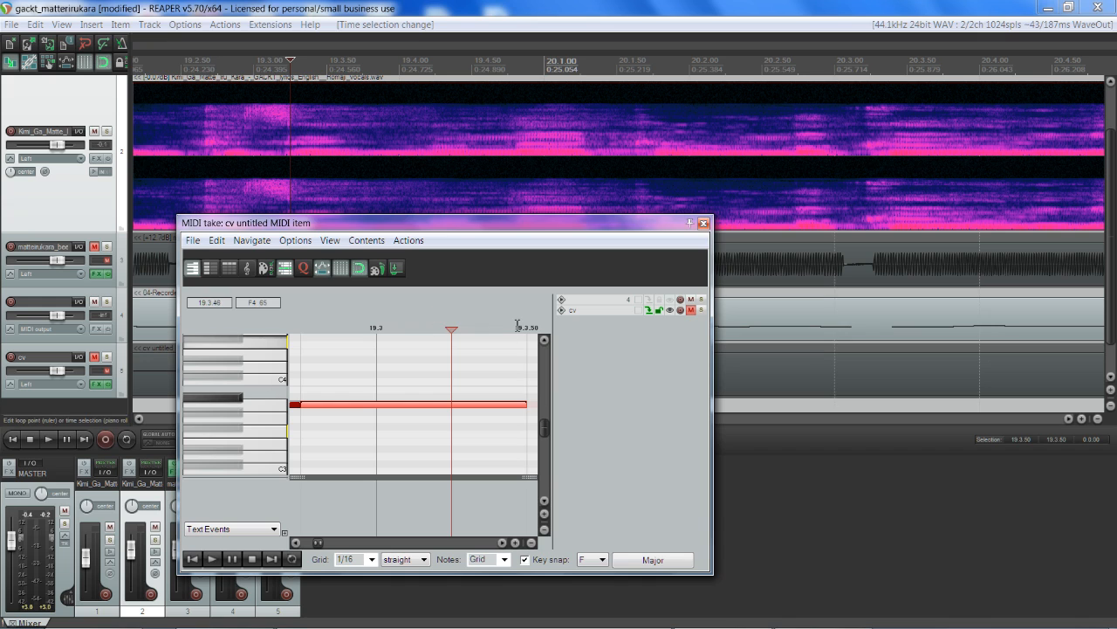
key("space")
scroll(411, 369, "down", 2)
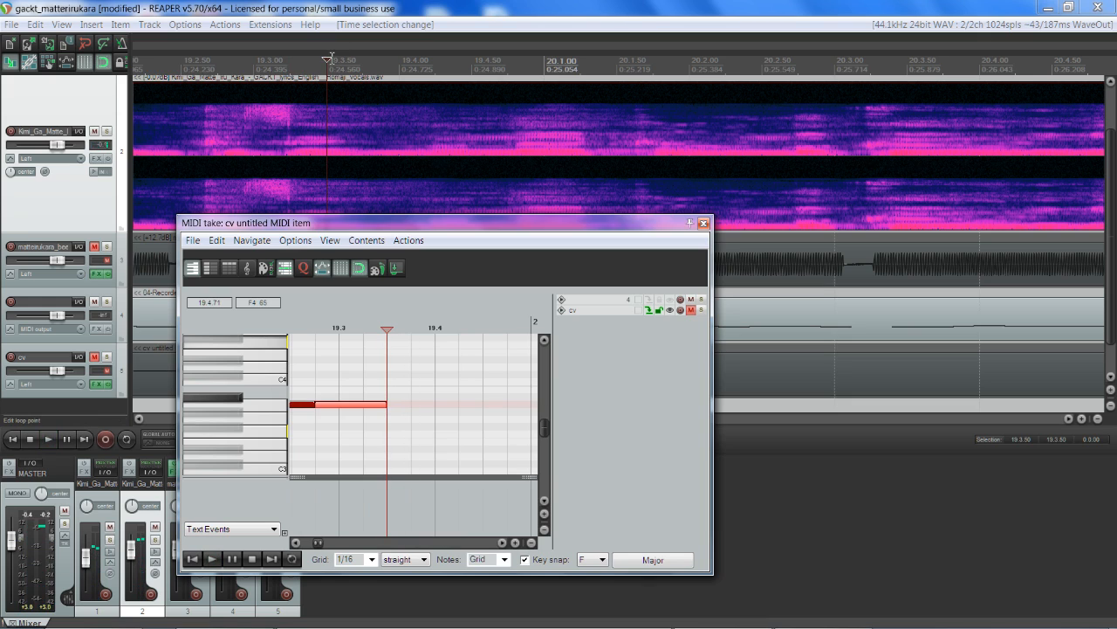
left_click(328, 63)
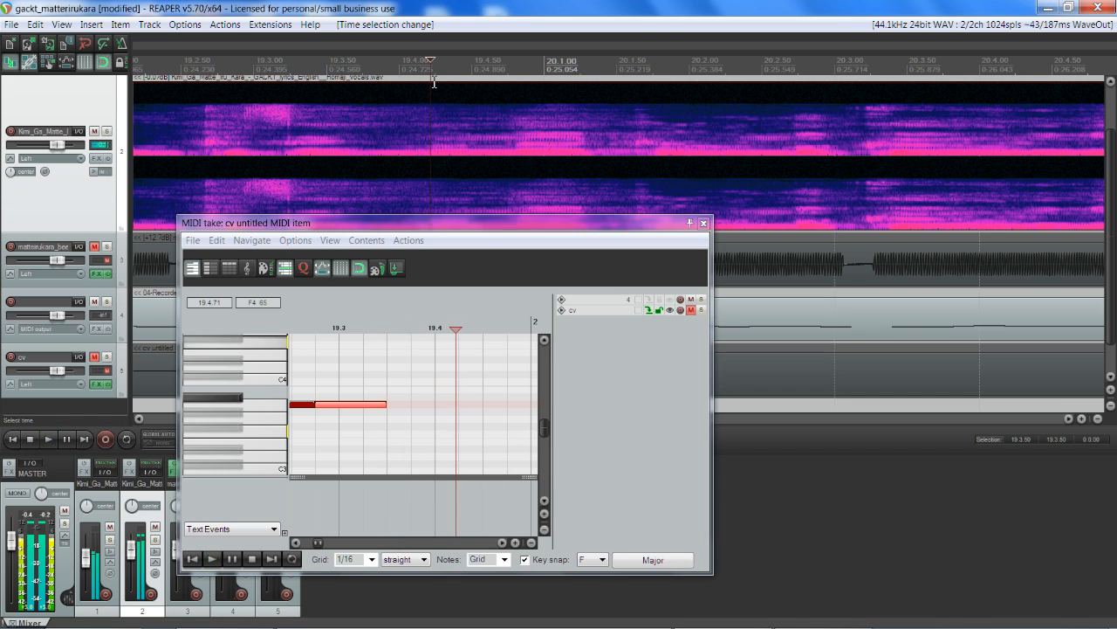
mouse_move(389, 407)
left_mouse_down()
mouse_move(460, 416)
mouse_move(450, 406)
left_mouse_up()
Listen to the vocal from 19.3.50, 19.4.25 and about 19.4.80 to search for the next onset.
key("space")
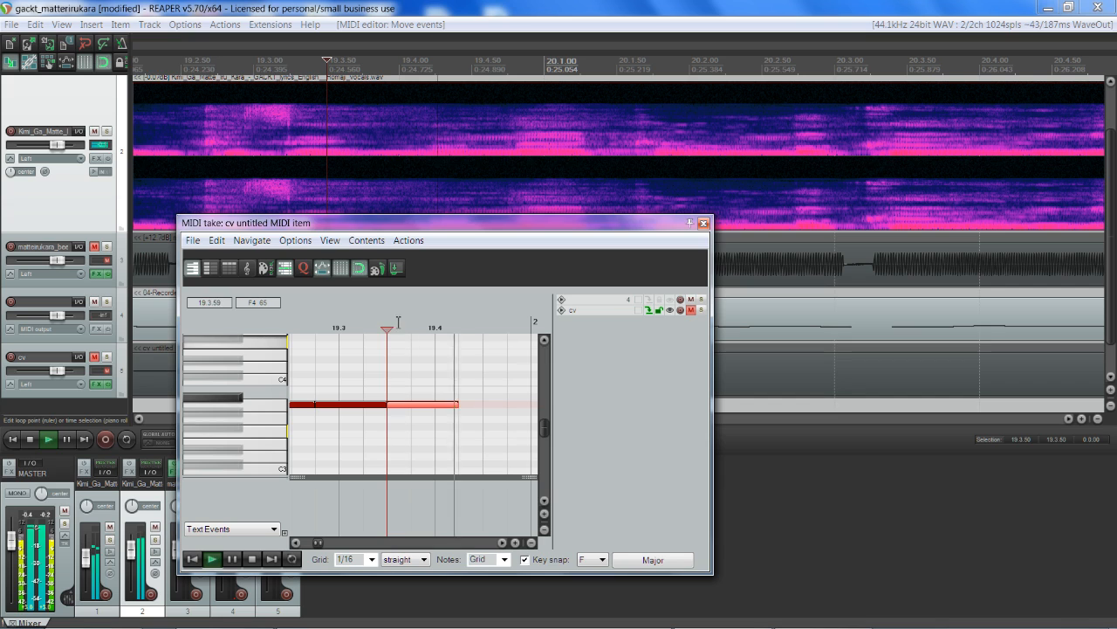
key("space")
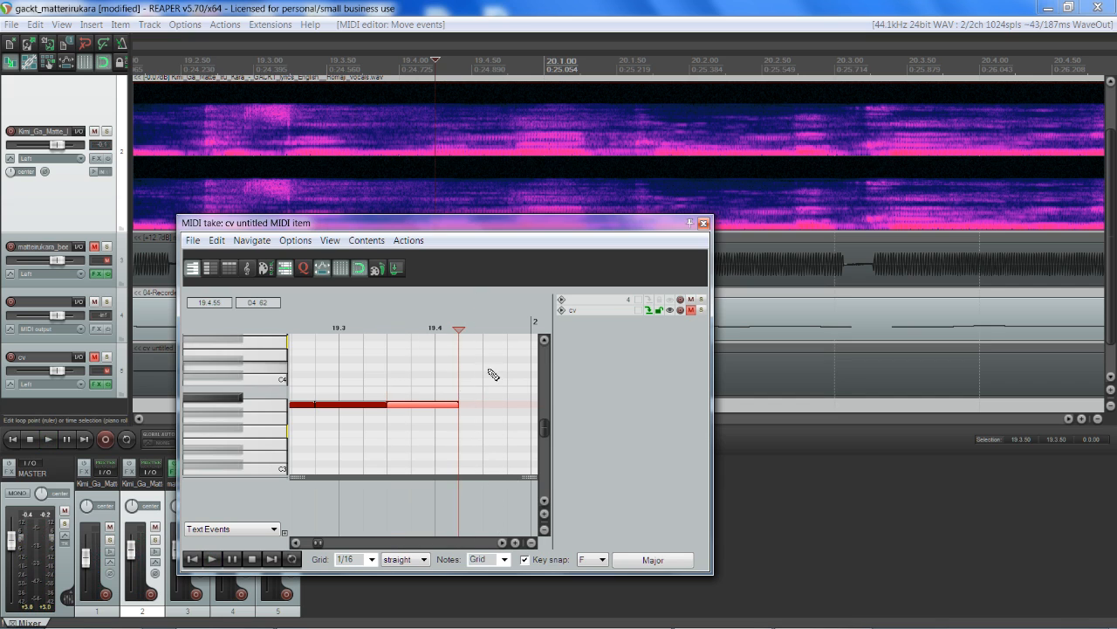
key("space")
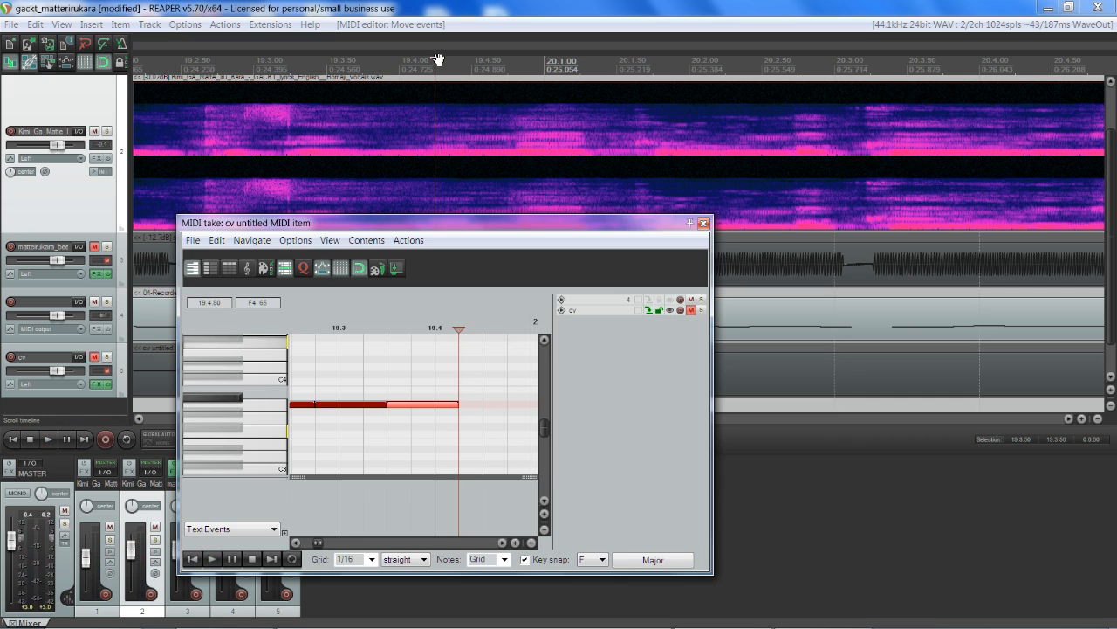
left_click_drag(440, 60, 517, 64)
key("space")
key("space")
key("space")
key("space")
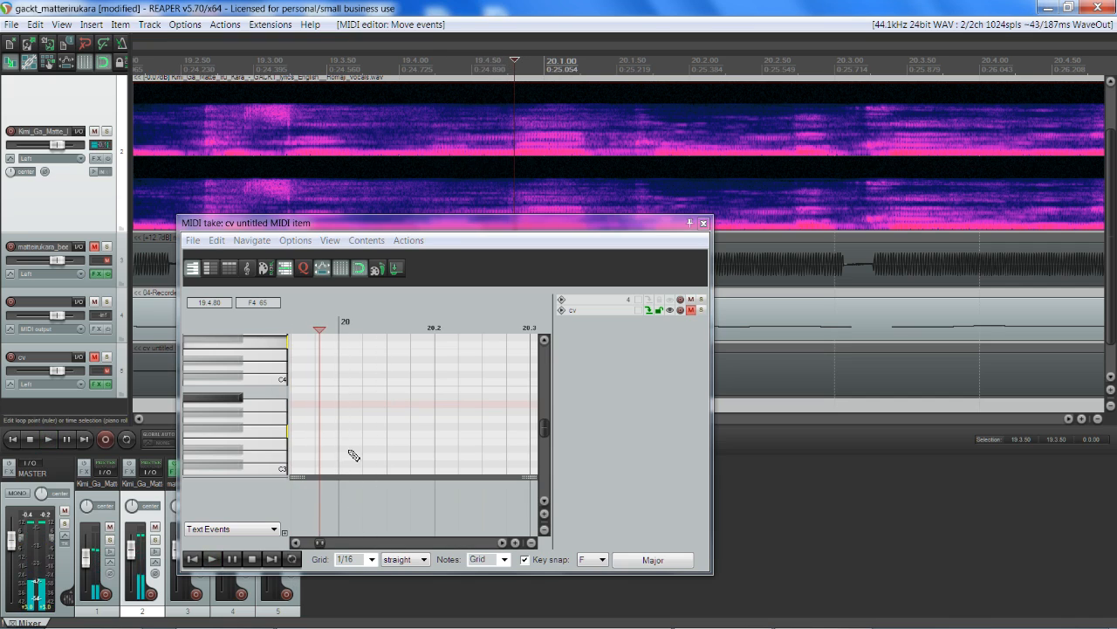
Return to the last A3 note in the piano roll and add another A3 note from 19.4.25 to 19.4.75.
left_click(296, 543)
left_click(296, 543)
left_click(296, 543)
left_click(296, 543)
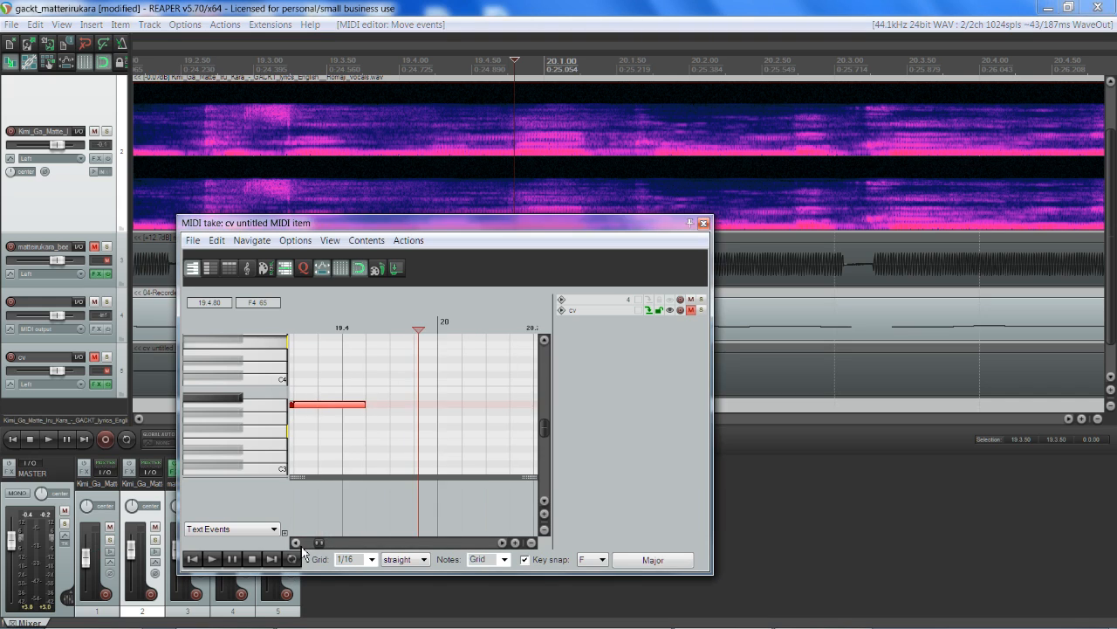
left_click(296, 543)
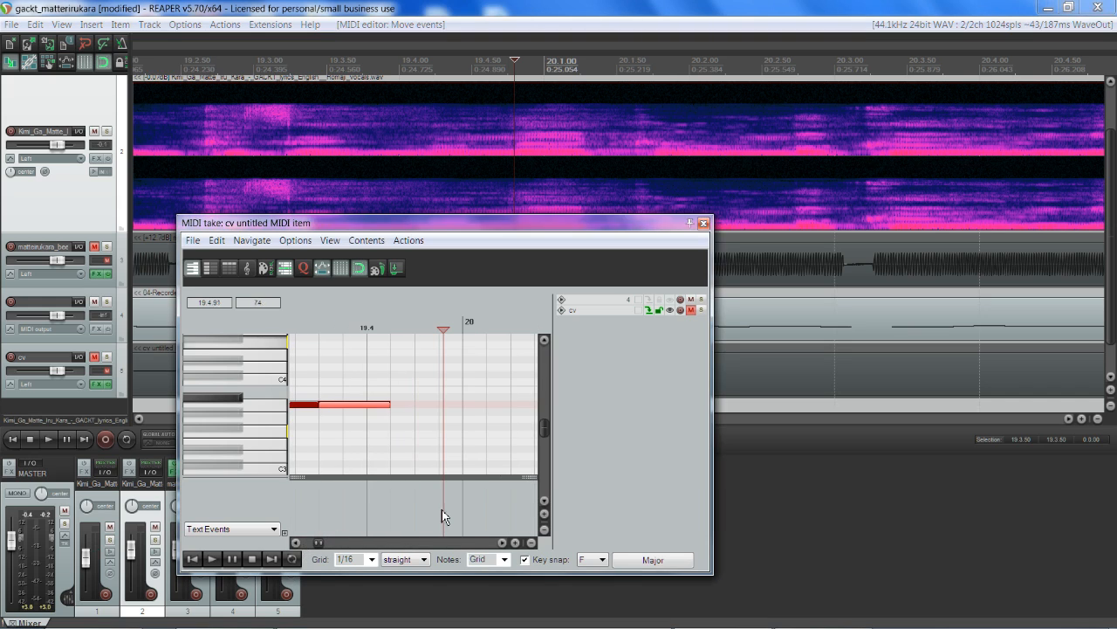
left_click(402, 403)
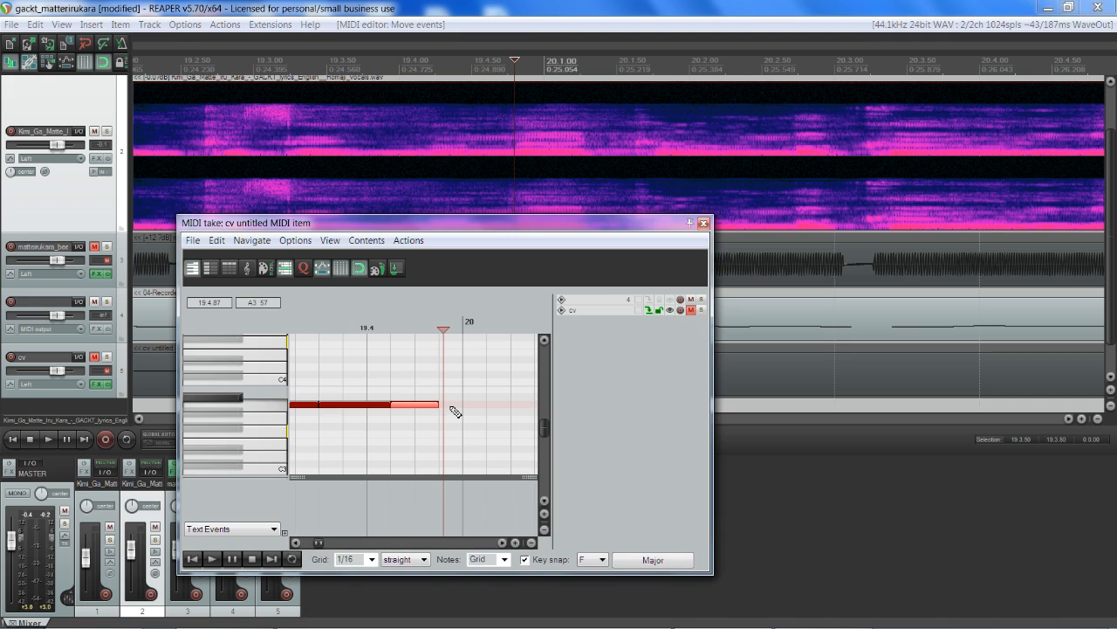
Listen to the vocal from 20.1.00 and about 20.1.30, and compare it with the end of the last A3 note.
left_click(512, 98)
key("space")
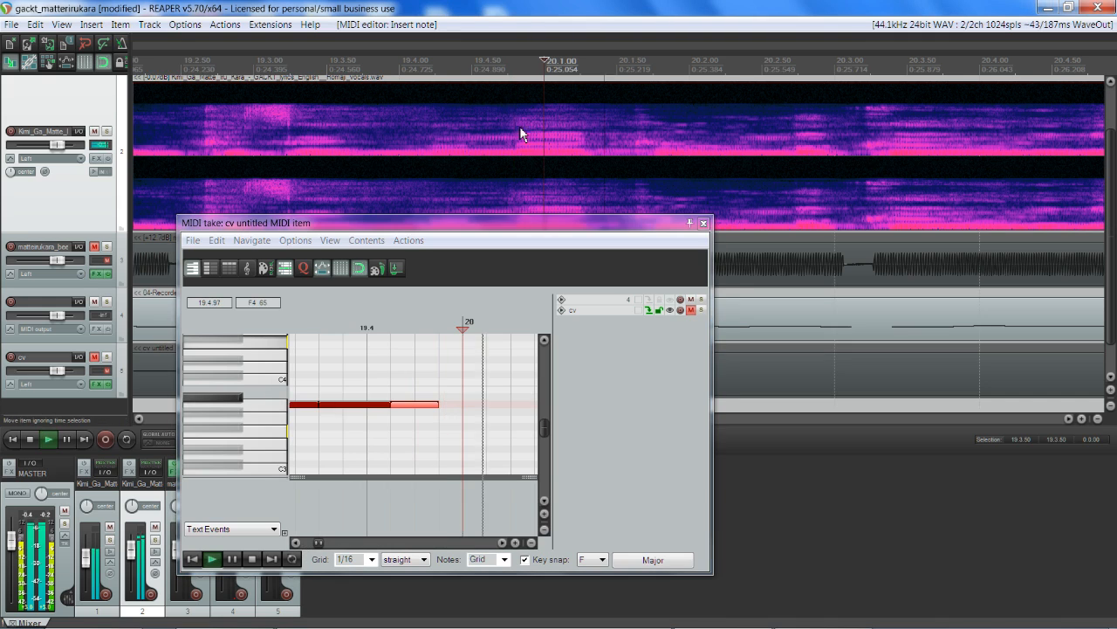
key("space")
key("space")
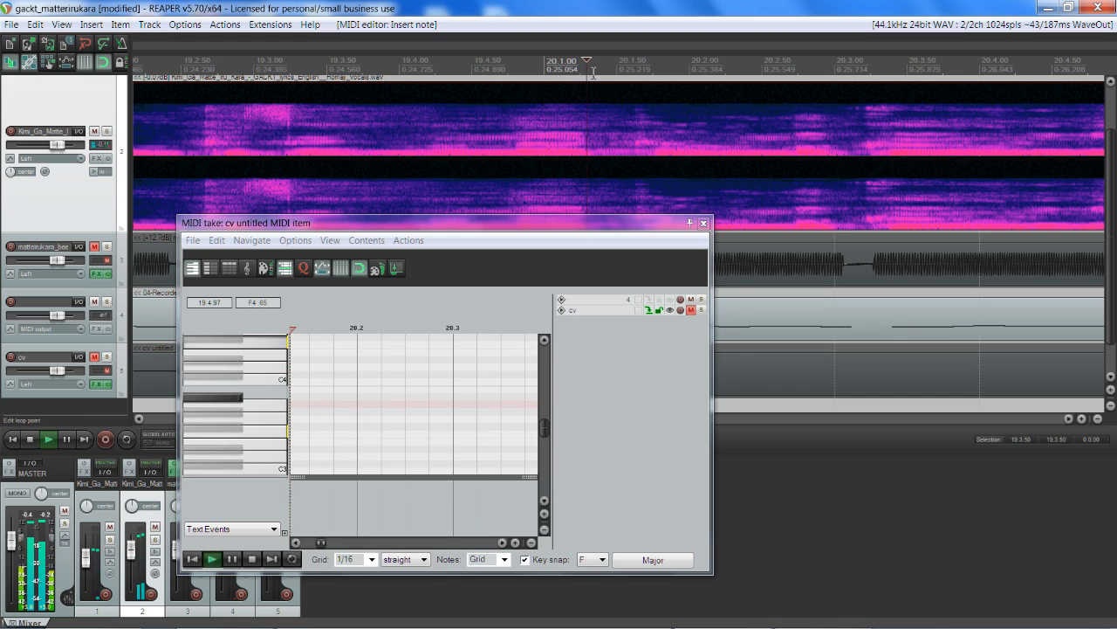
scroll(367, 393, "down", 4)
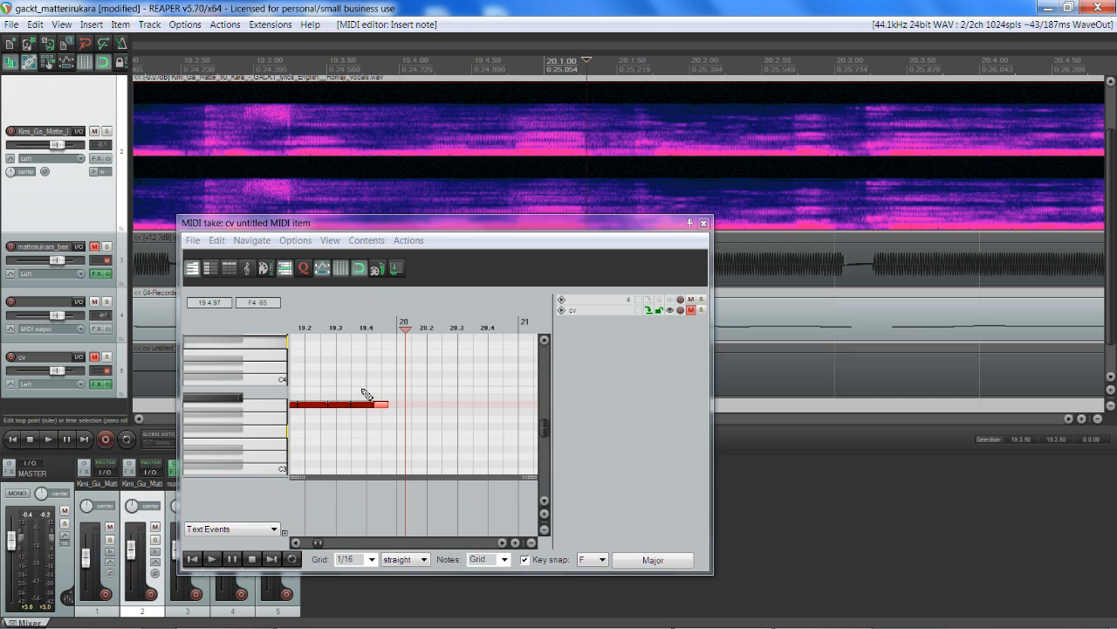
key("space")
key("space")
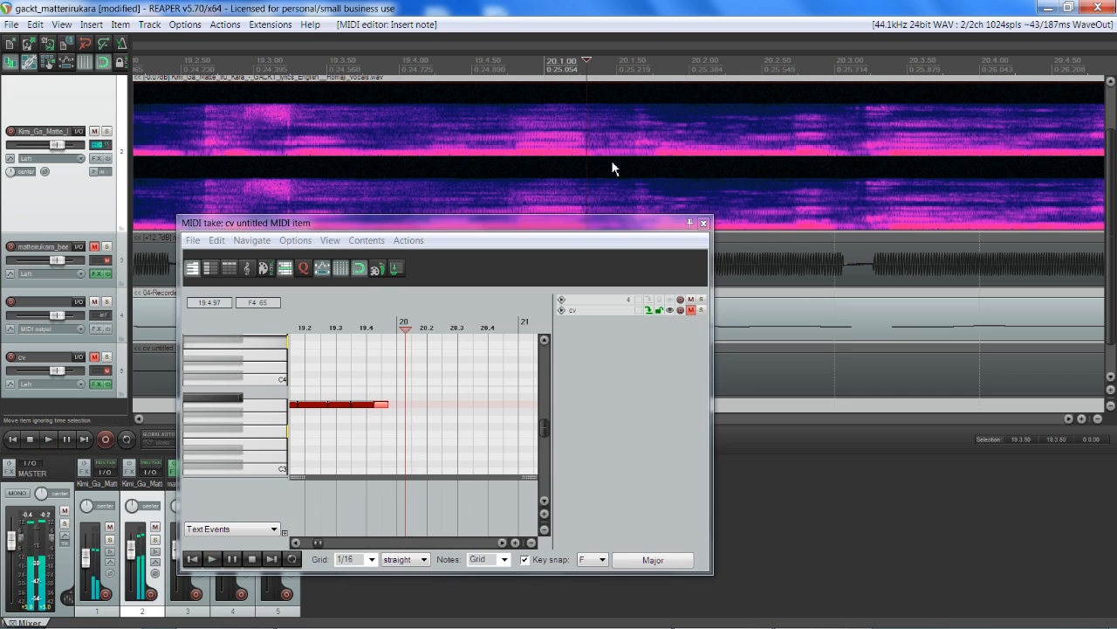
mouse_move(712, 627)
left_click(821, 623)
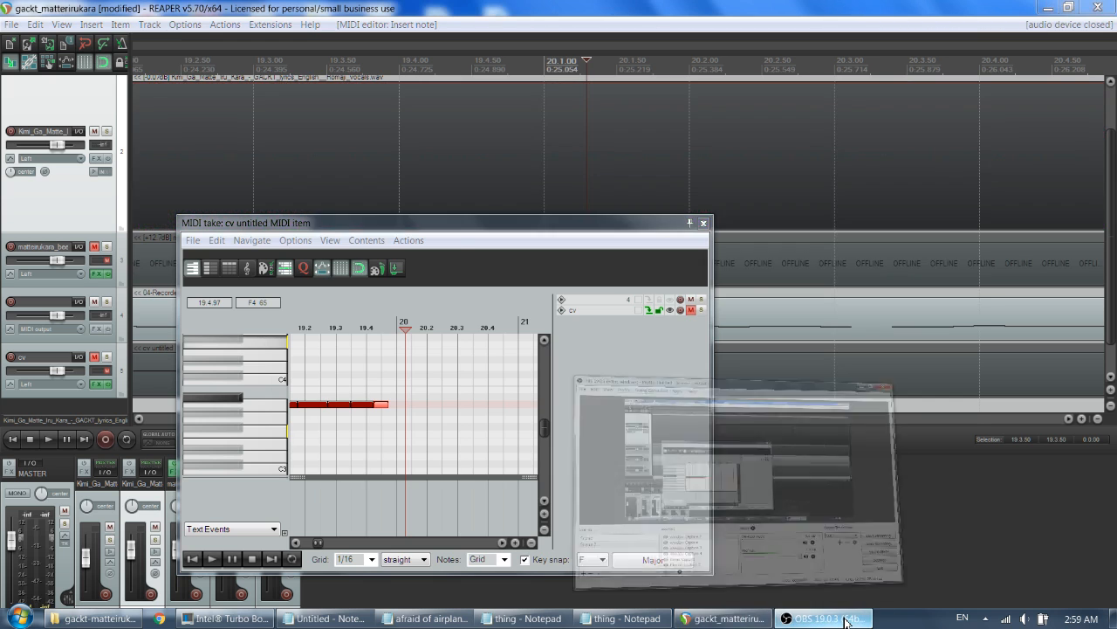
left_click(831, 591)
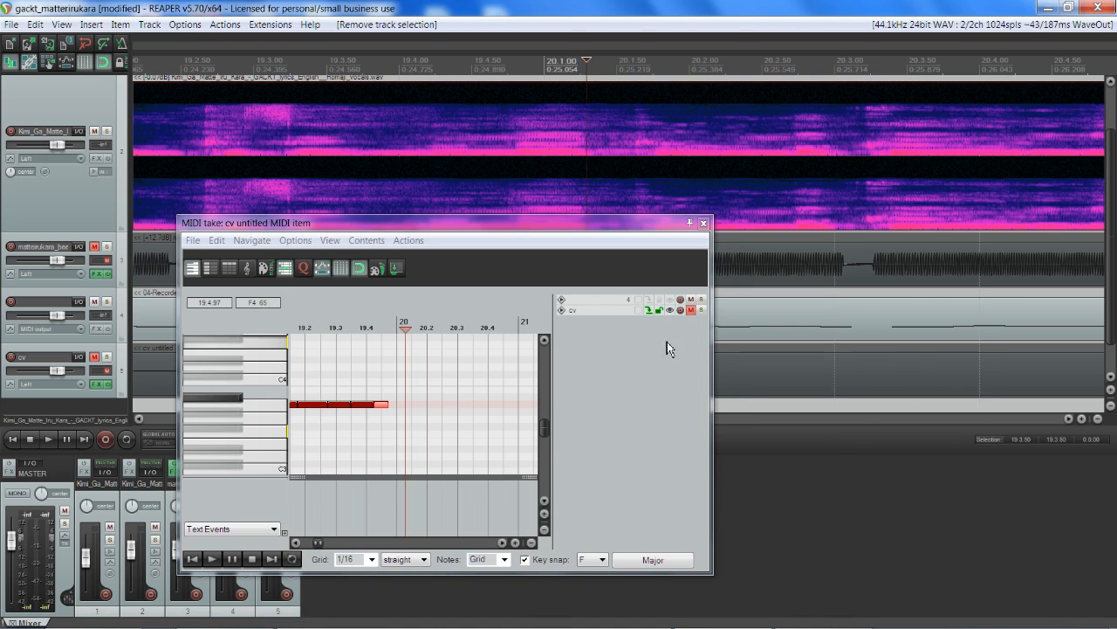
Listen from 20.1.00, reposition the MIDI editor, and display track 4's notes behind the cv notes around measures 19 and 20.
key("space")
key("space")
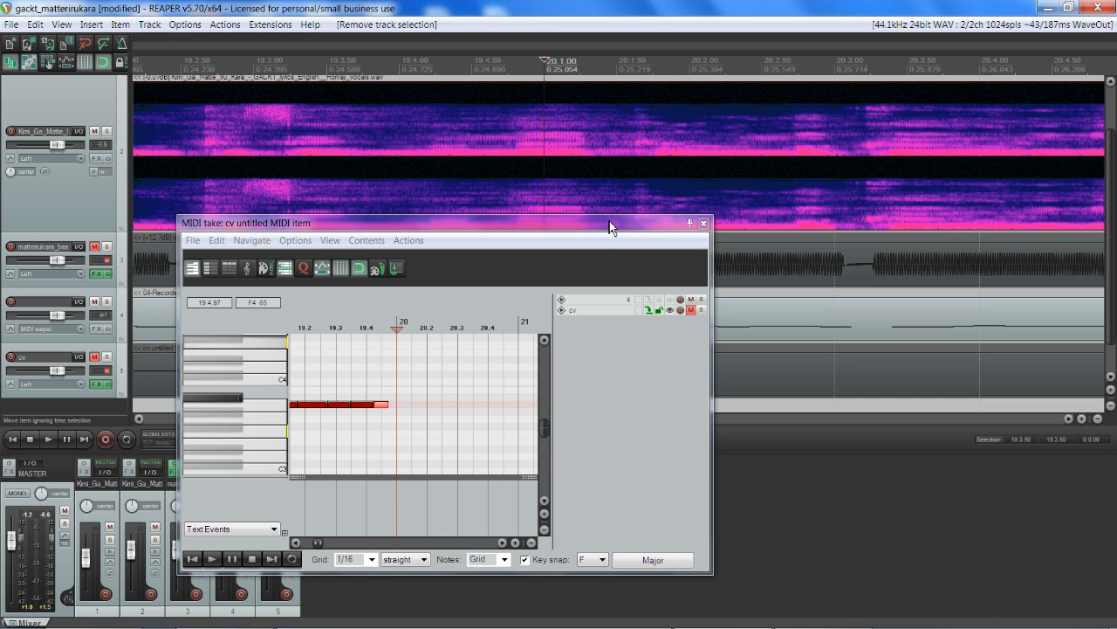
left_click_drag(489, 226, 640, 200)
scroll(529, 419, "up", 2)
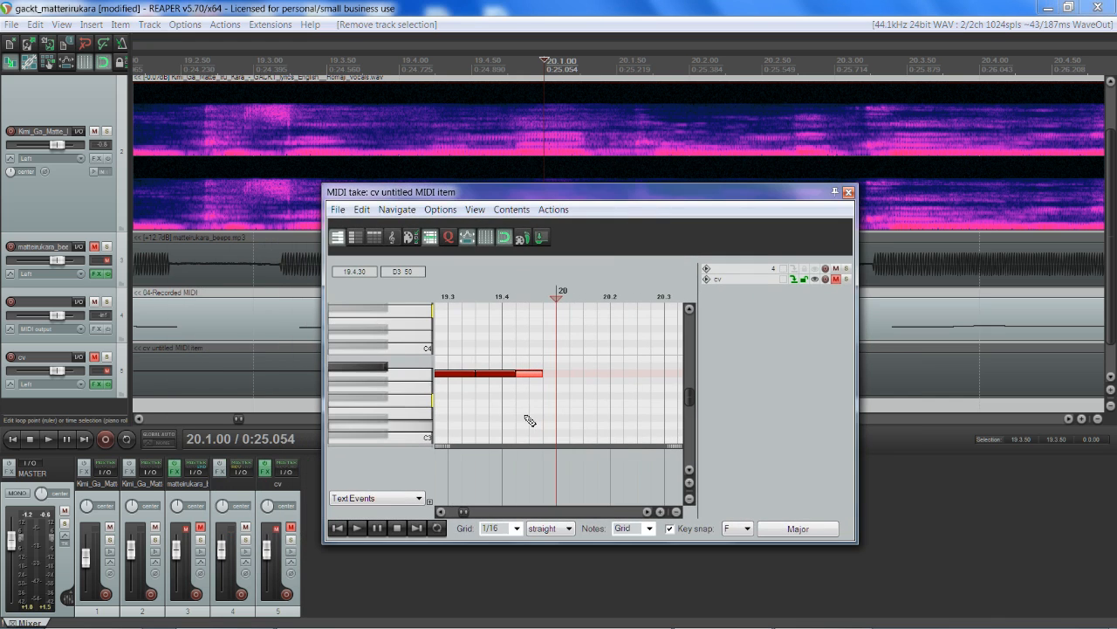
left_click_drag(466, 517, 459, 521)
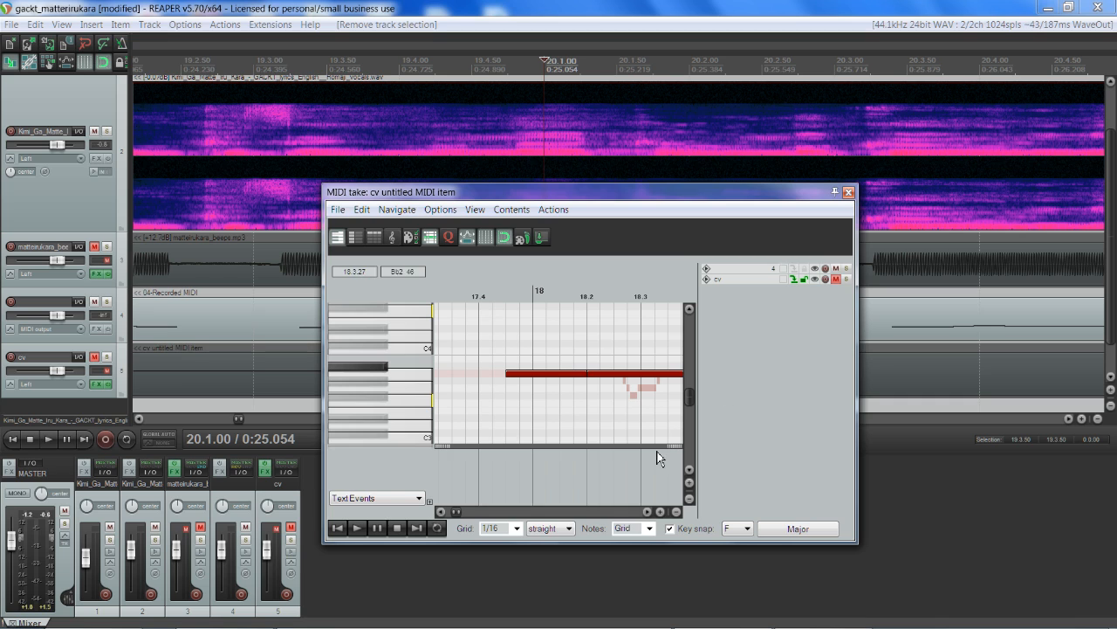
left_click(650, 514)
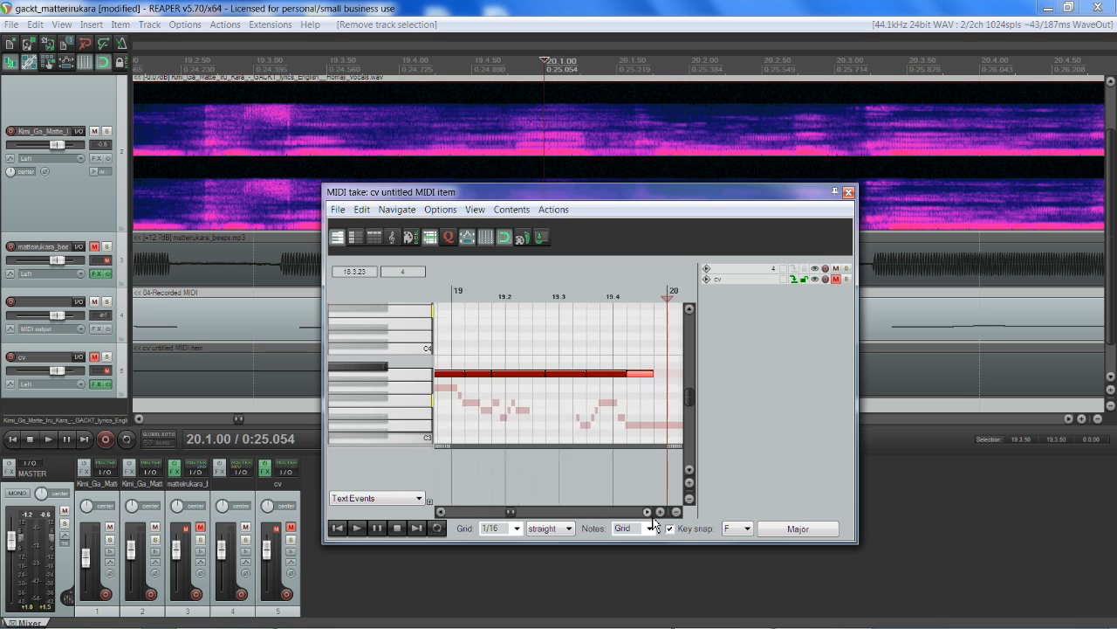
left_click(649, 513)
scroll(609, 451, "down", 2)
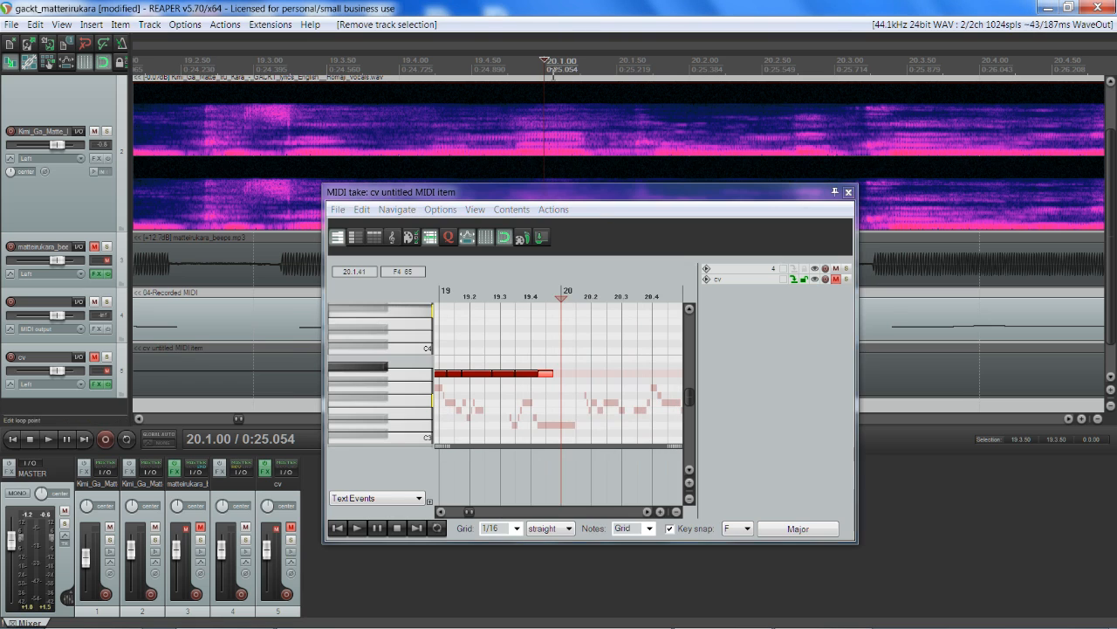
Replay the vocal from 20.1.00 and inspect the spectrogram closely around that point.
key("space")
key("space")
key("space")
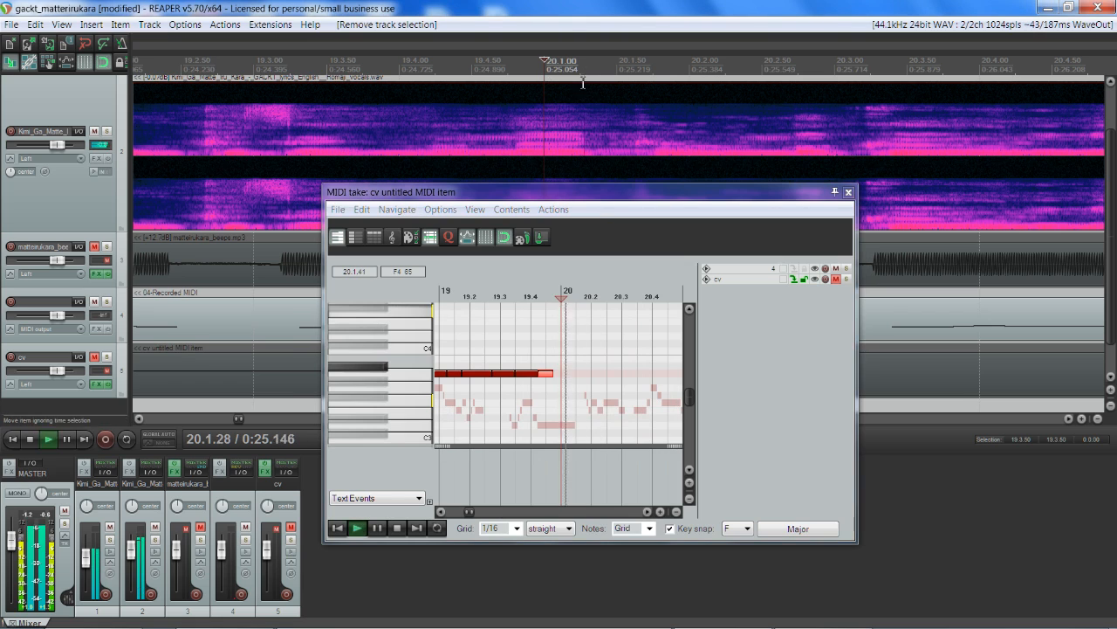
key("space")
scroll(575, 142, "up", 2)
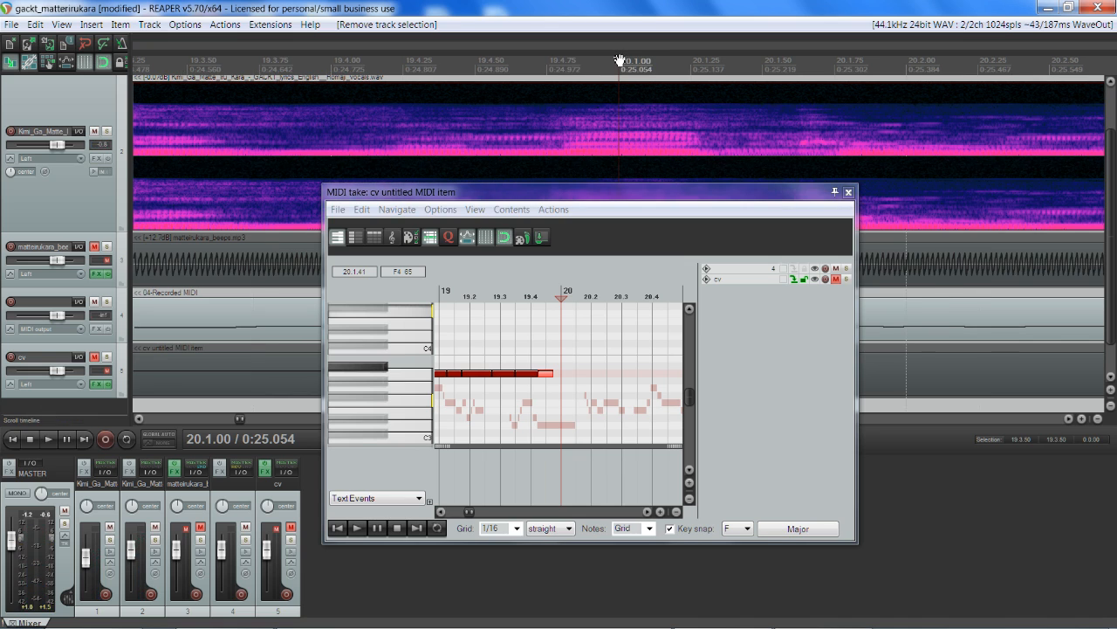
Move the playback position to about 19.4.80 and add an A3 note from 19.4.75 to 20.1.00.
left_click_drag(619, 61, 561, 64)
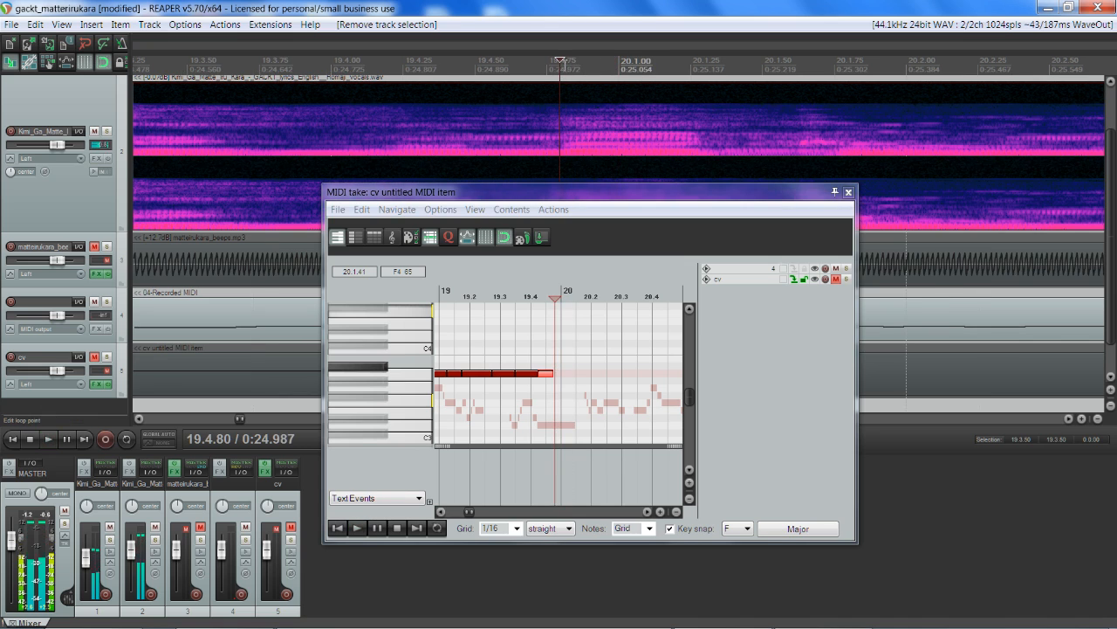
scroll(581, 329, "up", 4)
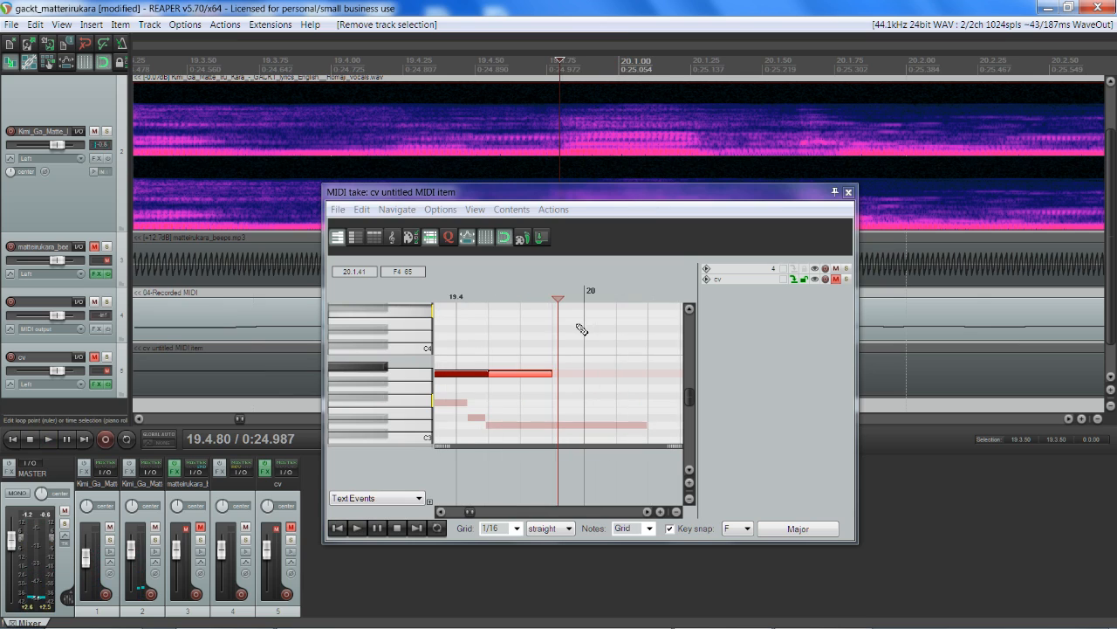
left_click(568, 374)
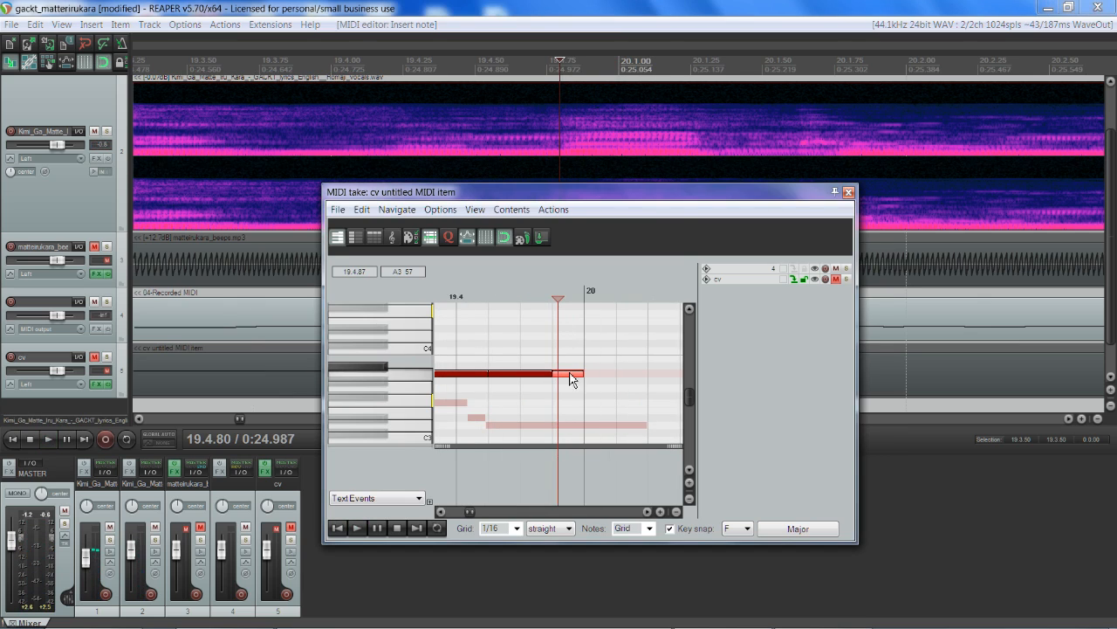
Listen from about 19.4.80 and 20.1.77, and extend the last A3 note to 20.1.75.
key("space")
key("space")
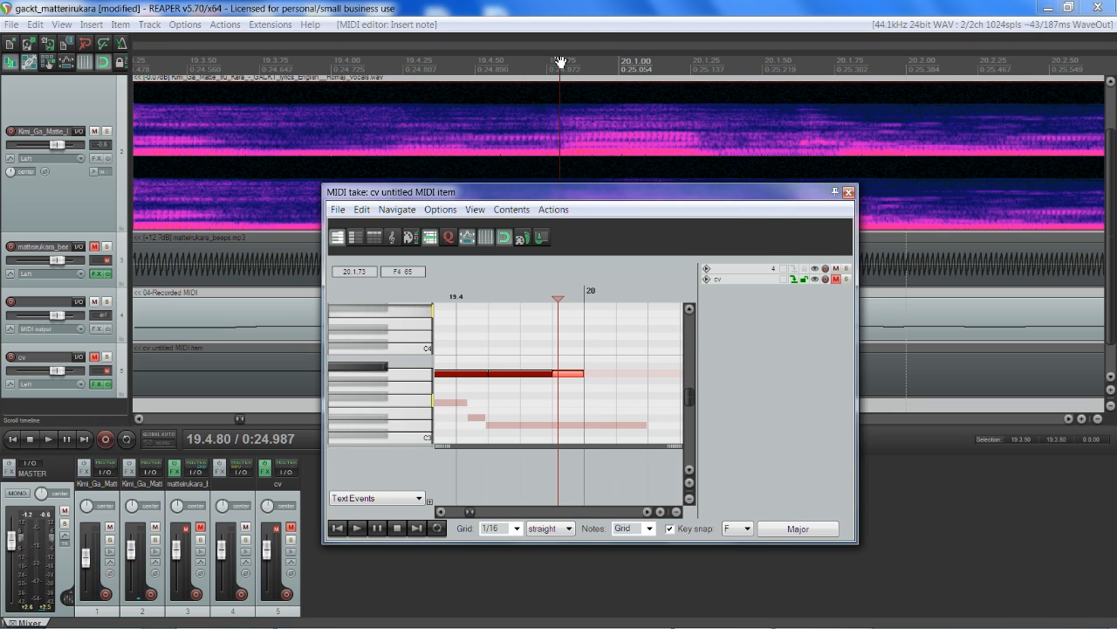
left_click_drag(560, 62, 841, 64)
key("space")
key("space")
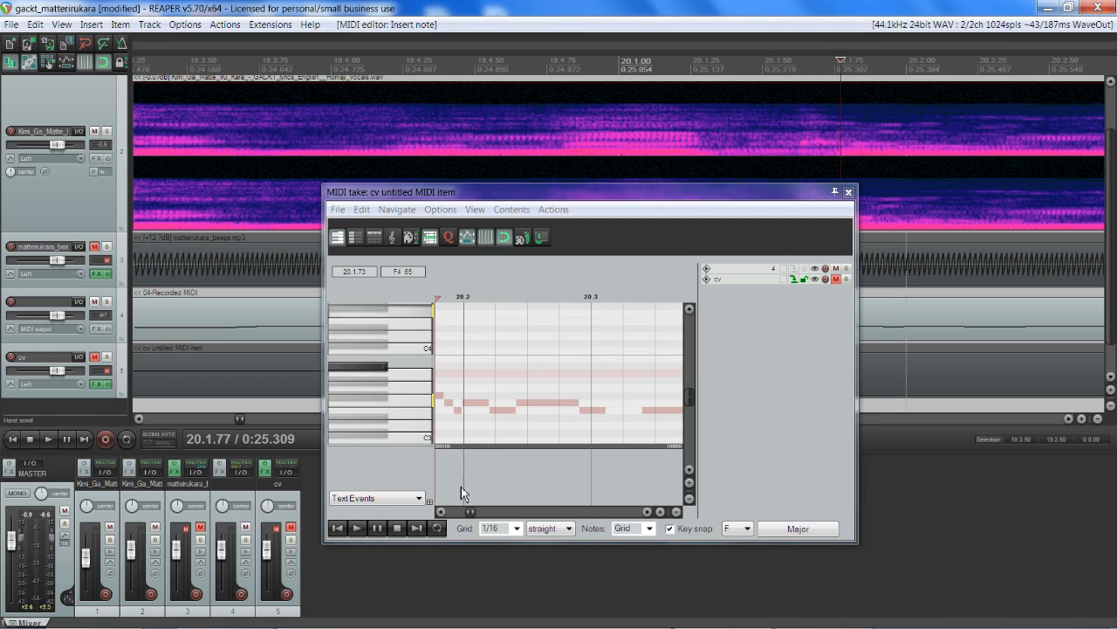
left_click_drag(438, 375, 509, 375)
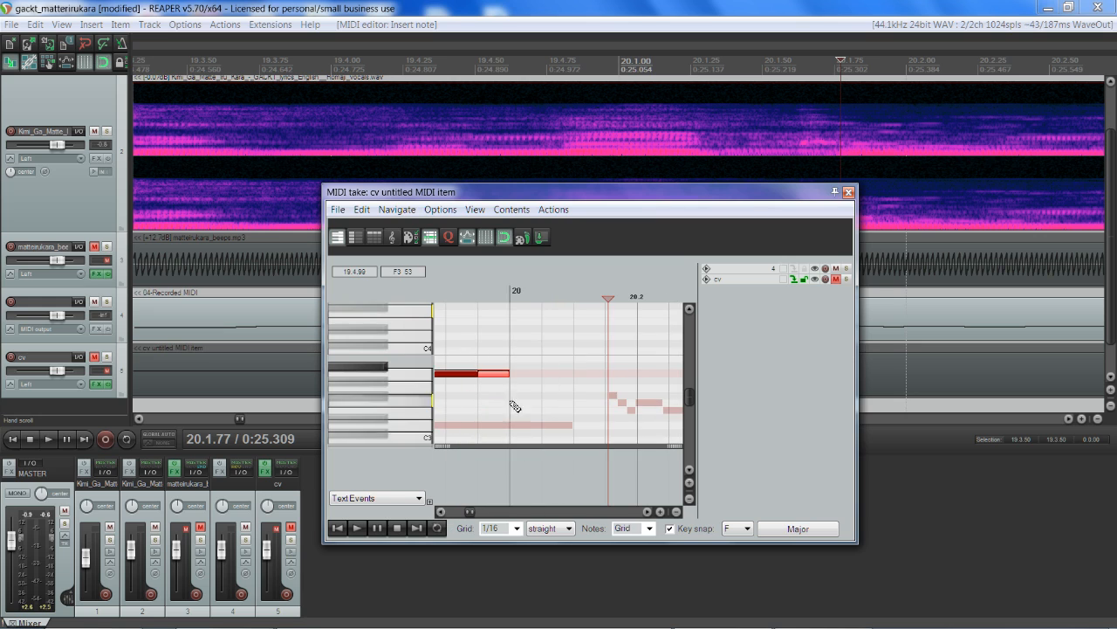
Check the extended A3 note's timing by listening to the vocal from 19.4.75 and 20.1.75.
left_click(486, 291)
key("space")
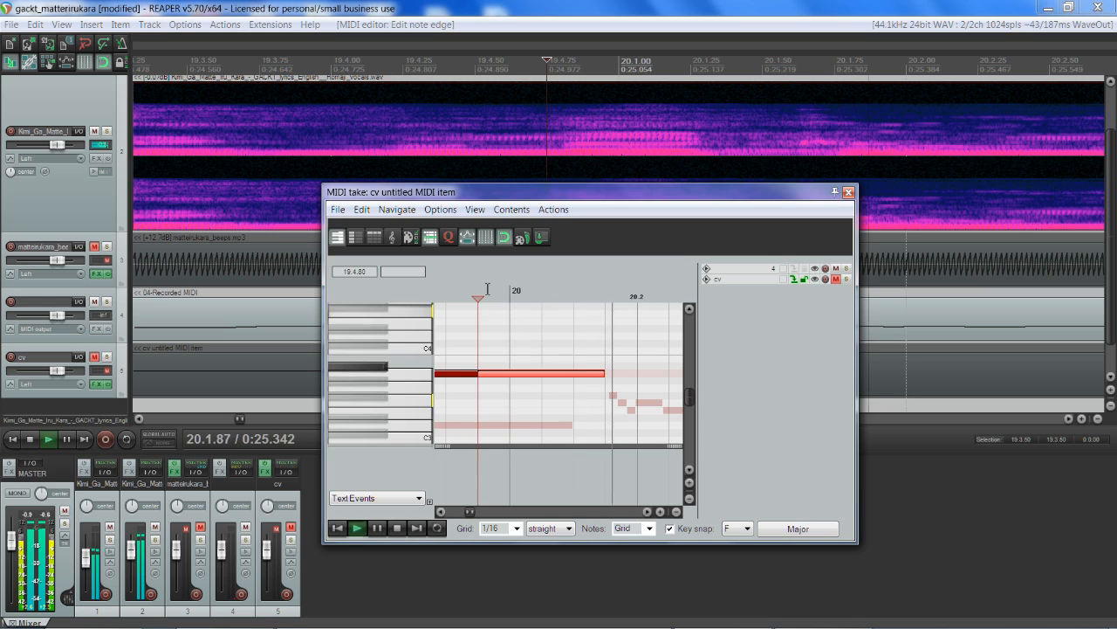
key("space")
key("space")
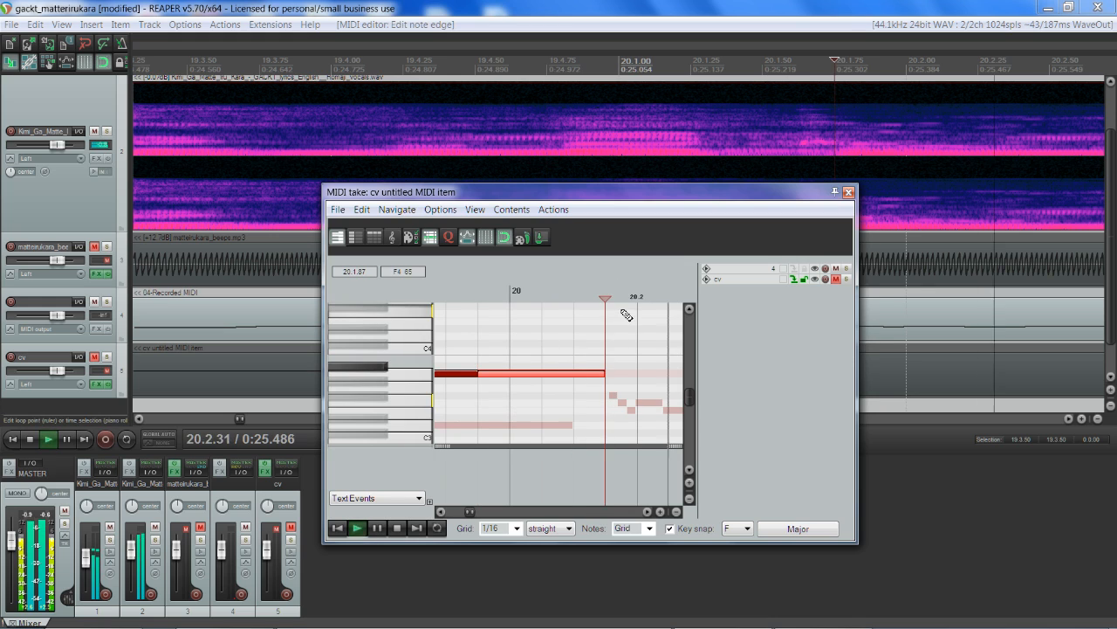
scroll(625, 308, "down", 3)
key("space")
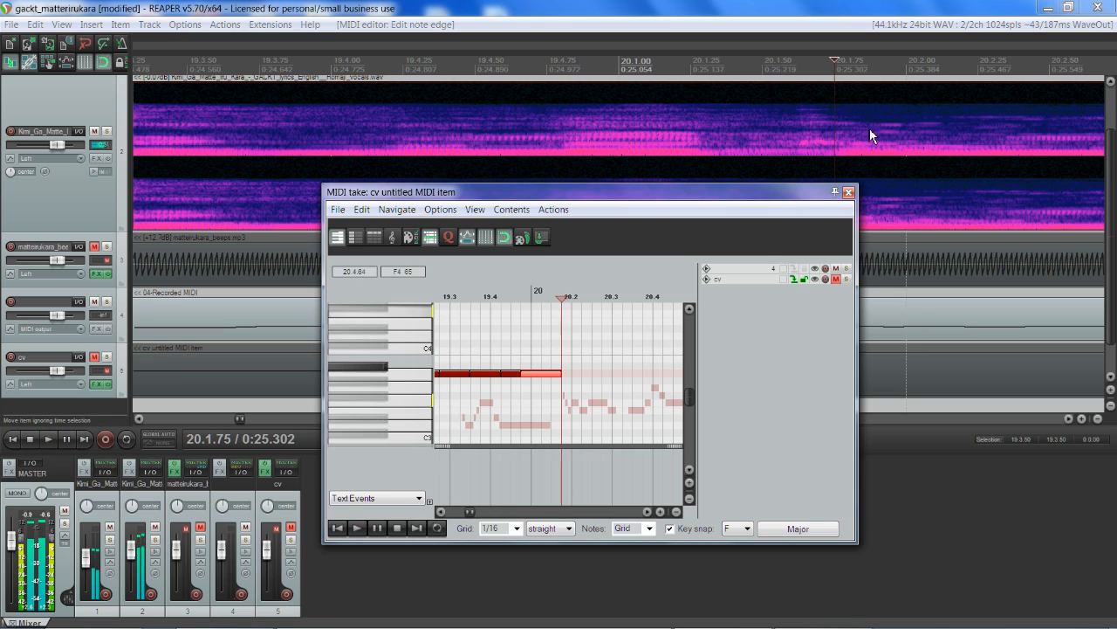
Move the playback position to about 20.2.46 and add an A3 note from 20.1.75 to 20.2.50.
left_click_drag(837, 60, 1007, 70)
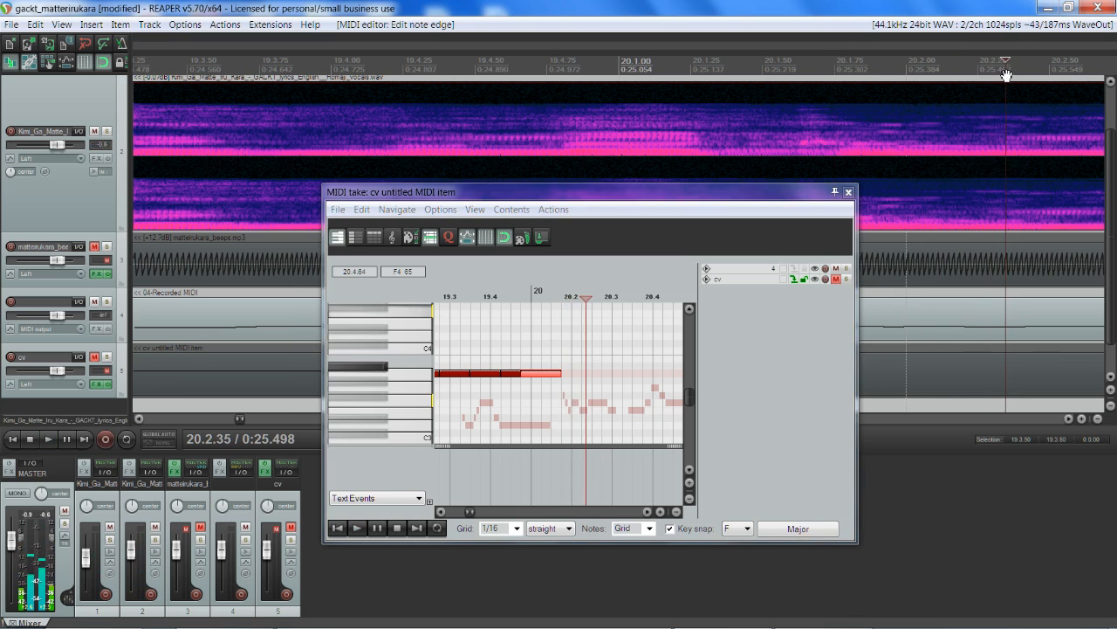
scroll(946, 113, "down", 3)
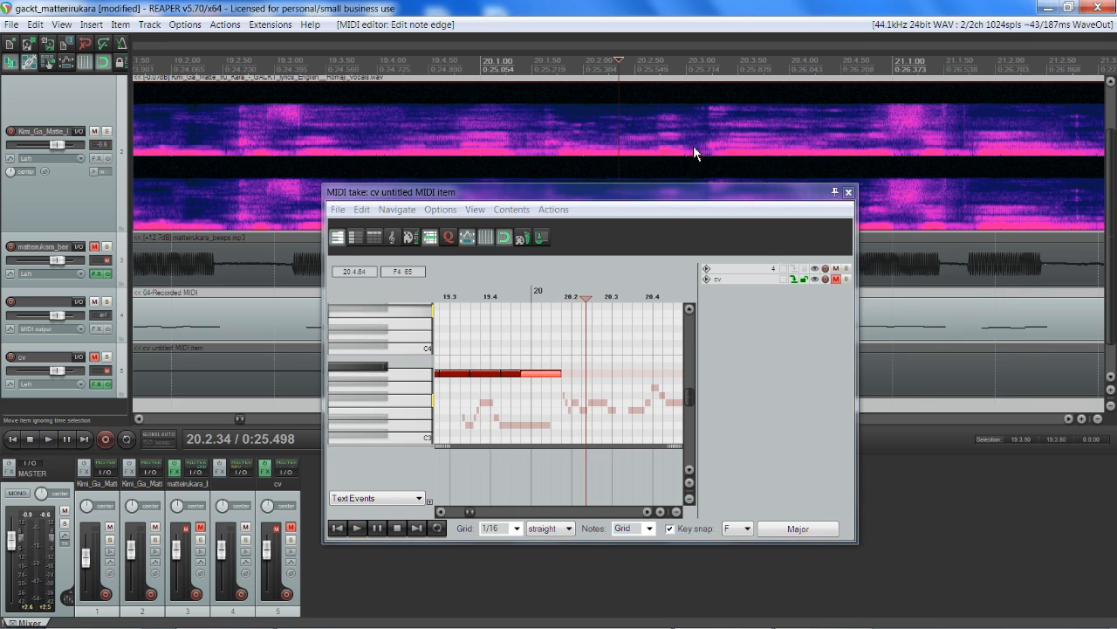
scroll(694, 145, "up", 3)
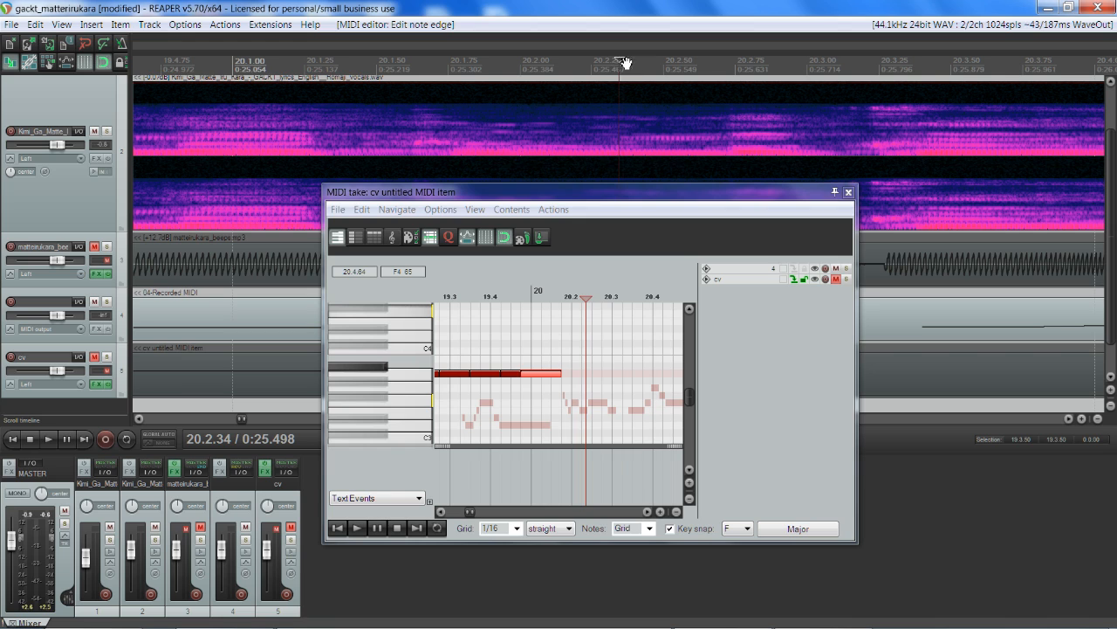
mouse_move(624, 63)
left_mouse_down()
mouse_move(738, 63)
mouse_move(640, 63)
left_mouse_up()
scroll(596, 364, "up", 4)
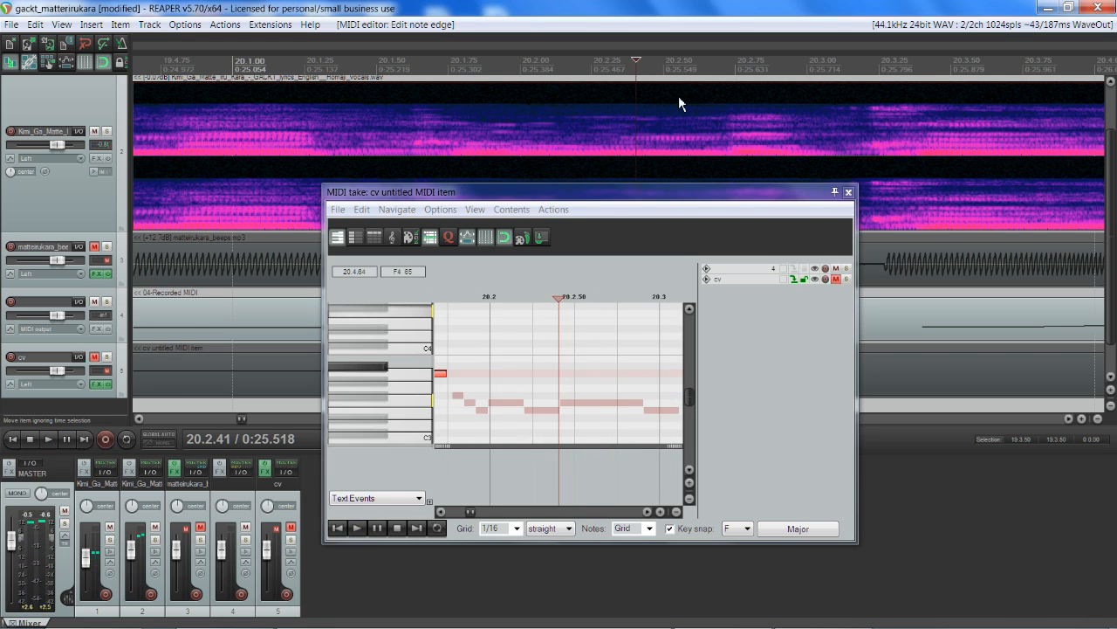
left_click_drag(638, 61, 649, 62)
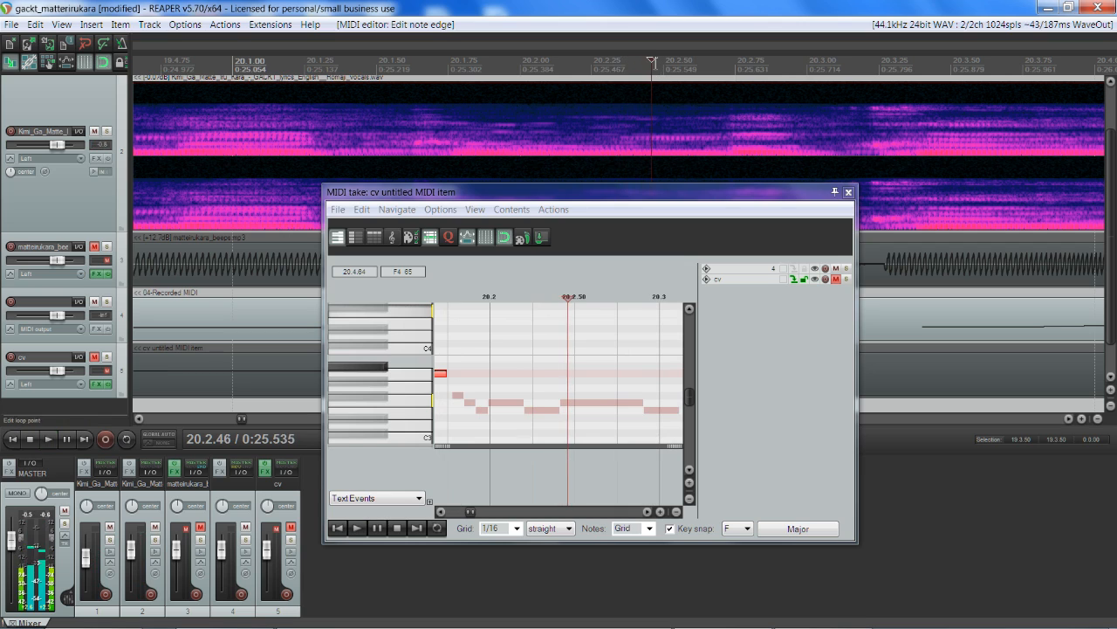
key("space")
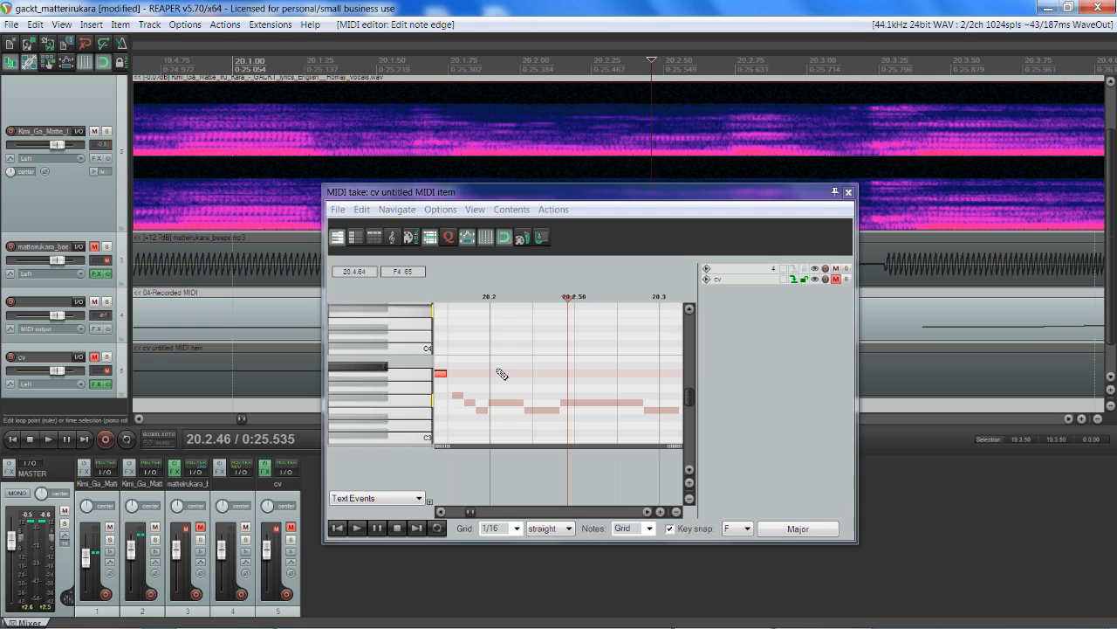
left_click_drag(446, 373, 553, 376)
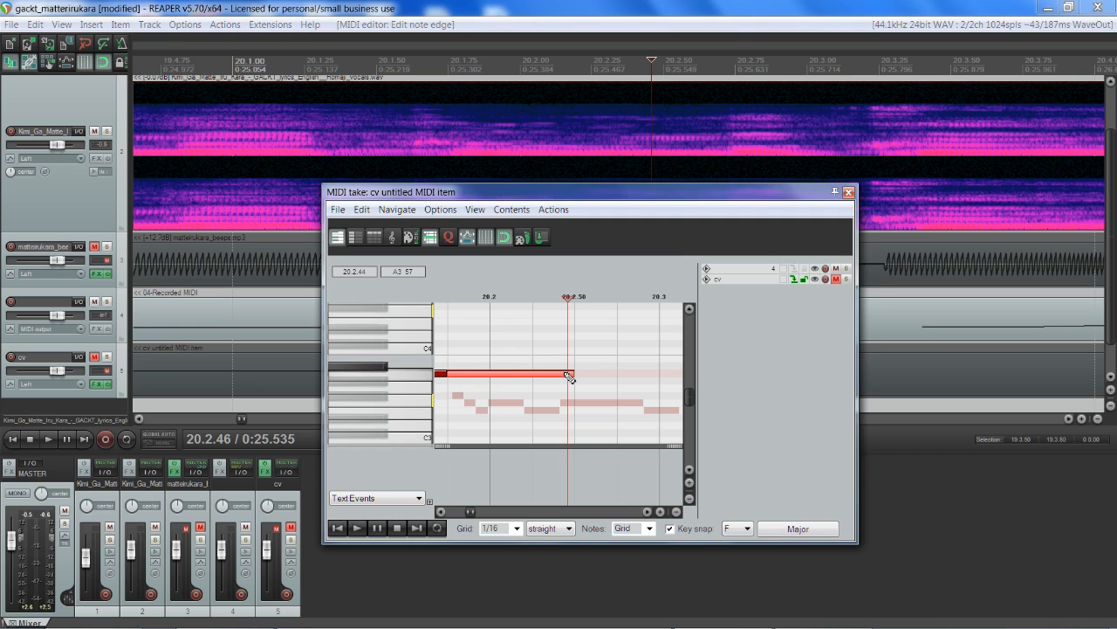
Listen to the vocal from 20.1.00 and 20.3.00 to judge where the next note ends.
scroll(480, 124, "down", 3)
left_click(460, 62)
key("space")
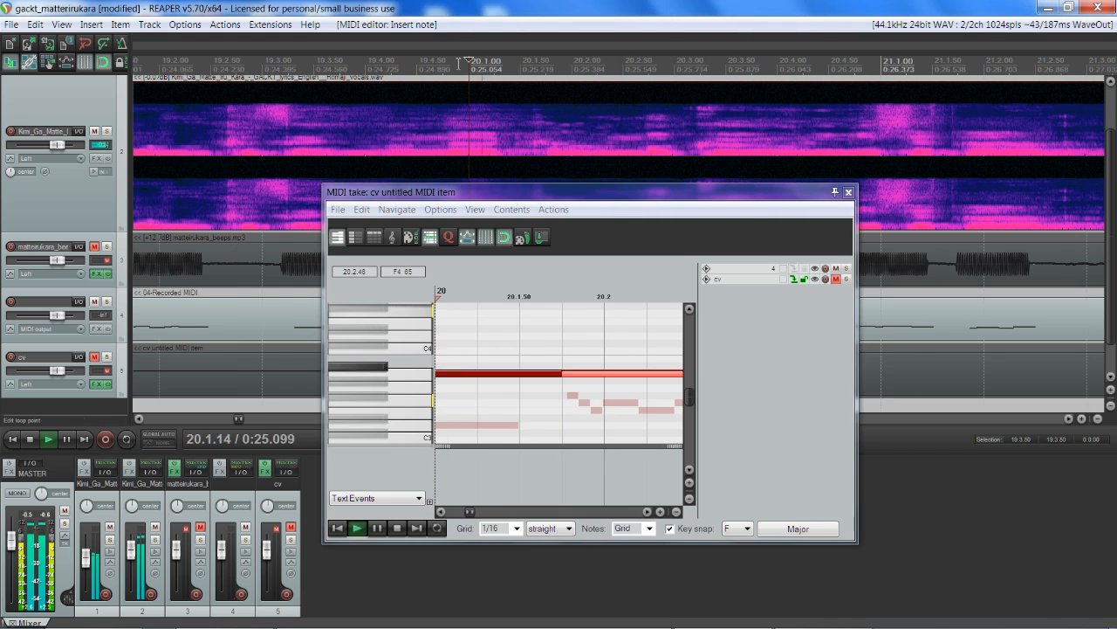
key("space")
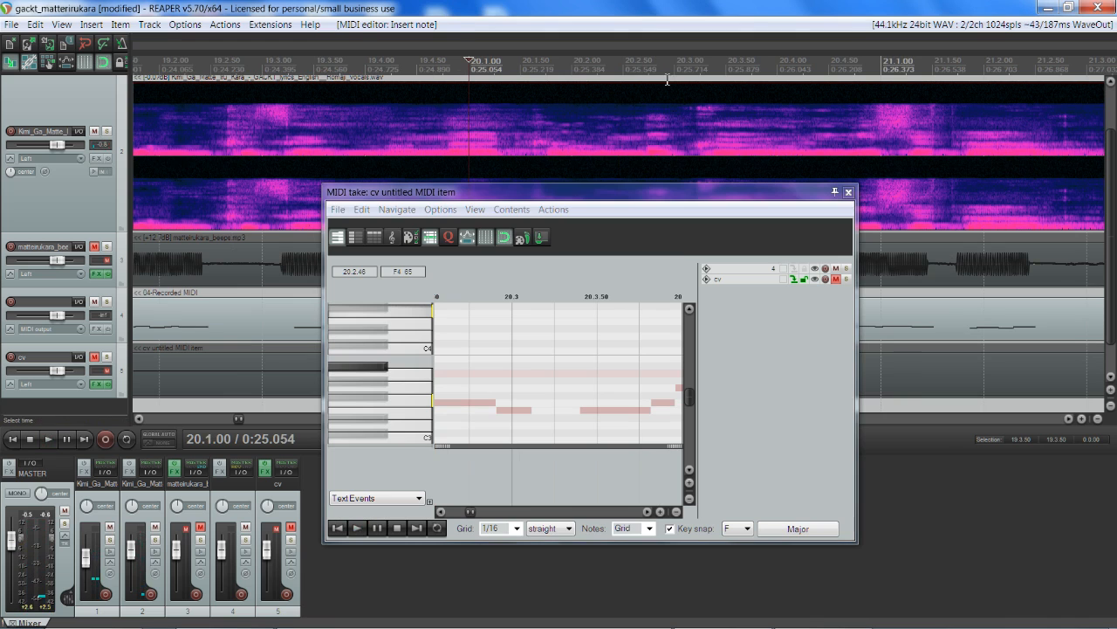
left_click(667, 79)
scroll(718, 90, "up", 2)
key("space")
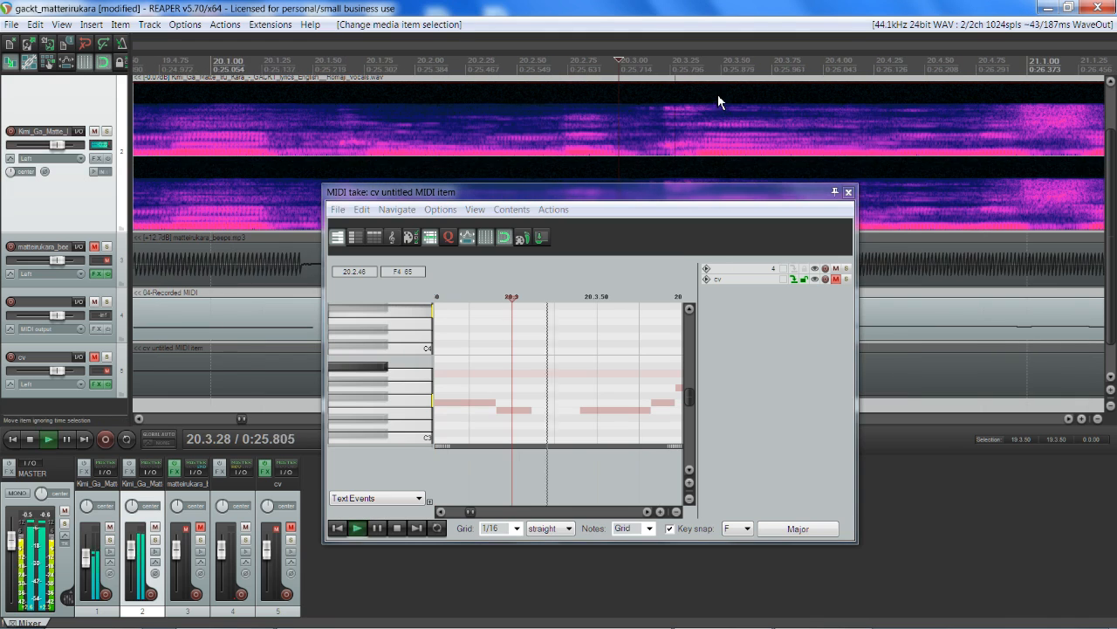
key("space")
key("space")
Move the playback position to about 20.3.41 and add an A3 note from 20.2.50 to 20.3.50.
left_click(704, 63)
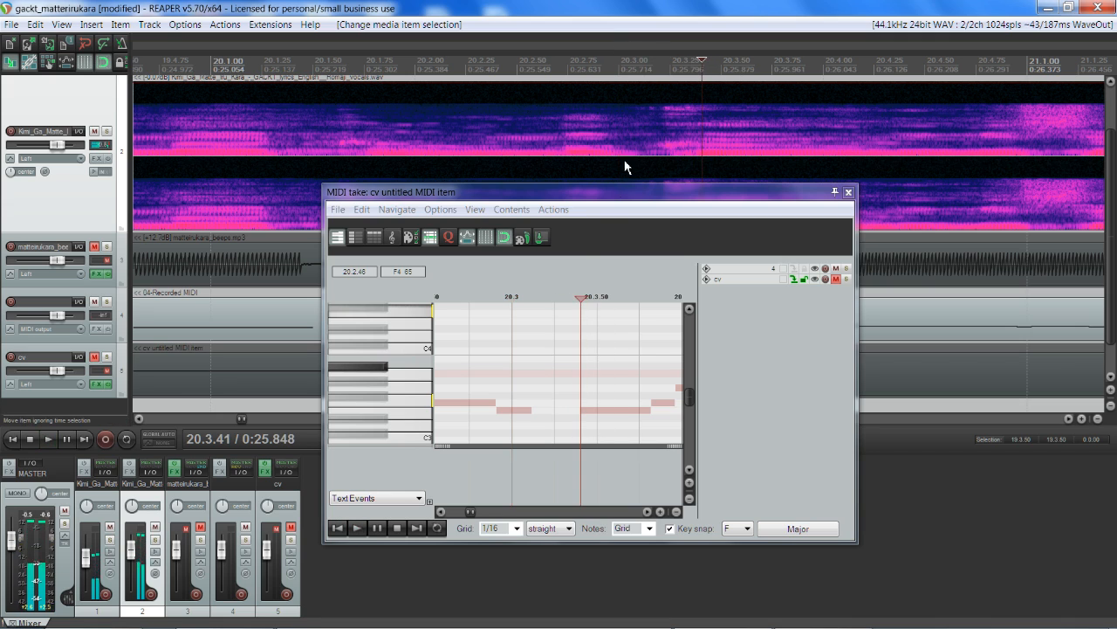
scroll(530, 395, "up", 2)
scroll(527, 391, "down", 2)
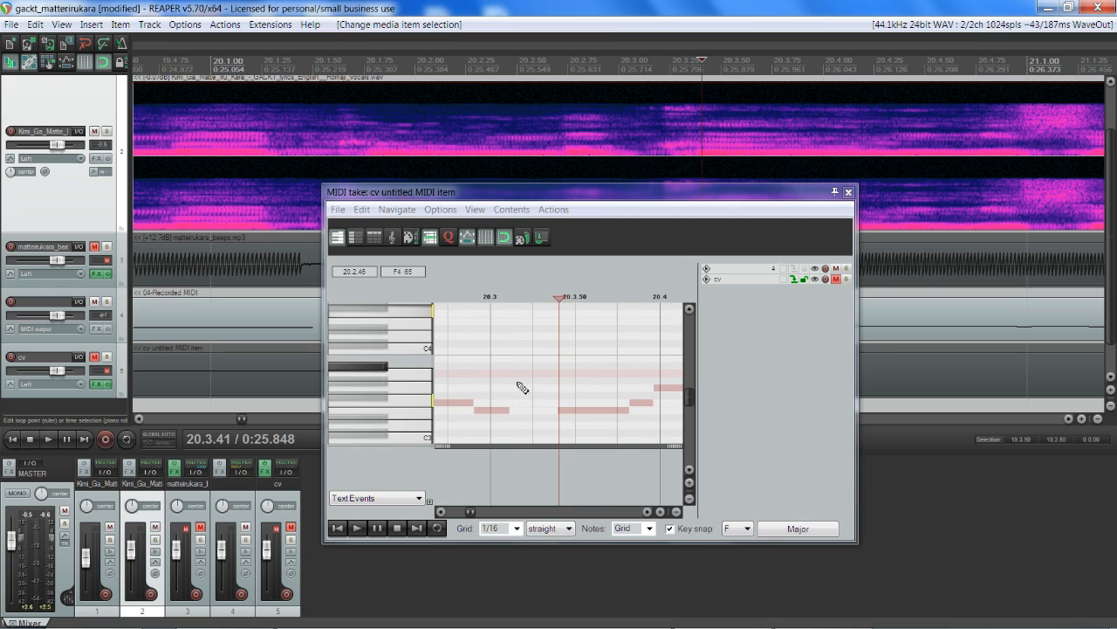
left_click_drag(439, 373, 481, 371)
left_click_drag(637, 376, 649, 382)
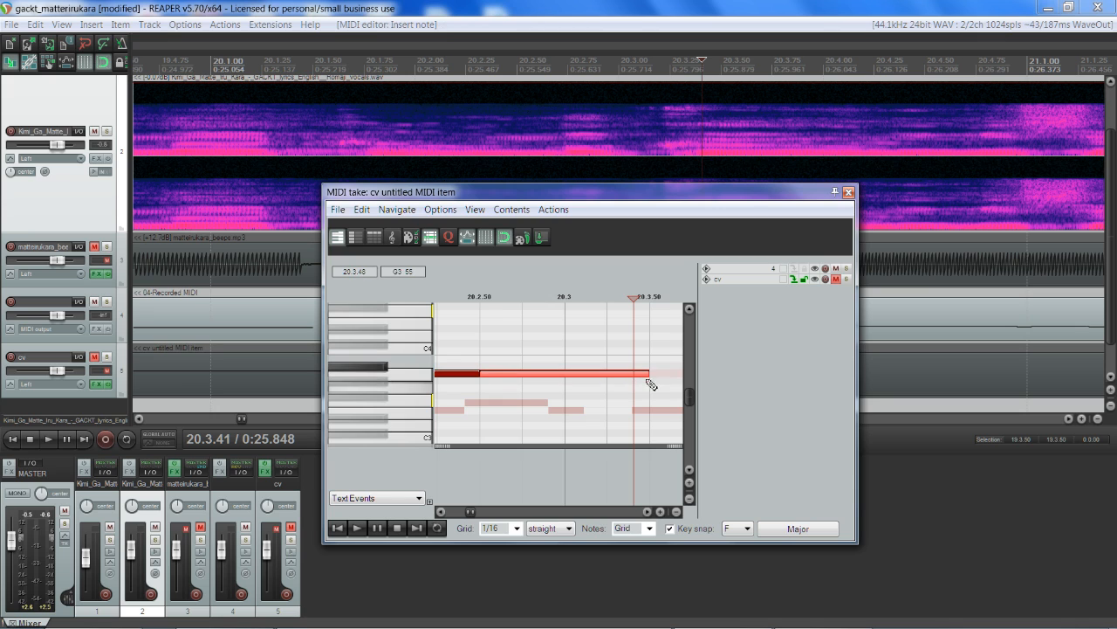
Check the new A3 note's timing by listening from about 20.3.41, 20.2.50, 20.3.25 and 20.3.50.
key("space")
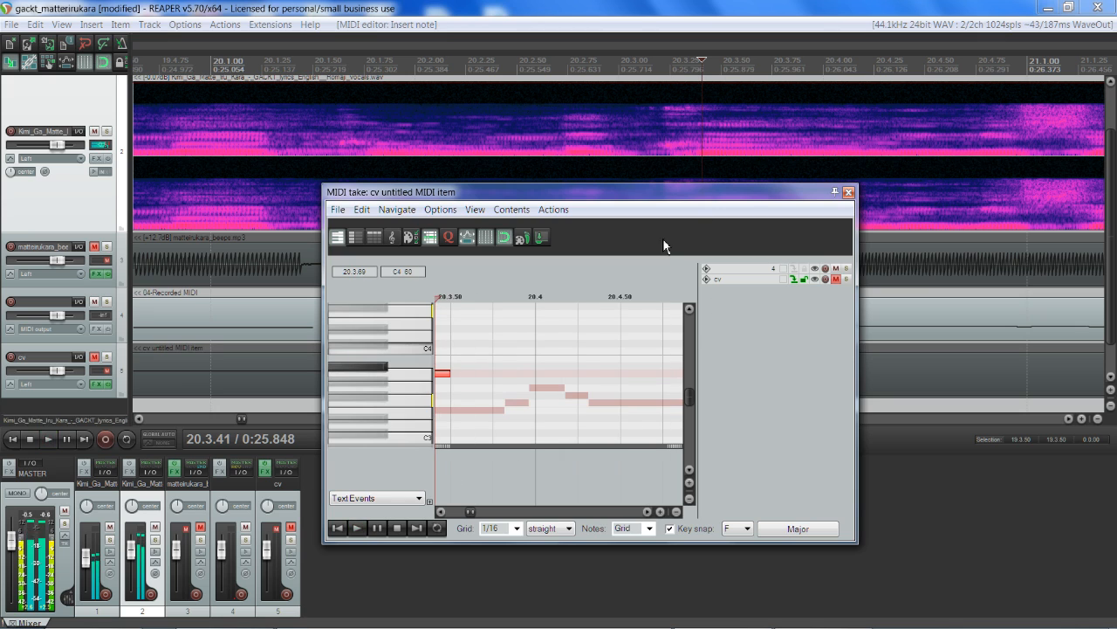
key("space")
scroll(563, 314, "down", 3)
left_click(482, 306)
key("space")
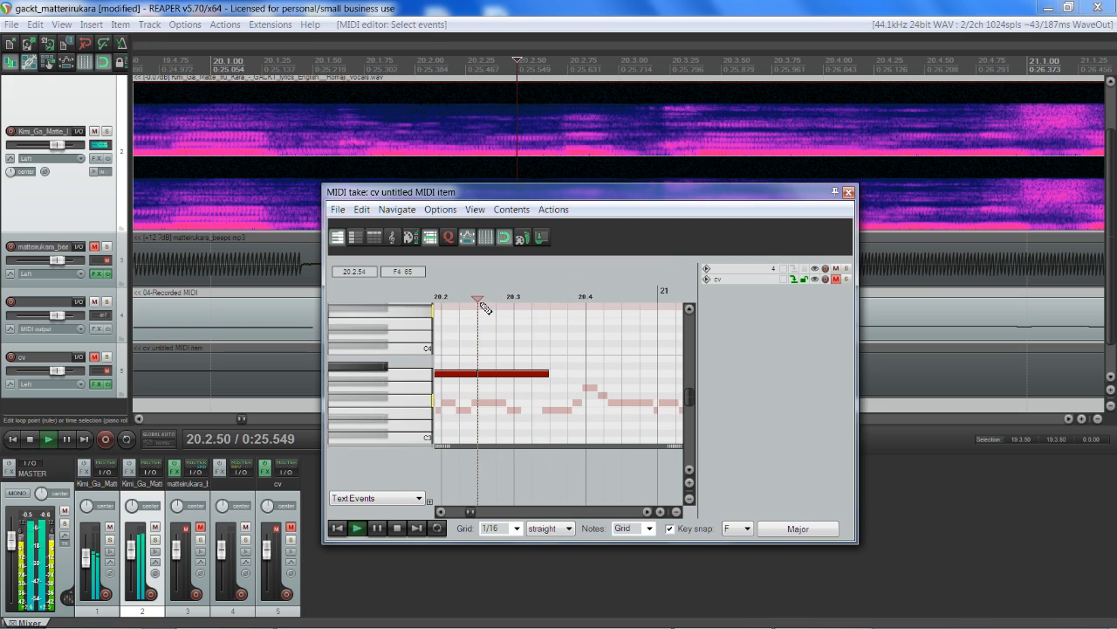
key("space")
key("space")
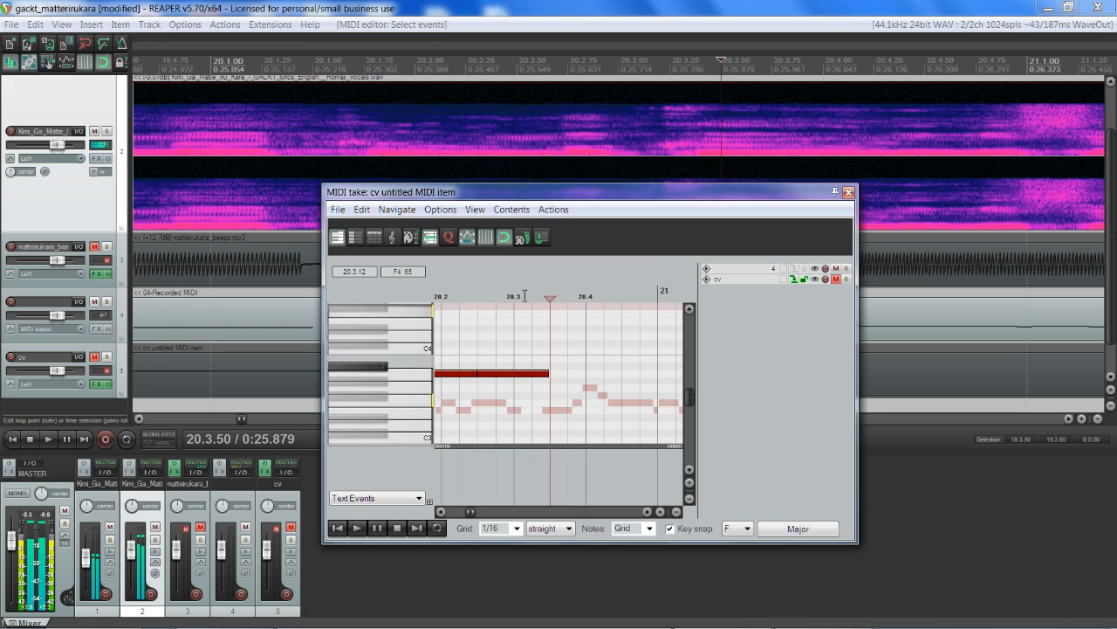
key("space")
left_click(538, 297)
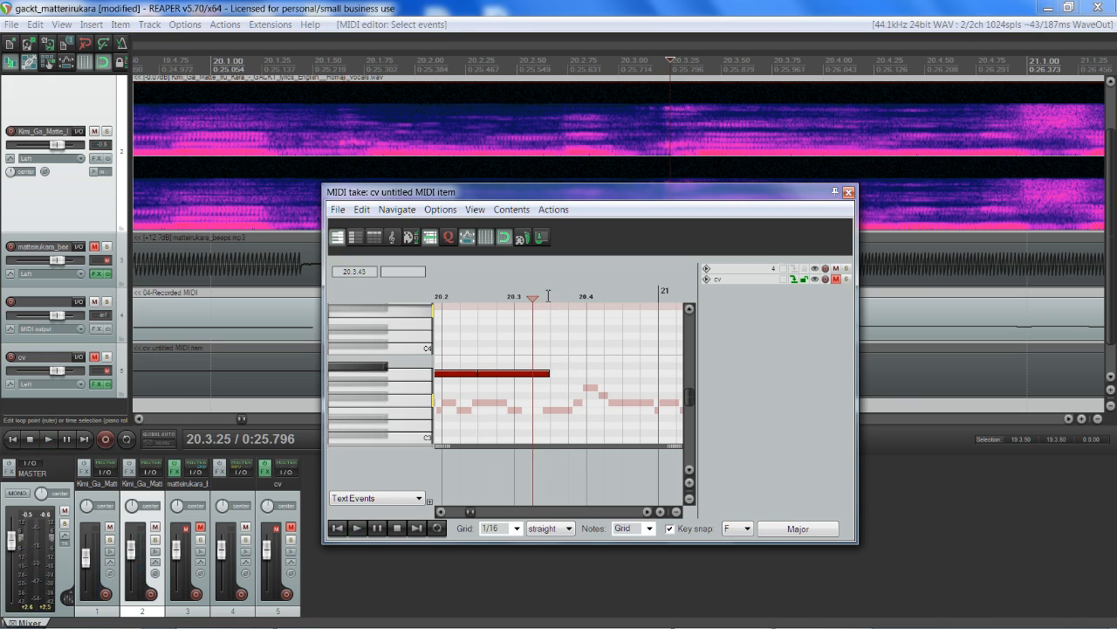
left_click(549, 296)
key("space")
key("space")
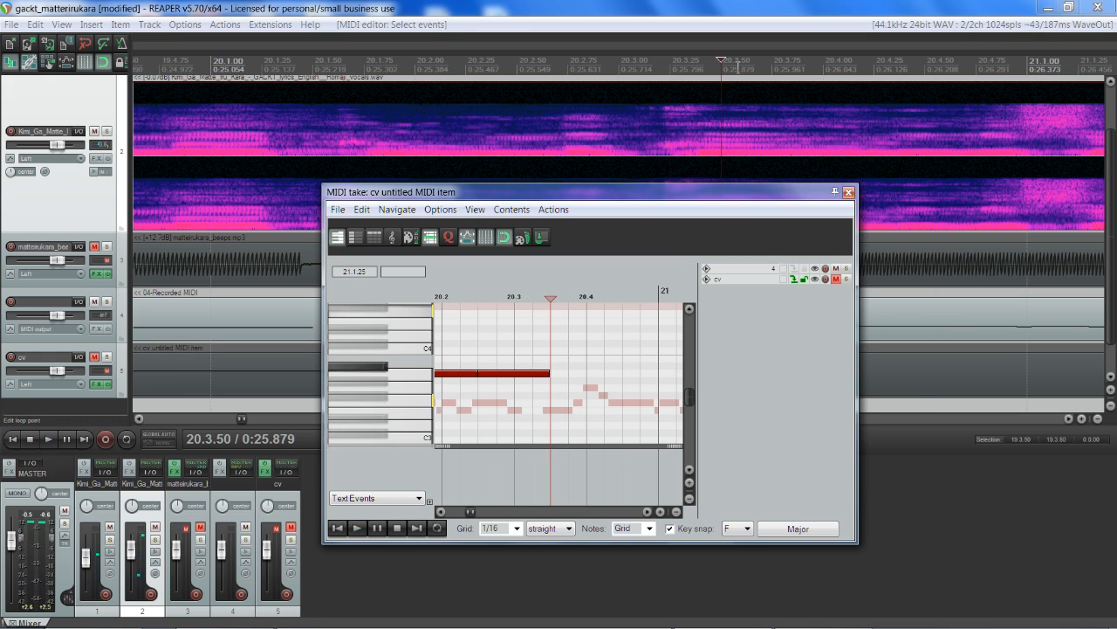
Listen from 20.3.50 and about 20.4.19, and add an A3 note from 20.3.50 to 20.4.25.
left_click(723, 63)
key("space")
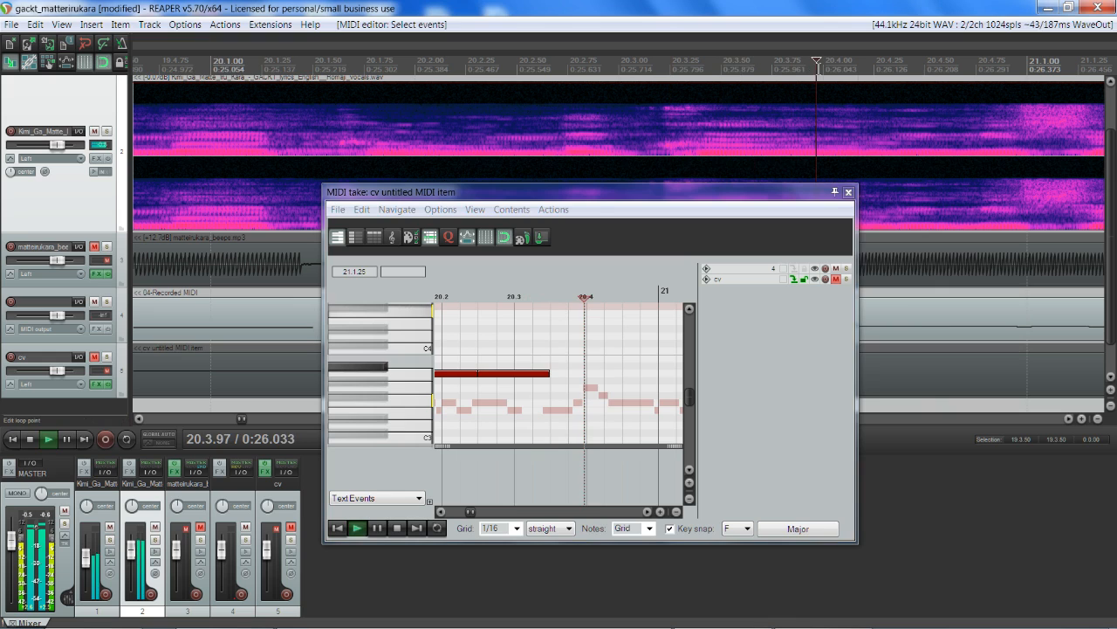
left_click(828, 59)
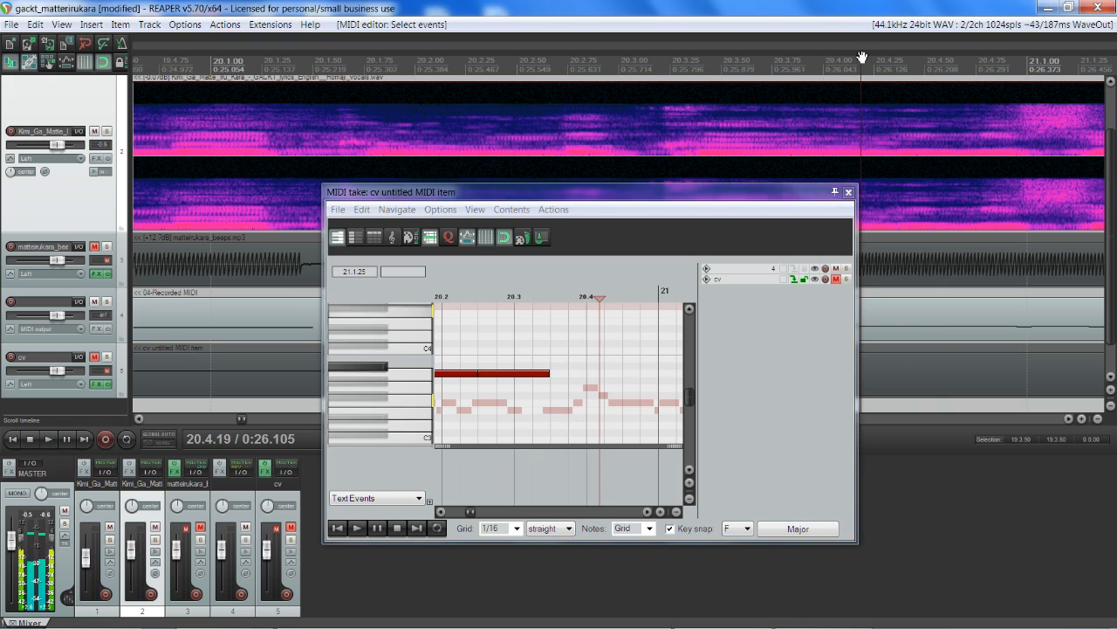
key("space")
key("space")
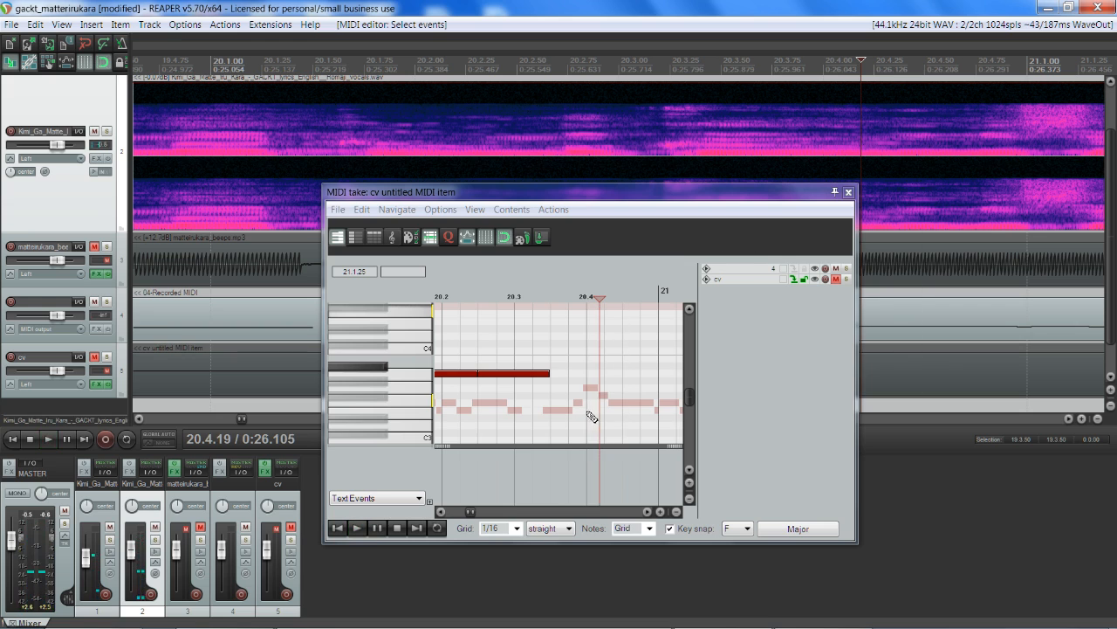
scroll(591, 417, "up", 1)
left_click_drag(510, 374, 576, 378)
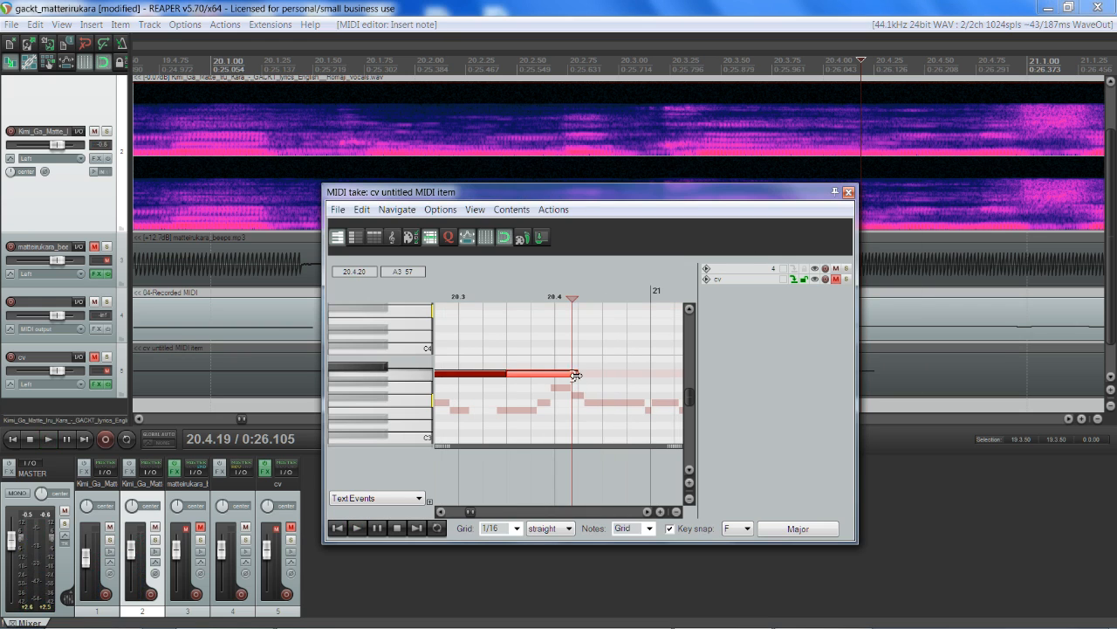
Replay the vocal from about 20.3.87, 20.4.00, 20.4.19 and 20.4.38 to check the last A3 note's end.
scroll(694, 123, "down", 2)
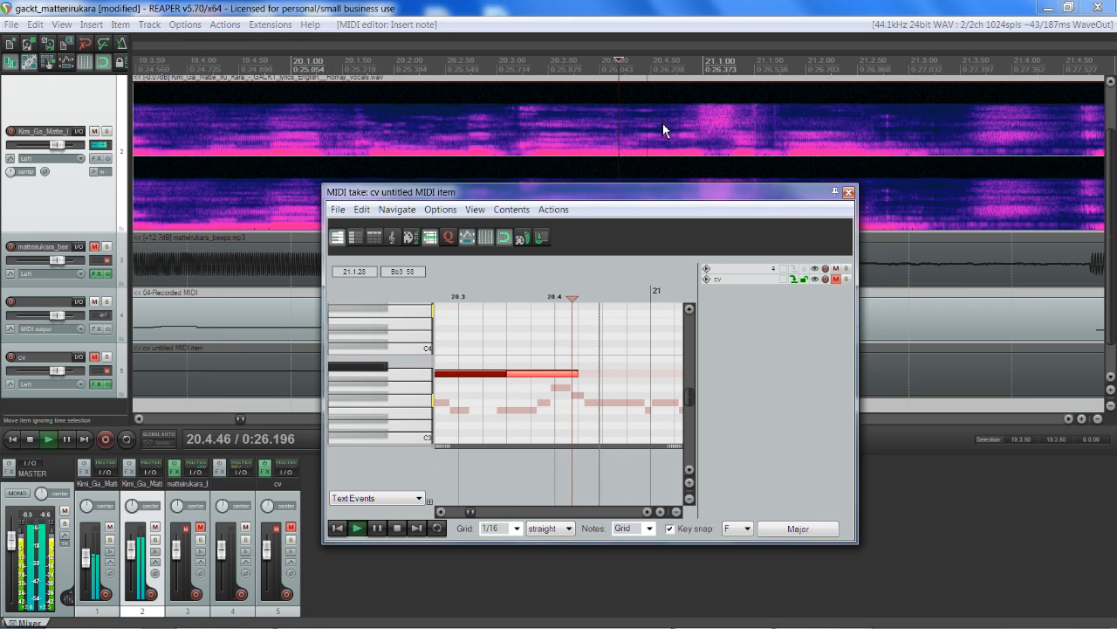
key("space")
key("space")
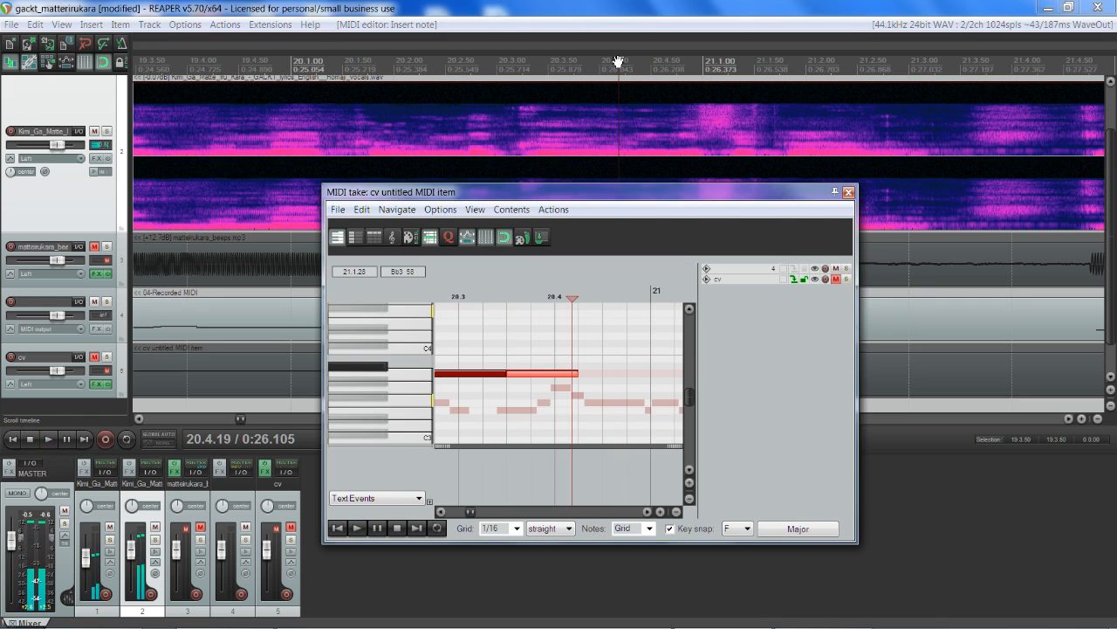
left_click(618, 60)
key("space")
key("space")
left_click(641, 60)
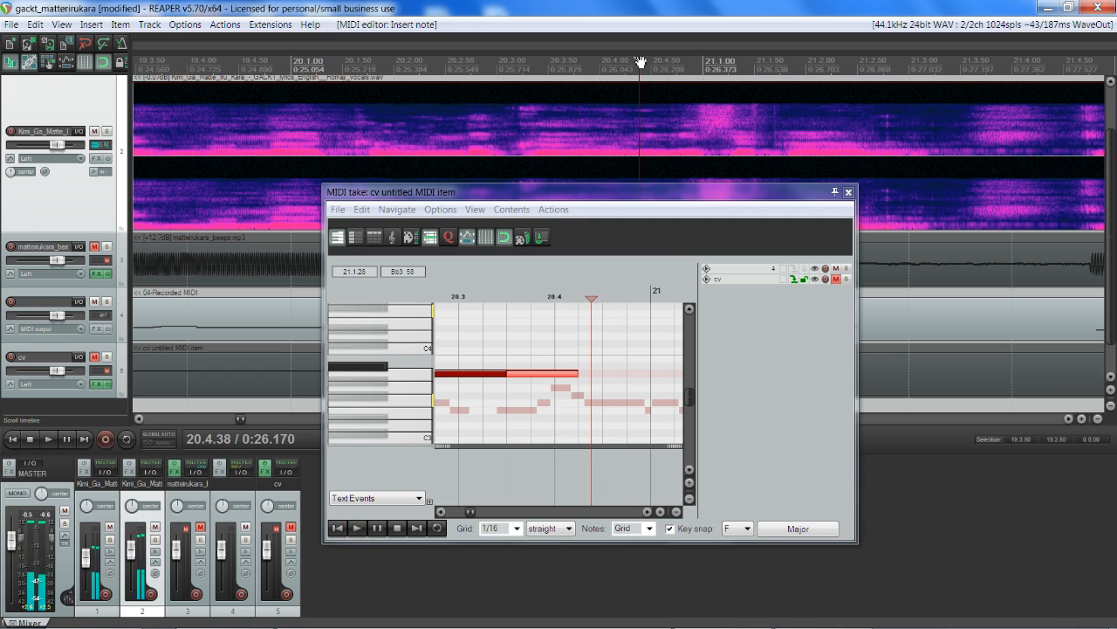
left_click(622, 60)
left_click(584, 62)
key("space")
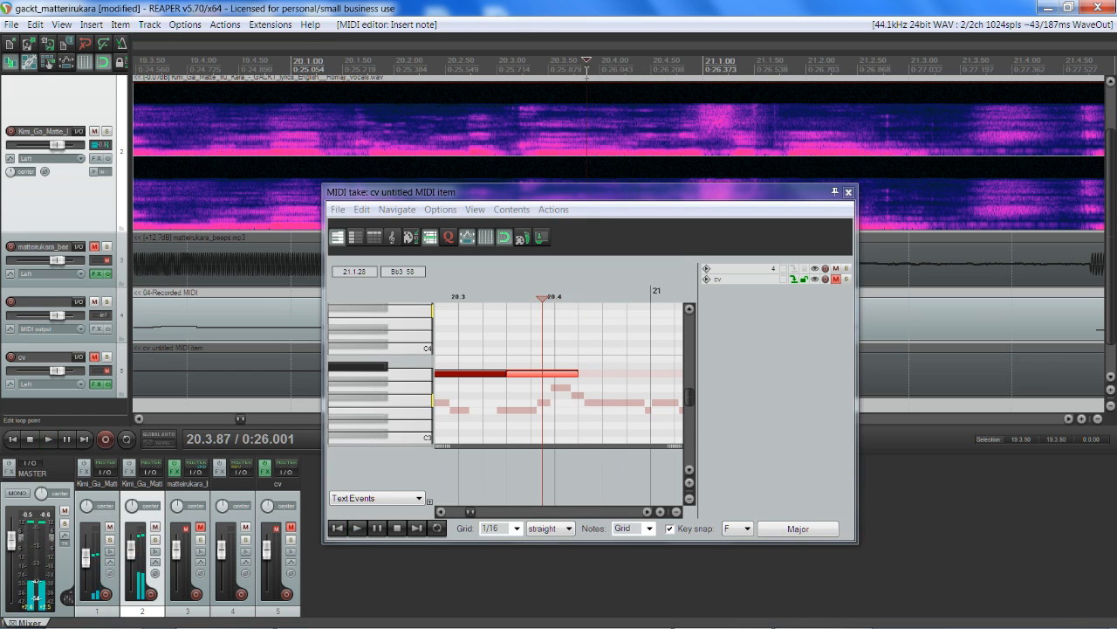
scroll(609, 156, "up", 2)
key("space")
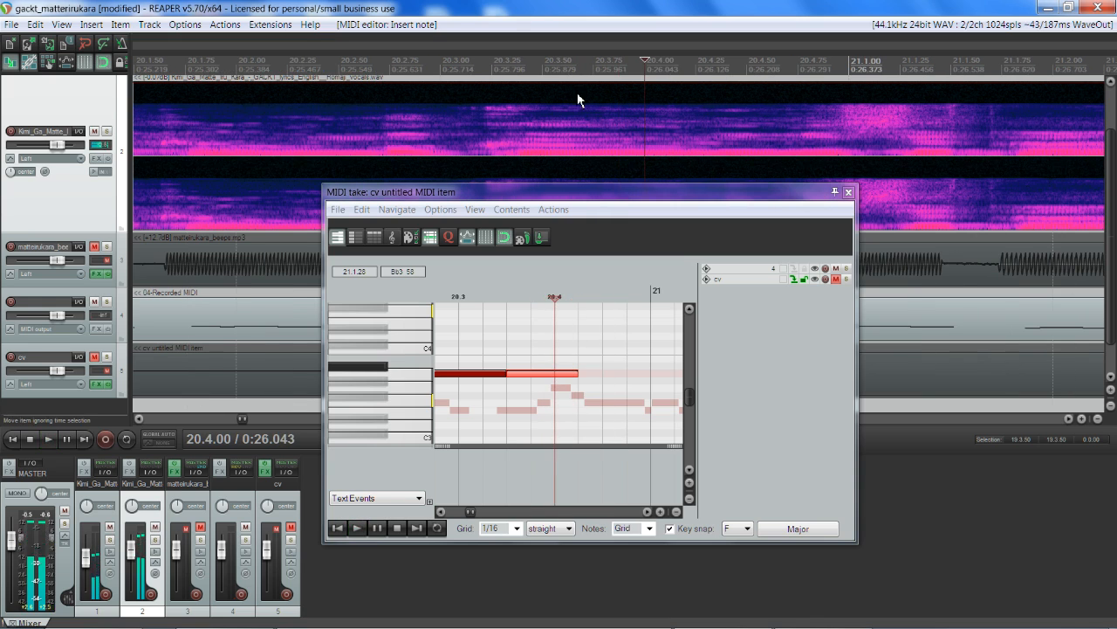
Listen from 20.4.50 and 20.4.75, and add an A3 note from 20.4.25 to 20.4.75.
left_click(671, 60)
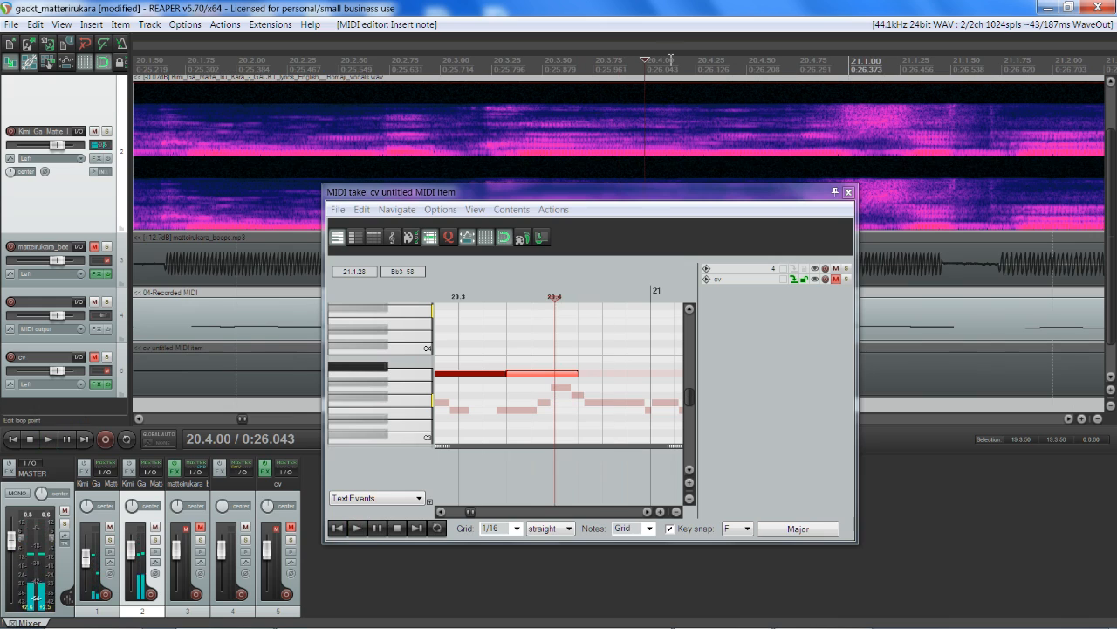
left_click(583, 299)
key("space")
left_click(767, 82)
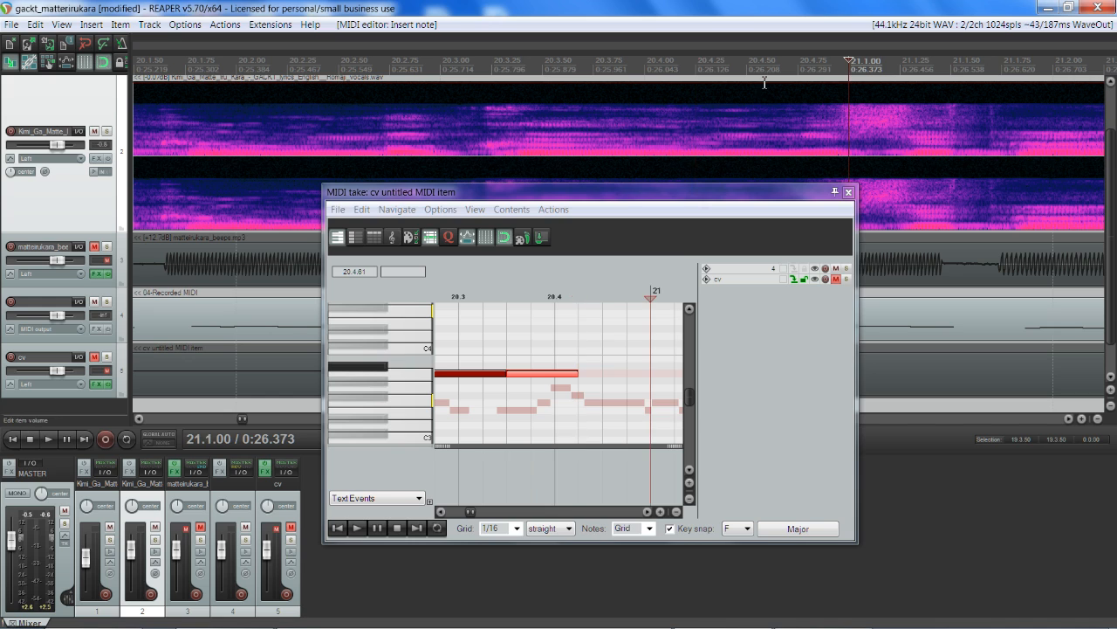
left_click(602, 298)
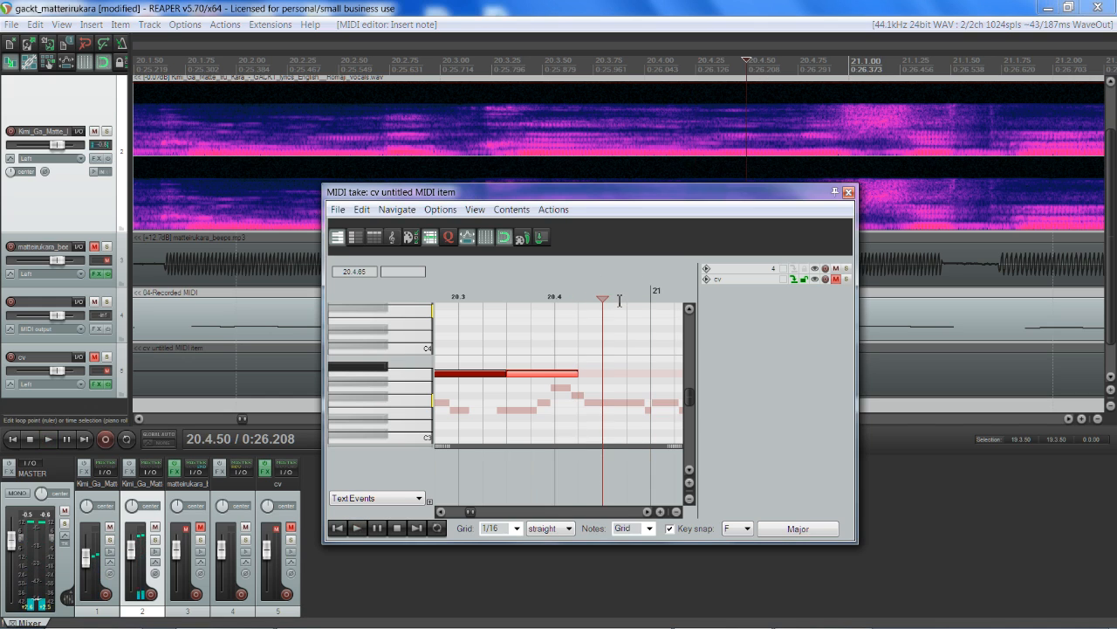
key("space")
key("space")
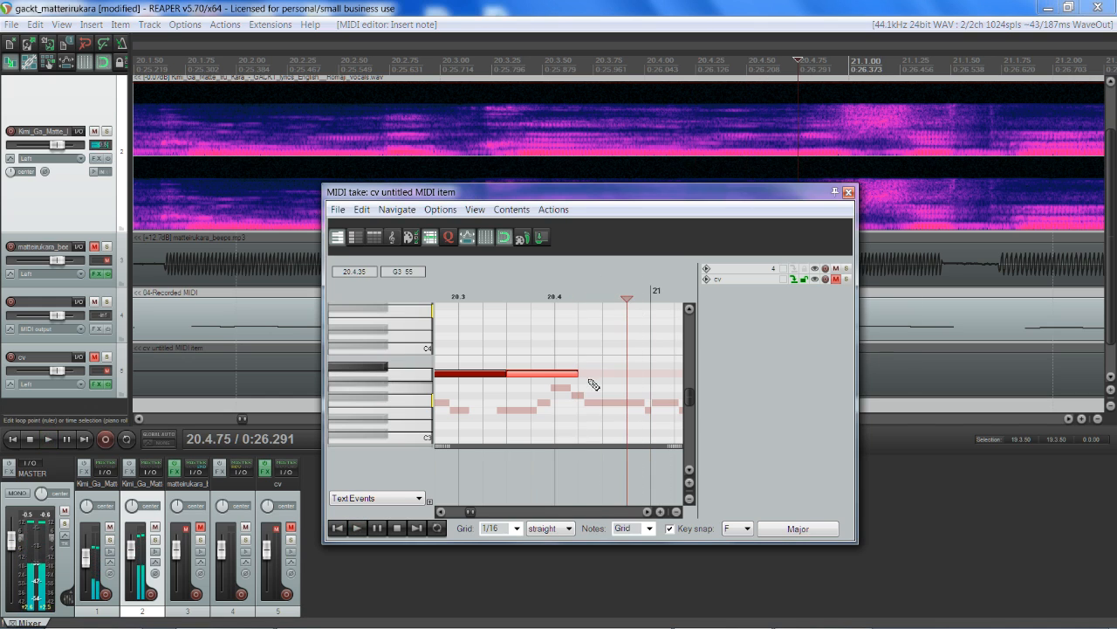
left_click_drag(579, 374, 627, 375)
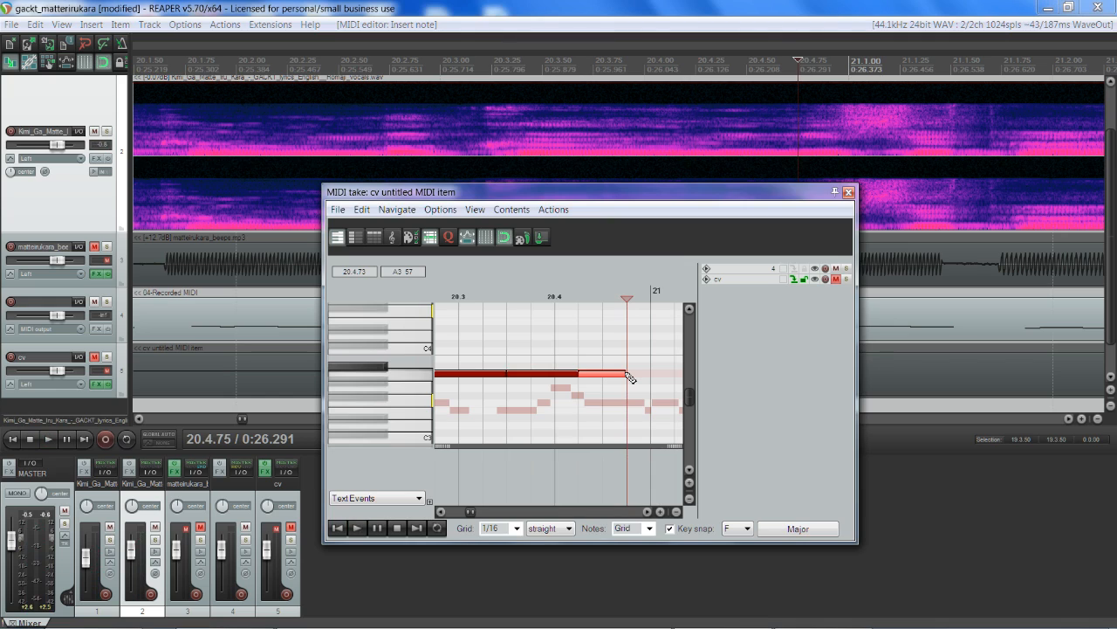
Listen from 20.4.75 and about 21.1.30, and extend the last A3 note to 21.1.25.
key("space")
key("space")
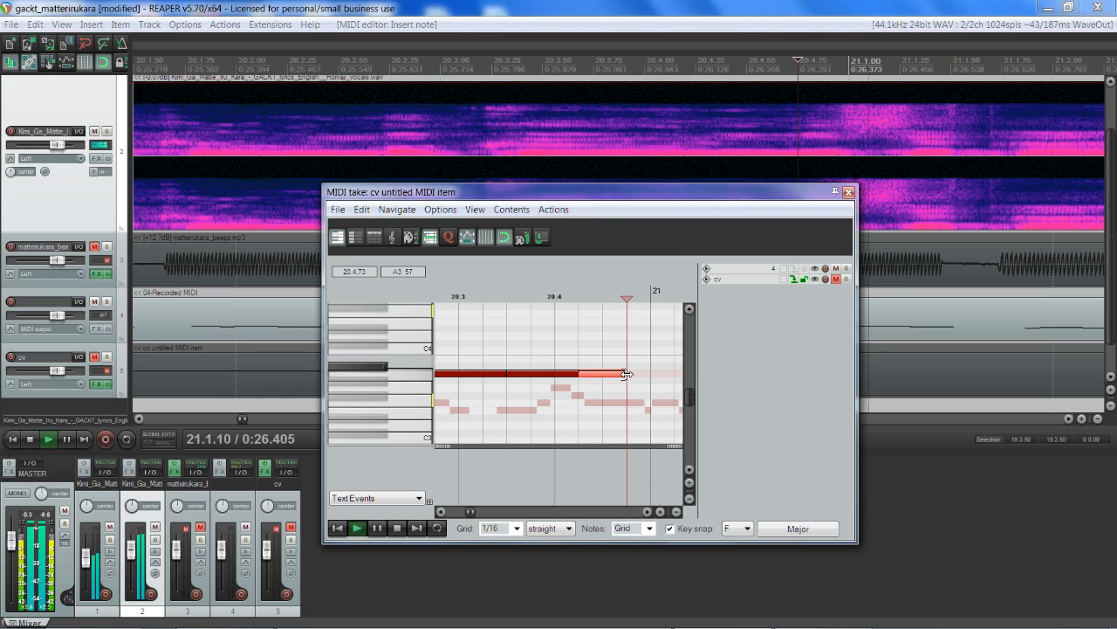
left_click(801, 61)
left_click_drag(801, 61, 910, 61)
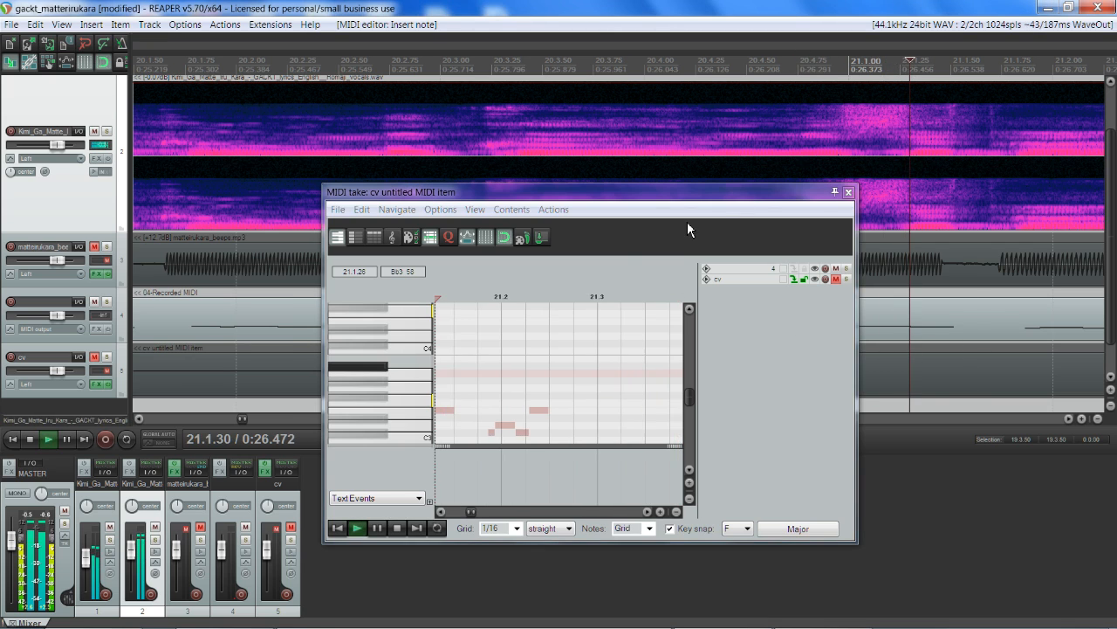
left_click(441, 511)
left_click(441, 512)
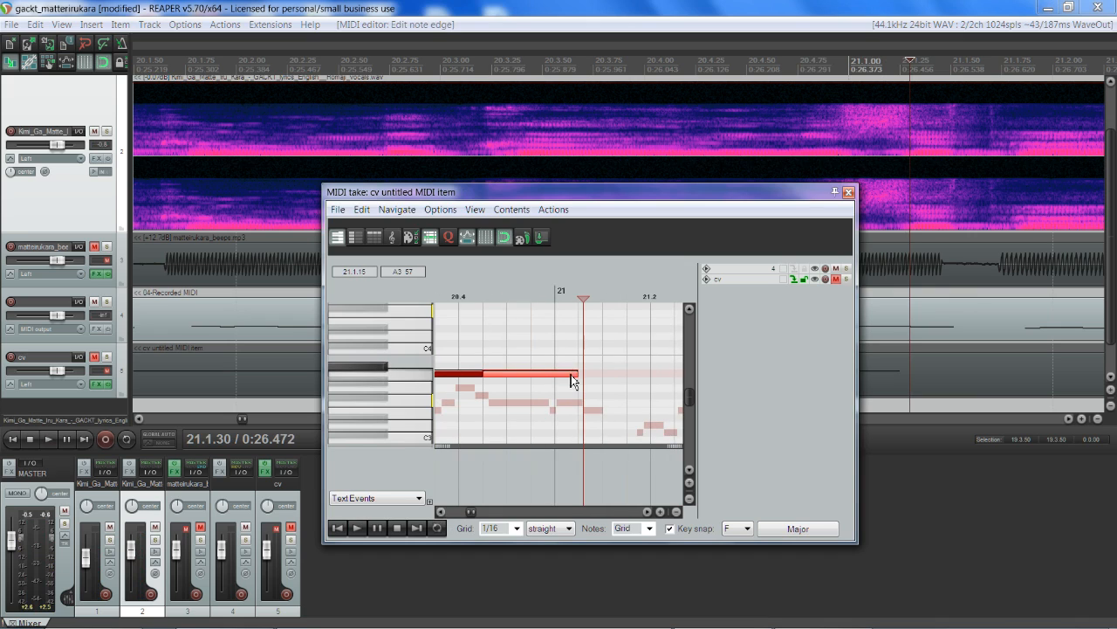
Listen from 21.1.00, about 21.1.69 and 21.1.73, and add an A3 note from 21.1.25 to 21.1.75.
left_click(928, 93)
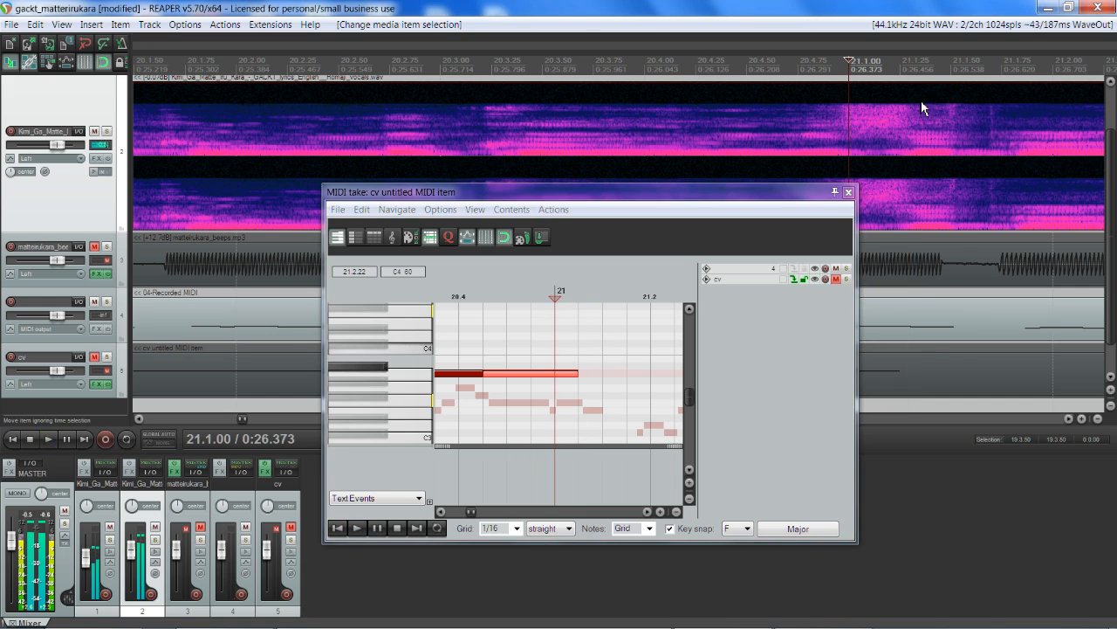
key("space")
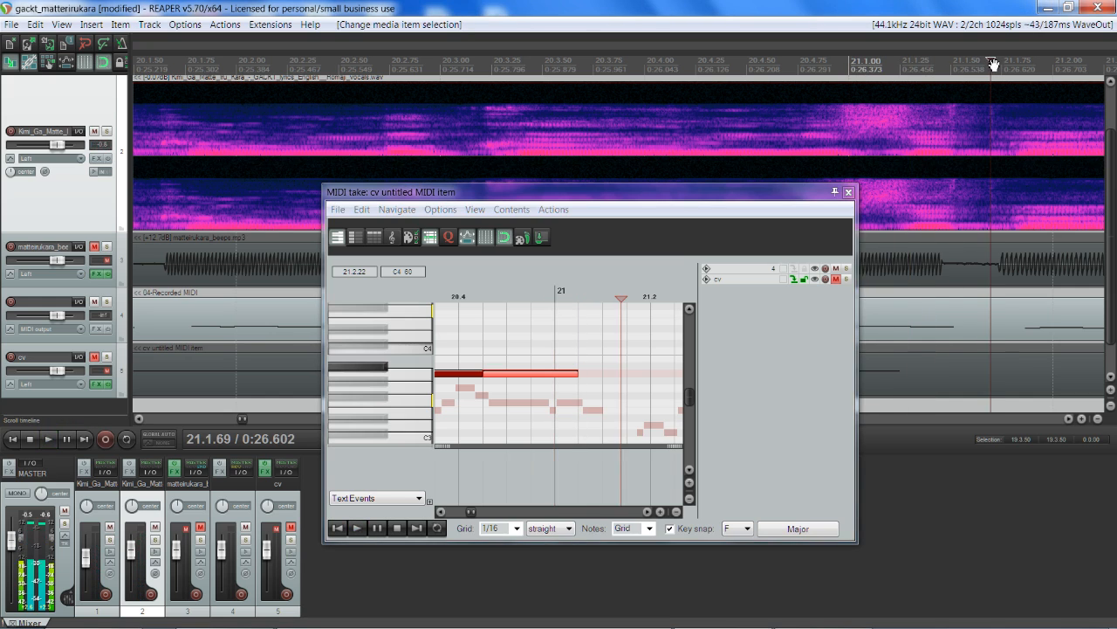
key("space")
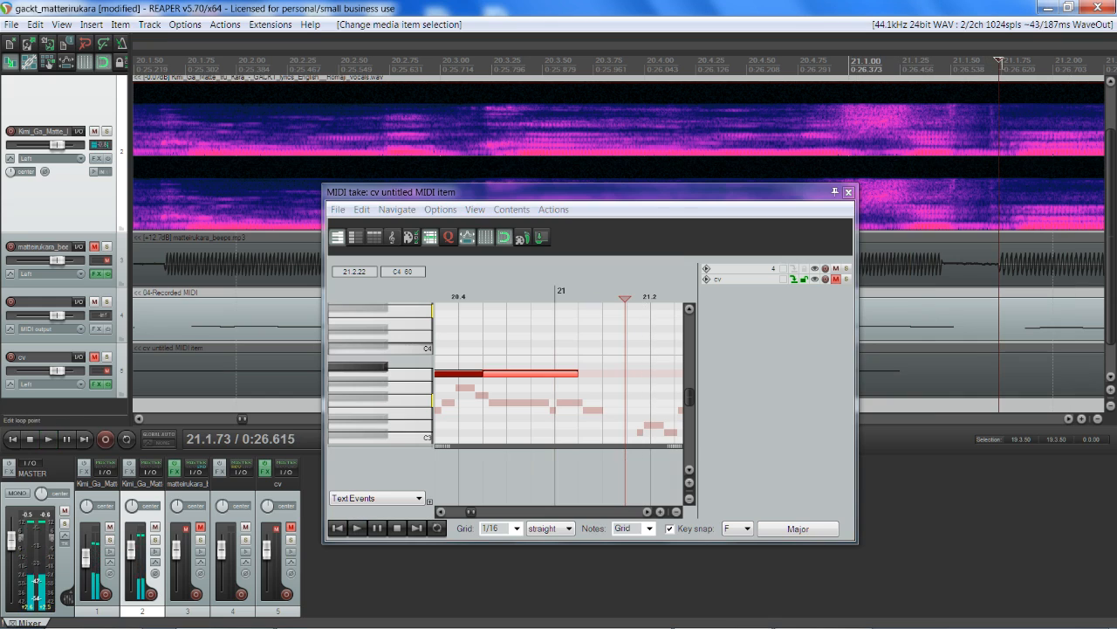
left_click_drag(999, 63, 1004, 63)
left_click_drag(580, 373, 623, 374)
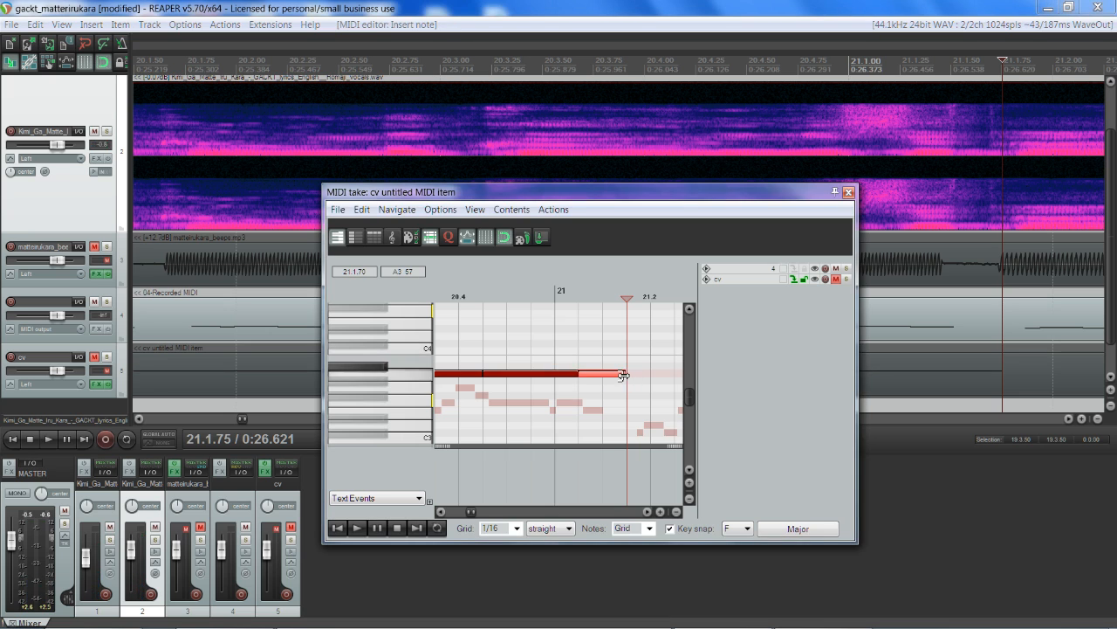
Listen from 21.2.00 and about 21.3.00, and add an A3 note from 21.1.75 to 21.3.00.
scroll(663, 375, "down", 3)
left_click(1068, 418)
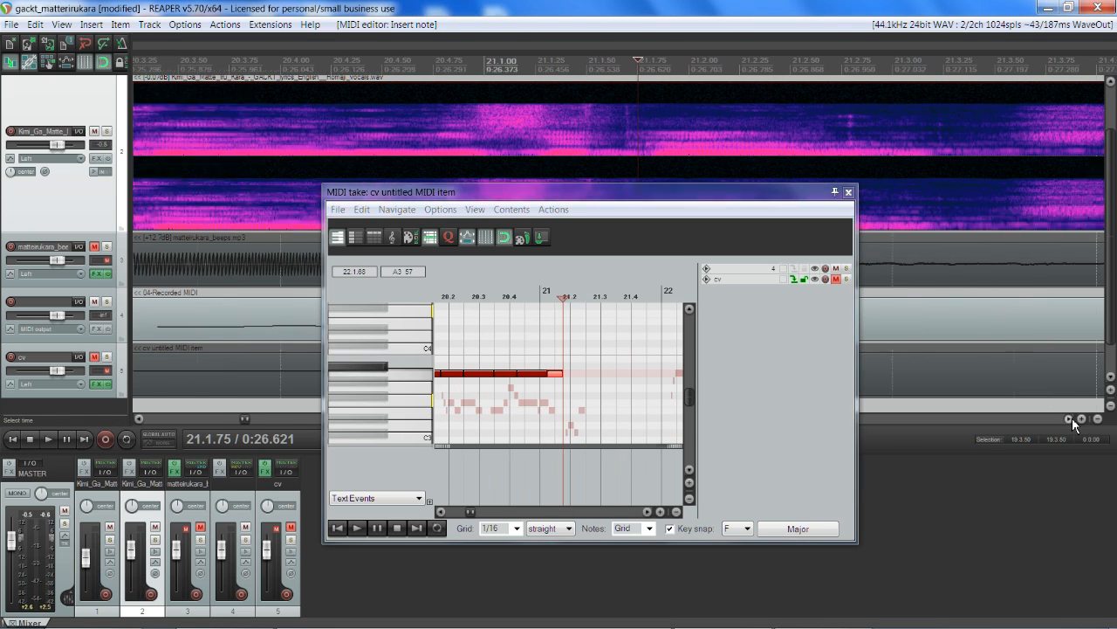
key("Right")
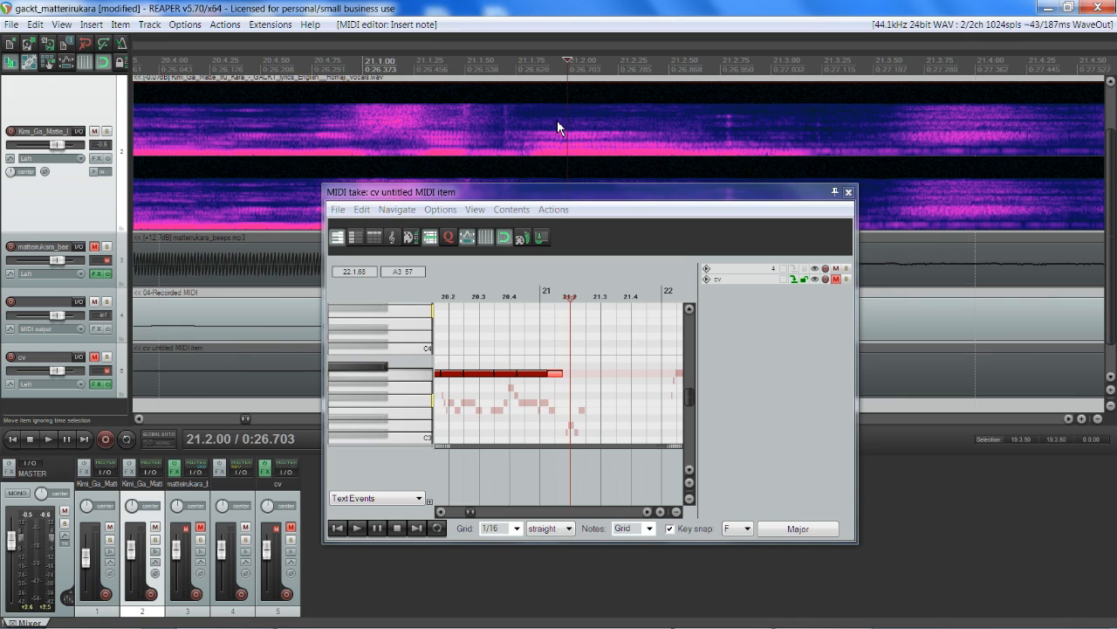
key("space")
key("space")
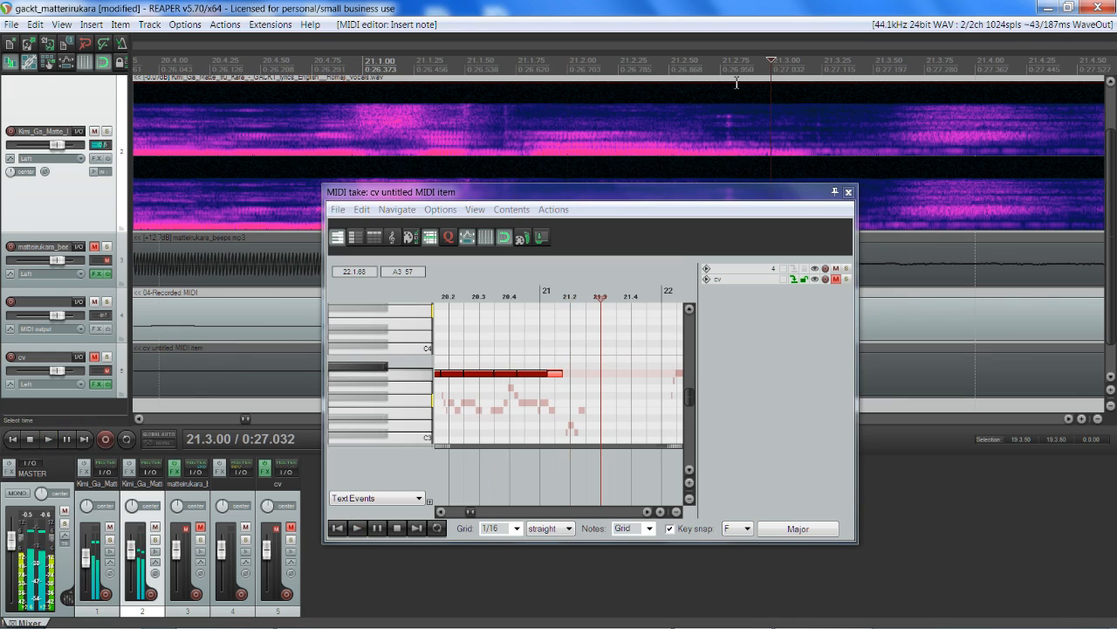
scroll(611, 371, "up", 3)
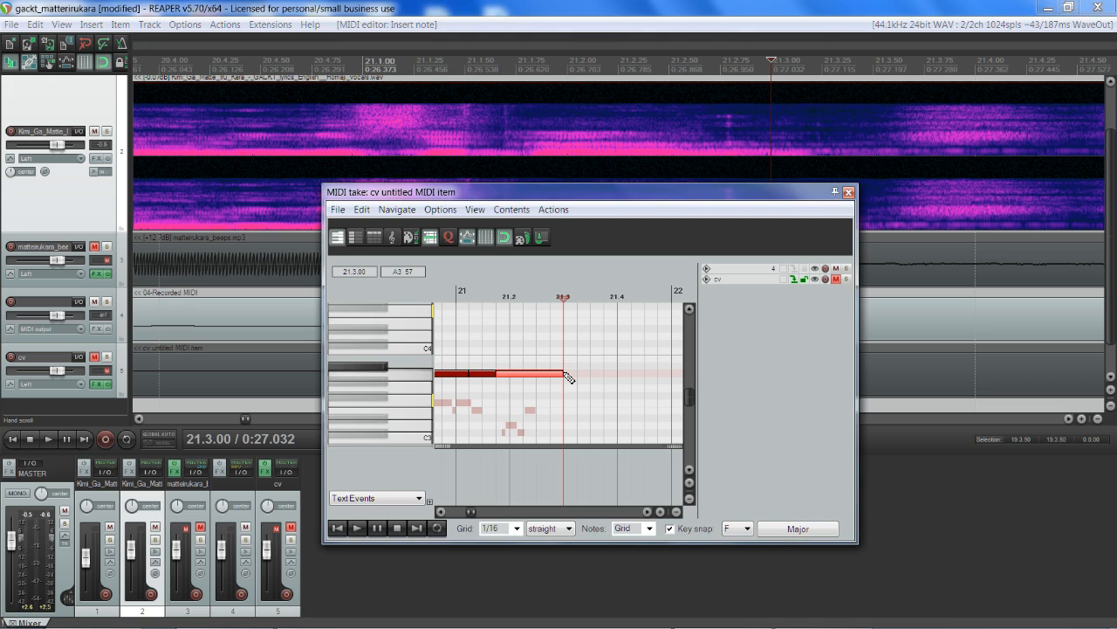
Replay the vocal from 21.1.00 and 21.1.75 to check the timing of the last A3 notes.
left_click(460, 294)
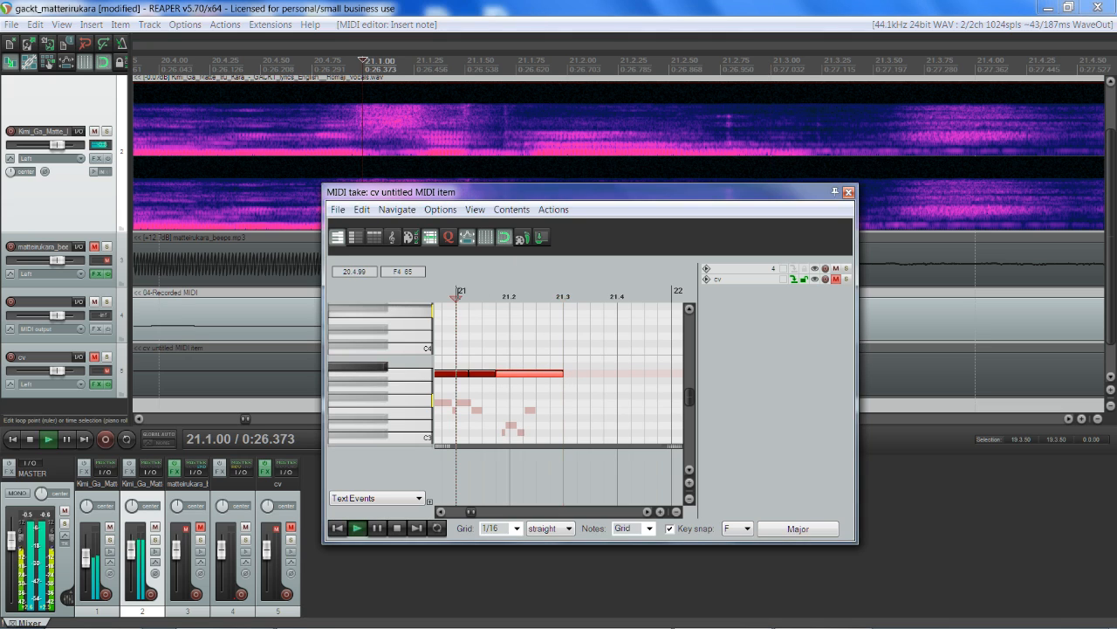
left_click(496, 293)
key("space")
scroll(519, 370, "down", 10)
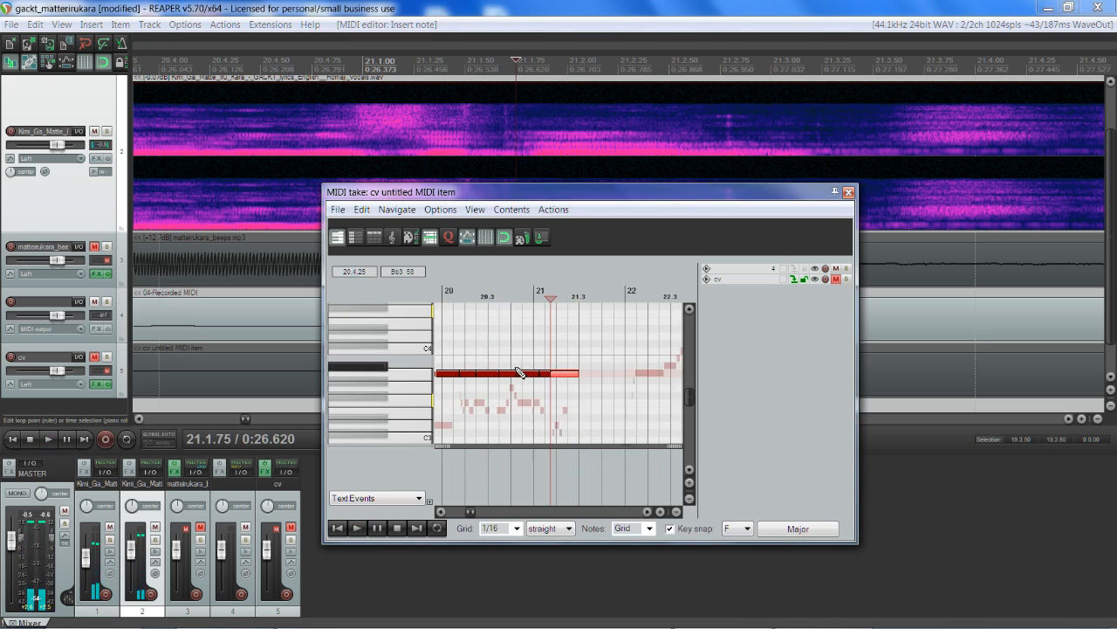
scroll(507, 392, "up", 10)
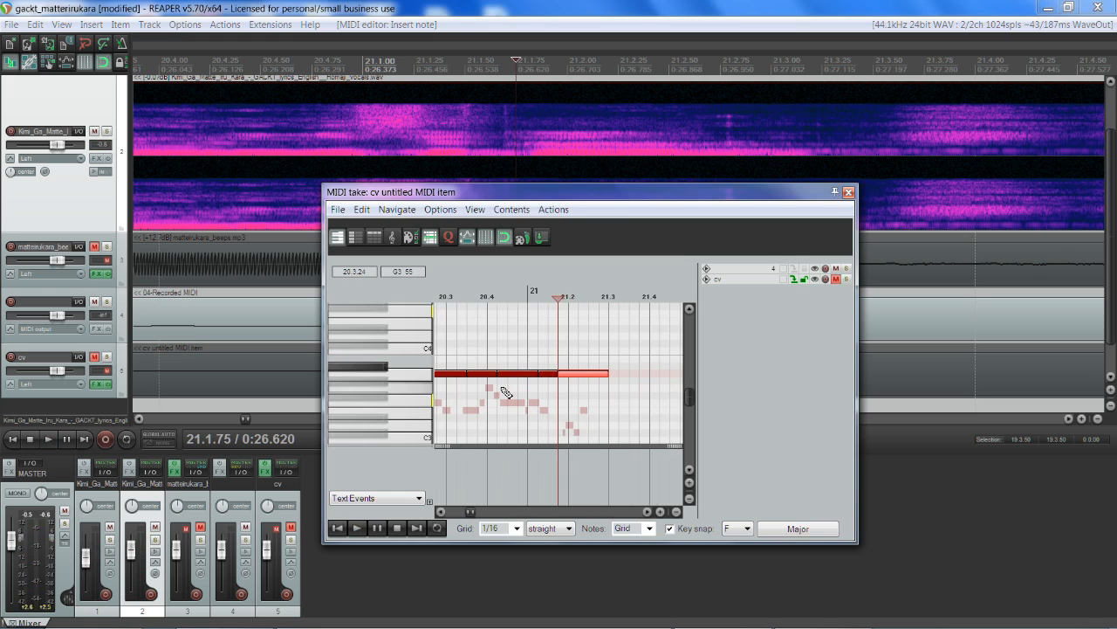
scroll(506, 392, "up", 4)
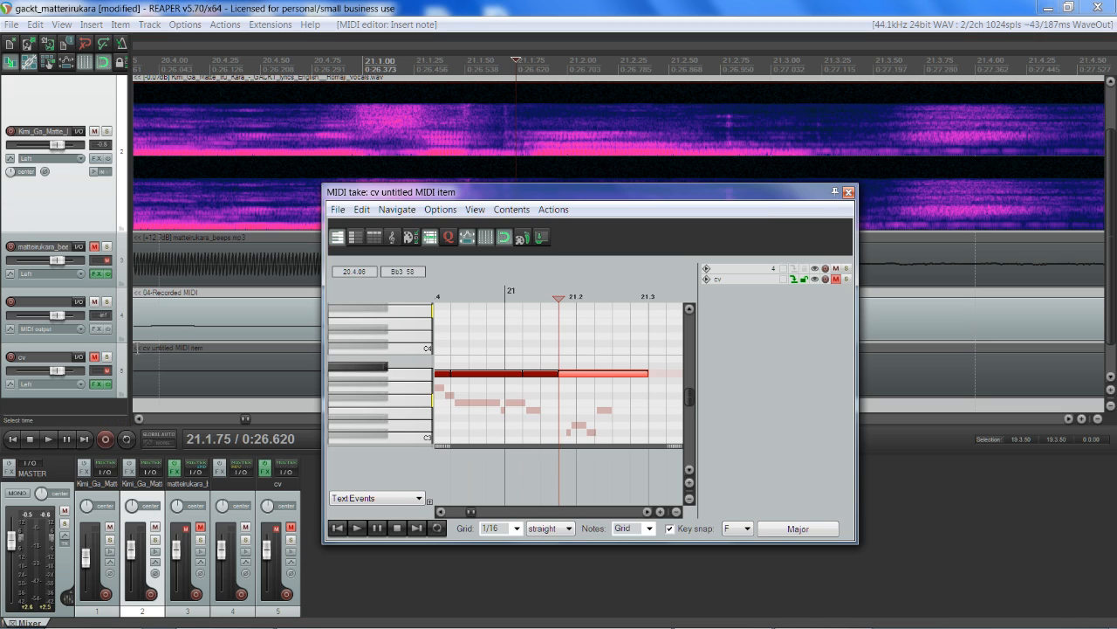
Unmute the cv track and lower its first note, starting at 17.4.50, from A3 to F3.
left_click(96, 357)
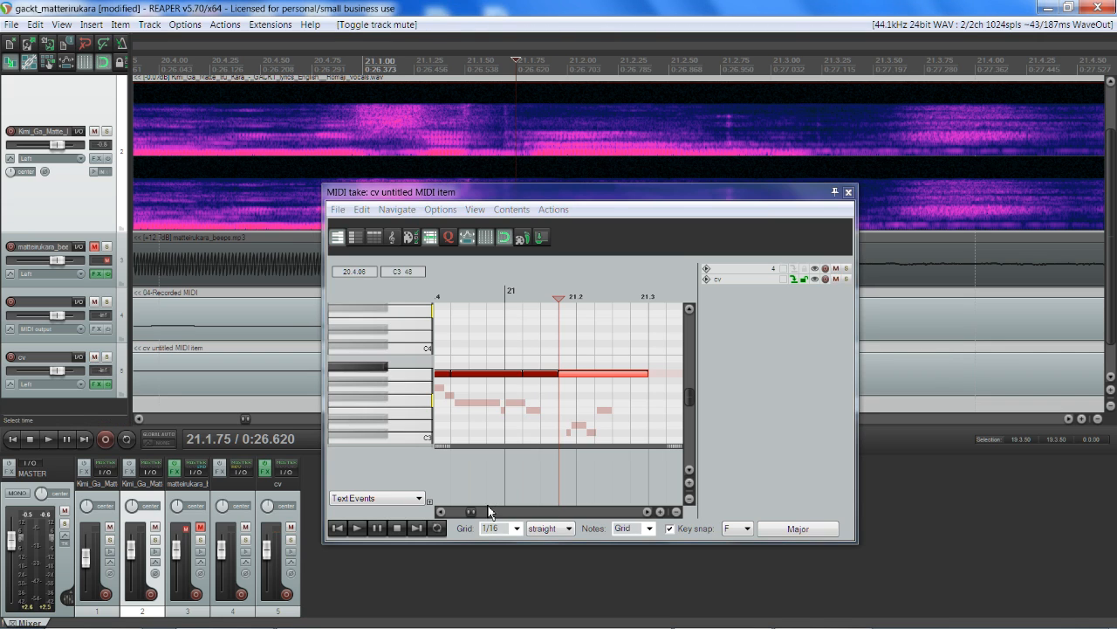
left_click_drag(473, 513, 471, 528)
scroll(554, 413, "down", 2)
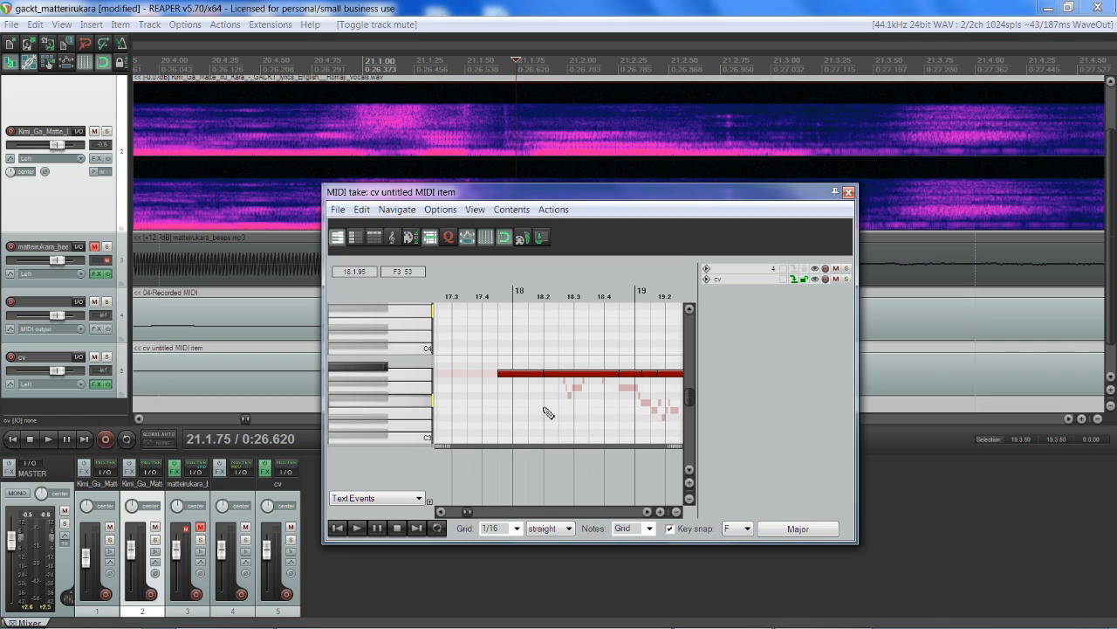
left_click_drag(521, 375, 519, 404)
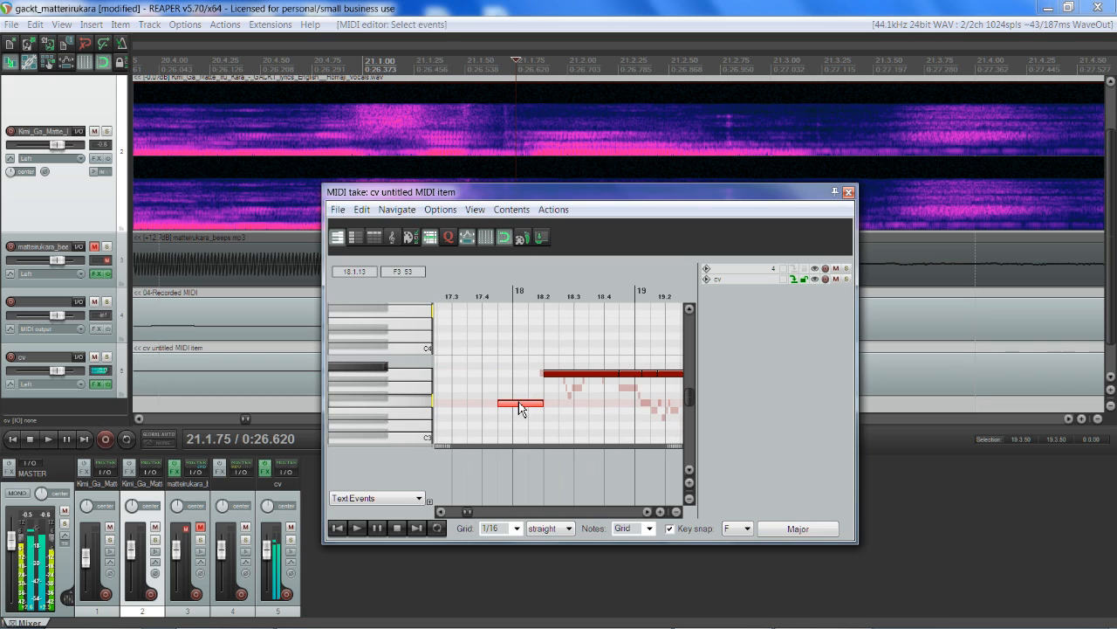
Try the second note at F3, return it to A3, and lower the third note, starting at 18.4.50, to G3.
left_click(587, 376)
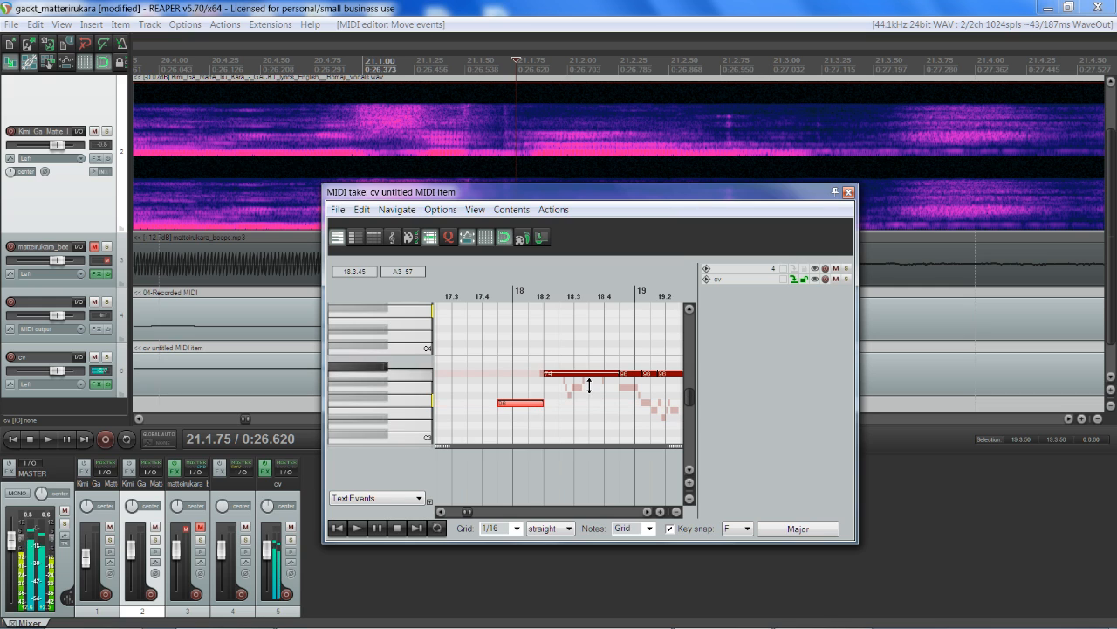
left_click(572, 375)
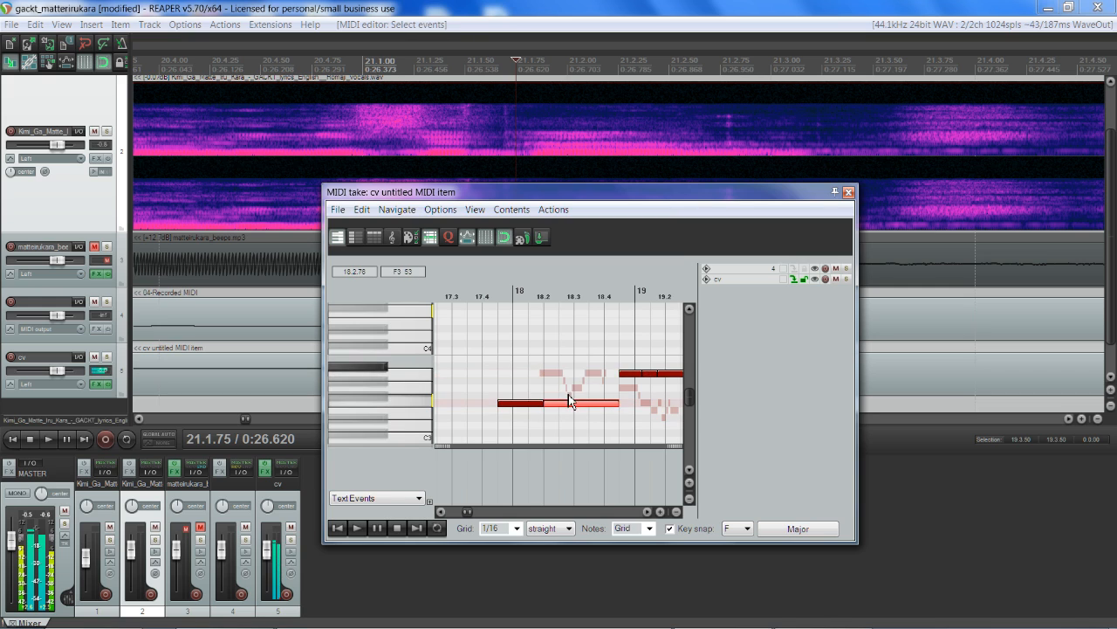
left_click_drag(629, 376, 631, 392)
Lower the note starting at 19.1.25 to F3 and the one starting at 19.1.75 to E3.
left_click(647, 513)
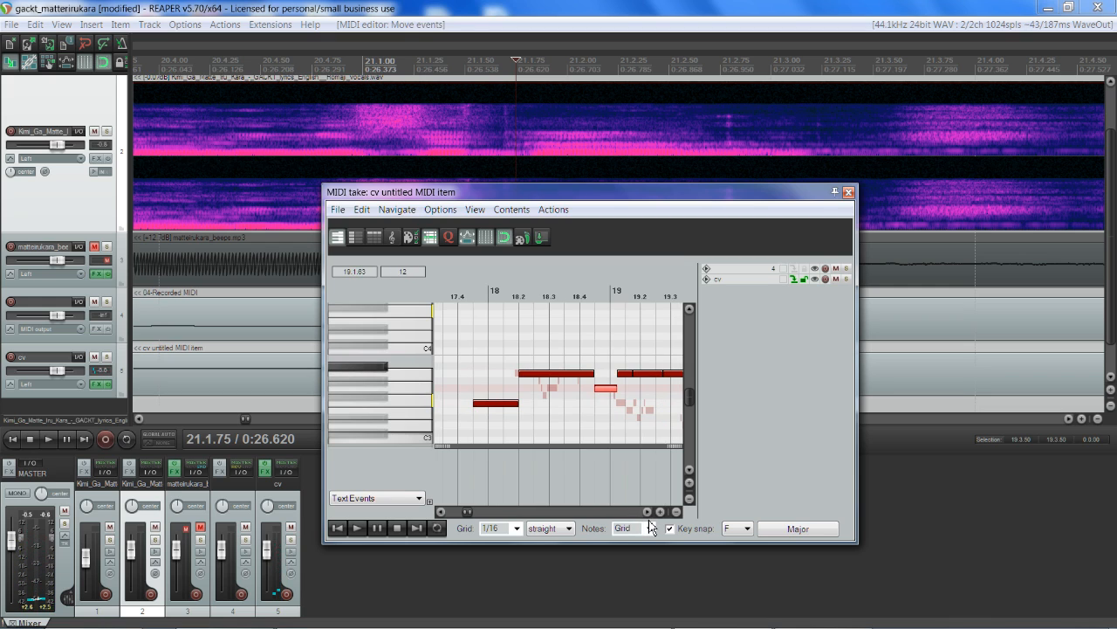
left_click(647, 514)
left_click(648, 514)
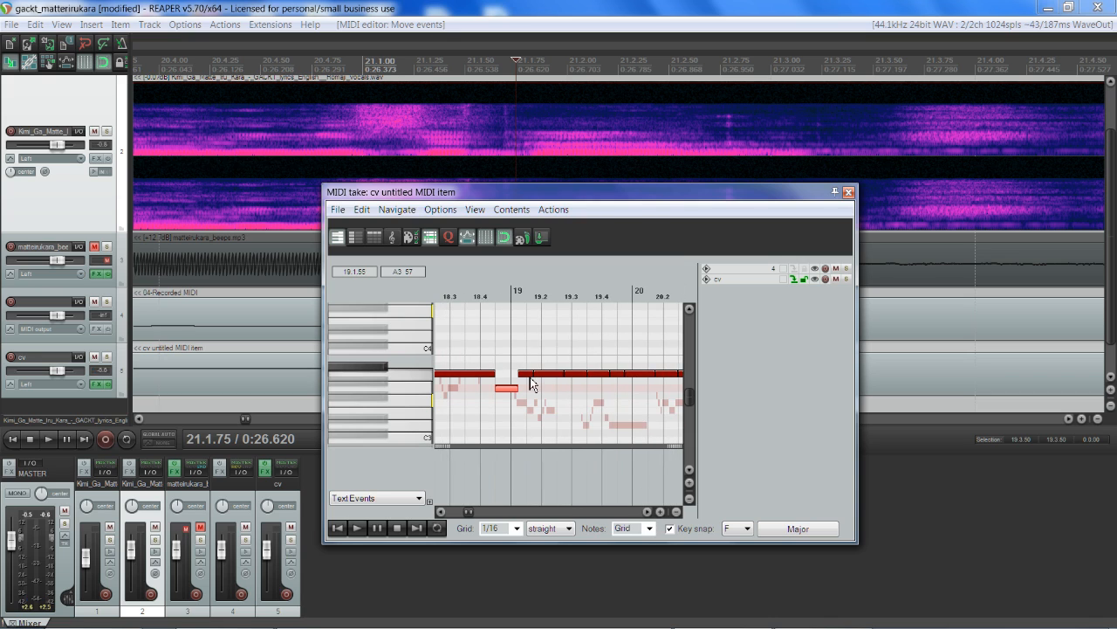
left_click_drag(530, 377, 549, 413)
Lower the next four notes, from 19.2.75 to 20.1.75, to D3, F3, D3 and D3, following the background notes.
left_click(575, 377)
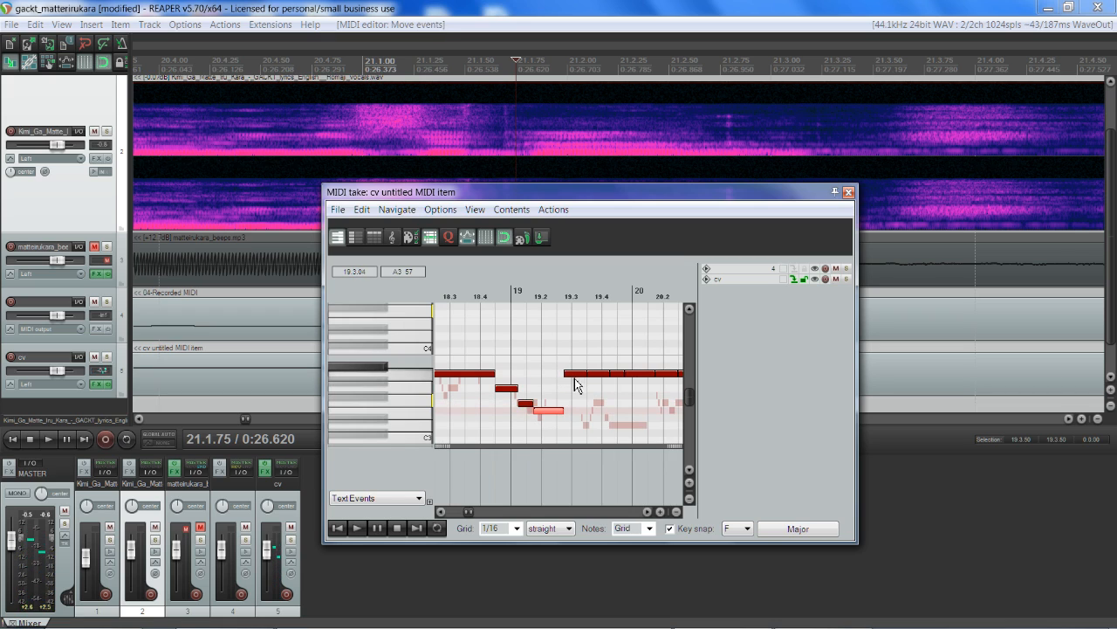
left_click_drag(576, 376, 575, 423)
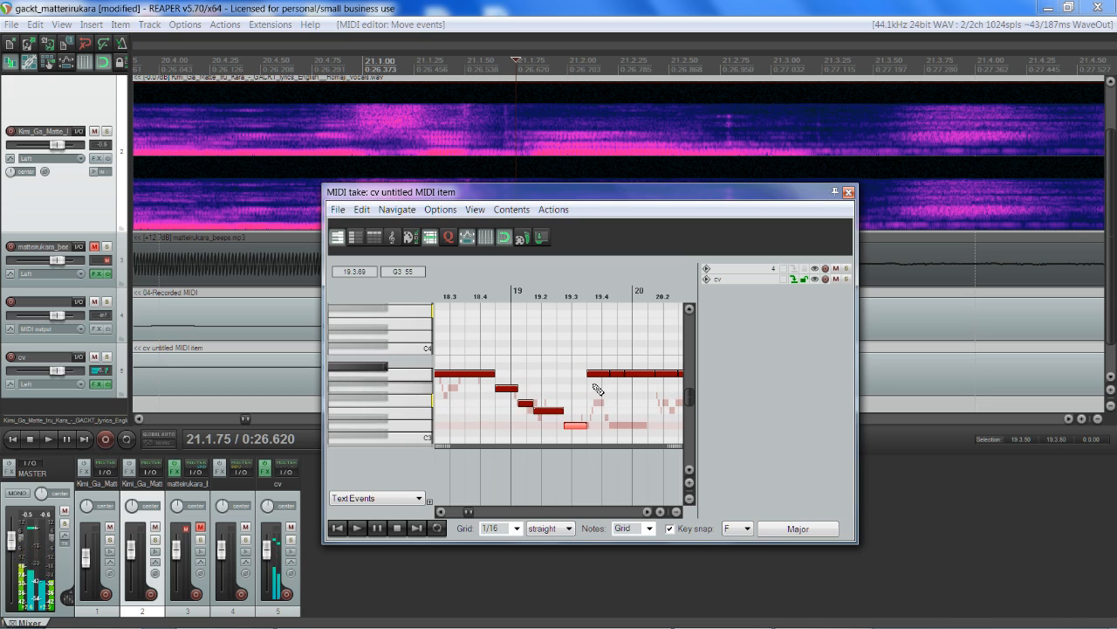
left_click_drag(606, 375, 616, 427)
left_click_drag(640, 375, 635, 423)
Lower all remaining A3 notes, from 20.1.75 to 21.3.00, together to F3.
left_click(648, 514)
left_click(648, 511)
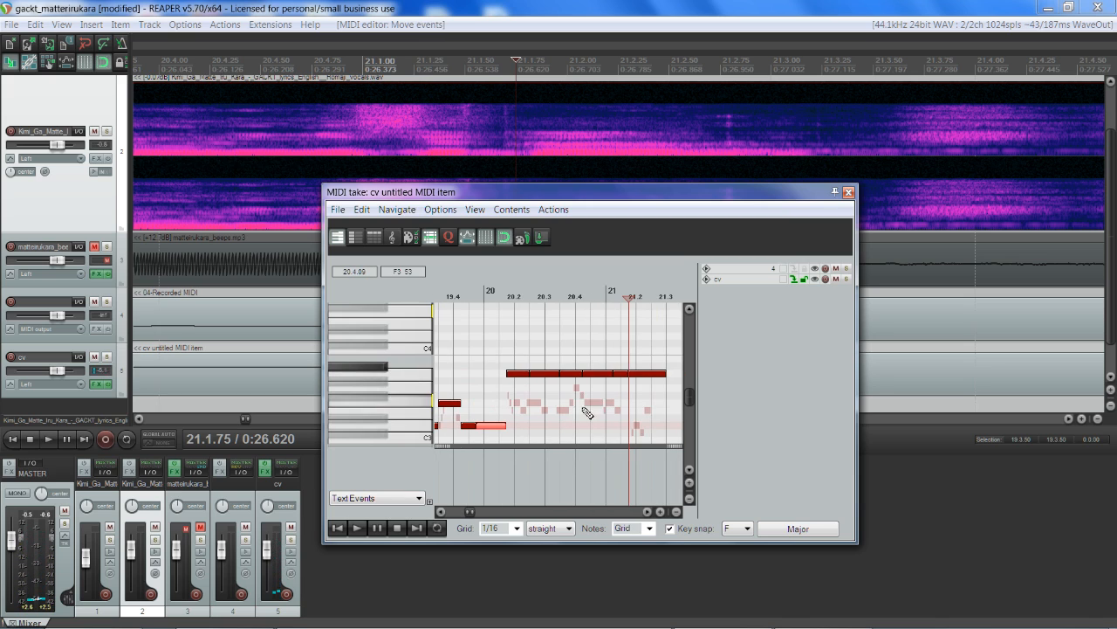
left_click(511, 375)
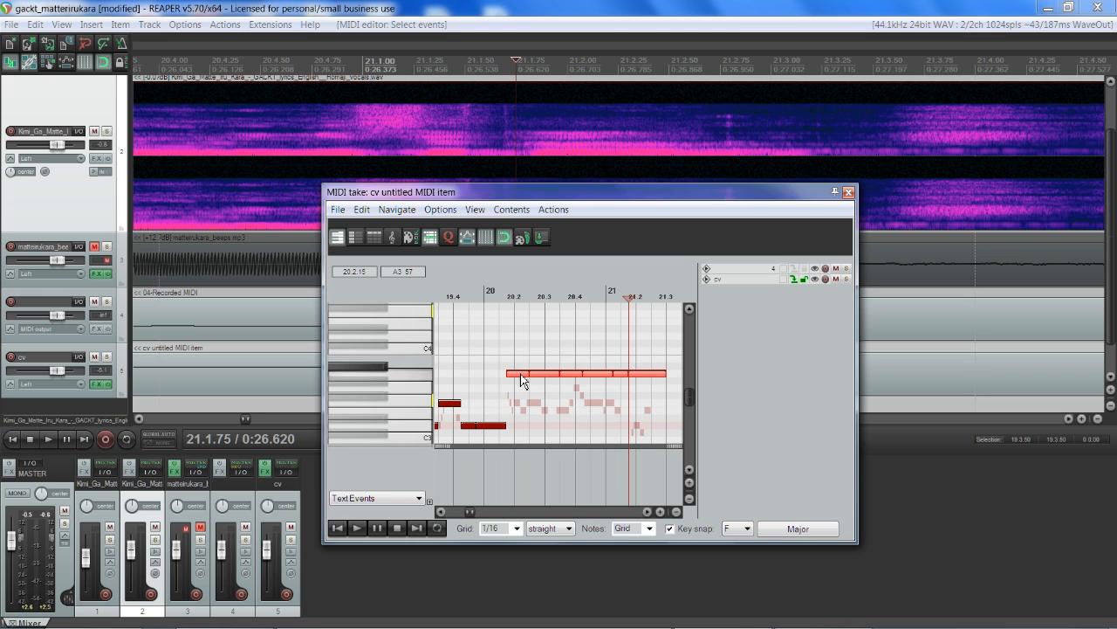
left_click_drag(521, 379, 522, 405)
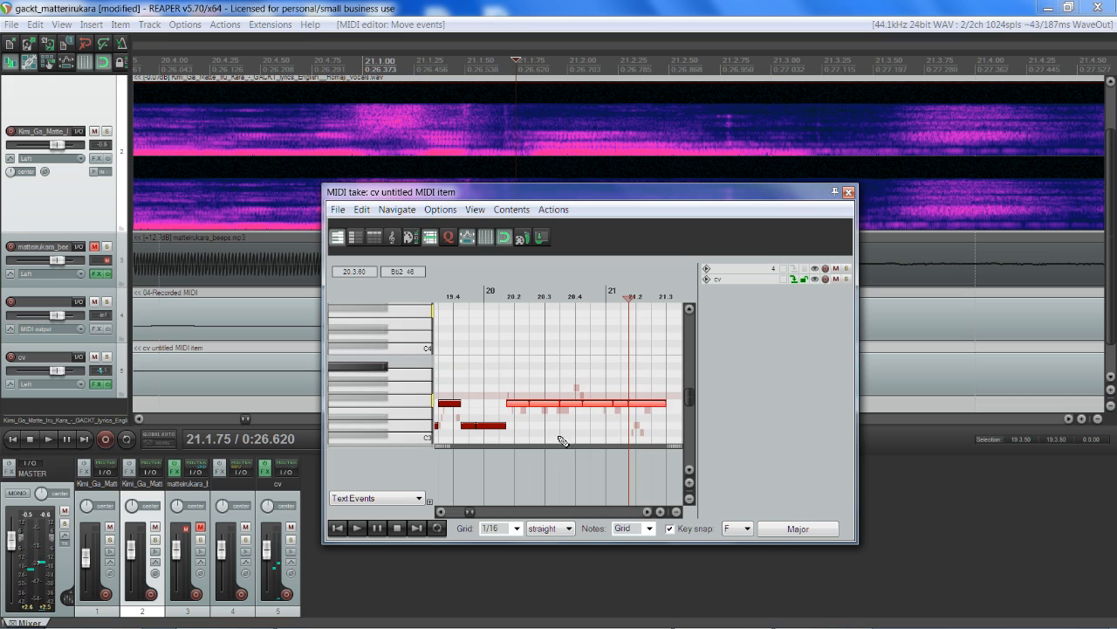
left_click(649, 512)
left_click(649, 511)
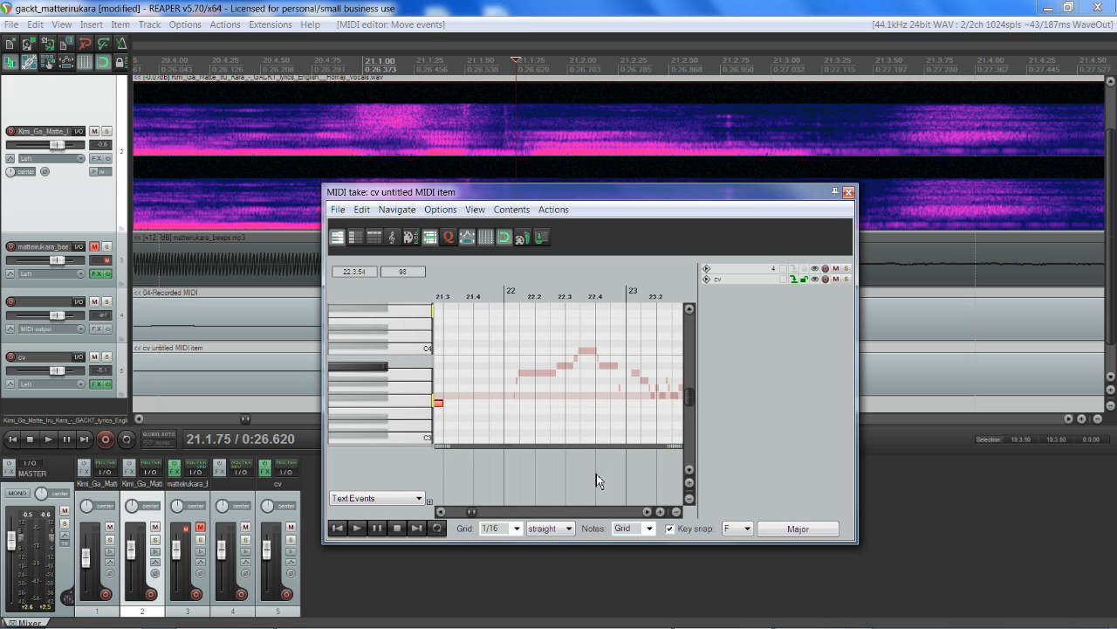
Mute the vocal track and play the MIDI melody from 17.4.25 through the last note to check its pitches.
scroll(599, 477, "down", 5)
left_click_drag(471, 513, 467, 513)
left_click(557, 290)
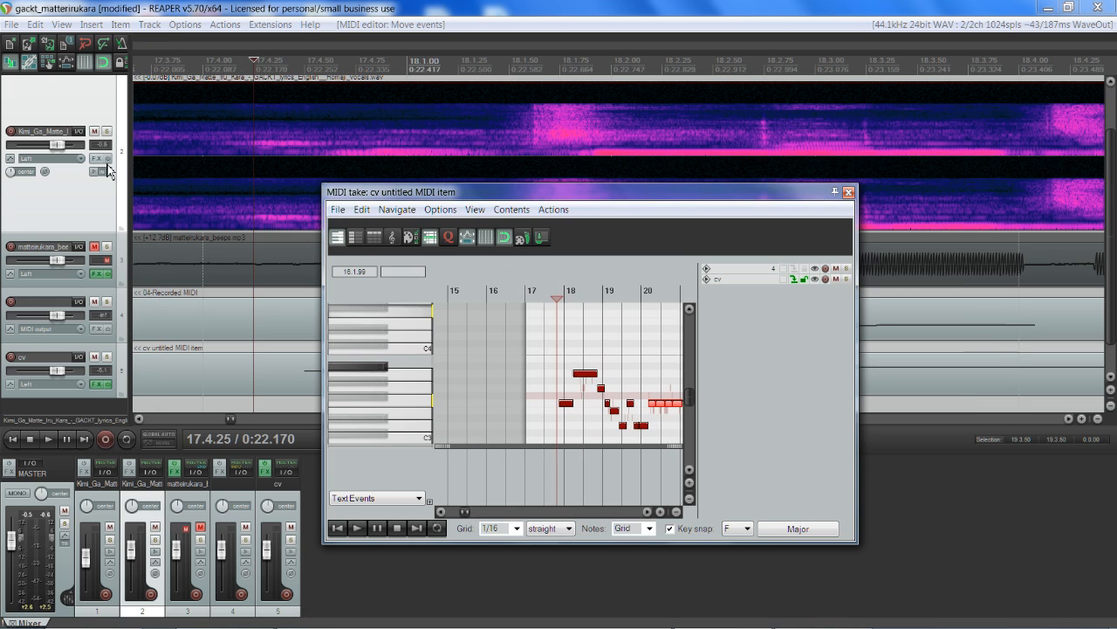
left_click(95, 137)
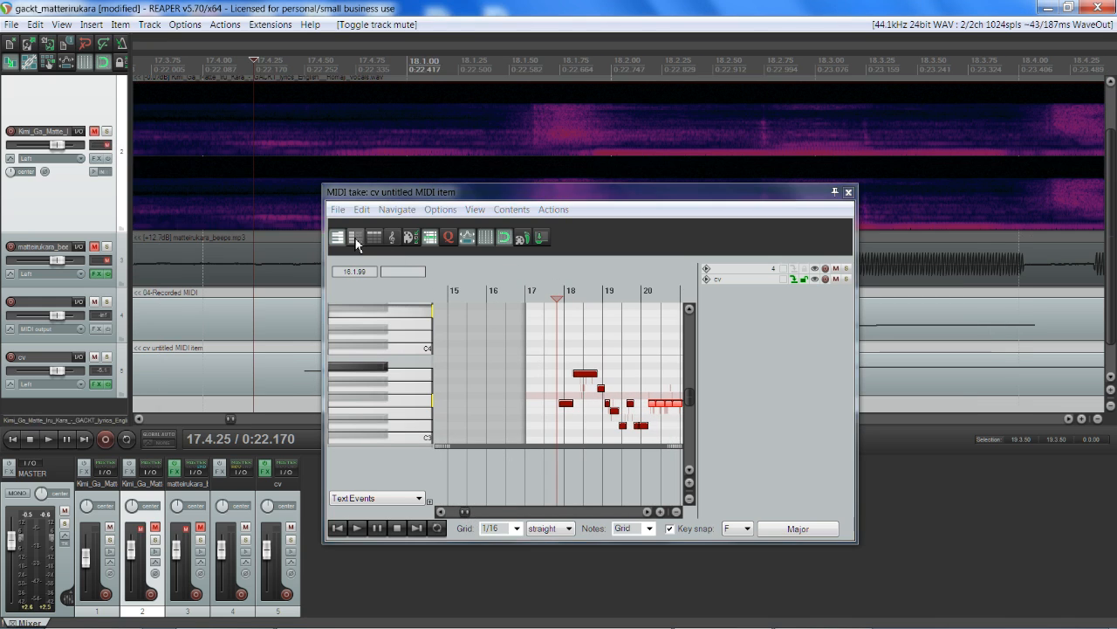
scroll(553, 333, "up", 3)
key("space")
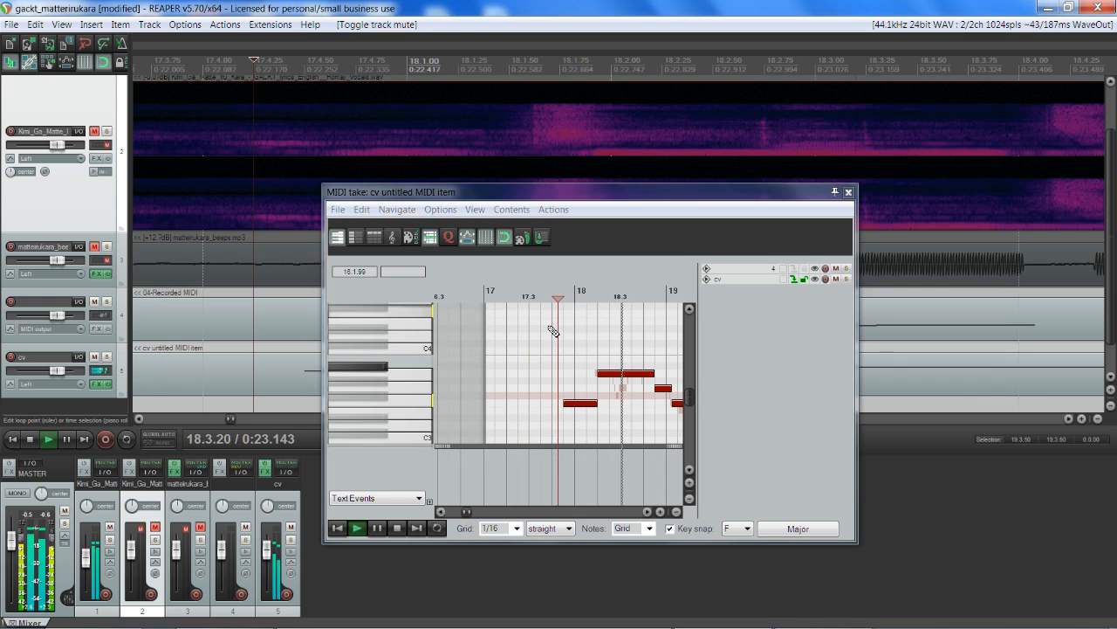
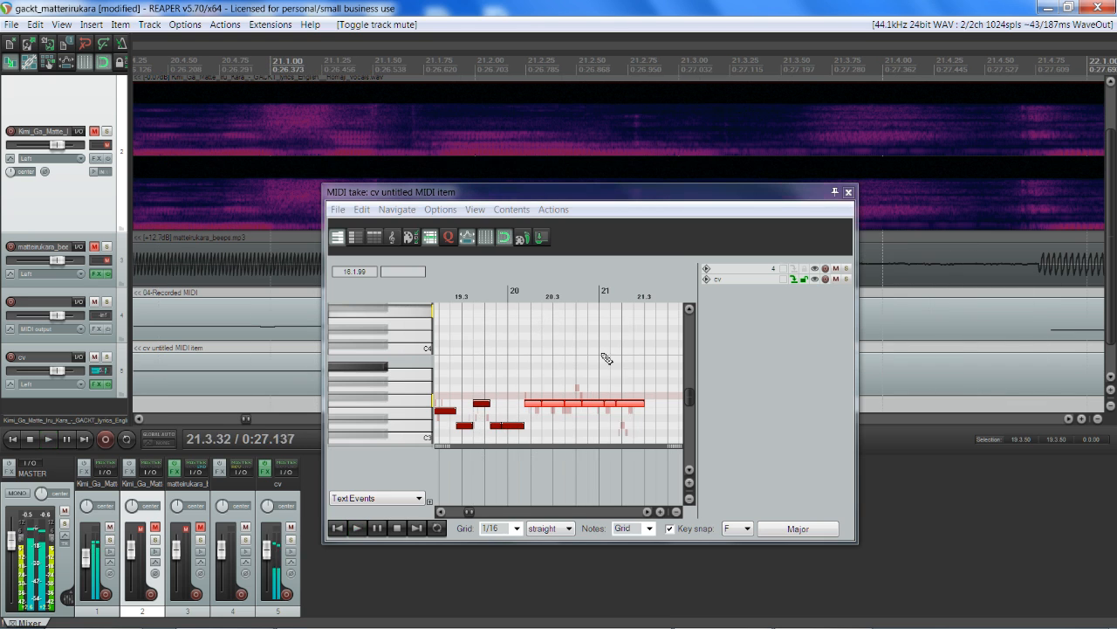
key("space")
Set the last six notes, from 20.1.75 to 21.3.00, to the pitches E3, F3, G3, F3, E3 and D3.
scroll(606, 371, "up", 2)
scroll(606, 371, "up", 1)
left_click(477, 406)
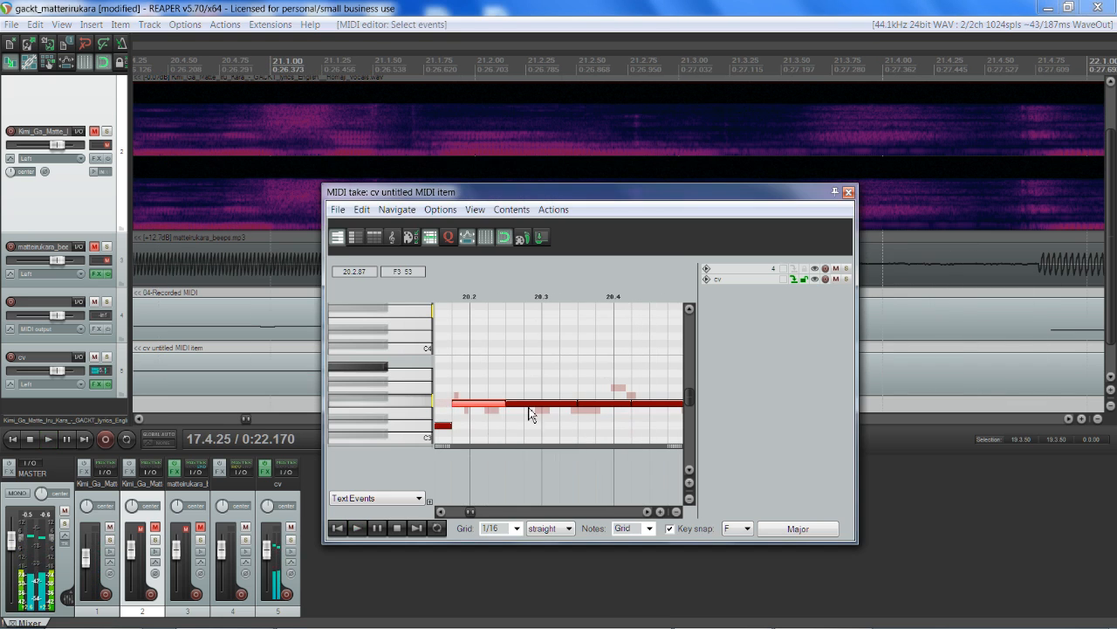
left_click_drag(534, 406, 482, 417)
left_click_drag(616, 405, 642, 426)
left_click(650, 406)
left_click(647, 513)
left_click(647, 512)
left_click_drag(690, 396, 690, 398)
left_click(647, 513)
scroll(620, 494, "down", 5)
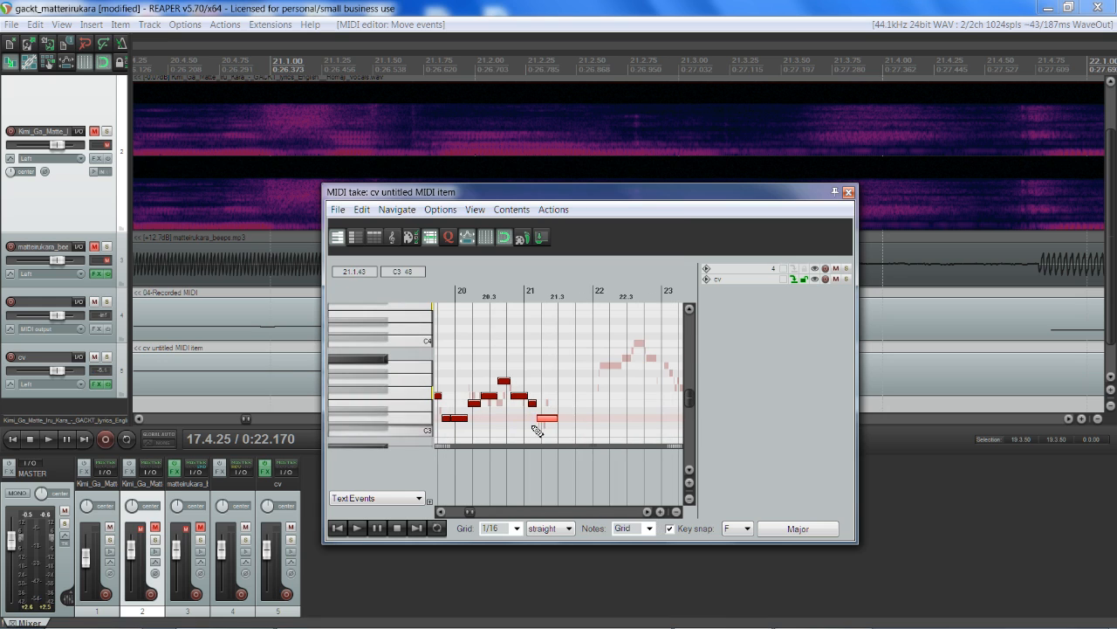
Solo the cv track and play the finished phrase from 17.4.25 to check the melody.
left_click(106, 357)
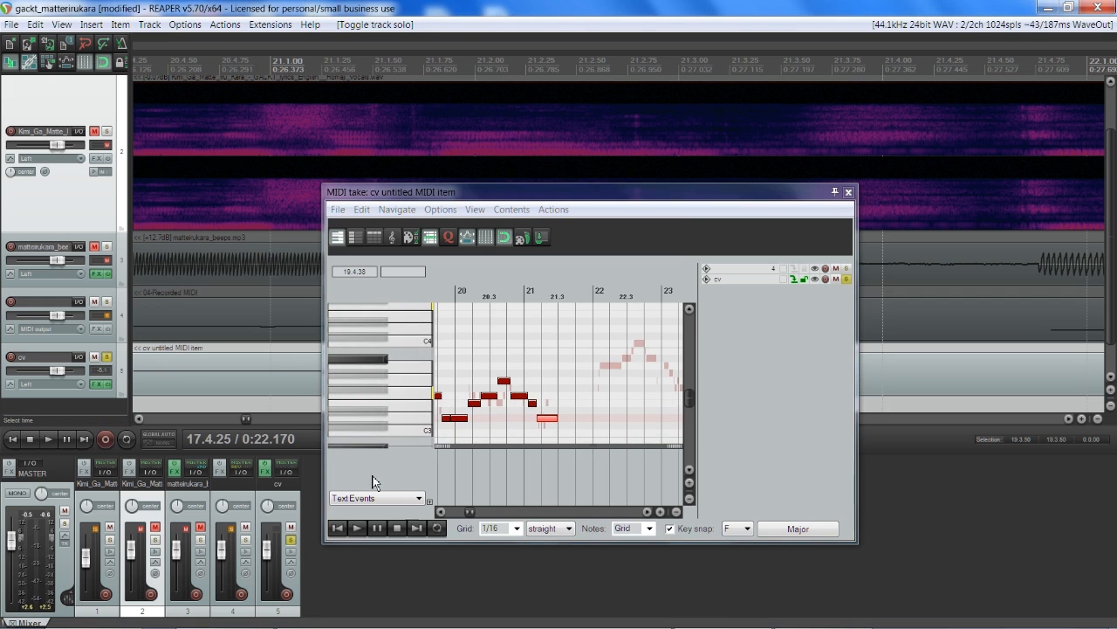
left_click_drag(468, 514, 462, 514)
key("space")
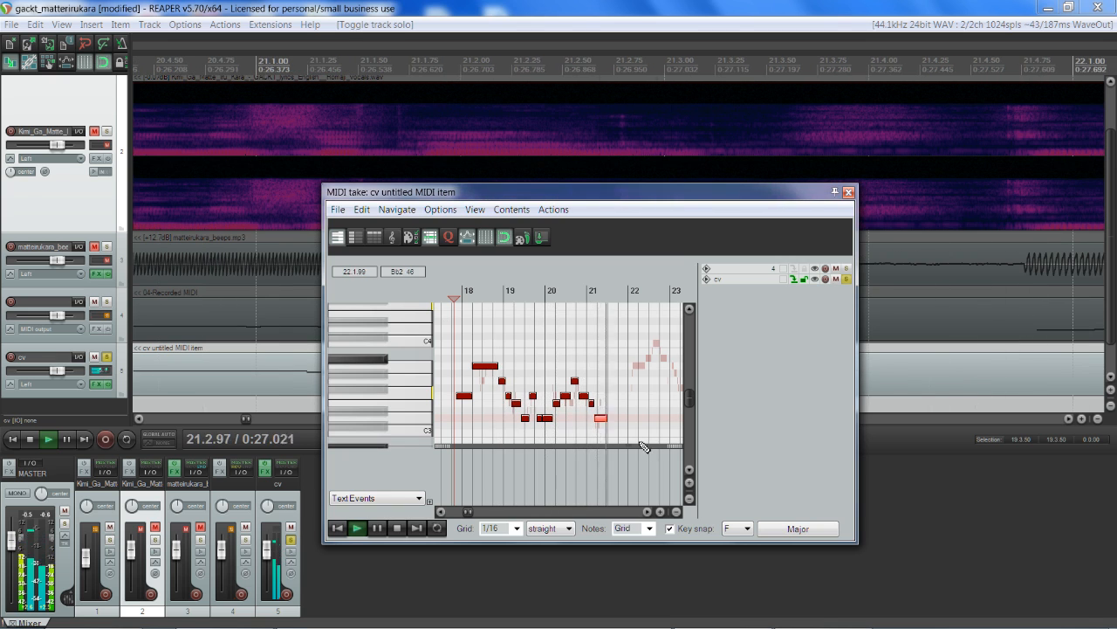
key("space")
scroll(600, 427, "up", 3)
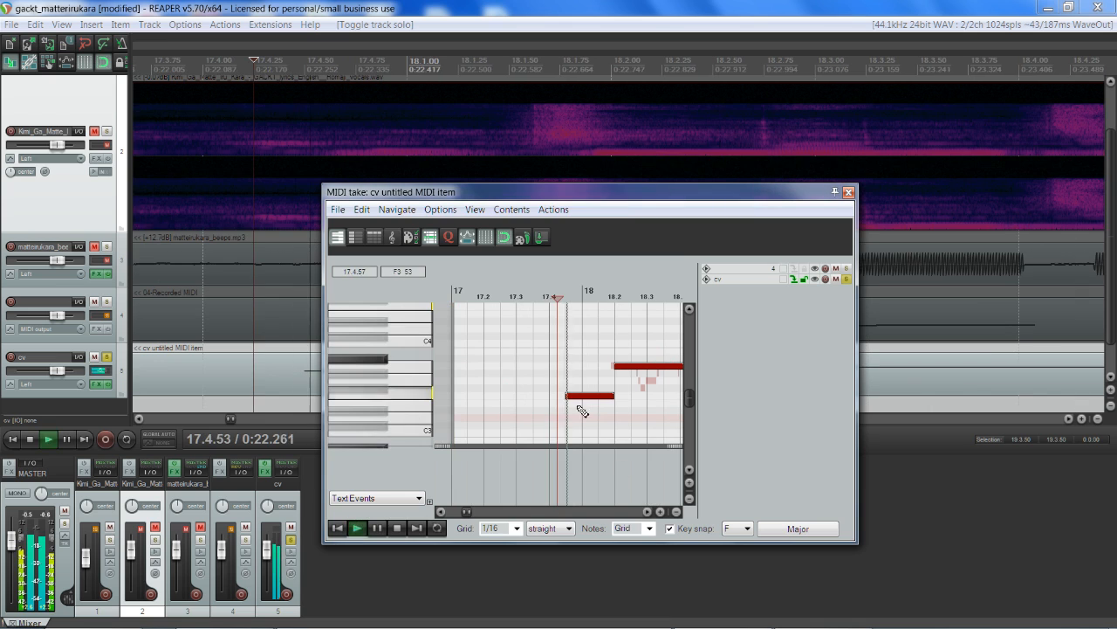
Select all the melody notes from measures 17 to 21, adjust their velocity together and play them from 17.4.25.
scroll(559, 384, "down", 4)
key("ctrl+a")
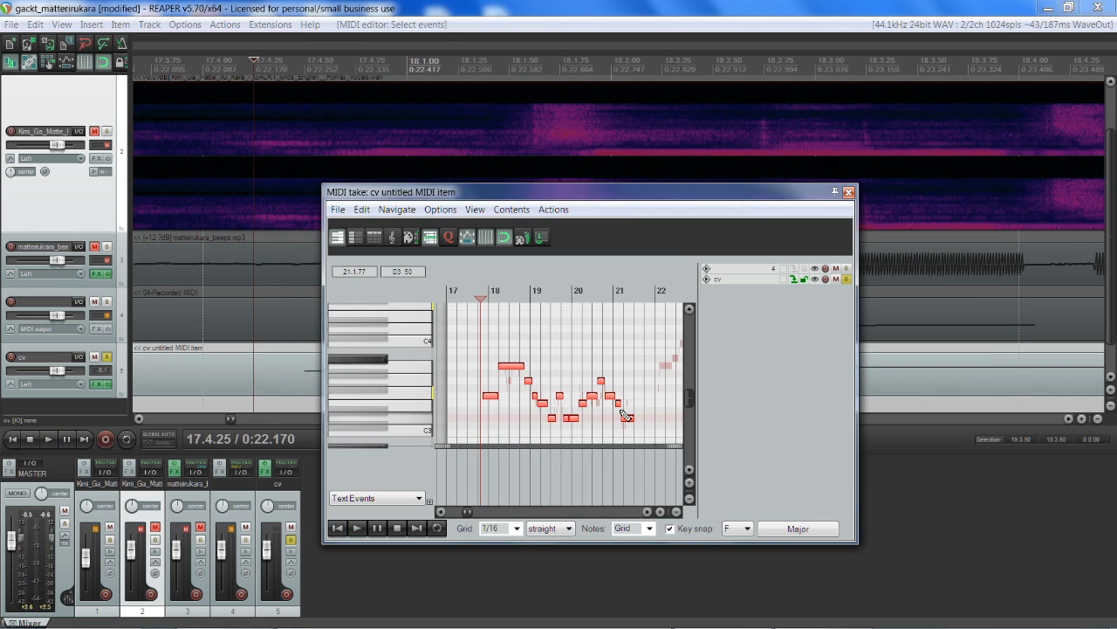
left_click(627, 417)
key("space")
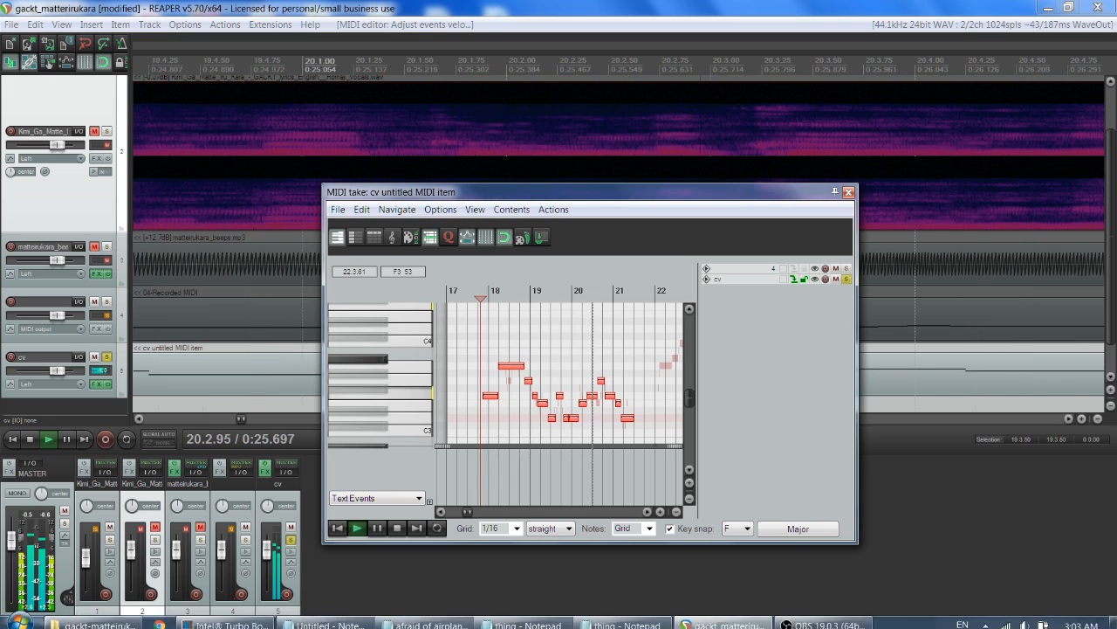
Set the system volume to 14 during playback, then stop playback and deselect the notes.
left_click(1018, 625)
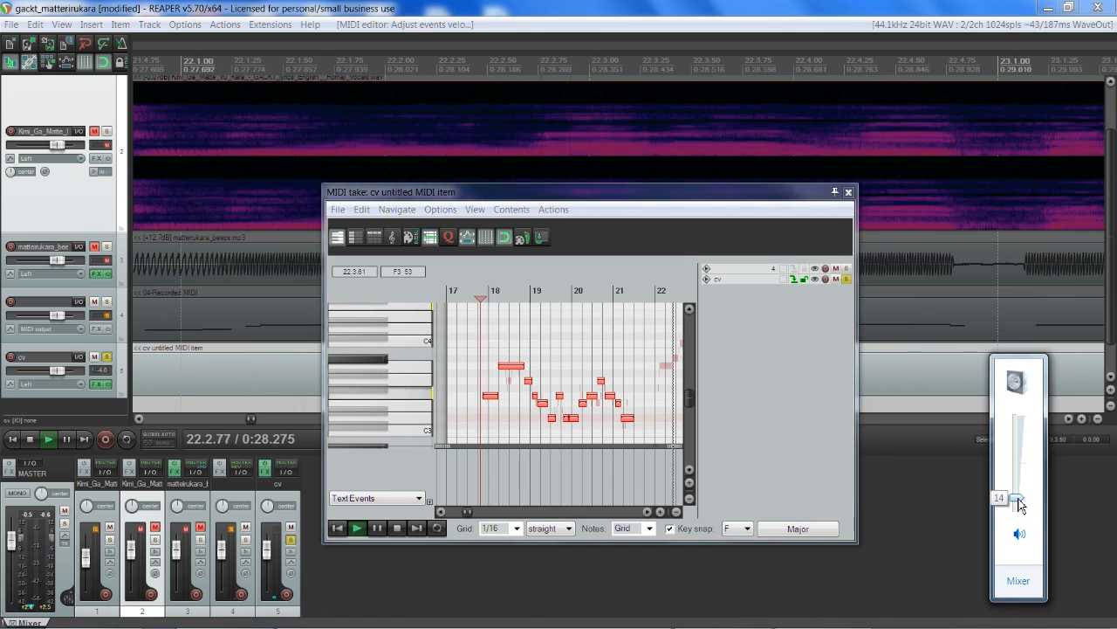
left_click(539, 417)
key("space")
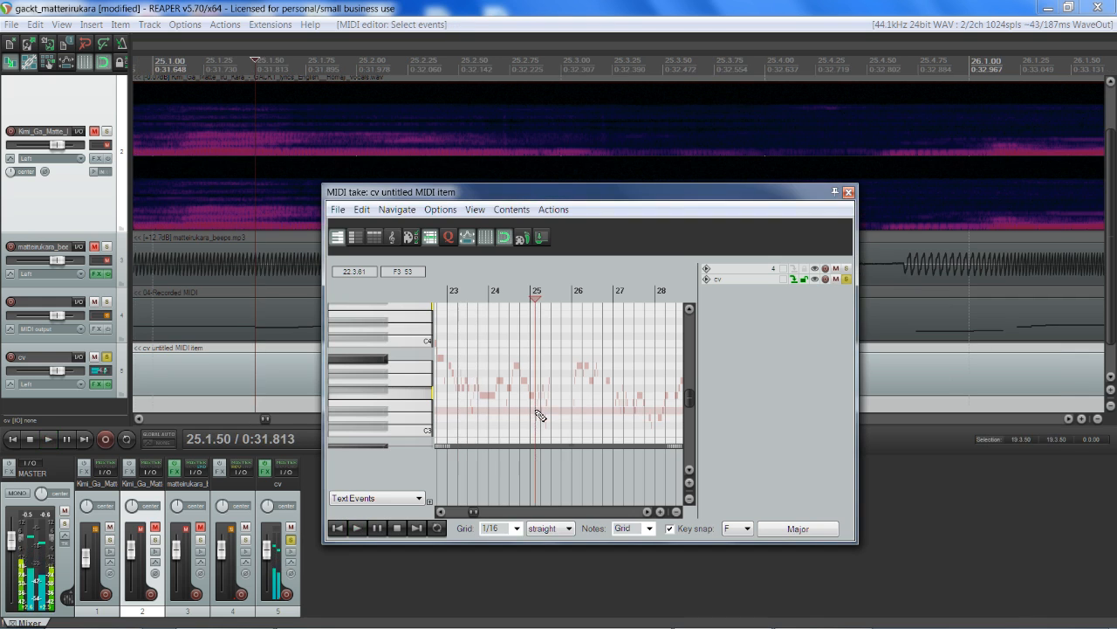
Play the soloed cv melody from 17.3.50 through its last note in measure 21 to check it.
left_click_drag(473, 511, 491, 474)
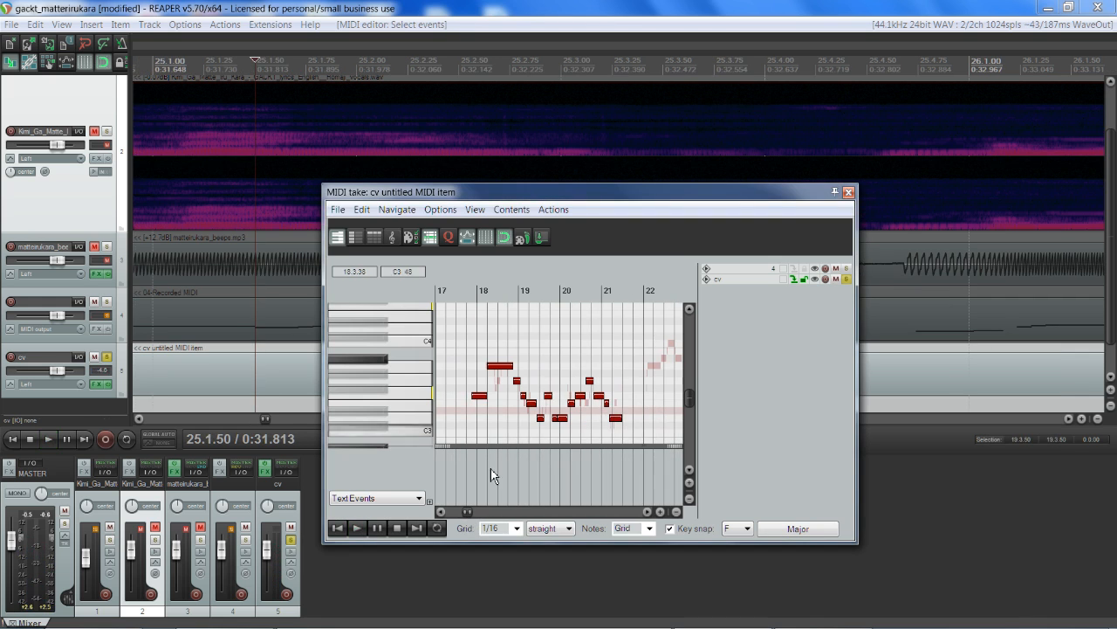
scroll(569, 363, "up", 3)
left_click(559, 365)
key("space")
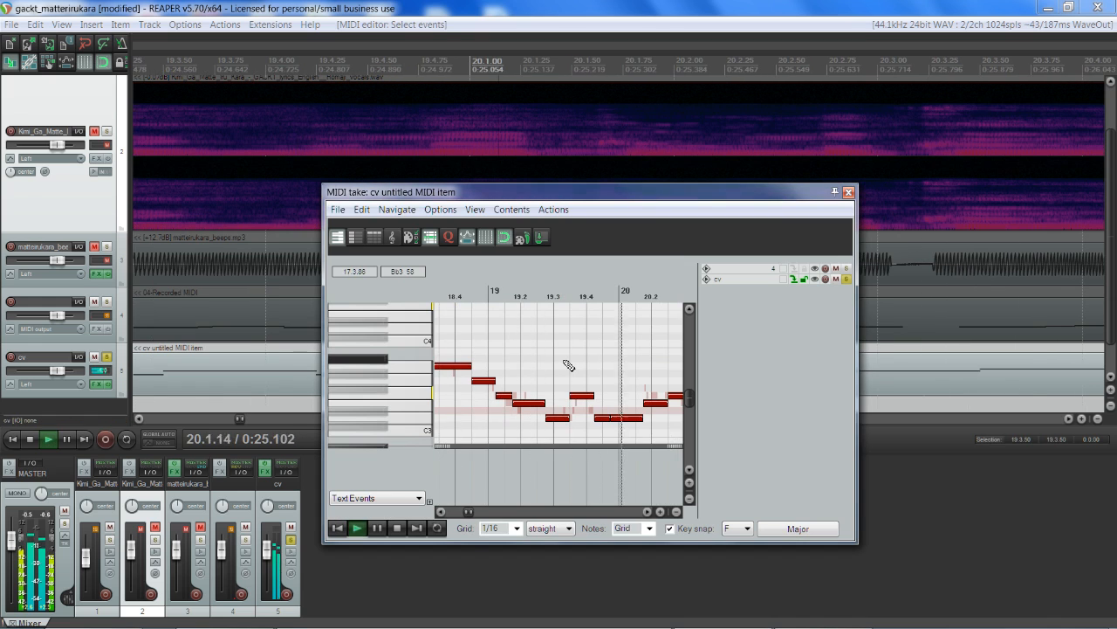
key("space")
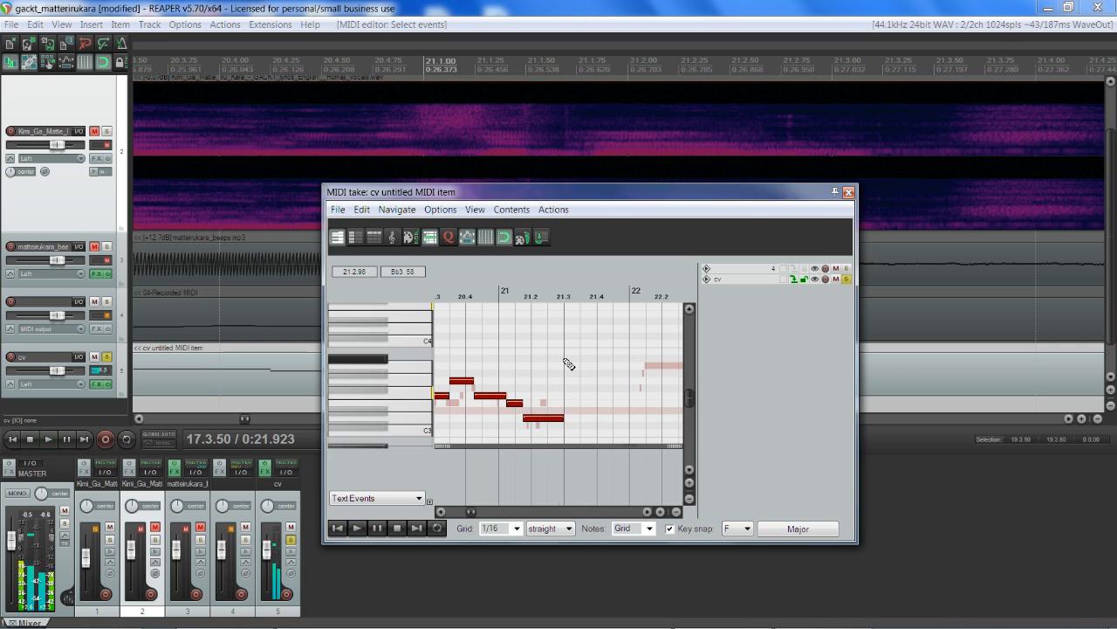
Unmute the vocal track, unsolo the cv track and play both together from 17.3.50.
left_click(96, 132)
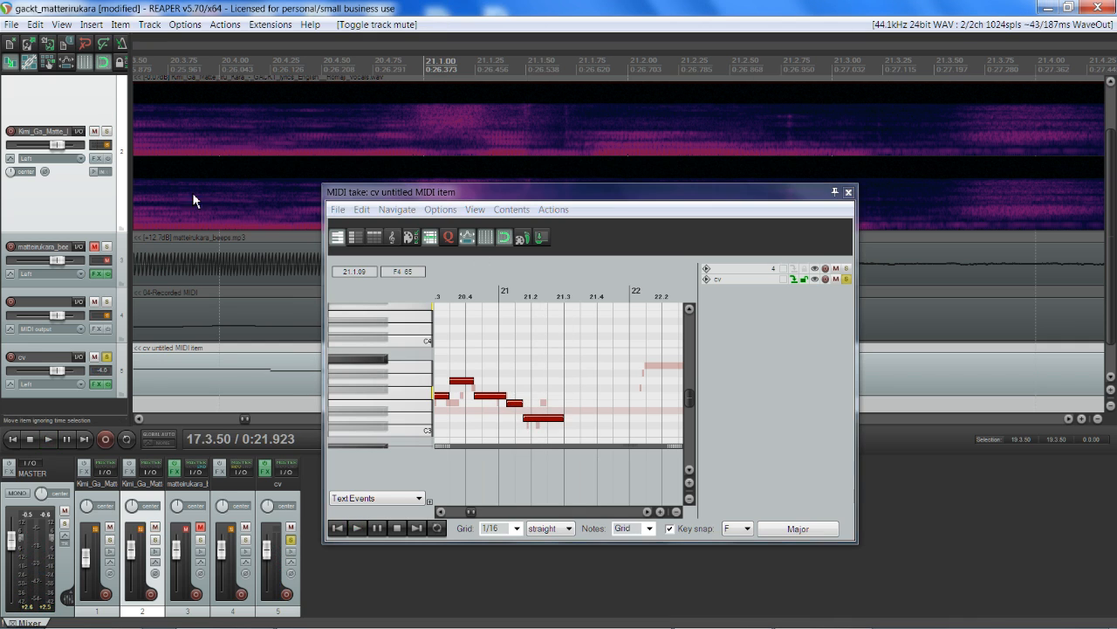
key("space")
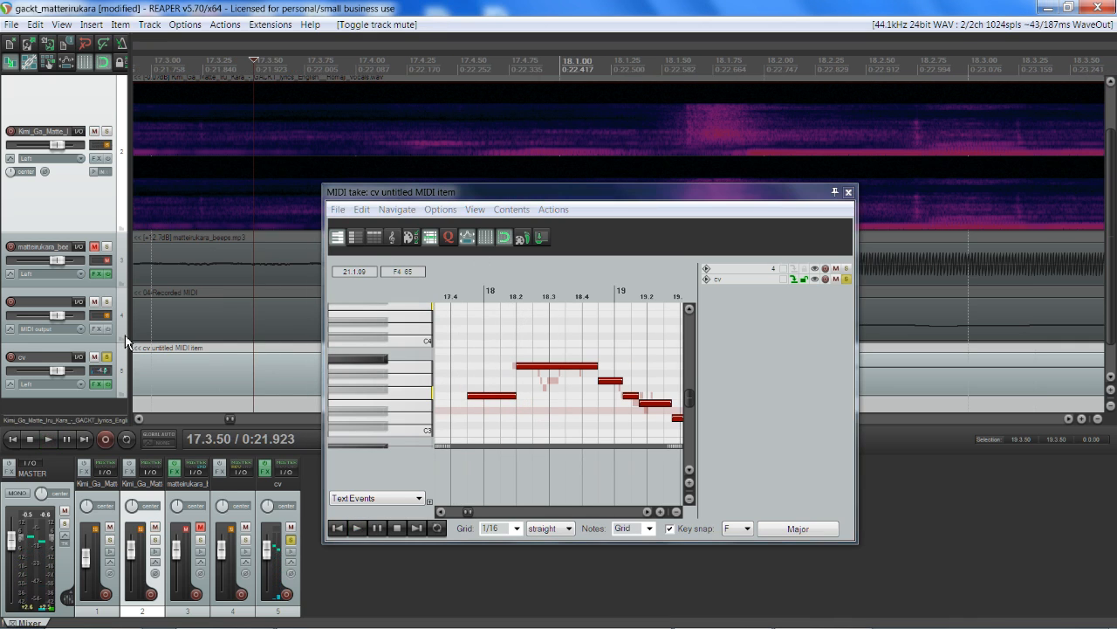
left_click(106, 357)
key("space")
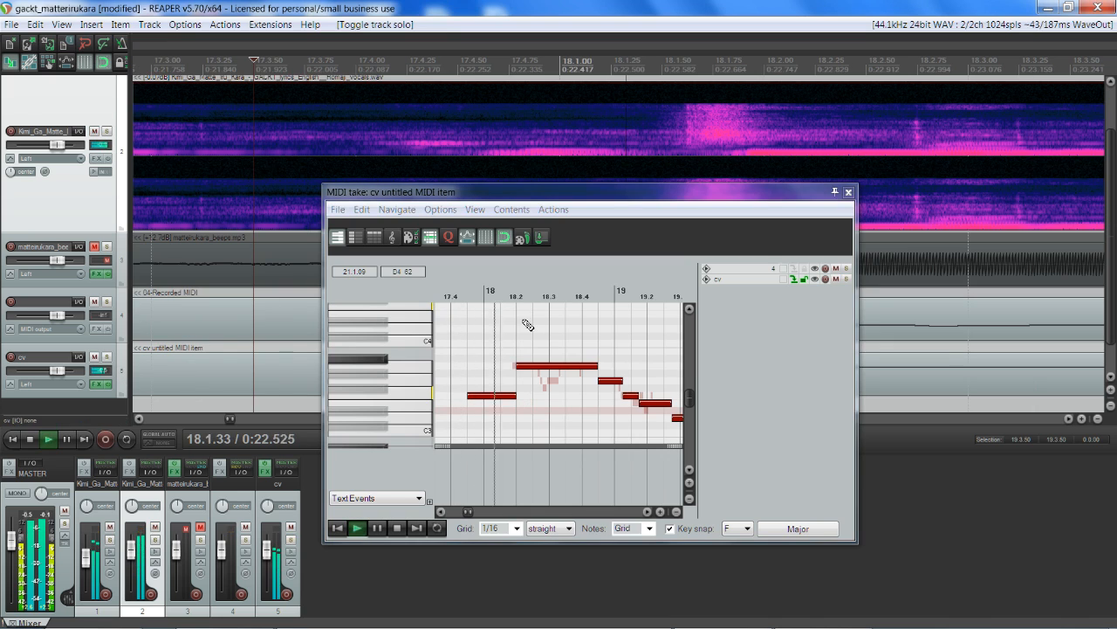
key("space")
Play short passages from 17.4.75, 18.1.75, 18.2.00 and up to 18.2.81 to compare the first two notes with the vocal.
left_click(468, 299)
key("space")
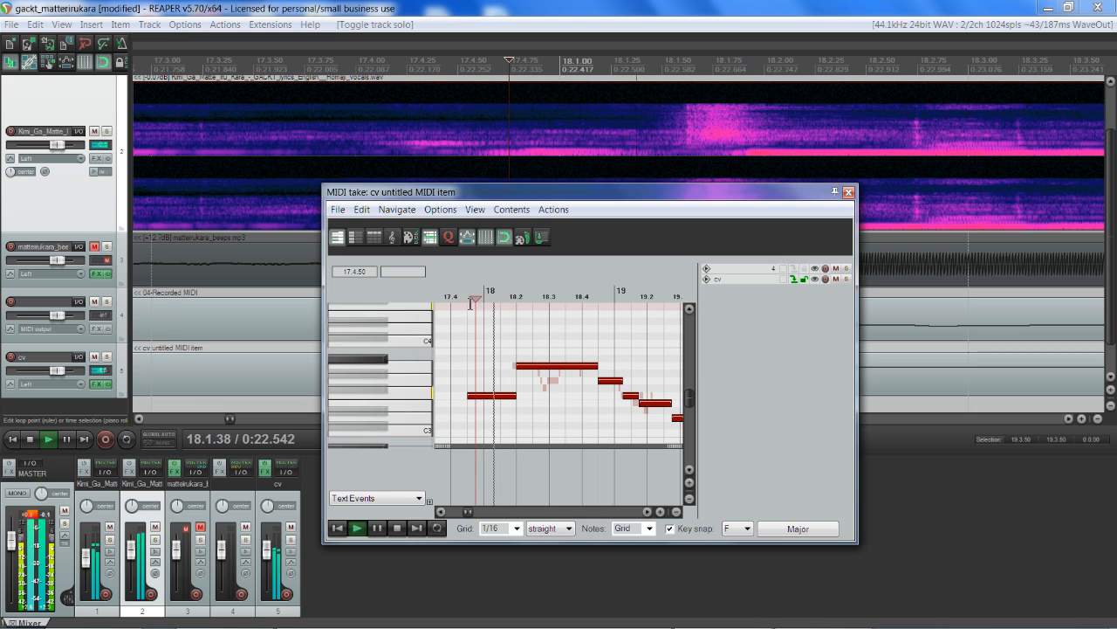
key("space")
key("space")
key("space")
left_click(517, 298)
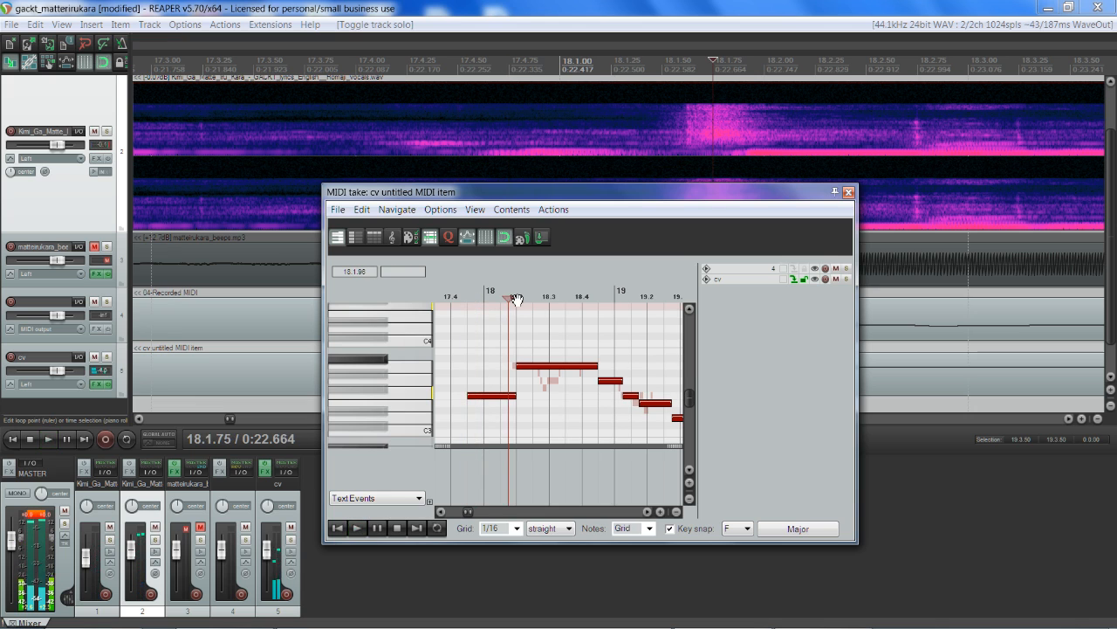
key("space")
key("space")
key("space")
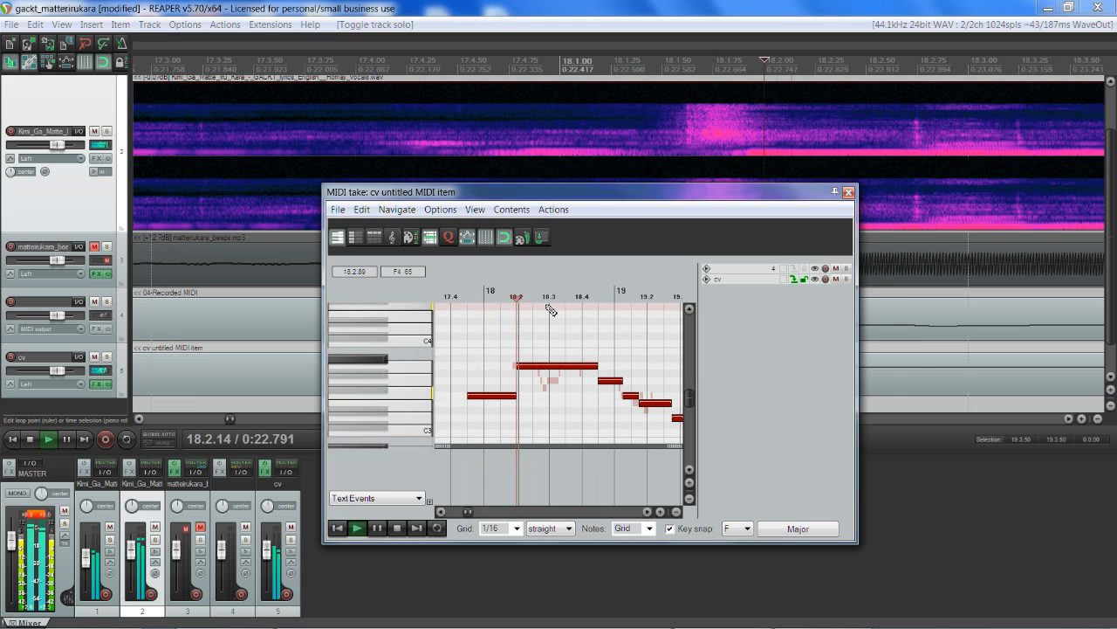
key("space")
left_click(534, 299)
left_click(535, 296)
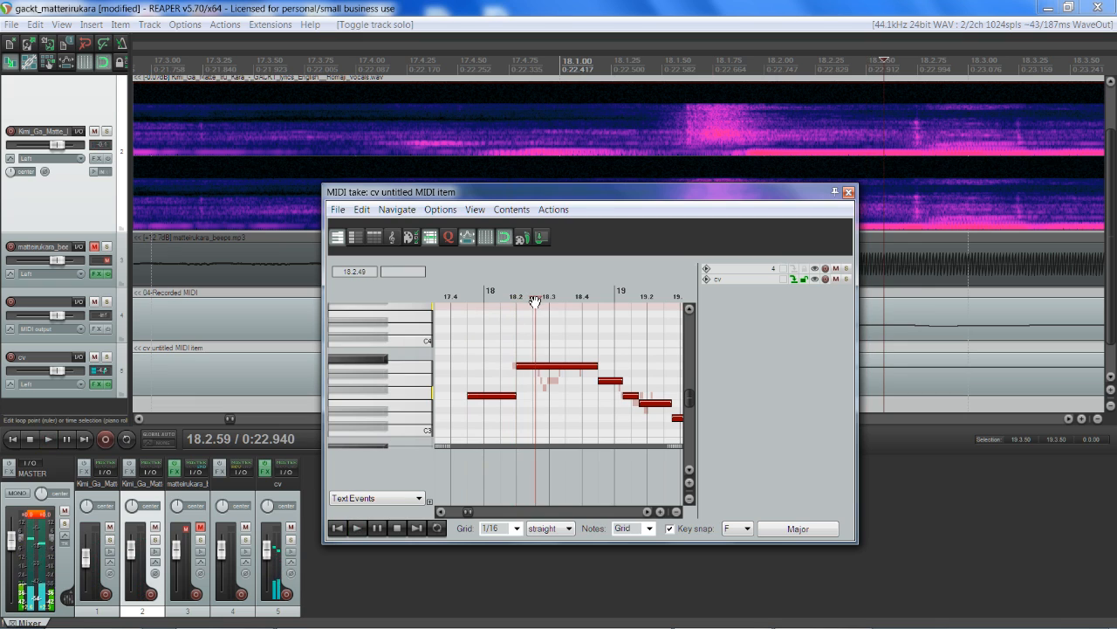
left_click_drag(535, 300, 545, 301)
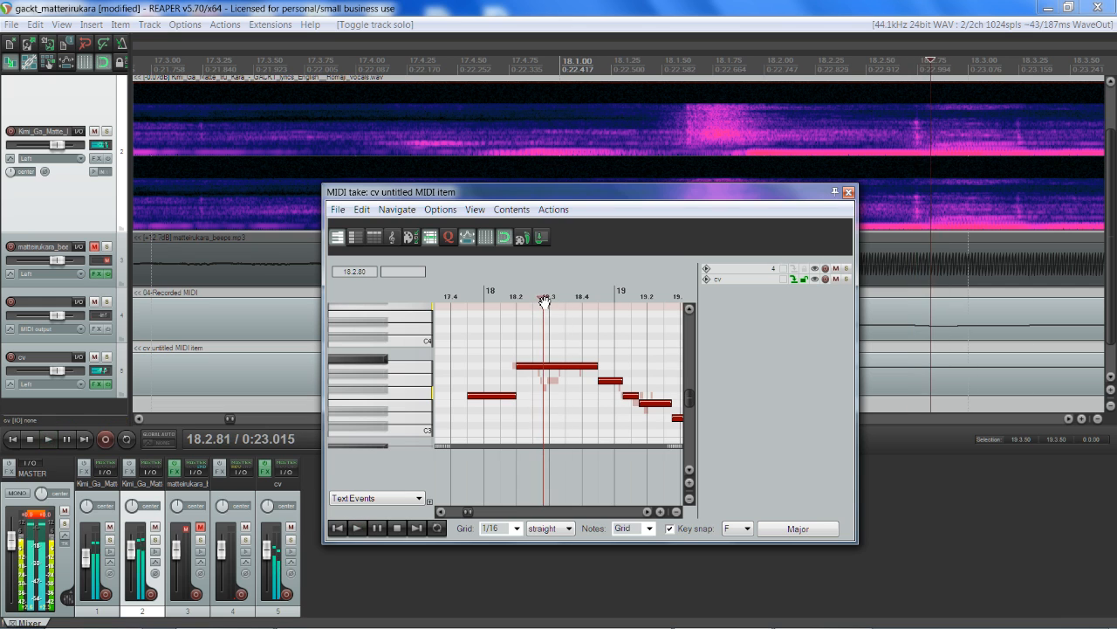
Shorten the long A3 note at 18.2 to end at 18.2.75 and insert a G3 note from there to 18.4.00.
scroll(594, 378, "up", 3)
scroll(628, 380, "down", 2)
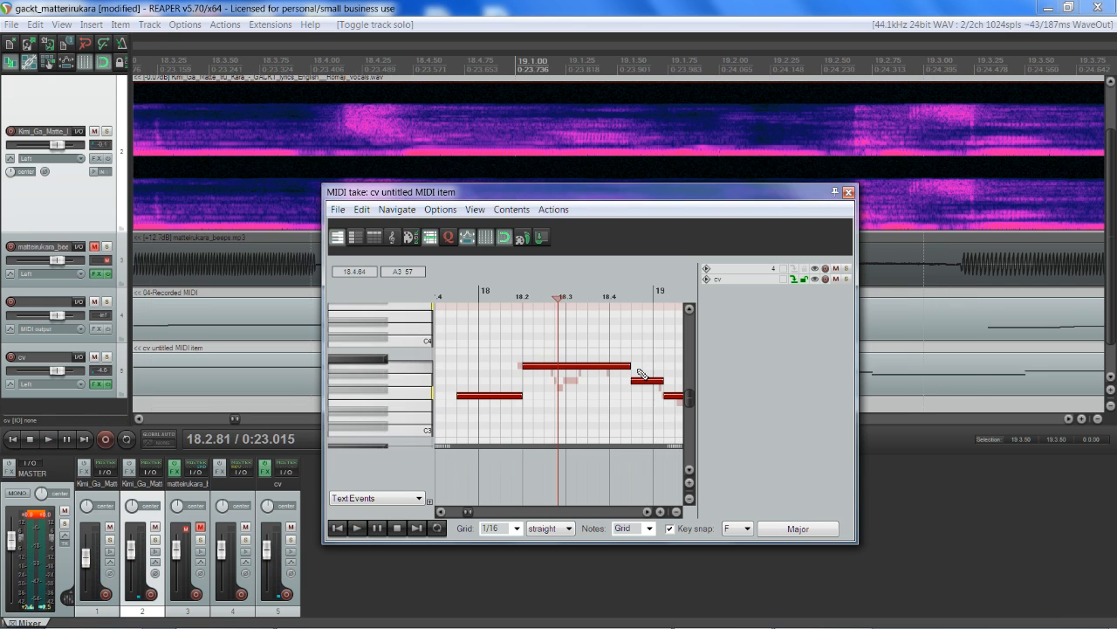
left_click_drag(623, 366, 555, 374)
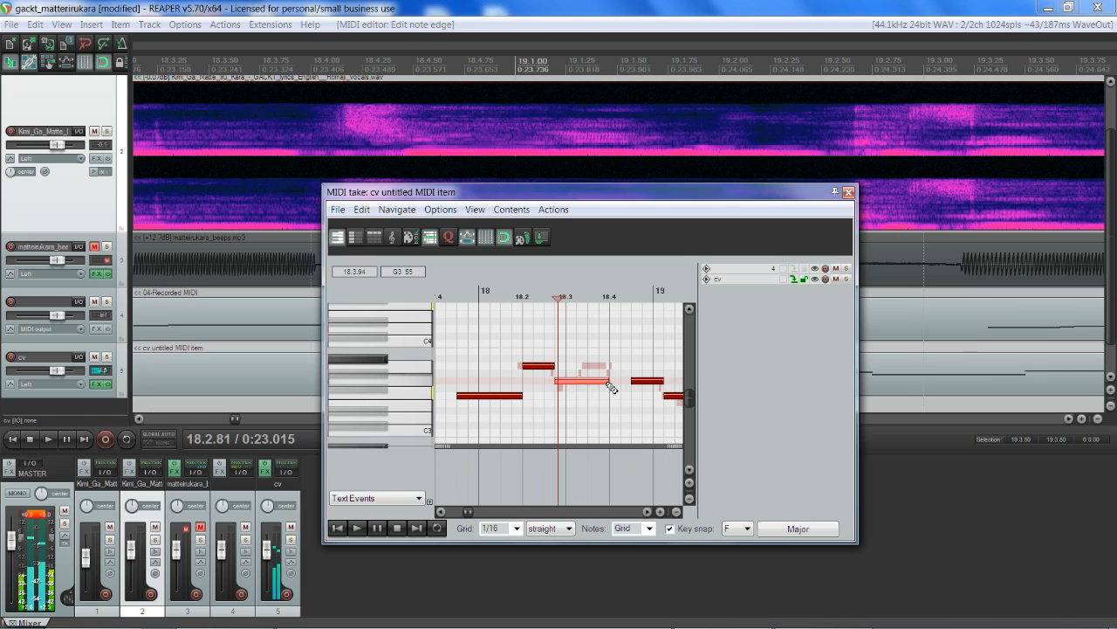
Play the passage repeatedly from 18.2.81 and 18.2.50 to compare the new G3 note with the vocal.
key("space")
key("space")
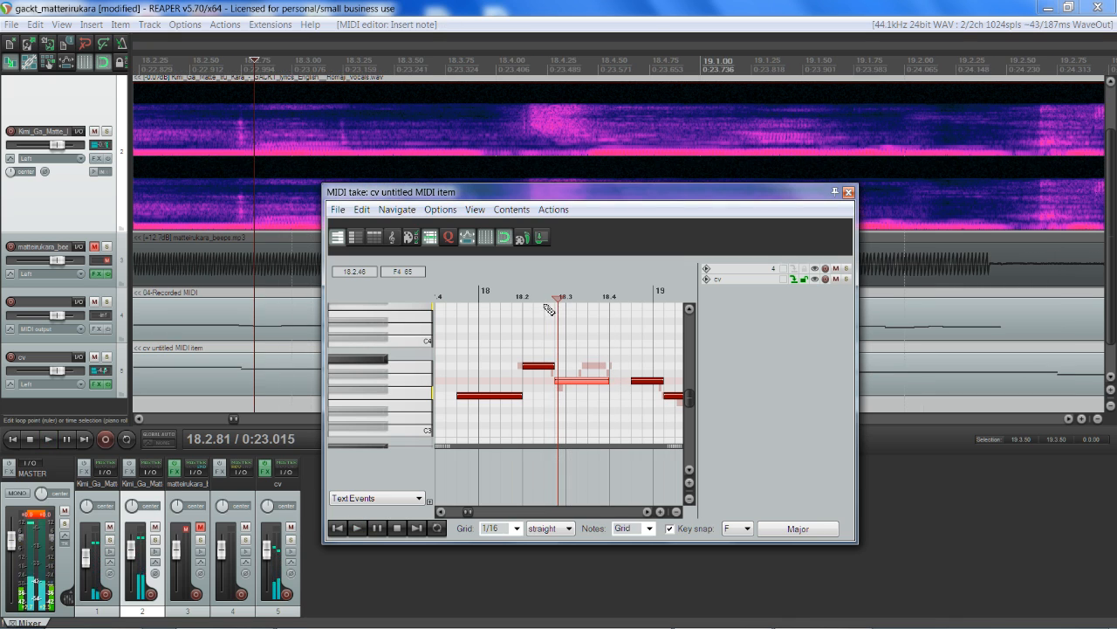
key("space")
key("space")
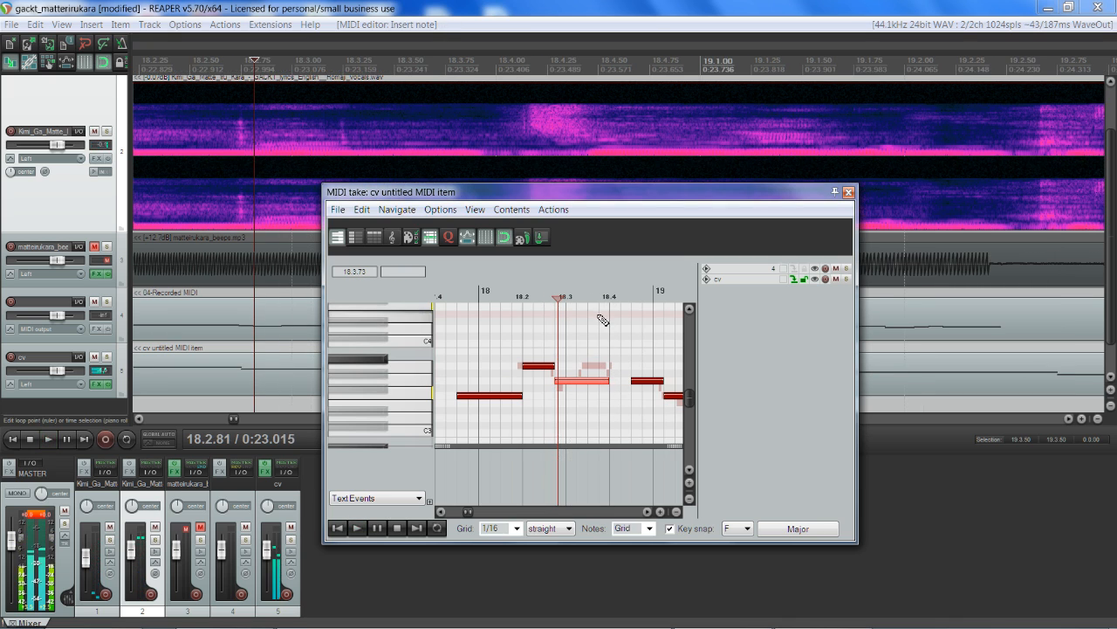
left_click(600, 318)
left_click(631, 302)
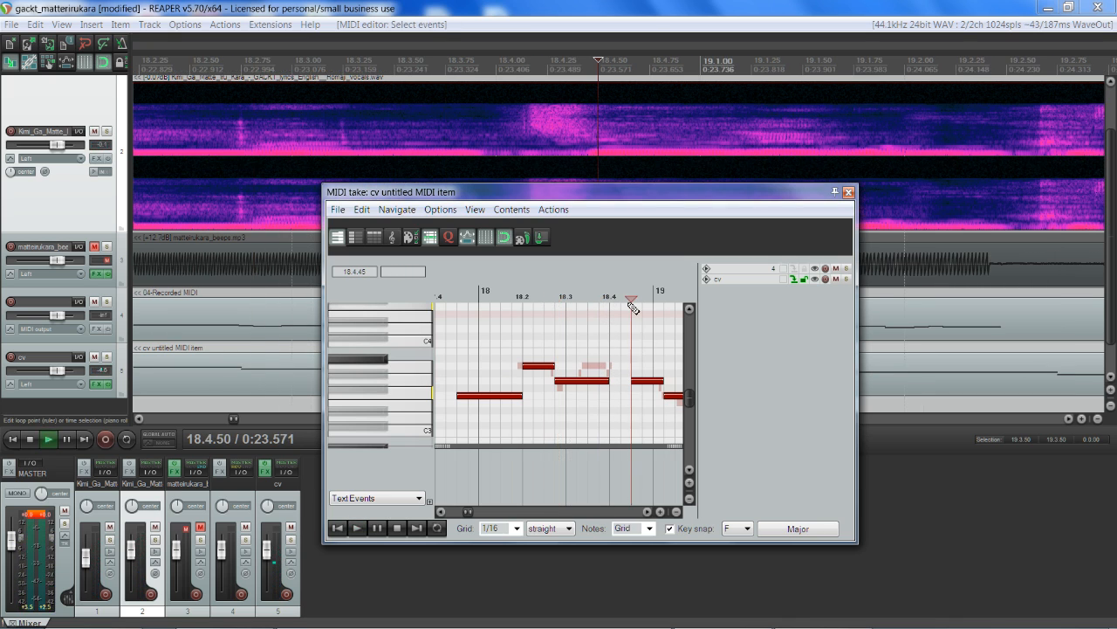
left_click(544, 299)
key("space")
key("space")
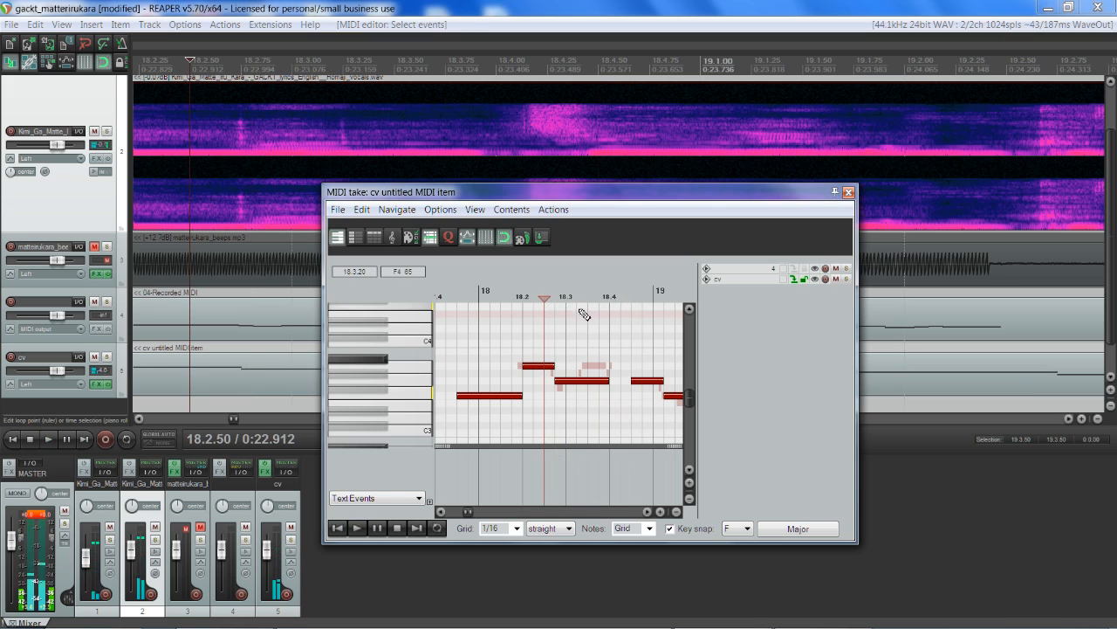
key("space")
key("space")
Raise the new G3 note to A3, extend it to 18.4.50 and play the result from 18.2.50.
mouse_move(607, 382)
left_mouse_down()
mouse_move(625, 385)
mouse_move(614, 373)
left_mouse_up()
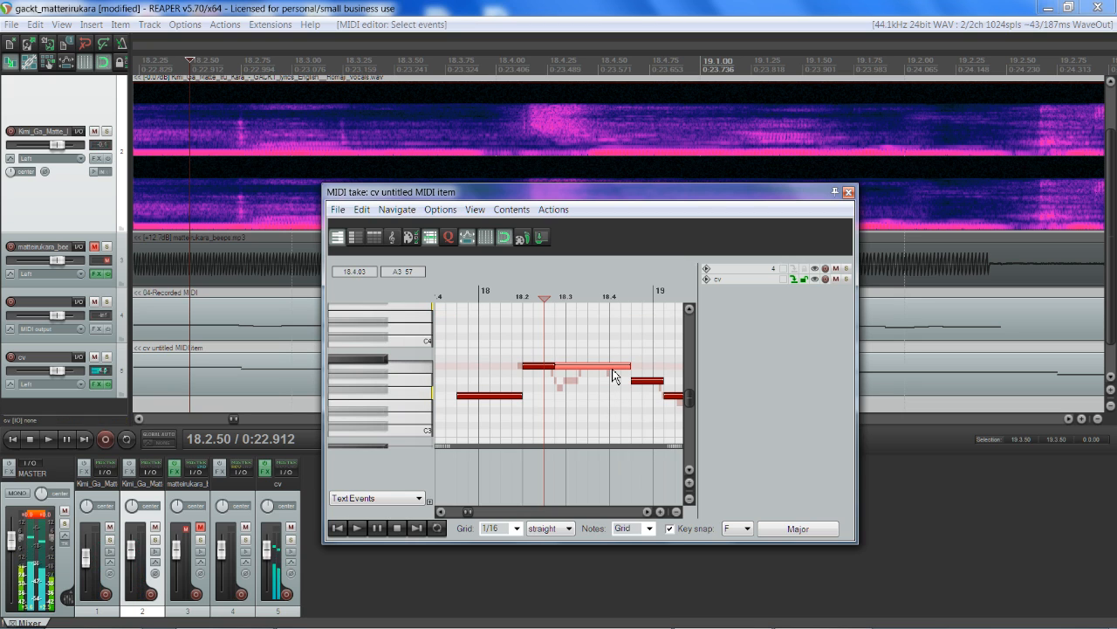
key("space")
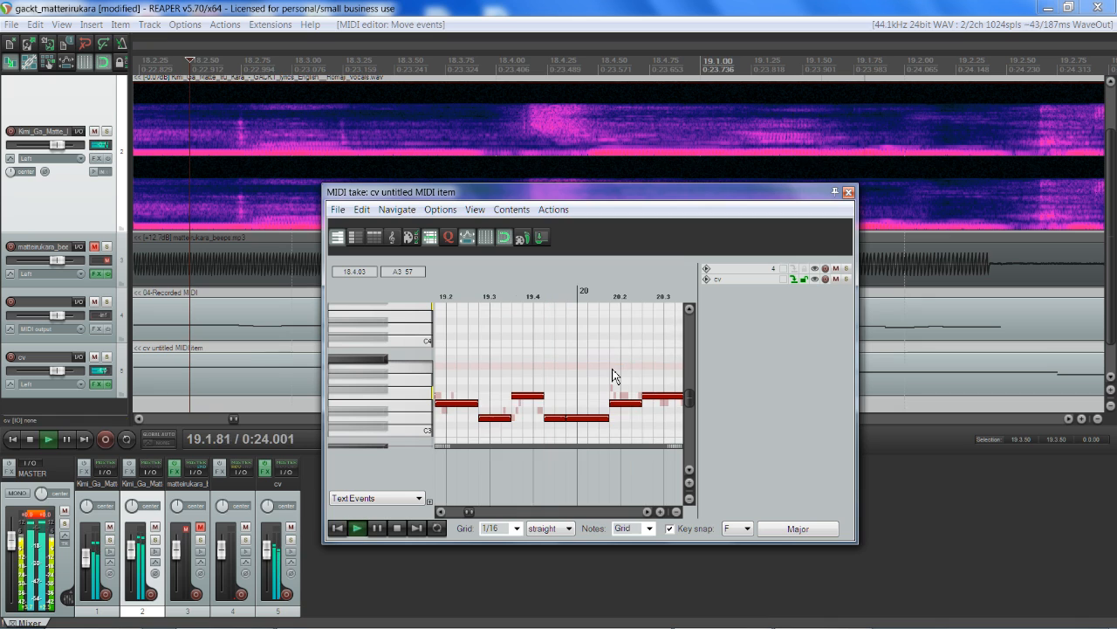
key("space")
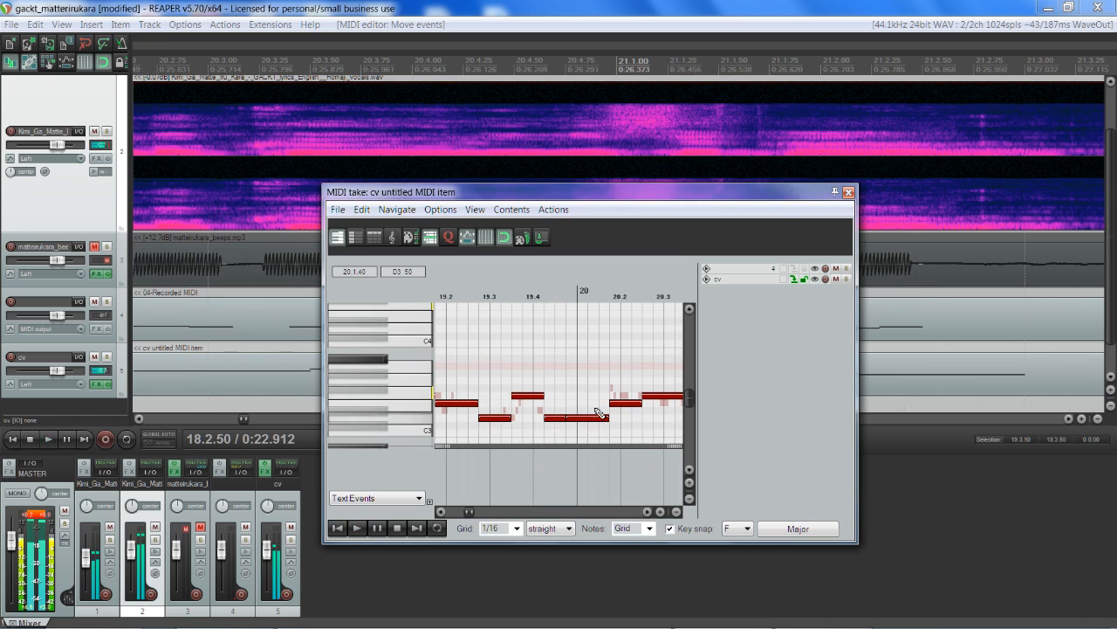
Raise the cv note at measure 20.2 to the pitch of the note that follows it, and play the passage.
left_click_drag(622, 409, 622, 402)
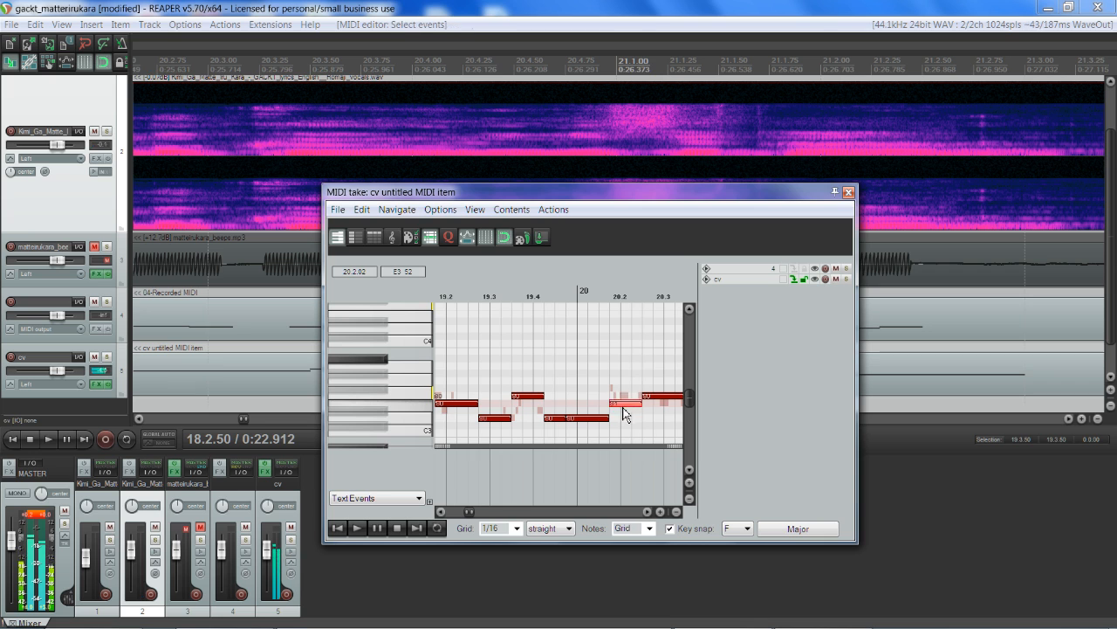
key("space")
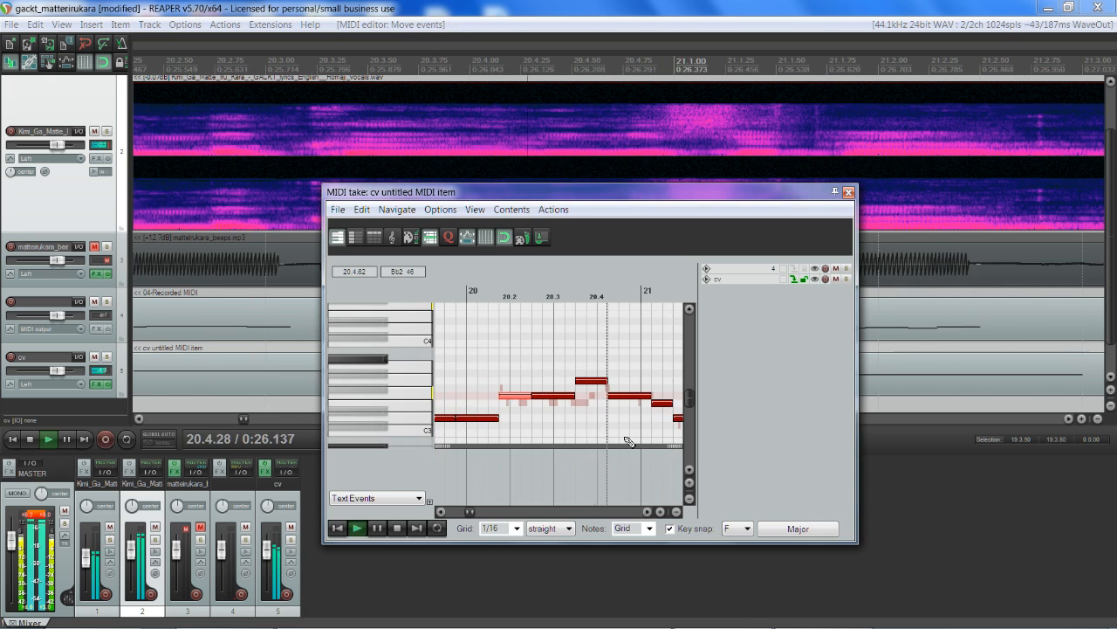
key("space")
Play the cv melody together with the vocals from the middle of measure 17.
scroll(569, 392, "down", 4)
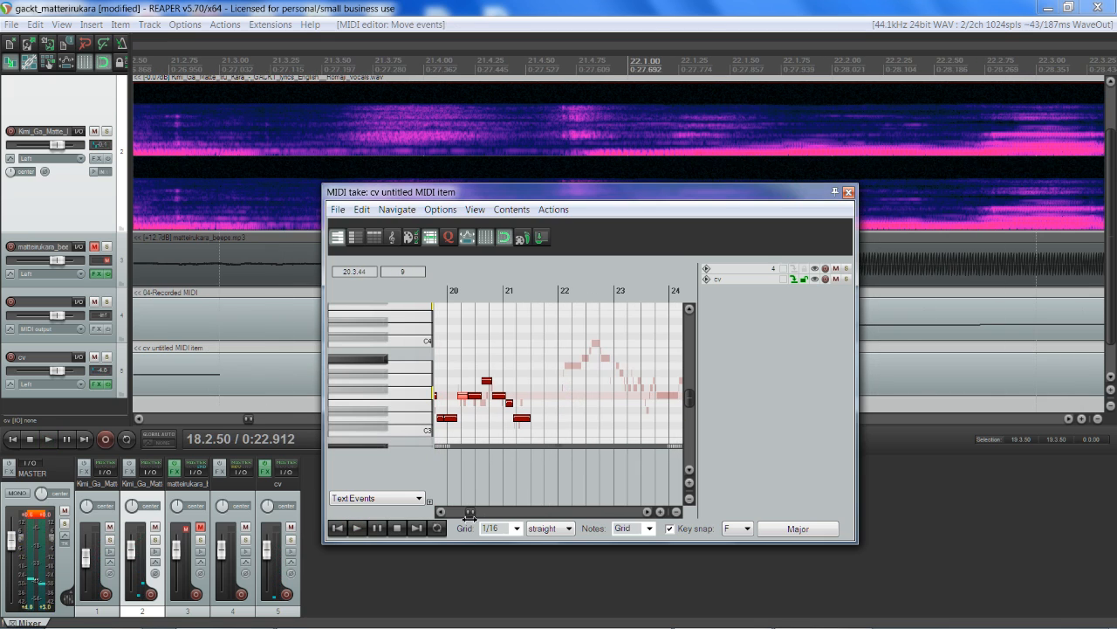
left_click_drag(473, 512, 465, 513)
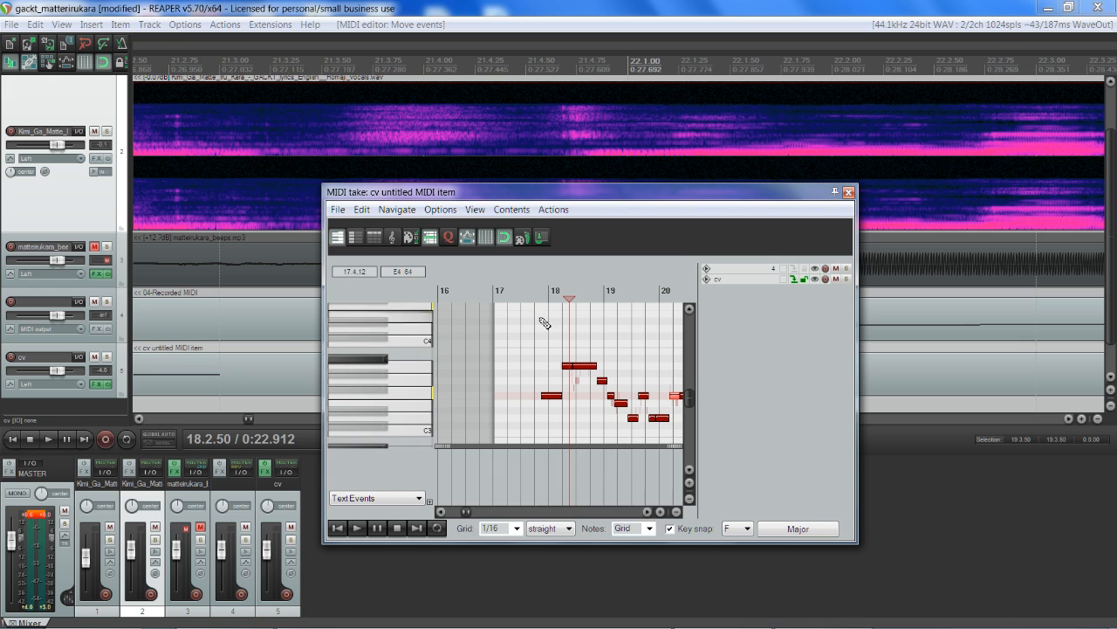
left_click(524, 301)
key("space")
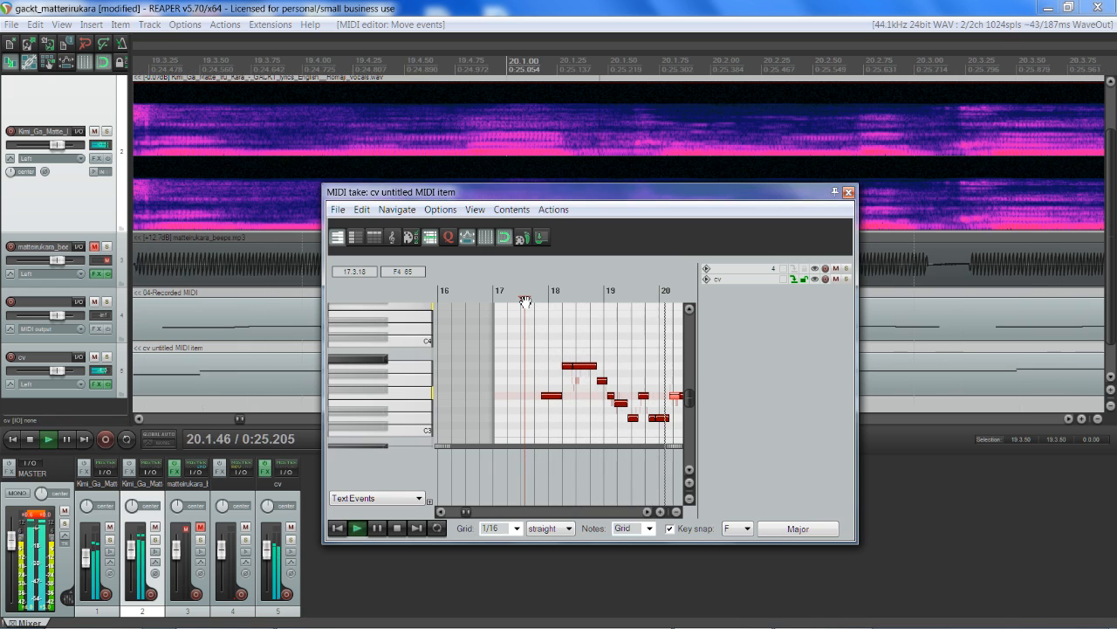
key("space")
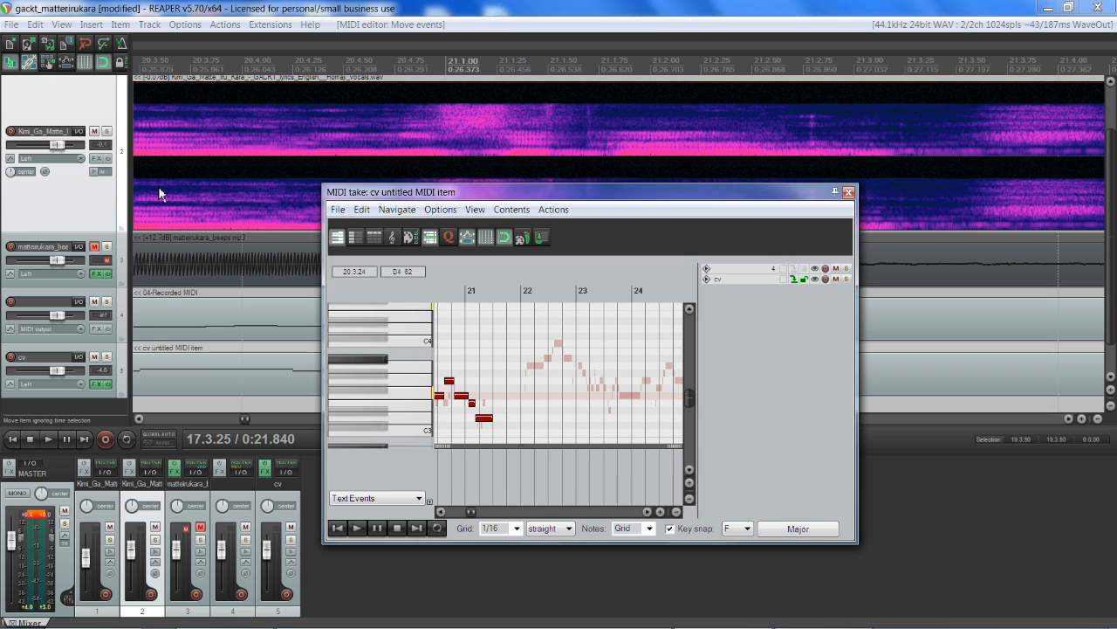
Mute the vocals track and replay the cv melody from the middle of measure 17.
left_click(95, 131)
key("space")
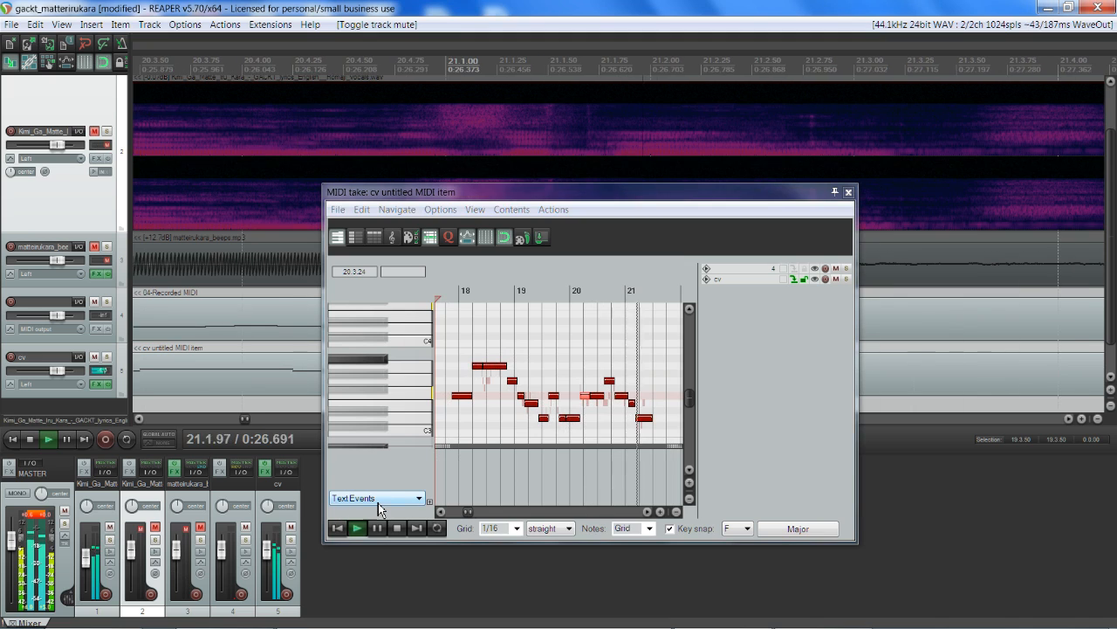
key("space")
key("space")
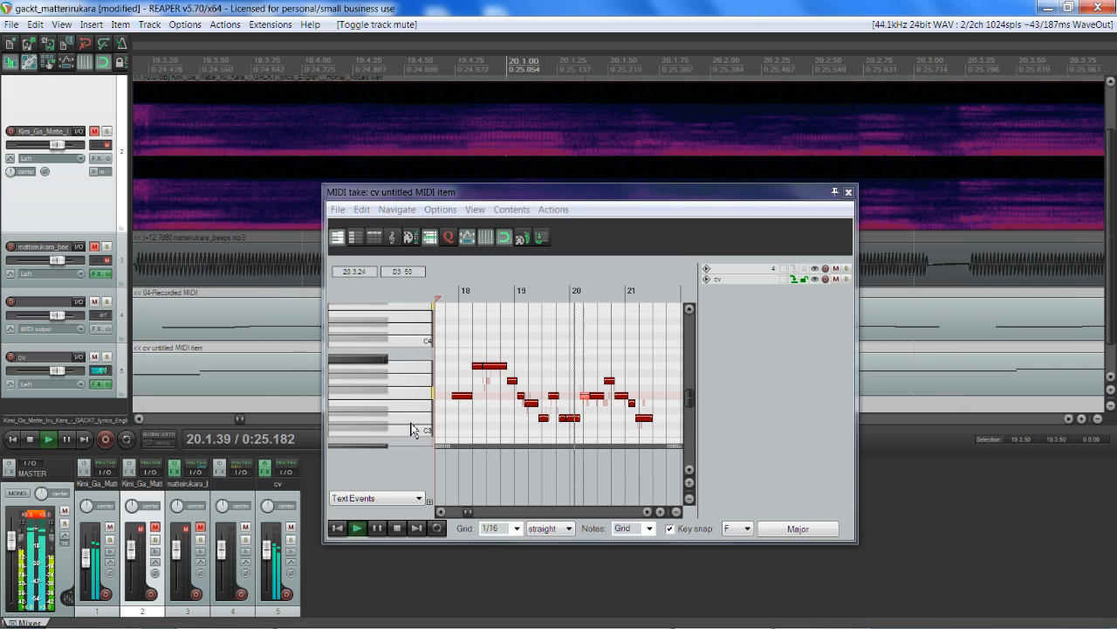
key("space")
key("space")
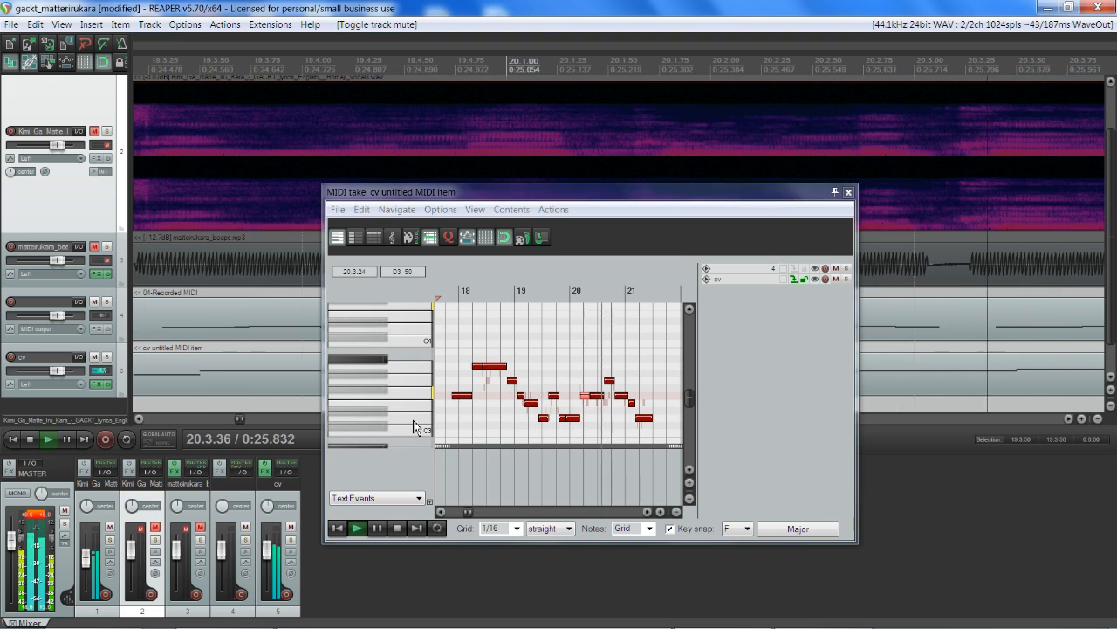
key("space")
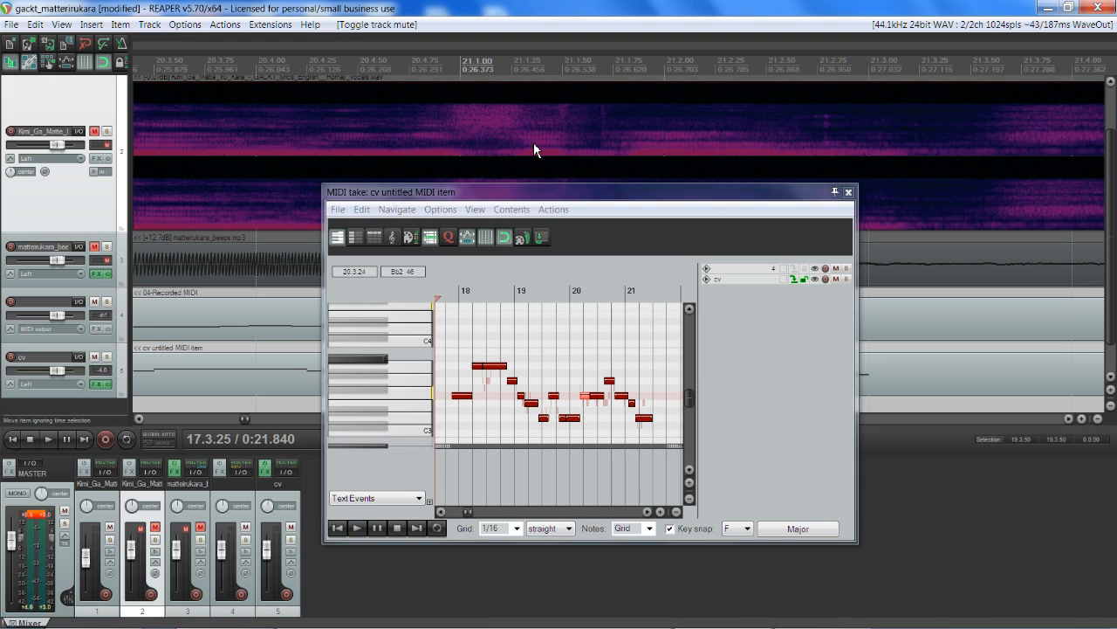
Arrange REAPER in half the screen, with the "afraid of airplanes" Notepad lyrics and the MIDI editor side by side.
left_click_drag(510, 21, 1116, 148)
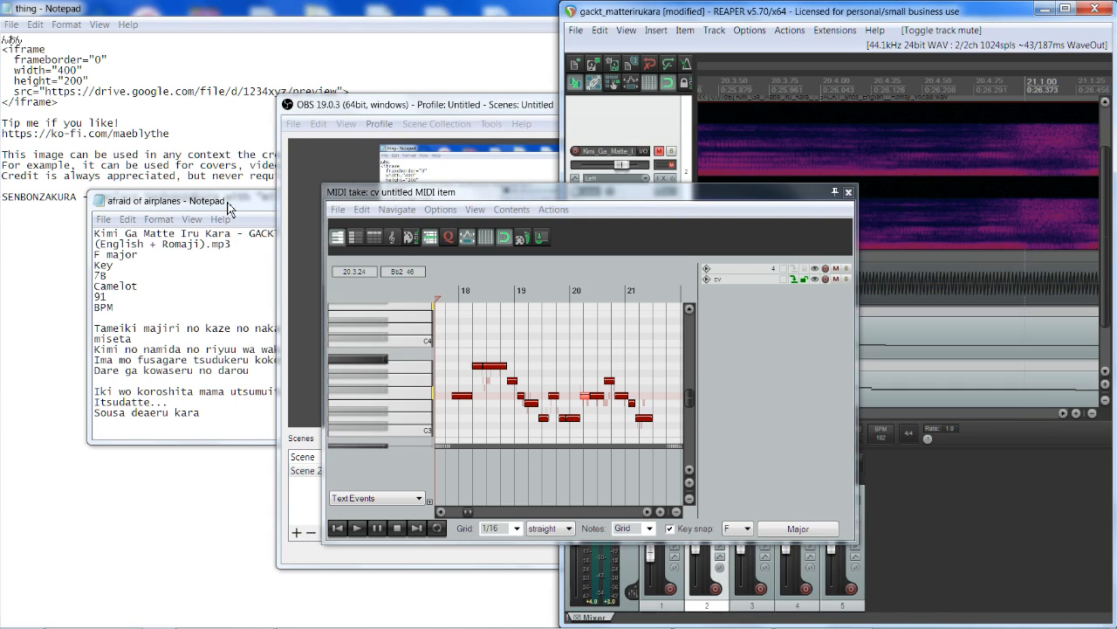
left_click_drag(229, 208, 188, 206)
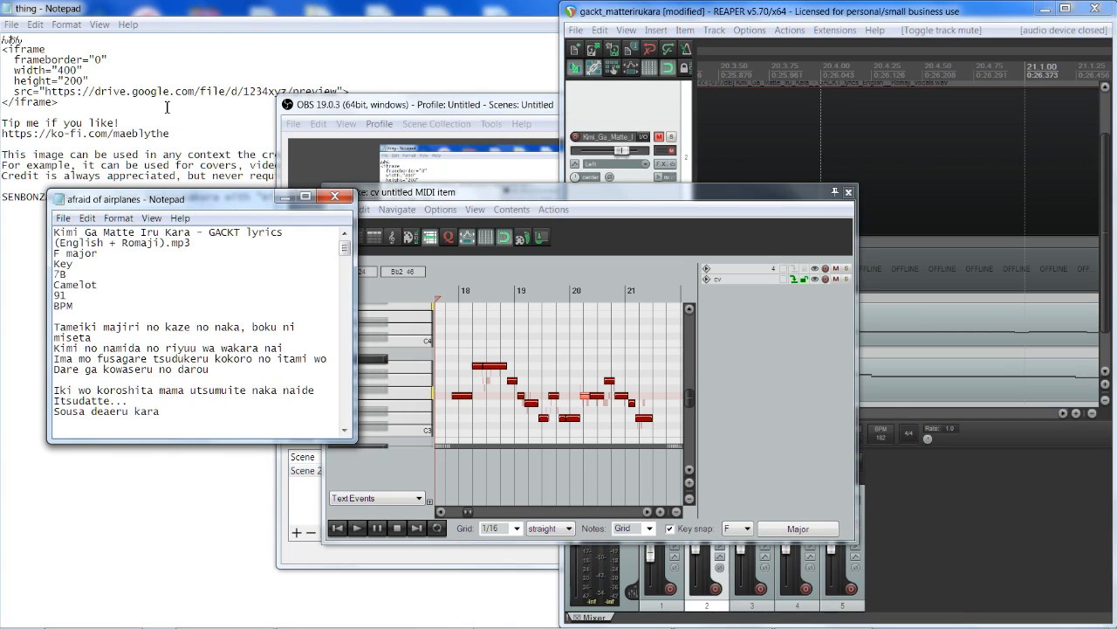
left_click_drag(407, 200, 521, 185)
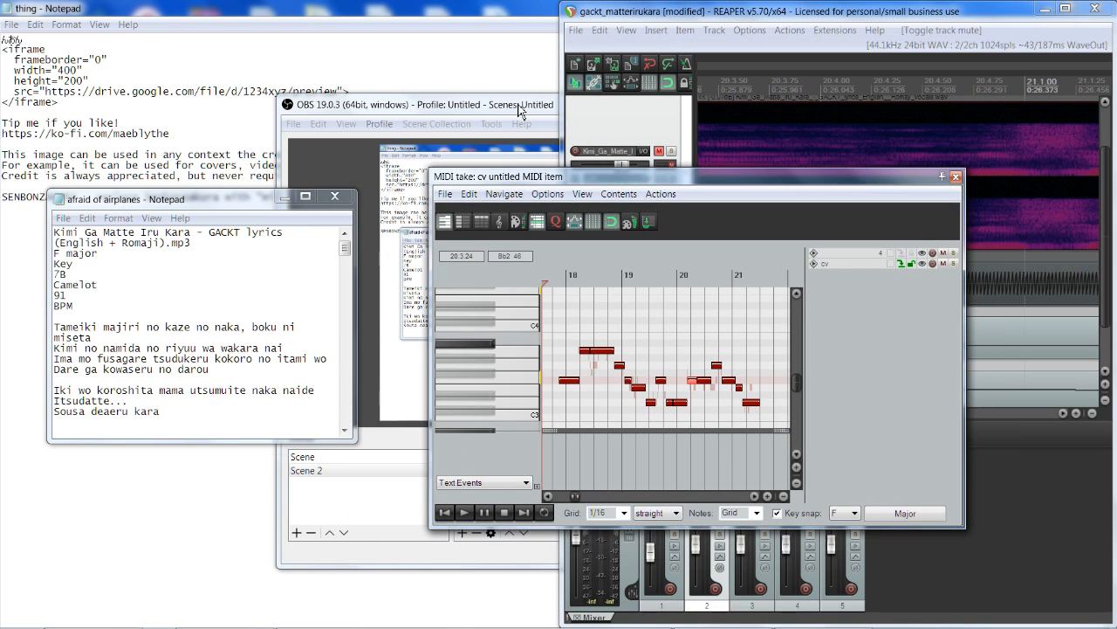
left_click(215, 323)
Play the cv melody from just before measure 18 alongside the lyrics.
left_click(550, 274)
key("space")
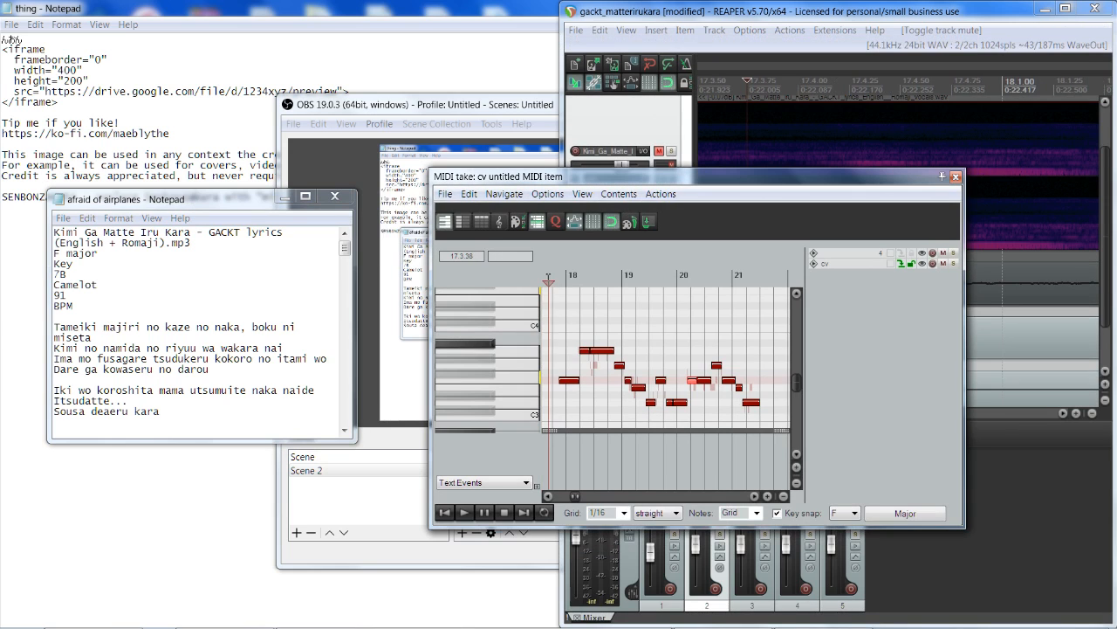
scroll(609, 333, "up", 3)
scroll(608, 333, "down", 3)
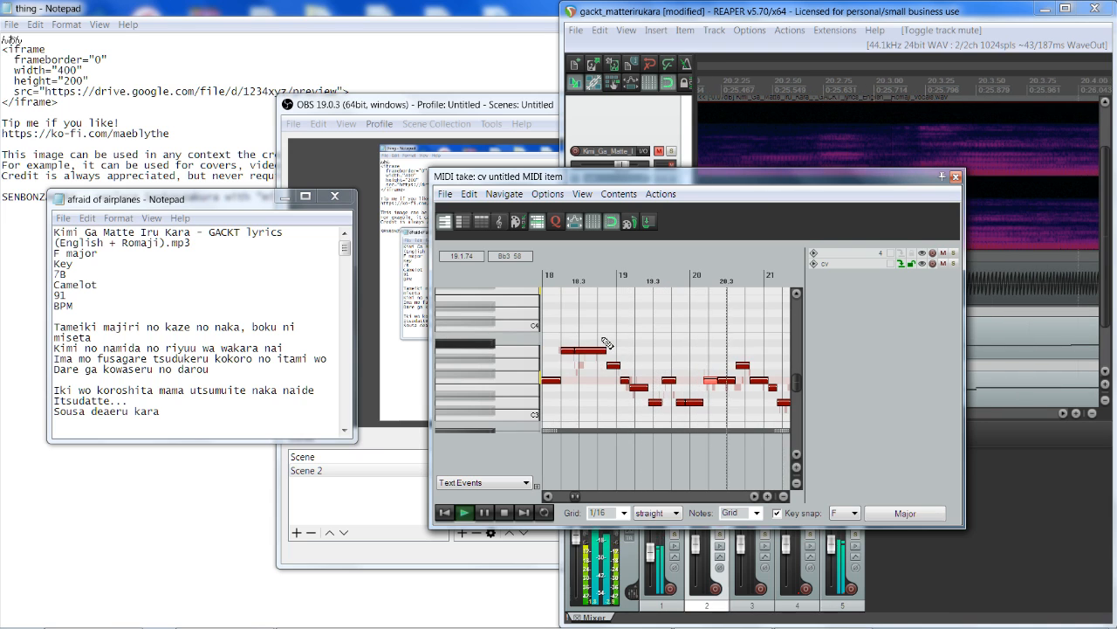
key("space")
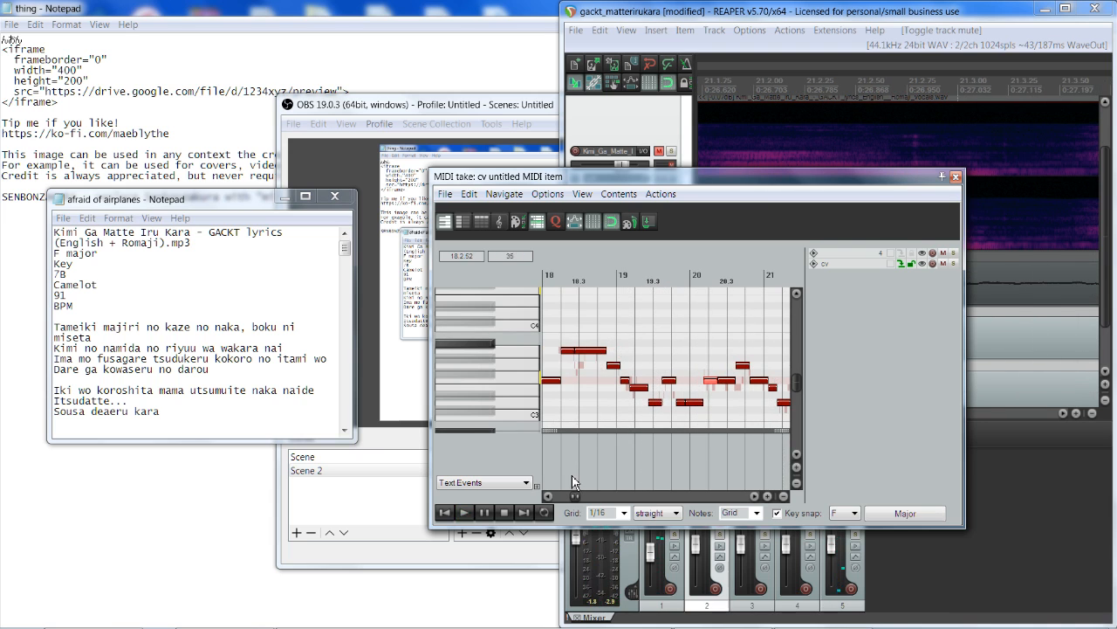
Return to the start of the cv melody and switch the MIDI editor to musical notation mode.
left_click_drag(576, 497, 577, 495)
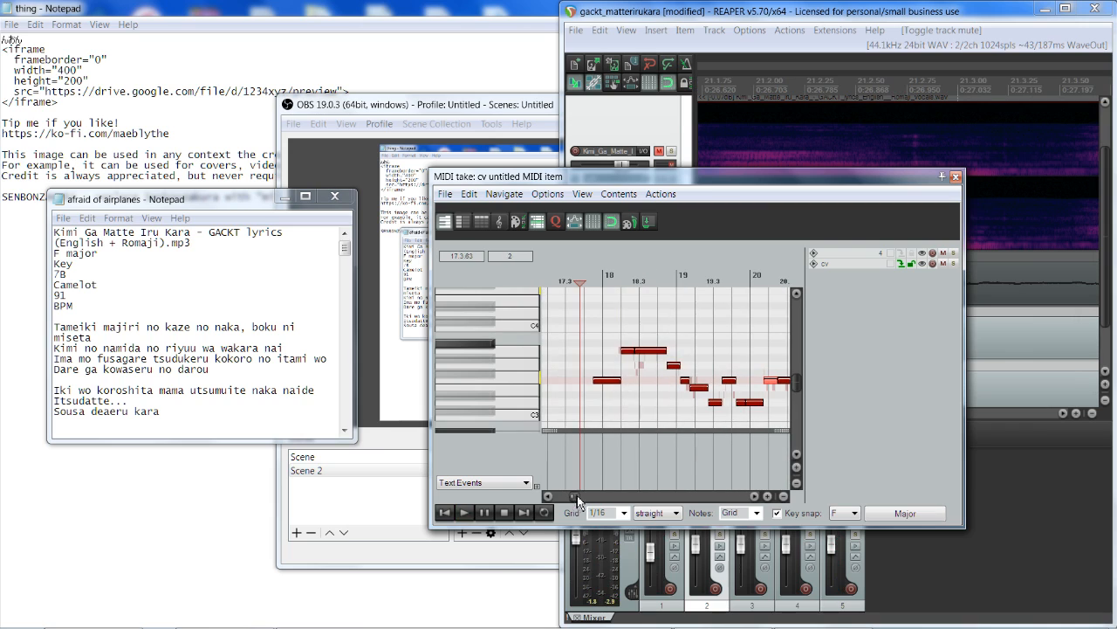
left_click(580, 280)
left_click(580, 194)
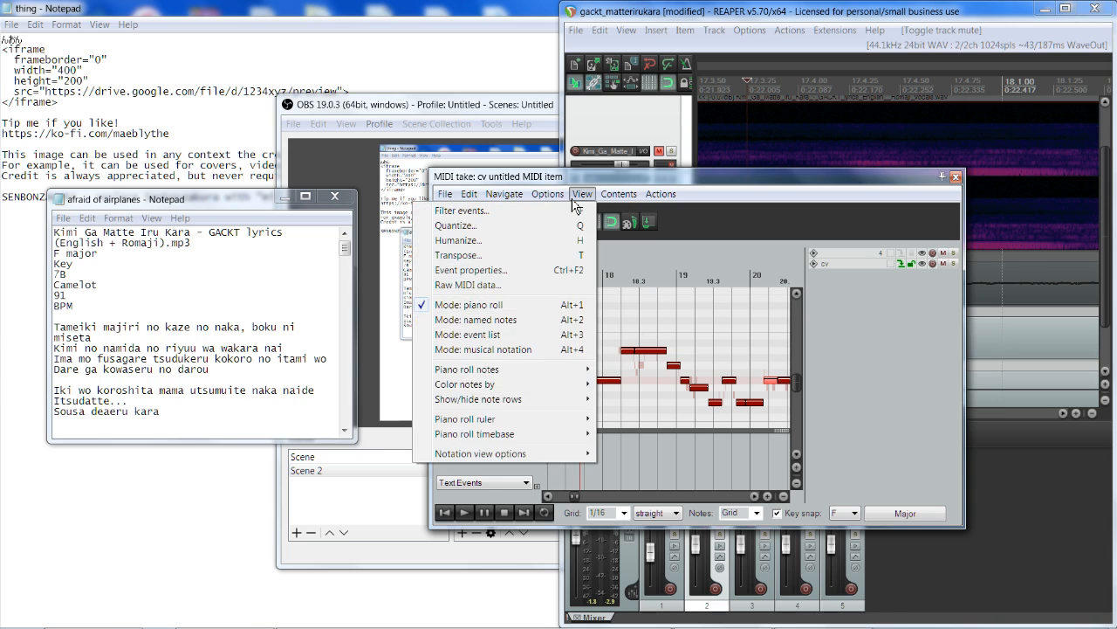
left_click(526, 350)
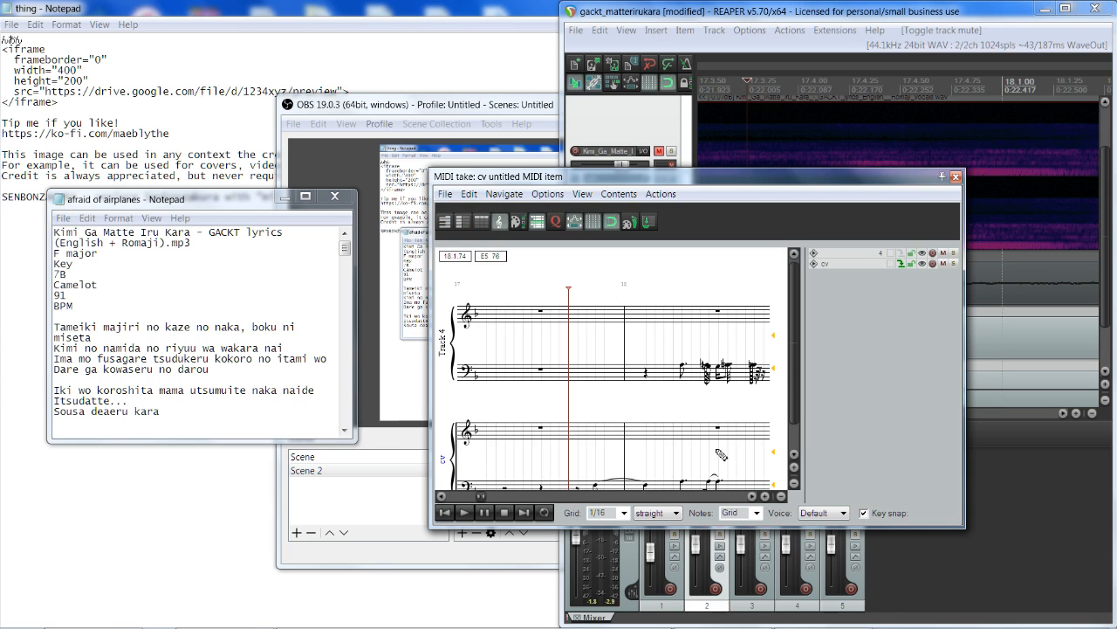
Hide track 4 from the notation view so that only the cv staff is displayed.
left_click(756, 500)
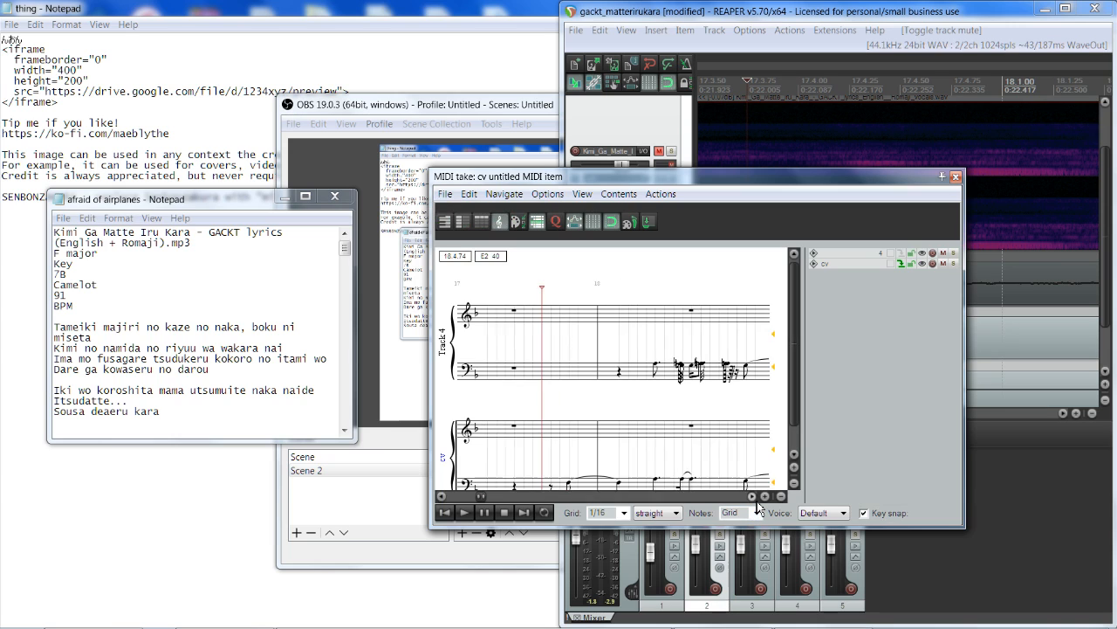
left_click(756, 501)
left_click(756, 500)
left_click(756, 500)
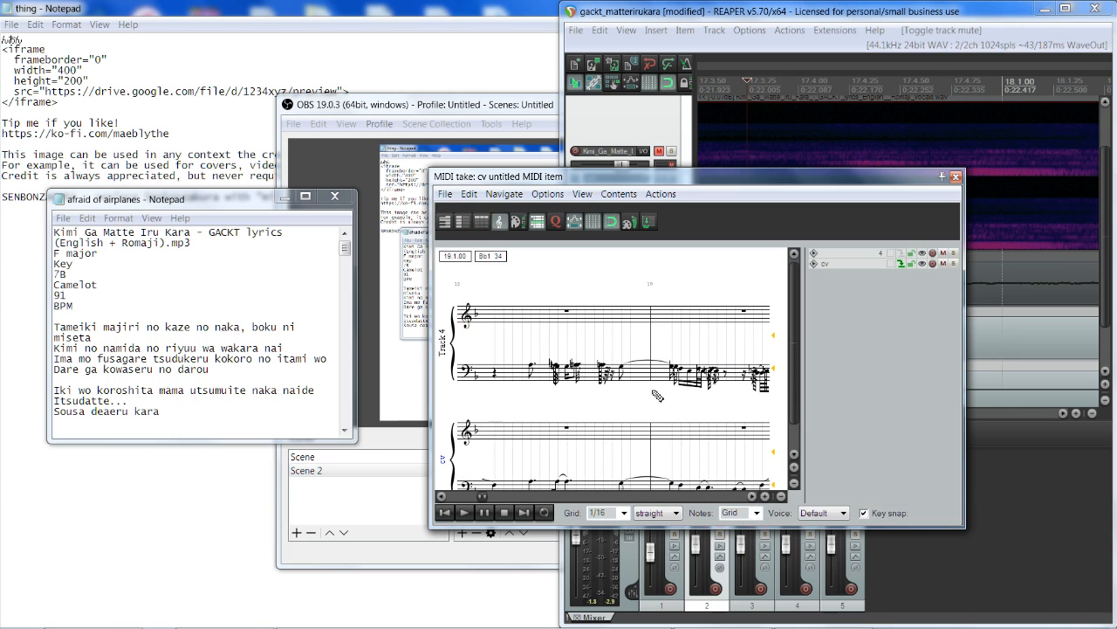
scroll(651, 407, "down", 2)
scroll(653, 412, "up", 3)
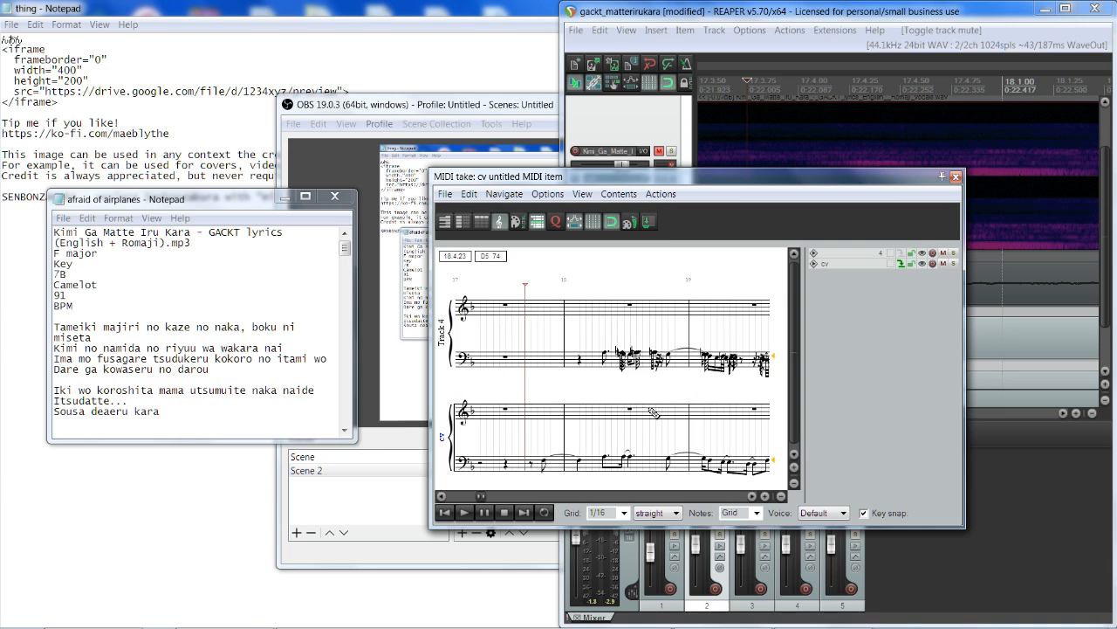
left_click(658, 424)
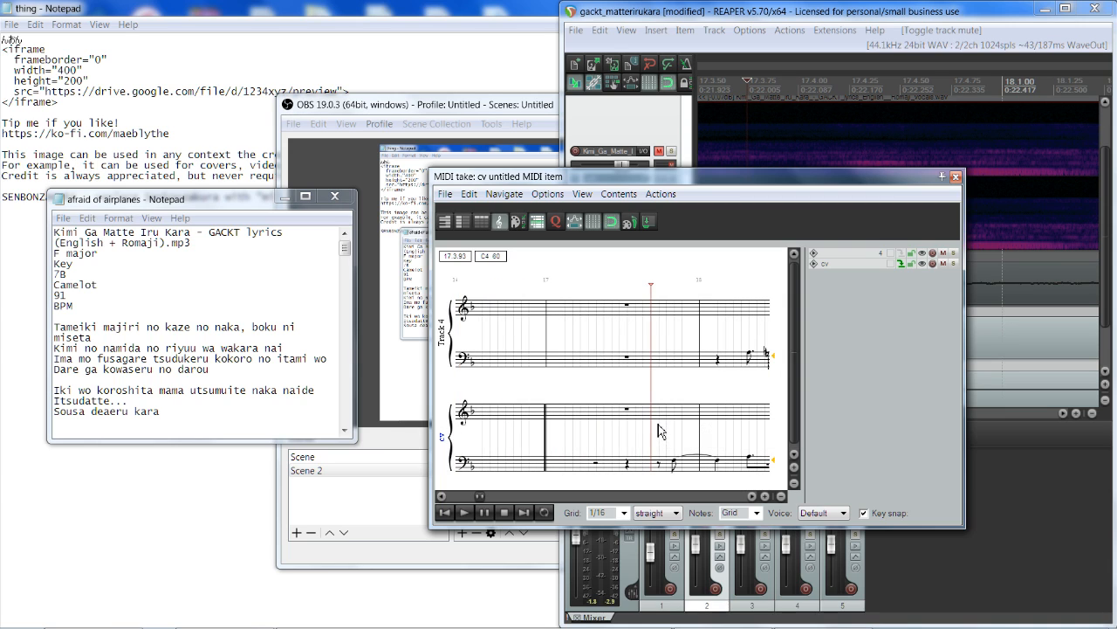
scroll(678, 425, "down", 1)
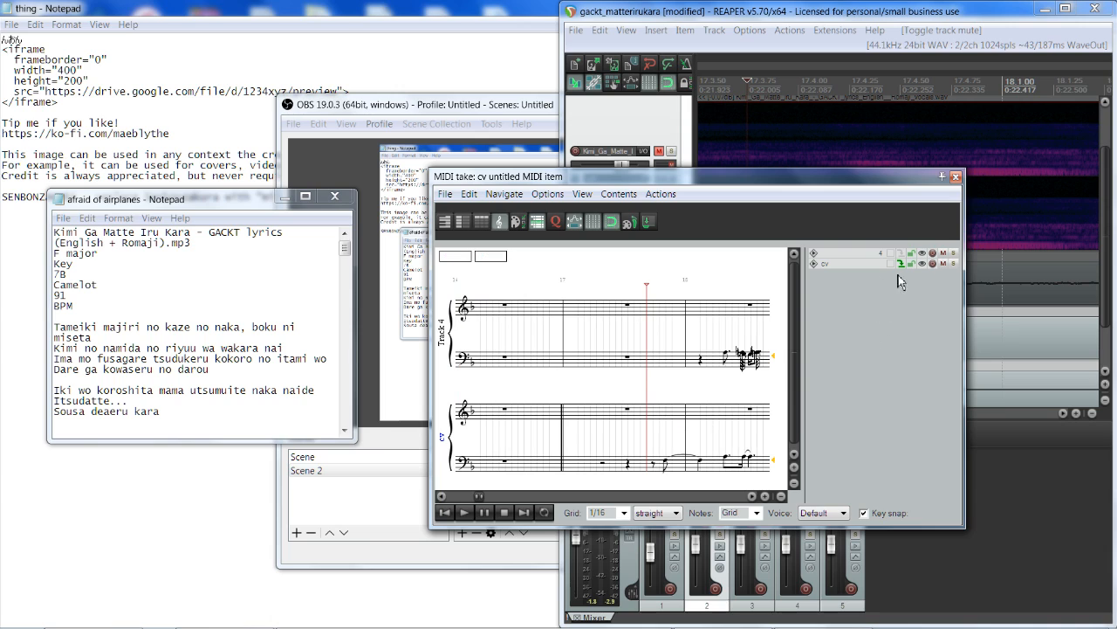
left_click(924, 254)
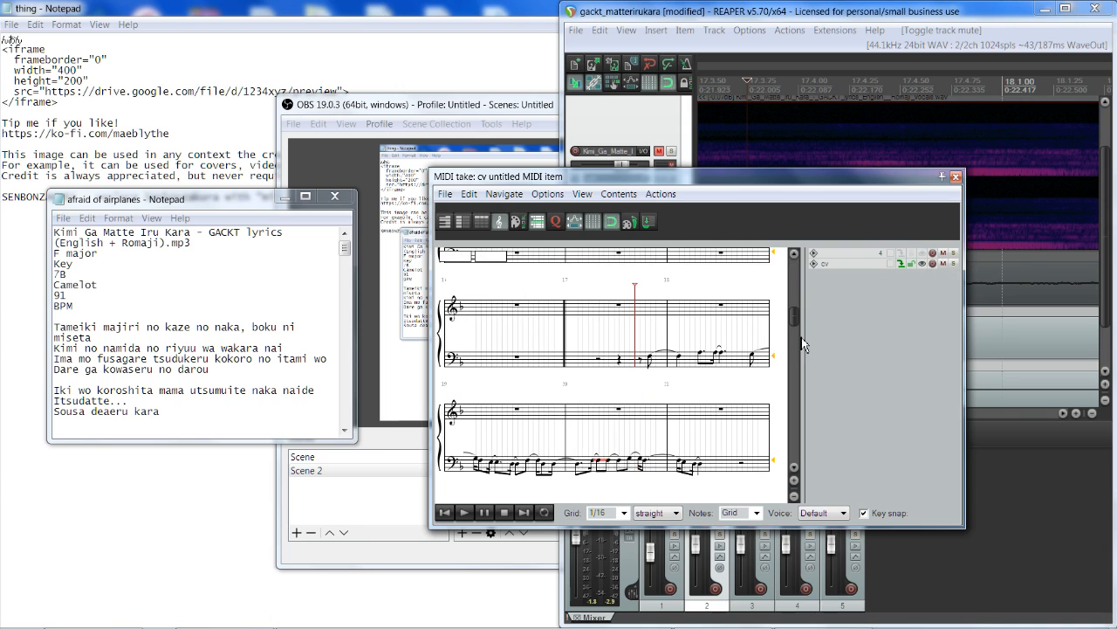
left_click_drag(798, 323, 804, 325)
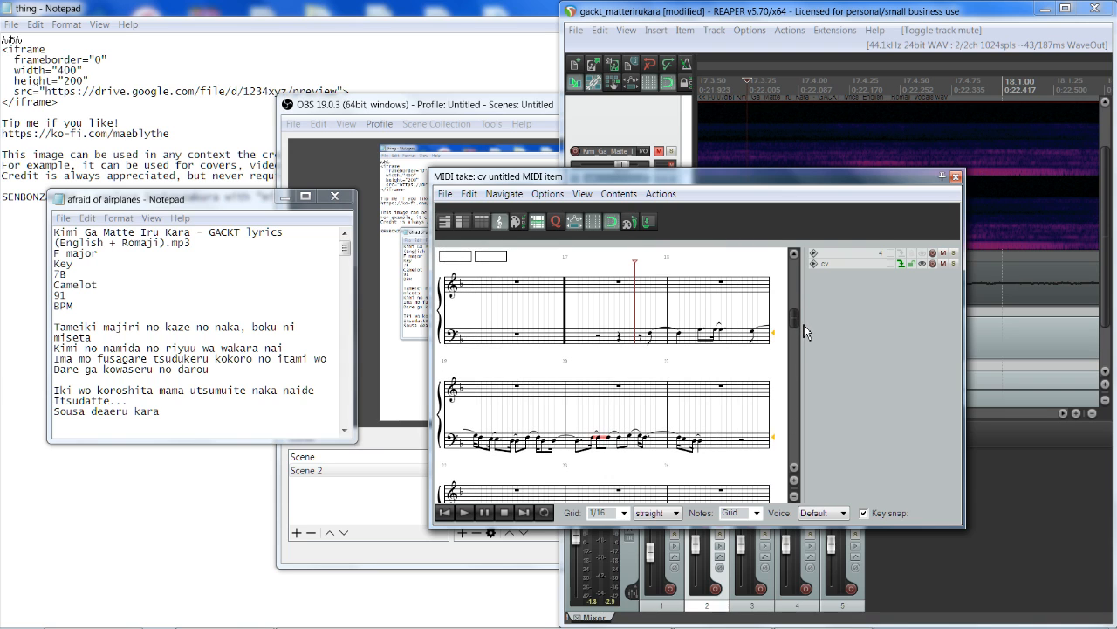
Open lyric editing on the first cv note and enter "Tameiki" one syllable per note, from "ta" to "ki".
left_click(651, 336)
scroll(669, 316, "up", 4)
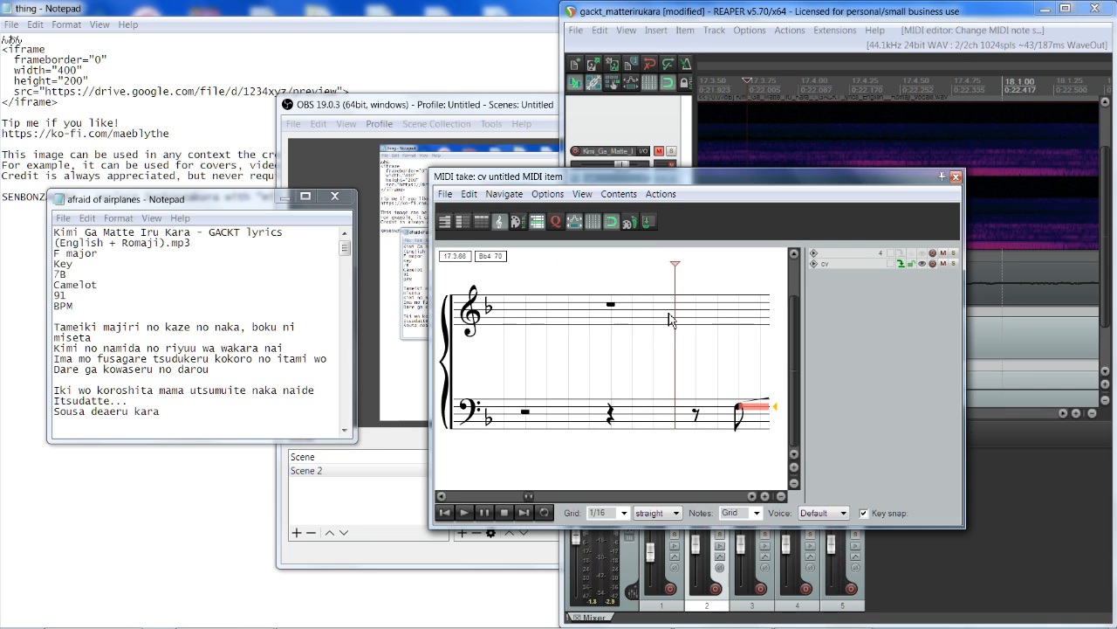
scroll(669, 320, "down", 4)
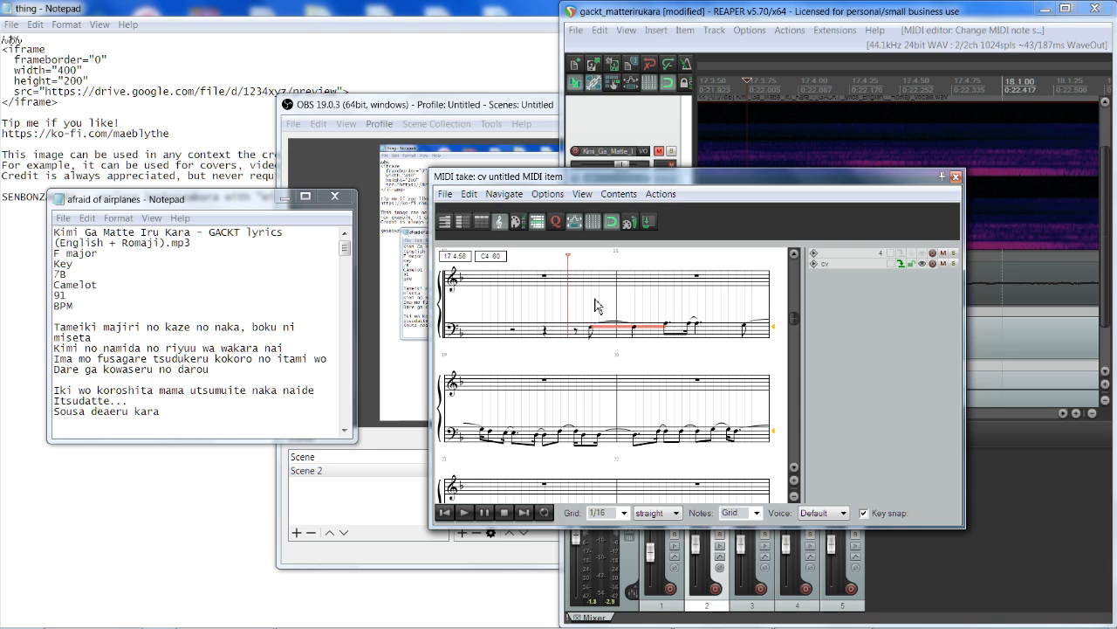
right_click(593, 302)
left_click(655, 340)
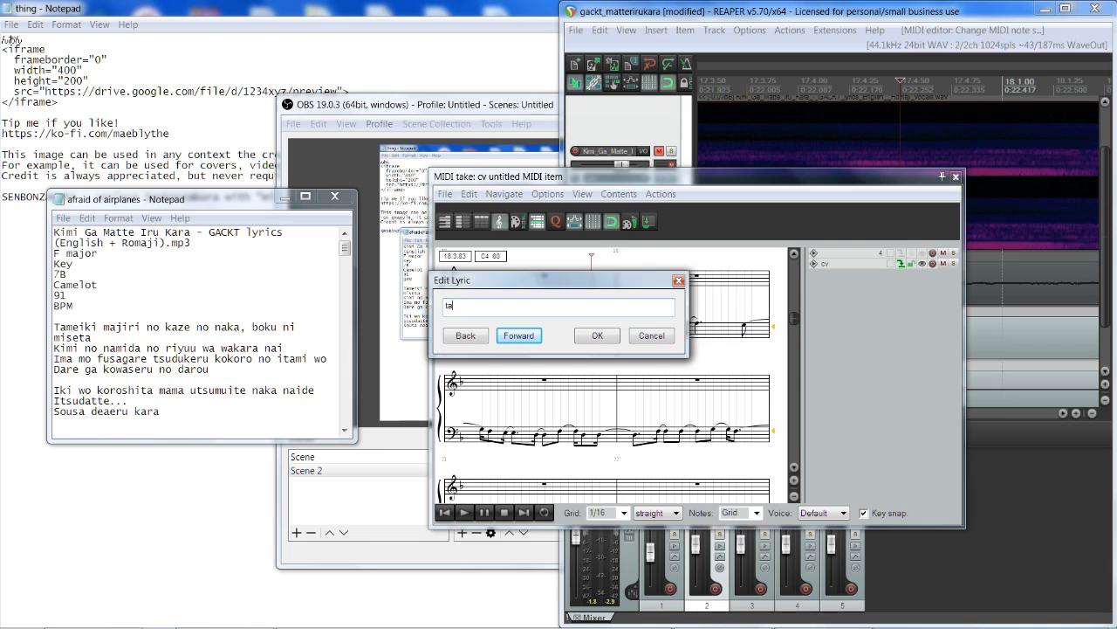
key("Return")
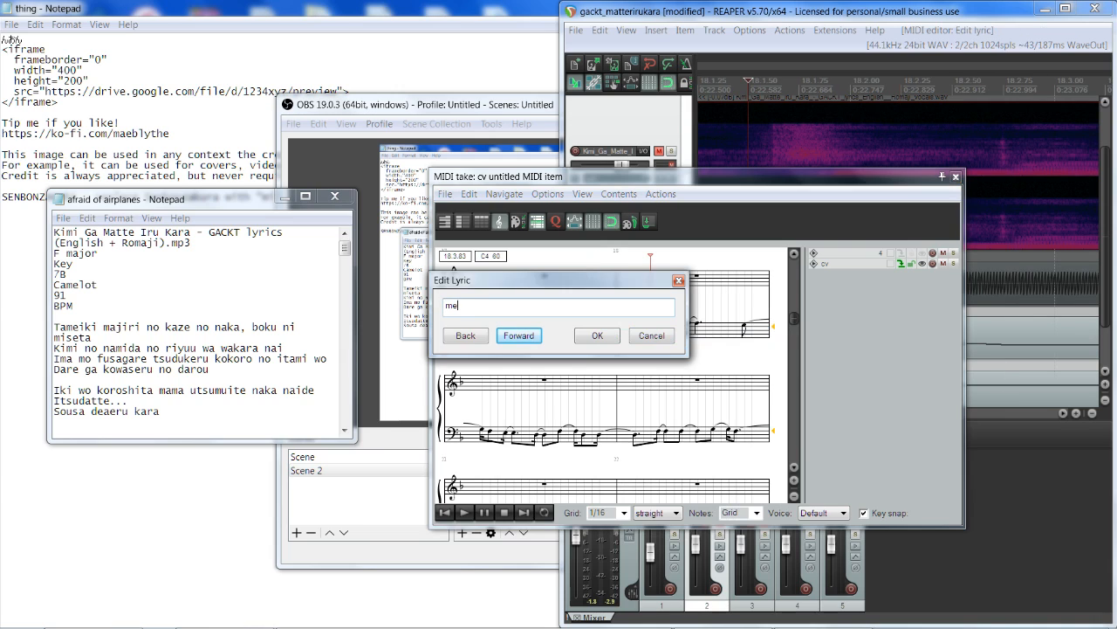
type("ki")
key("Return")
Enter the syllables of "majiri no kaze" on the following cv notes.
type("m")
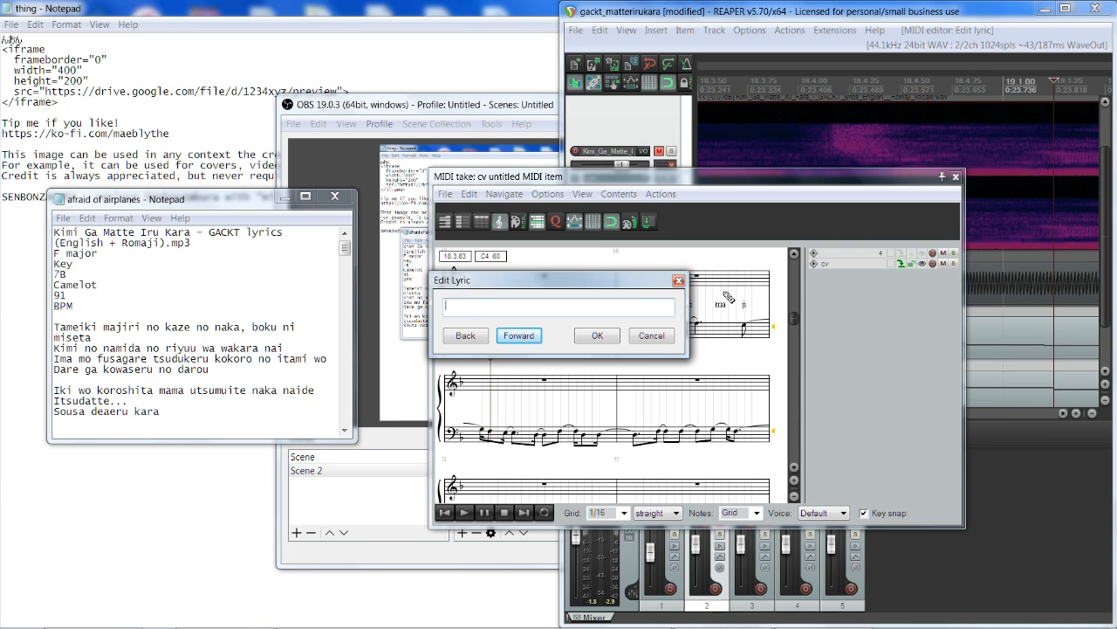
key("Return")
type("n")
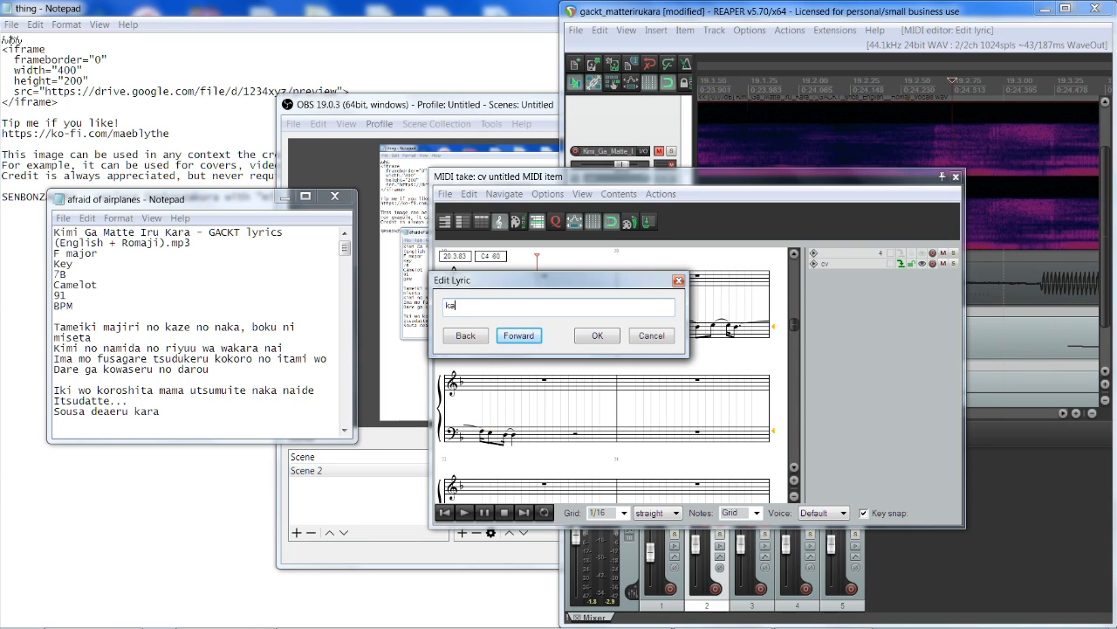
key("Return")
type("ze ")
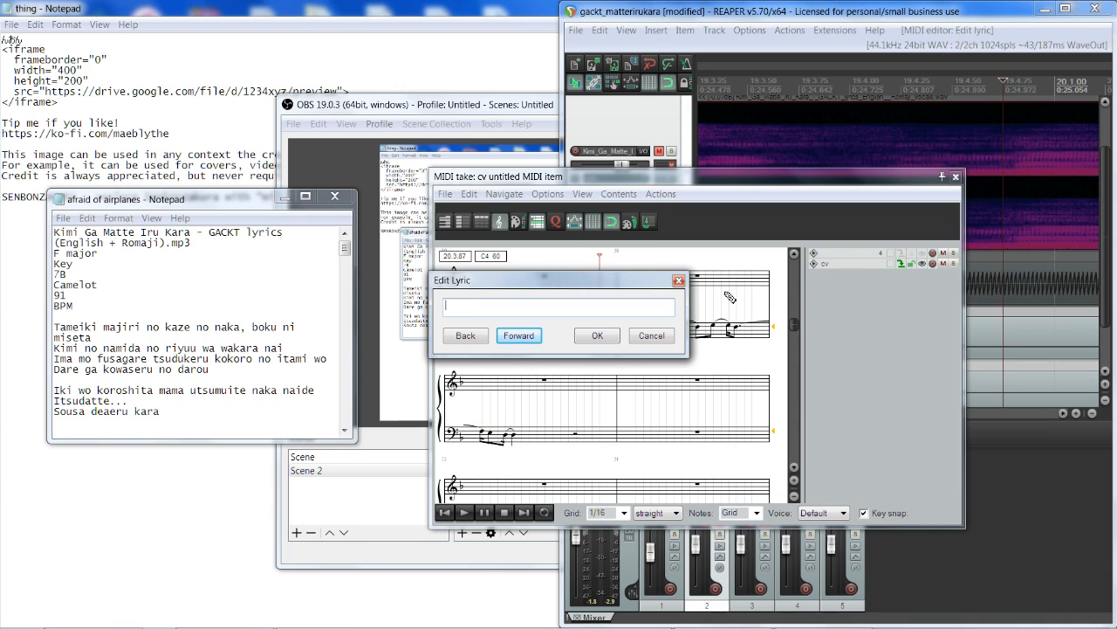
Enter the syllables of "no naka boku ni" on the following cv notes, one syllable per note.
type("no")
key("Return")
type("bo")
key("Return")
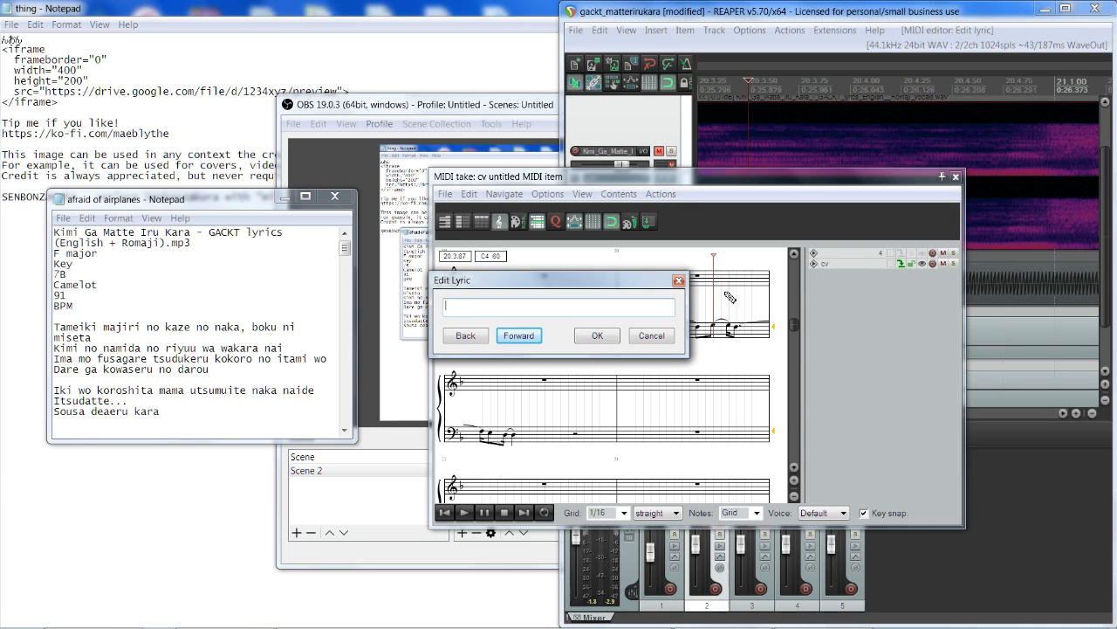
type("ni")
key("Return")
Enter "mi", "se" and "ta" on the last three cv notes and finish the lyric editing.
type("mi")
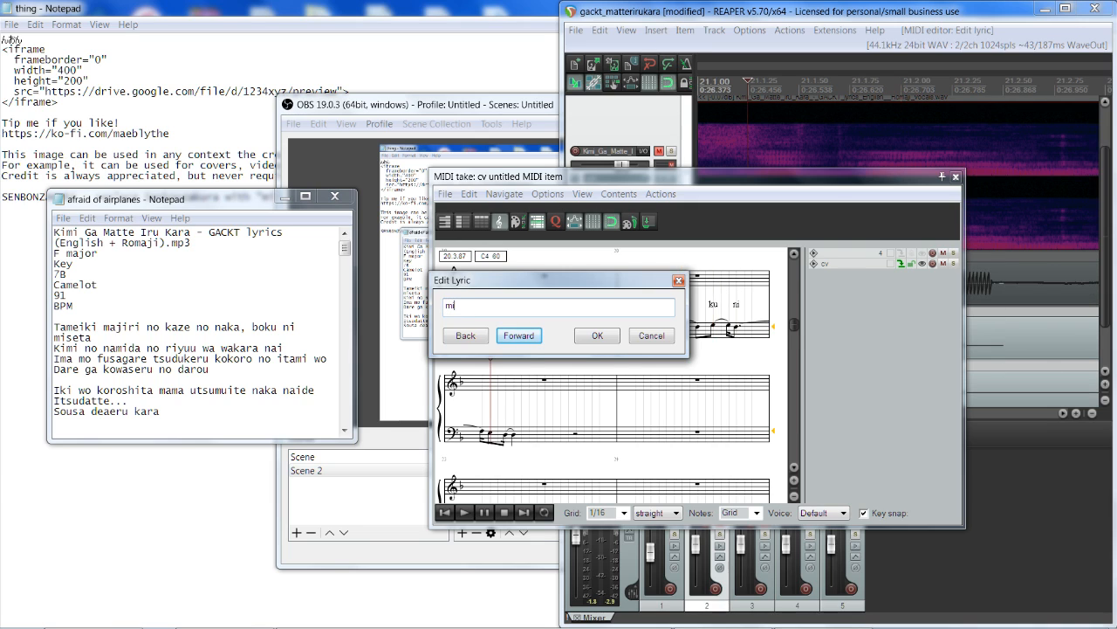
key("Return")
type("s")
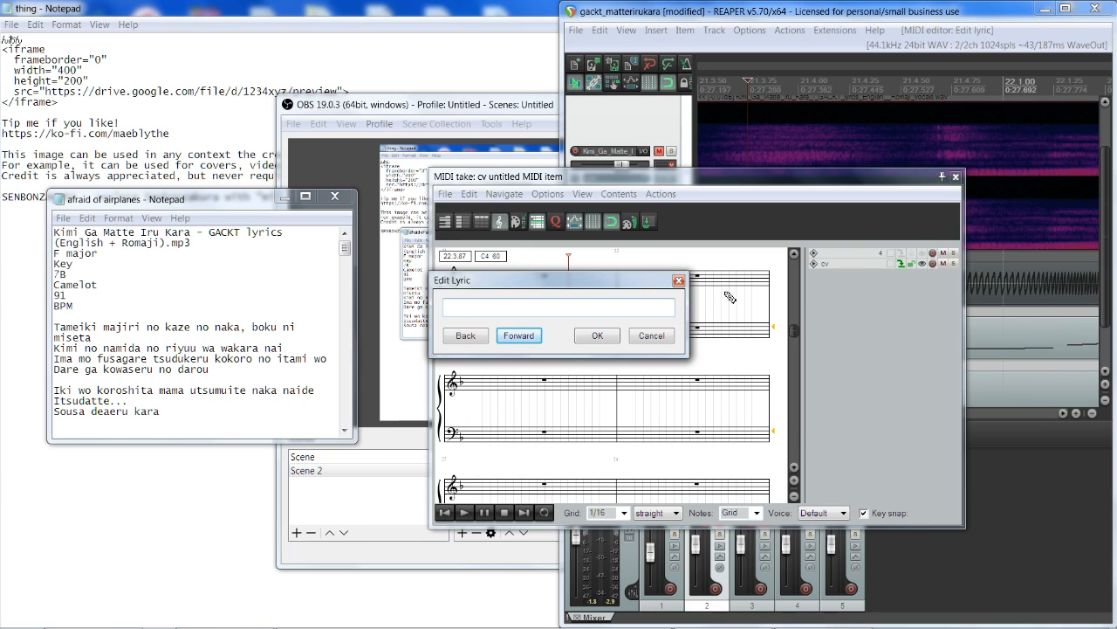
left_click(590, 340)
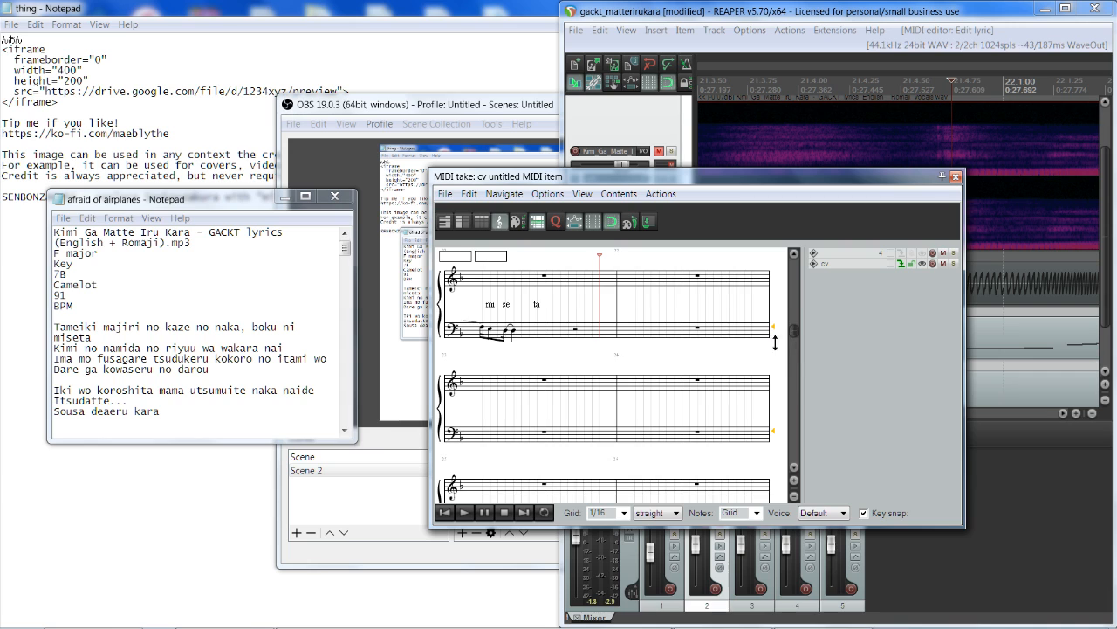
Switch the MIDI editor back to piano roll mode and return to the start of the cv melody around bar 18.
scroll(727, 325, "down", 3)
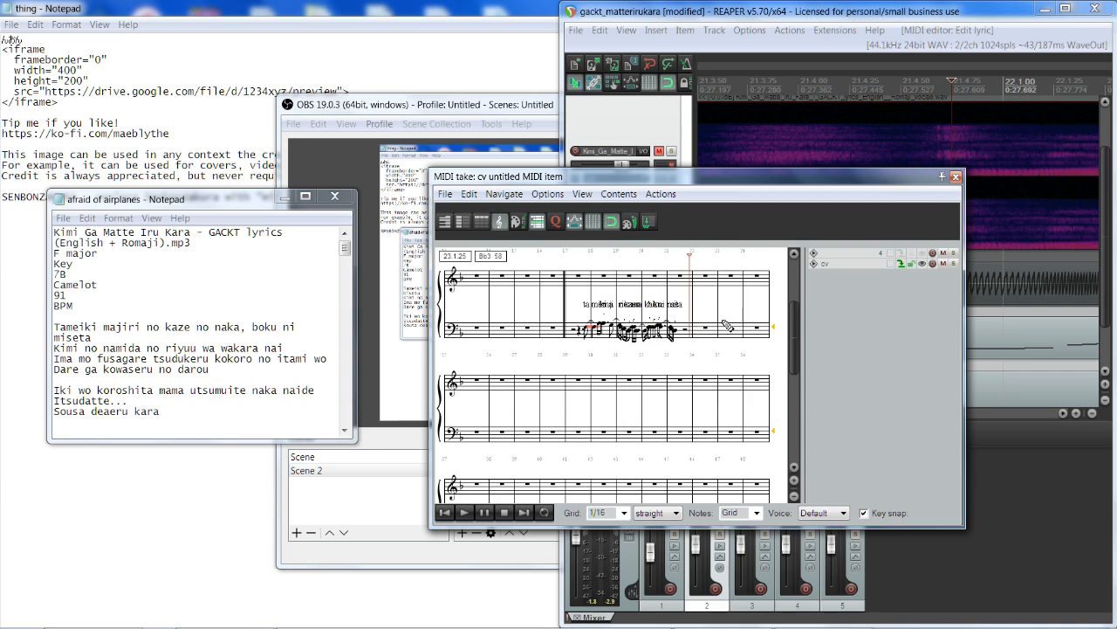
left_click(582, 194)
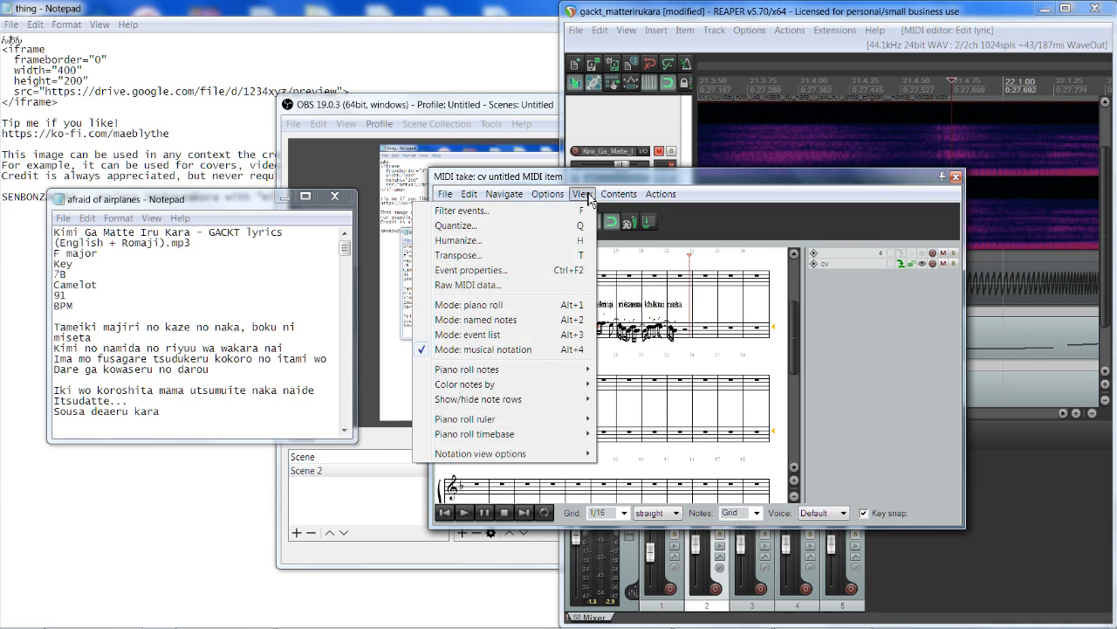
left_click(525, 311)
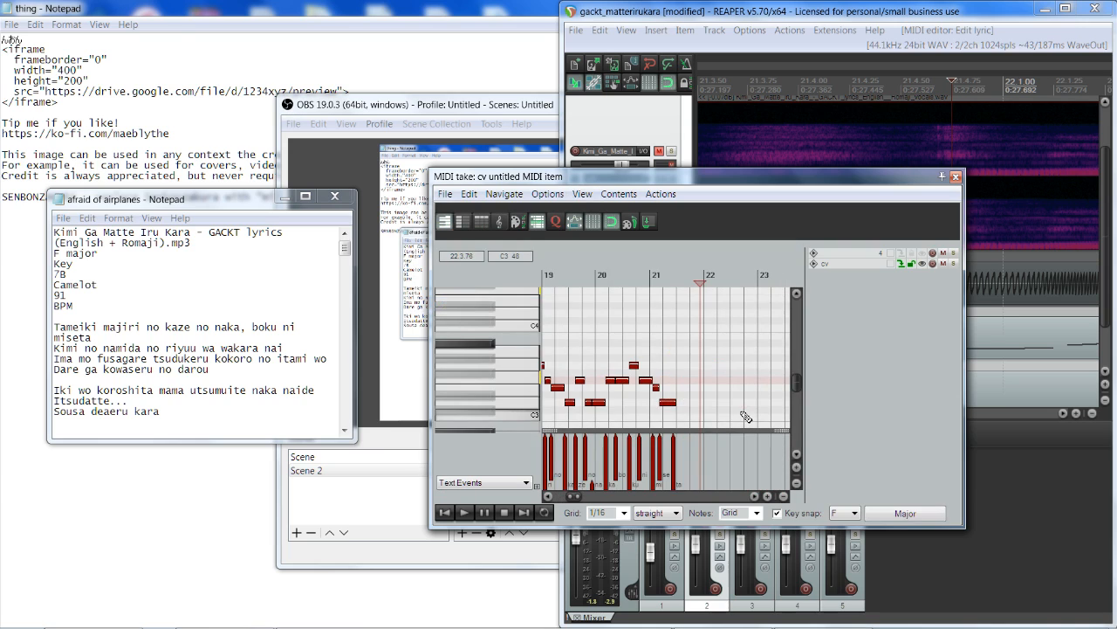
scroll(730, 419, "up", 3)
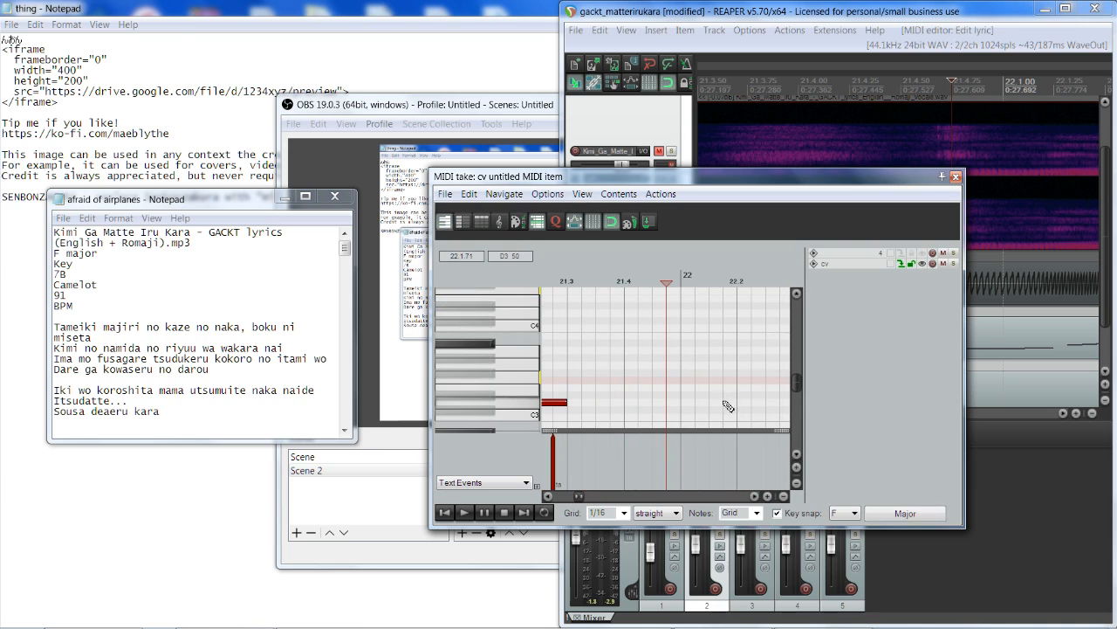
left_click(549, 496)
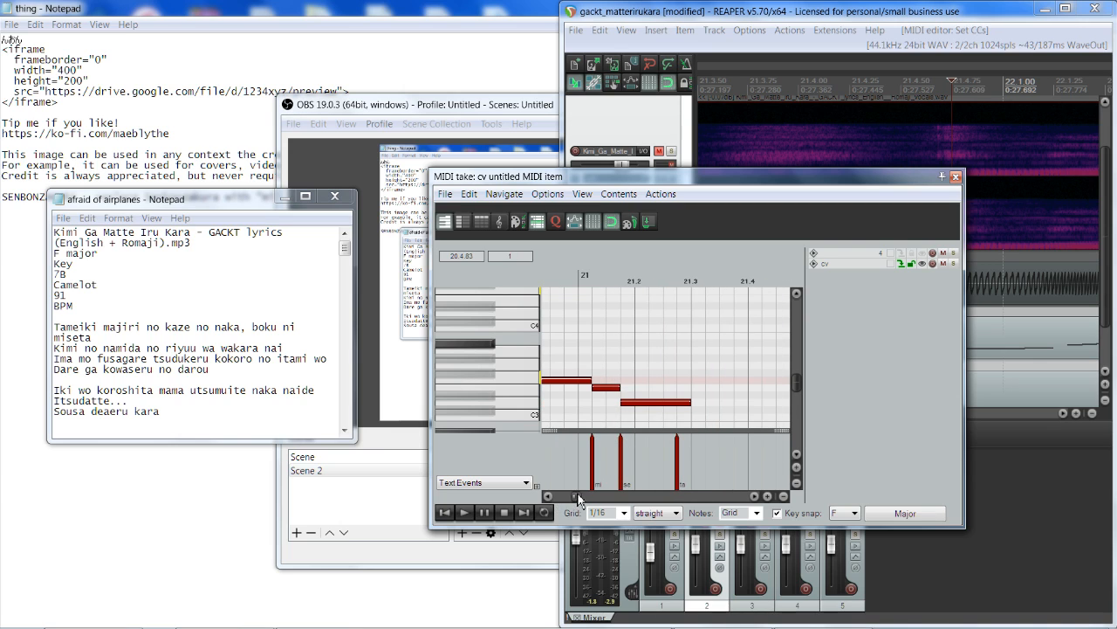
left_click_drag(579, 497, 565, 509)
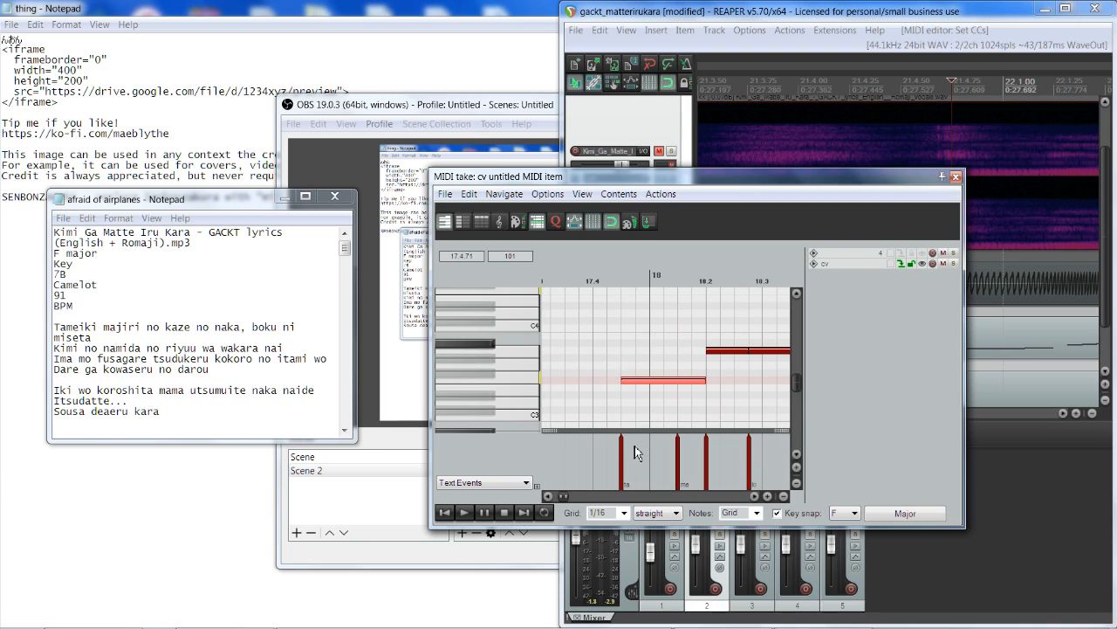
left_click(756, 498)
left_click(755, 498)
Unmute the Kimi_Ga_Matte vocal track and play the melody from 18.2 to compare it with the singing.
left_click(657, 273)
key("space")
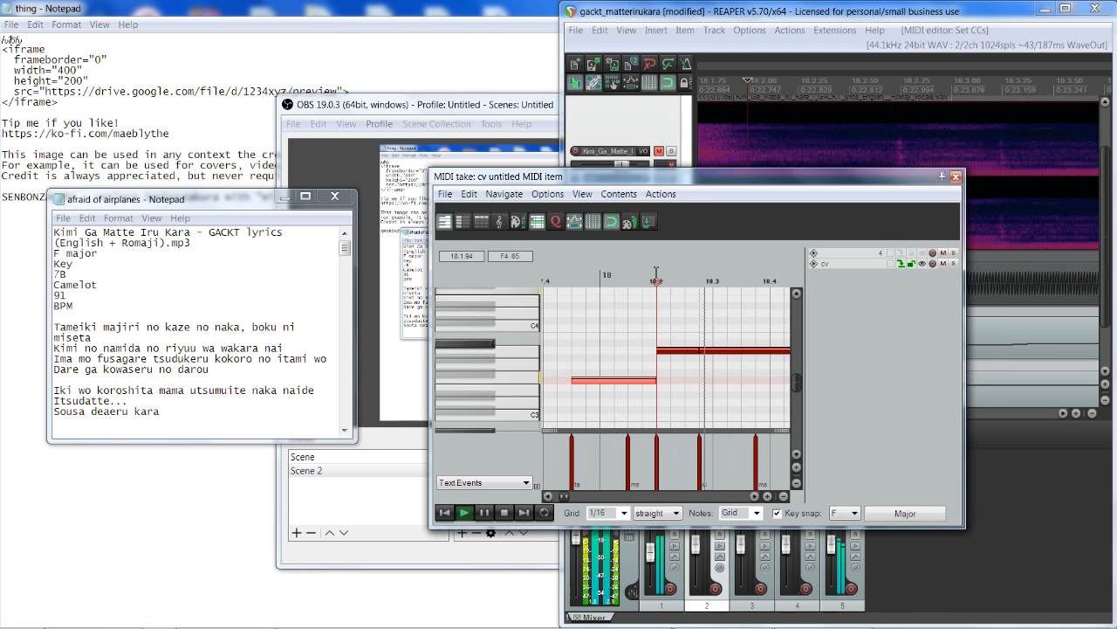
key("space")
left_click(659, 151)
key("space")
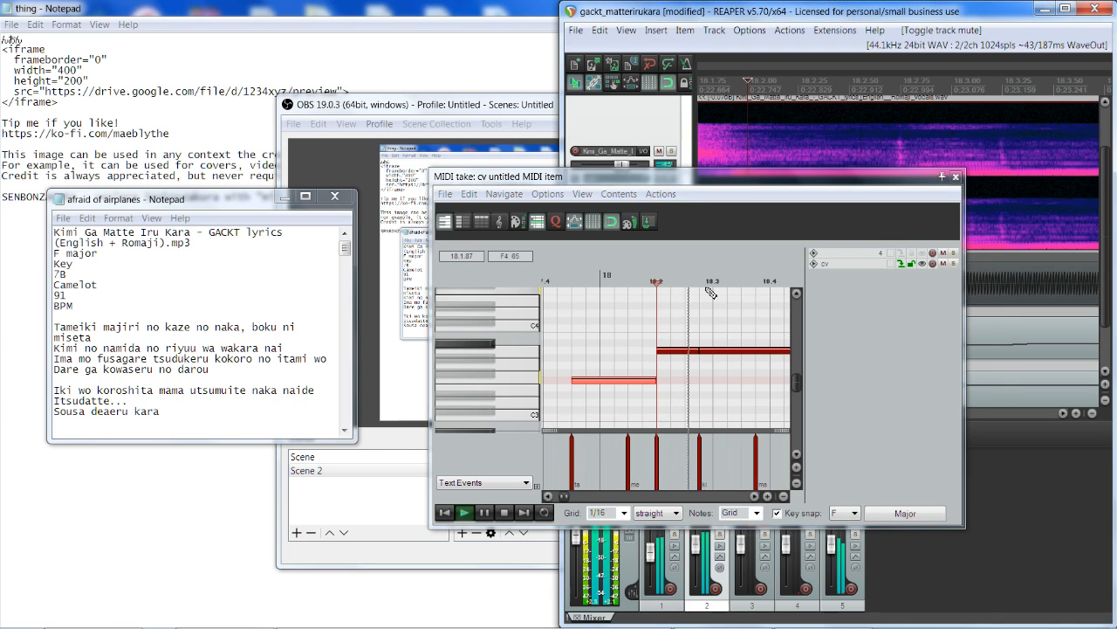
key("space")
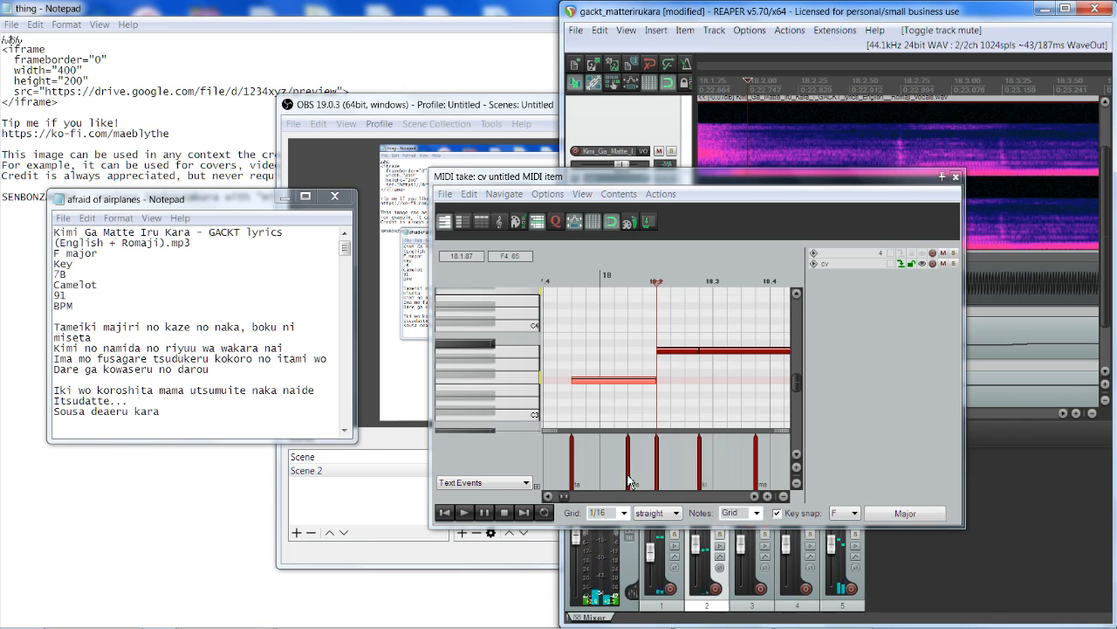
Move the MIDI editor window off the arrangement view and play the vocals around the first cv note from 17.4.
scroll(664, 475, "down", 2)
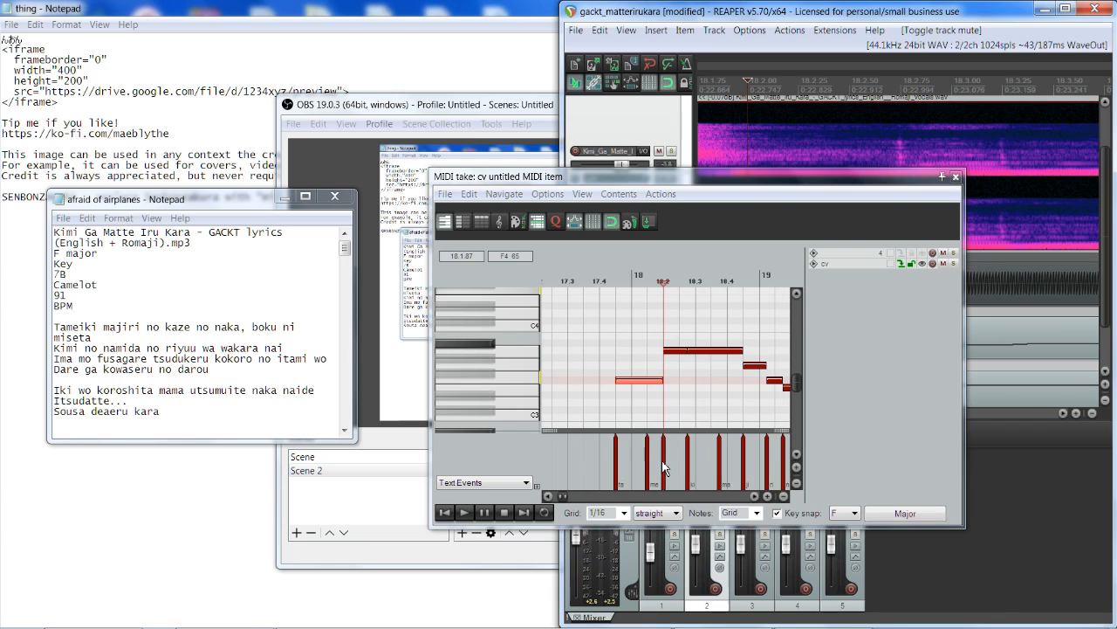
left_click_drag(757, 193, 494, 265)
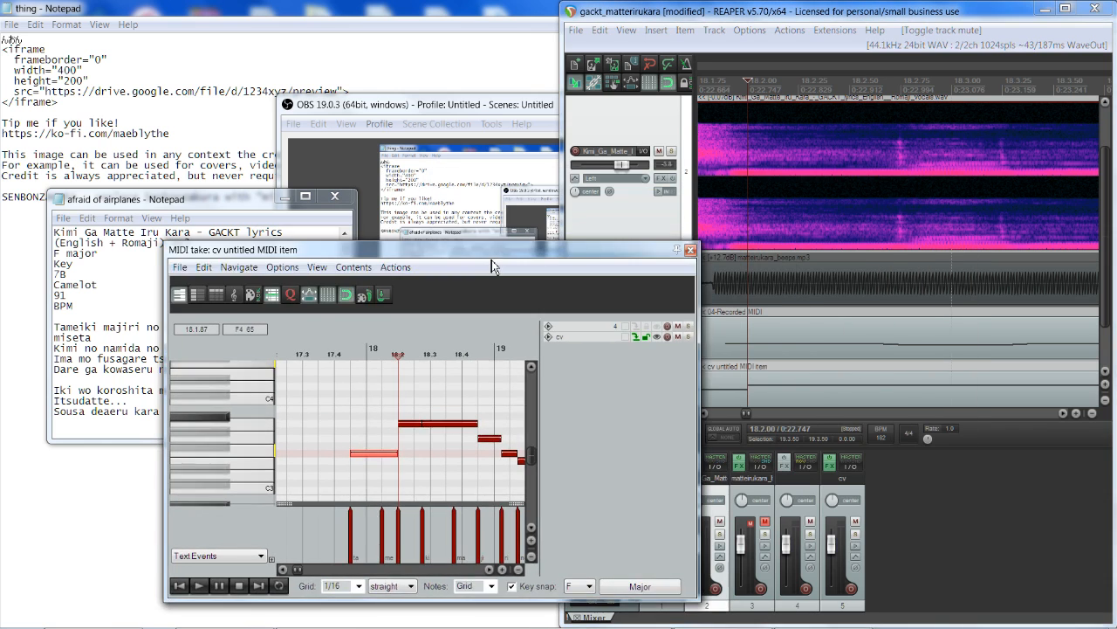
key("space")
key("space")
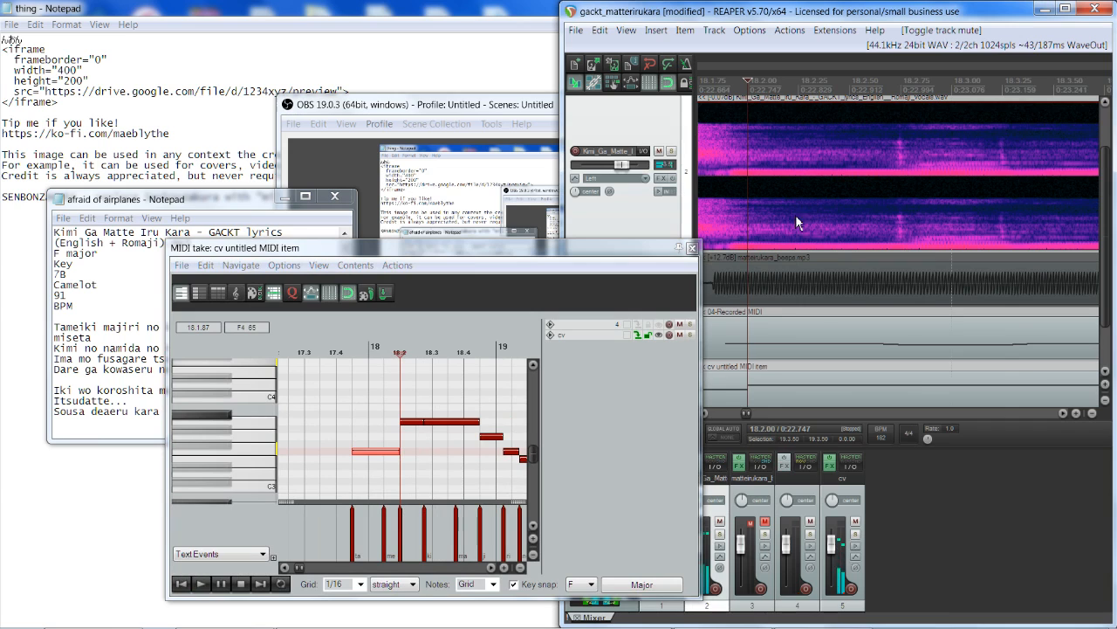
scroll(744, 416, "down", 4)
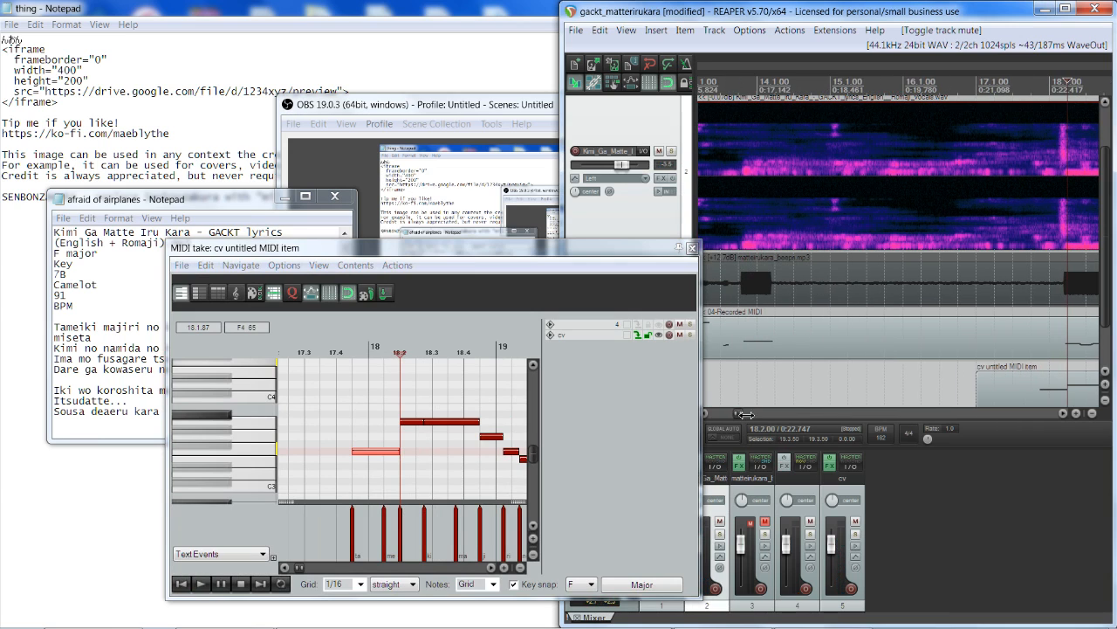
left_click(1036, 231)
key("space")
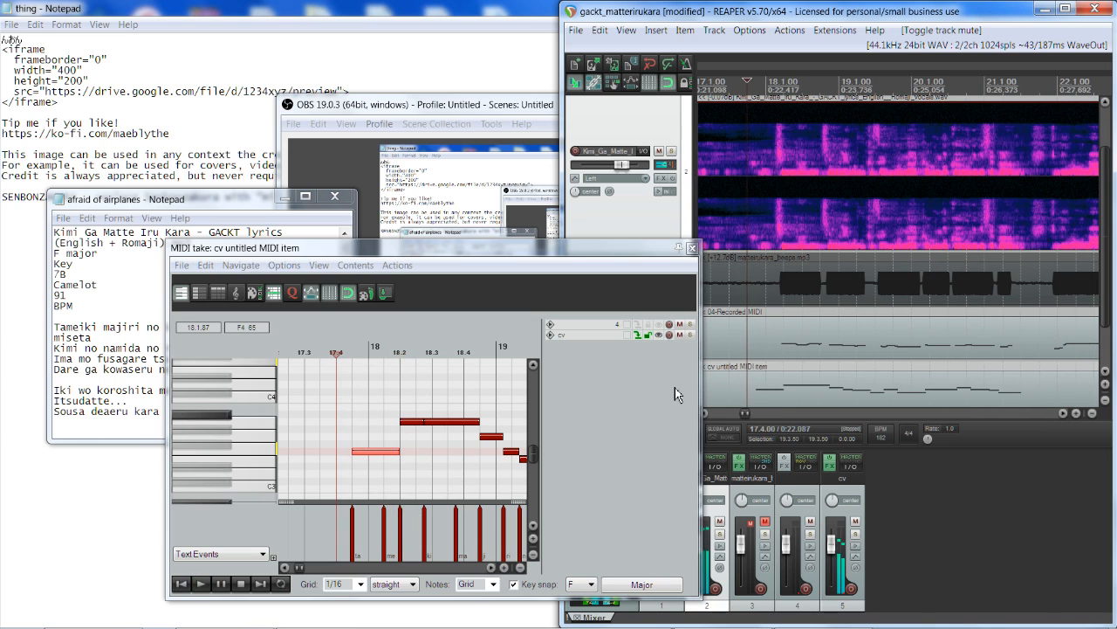
Scrub the vocals to locate the sung "ta" and extend the first cv note's start back to about 17.4.25.
scroll(442, 436, "up", 2)
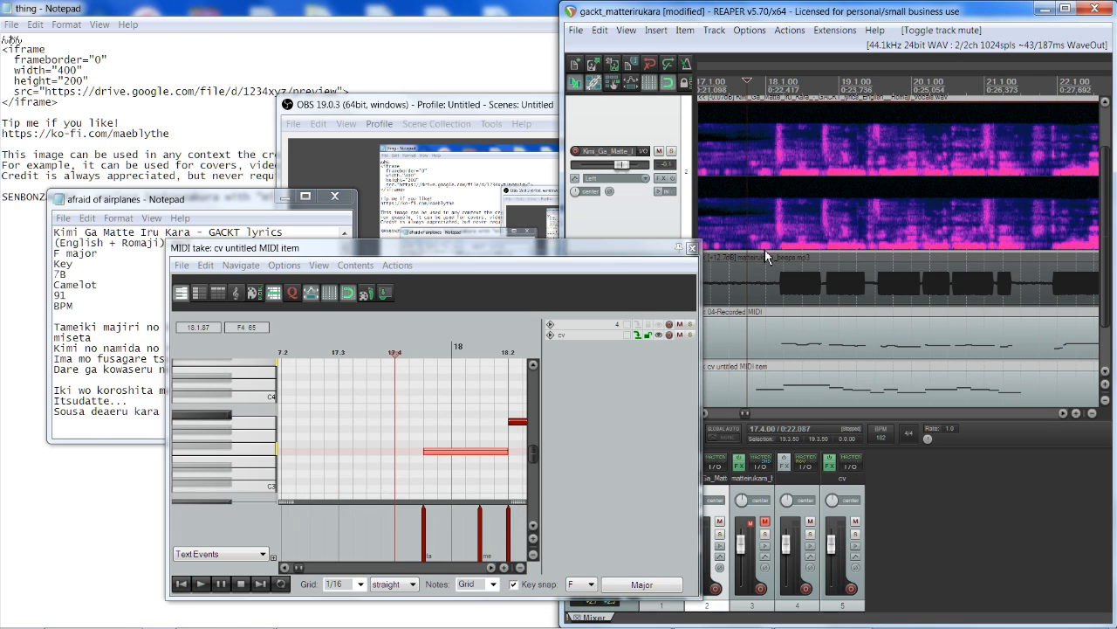
left_click(741, 280)
scroll(740, 281, "up", 4)
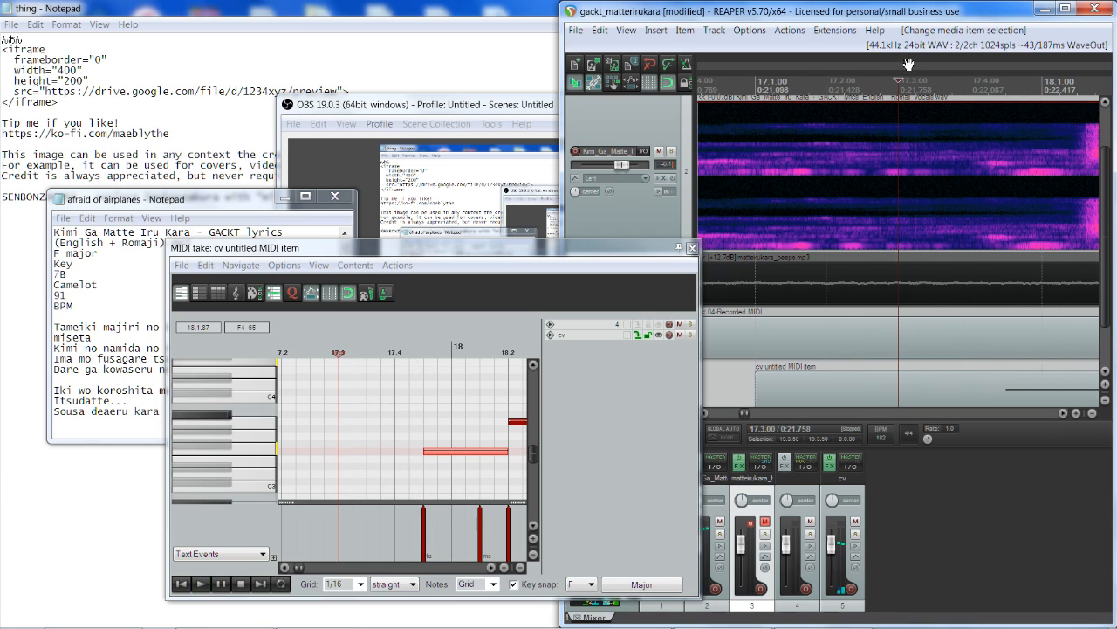
left_click_drag(900, 81, 980, 129)
left_click_drag(979, 82, 1014, 83)
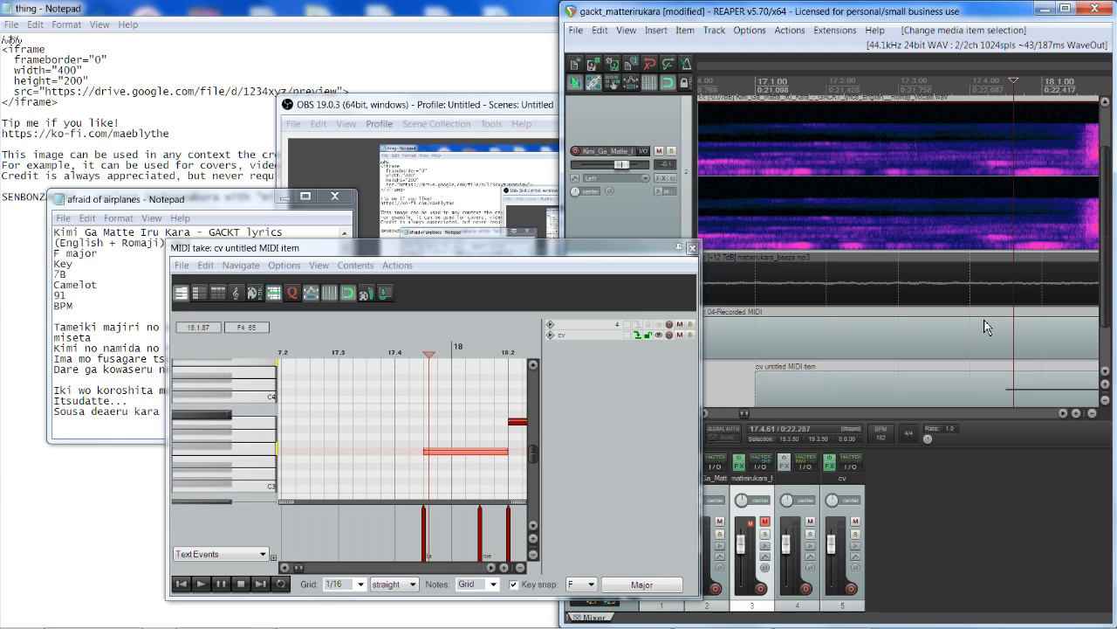
left_click_drag(1016, 81, 987, 119)
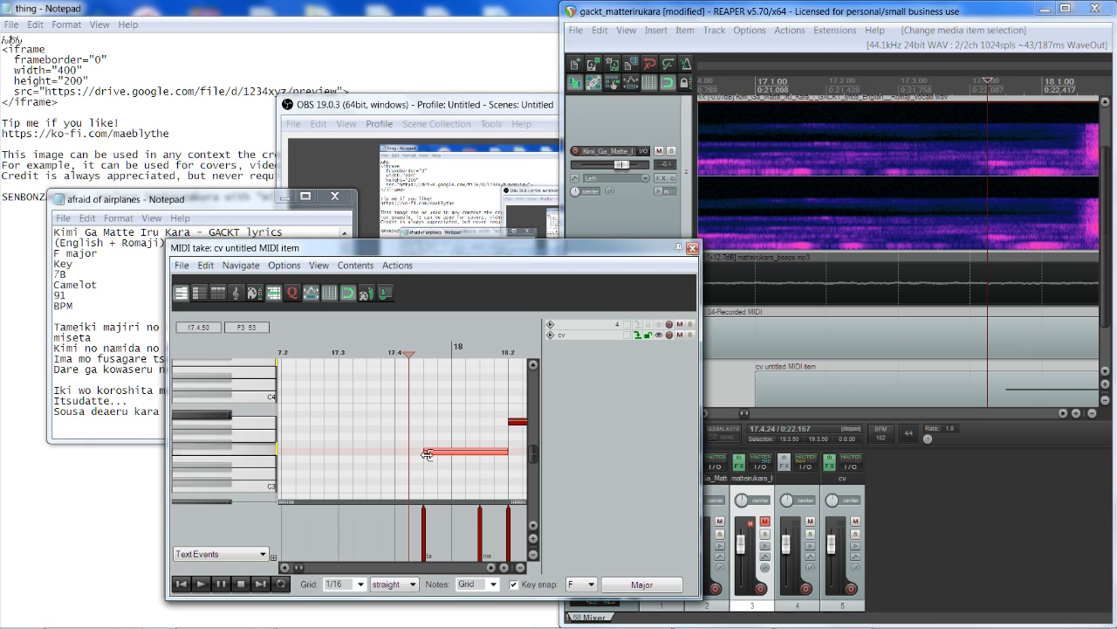
left_click_drag(428, 460, 410, 460)
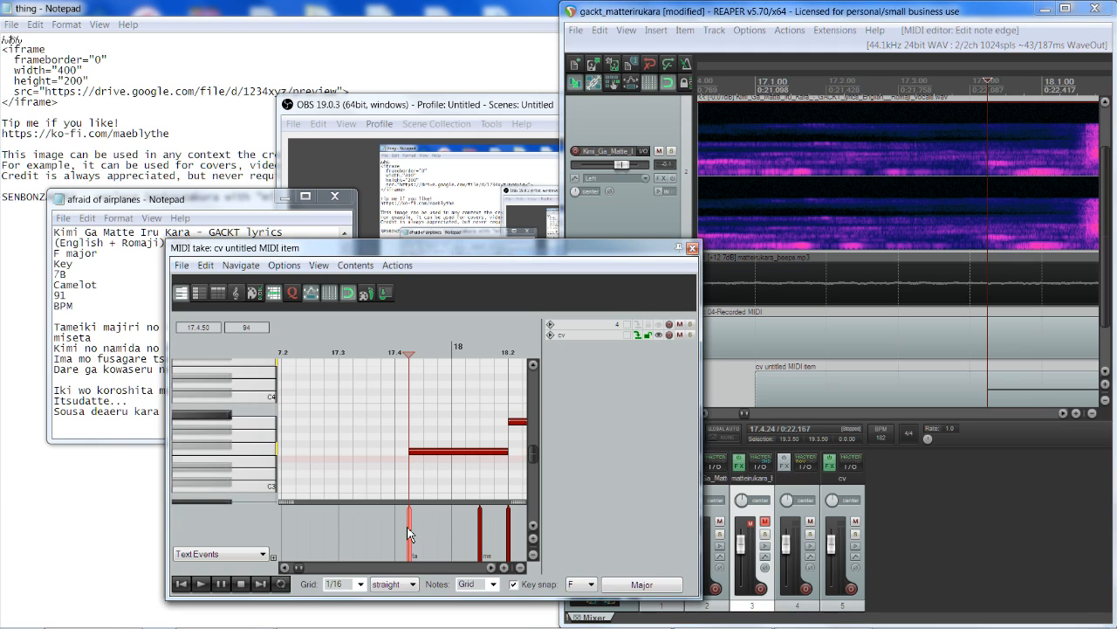
Locate the end of the sung "ta" by listening and shorten the first cv note to end at 17.4.75.
left_click(984, 245)
key("space")
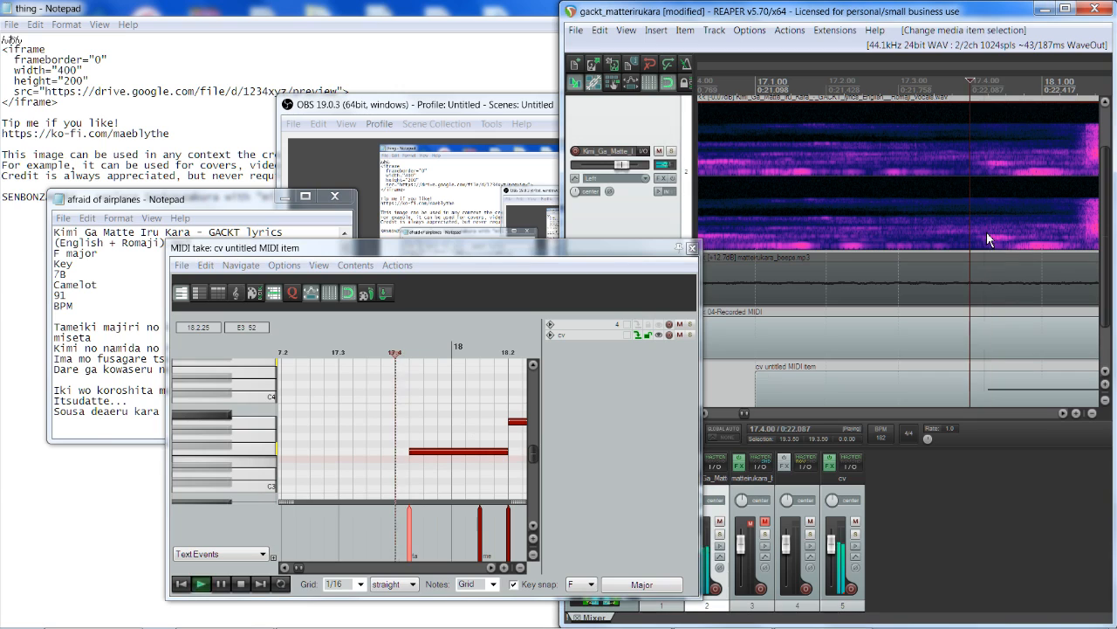
left_click_drag(971, 83, 1024, 83)
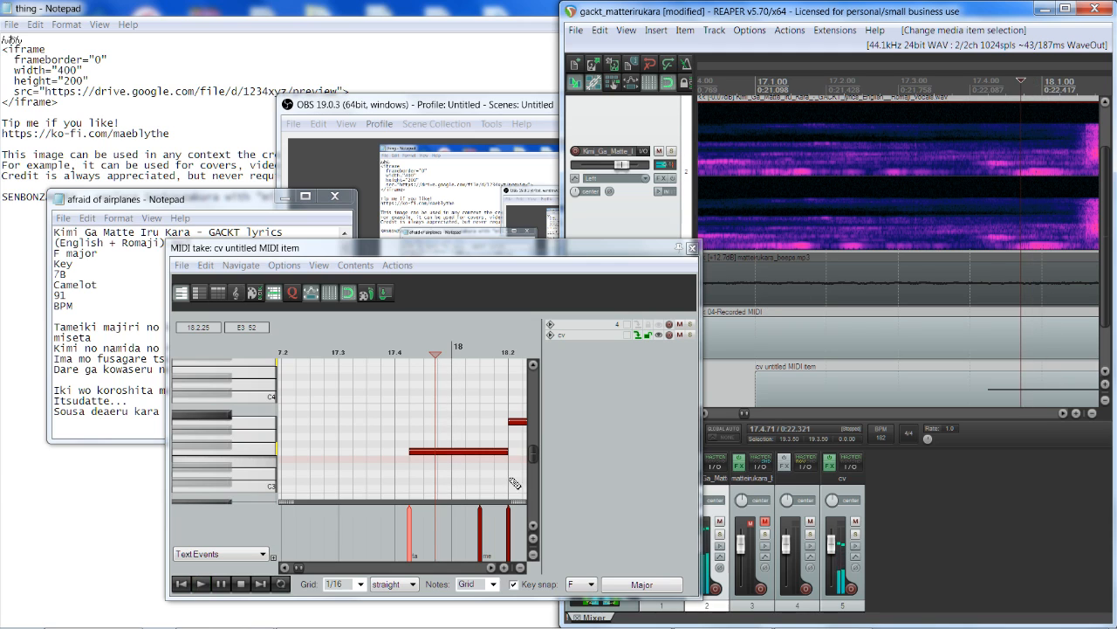
left_click(437, 357)
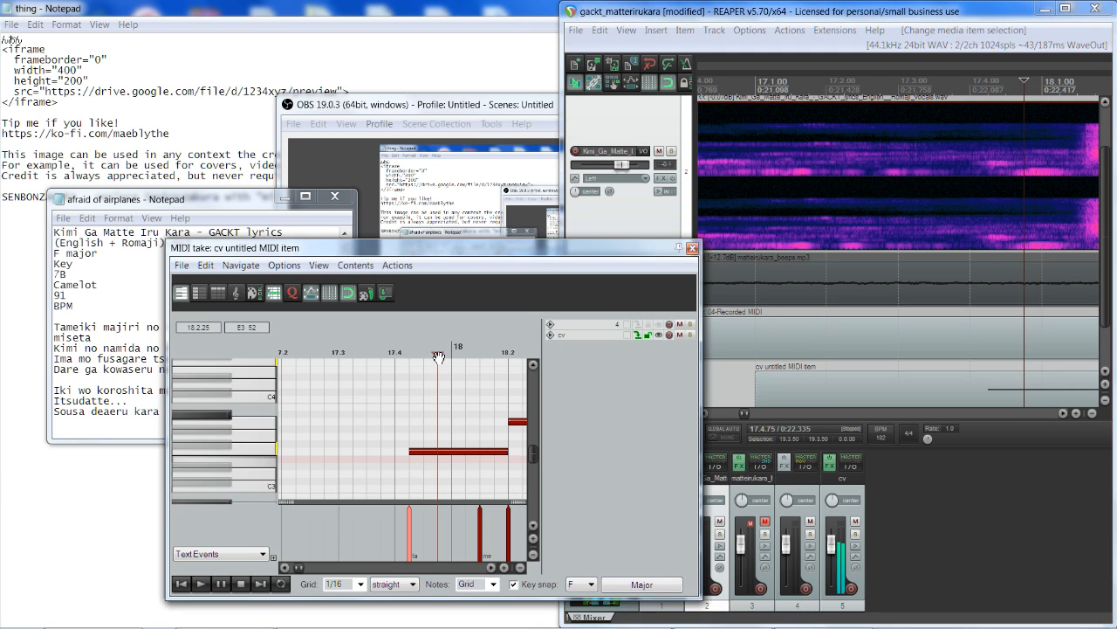
left_click_drag(507, 455, 441, 465)
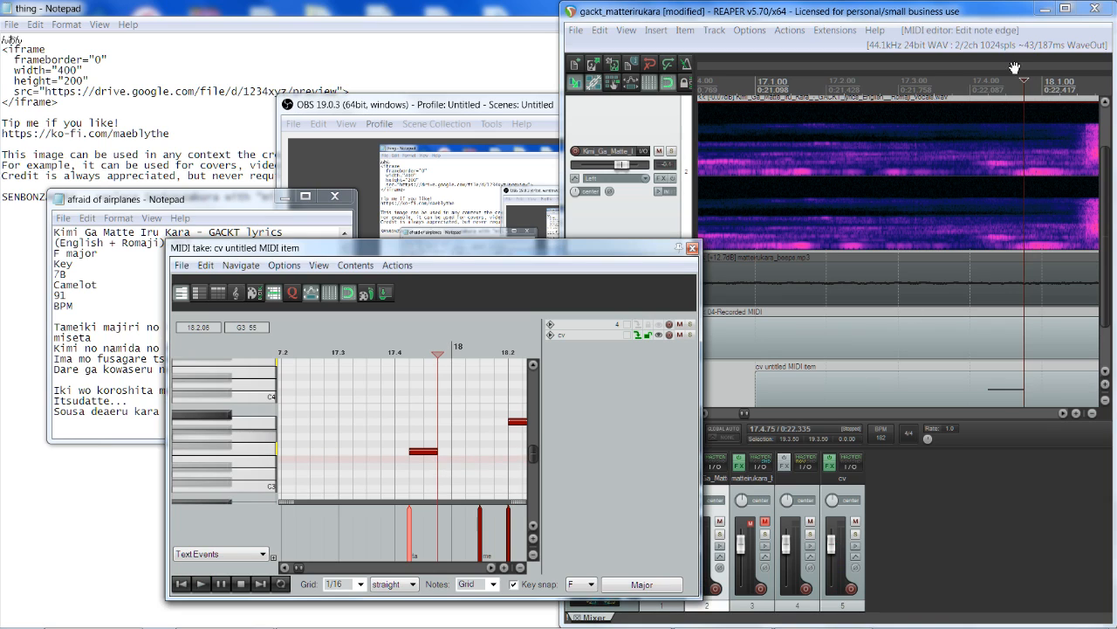
Insert two short 1/16-grid F3 notes directly after the first cv note, the second starting at bar 18, and play the passage.
scroll(1063, 416, "right", 2)
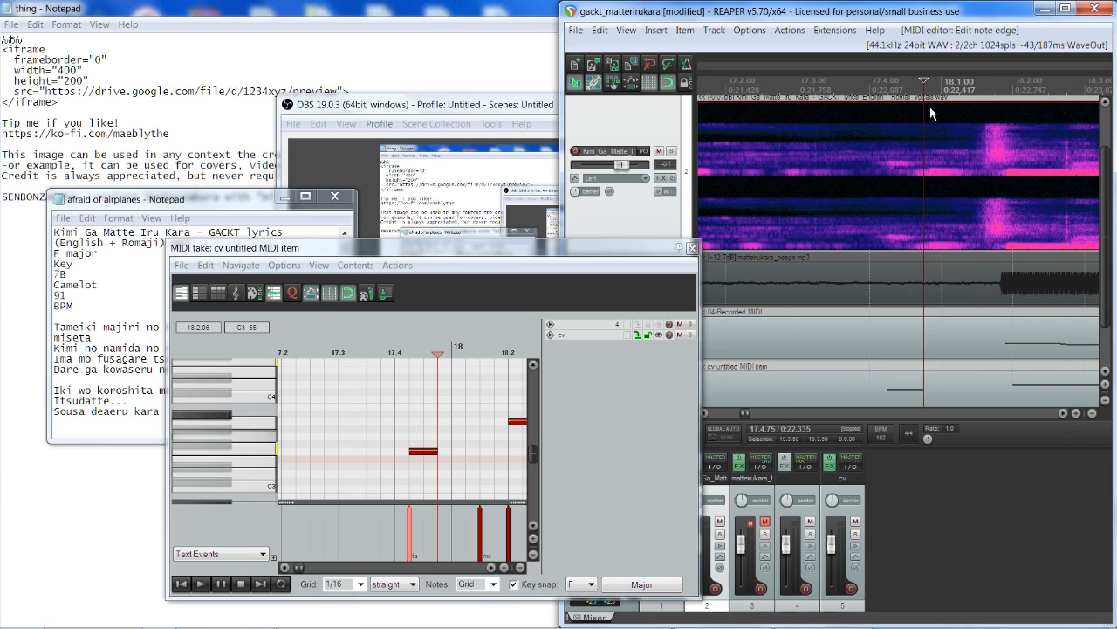
left_click_drag(925, 81, 945, 81)
scroll(453, 454, "up", 2)
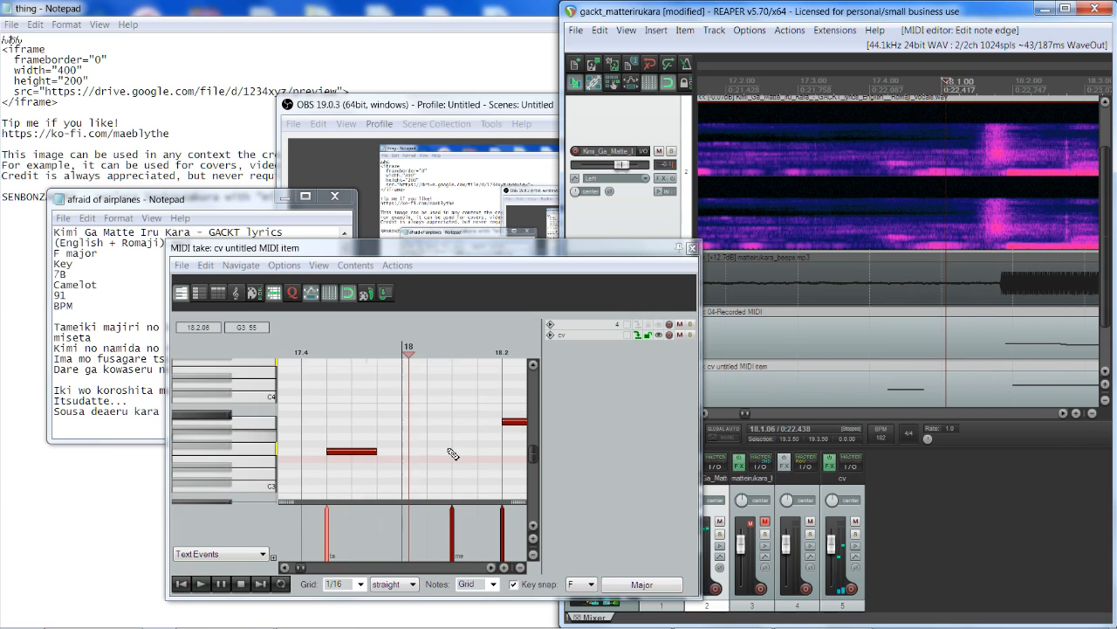
left_click_drag(370, 460, 419, 457)
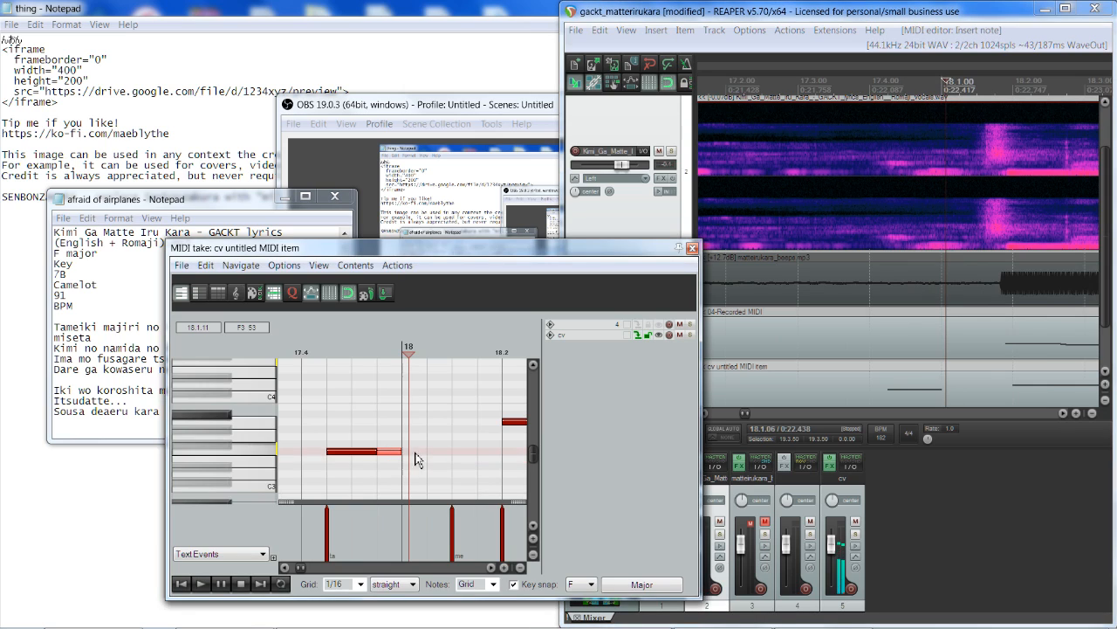
left_click(390, 452)
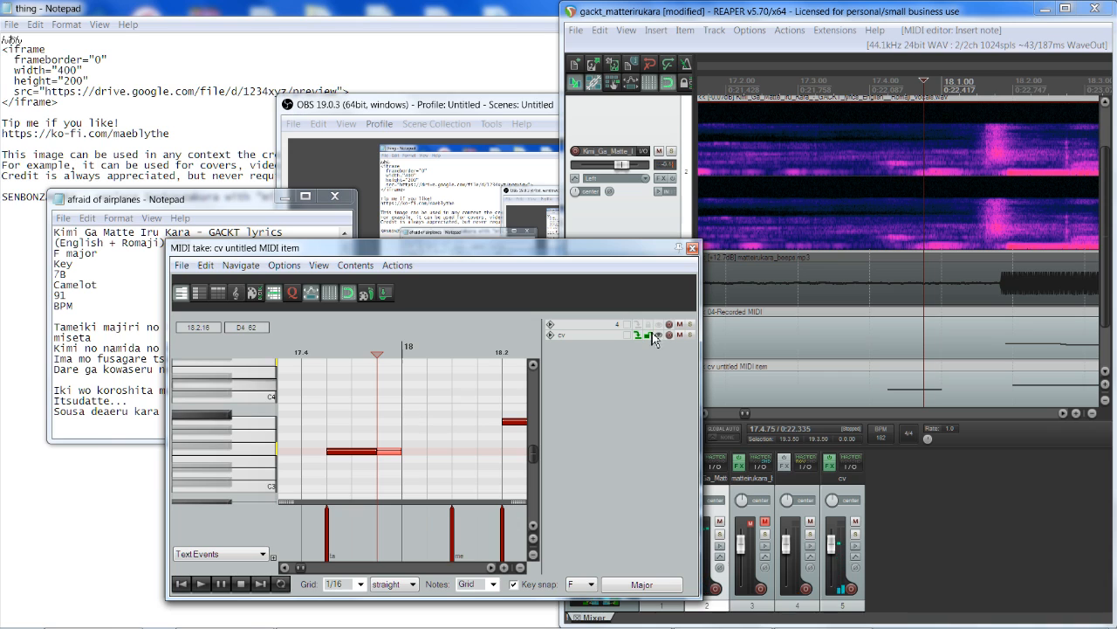
key("space")
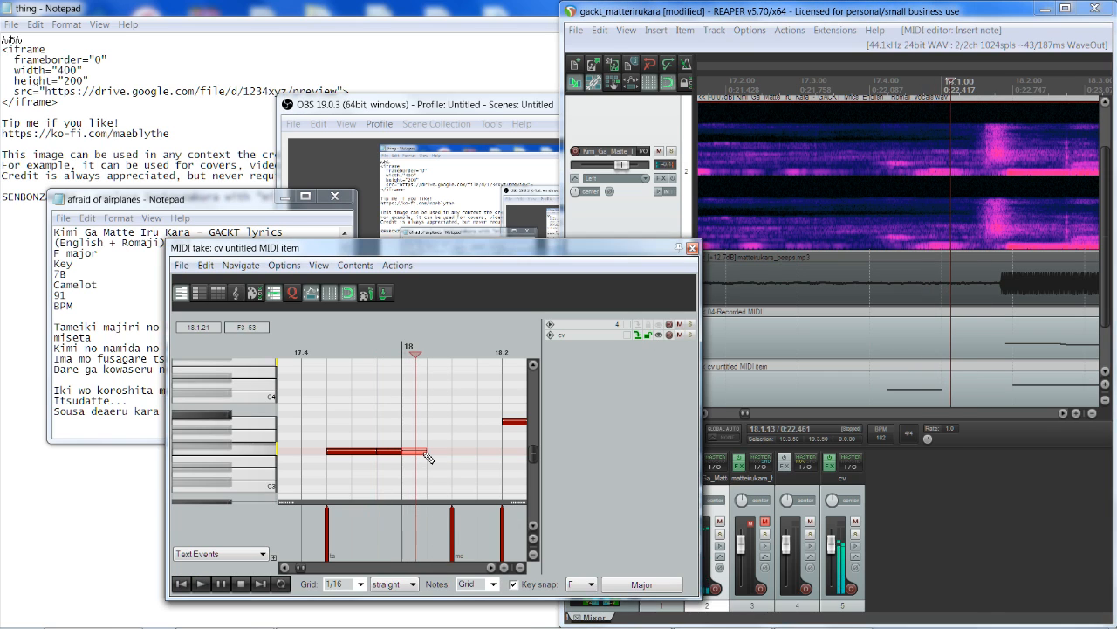
key("space")
scroll(496, 393, "down", 2)
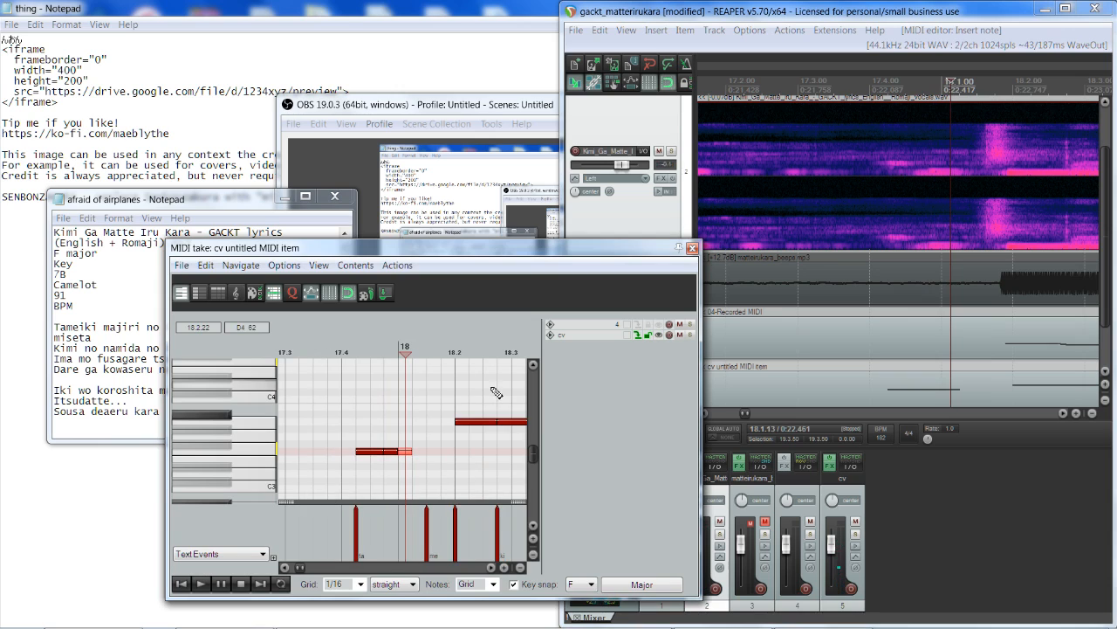
Play from the first cv note and move the "me" and "i" lyric events to the starts of the second and third notes.
left_click(356, 356)
key("space")
key("space")
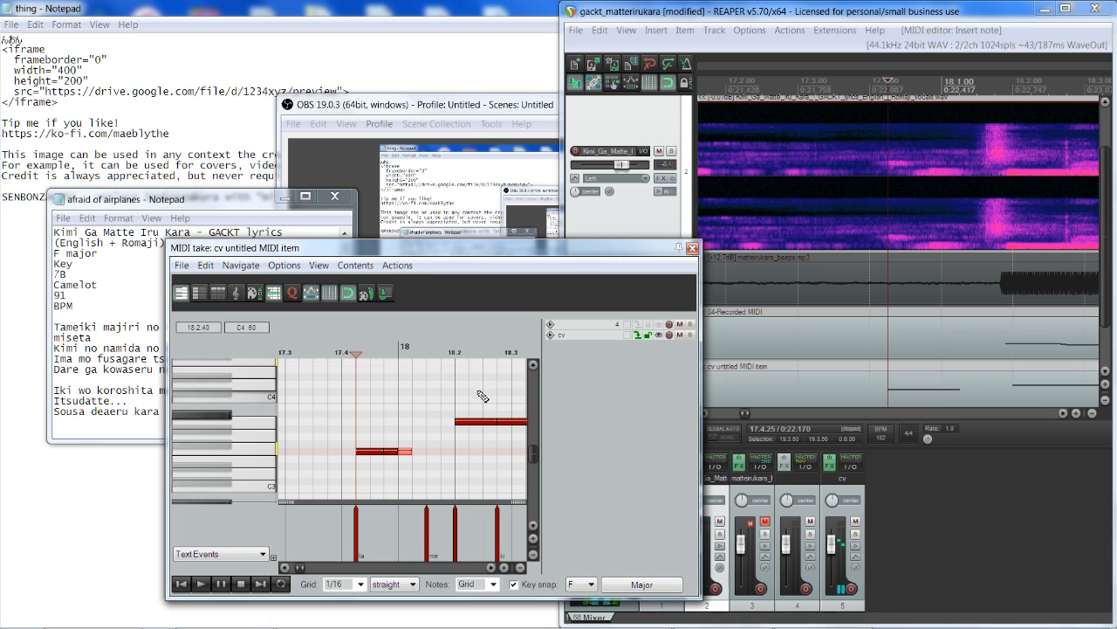
left_click_drag(426, 530, 382, 532)
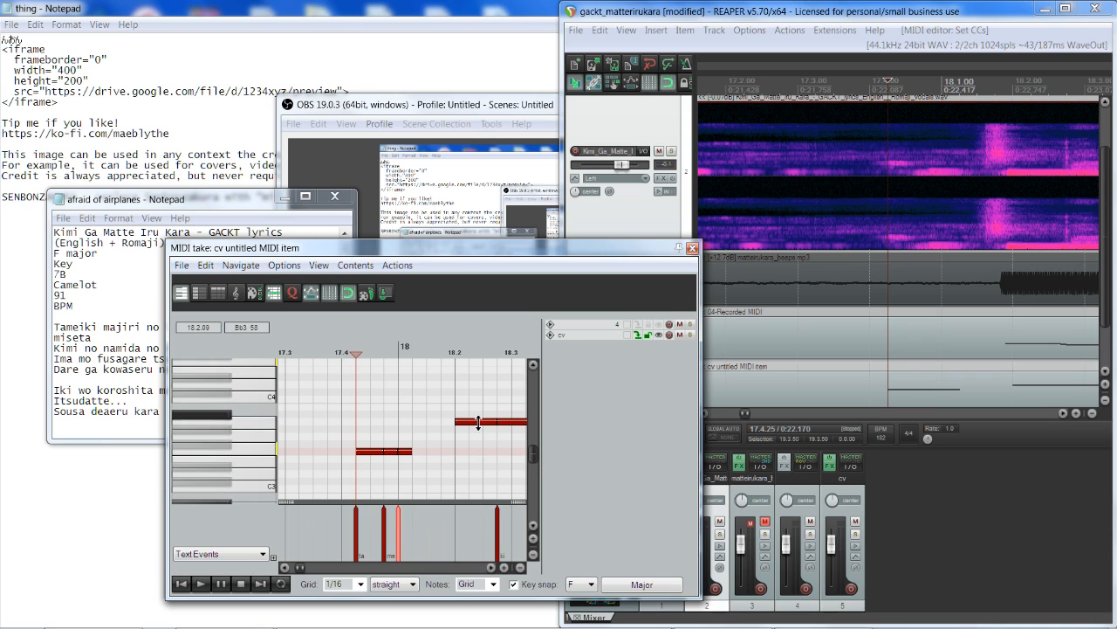
Scrub the vocals around 18.2 and extend the third cv note's end to the start of the following note.
left_click(413, 352)
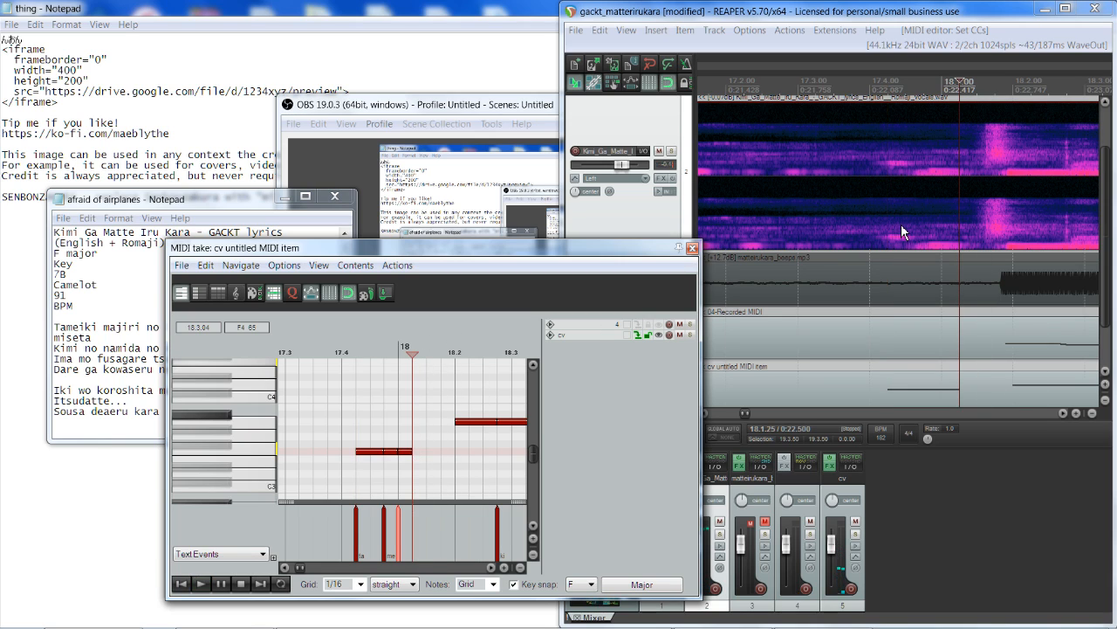
left_click(1074, 101)
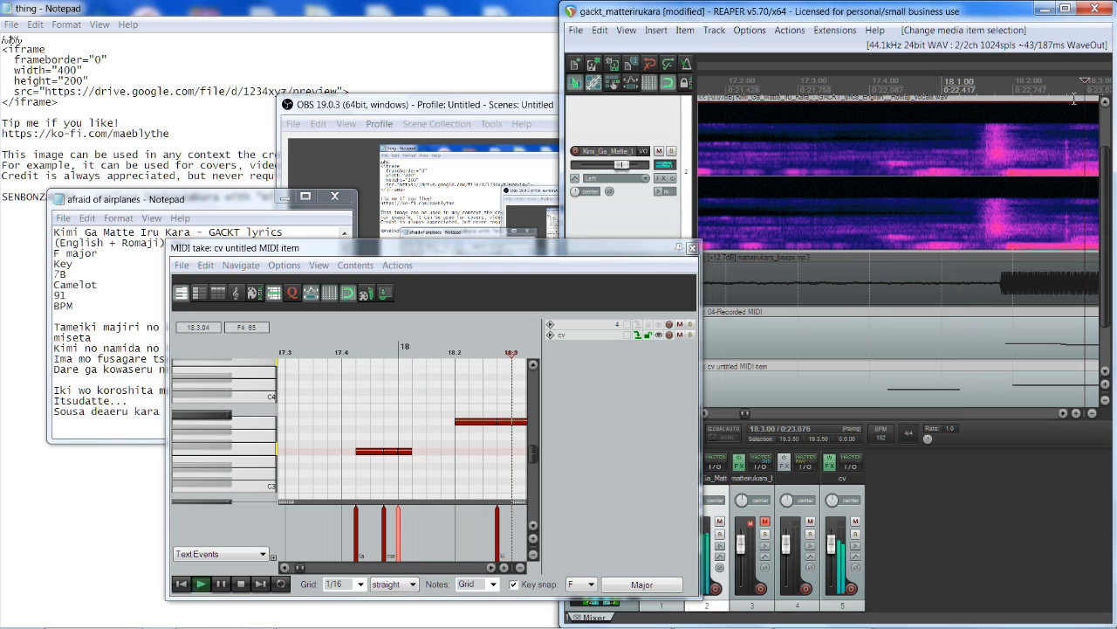
scroll(709, 413, "left", 2)
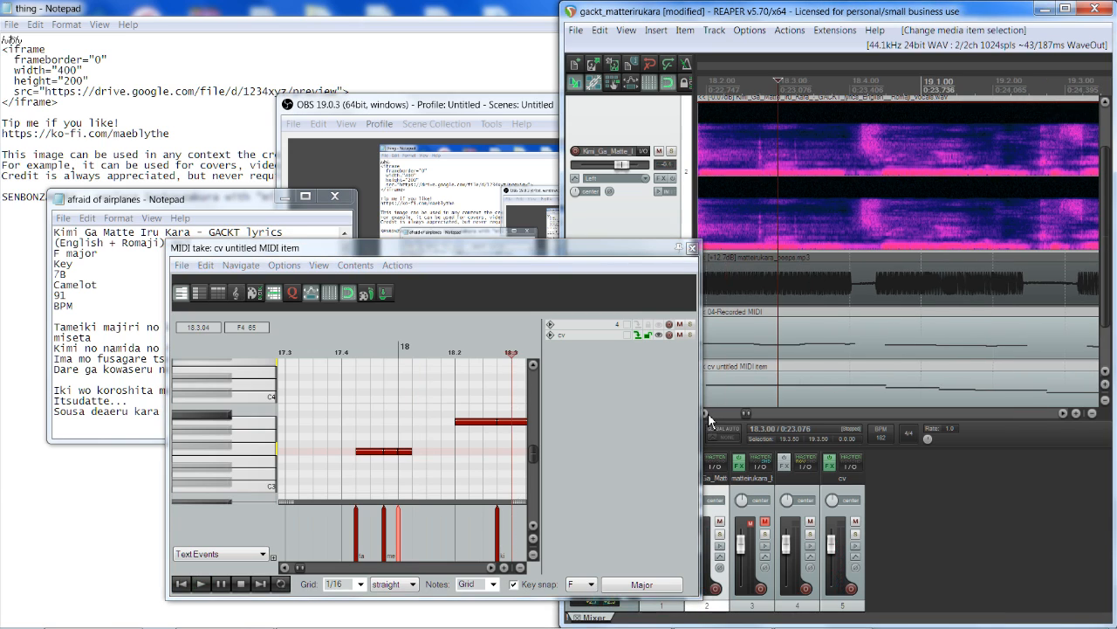
left_click_drag(929, 84, 857, 85)
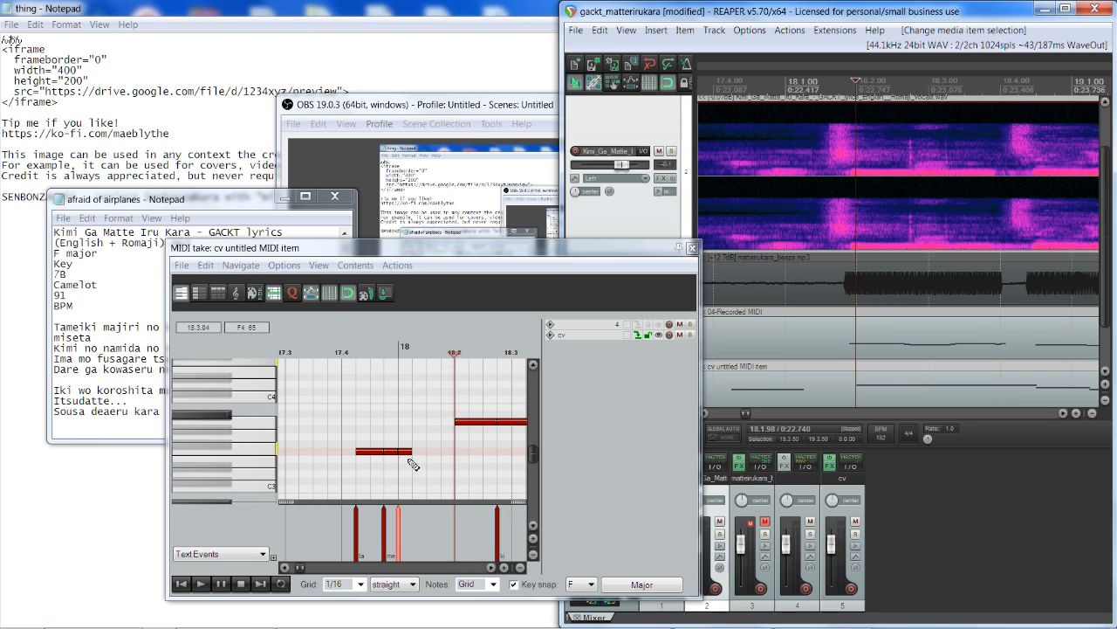
left_click_drag(413, 454, 455, 462)
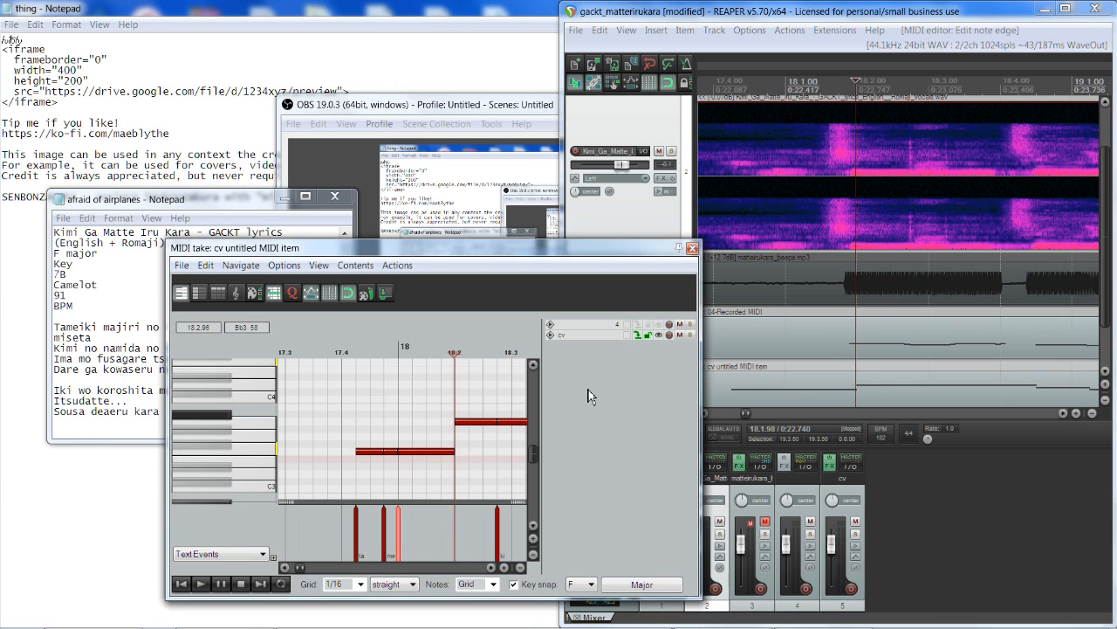
Listen from bar 18 and move the boundary between the second and third cv notes to about 18.1.25.
left_click(801, 135)
key("space")
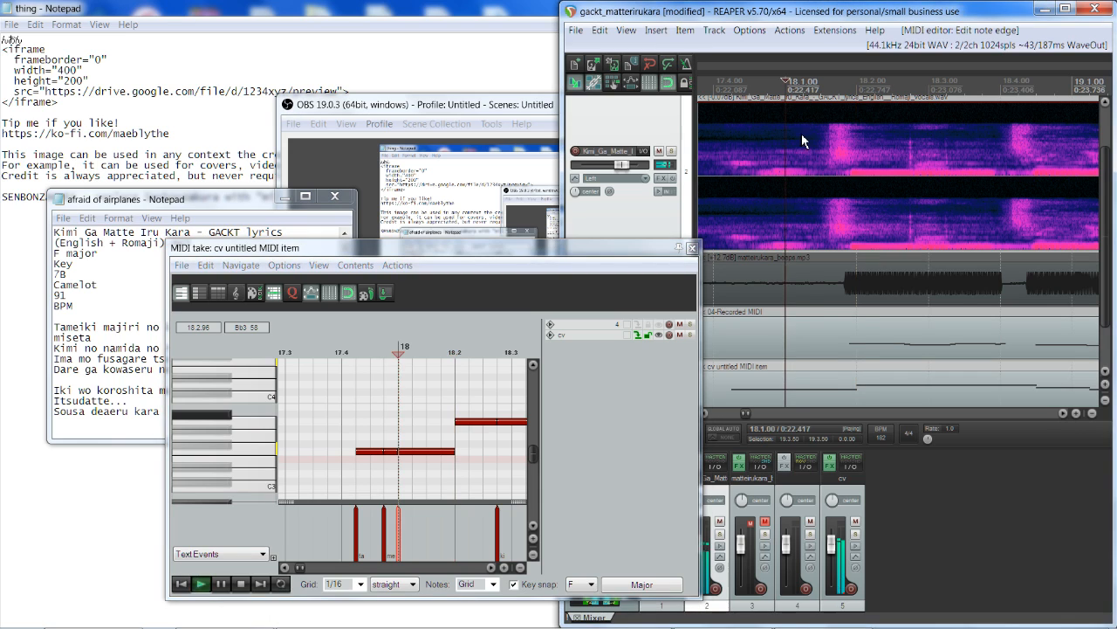
key("space")
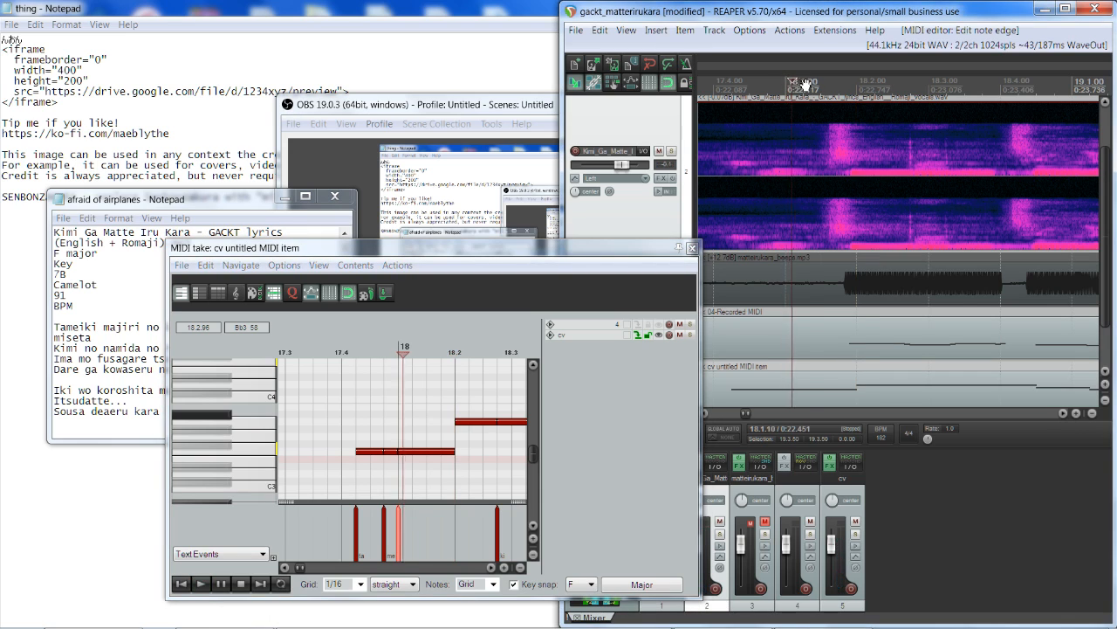
key("space")
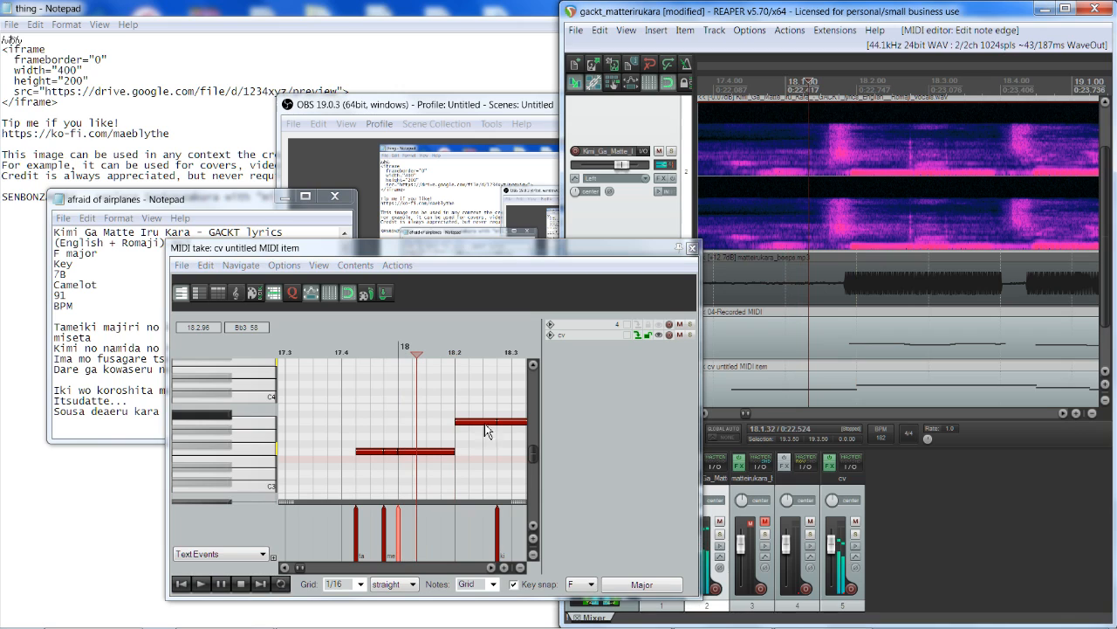
key("s")
left_click_drag(402, 456, 419, 456)
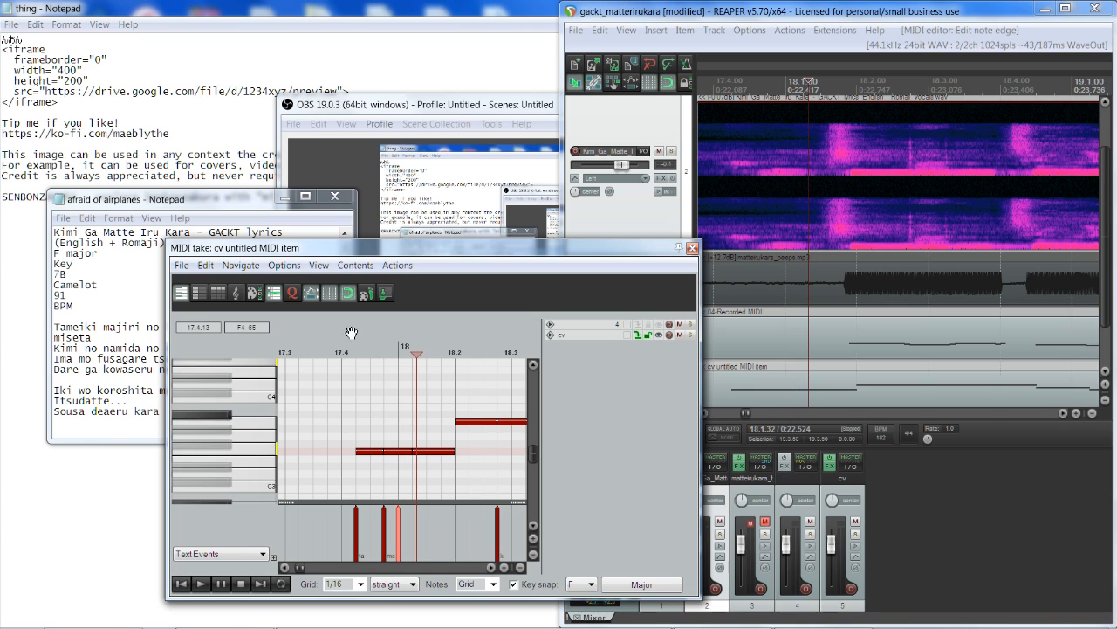
Play the passage, move the "ki" and "ma" lyric events to the starts of the fourth and fifth notes, and audition around 18.2.75.
left_click(349, 354)
key("space")
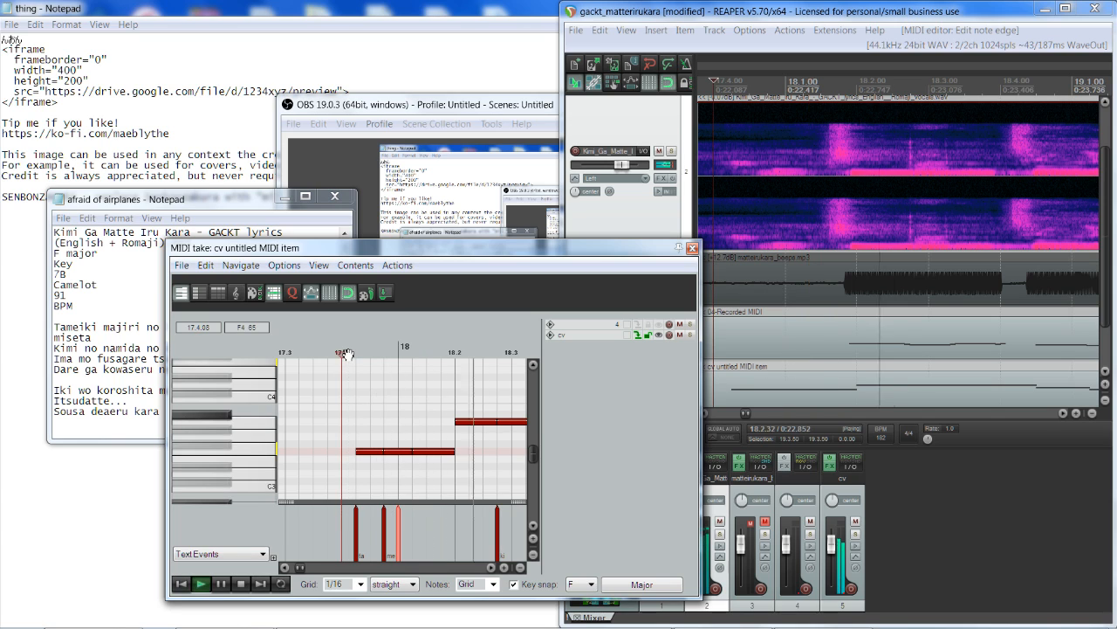
key("space")
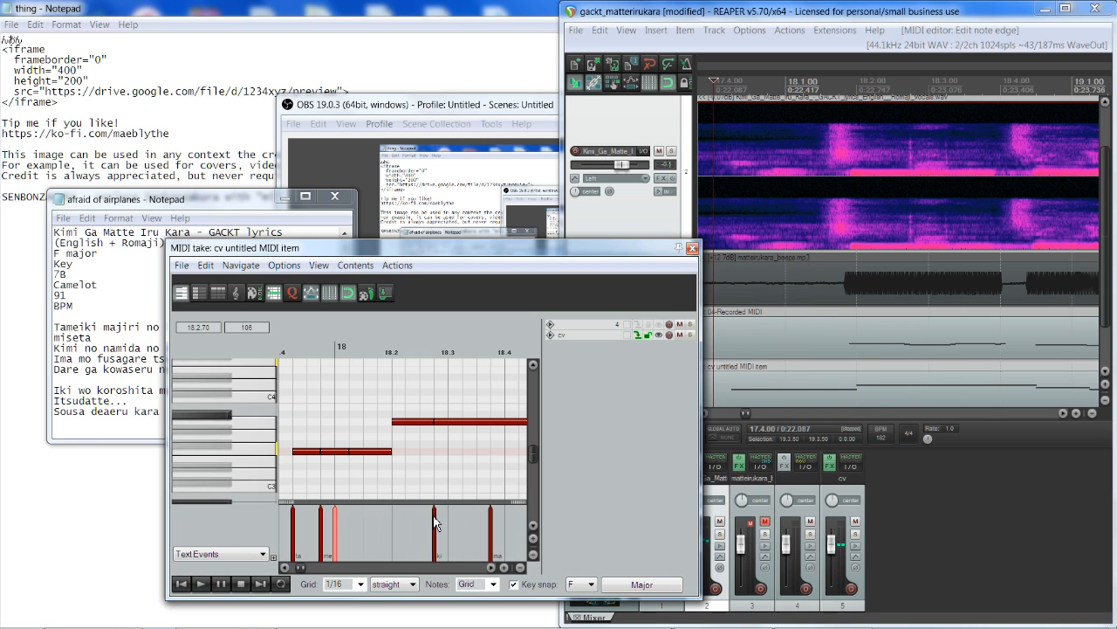
left_click_drag(435, 521, 404, 525)
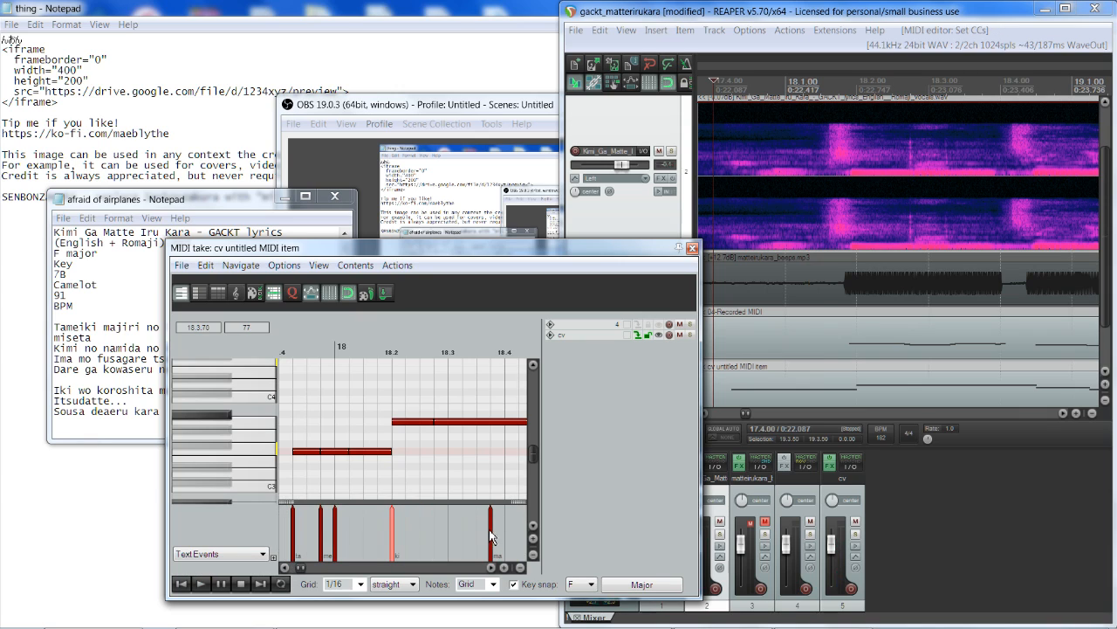
left_click_drag(494, 543, 437, 540)
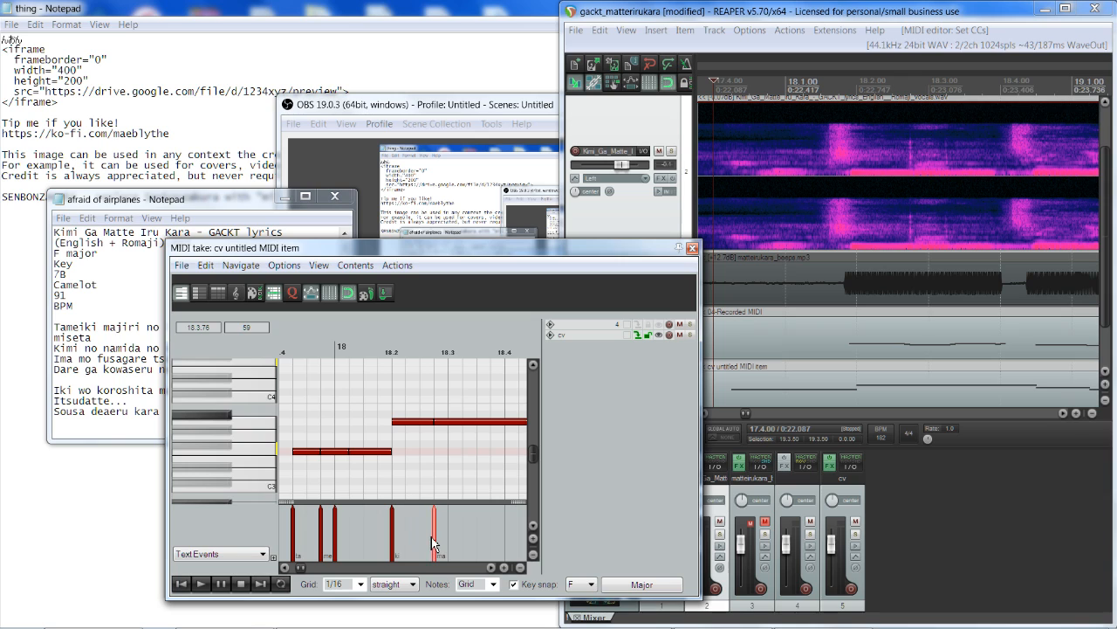
left_click(461, 422)
left_click(438, 471)
key("space")
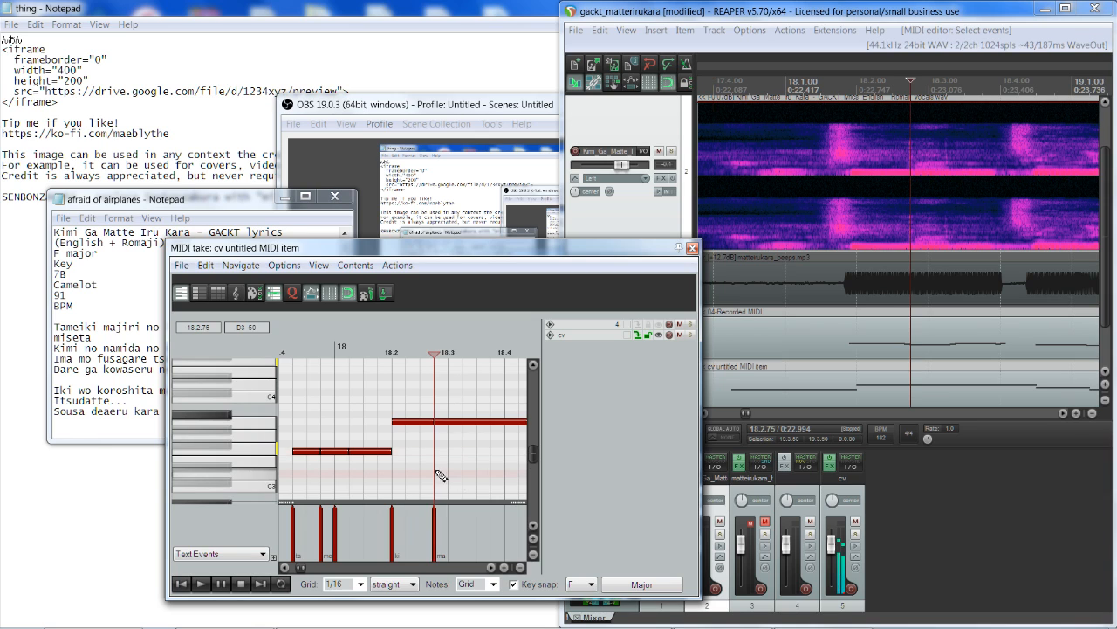
key("space")
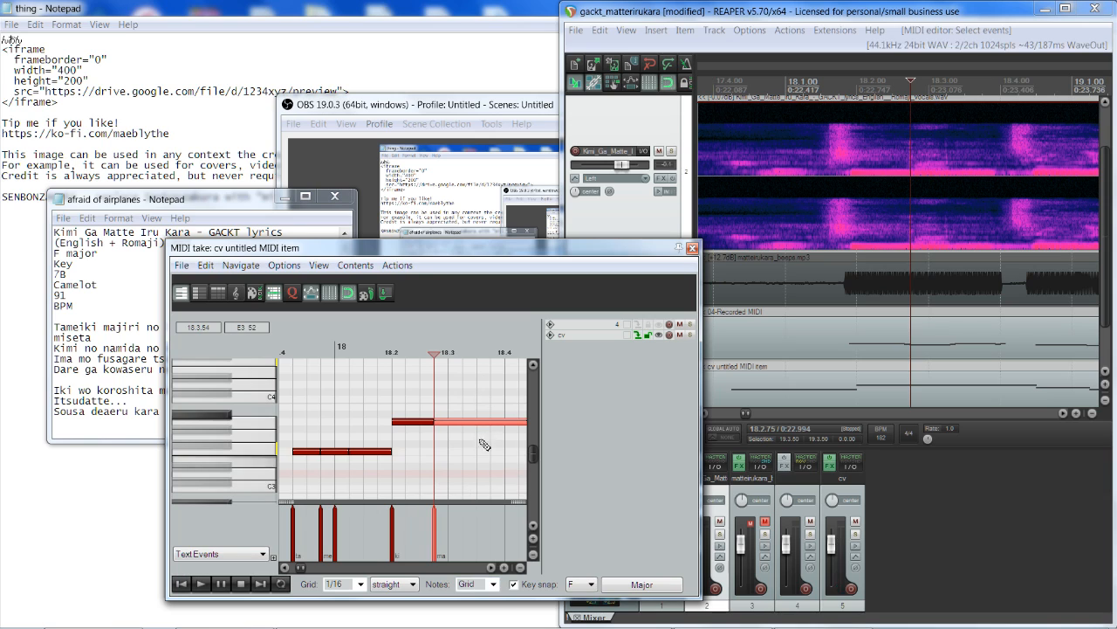
Examine the alignment of the remaining lyric events with the cv notes from 18.3 to the phrase's end in bar 21.
left_click(492, 568)
left_click(492, 568)
left_click(492, 568)
left_click(492, 568)
left_click(492, 568)
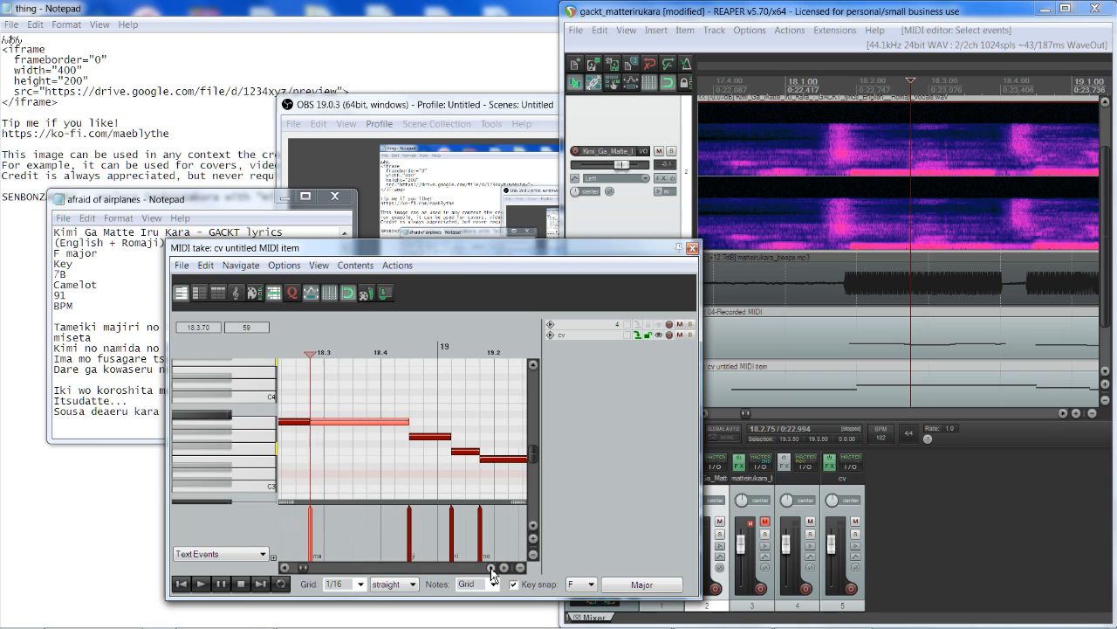
left_click(411, 533)
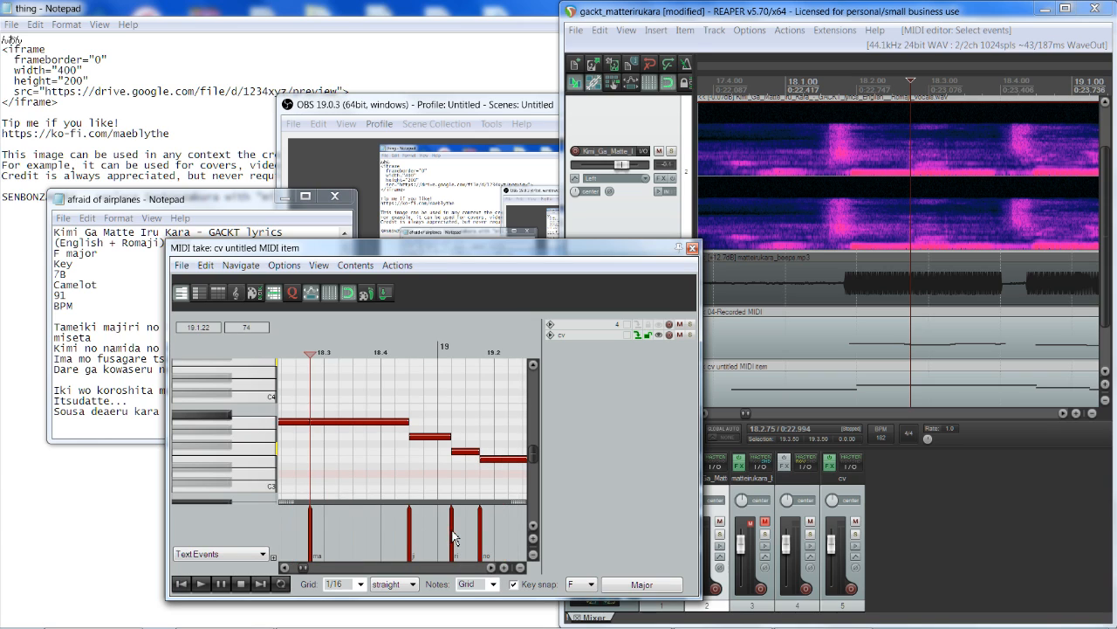
left_click(491, 569)
left_click(491, 568)
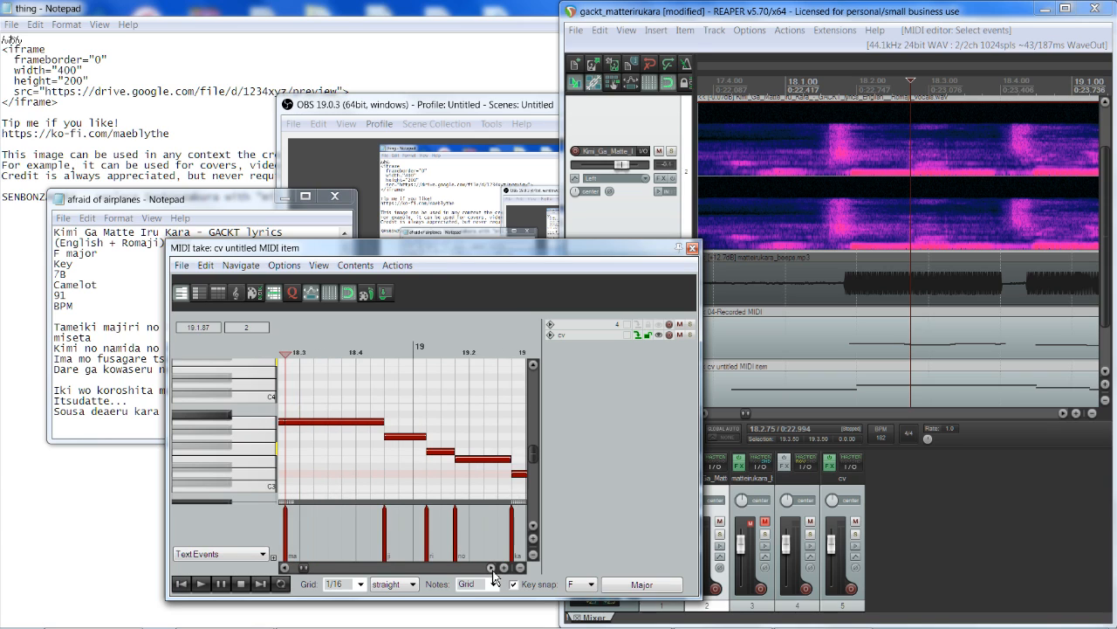
left_click(492, 569)
left_click(491, 568)
left_click(491, 568)
left_click(492, 568)
left_click(492, 568)
left_click(491, 568)
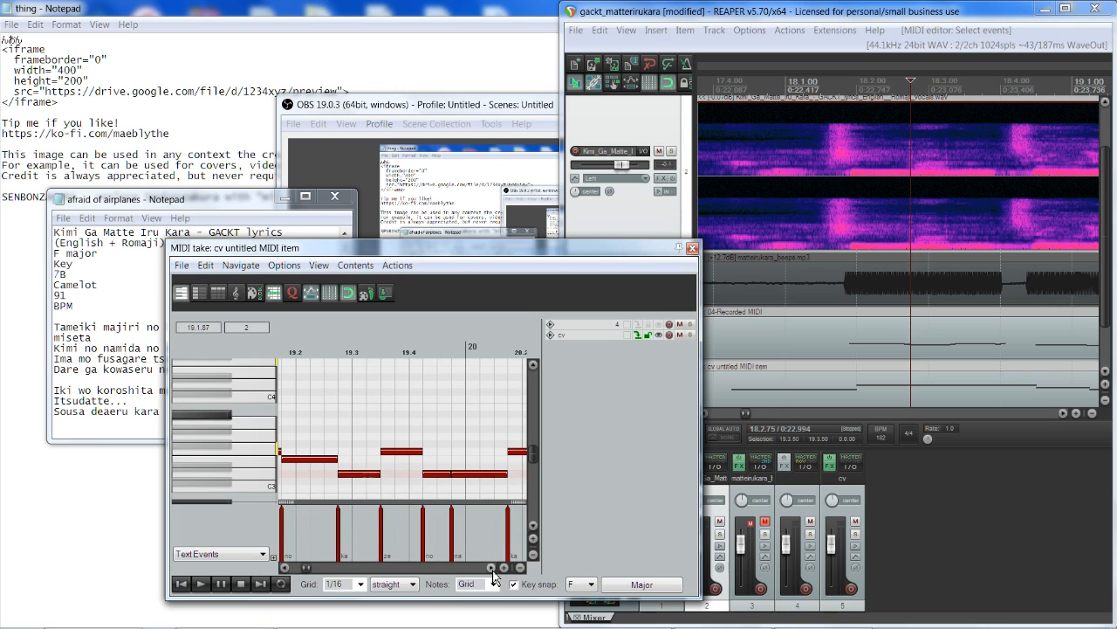
left_click(492, 569)
left_click(491, 568)
left_click(491, 569)
left_click(491, 569)
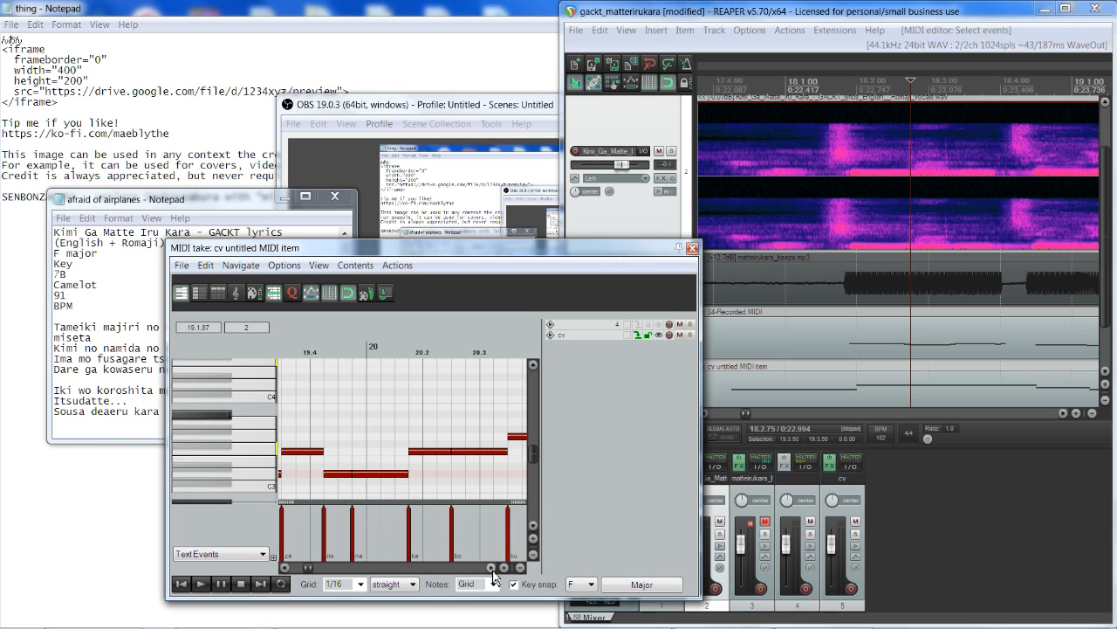
left_click(491, 568)
left_click(491, 569)
left_click(491, 568)
left_click(491, 568)
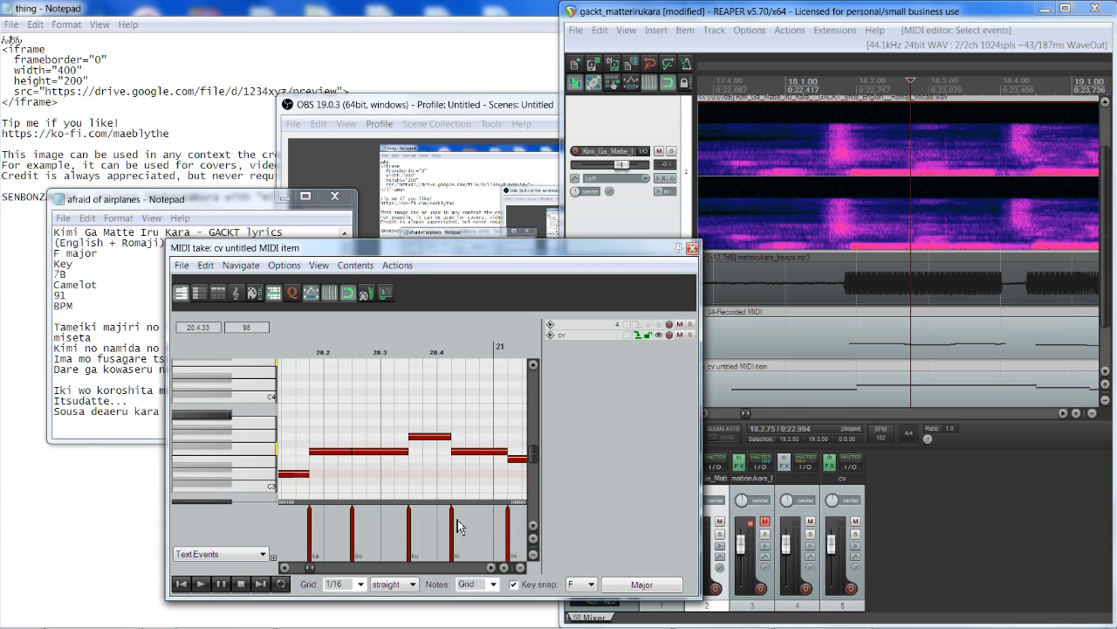
left_click(492, 568)
left_click(491, 568)
left_click(491, 568)
left_click(492, 569)
left_click(492, 568)
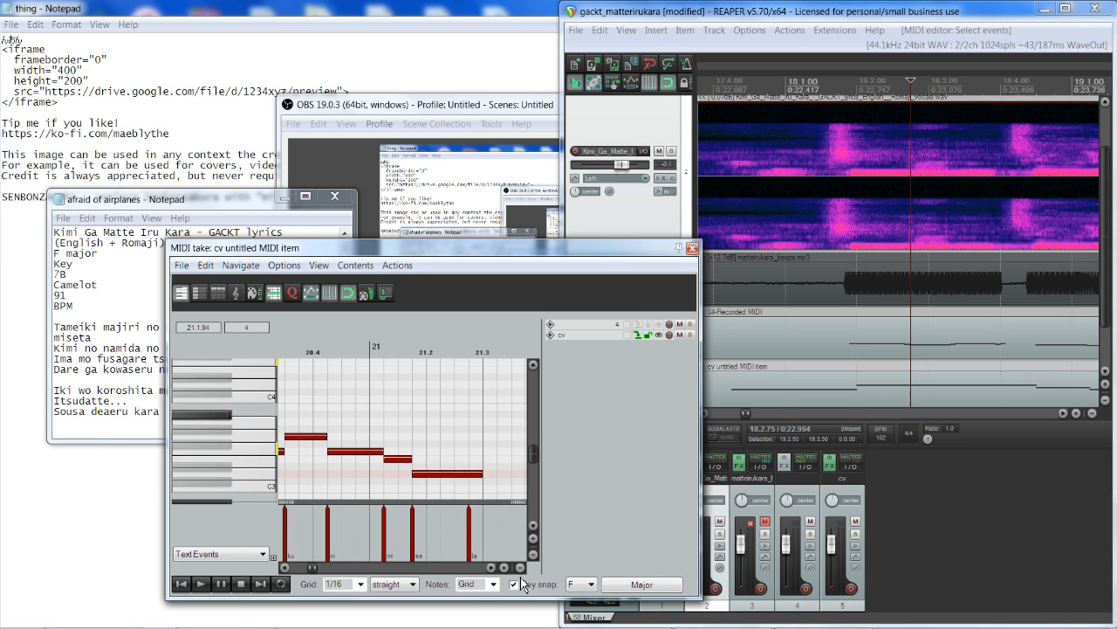
left_click(492, 570)
Return to the start of the cv melody and play it against the vocals into bar 19.
left_click(286, 569)
left_click(286, 568)
left_click(287, 568)
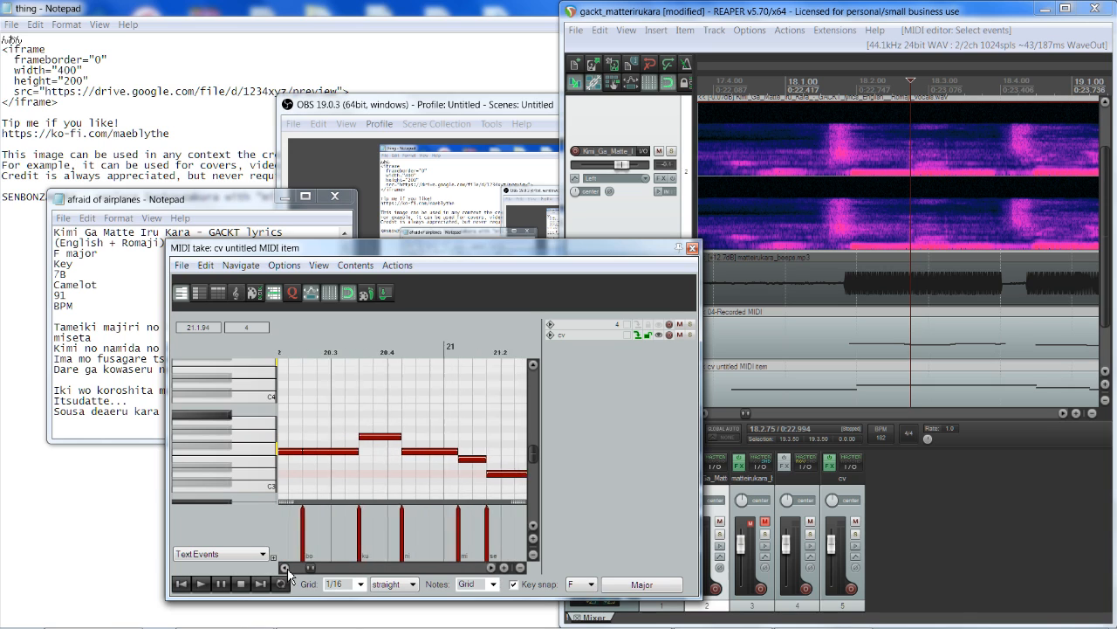
left_click(286, 568)
left_click(286, 569)
left_click(286, 568)
left_click(286, 568)
left_click(286, 568)
left_click(287, 568)
left_click(287, 568)
left_click(286, 568)
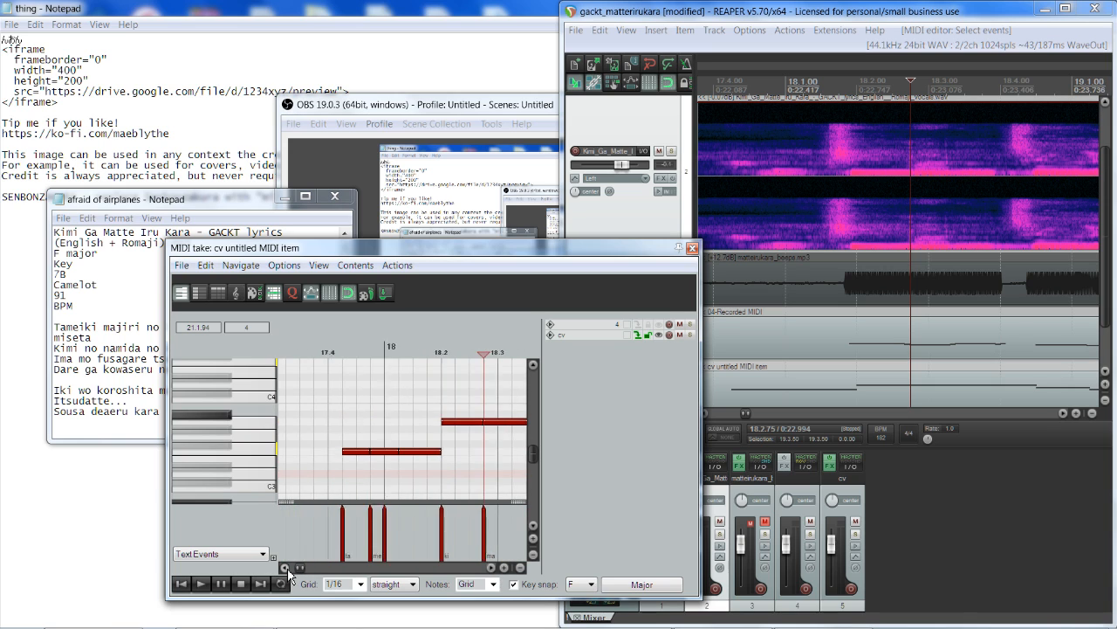
left_click(286, 569)
left_click(286, 569)
left_click(474, 351)
key("space")
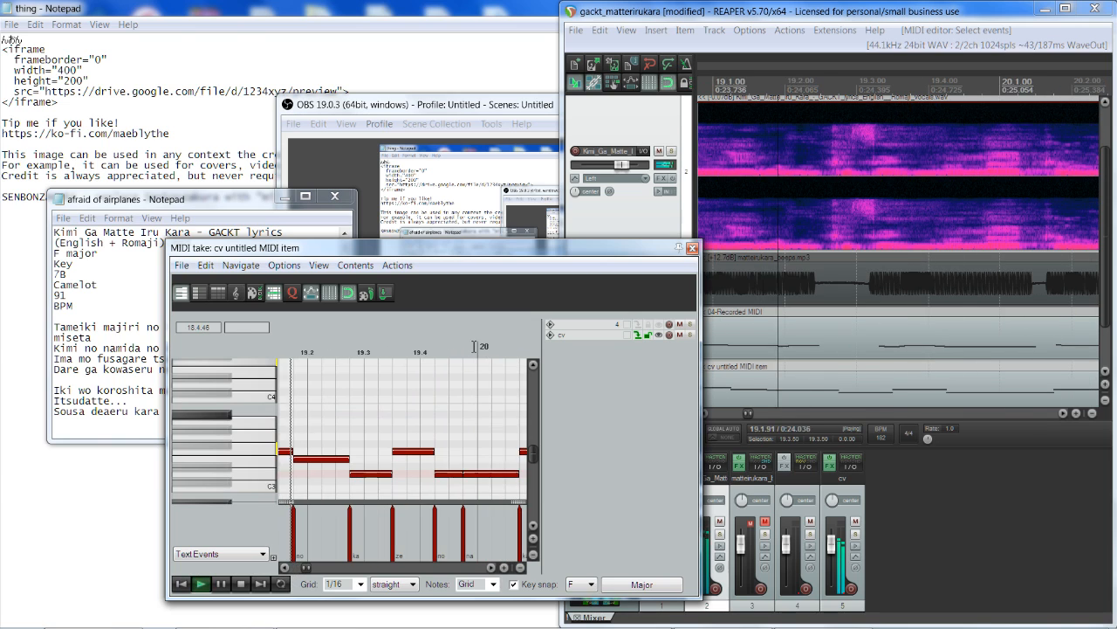
key("space")
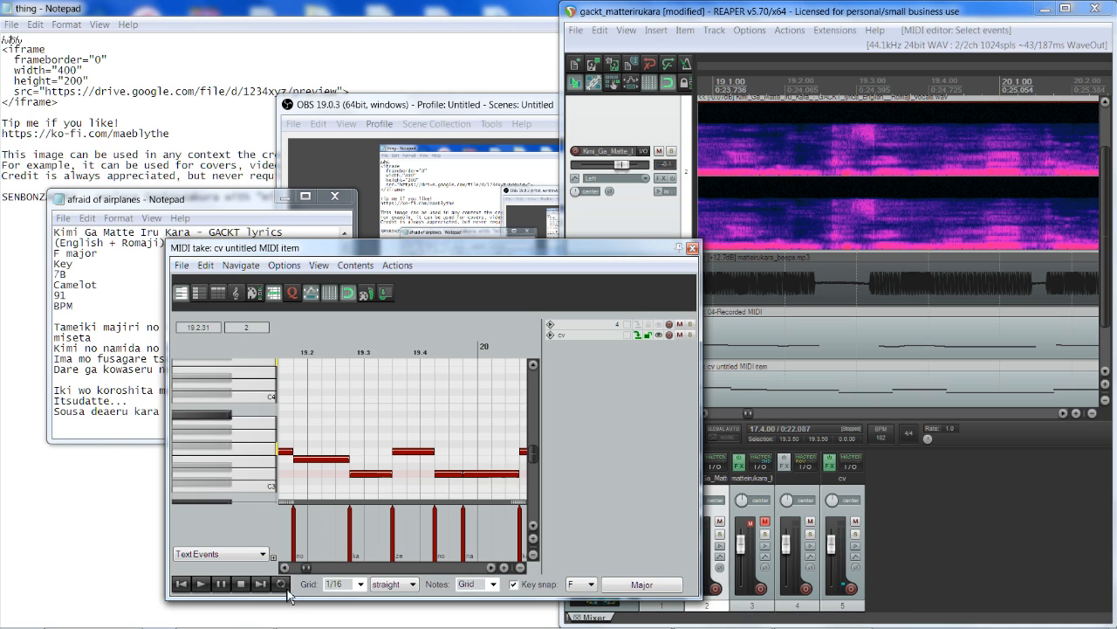
Replay the cv melody through bar 21 and place the edit cursor on the "se" note at 21.1.75.
left_click(287, 568)
left_click(287, 569)
left_click(286, 568)
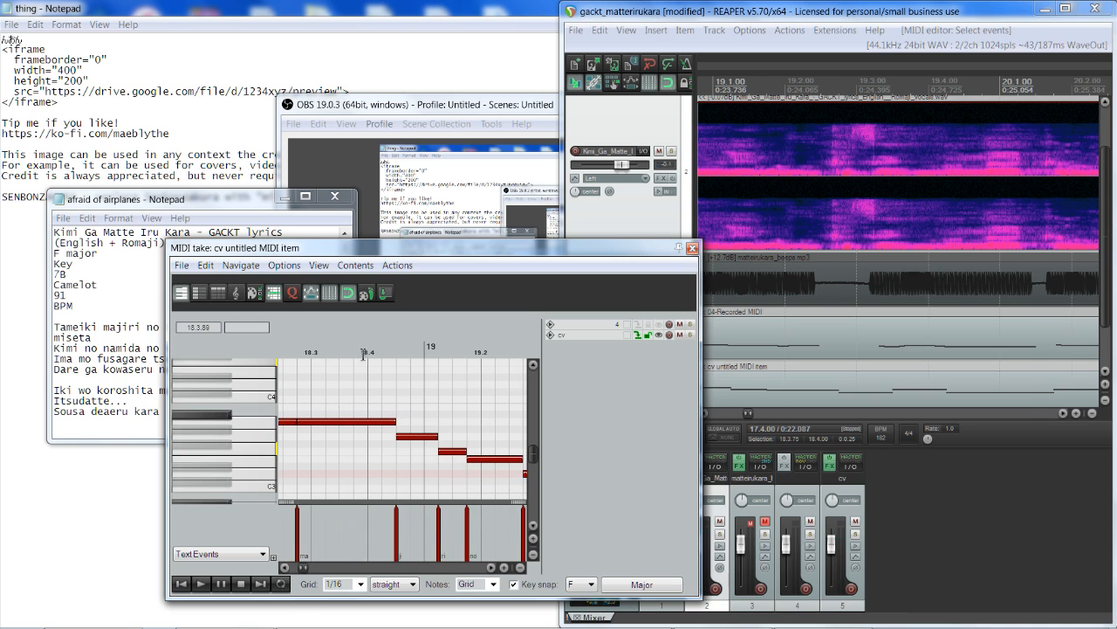
key("space")
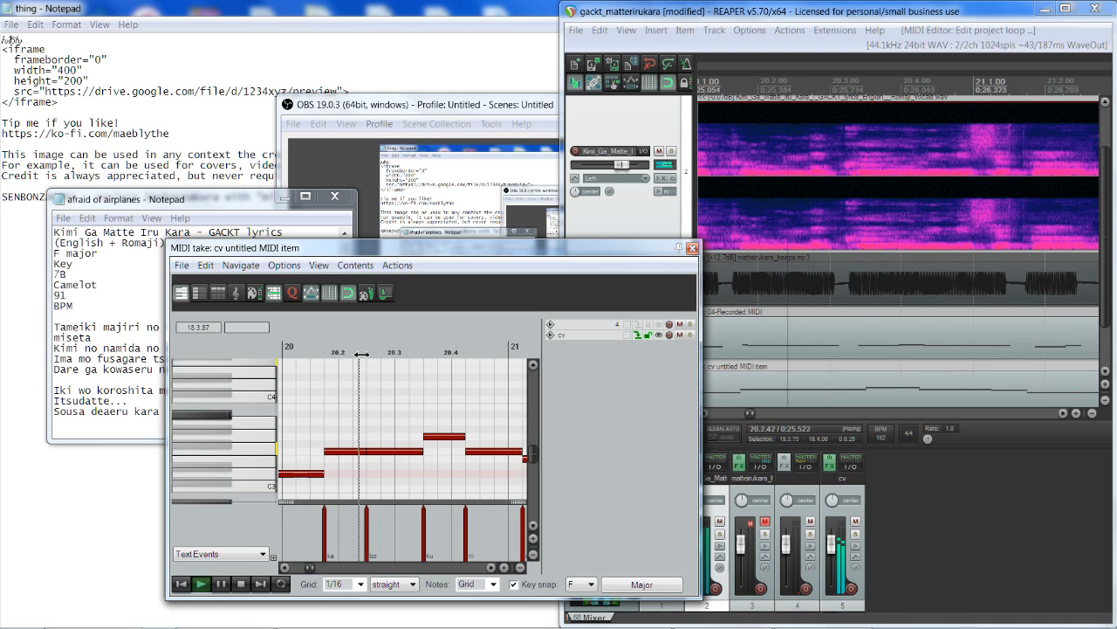
key("space")
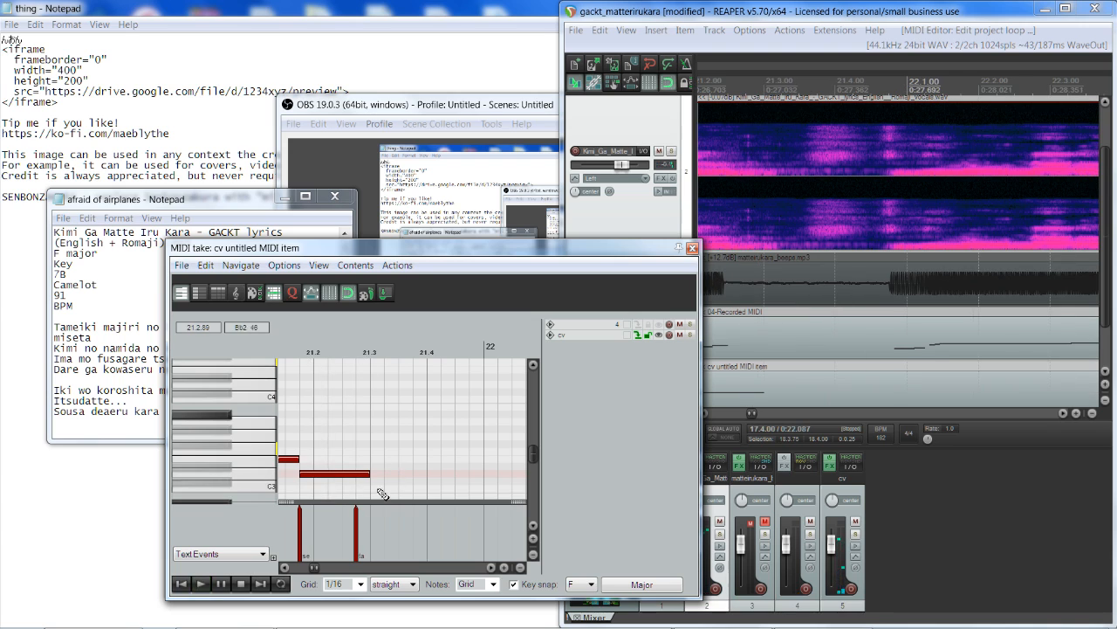
left_click(301, 353)
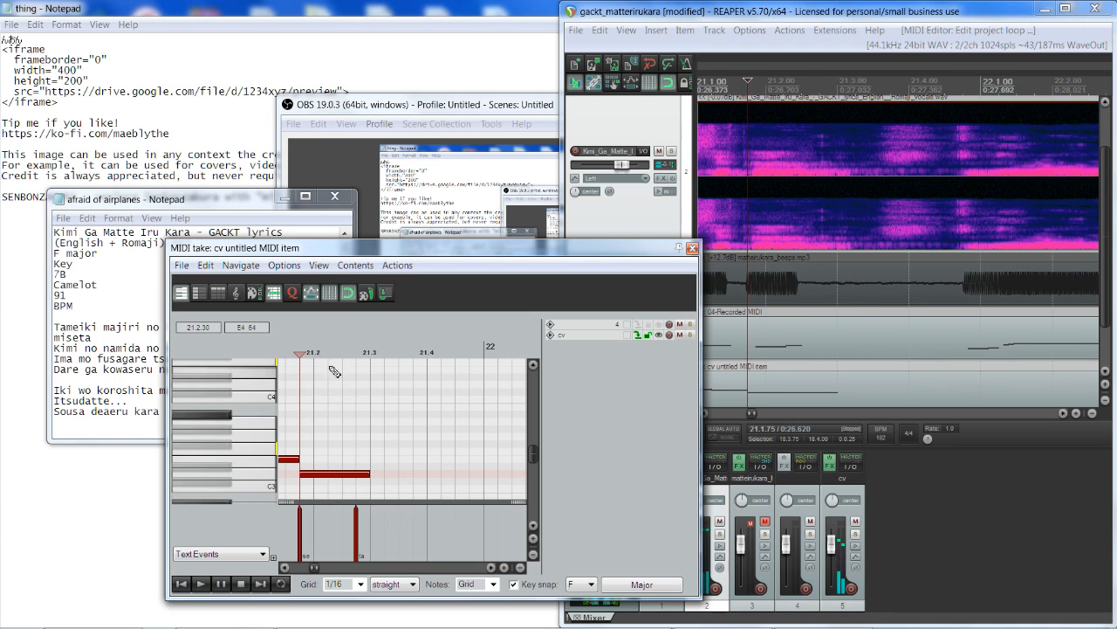
Play the whole phrase again from 17.4.00 and audition its ending from 20.4.75.
left_click_drag(285, 573, 286, 573)
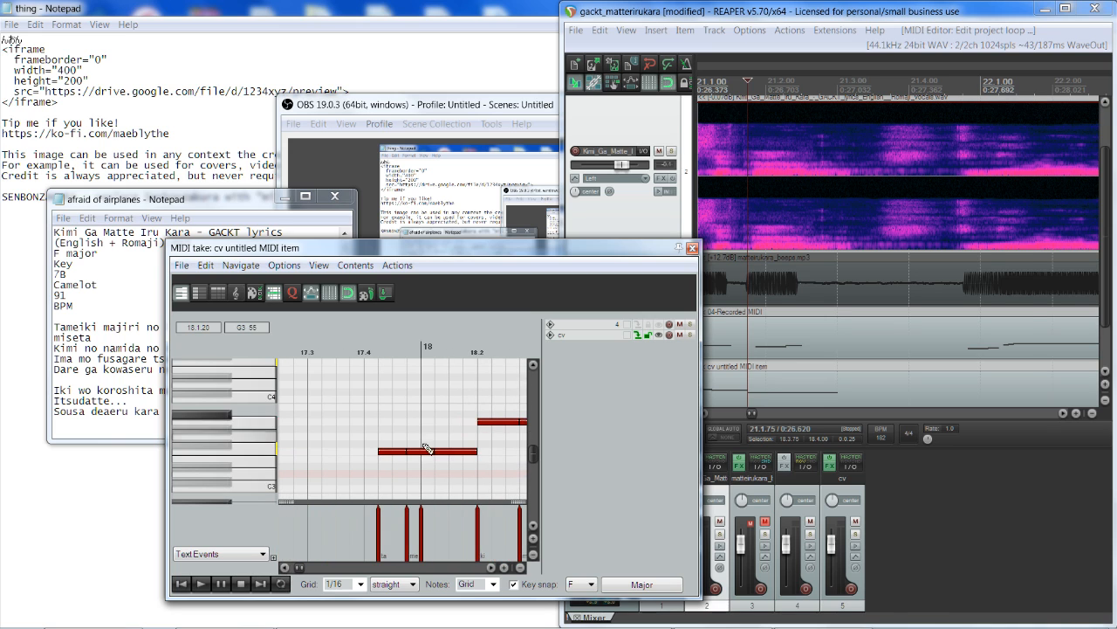
left_click(360, 351)
key("space")
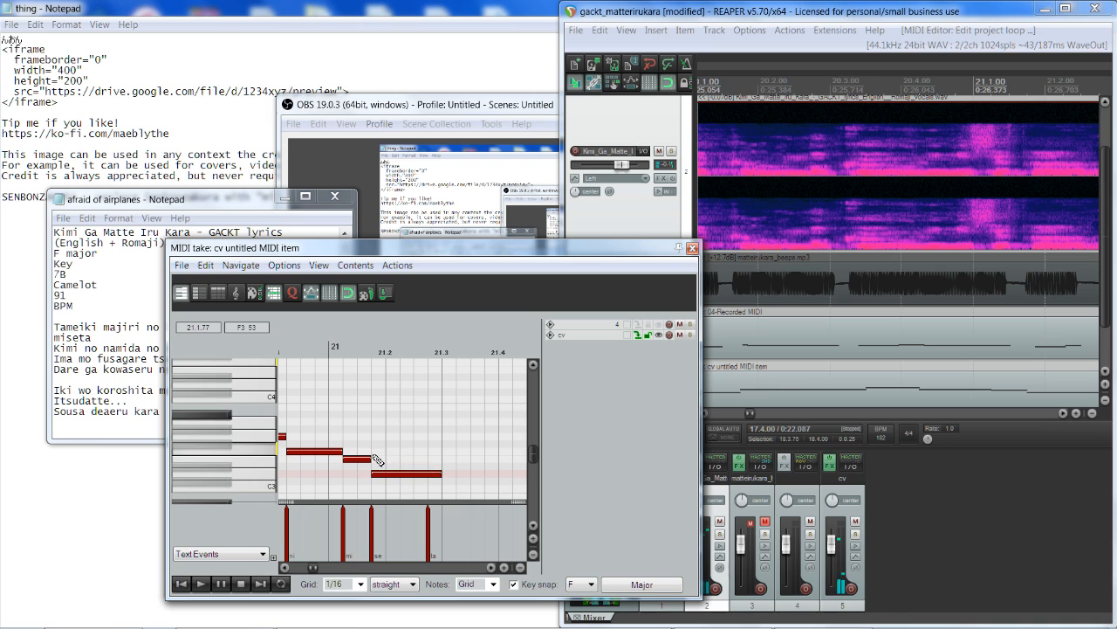
key("space")
left_click(286, 354)
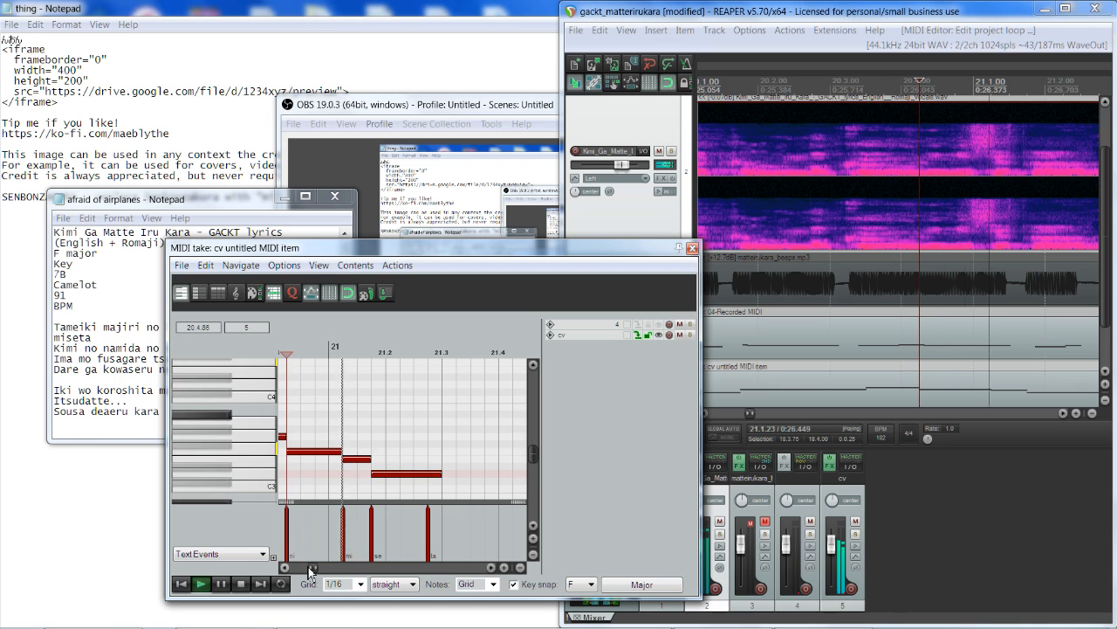
Move the MIDI editor window clear of the lyrics Notepad and play from just before bar 21.
left_click_drag(342, 249, 530, 259)
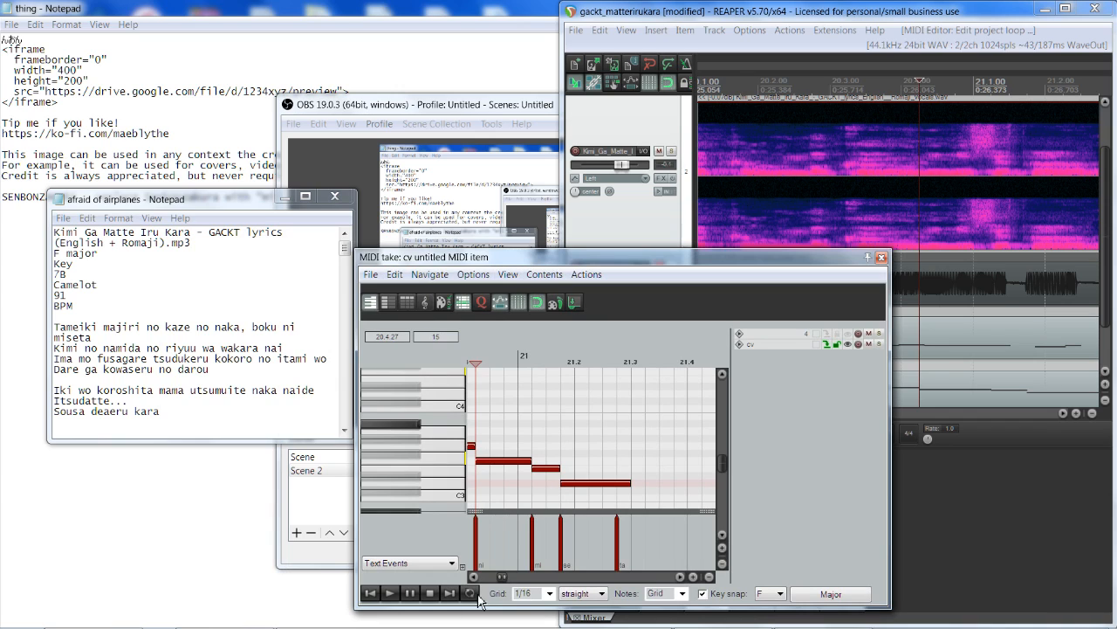
left_click(520, 361)
key("space")
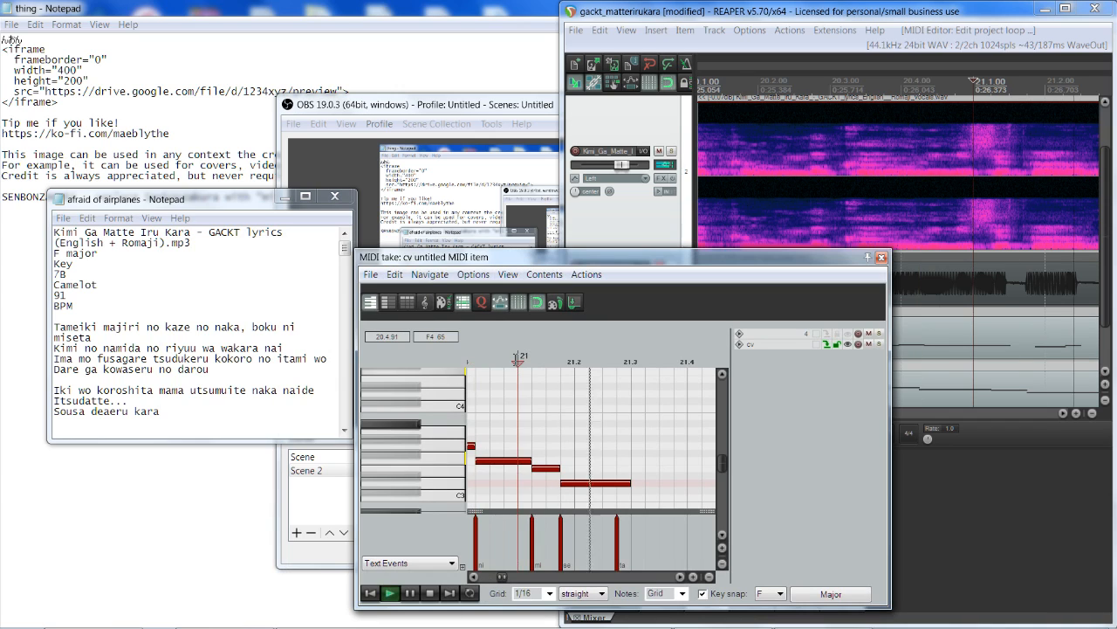
Audition the phrase ending against the vocals from 21.1.25 and again from the "ni" note at 20.4.25.
key("space")
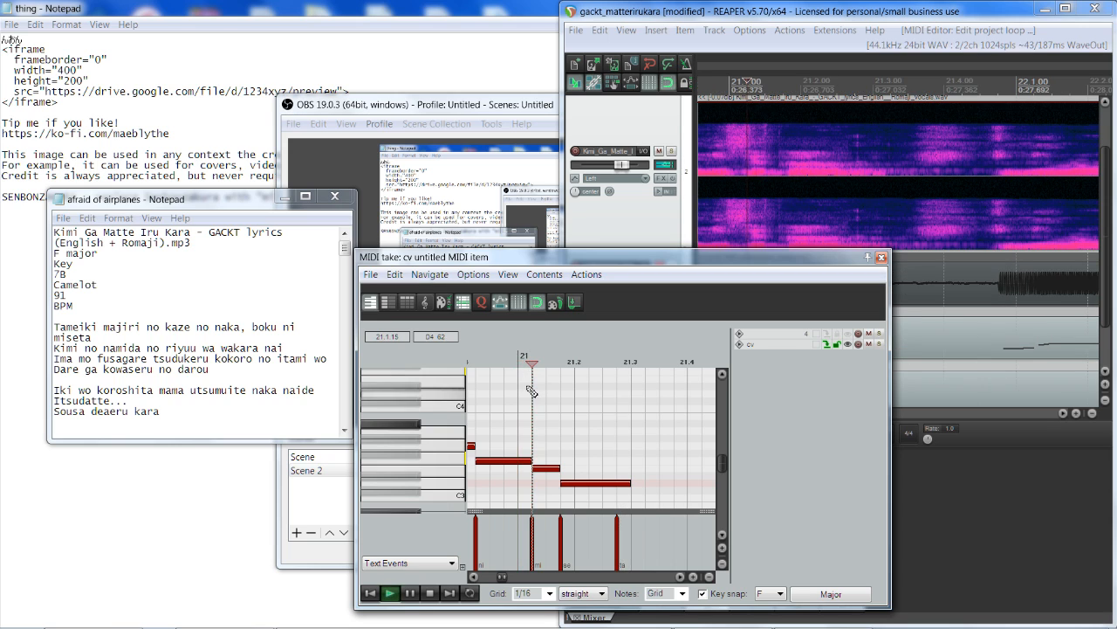
left_click(474, 577)
left_click(474, 577)
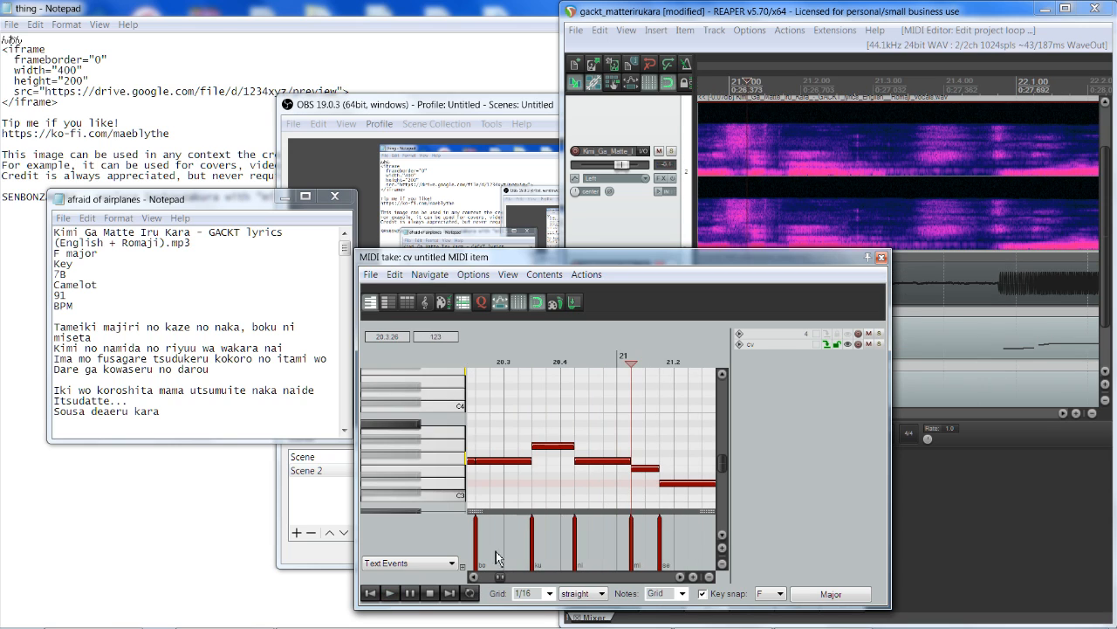
left_click(576, 360)
key("space")
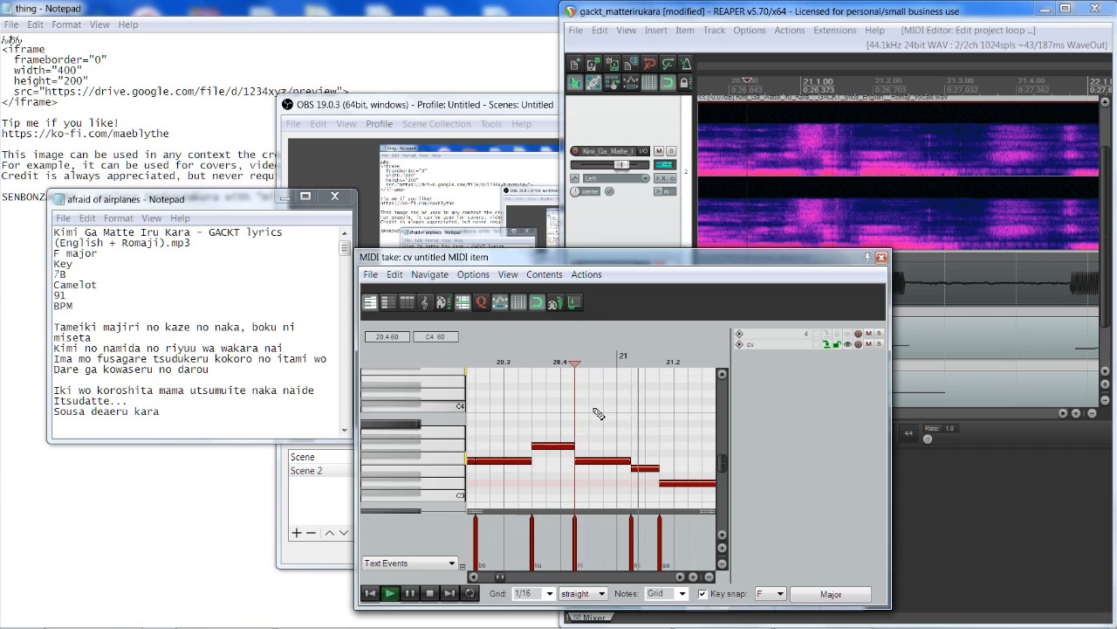
key("space")
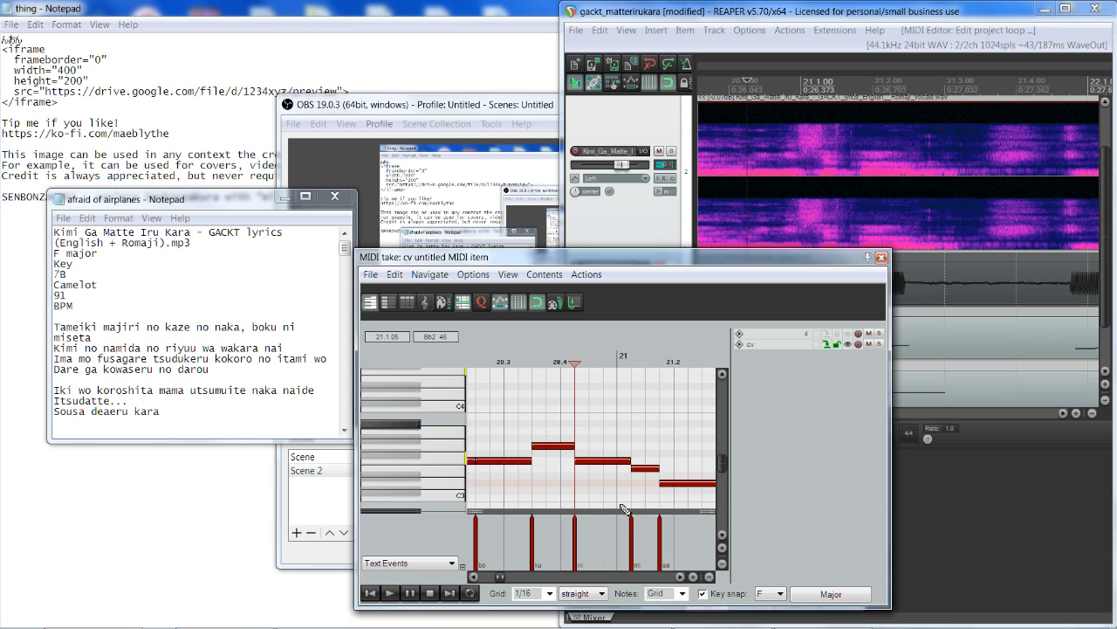
Replay the "boku ni mise" passage against the vocals from 20.3.00.
key("space")
left_click(508, 360)
key("space")
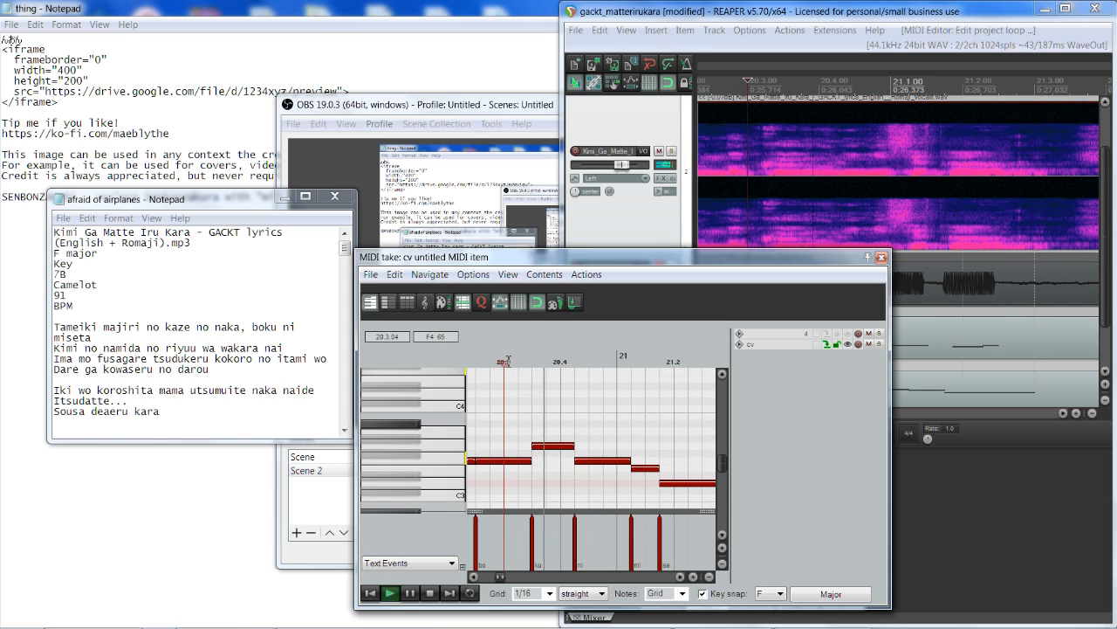
key("space")
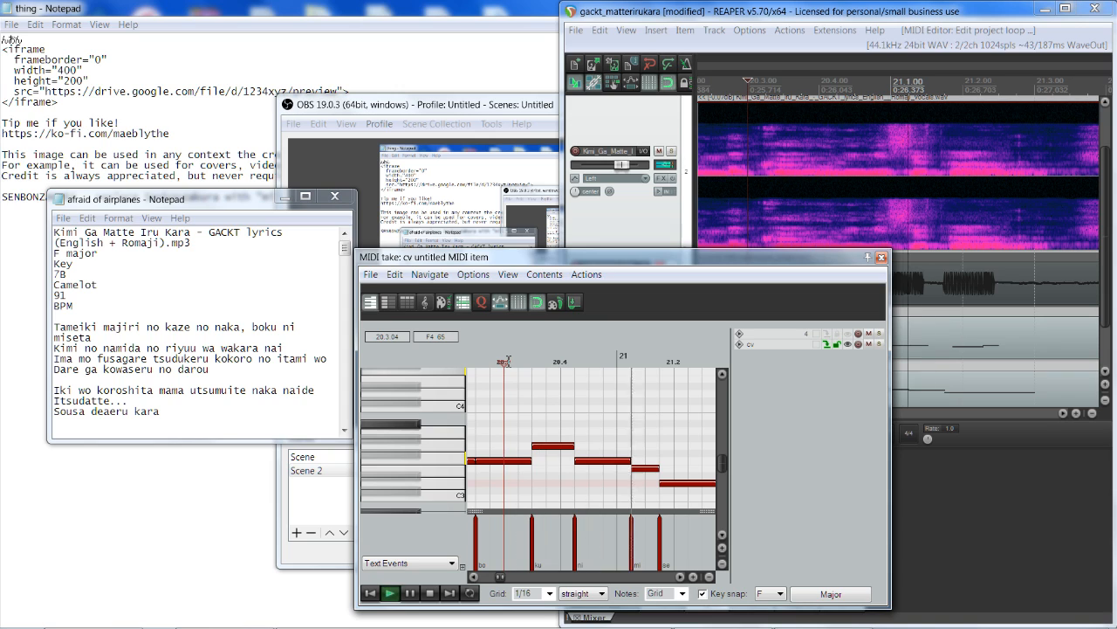
key("space")
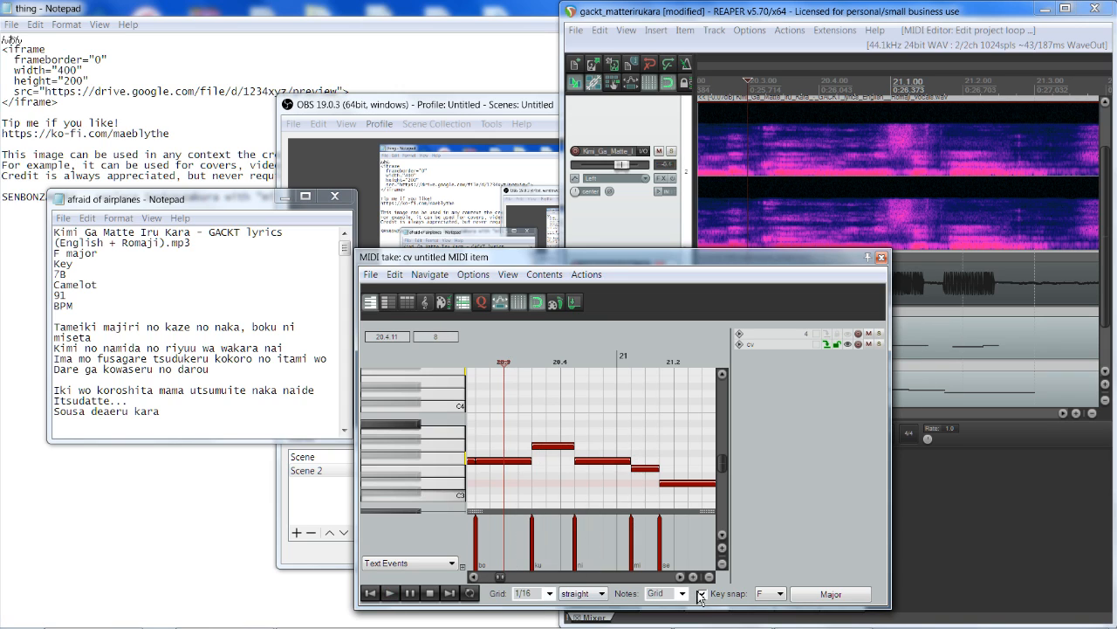
Audition the "ni" note in short bursts from 20.4.25, 20.4.75 and 20.4.50 to locate the next syllable.
left_click(578, 358)
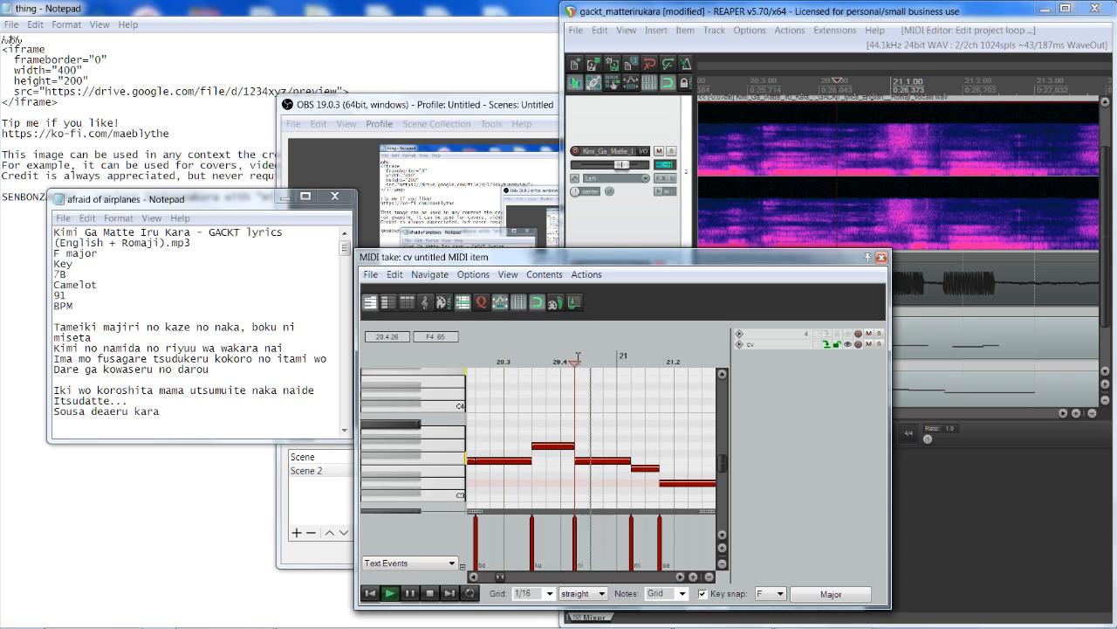
left_click(606, 363)
key("space")
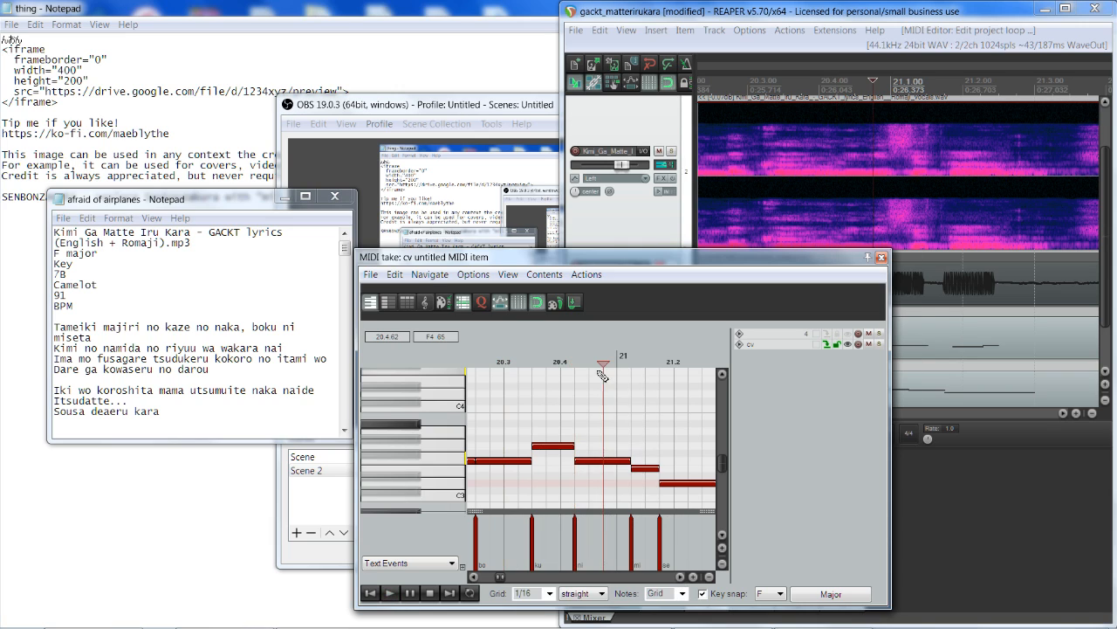
key("space")
left_click(573, 363)
left_click(592, 363)
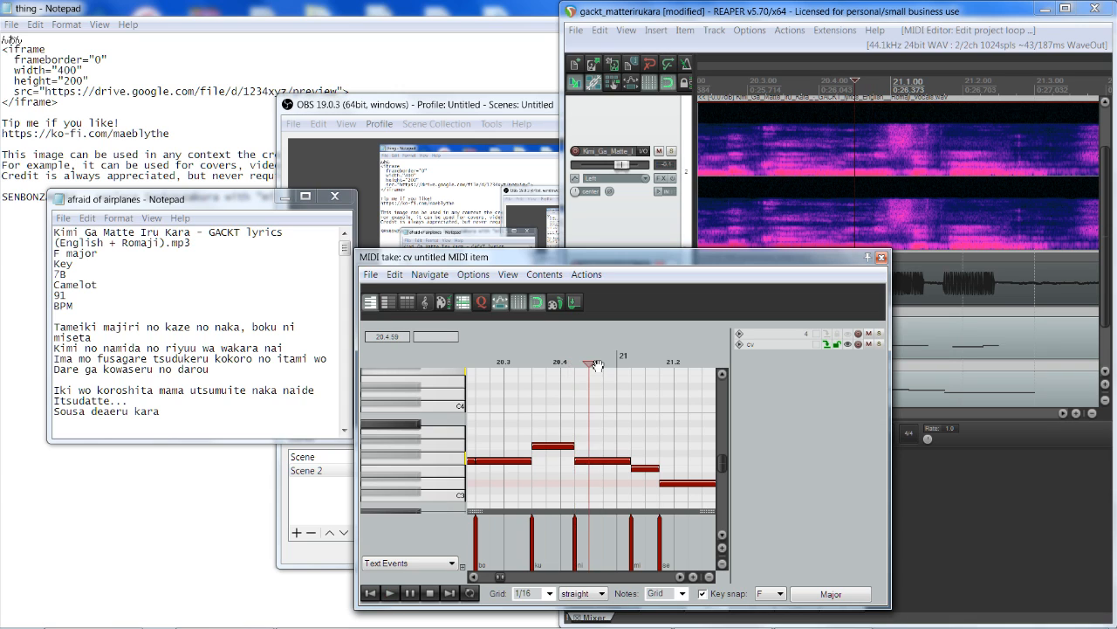
key("space")
key("space")
Check the vocals from 20.4.75 and shorten the "ni" note so it ends there.
left_click(604, 358)
key("space")
key("space")
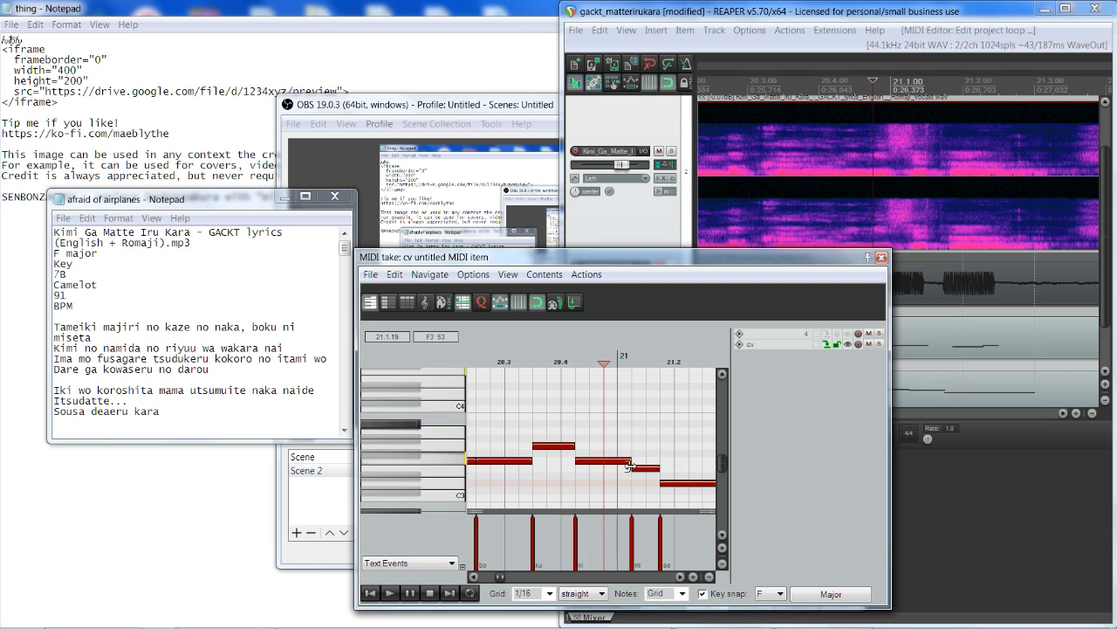
left_click_drag(630, 466, 604, 469)
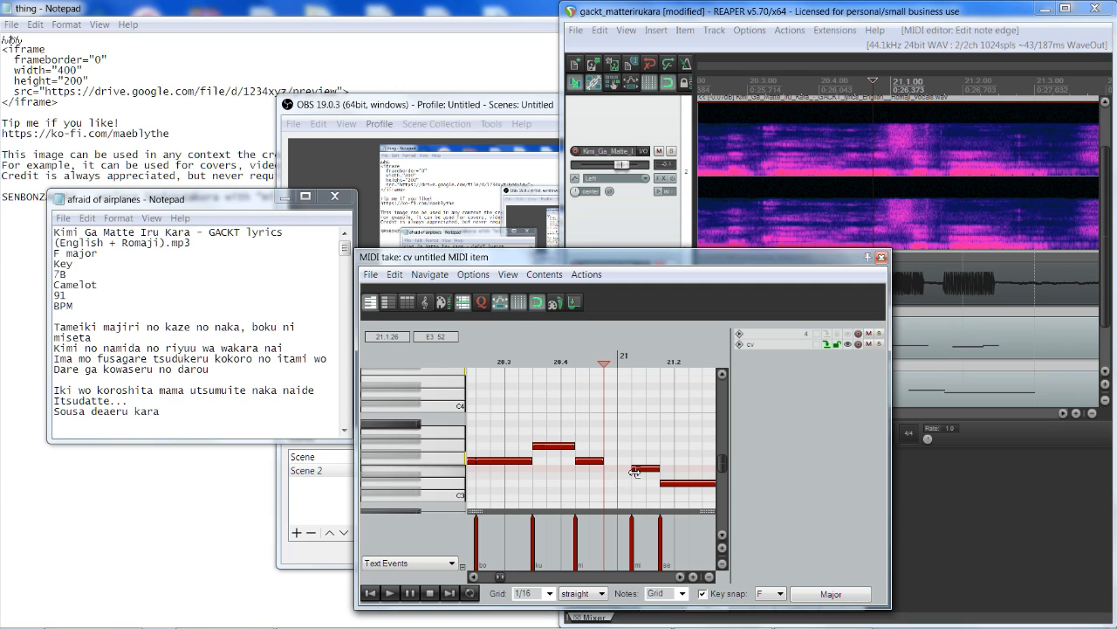
left_click_drag(632, 469, 604, 468)
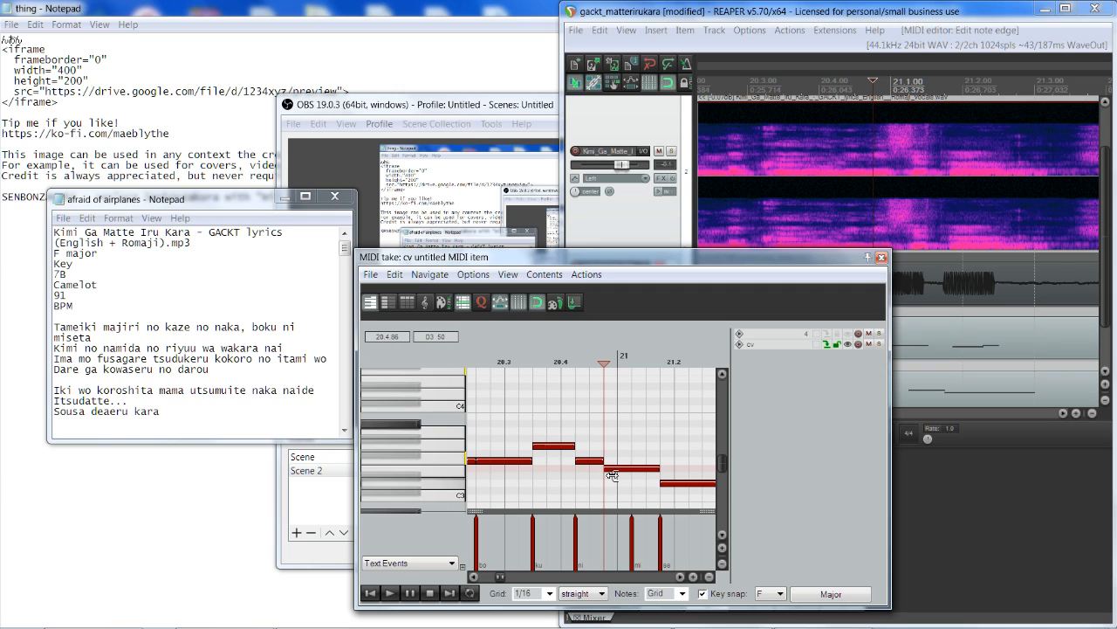
left_click_drag(634, 532, 606, 536)
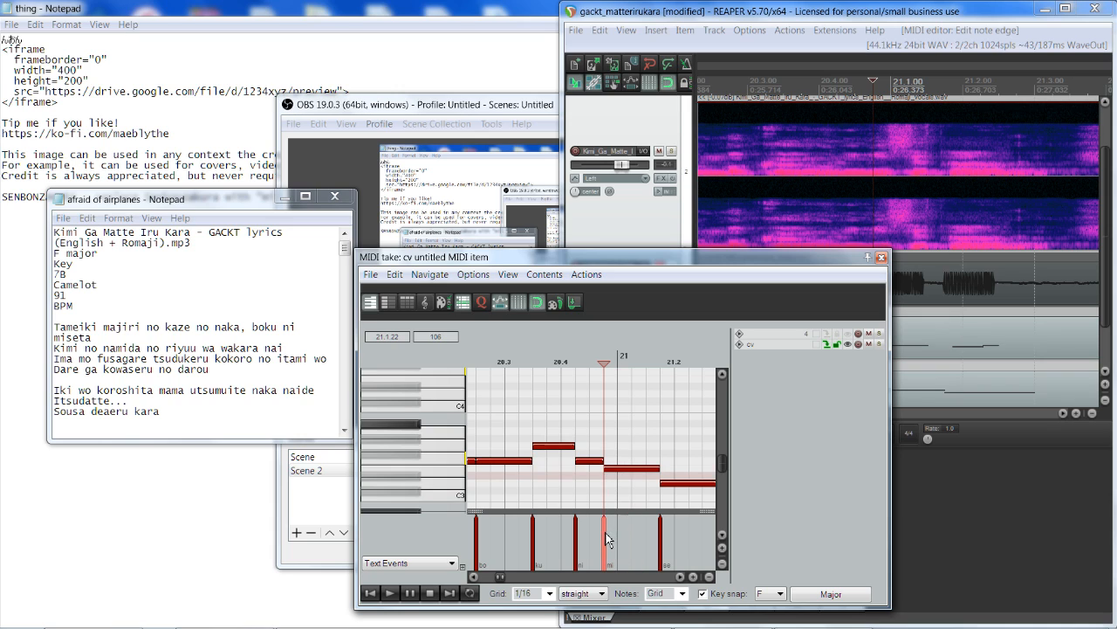
left_click(680, 577)
left_click(680, 577)
key("ctrl+z")
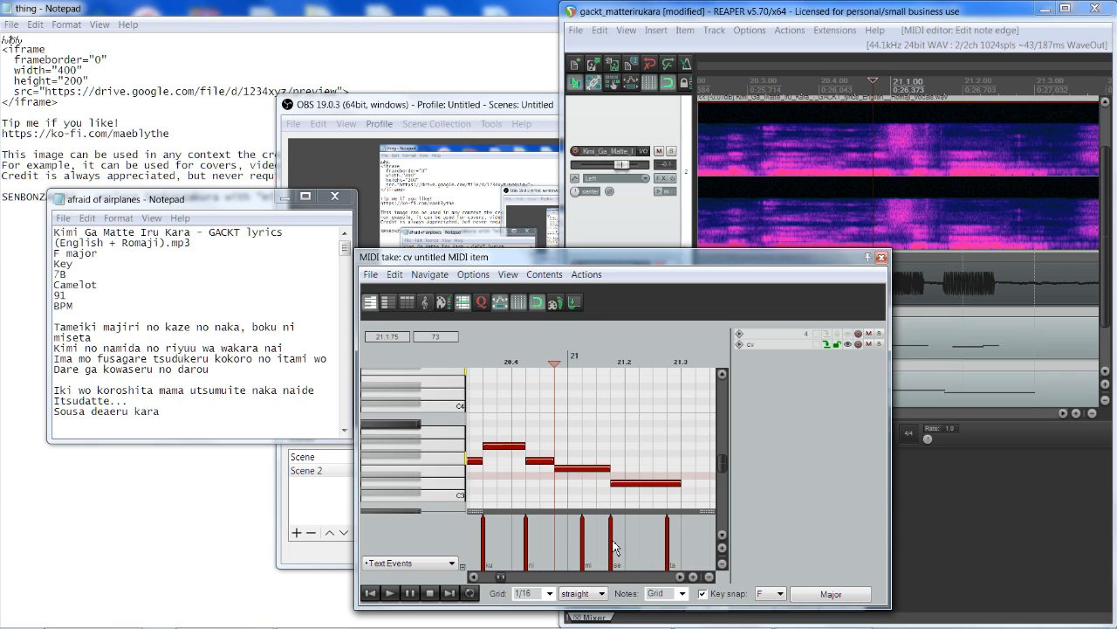
key("ctrl+z")
Fill the gap at 20.4.75 with an F3 note and shift the "mi", "se" and "ta" lyrics one note earlier.
key("space")
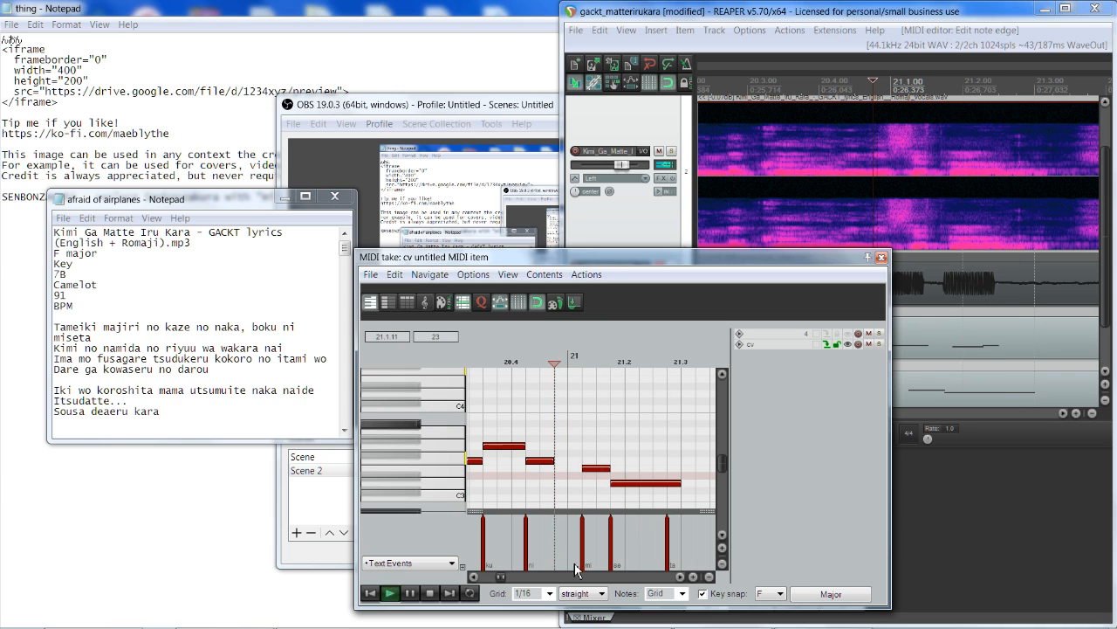
key("space")
left_click_drag(583, 537, 556, 541)
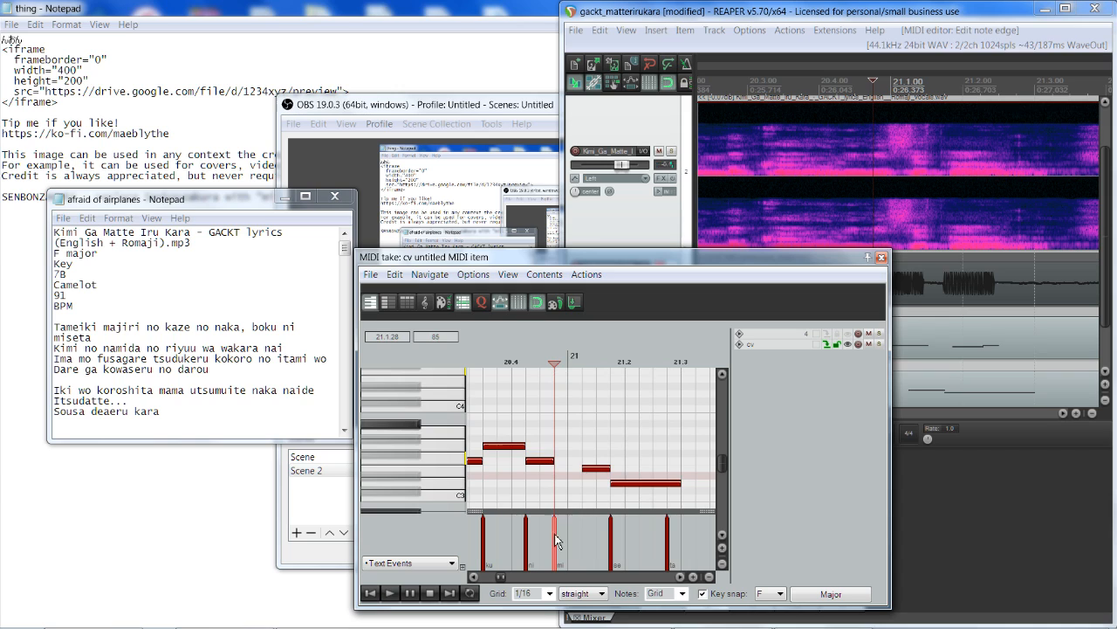
left_click(563, 462)
left_click_drag(612, 537, 584, 536)
left_click_drag(669, 551, 614, 545)
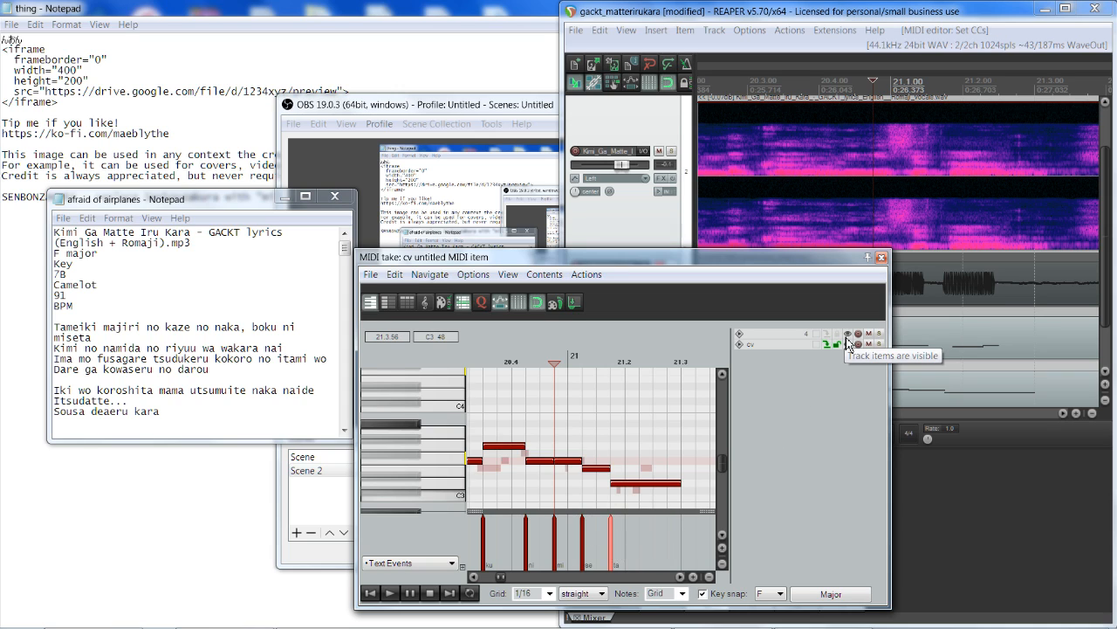
Move the MIDI editor window clear of the mixer, solo the cv track and play its melody from 17.3.00.
scroll(547, 497, "down", 2)
scroll(550, 498, "down", 3)
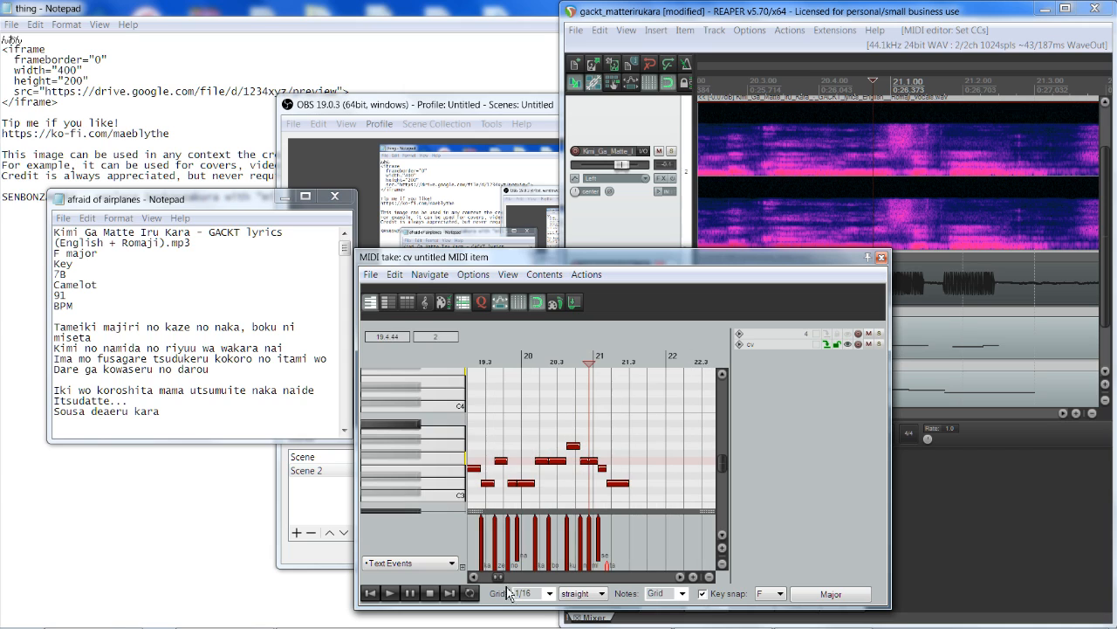
left_click_drag(497, 577, 492, 576)
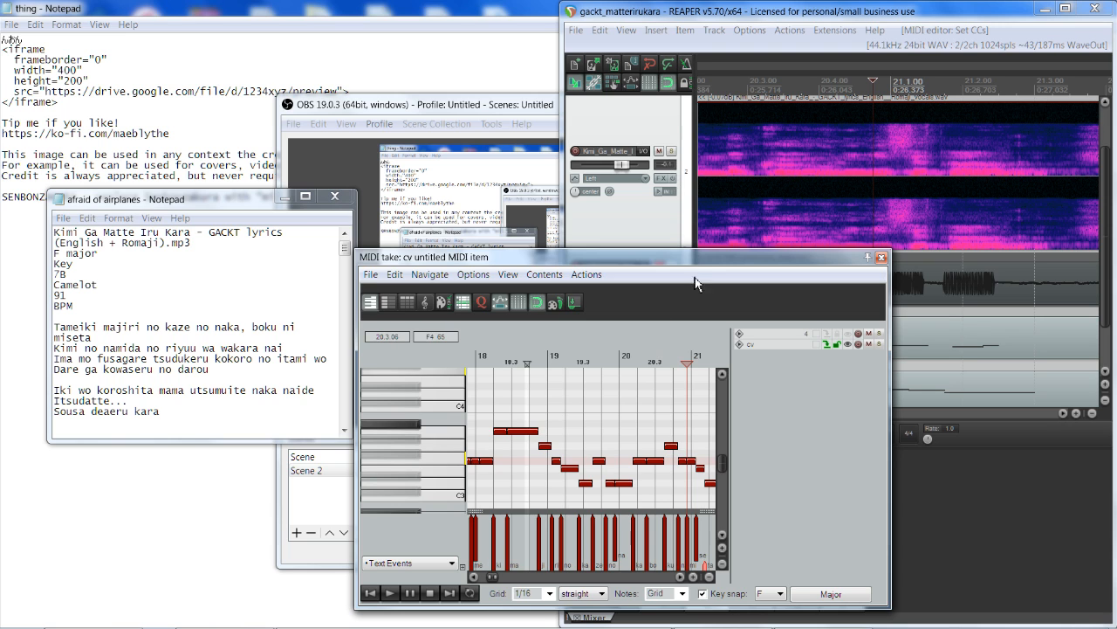
left_click_drag(684, 260, 721, 102)
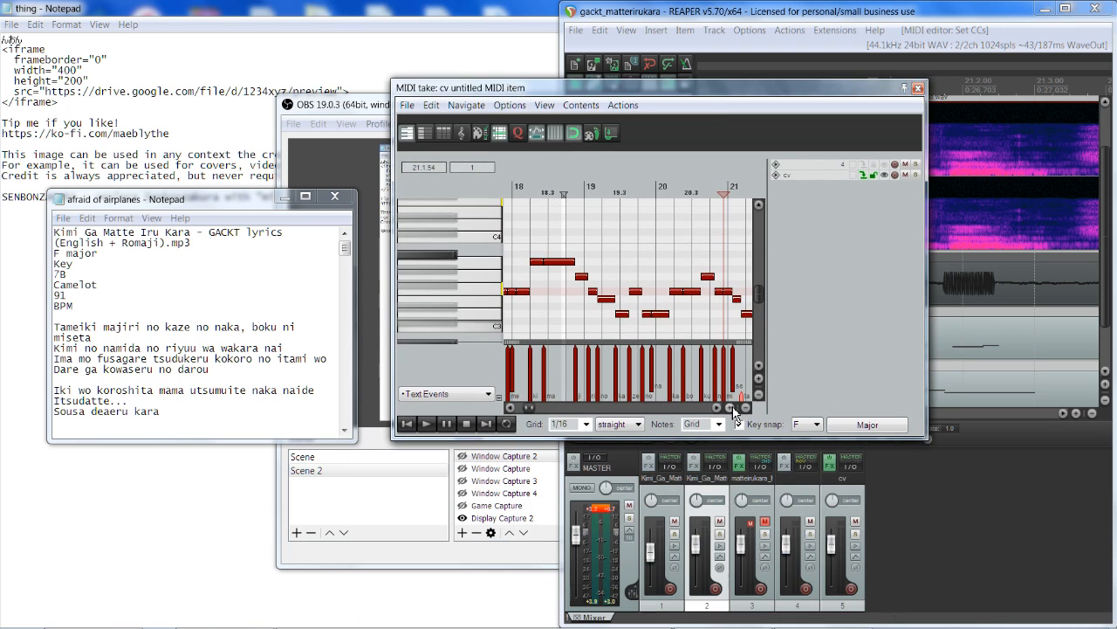
left_click(856, 534)
scroll(530, 424, "left", 2)
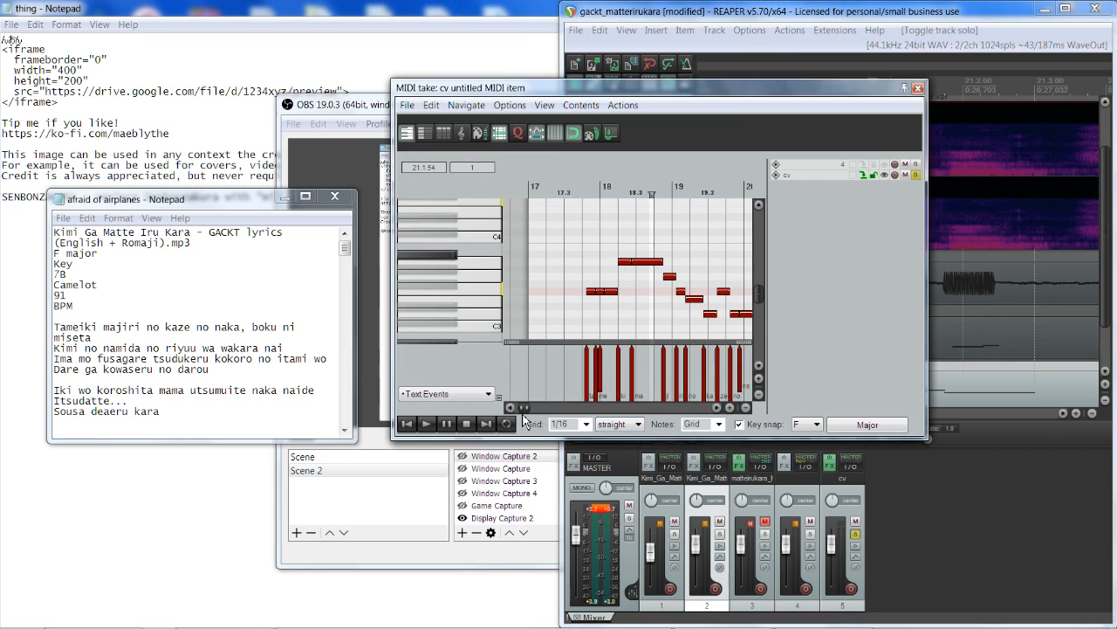
key("space")
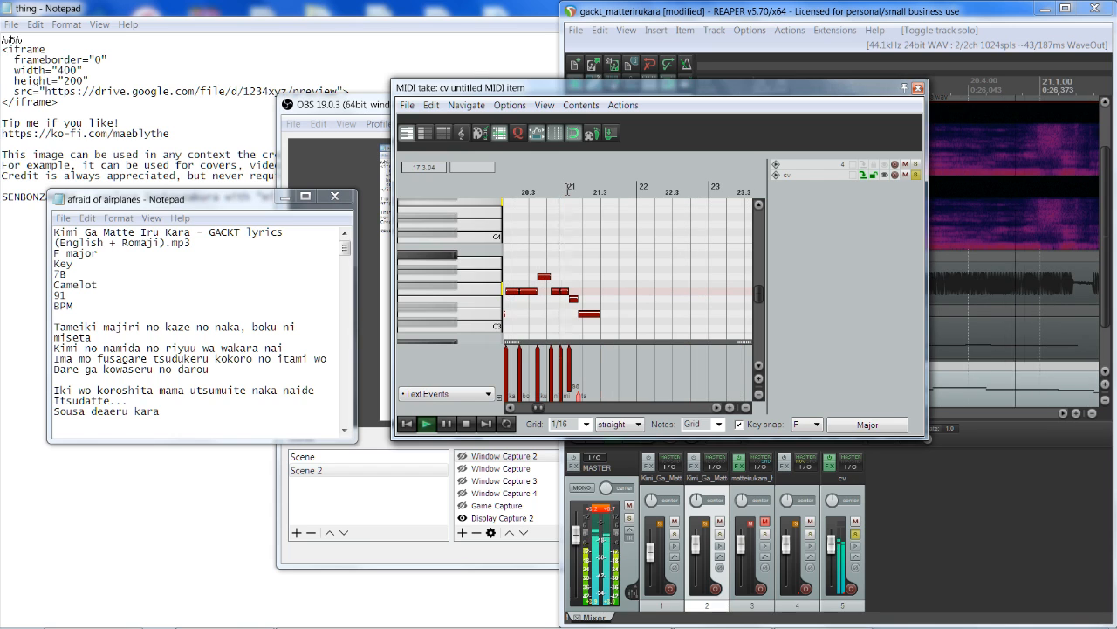
key("space")
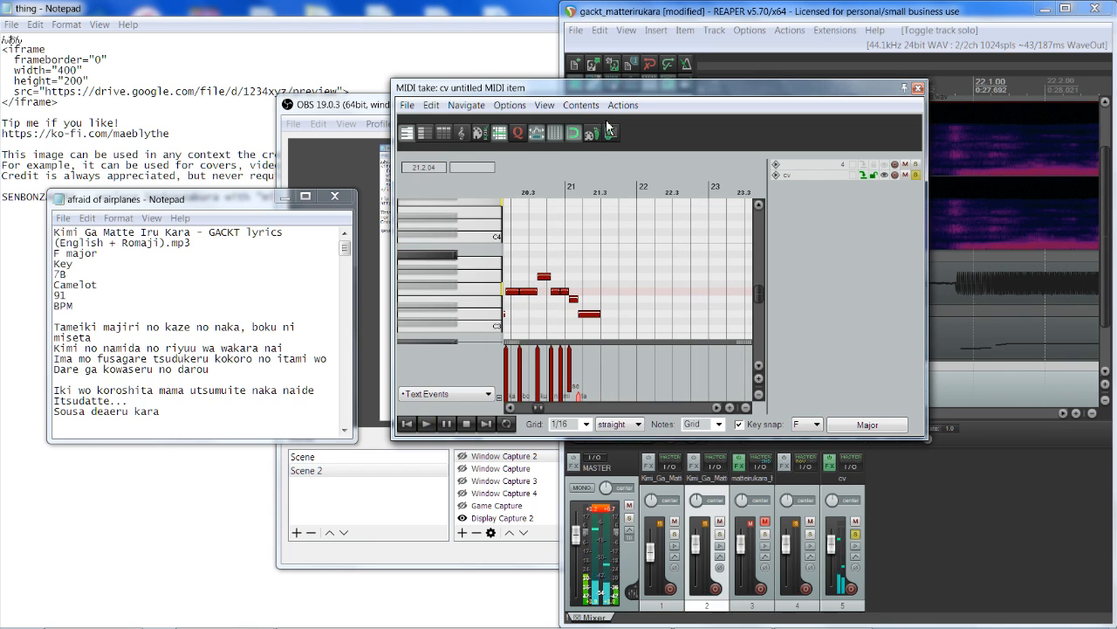
Replay the melody with the cv track soloed alongside track 1, and again alongside vocal track 2.
left_click(857, 534)
left_click(674, 533)
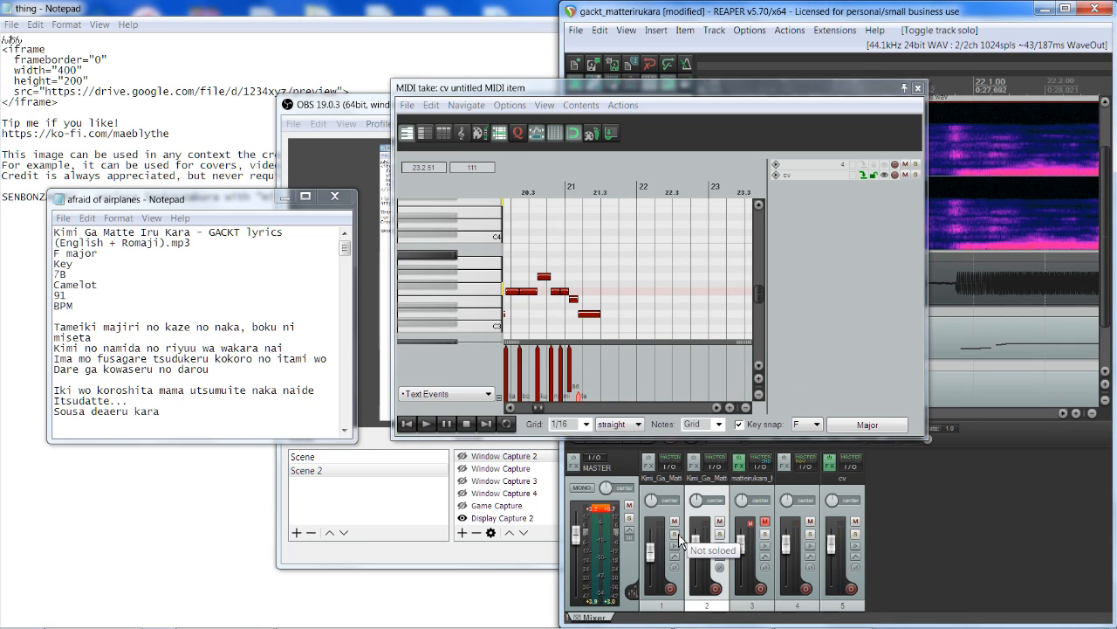
left_click(856, 534)
key("space")
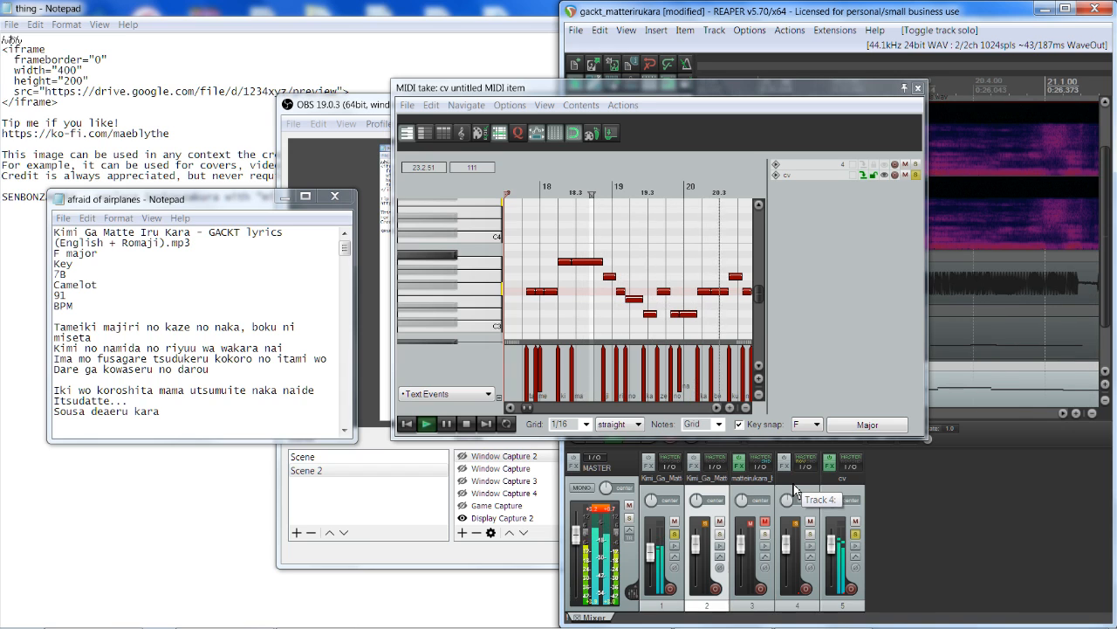
key("space")
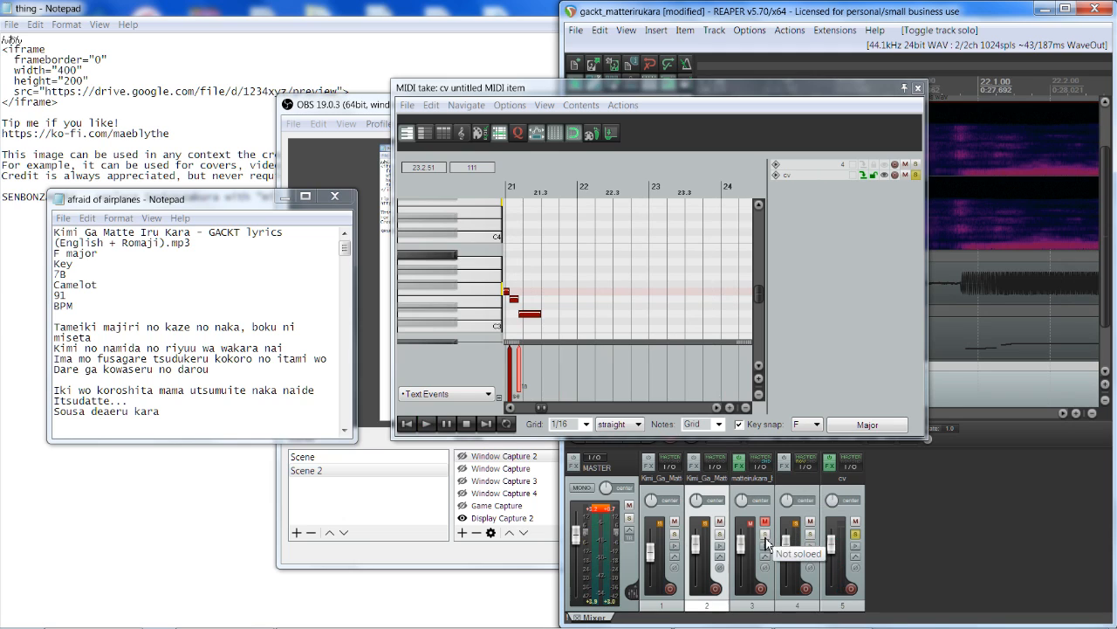
left_click(721, 534)
key("space")
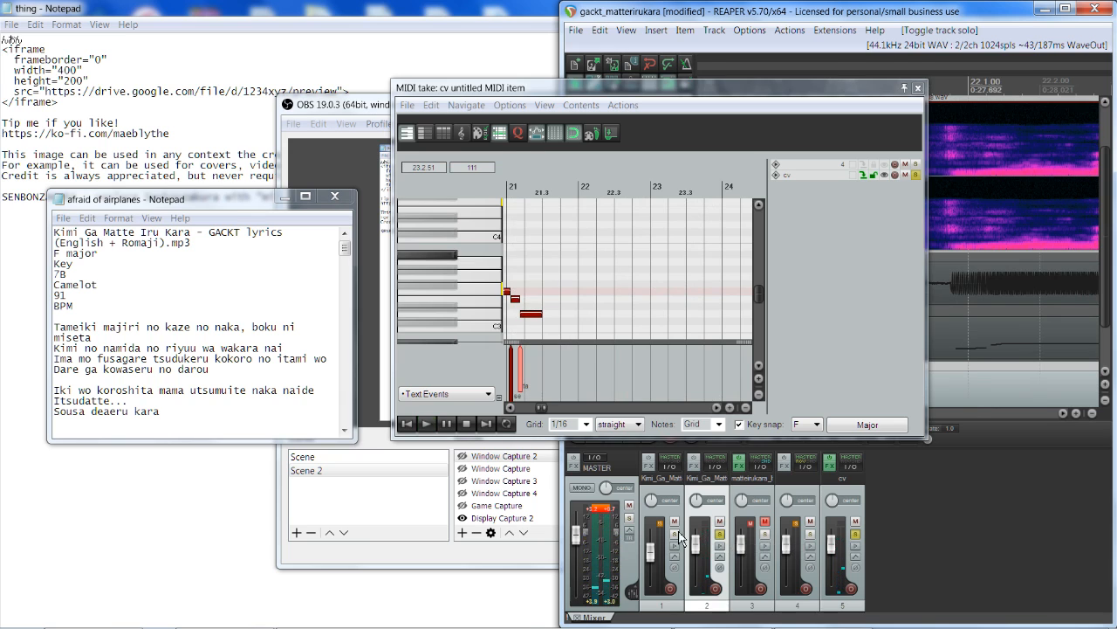
left_click(506, 554)
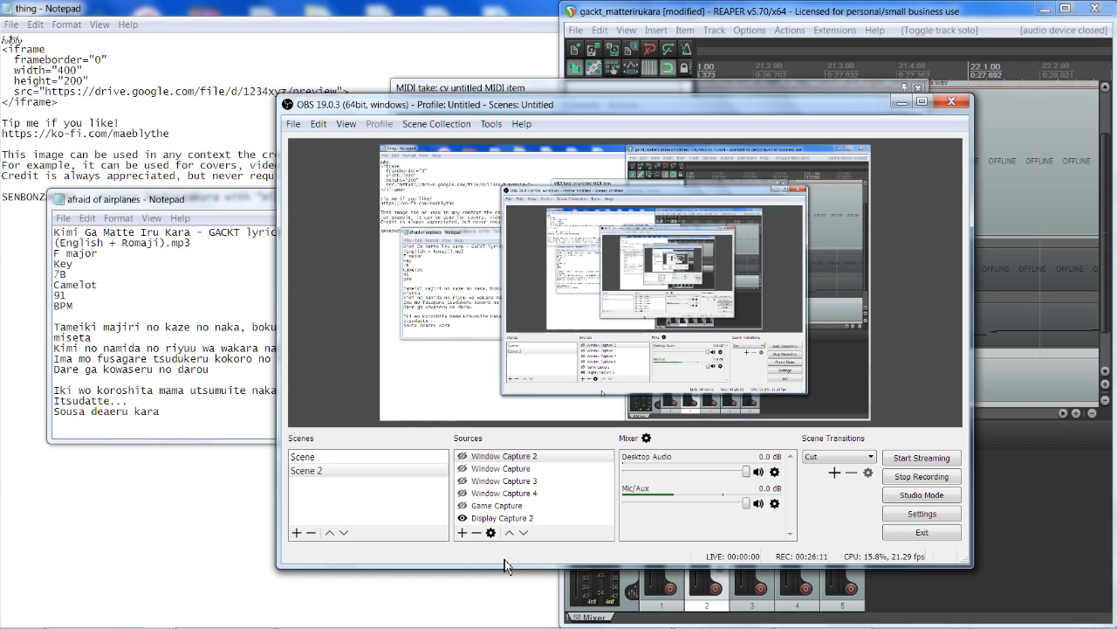
left_click(601, 15)
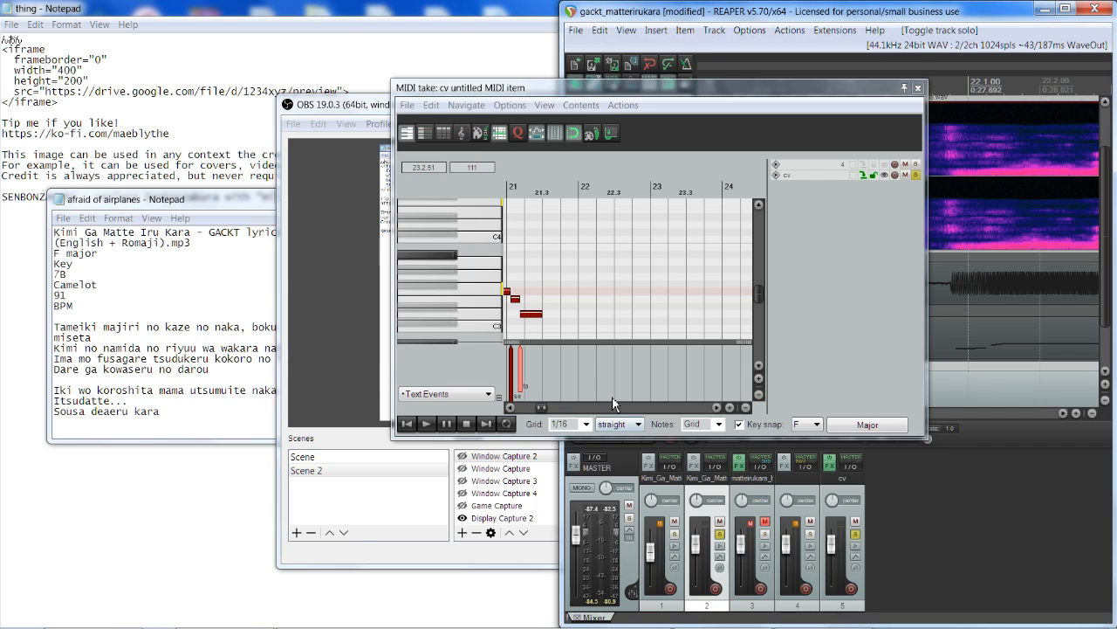
scroll(603, 333, "up", 3)
Close the MIDI editor and duplicate the cv track, naming the copy cvvc.
left_click(918, 89)
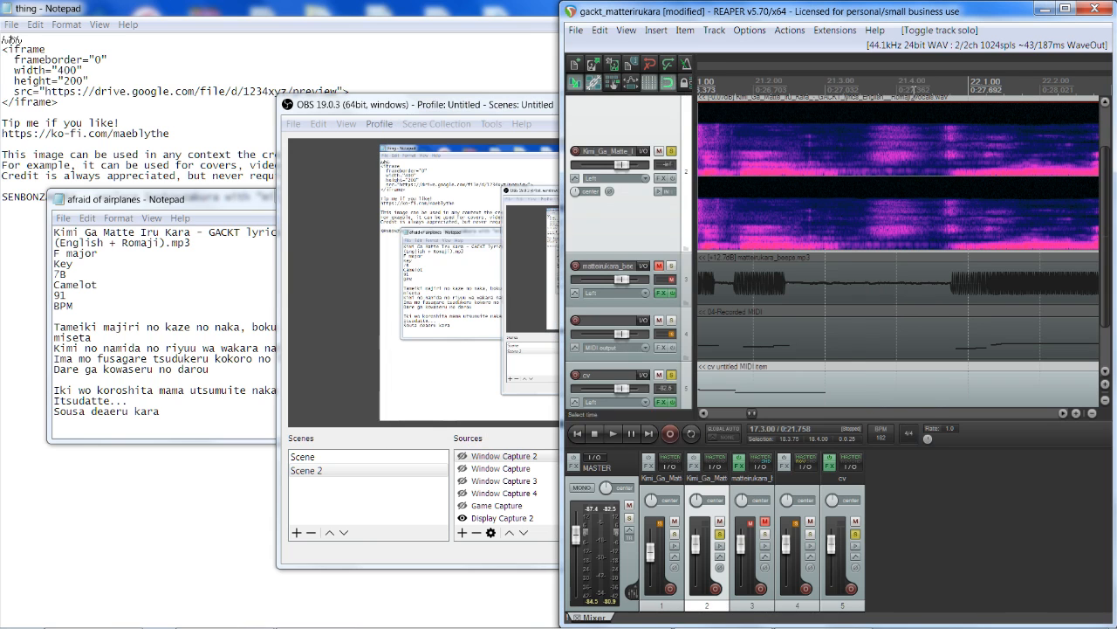
scroll(633, 358, "down", 2)
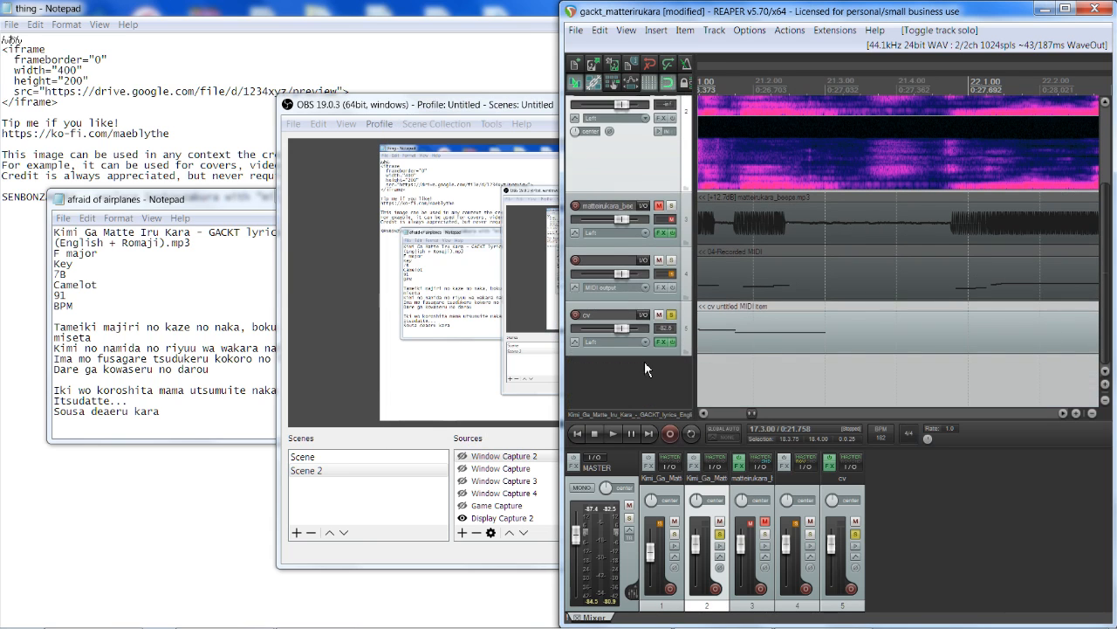
right_click(617, 356)
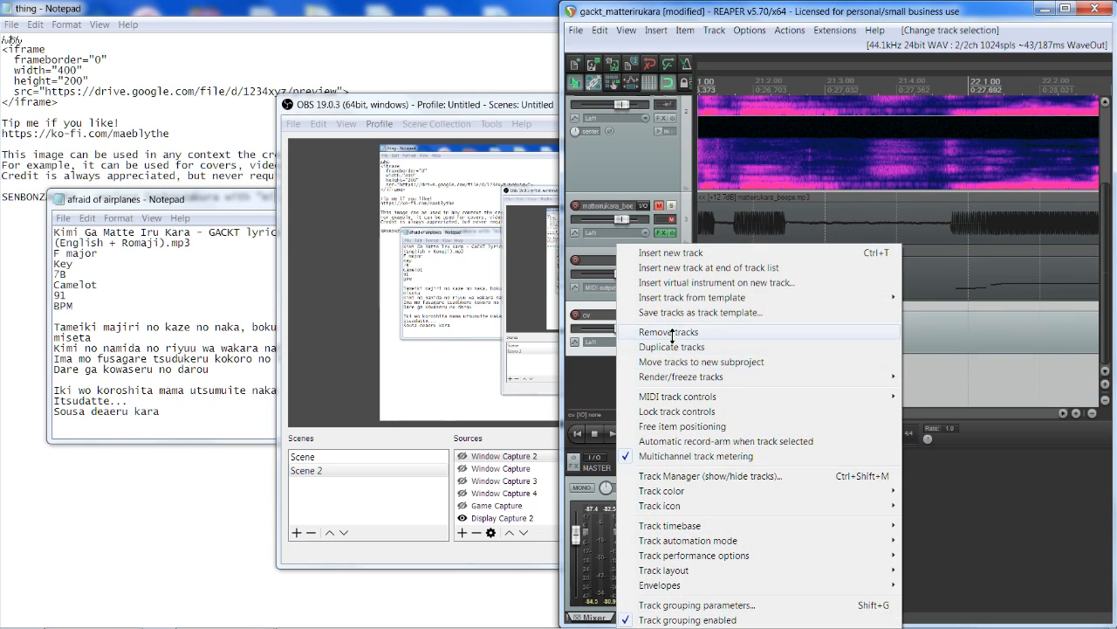
left_click(655, 349)
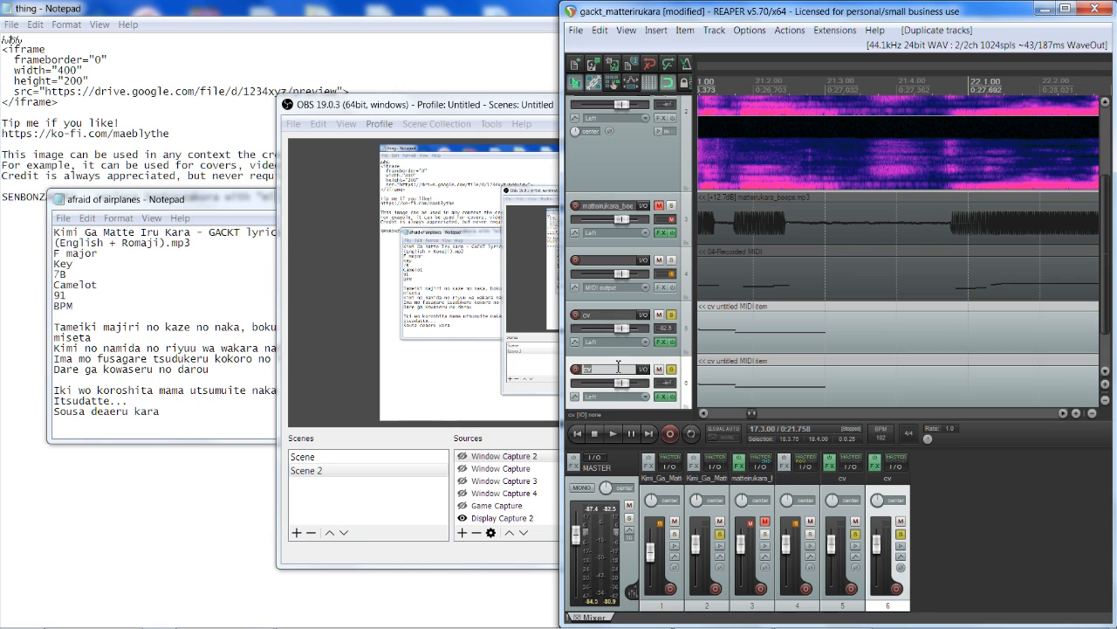
type("cvvc")
key("Return")
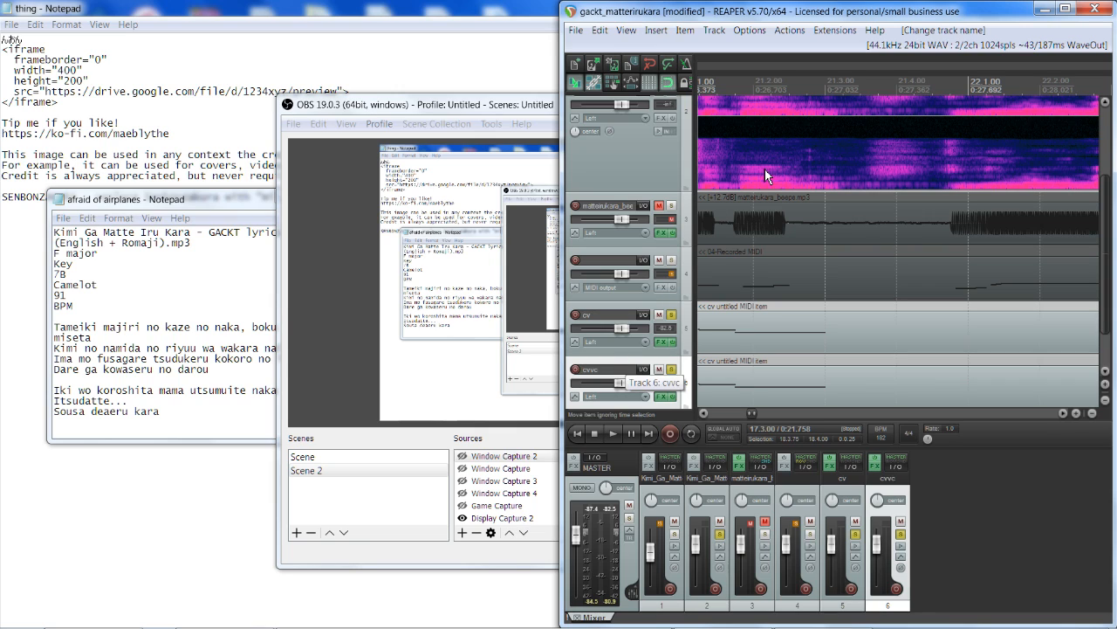
Maximize the project window, open the cvvc track's MIDI item at its first notes and move the editor below the vocal spectrogram.
left_click(1072, 9)
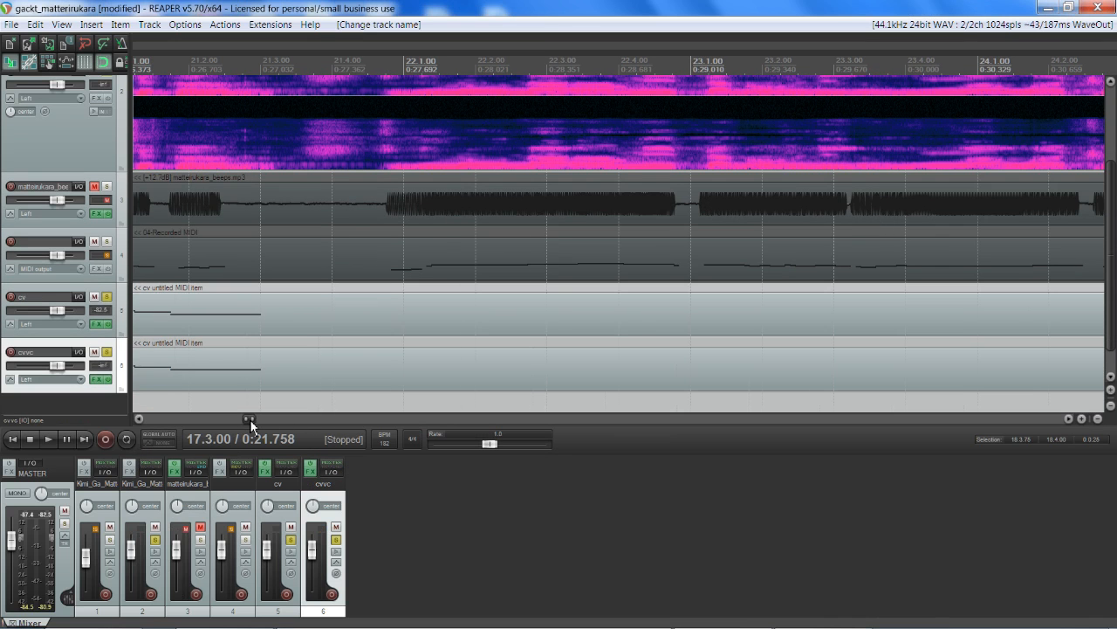
left_click_drag(251, 420, 229, 420)
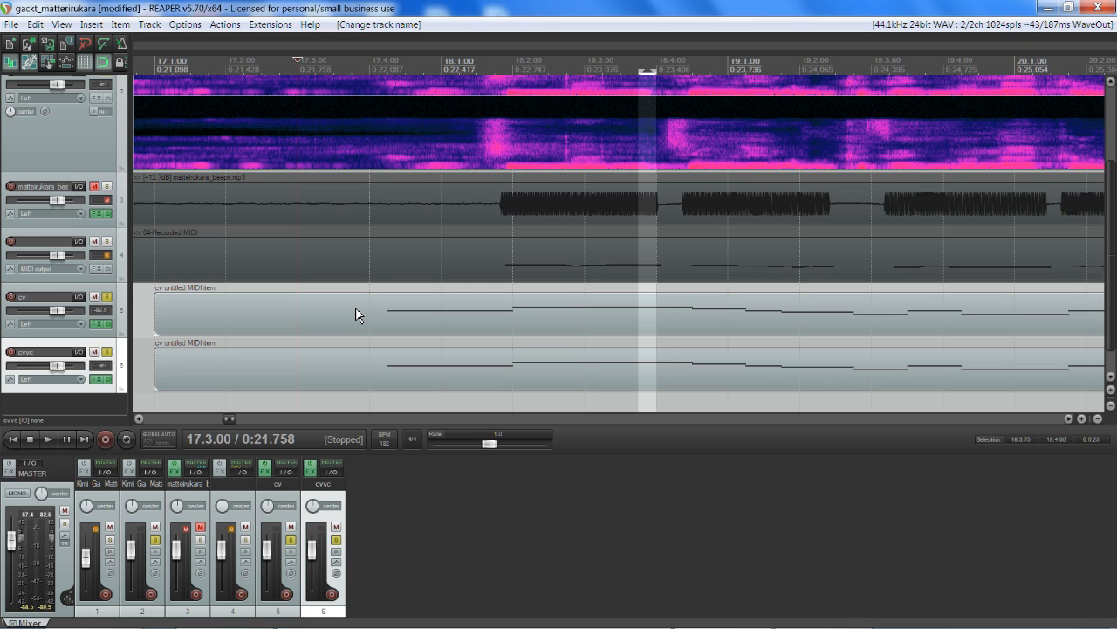
double_click(482, 381)
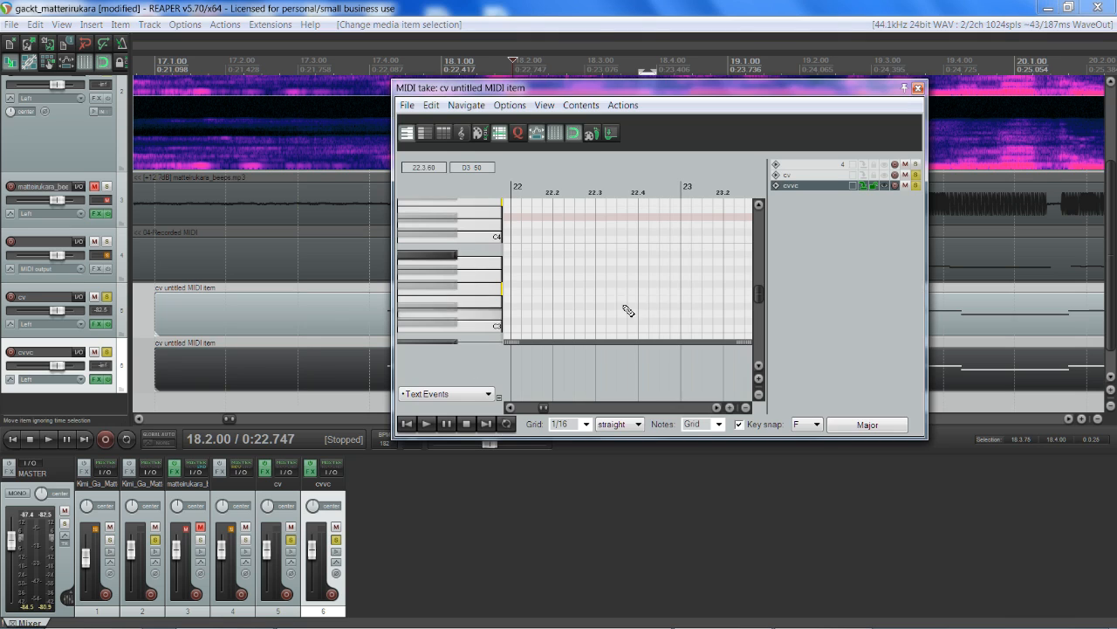
scroll(627, 311, "up", 4)
left_click_drag(545, 407, 529, 423)
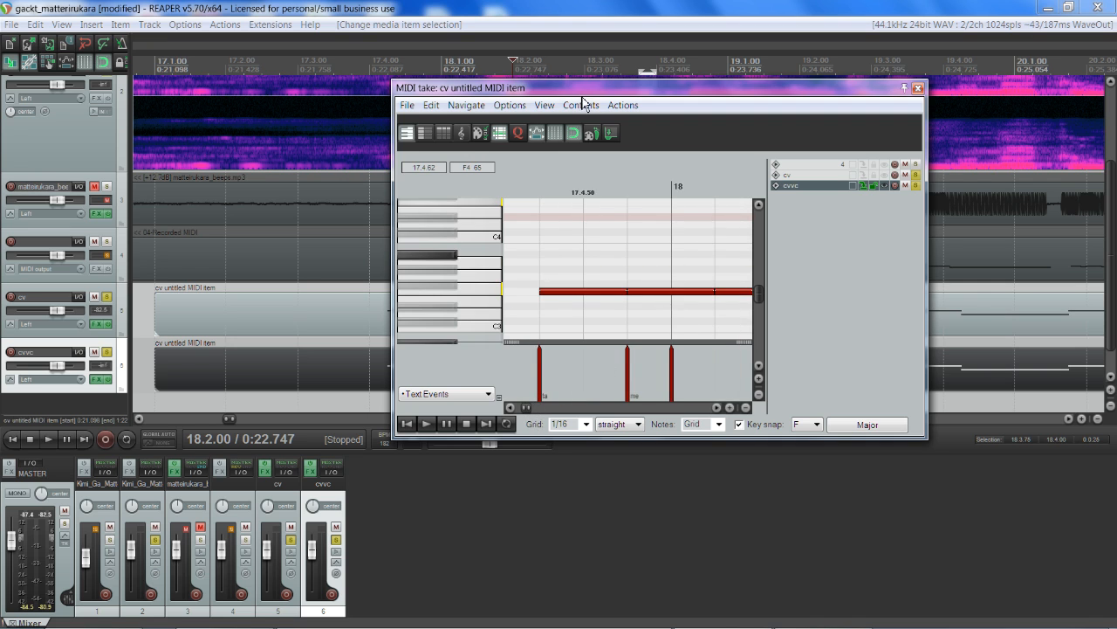
left_click_drag(582, 90, 583, 247)
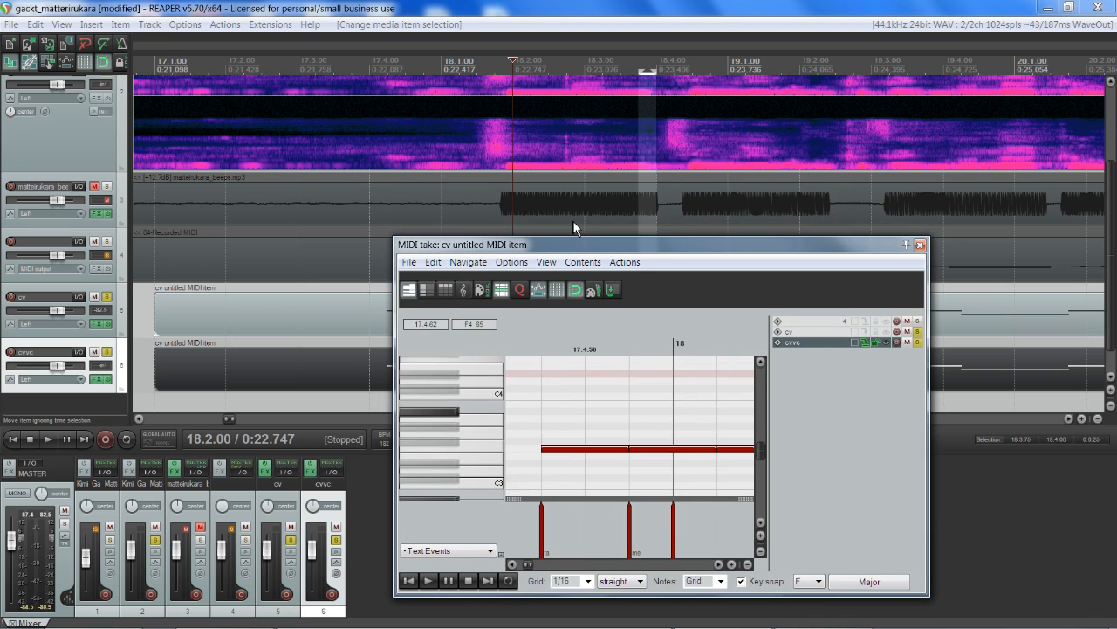
Place the edit cursor at 17.4.60, set the grid to 1/32 and shorten the first F3 note to end at 17.4.63.
left_click_drag(513, 62, 412, 68)
scroll(487, 145, "left", 3)
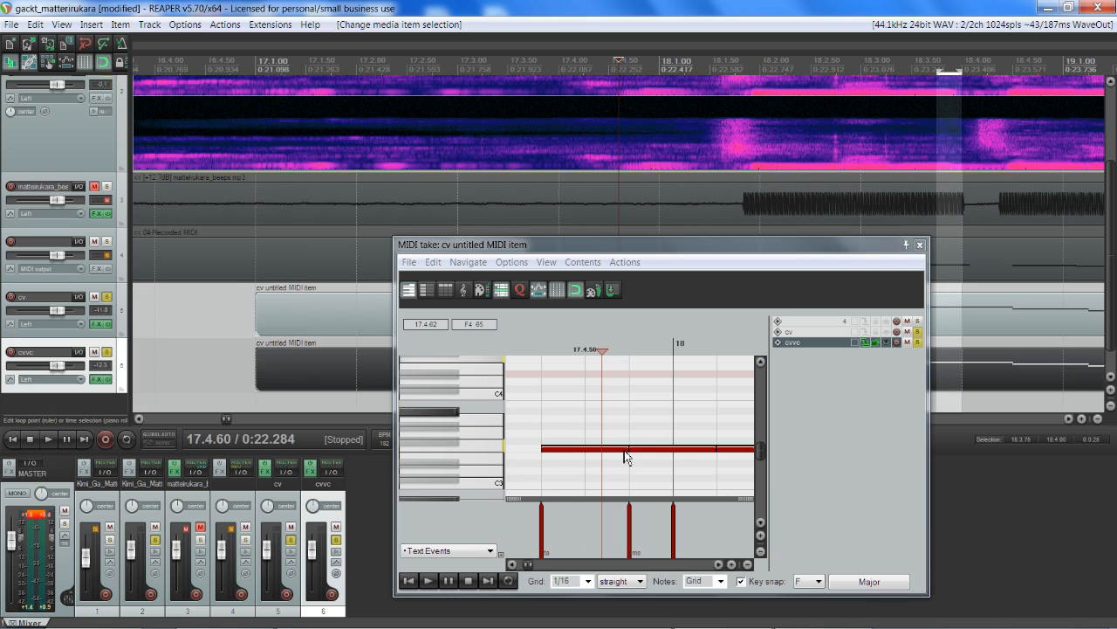
mouse_move(627, 450)
left_mouse_down()
mouse_move(597, 454)
mouse_move(618, 454)
left_mouse_up()
left_click(590, 581)
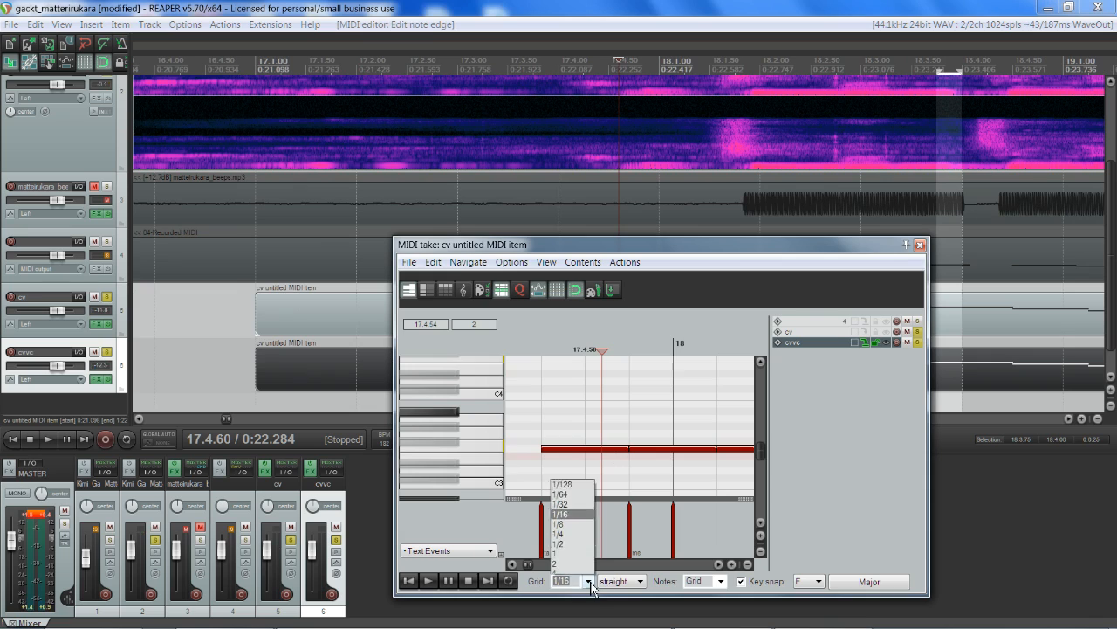
left_click(560, 503)
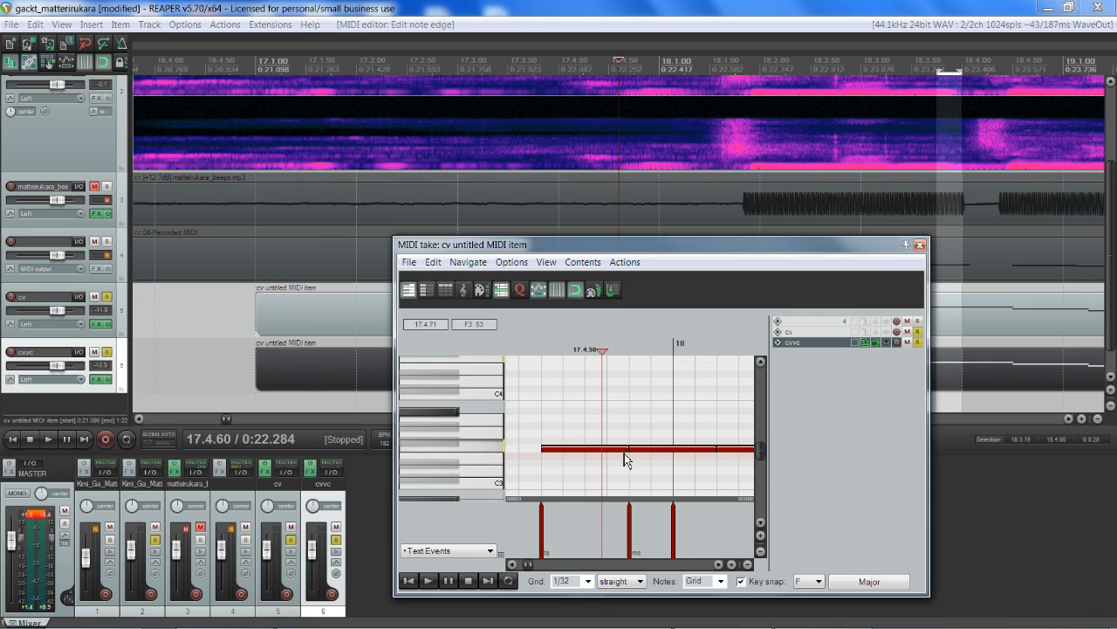
left_click_drag(626, 460, 608, 455)
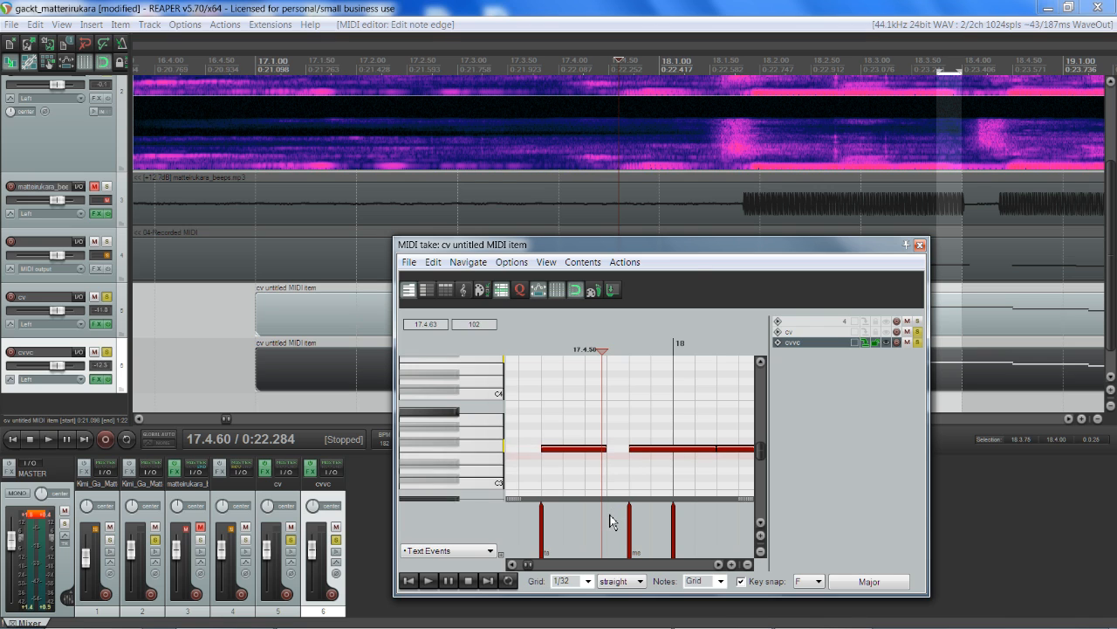
Add the text event "a m" at 17.4.63 and fill the gap before the "me" note with an F3 note.
double_click(609, 521)
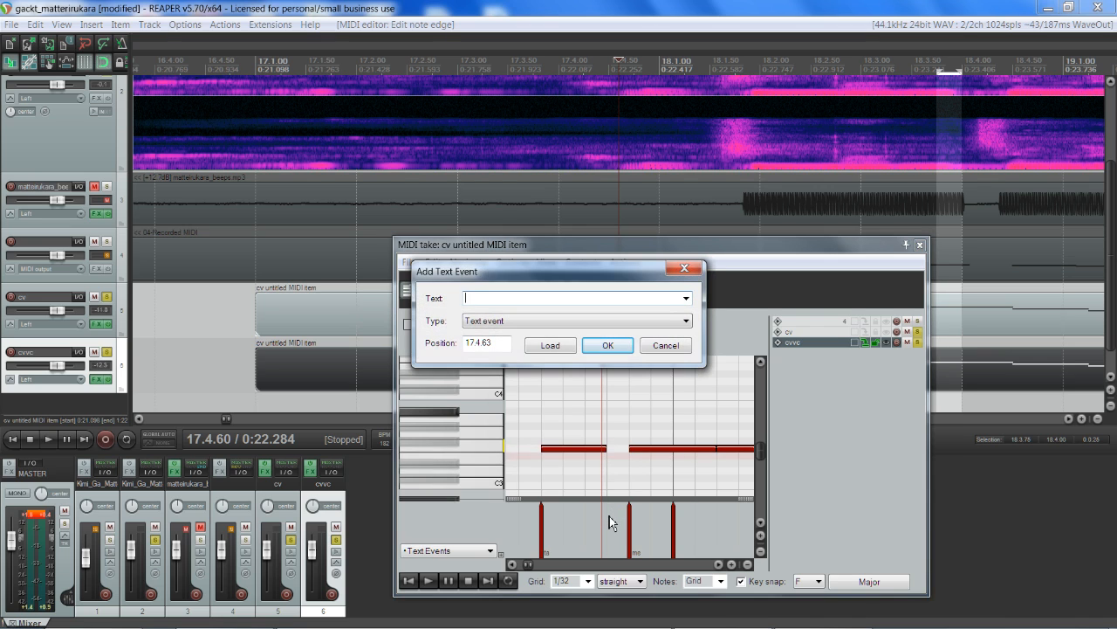
key("Return")
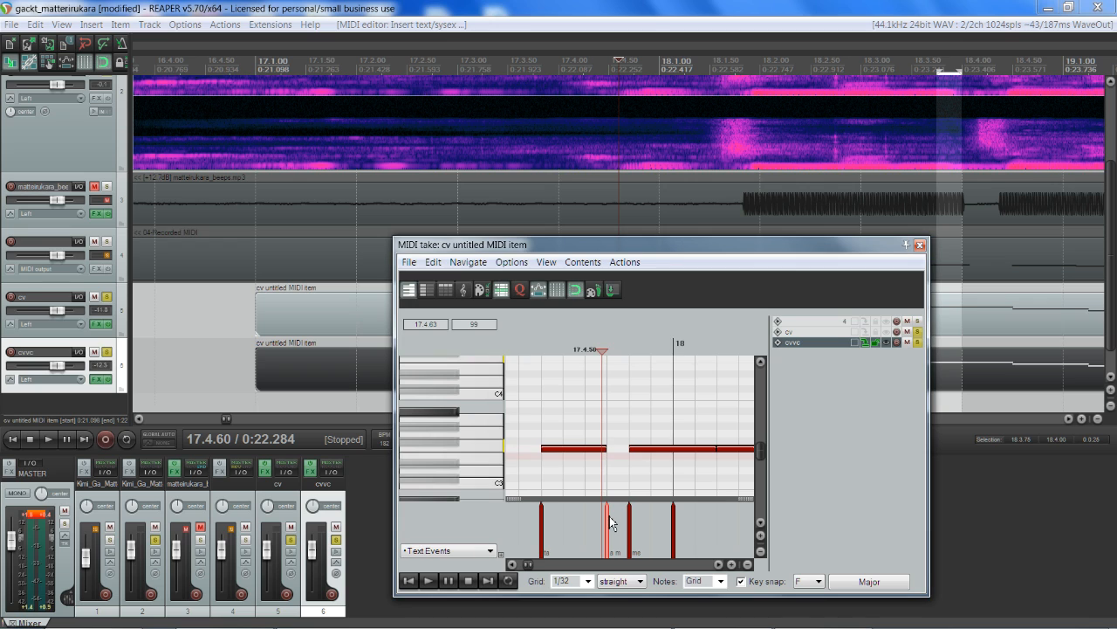
left_click(619, 451)
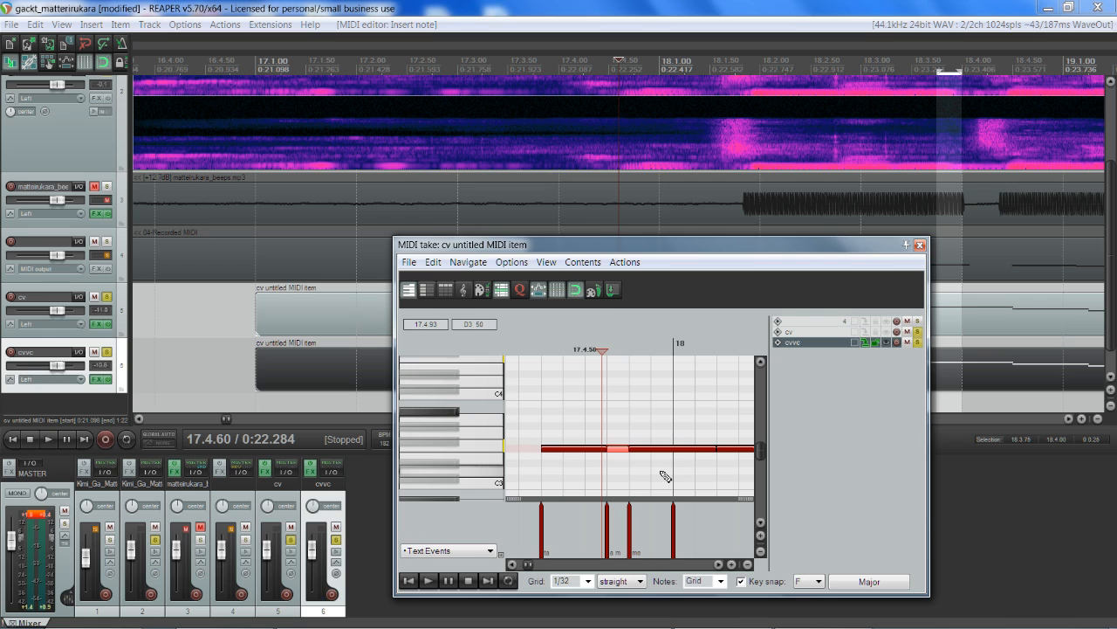
Move the lyric event at 18.1.00 to the start of the note at 18.1.25.
scroll(665, 476, "down", 3)
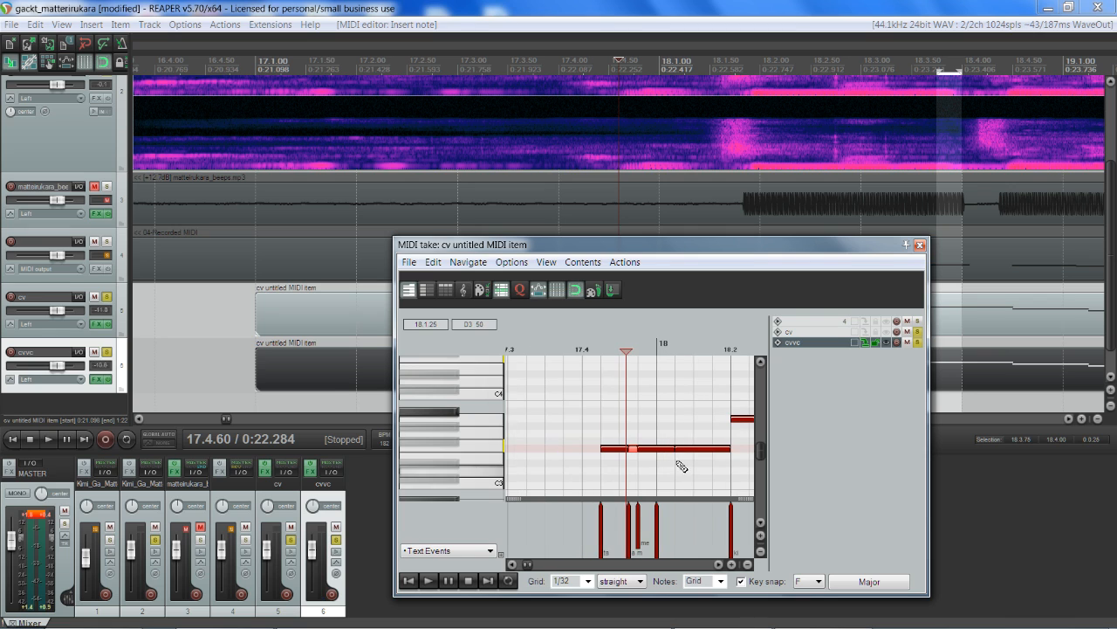
scroll(681, 485, "up", 3)
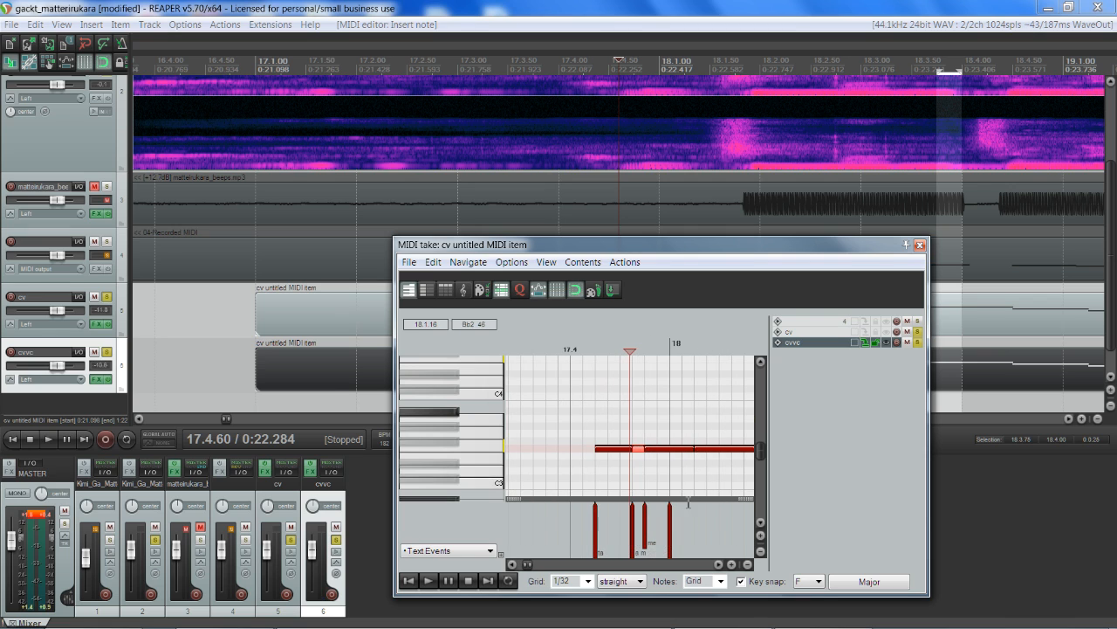
left_click(718, 564)
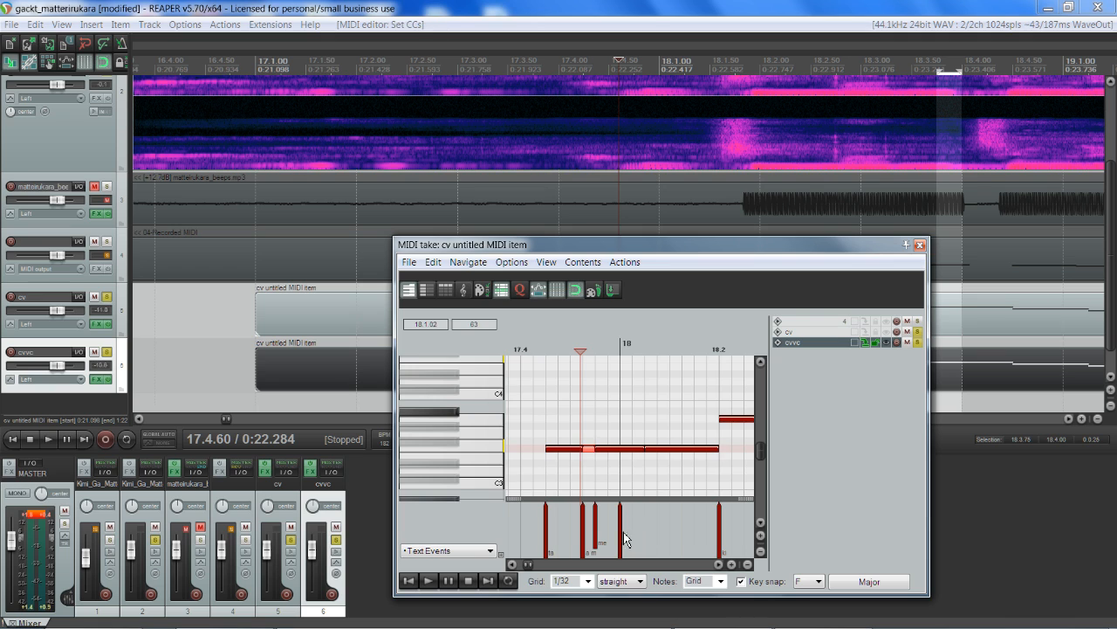
left_click_drag(624, 537, 651, 534)
Audition the audio at several positions between 17.4.63 and 18.1.75 to locate the next syllable.
left_click(584, 419)
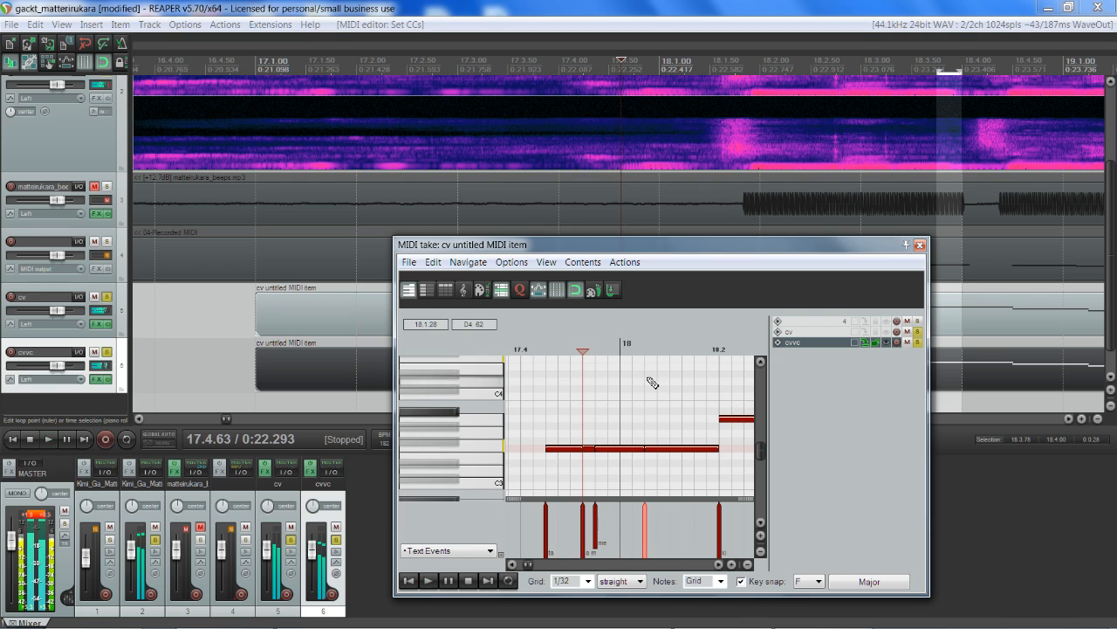
left_click(640, 350)
left_click(646, 348)
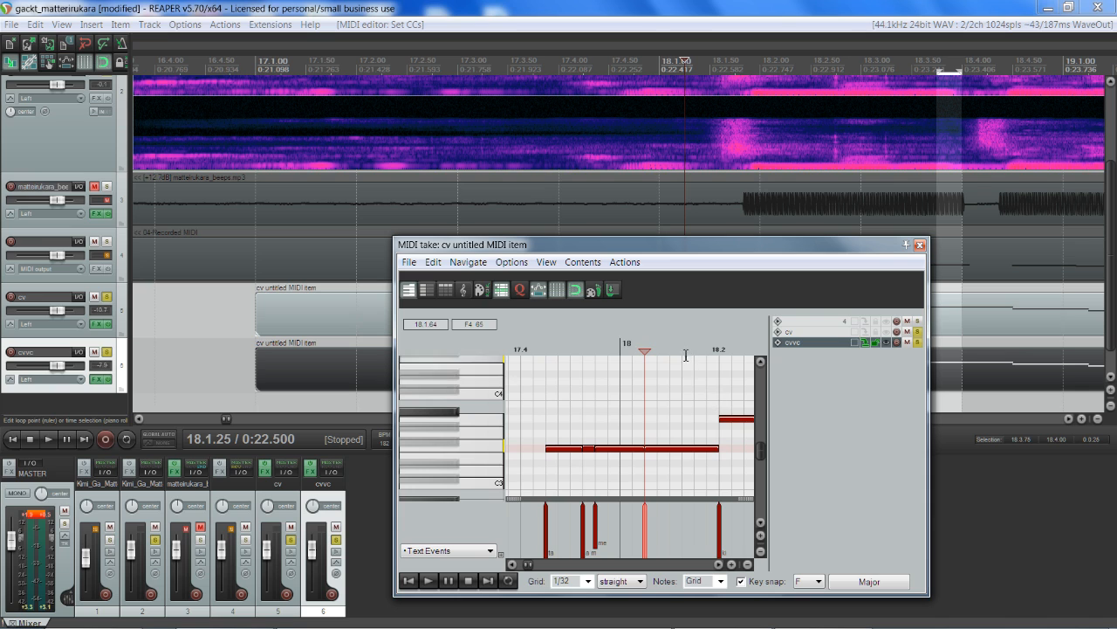
left_click(699, 348)
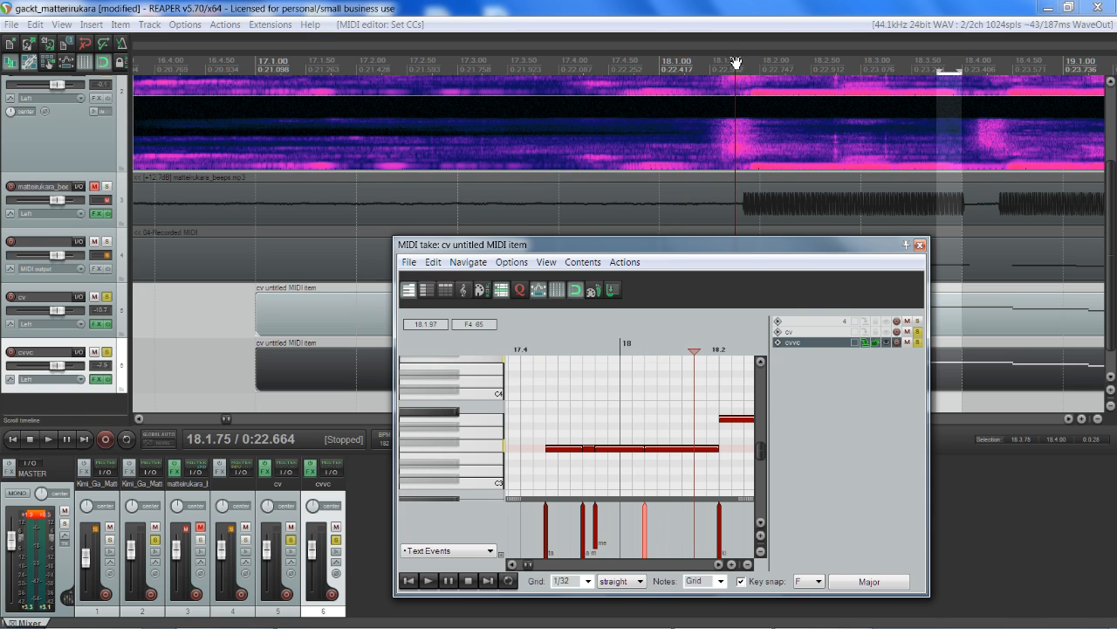
left_click(689, 73)
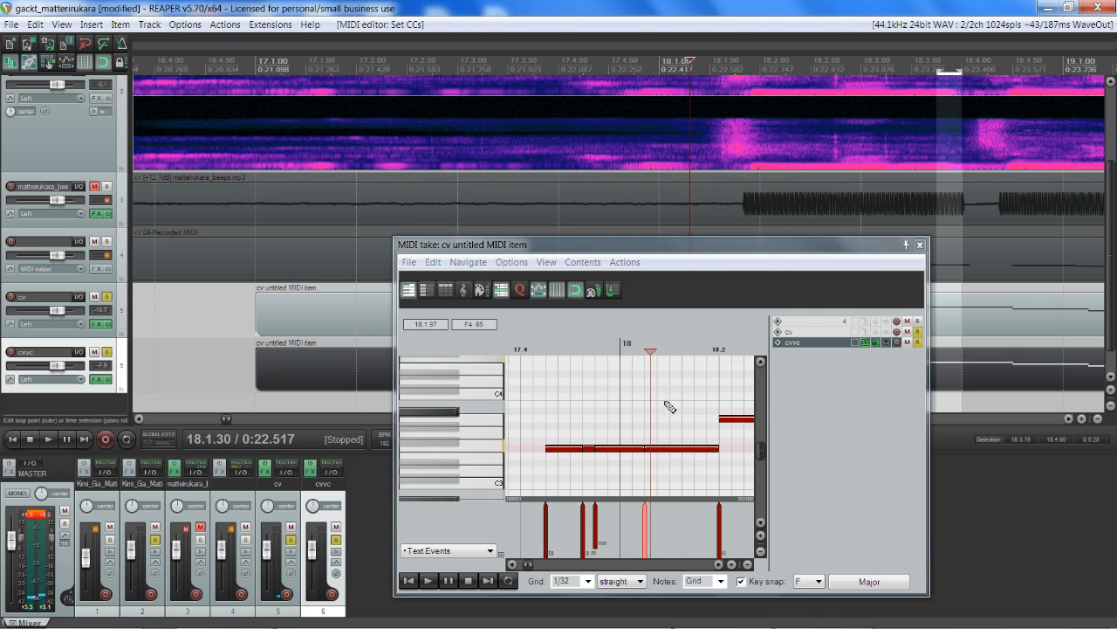
scroll(669, 398, "right", 2)
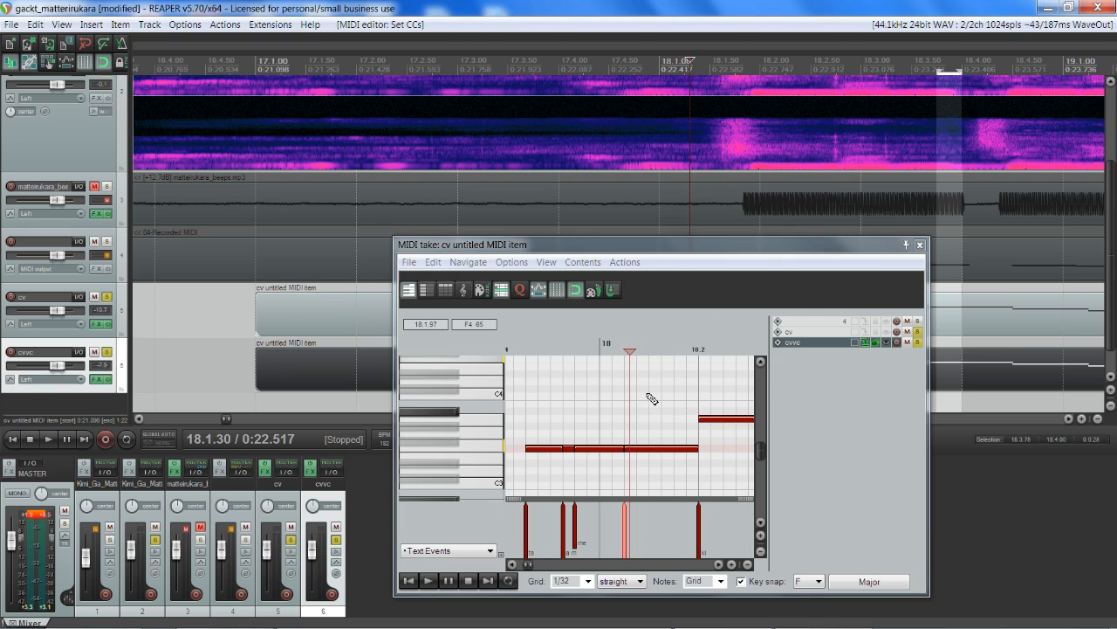
scroll(652, 399, "up", 2)
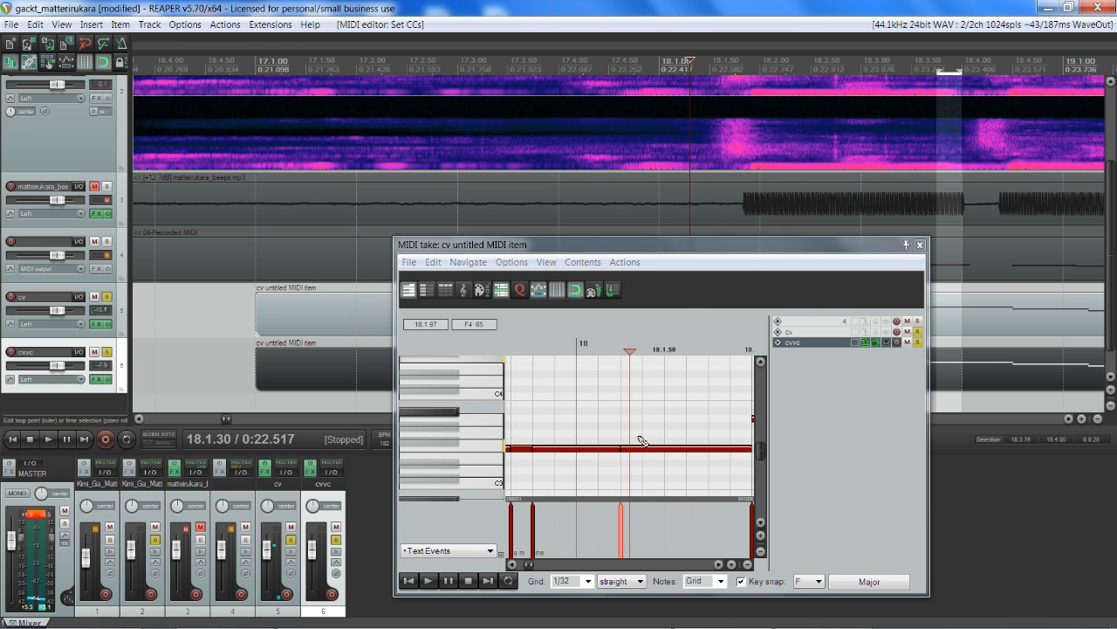
Unsolo the cvvc and cv tracks and listen to the original vocal around 18.1.00.
left_click(107, 352)
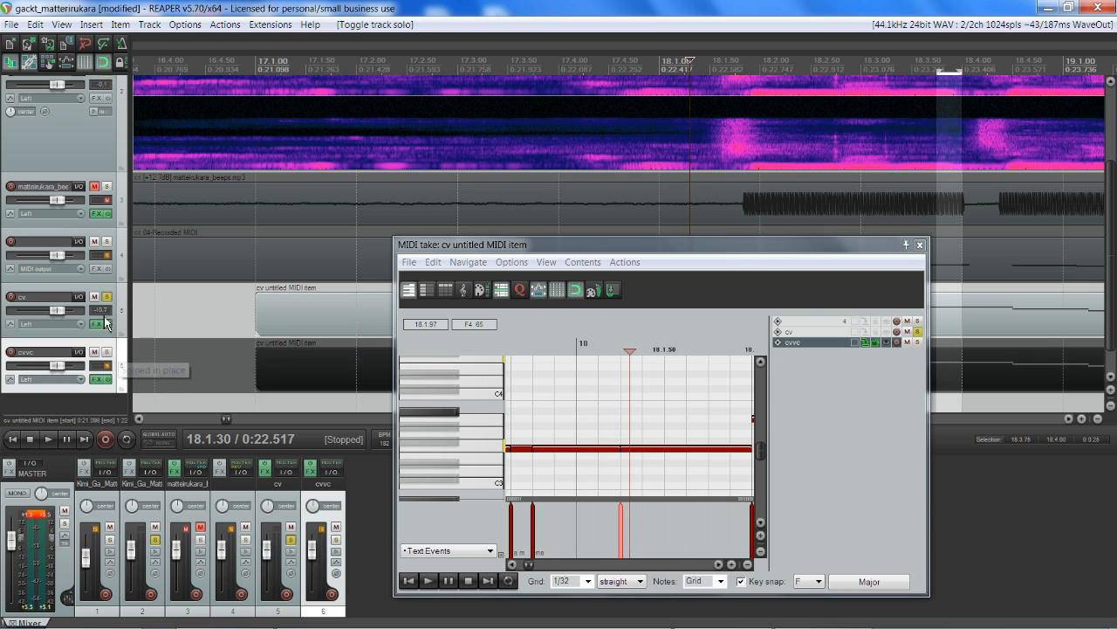
left_click(105, 296)
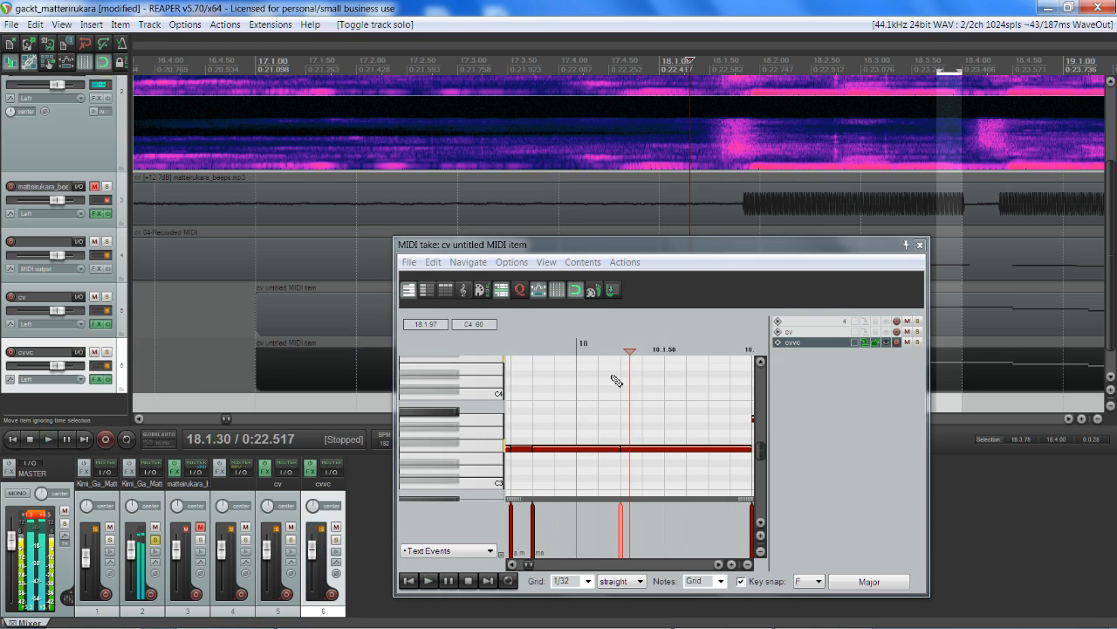
scroll(694, 486, "down", 2)
scroll(748, 486, "up", 3)
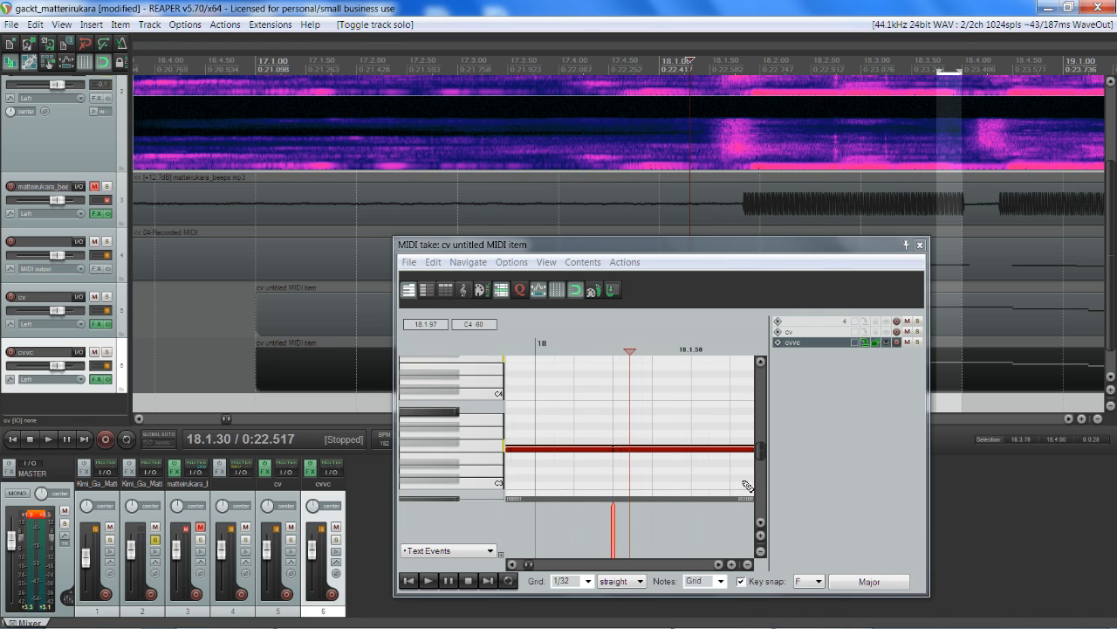
left_click(574, 347)
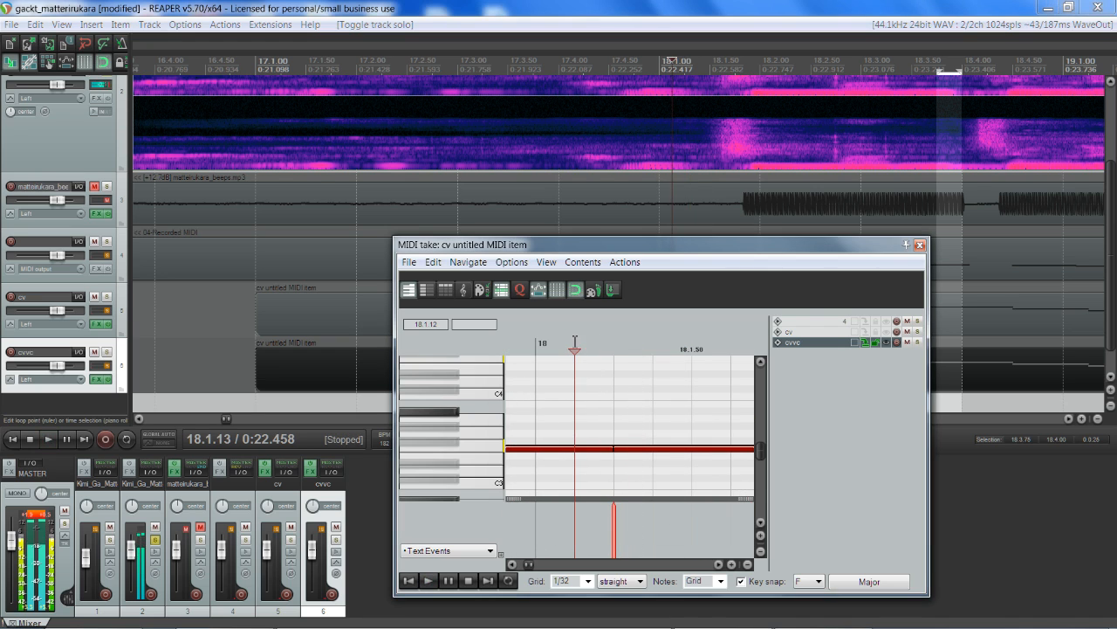
key("space")
scroll(552, 396, "down", 2)
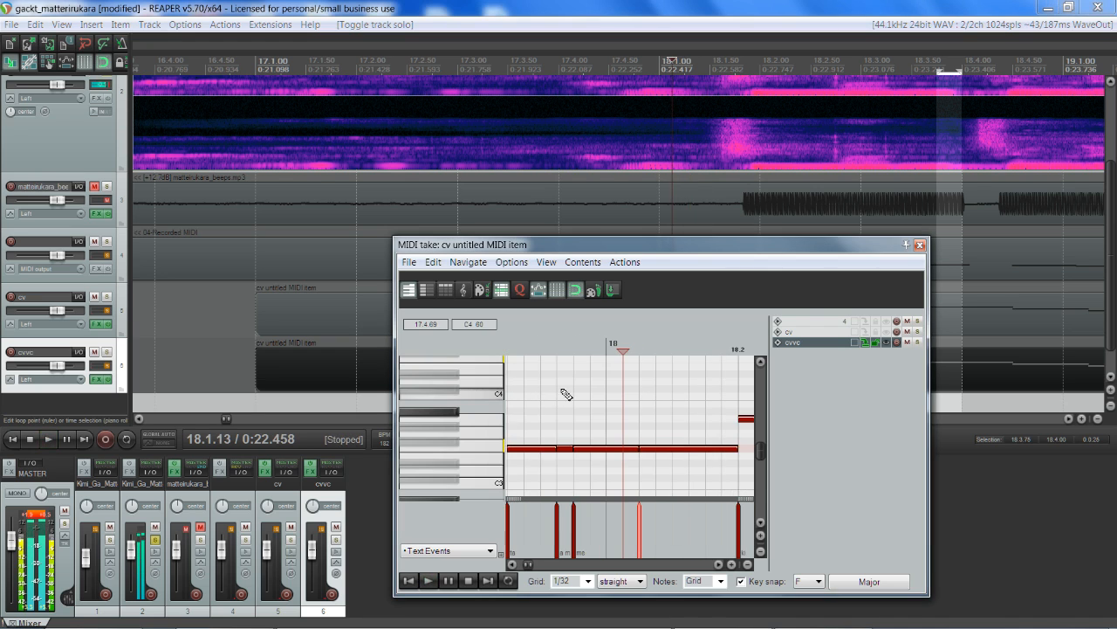
key("space")
left_click(602, 349)
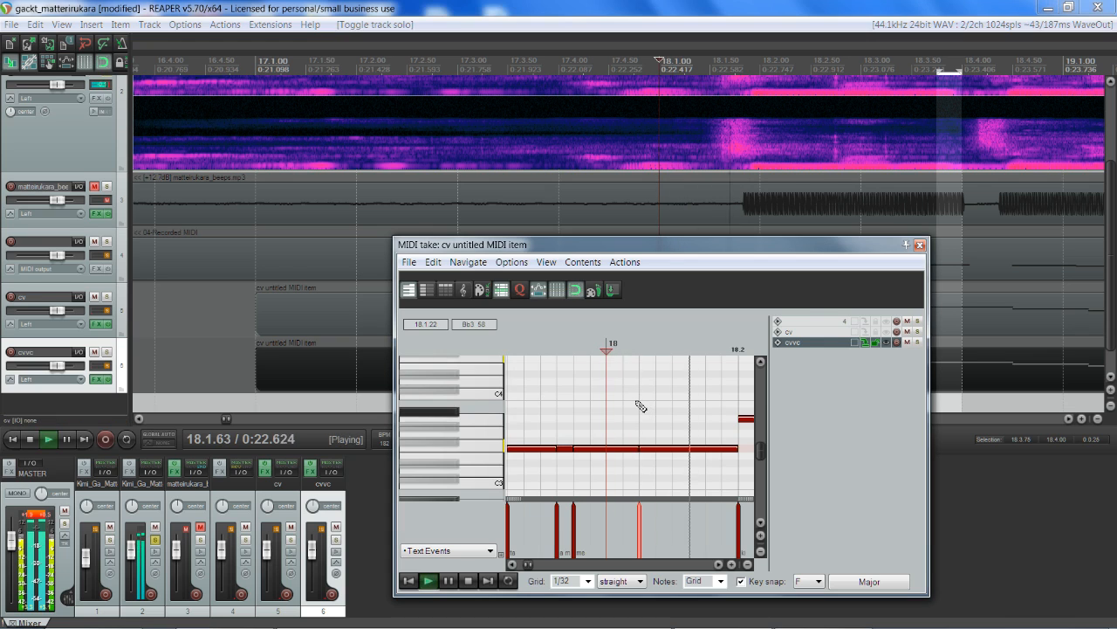
scroll(641, 405, "up", 2)
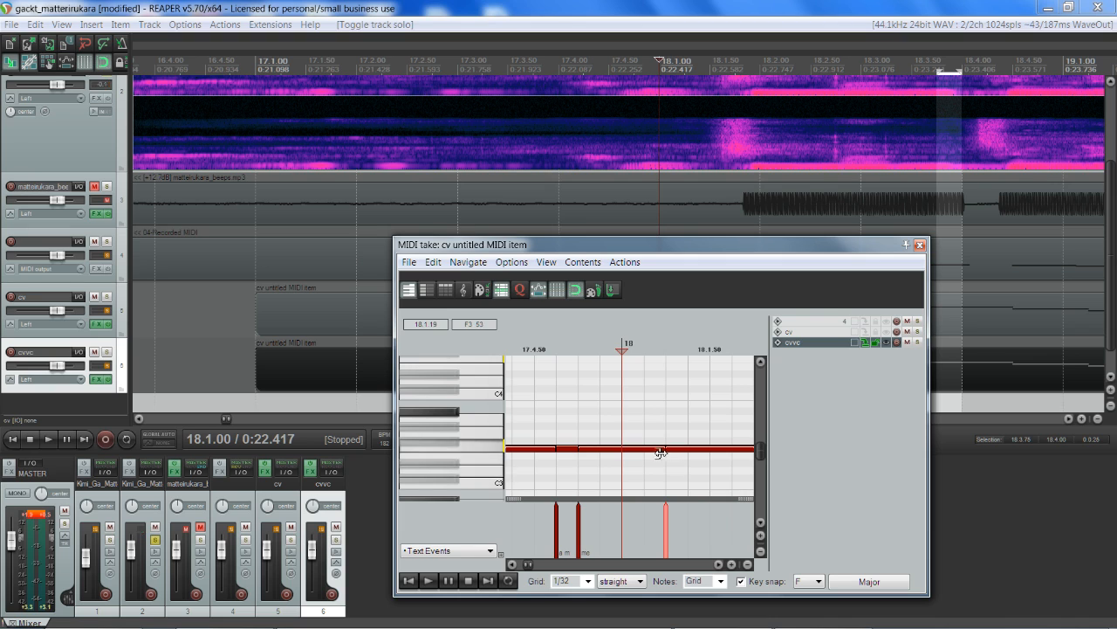
Shorten the "me" note to end at 18.1.00 and fill the gap to 18.1.25 with an F3 note, moving the selected lyric to its start.
left_click_drag(660, 449, 624, 460)
left_click_drag(669, 523, 622, 523)
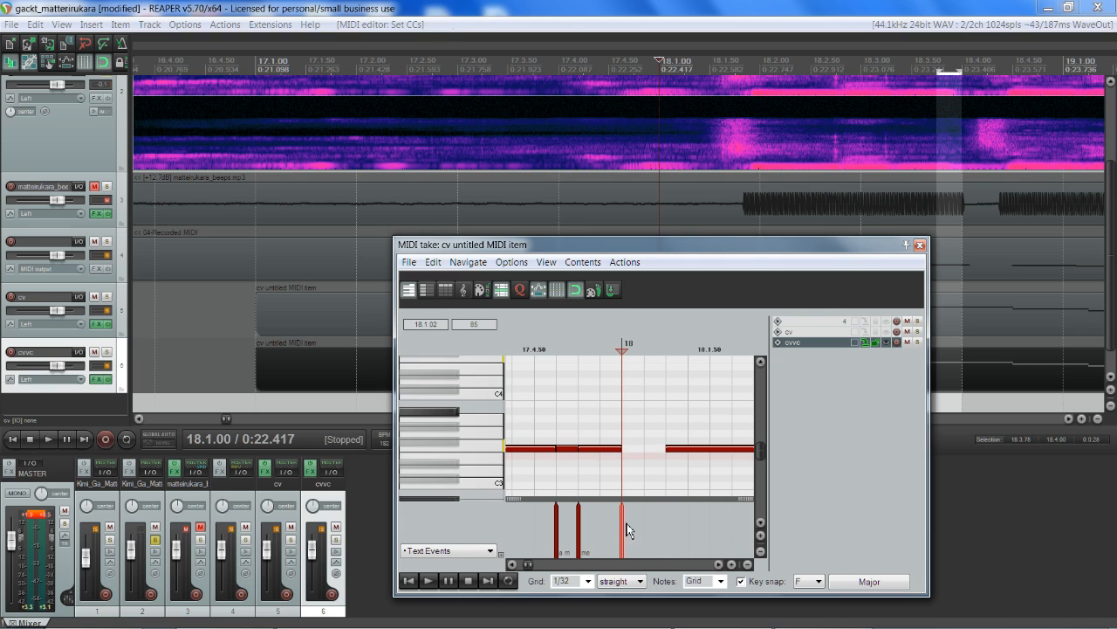
left_click_drag(633, 456, 660, 450)
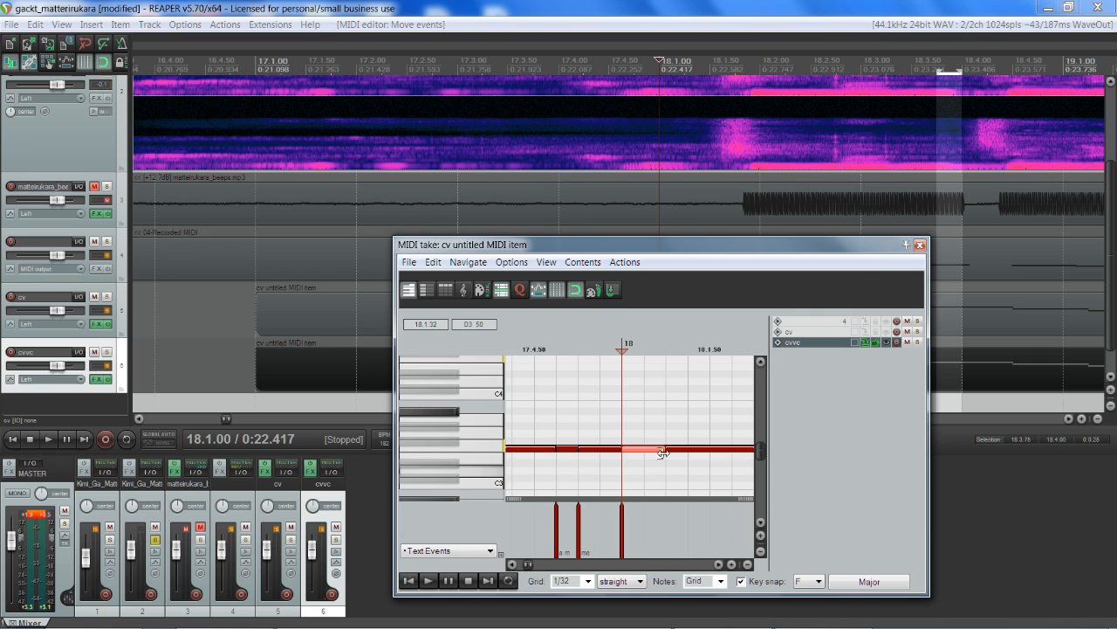
Add the text event "i k" at 18.1.25.
scroll(730, 469, "down", 2)
left_click(652, 352)
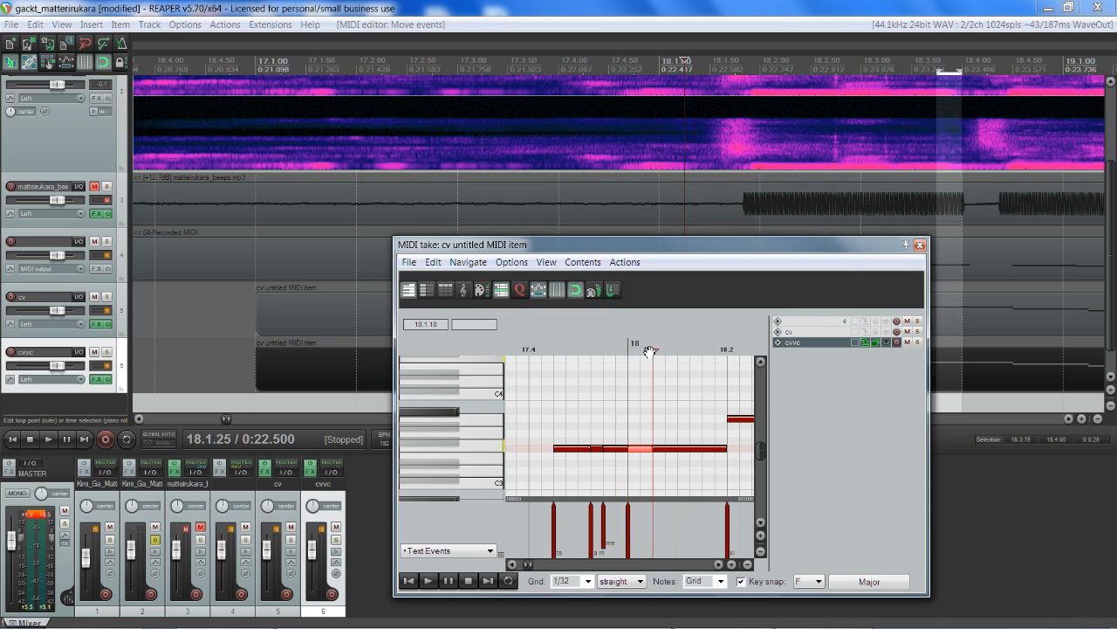
left_click(659, 532)
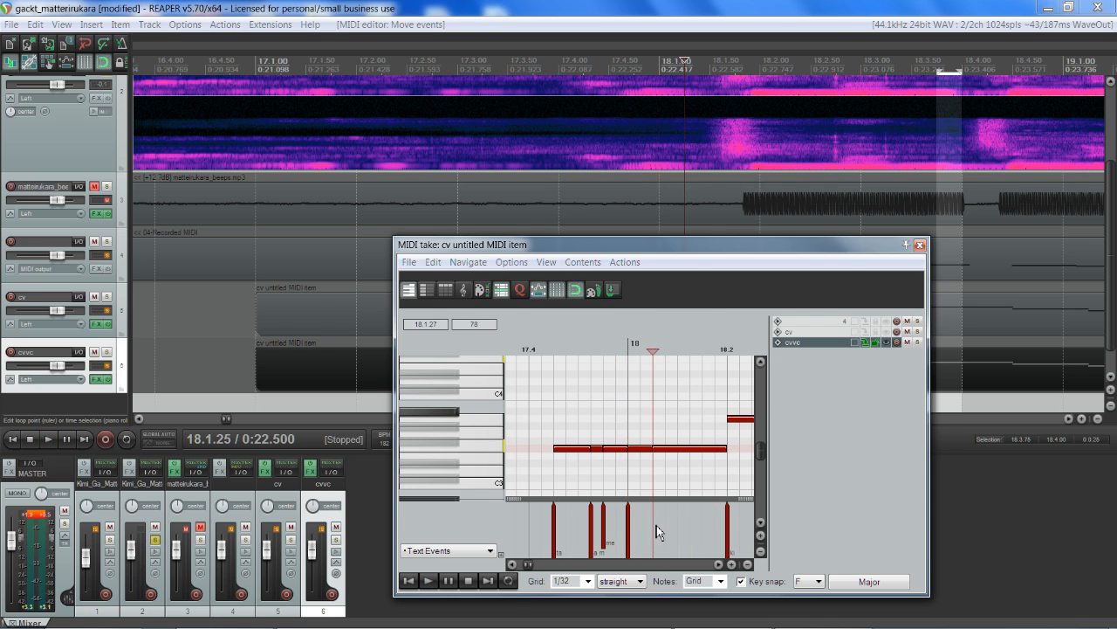
double_click(659, 532)
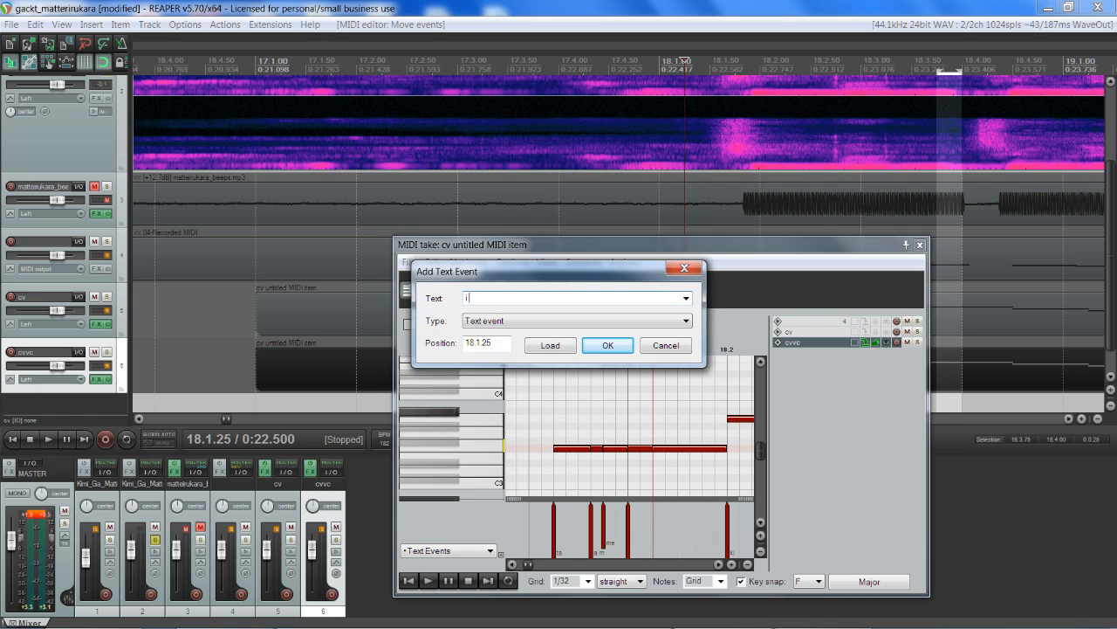
type("i k")
key("Return")
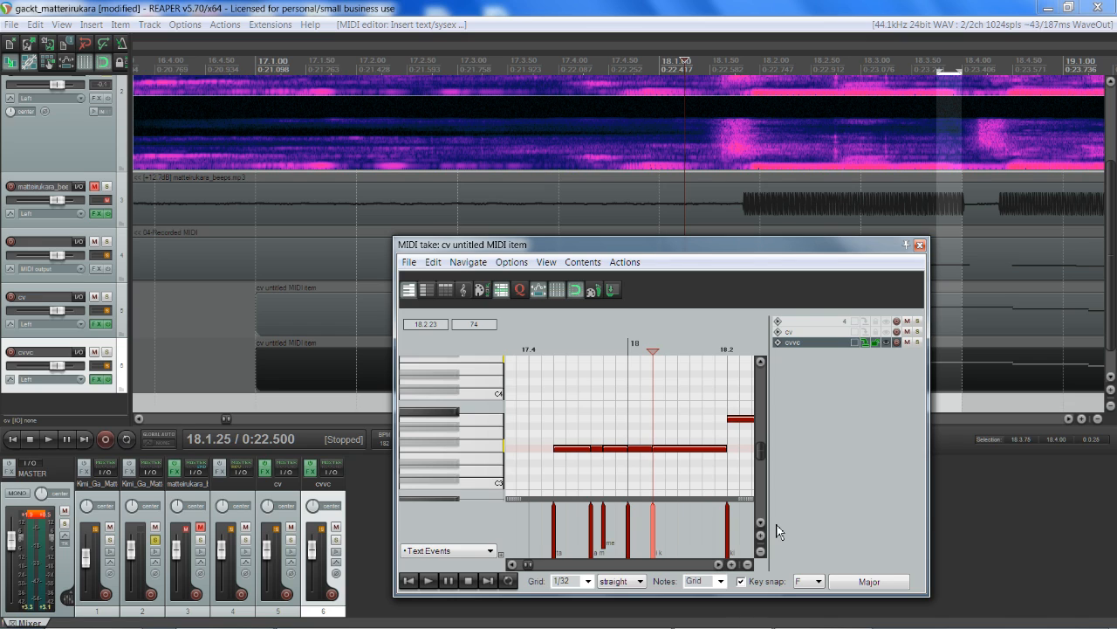
left_click(721, 565)
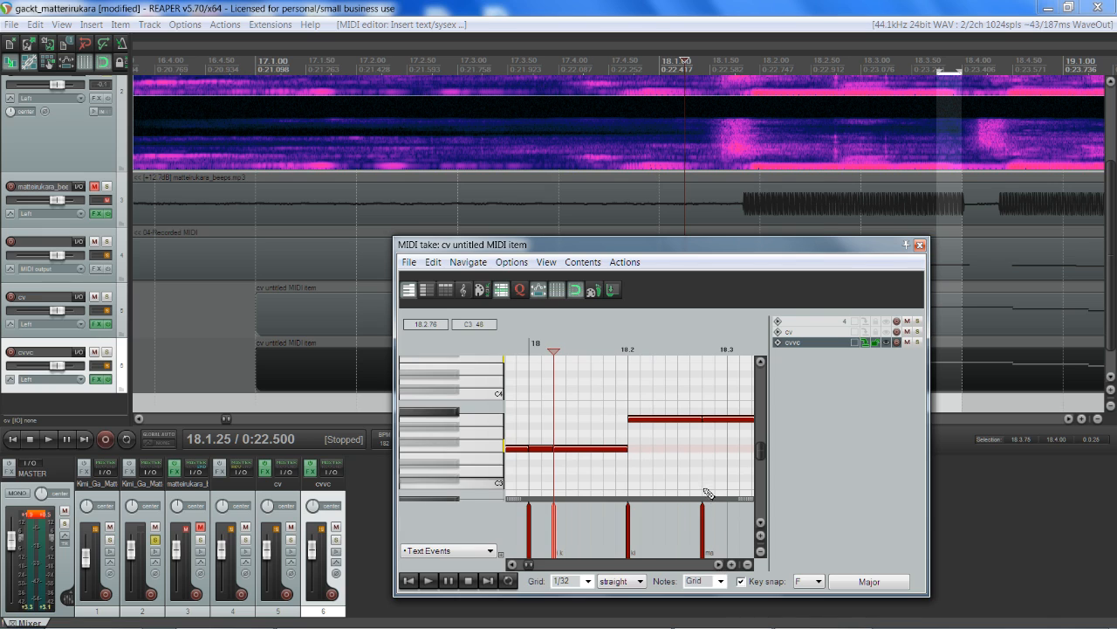
Audition the original vocal at several positions between 18.2.33 and 18.2.63 to locate the next syllable transition.
left_click(689, 350)
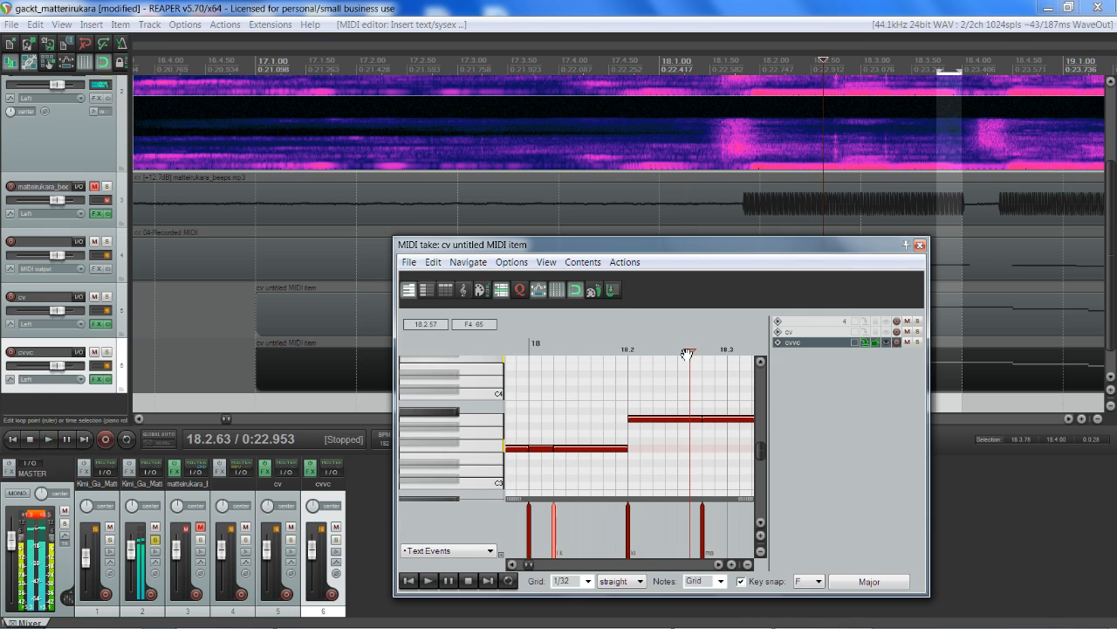
scroll(707, 390, "up", 3)
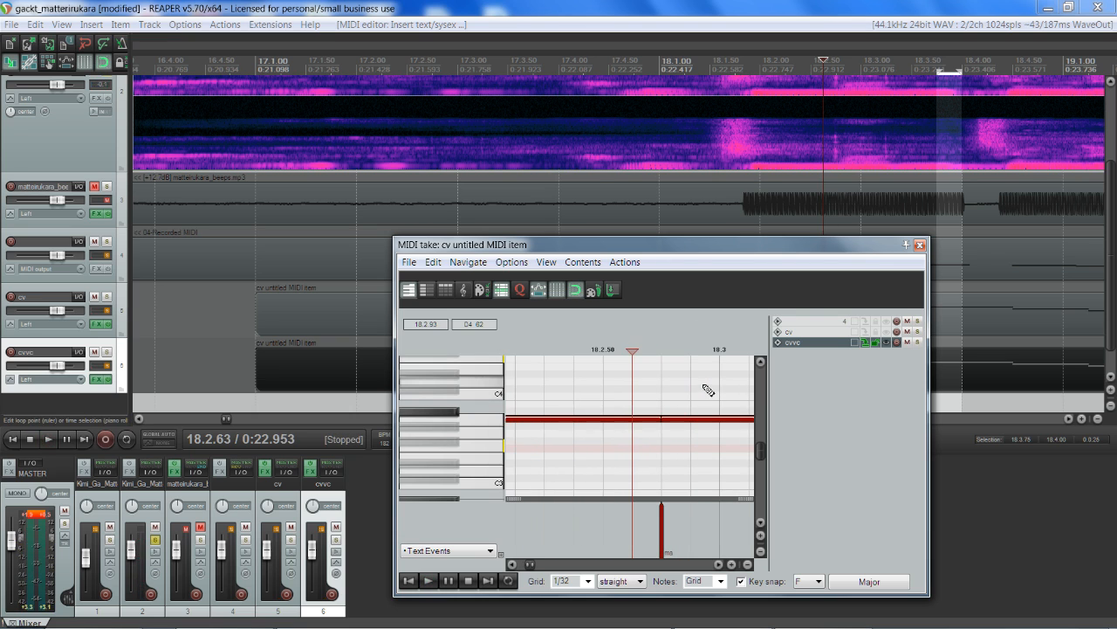
scroll(707, 390, "down", 3)
scroll(890, 180, "up", 3)
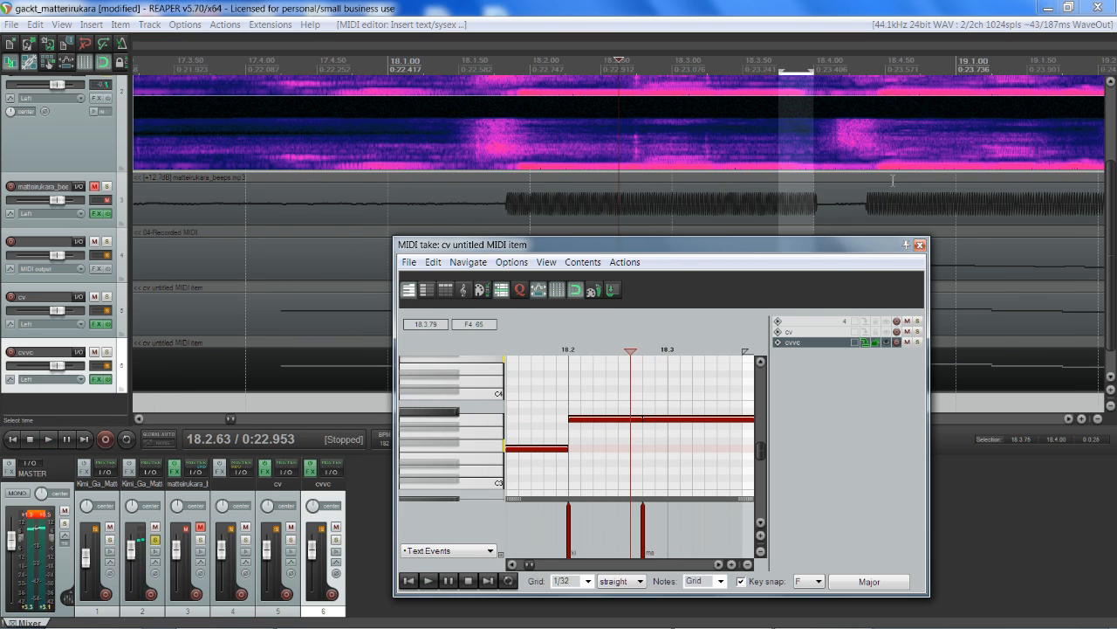
key("space")
key("space")
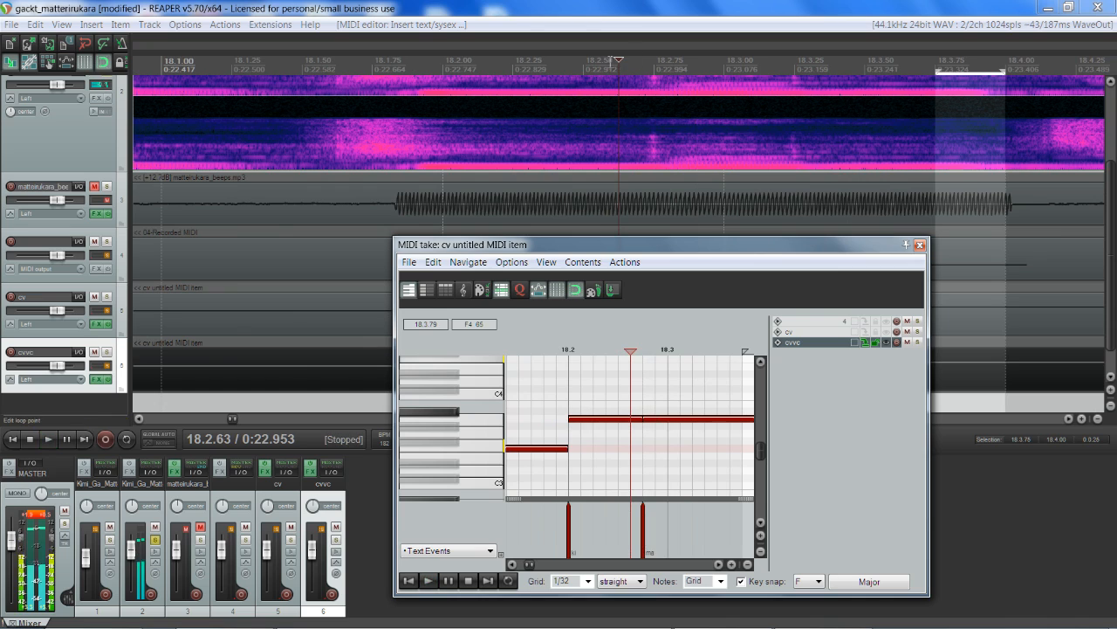
left_click(619, 63)
left_click(537, 71)
key("space")
key("space")
key("space")
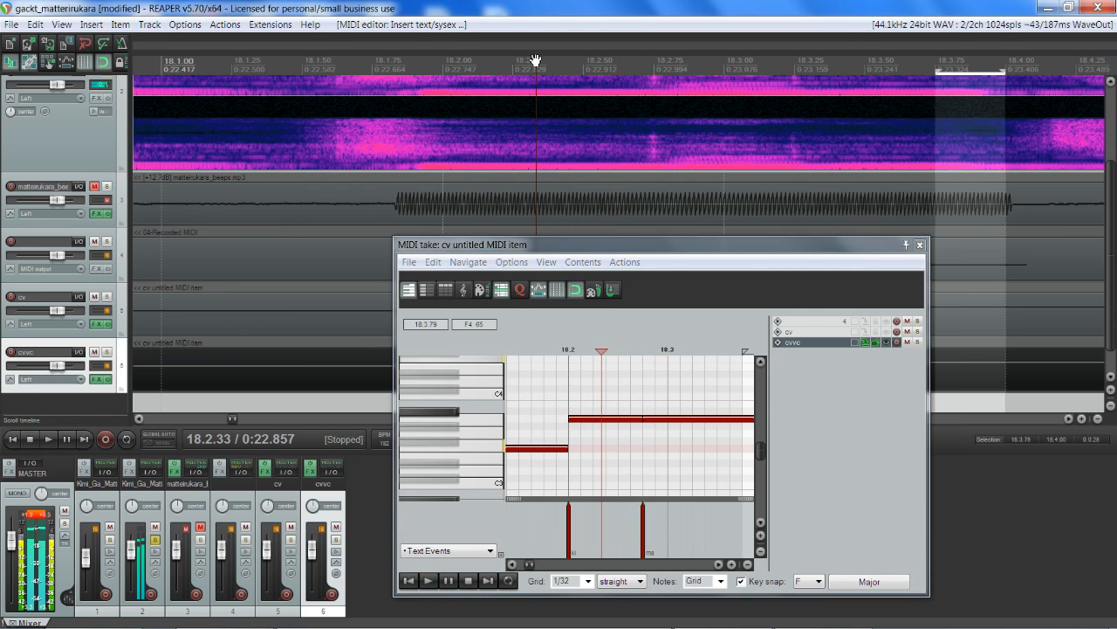
key("space")
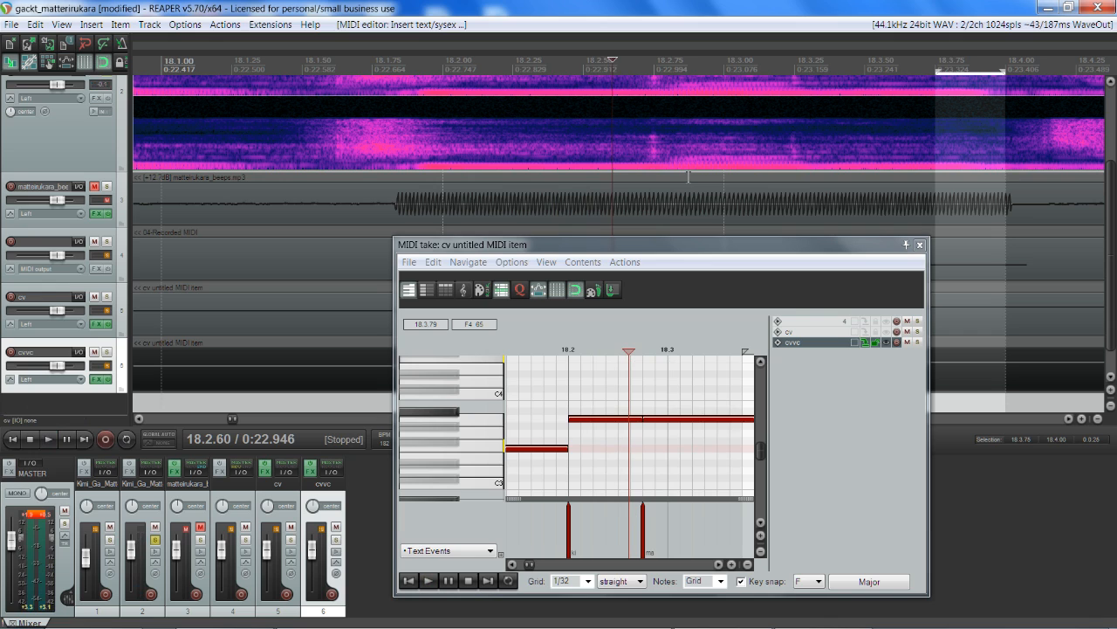
Split off an A3 note from 18.2.63 to 18.2.75 and add the text event "i m" at its start.
scroll(644, 378, "up", 5)
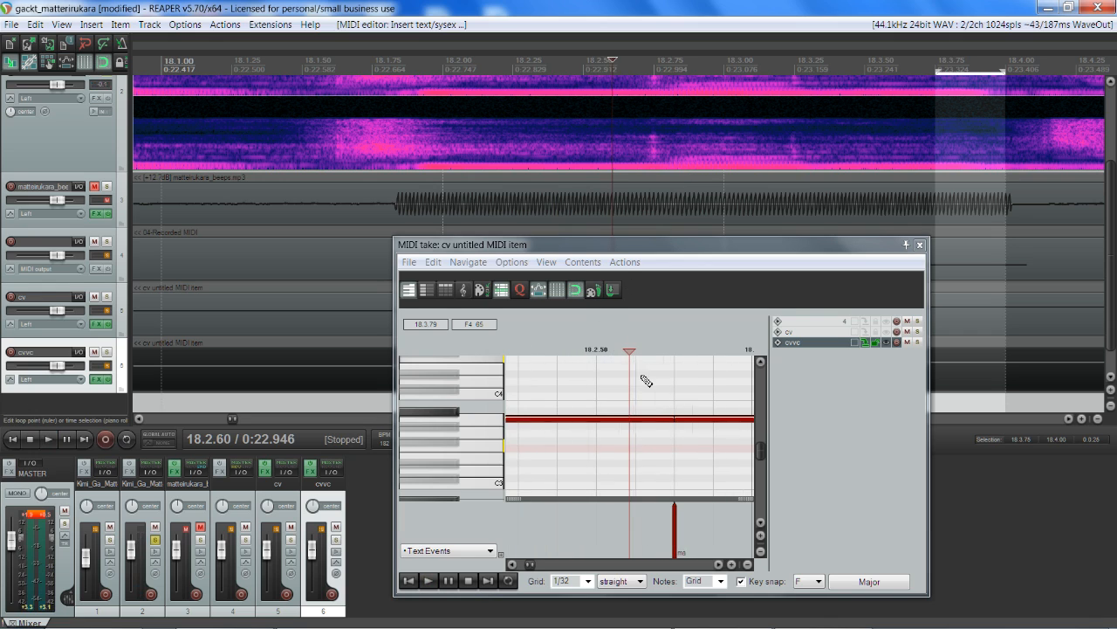
left_click_drag(702, 421, 629, 422)
left_click(651, 421)
scroll(655, 441, "down", 4)
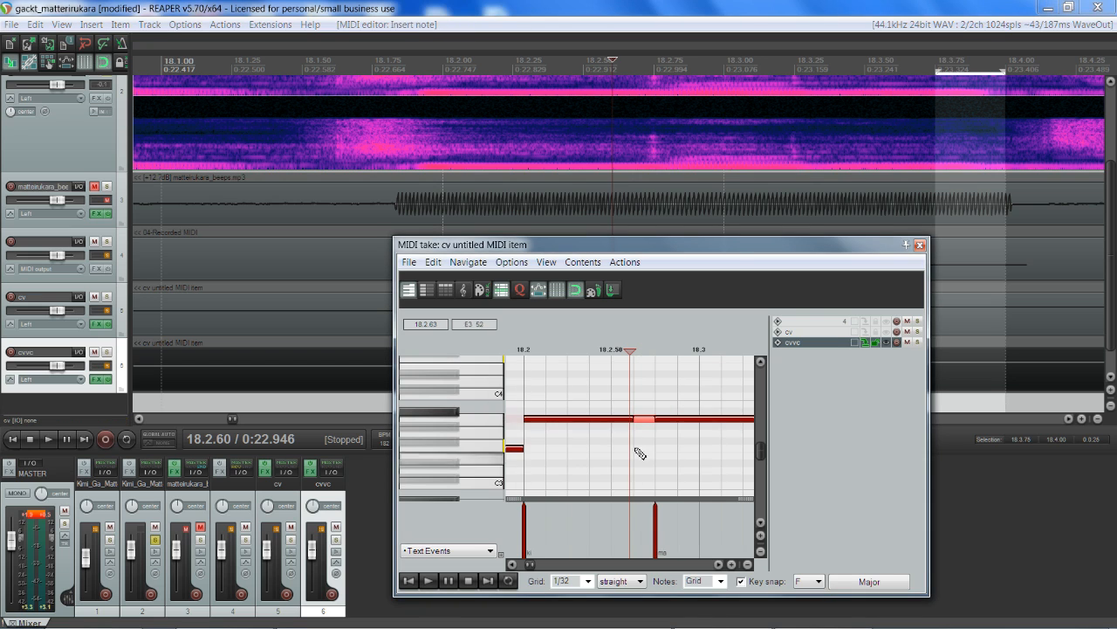
double_click(636, 518)
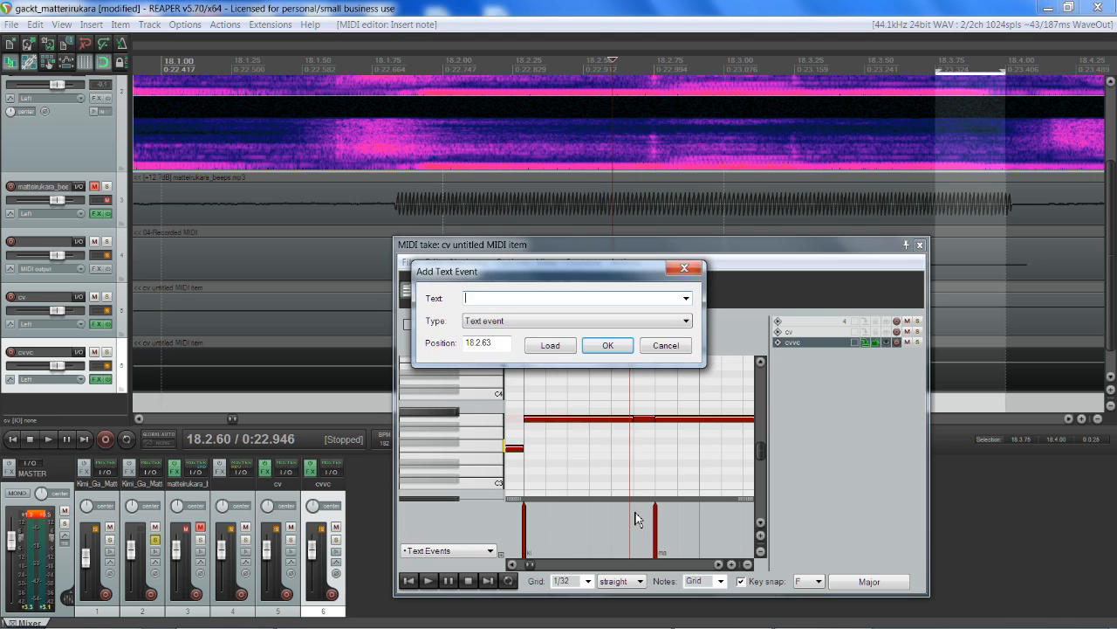
key("Return")
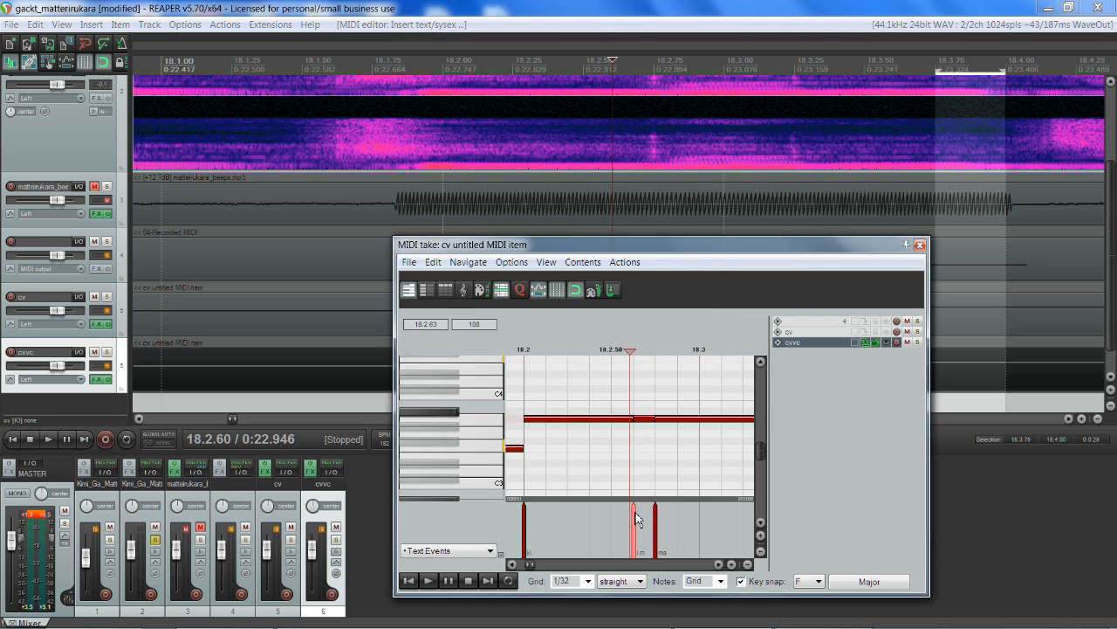
Audition the original vocal at several positions between 18.3.00 and 18.4.11 to find where the long A3 syllable ends.
scroll(728, 499, "down", 3)
left_click(749, 178)
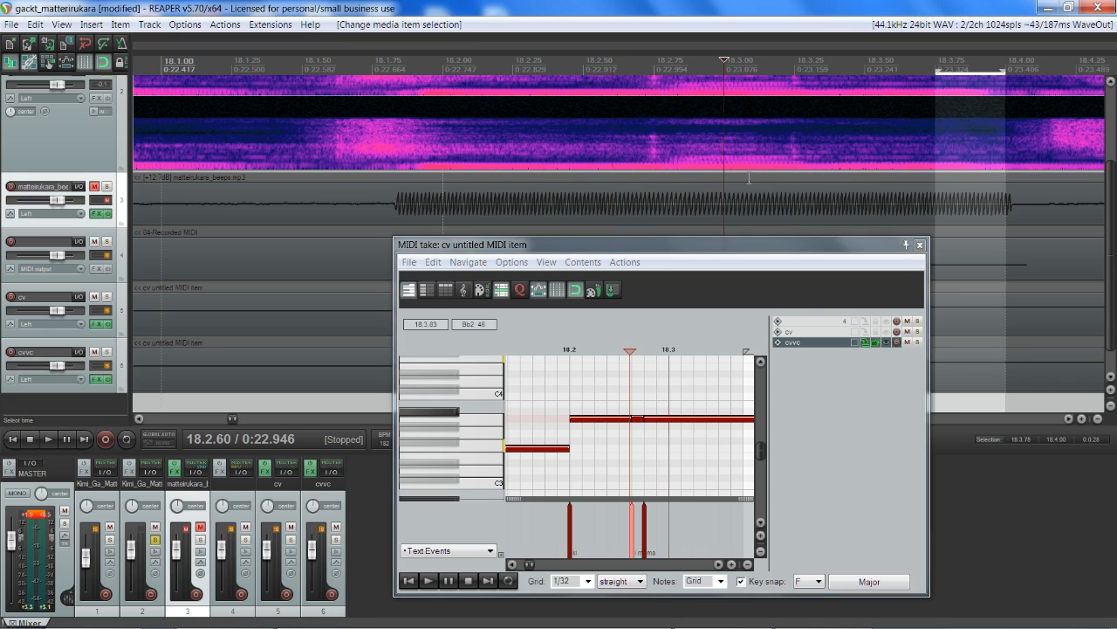
left_click(644, 168)
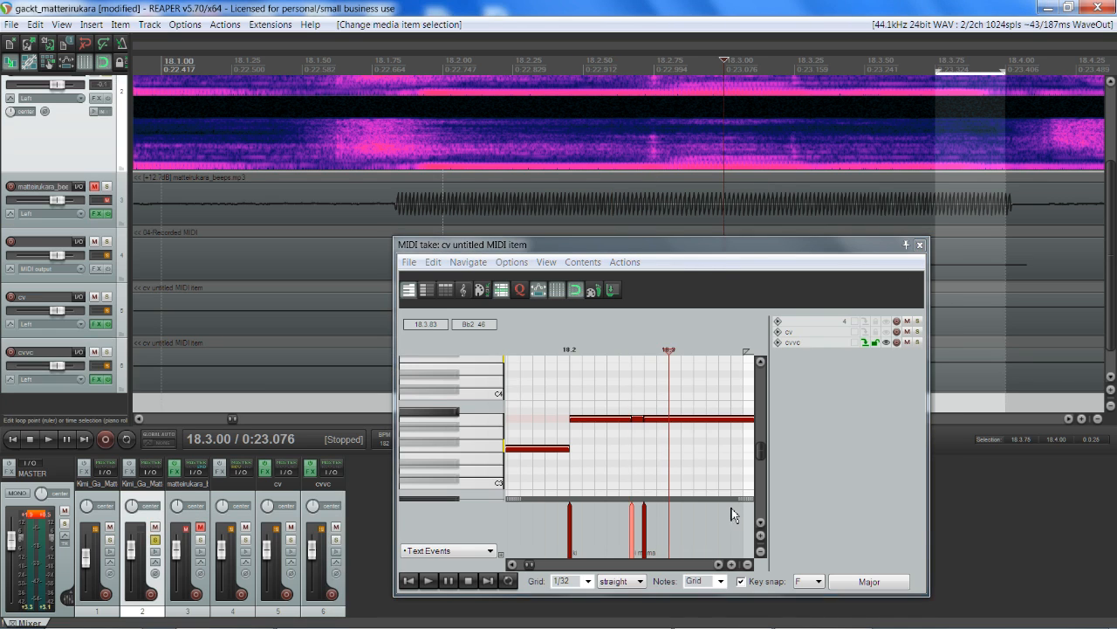
left_click(720, 565)
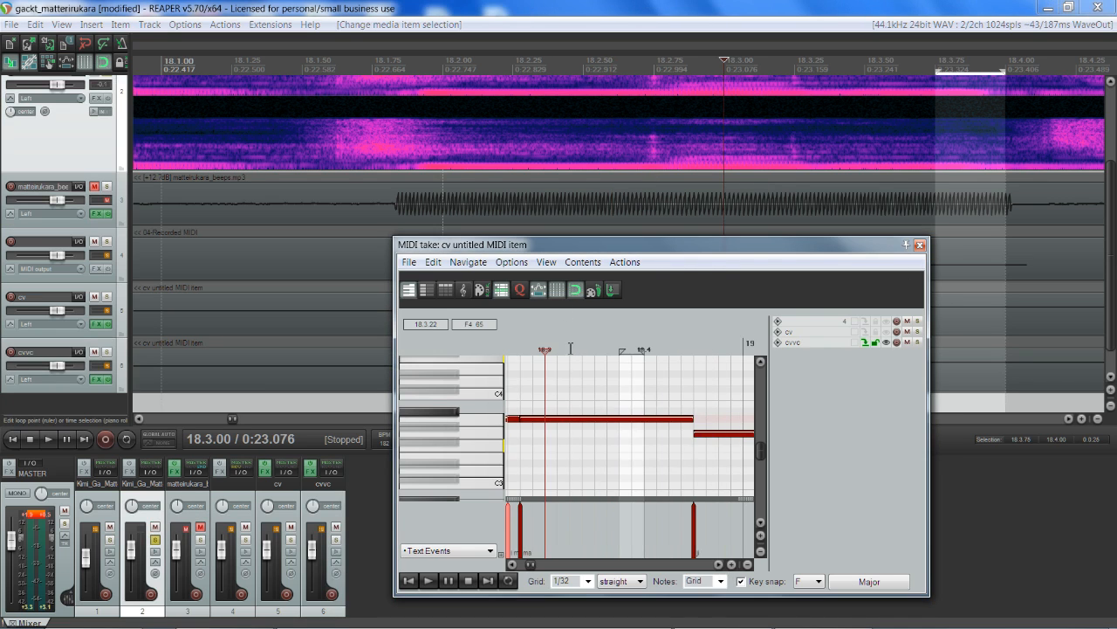
left_click(569, 350)
key("space")
key("space")
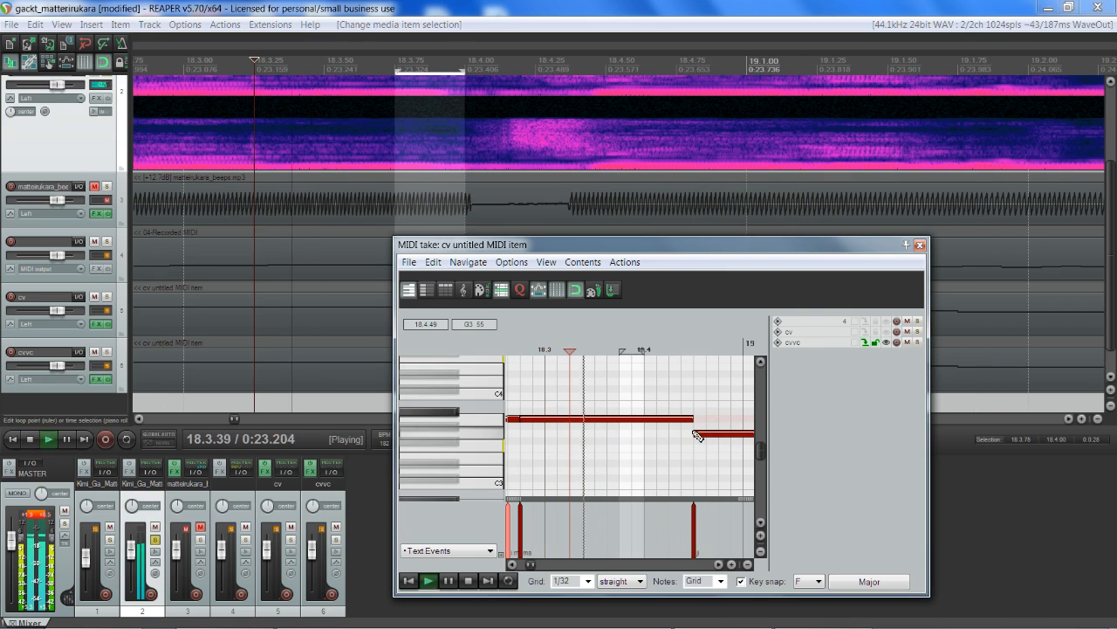
left_click(493, 99)
left_click(497, 99)
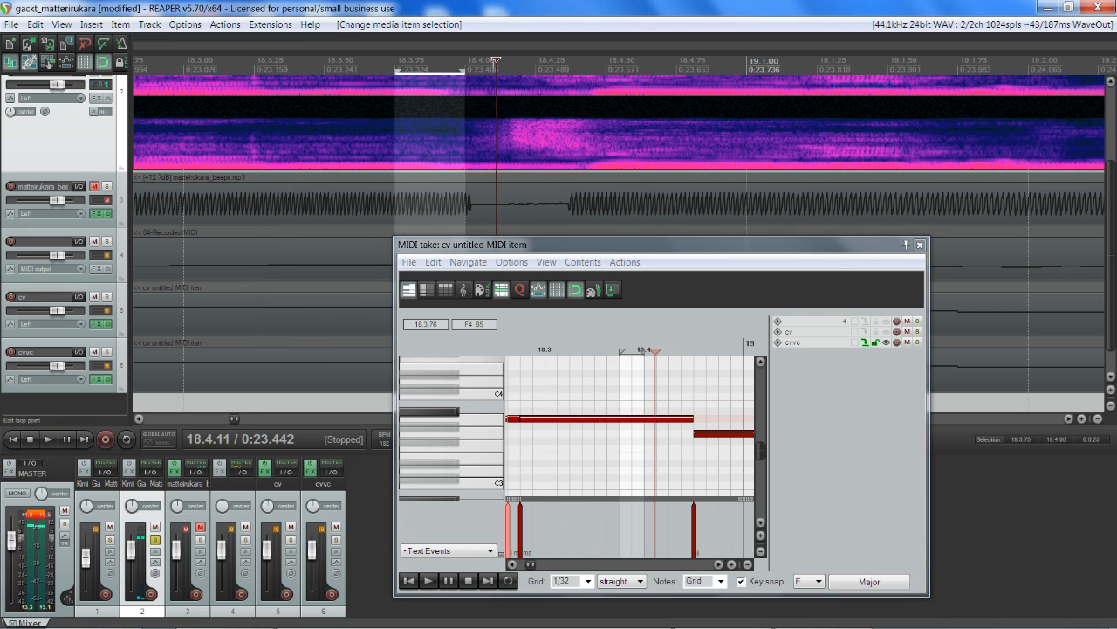
left_click_drag(496, 62, 466, 62)
key("space")
key("space")
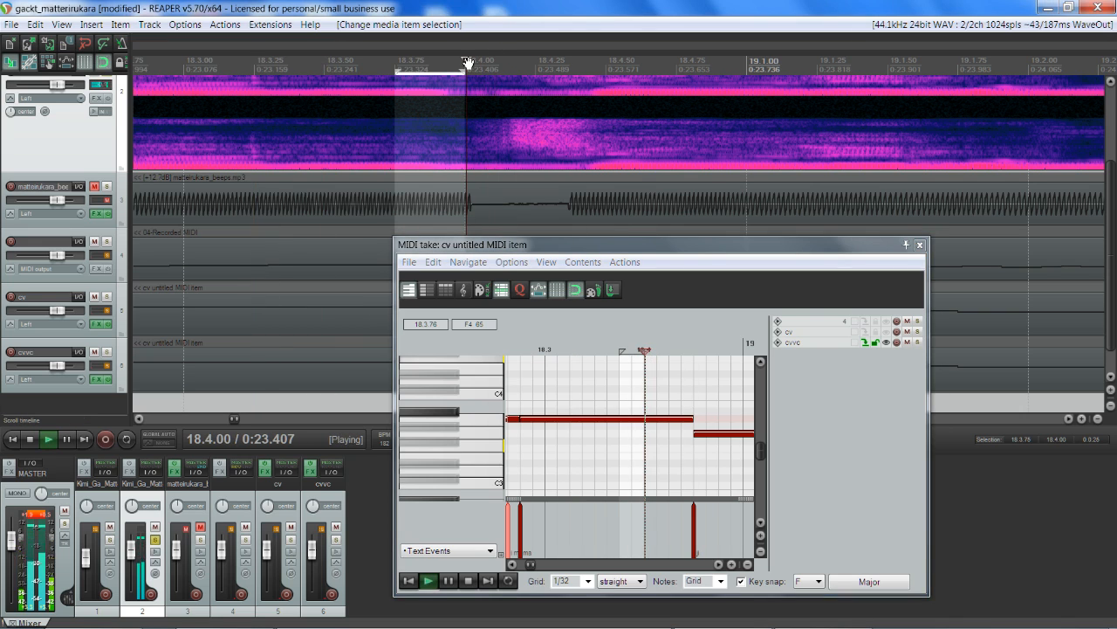
Shorten the long A3 note to end at 18.4.00 and add the text event "a j" at that position.
scroll(690, 389, "up", 2)
scroll(707, 397, "down", 1)
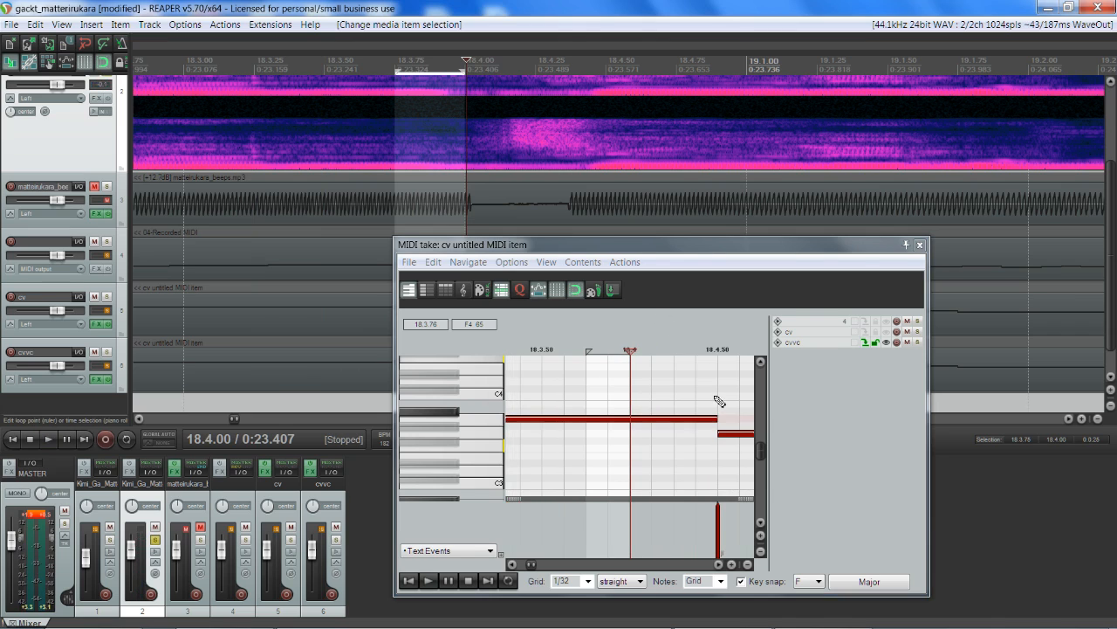
left_click_drag(717, 419, 630, 442)
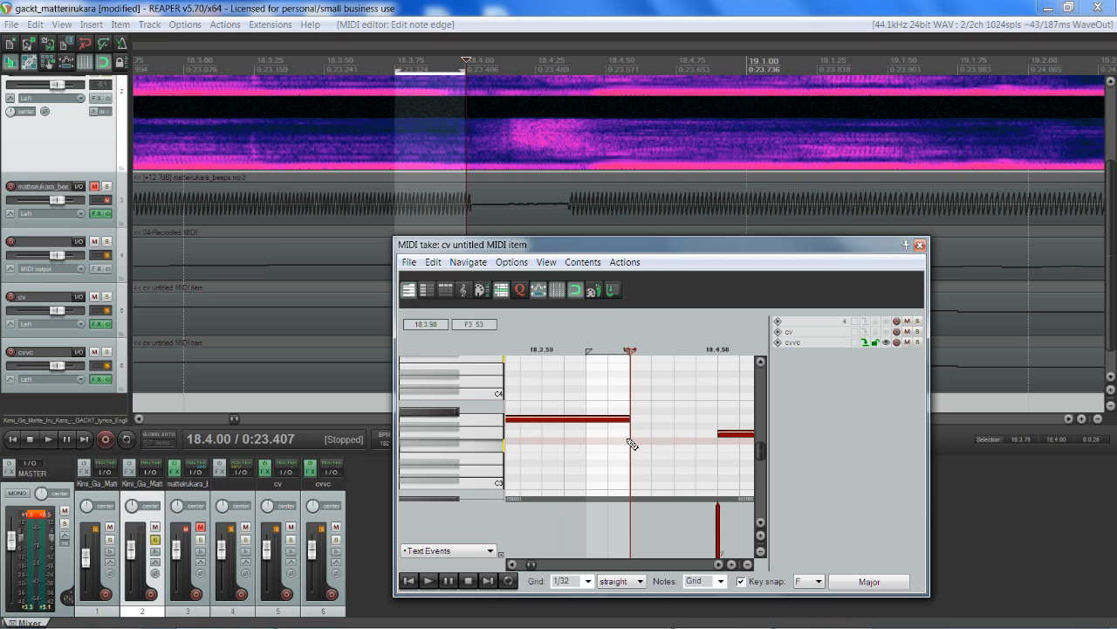
double_click(631, 525)
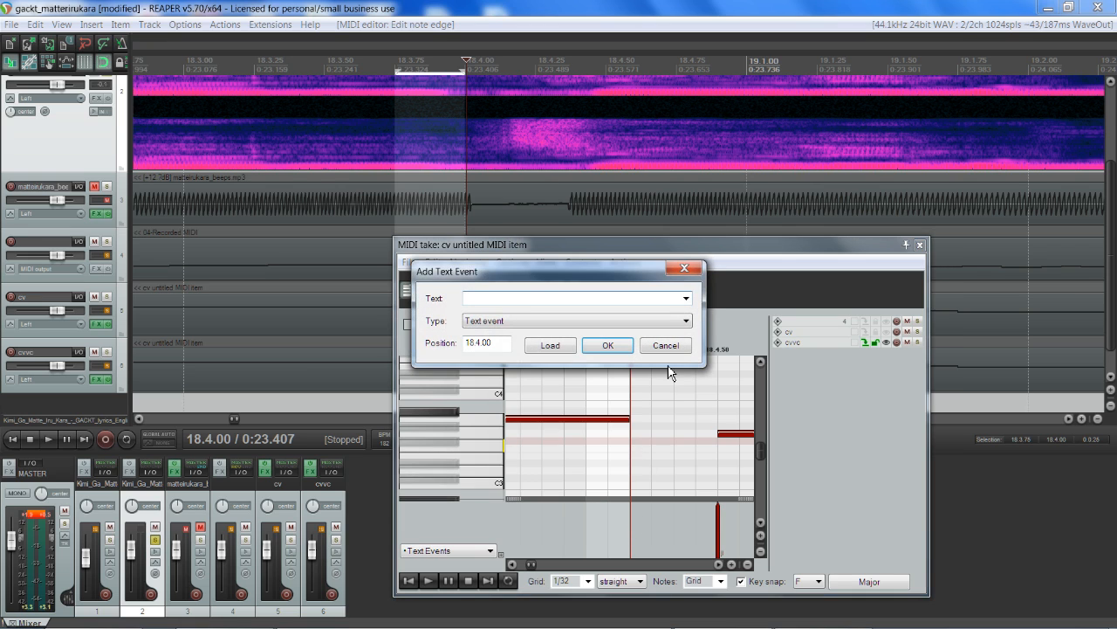
left_click(608, 345)
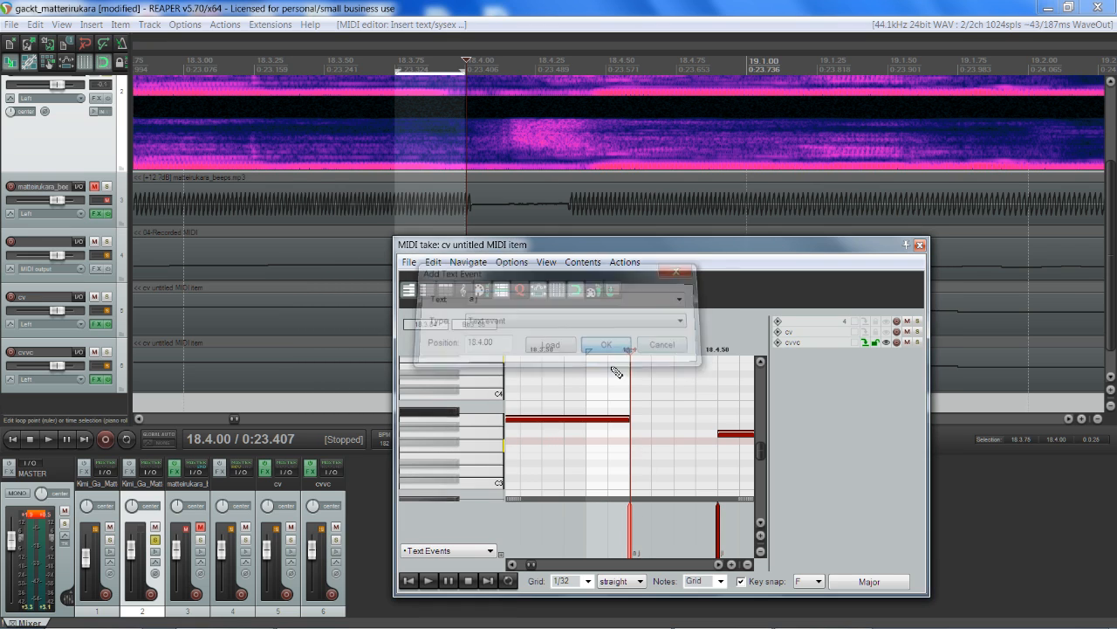
Fill the gap from 18.4.00 to 18.4.50 with an A3 note.
left_click(511, 565)
left_click(512, 565)
left_click(511, 565)
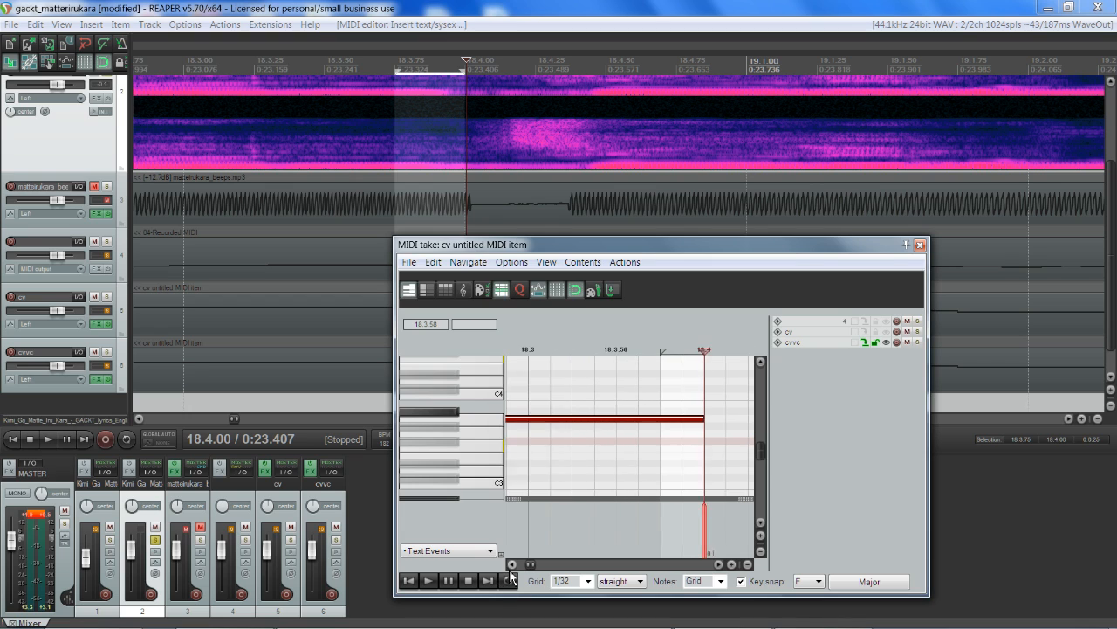
left_click(511, 565)
left_click(512, 565)
scroll(621, 474, "down", 2)
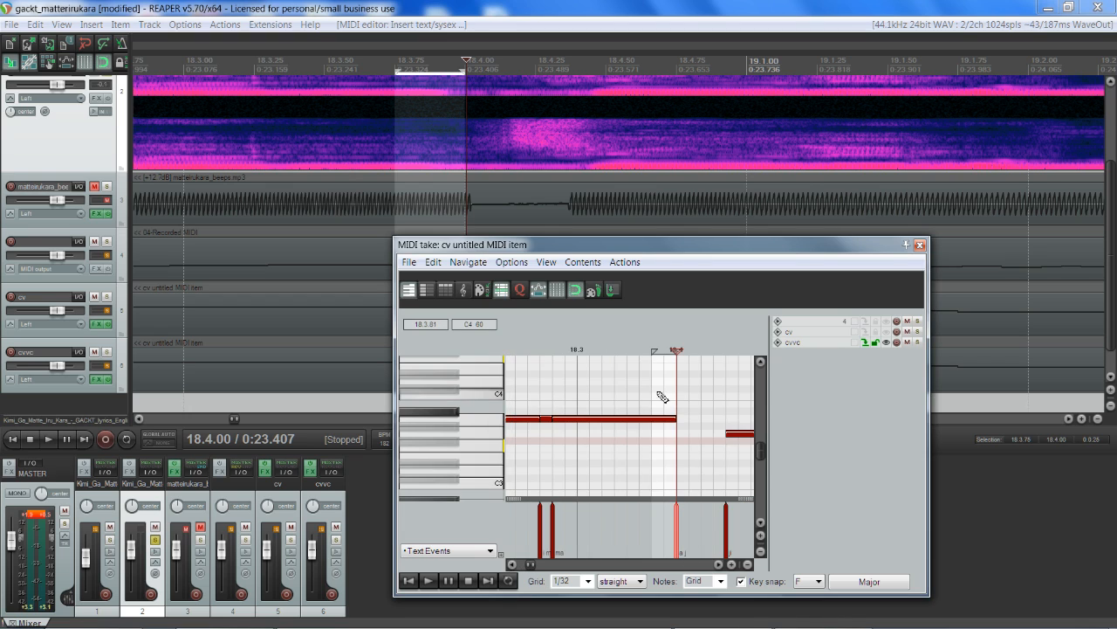
left_click_drag(685, 423, 721, 424)
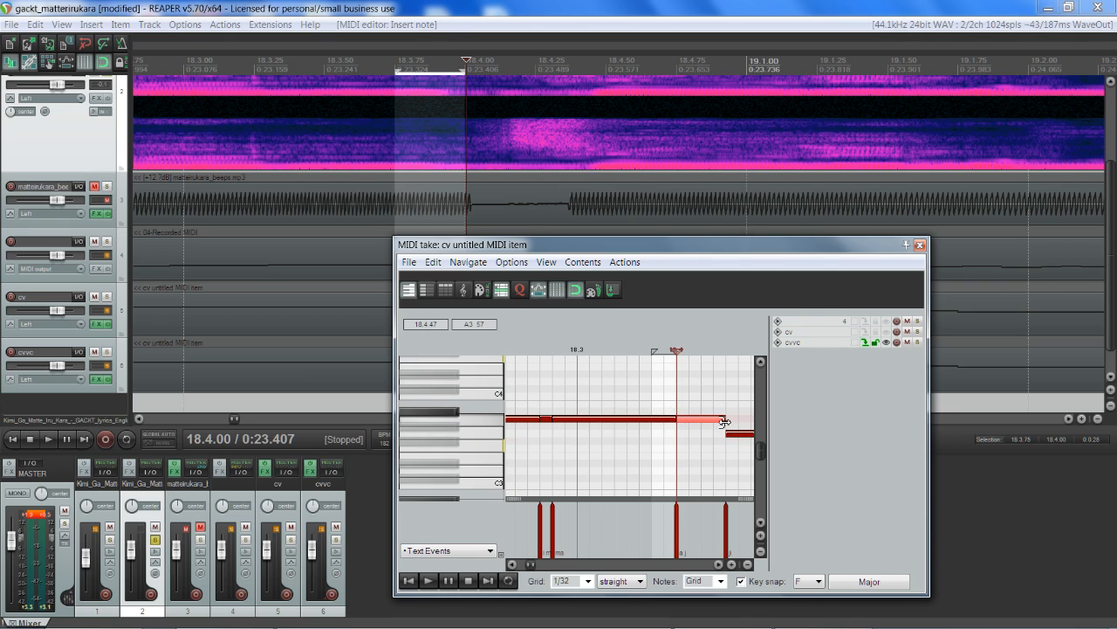
Audition the original vocal from 18.3.50 to about 19.1.01 to locate the transition inside the following G3 note.
scroll(686, 466, "up", 2)
scroll(686, 465, "down", 2)
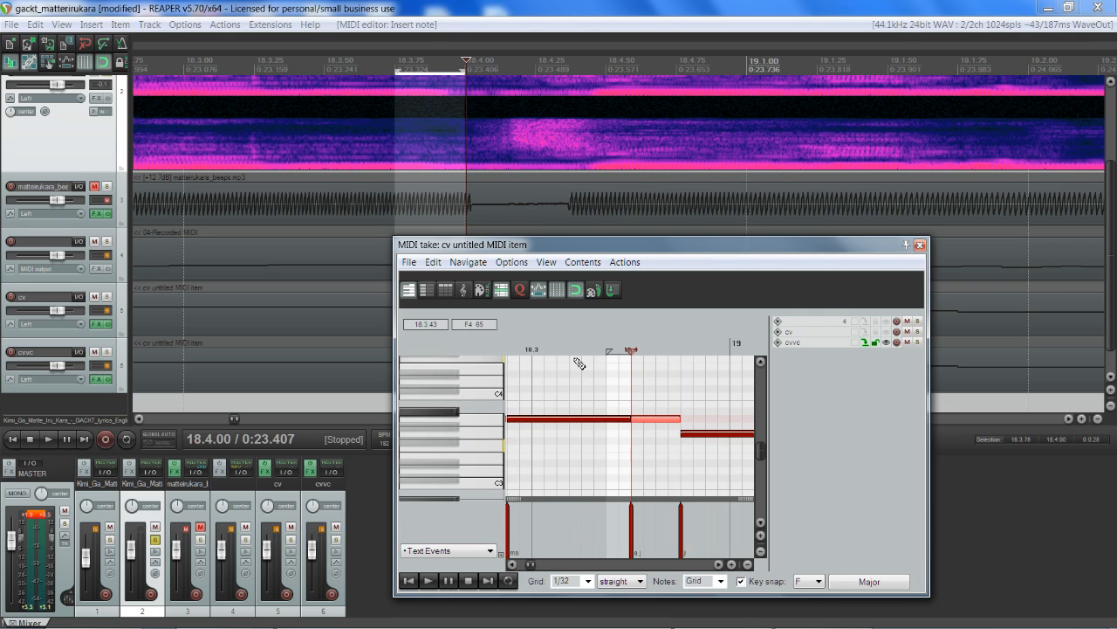
left_click(581, 354)
key("space")
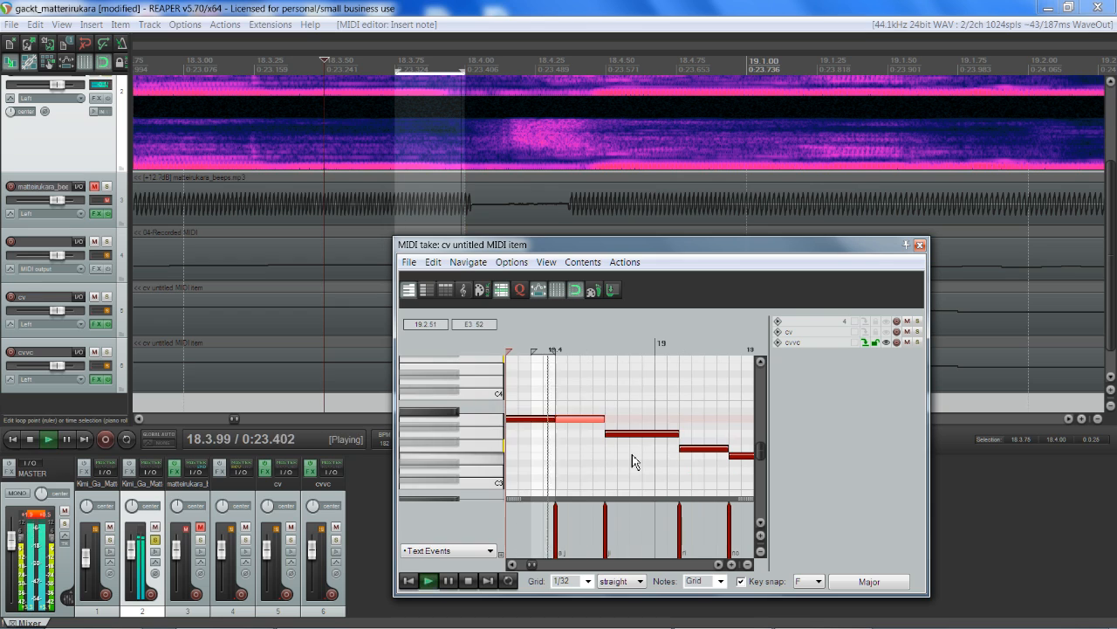
key("space")
left_click(605, 352)
left_click(660, 363)
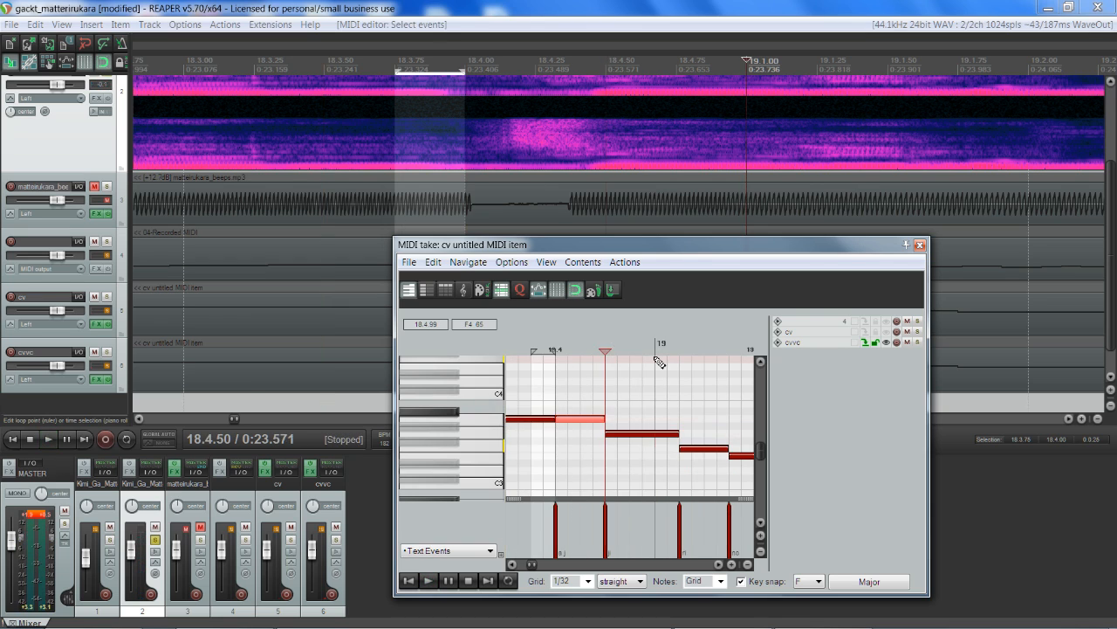
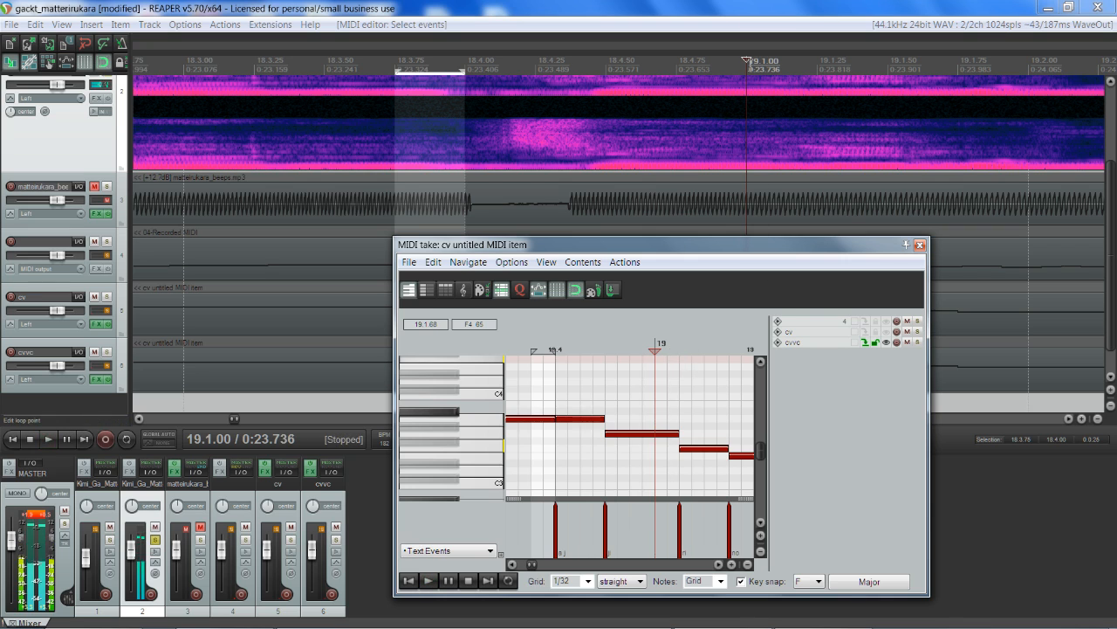
scroll(705, 403, "up", 2)
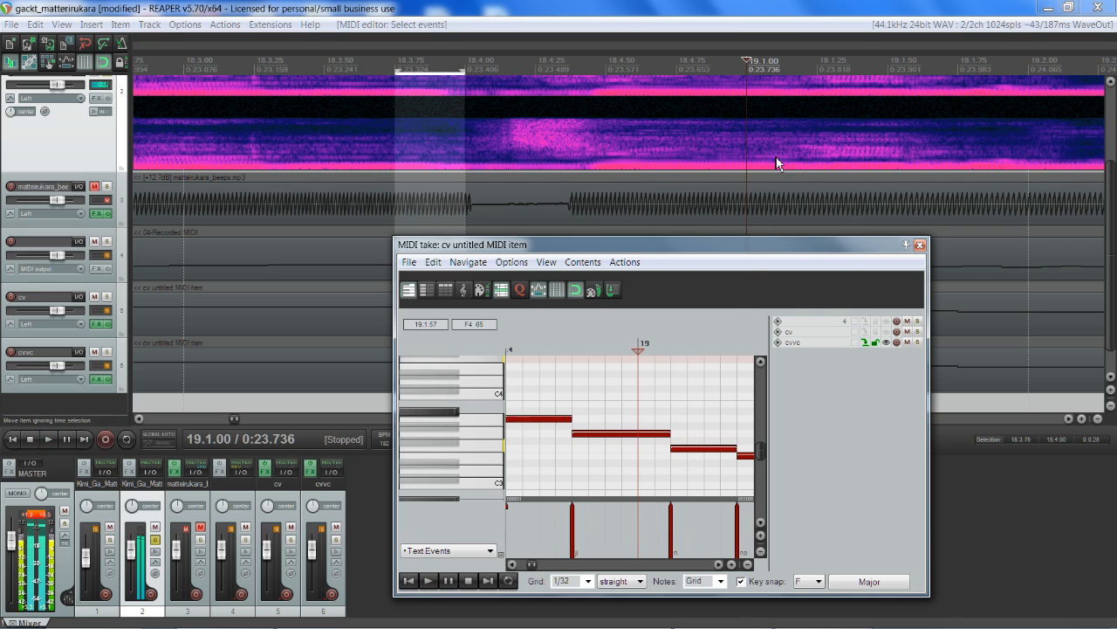
mouse_move(720, 65)
left_mouse_down()
mouse_move(674, 70)
mouse_move(731, 70)
left_mouse_up()
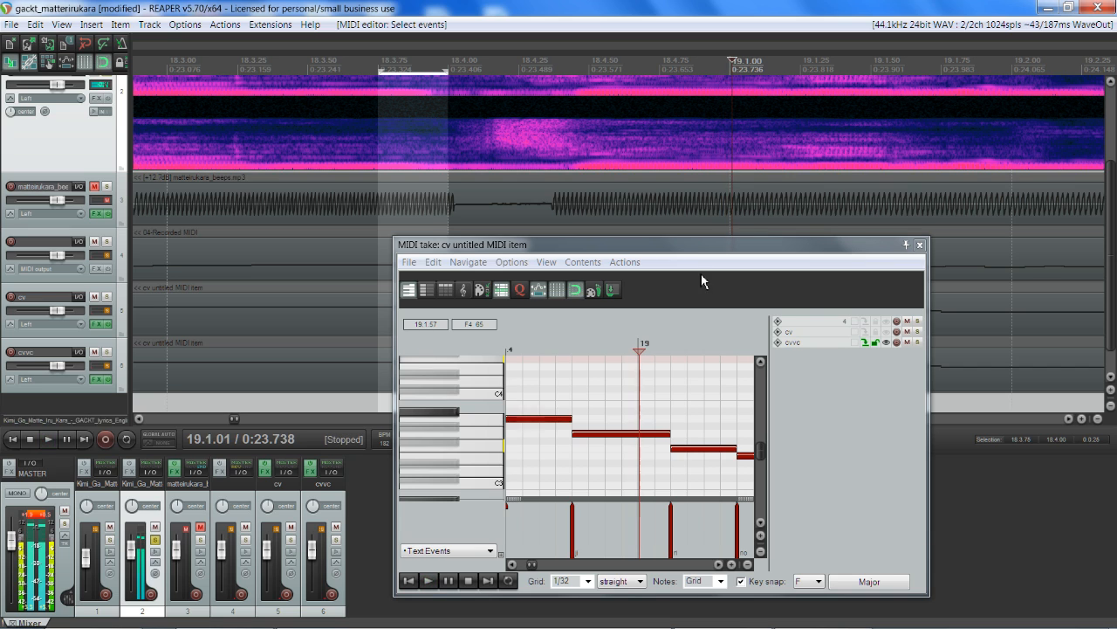
Split the G3 note at 19.1.00, with the second part ending at 19.1.25, and add the text event "i r" at 19.1.00.
scroll(657, 489, "up", 2)
left_click_drag(686, 437, 621, 444)
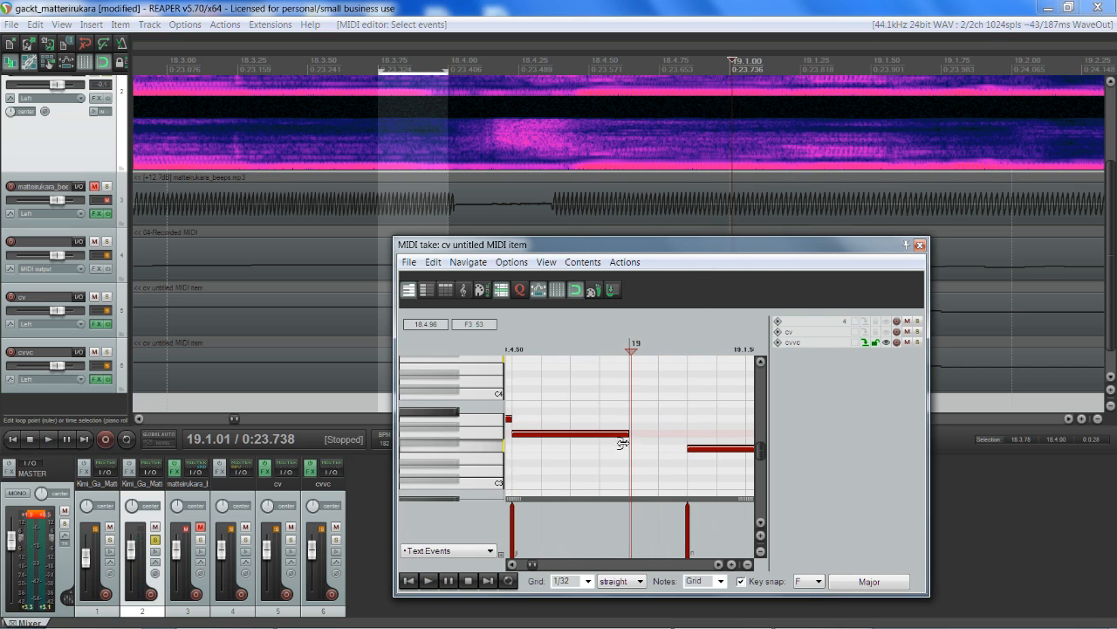
double_click(633, 518)
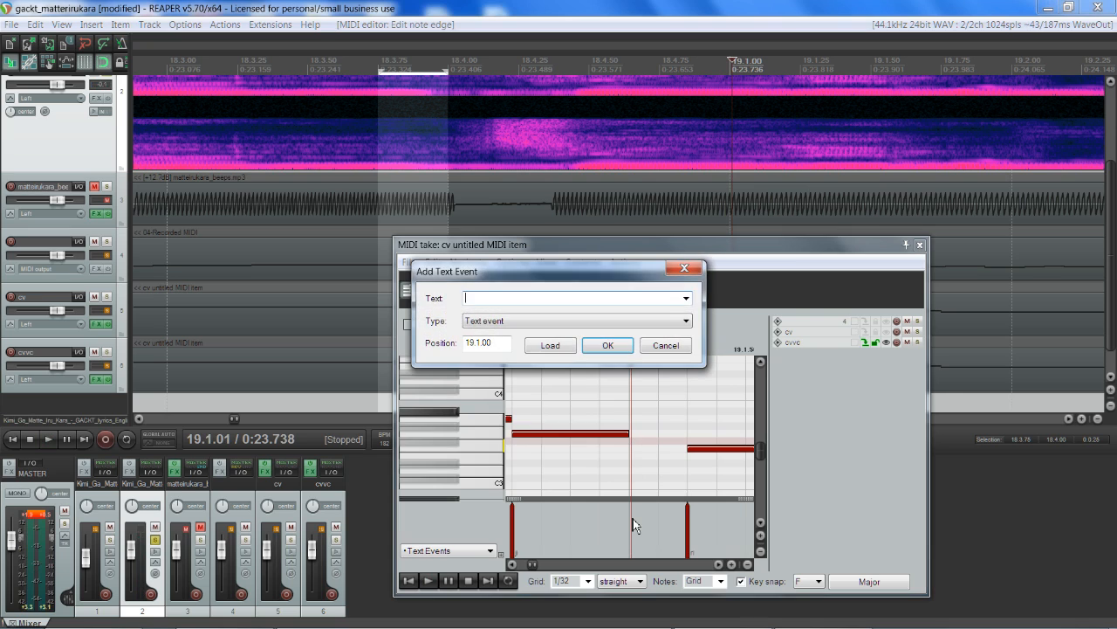
left_click(614, 349)
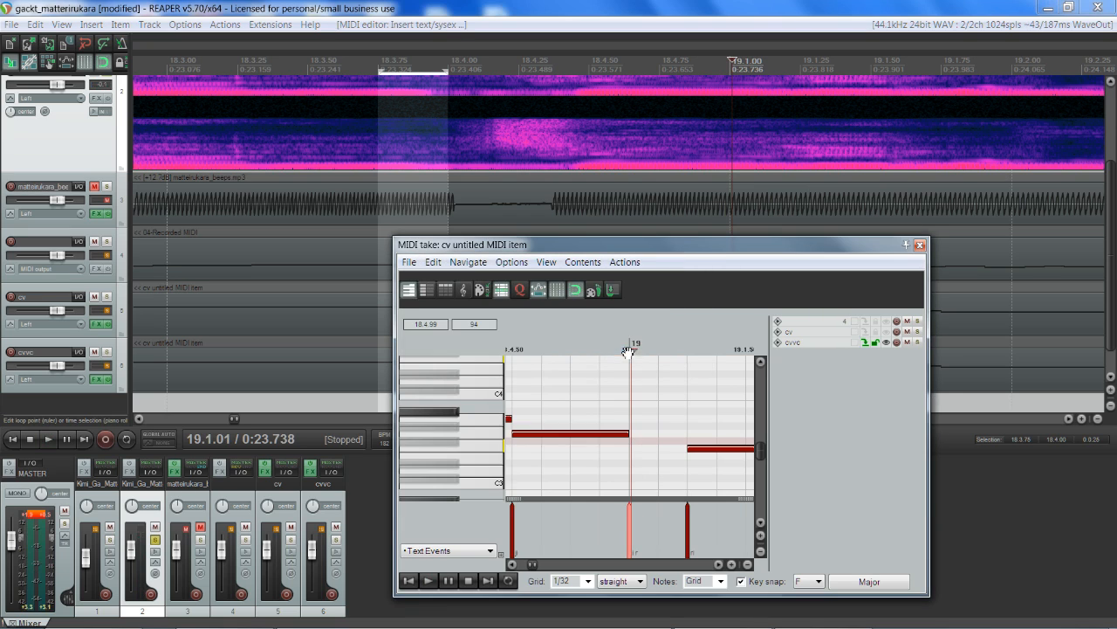
left_click_drag(631, 434, 679, 434)
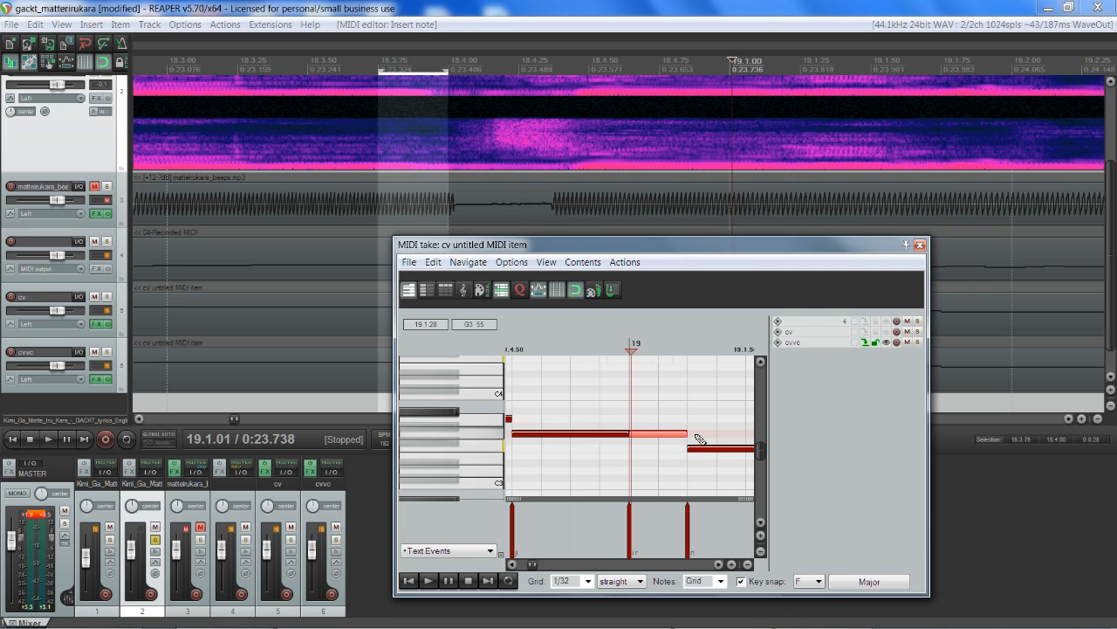
Audition the original vocal from 19.1.38 and from 19.1.55 to locate the transition inside the F3 note.
scroll(712, 554, "down", 3)
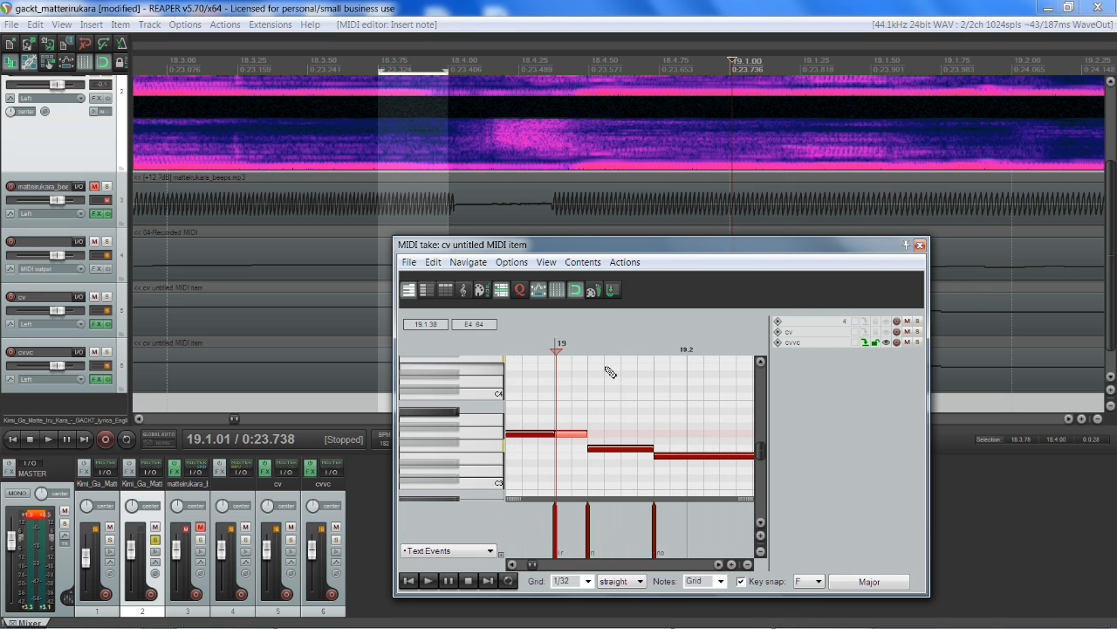
left_click(610, 373)
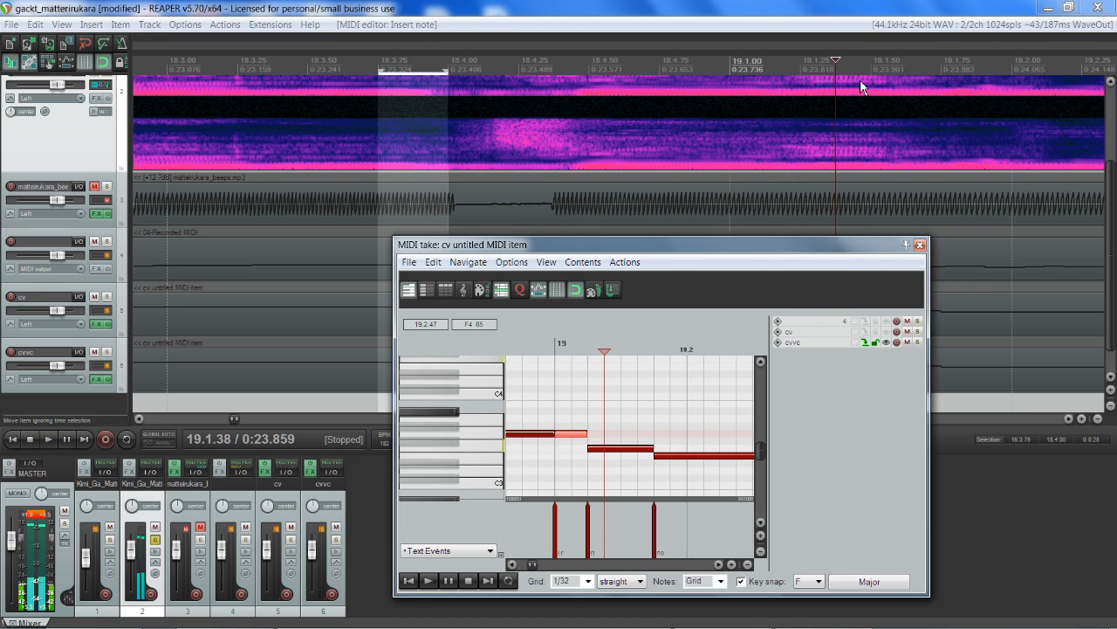
key("space")
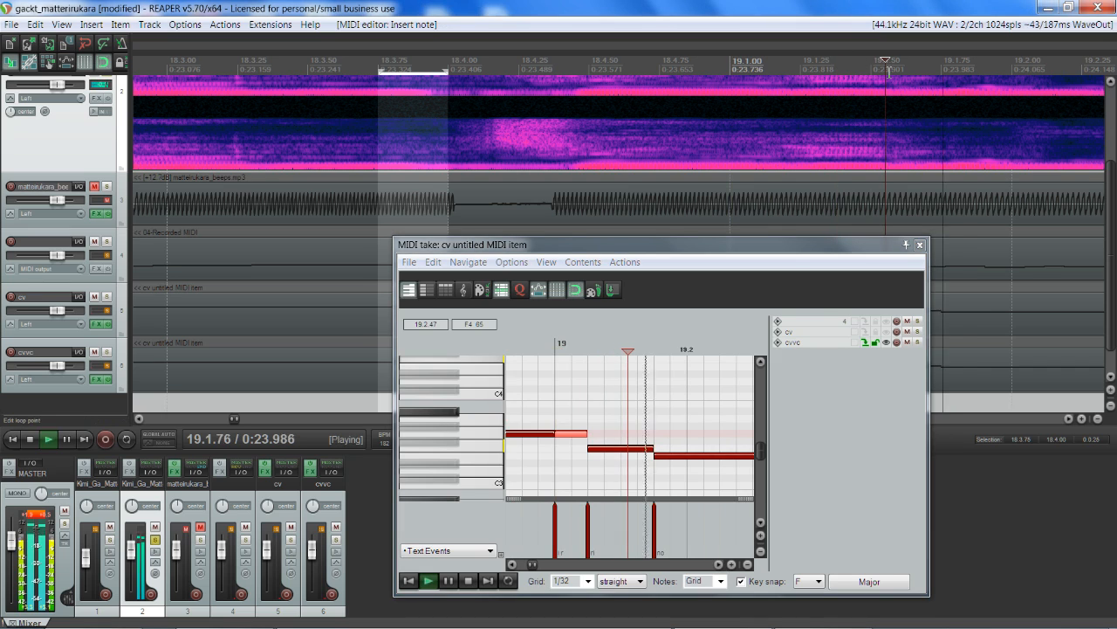
key("space")
scroll(655, 489, "up", 3)
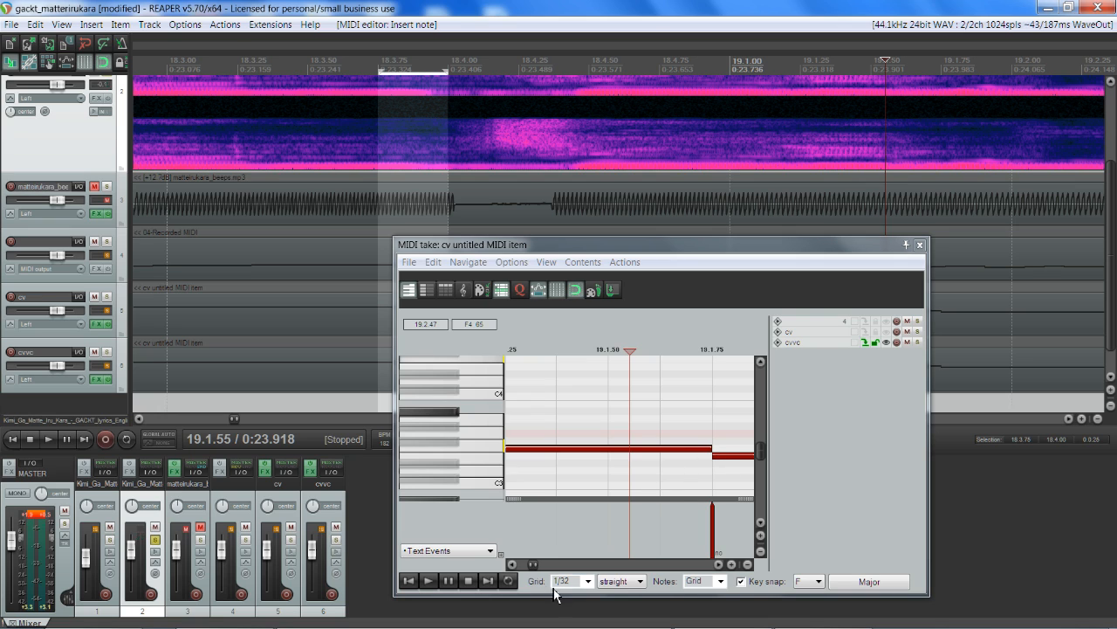
Split the F3 note at about 19.1.56 on a 1/64 grid, and add the transition text event at the split.
left_click(587, 580)
left_click(580, 490)
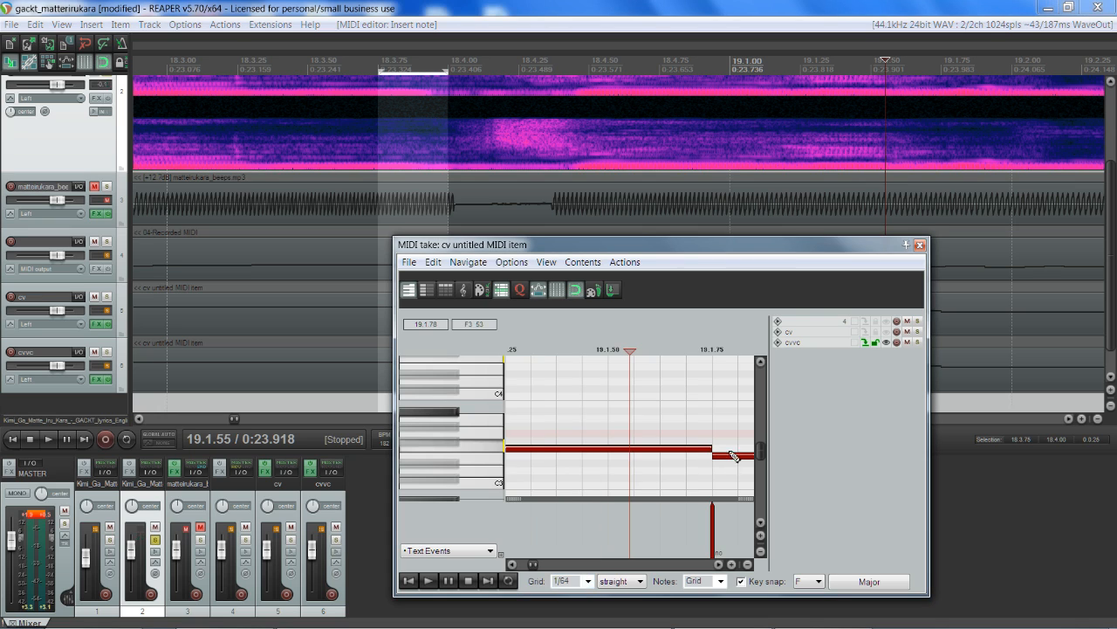
mouse_move(711, 452)
left_mouse_down()
mouse_move(628, 456)
mouse_move(712, 452)
left_mouse_up()
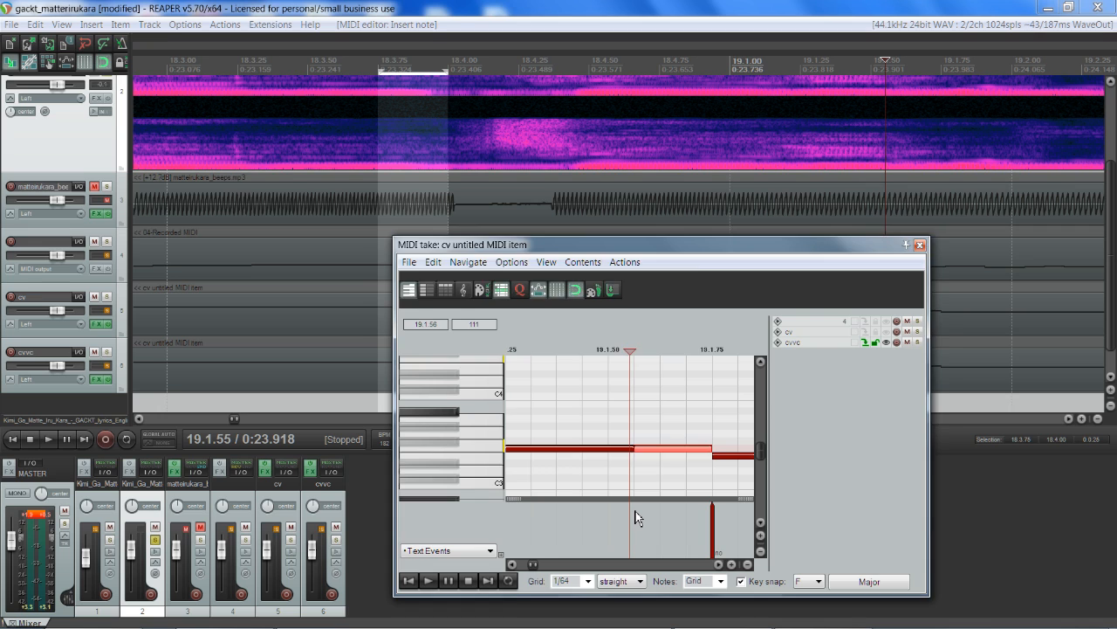
double_click(634, 517)
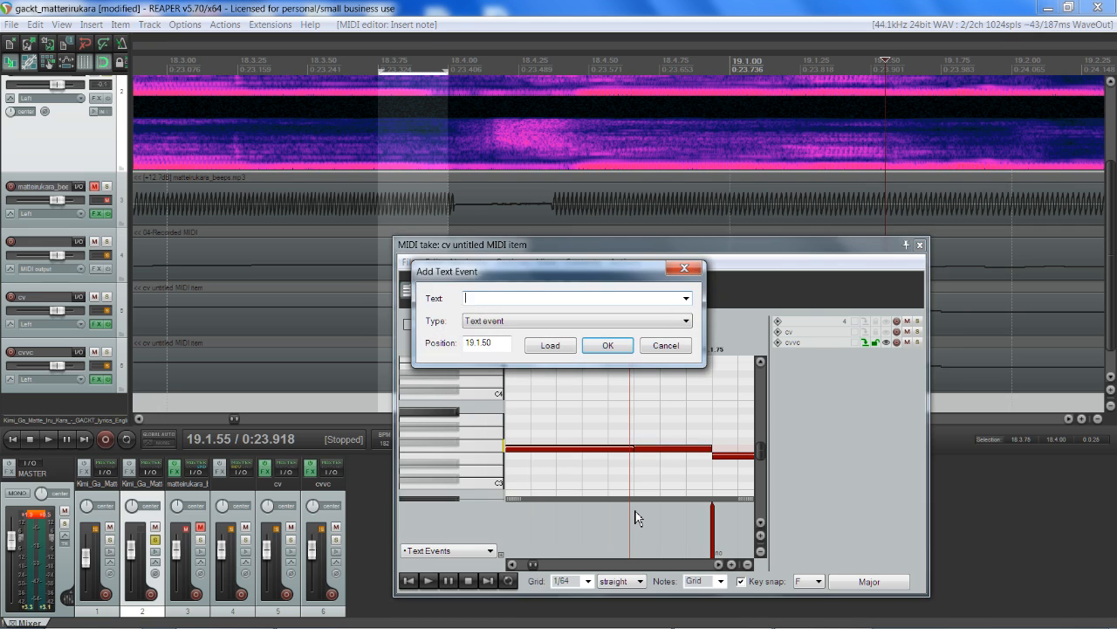
left_click(625, 346)
left_click_drag(619, 517, 635, 516)
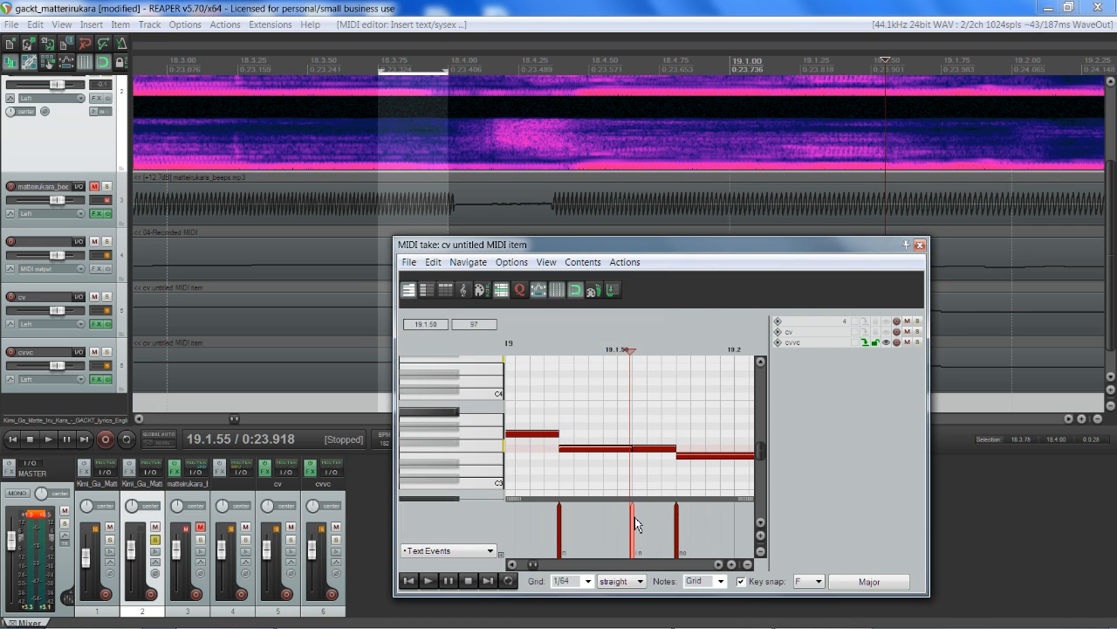
Audition the original vocal around 19.2.53 to 19.2.56 to locate the transition inside the E3 note.
left_click(719, 564)
left_click(718, 564)
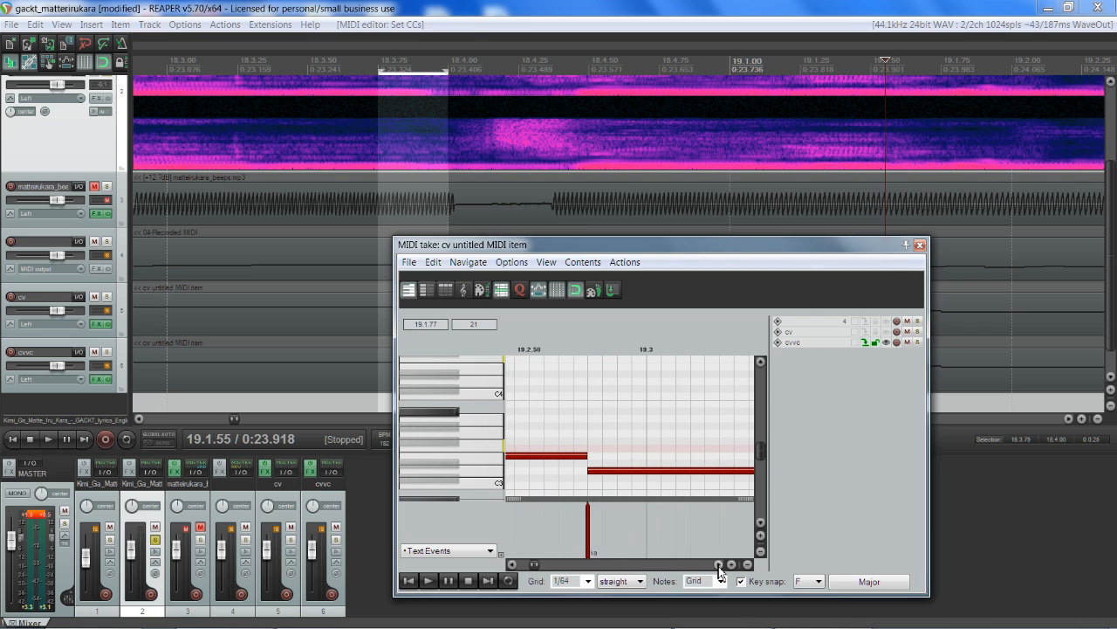
left_click(552, 376)
key("space")
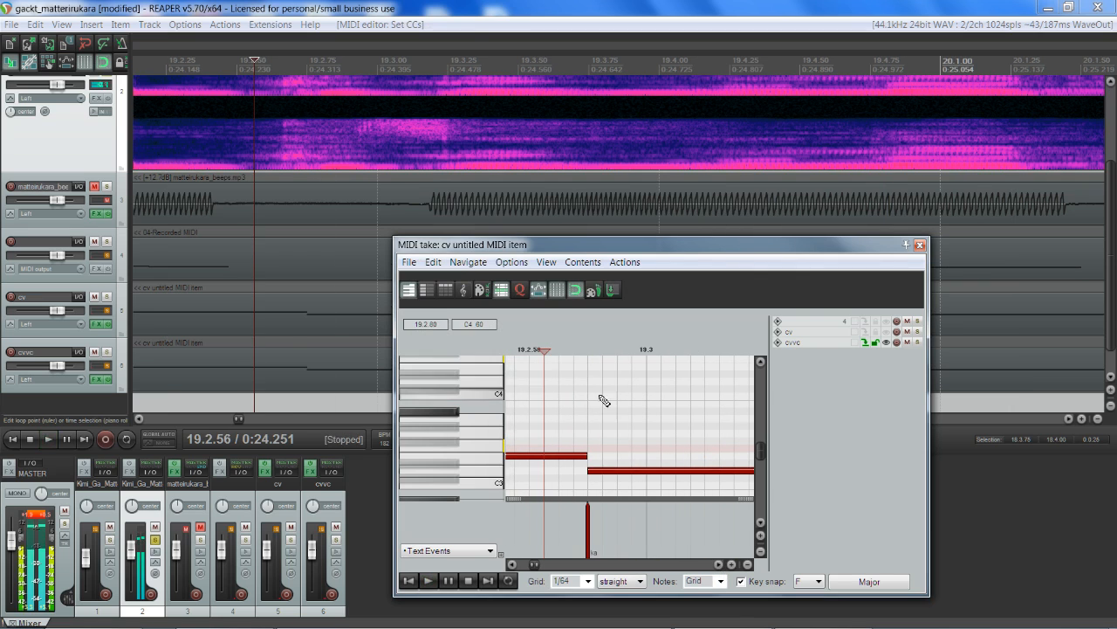
key("space")
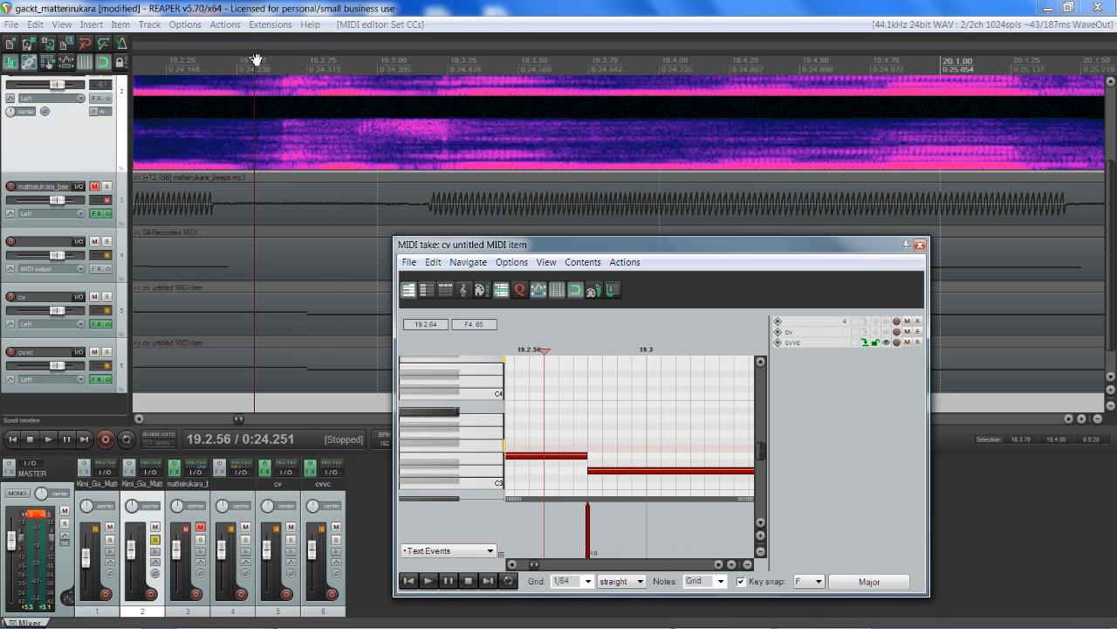
left_click_drag(255, 60, 247, 60)
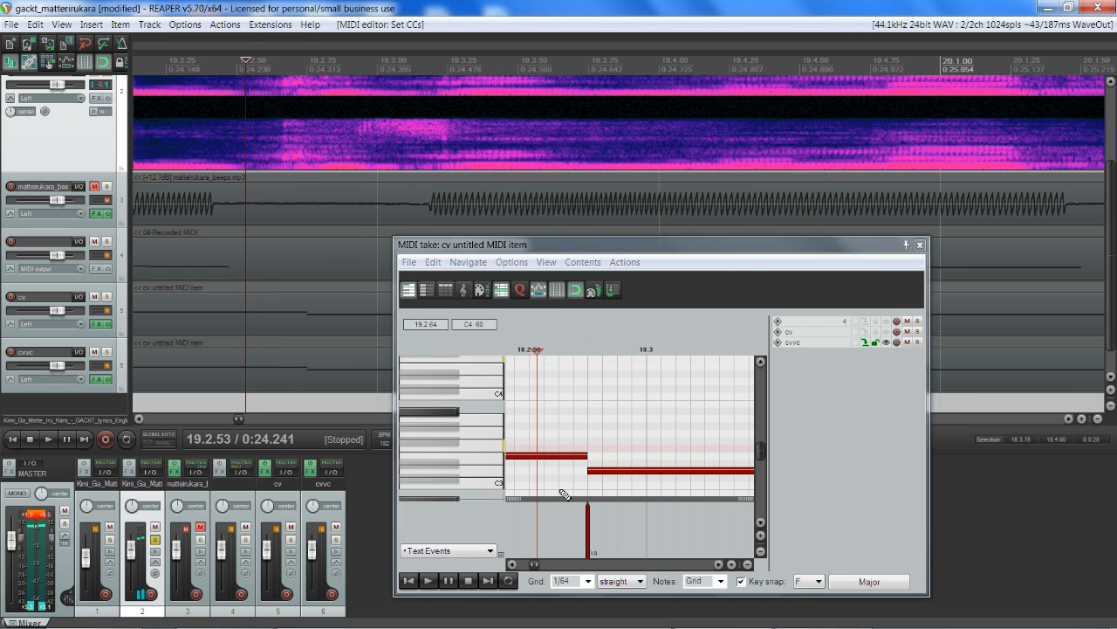
scroll(564, 495, "up", 3)
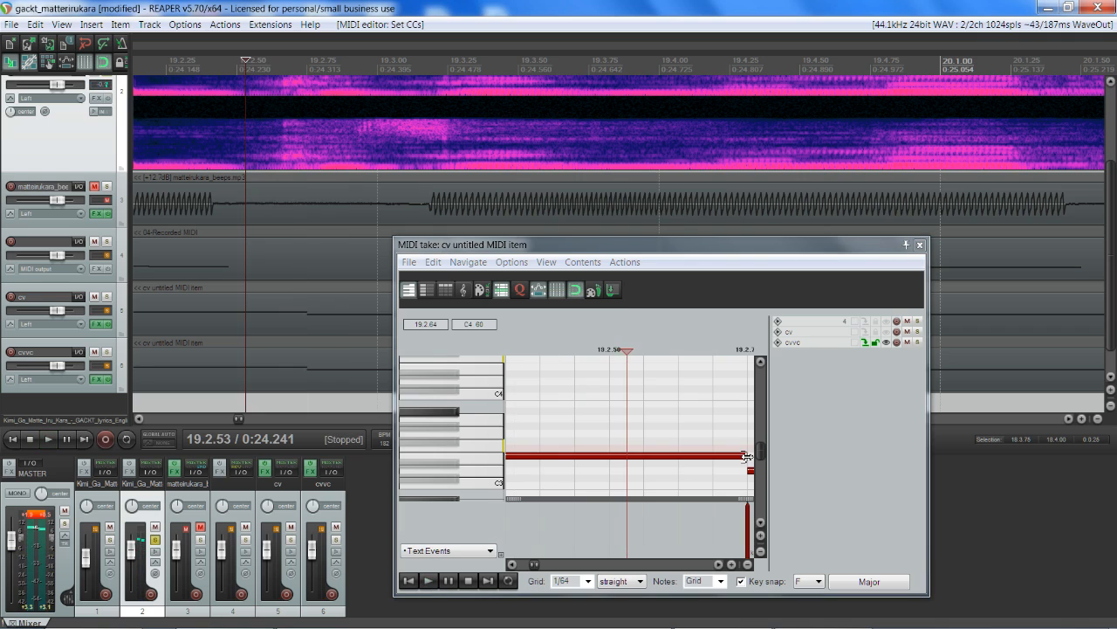
key("space")
Split the E3 note at 19.2.50, with the second part ending at 19.2.75, and add the text event "o k" at the split.
left_click_drag(747, 454, 645, 455)
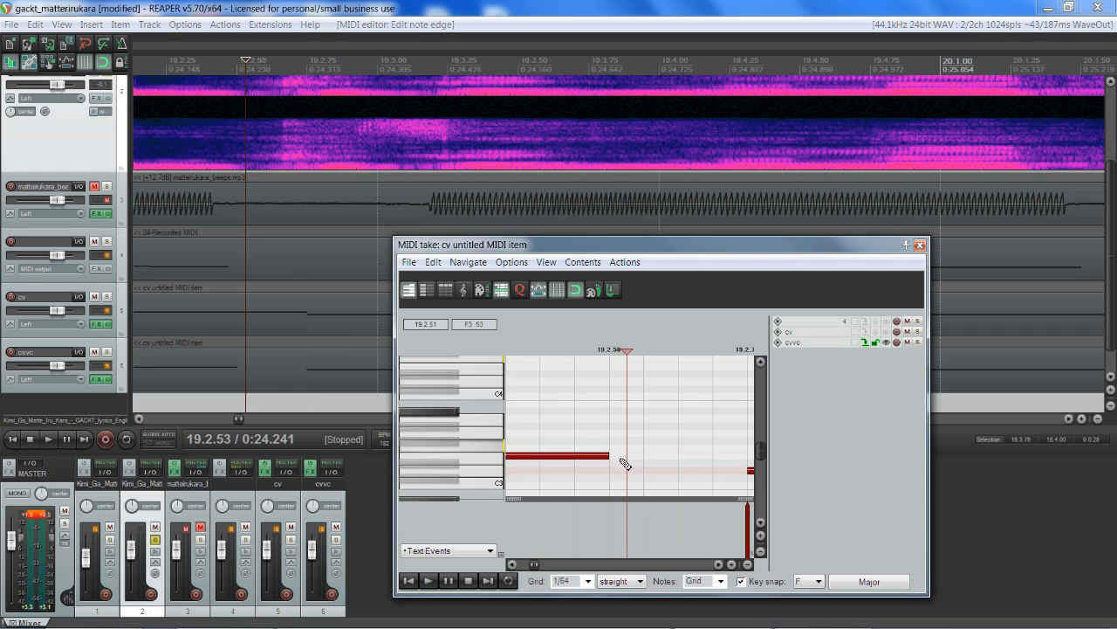
left_click(611, 350)
key("space")
scroll(650, 491, "down", 1)
key("space")
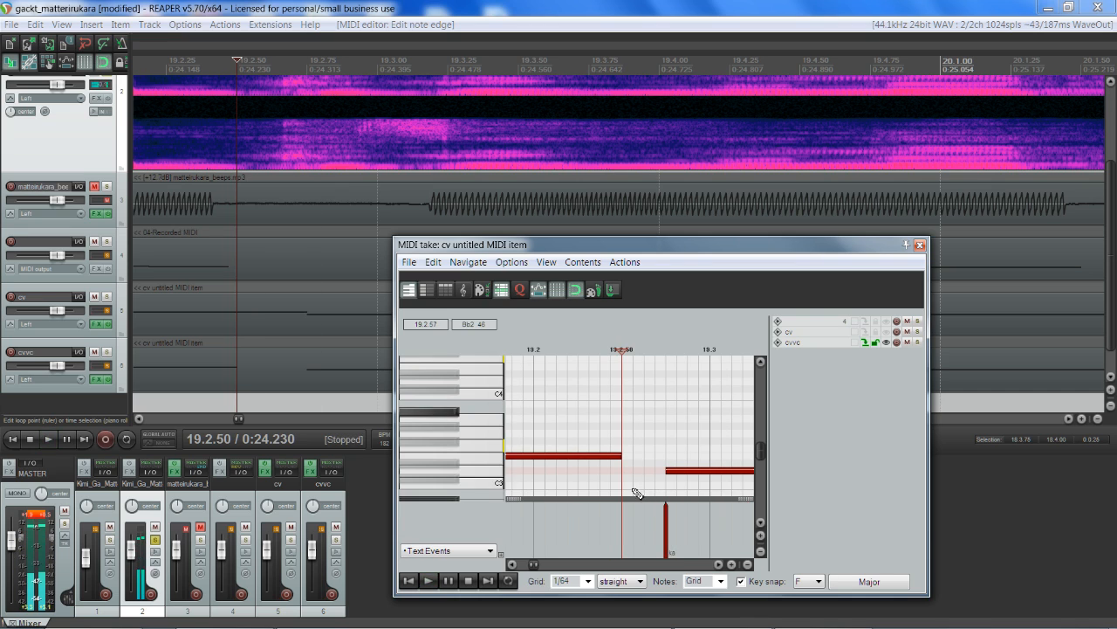
left_click_drag(623, 455, 629, 460)
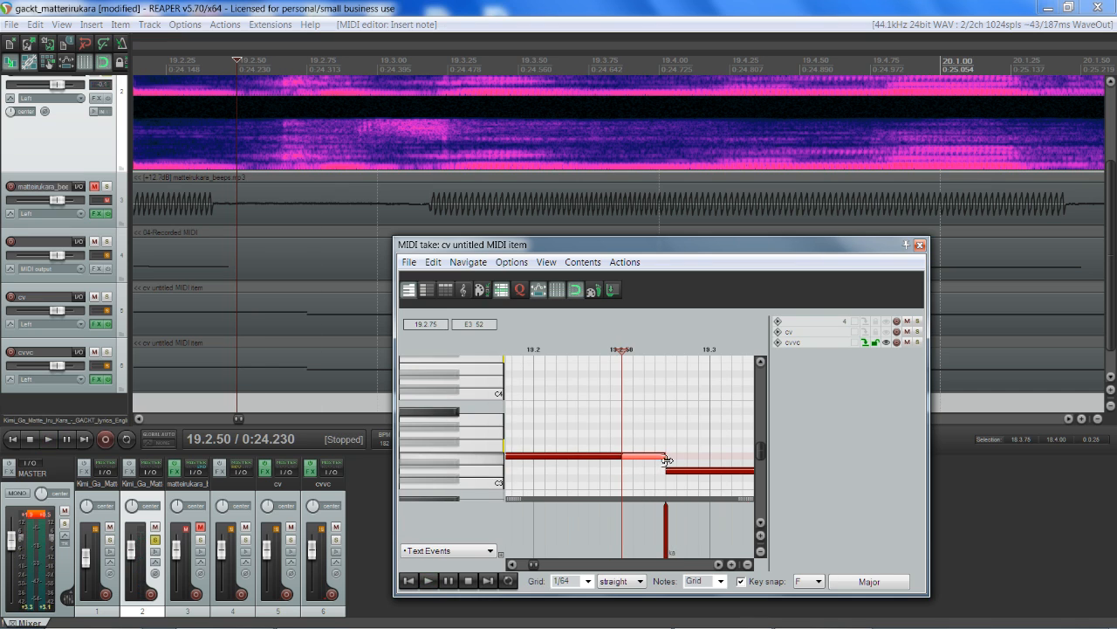
scroll(627, 500, "down", 2)
scroll(667, 508, "up", 3)
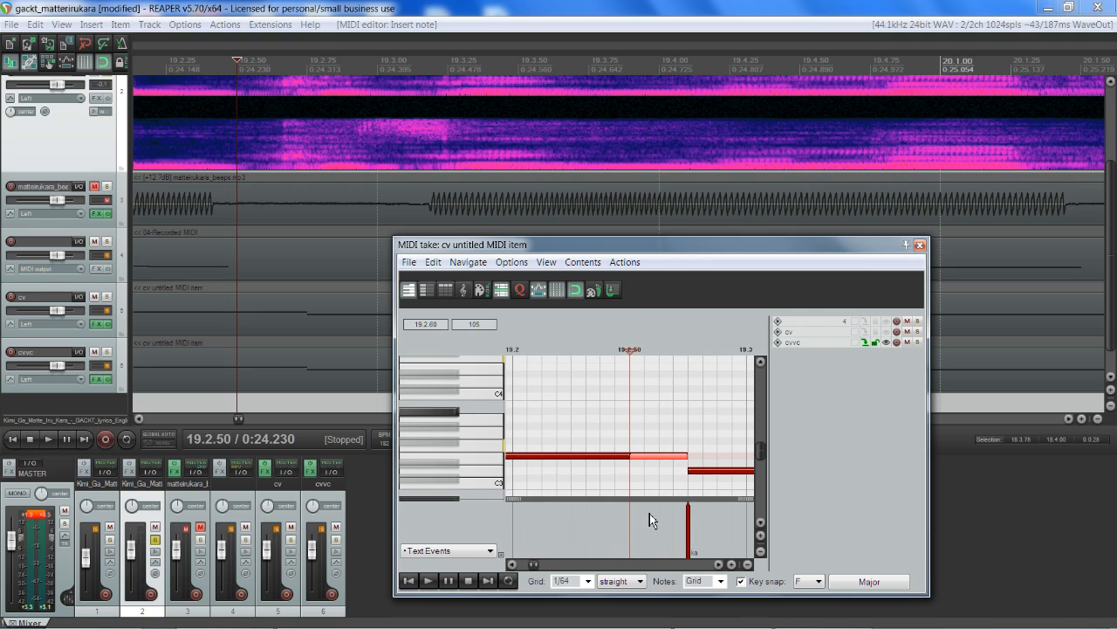
double_click(631, 517)
type("0")
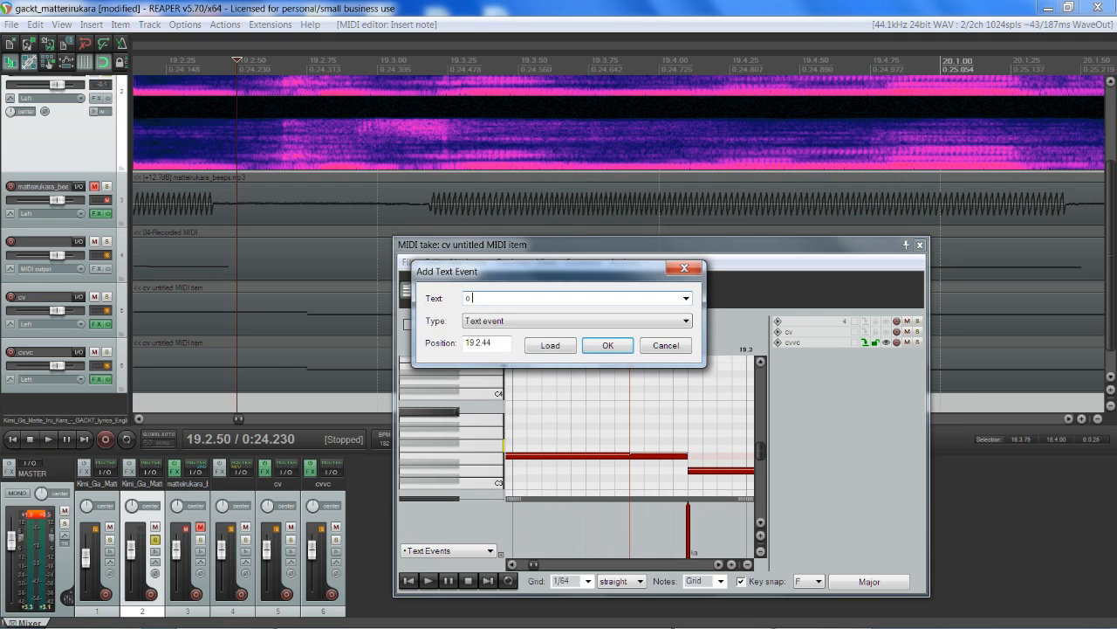
left_click(624, 346)
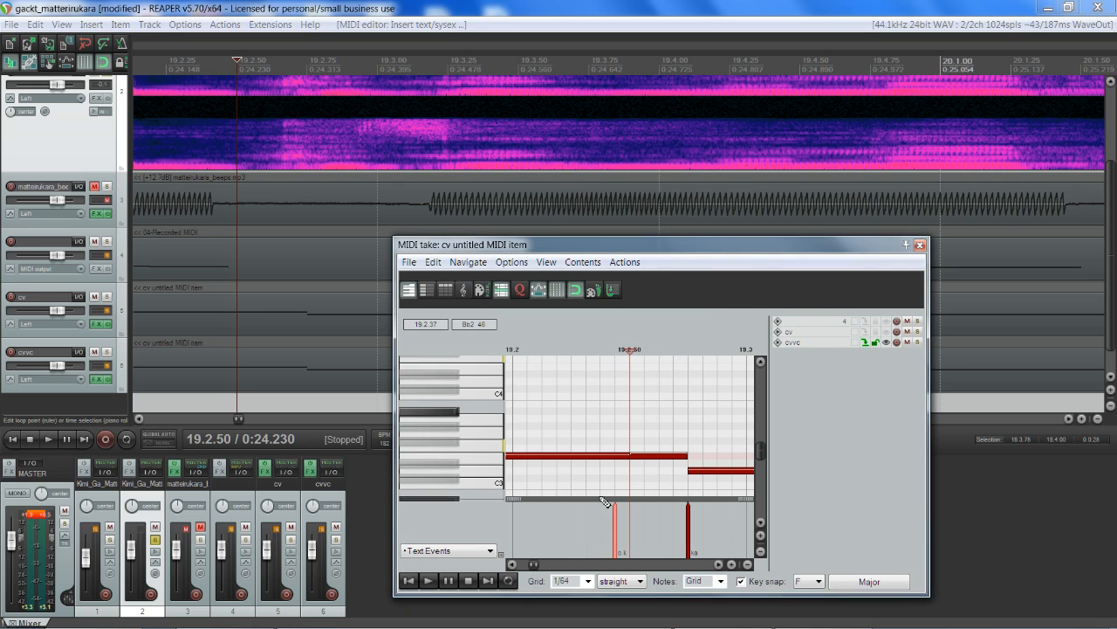
Audition the original vocal from successively earlier points between 19.3.31 and 19.2.88 to locate the transition inside the D3 note.
left_click(719, 564)
left_click(720, 564)
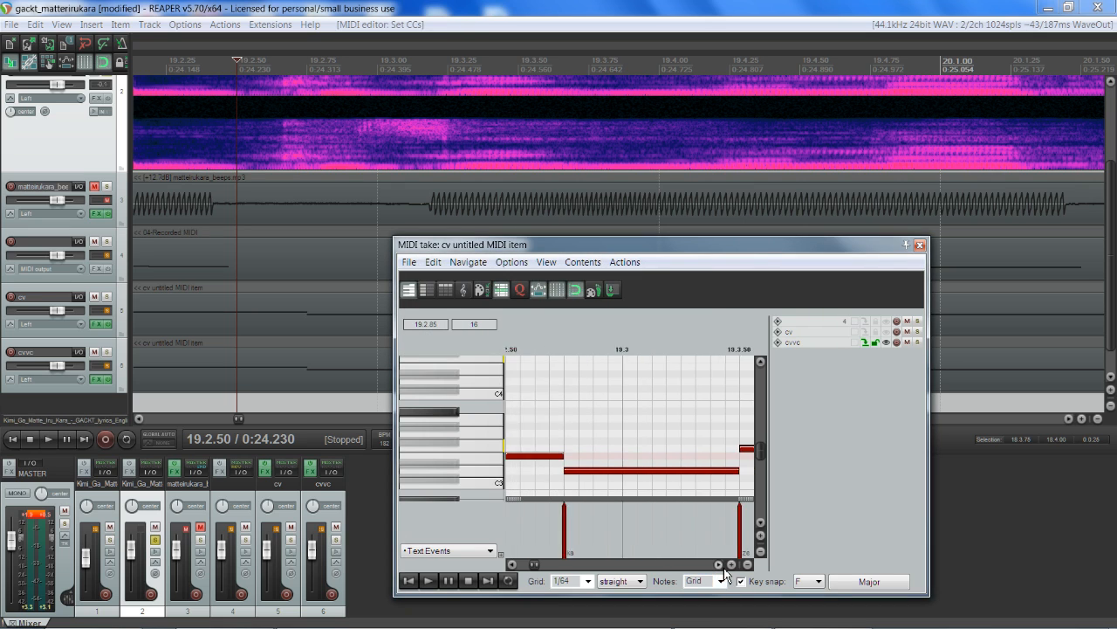
left_click(720, 564)
left_click(644, 350)
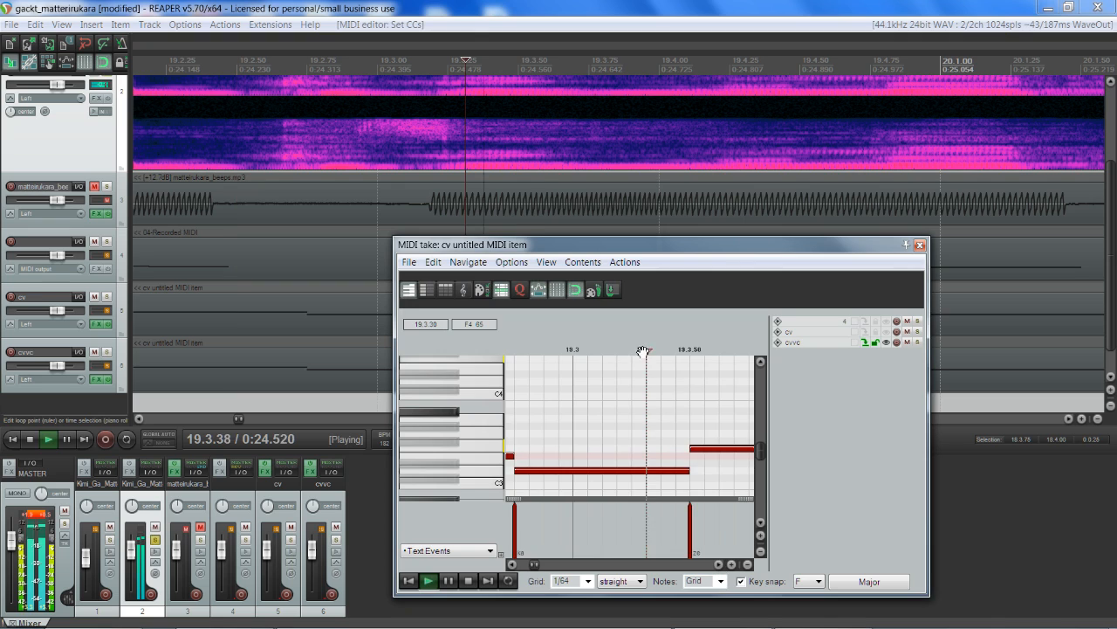
scroll(615, 392, "left", 3)
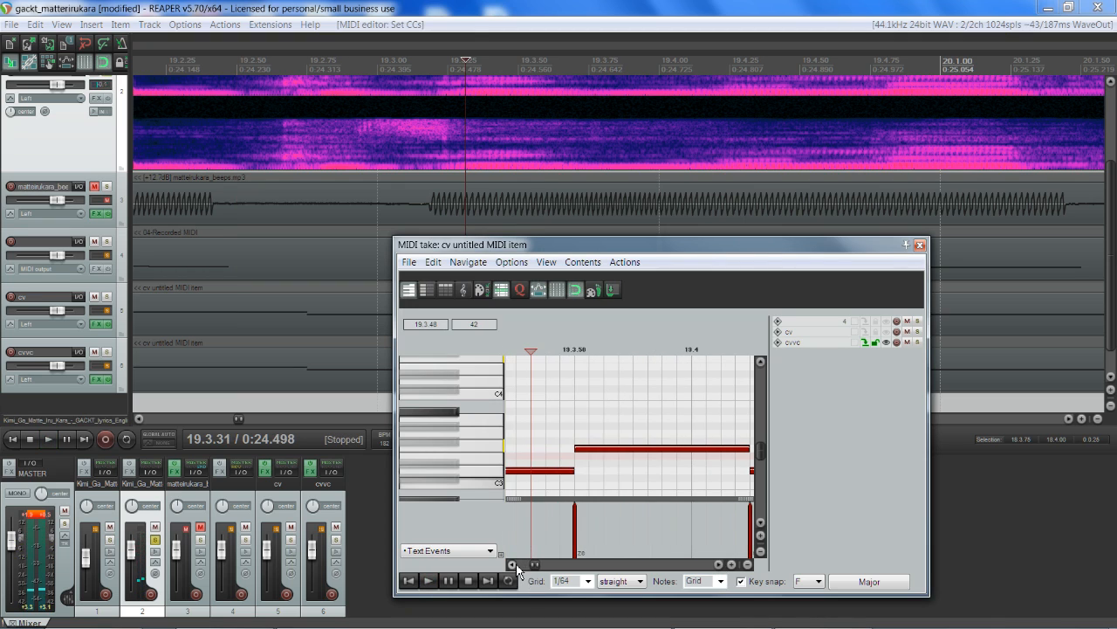
left_click(568, 354)
key("space")
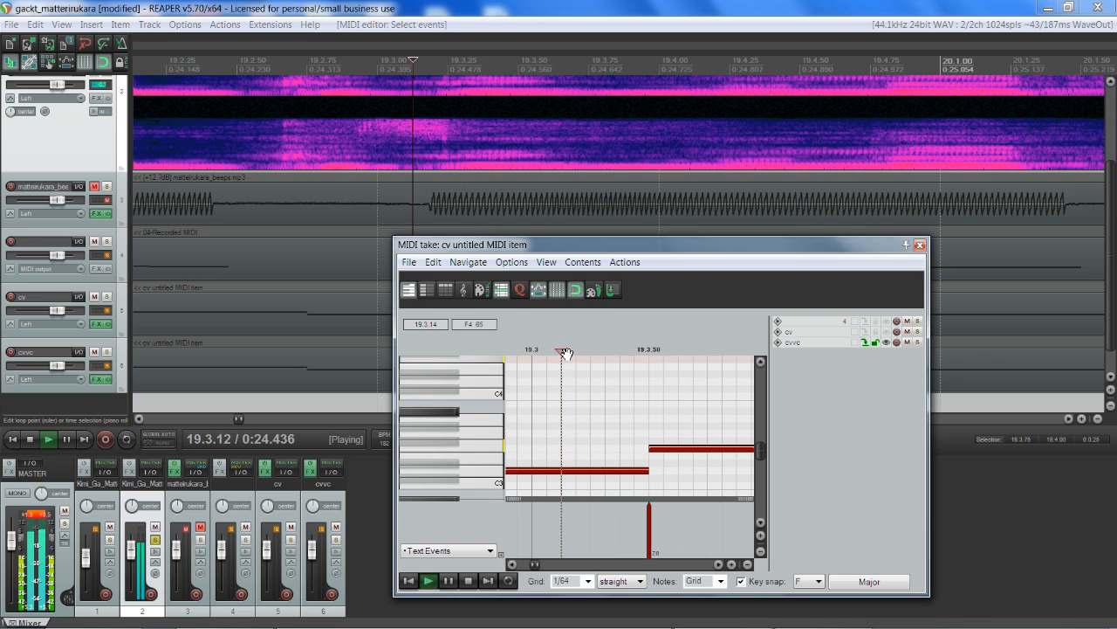
left_click(533, 350)
left_click(516, 351)
key("space")
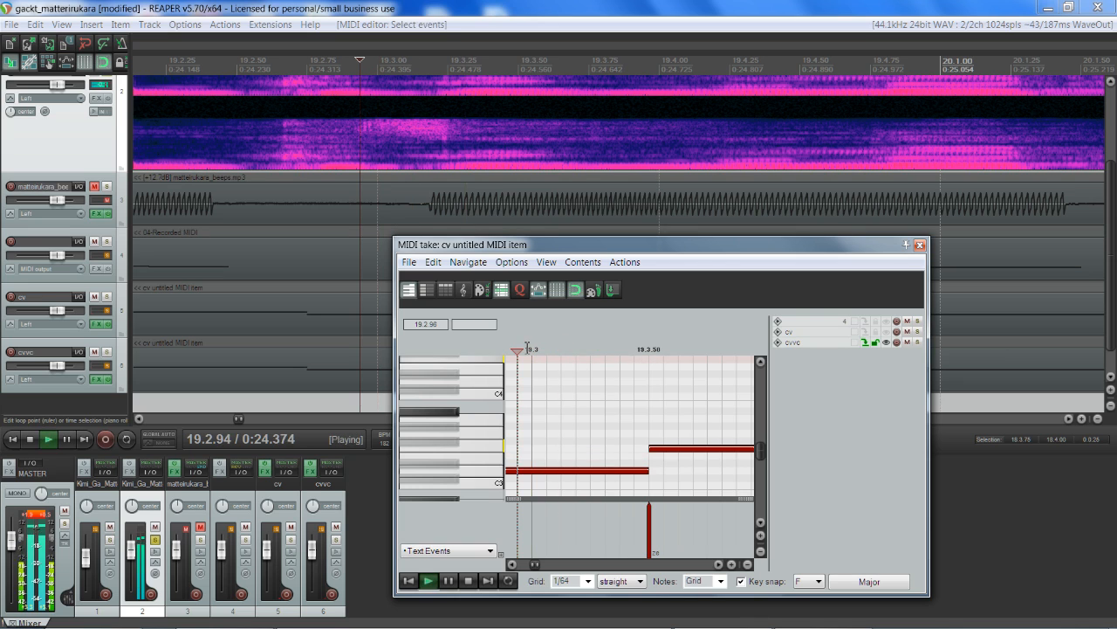
left_click(512, 564)
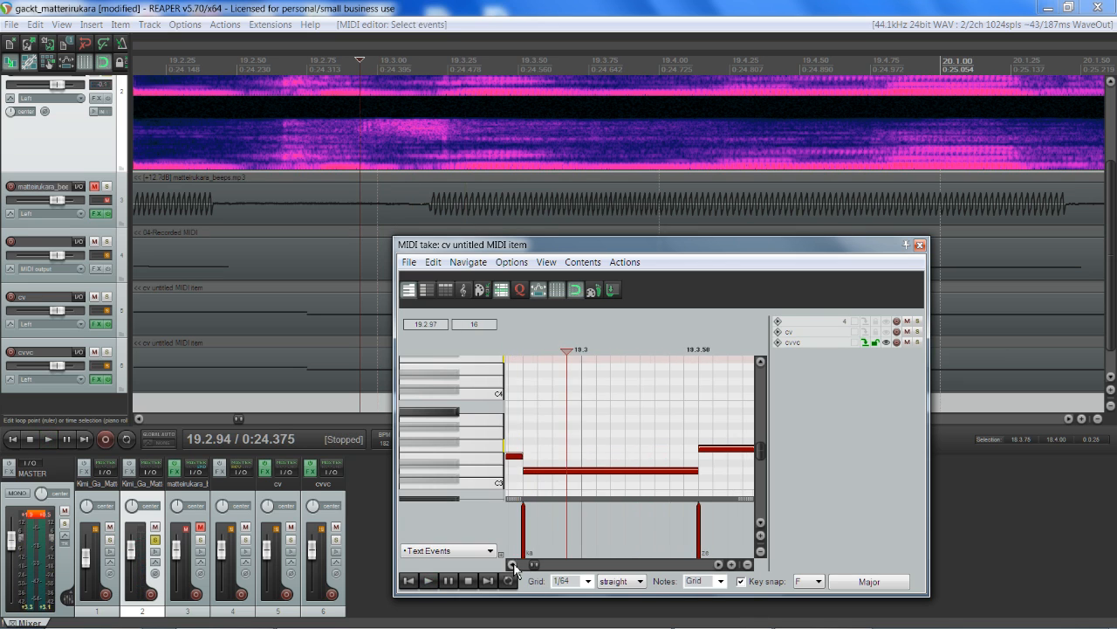
left_click(577, 350)
key("space")
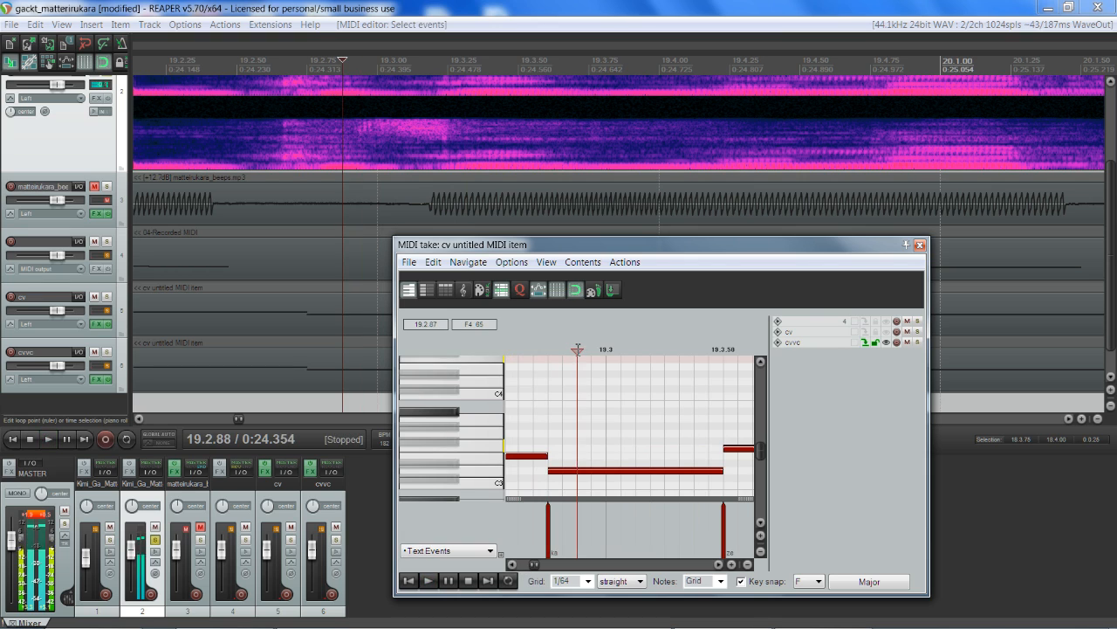
key("space")
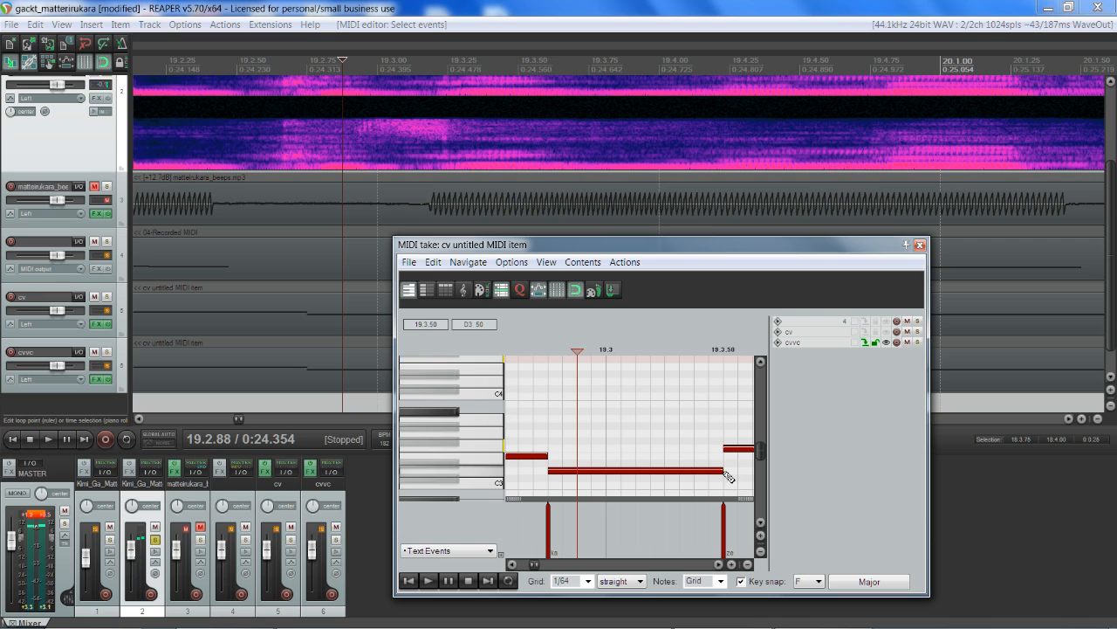
Split the D3 note at 19.2.88, with the second part ending at 19.3.50, and add the text event "a z" at 19.2.88.
mouse_move(721, 474)
left_mouse_down()
mouse_move(619, 479)
mouse_move(716, 479)
left_mouse_up()
key("space")
key("space")
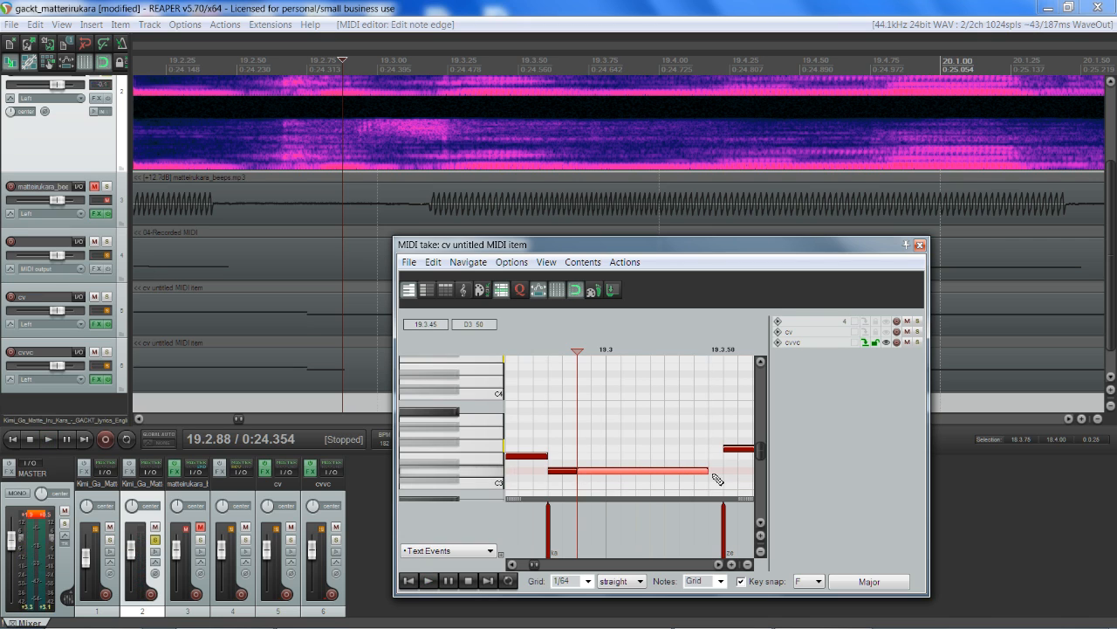
double_click(581, 526)
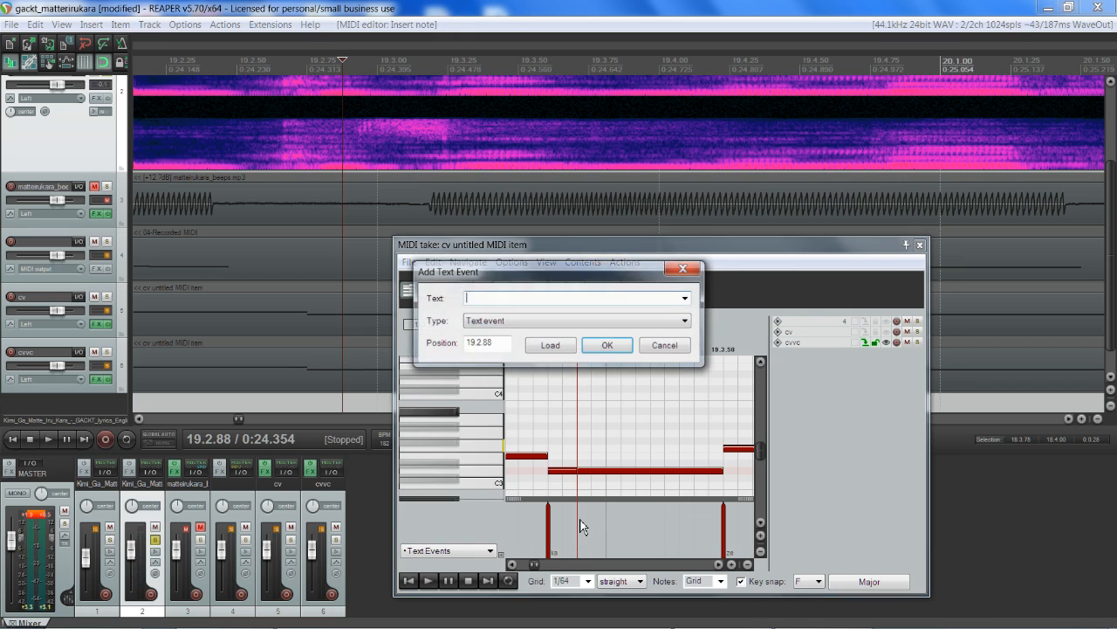
left_click(608, 347)
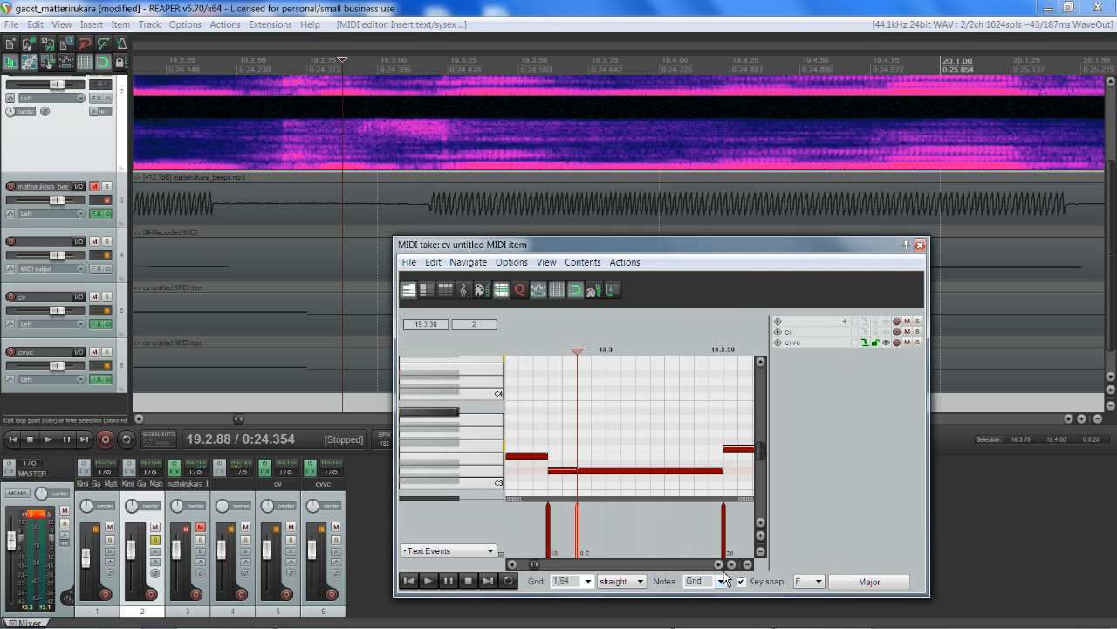
Audition the original vocal from points between 19.3.63 and 19.4.00 to locate the transition inside the F3 note.
scroll(723, 574, "right", 5)
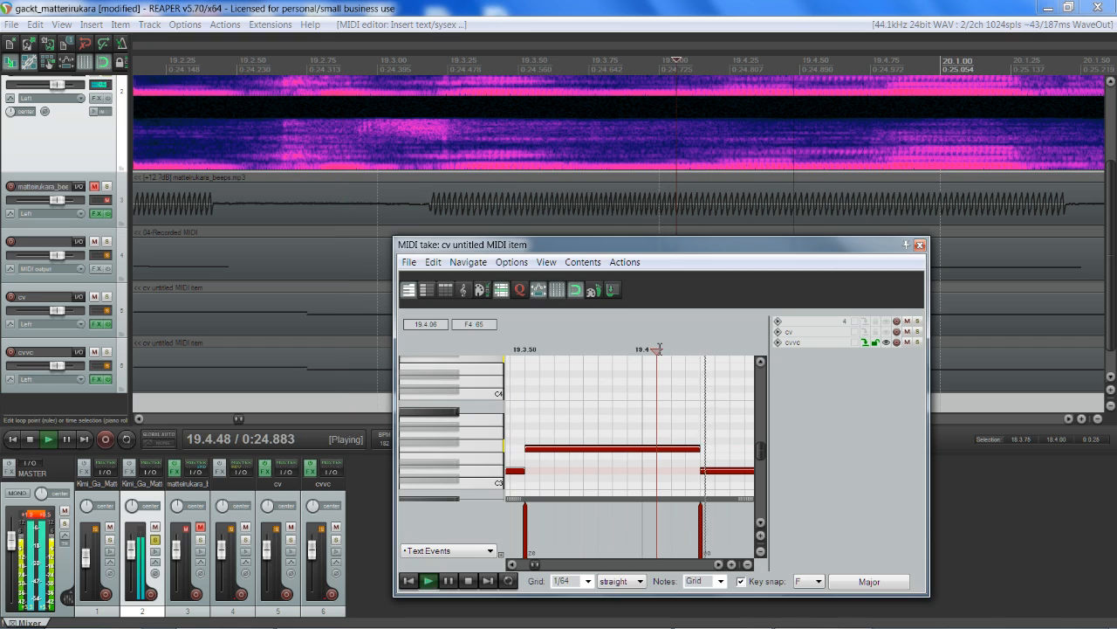
left_click(646, 350)
key("space")
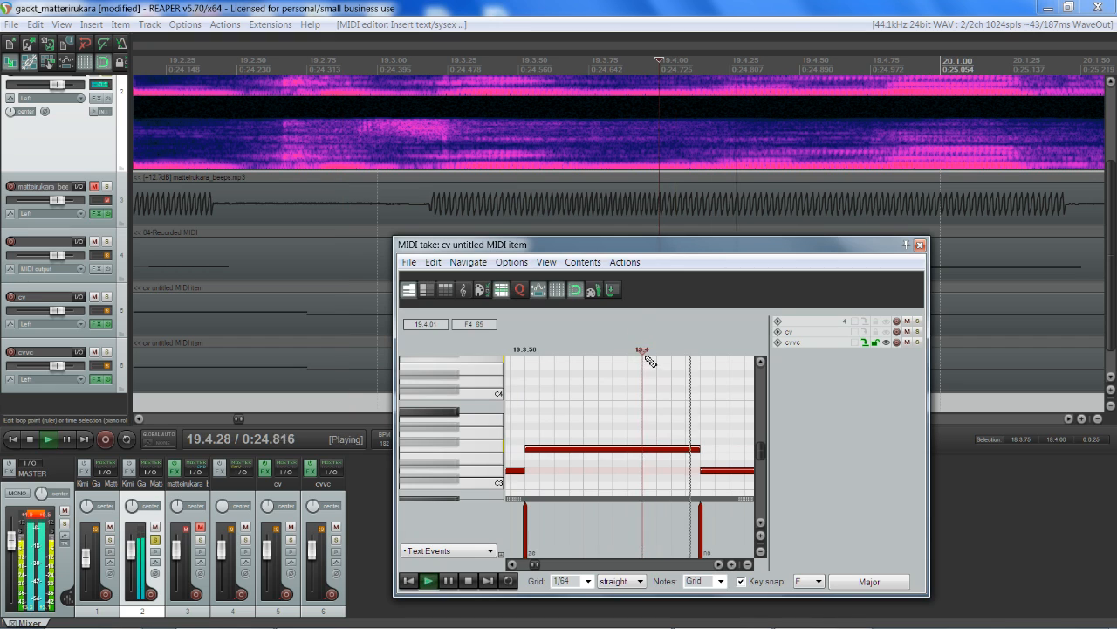
key("space")
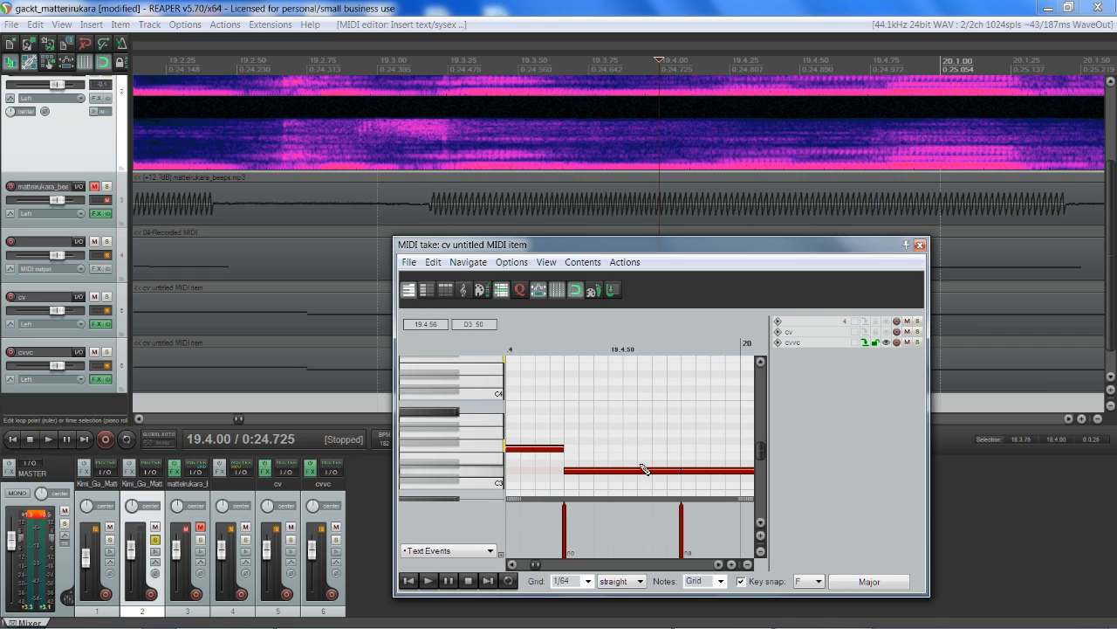
scroll(640, 444, "down", 4)
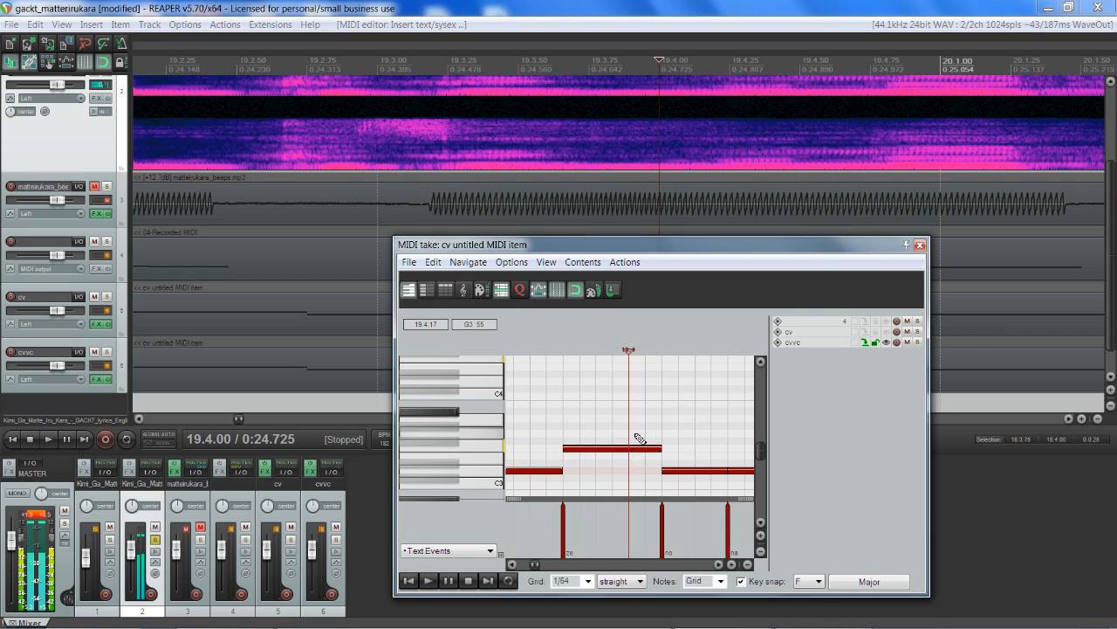
left_click(580, 350)
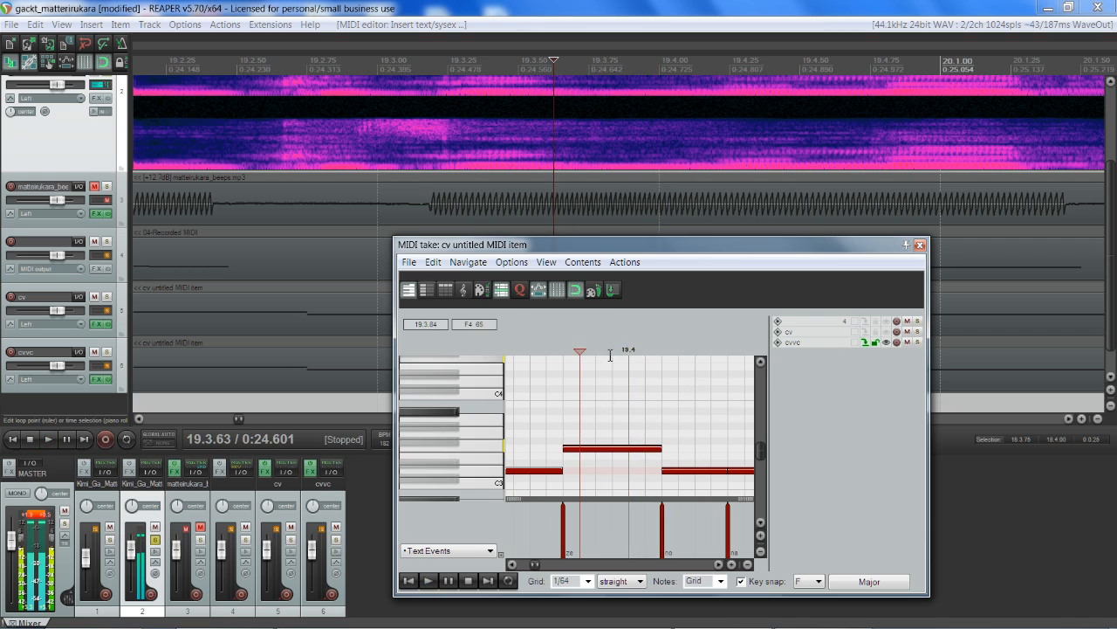
left_click(607, 351)
left_click(613, 352)
key("space")
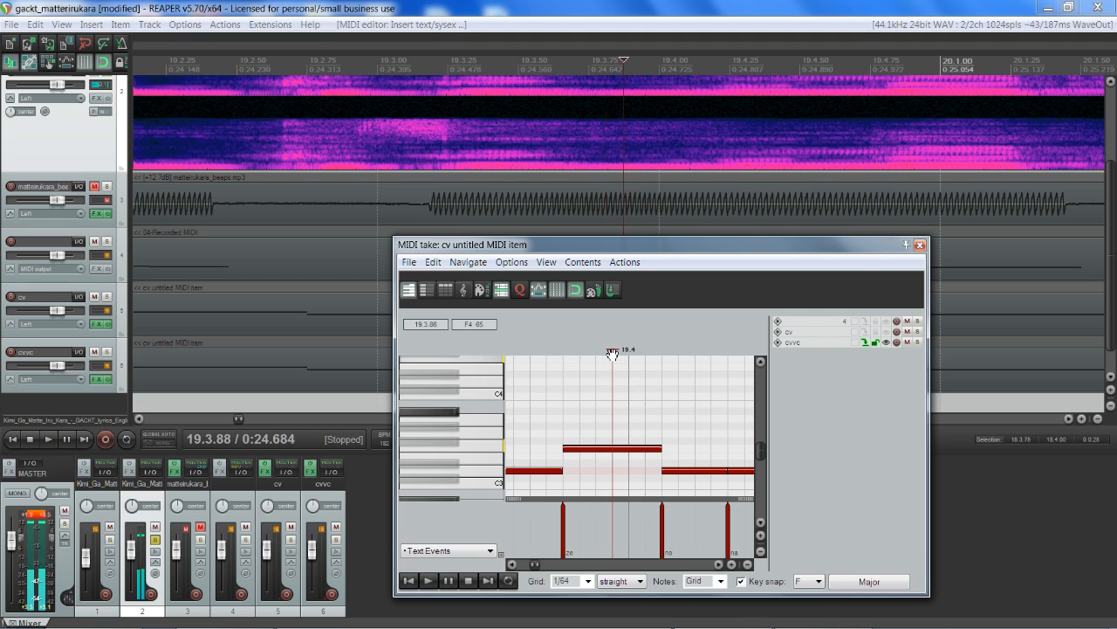
left_click(620, 352)
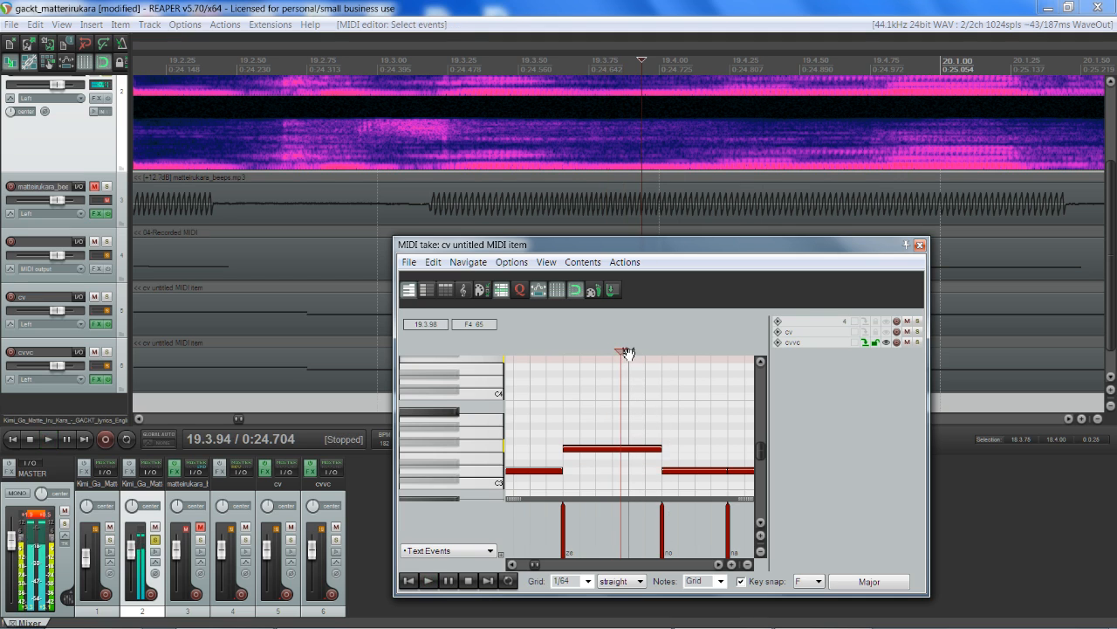
key("space")
key("space")
key("ctrl+z")
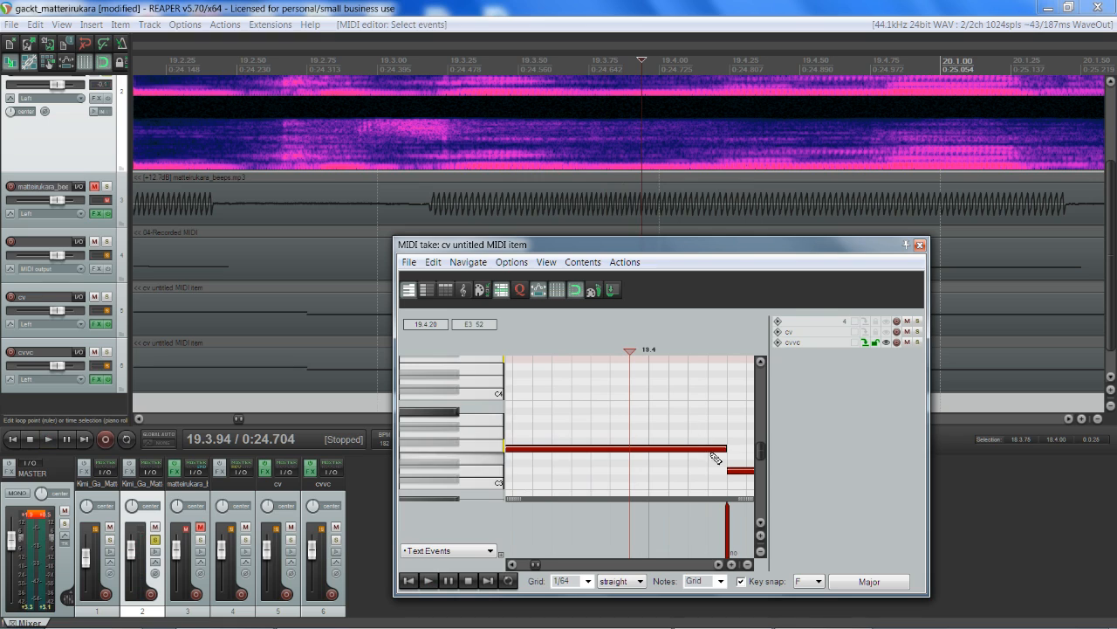
Split the F3 note at 19.3.94, with the second part ending at 19.4.25, and add the text event "e n" at 19.3.94.
mouse_move(724, 456)
left_mouse_down()
mouse_move(634, 455)
mouse_move(721, 455)
left_mouse_up()
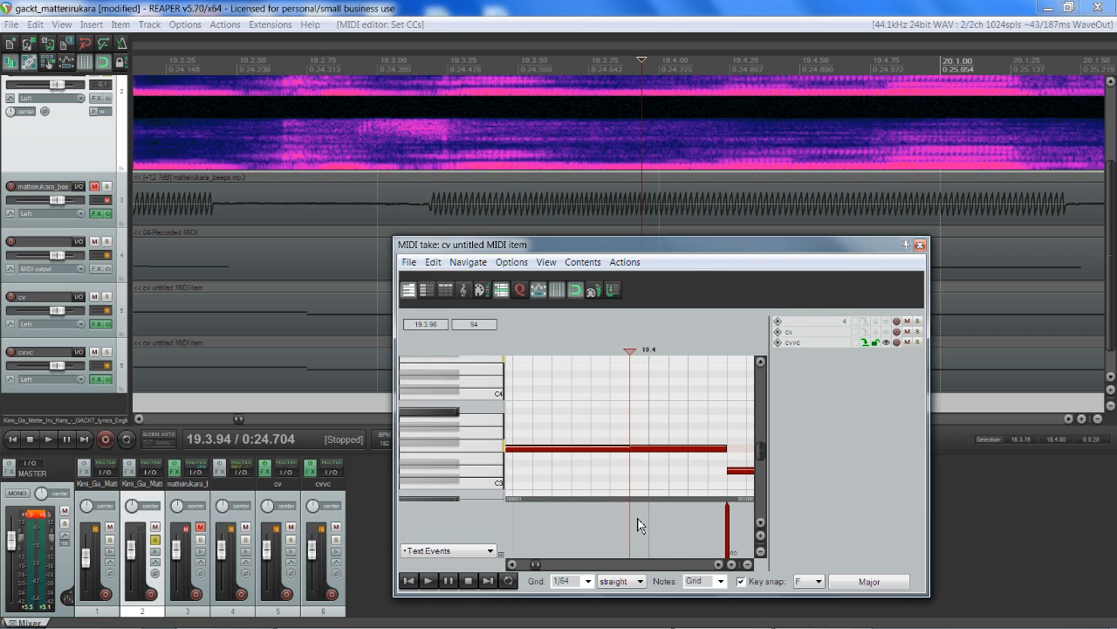
double_click(635, 518)
type("e n")
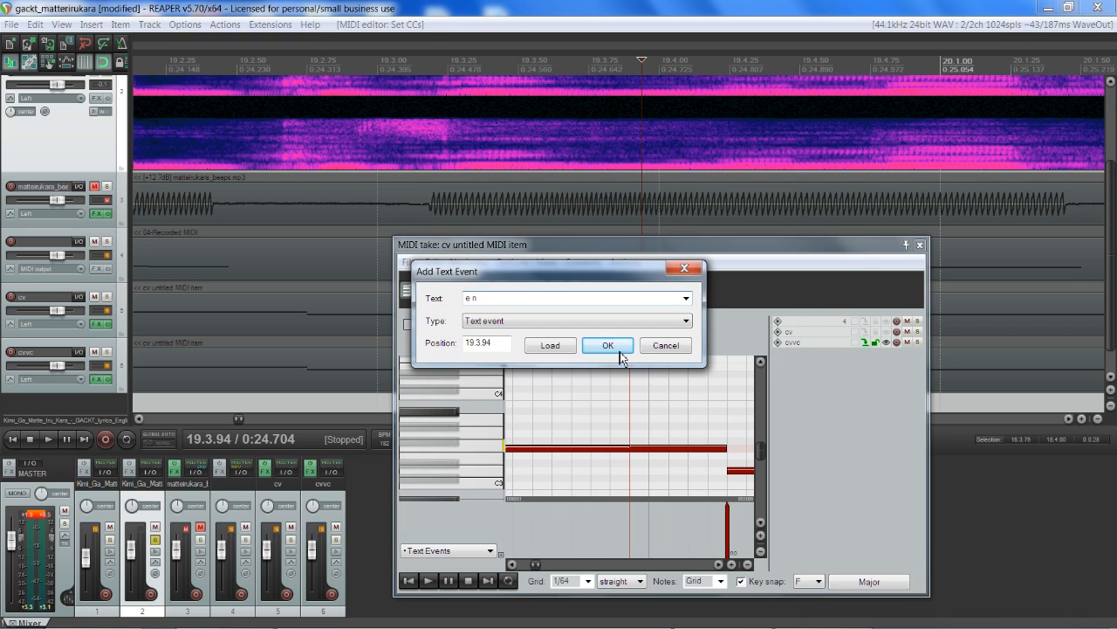
left_click(609, 346)
Audition the original vocal from points between 19.4.31 and 19.4.50 to locate the transition inside the following D3 note.
scroll(699, 436, "down", 2)
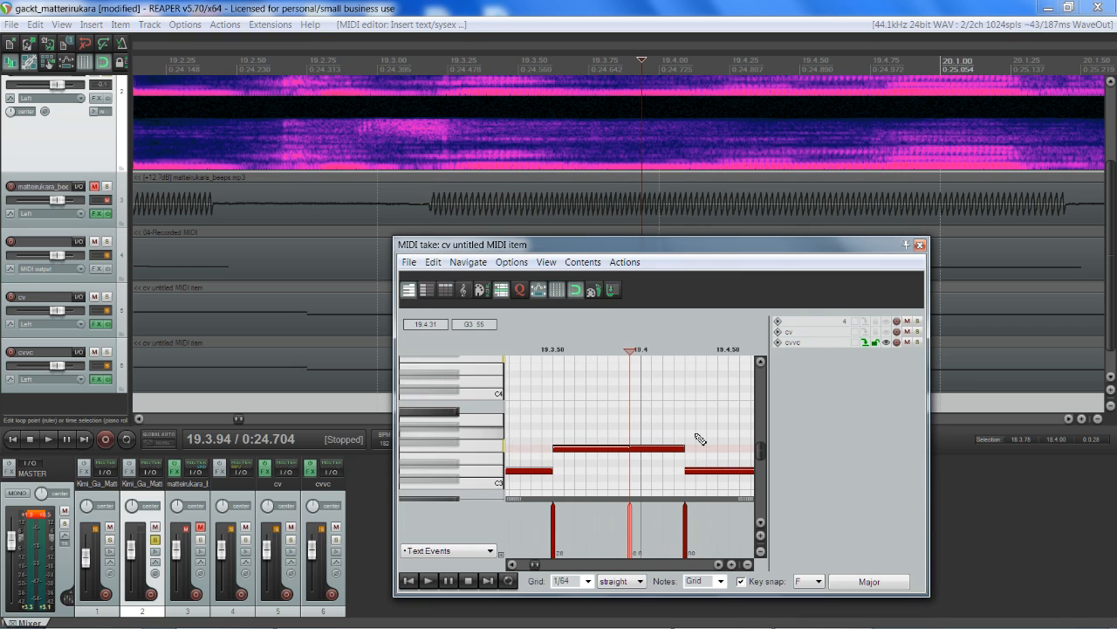
left_click(719, 565)
left_click(719, 565)
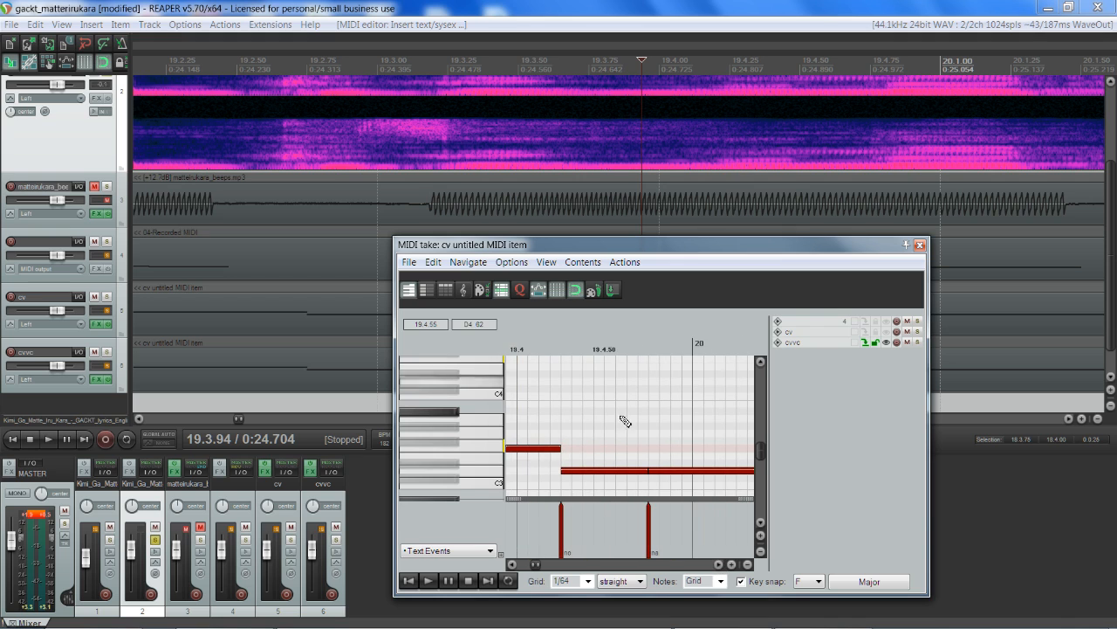
key("space")
key("space")
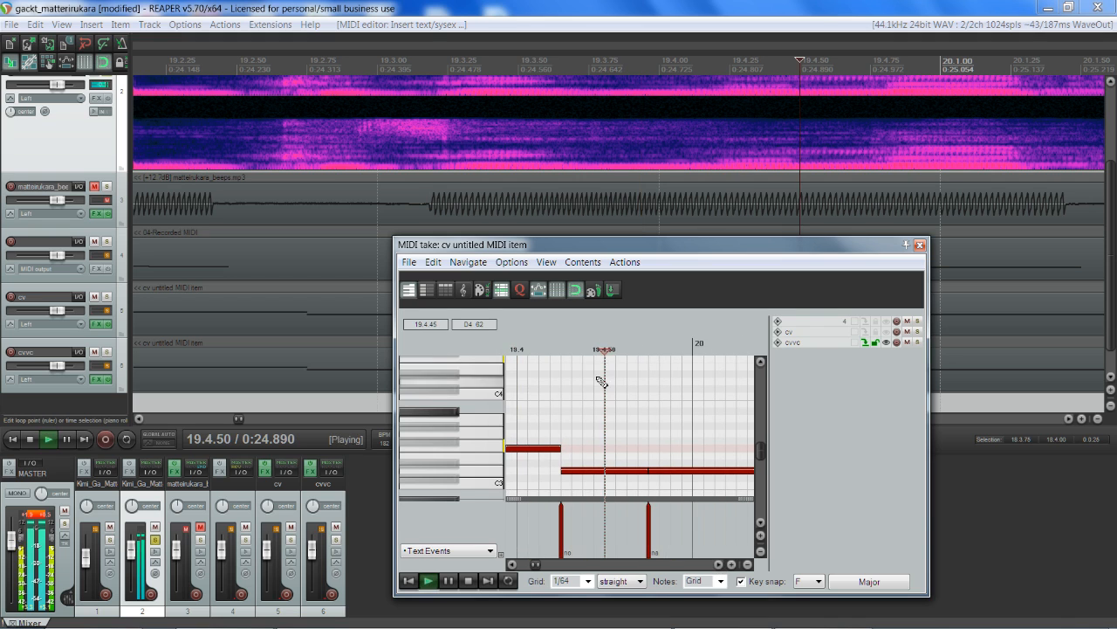
key("space")
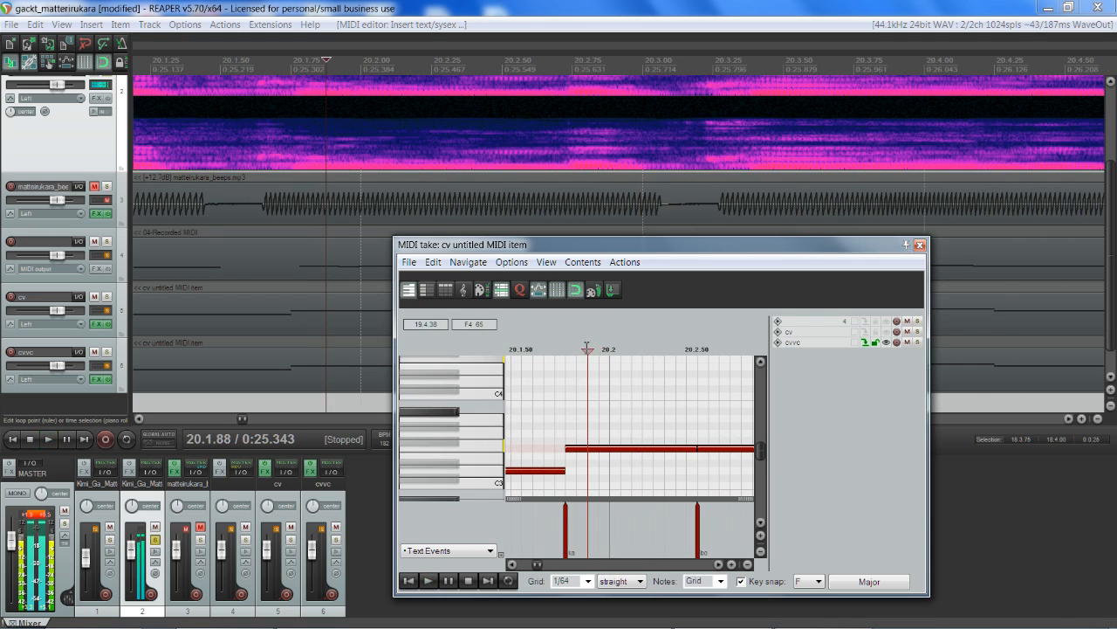
left_click_drag(583, 346, 618, 424)
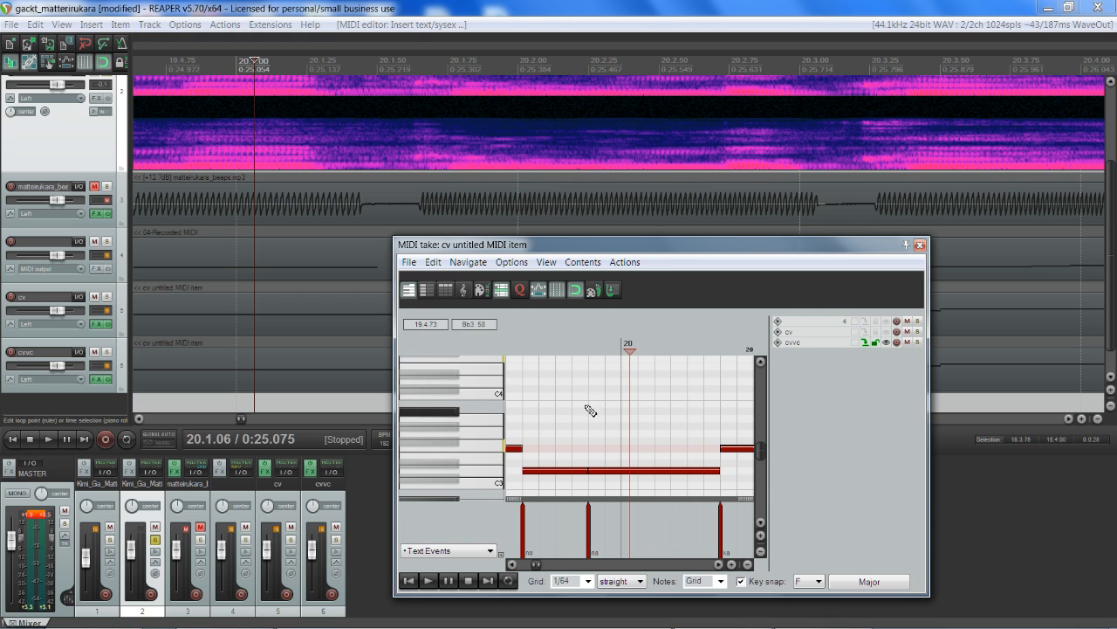
left_click(538, 349)
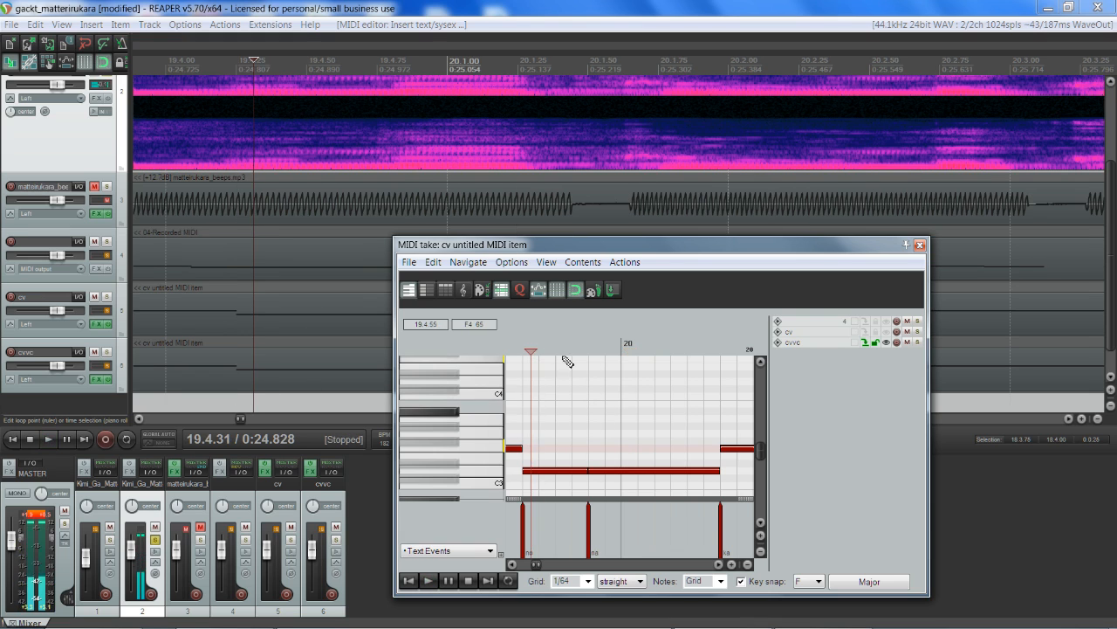
left_click_drag(548, 347, 553, 351)
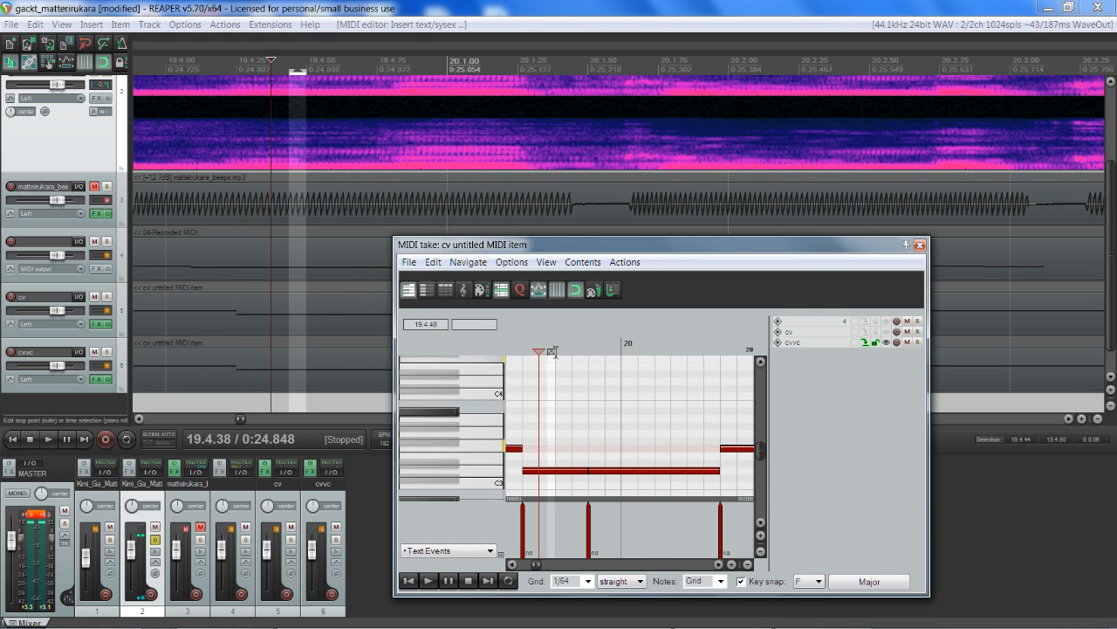
left_click(553, 351)
Split the D3 note at 19.4.50, with the second part ending at 19.4.75, and add the text event "o n" at the split.
scroll(562, 423, "up", 2)
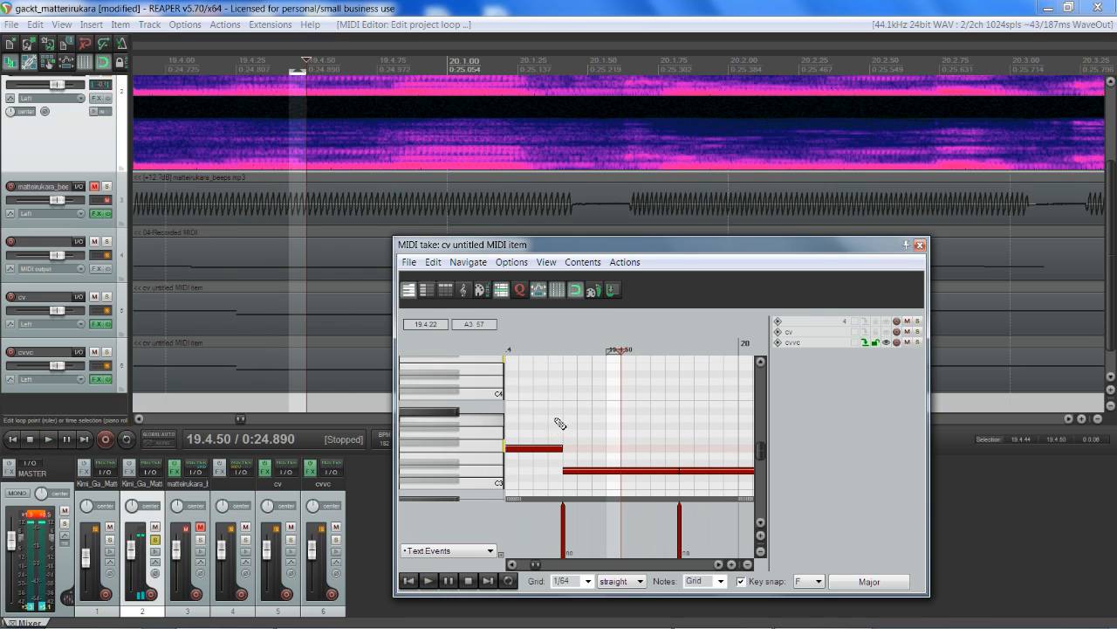
mouse_move(678, 471)
left_mouse_down()
mouse_move(622, 473)
mouse_move(661, 475)
left_mouse_up()
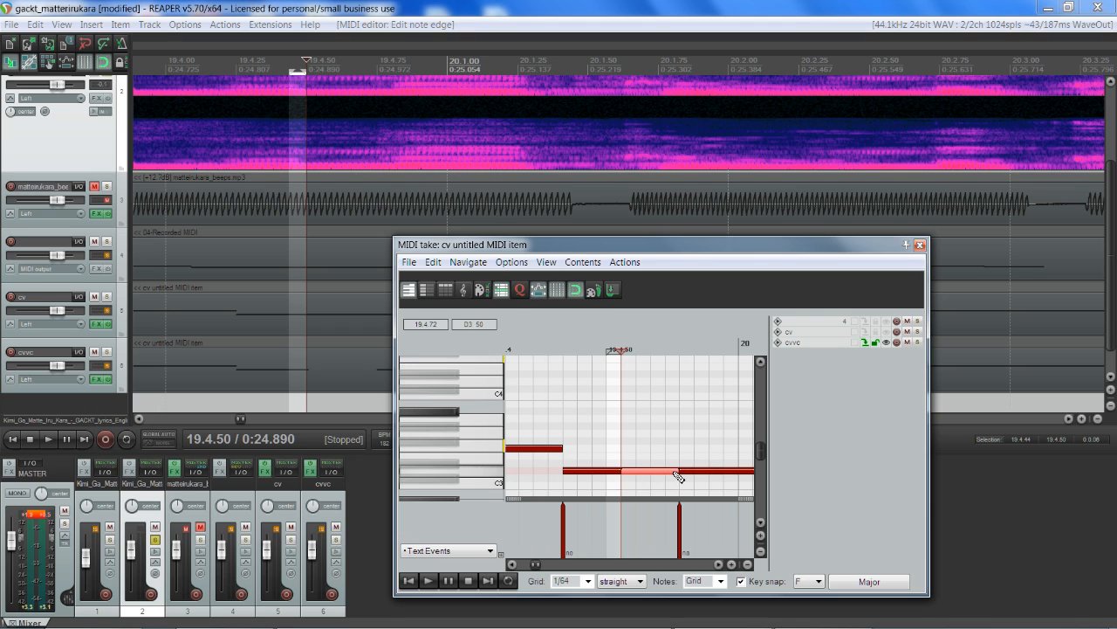
double_click(625, 529)
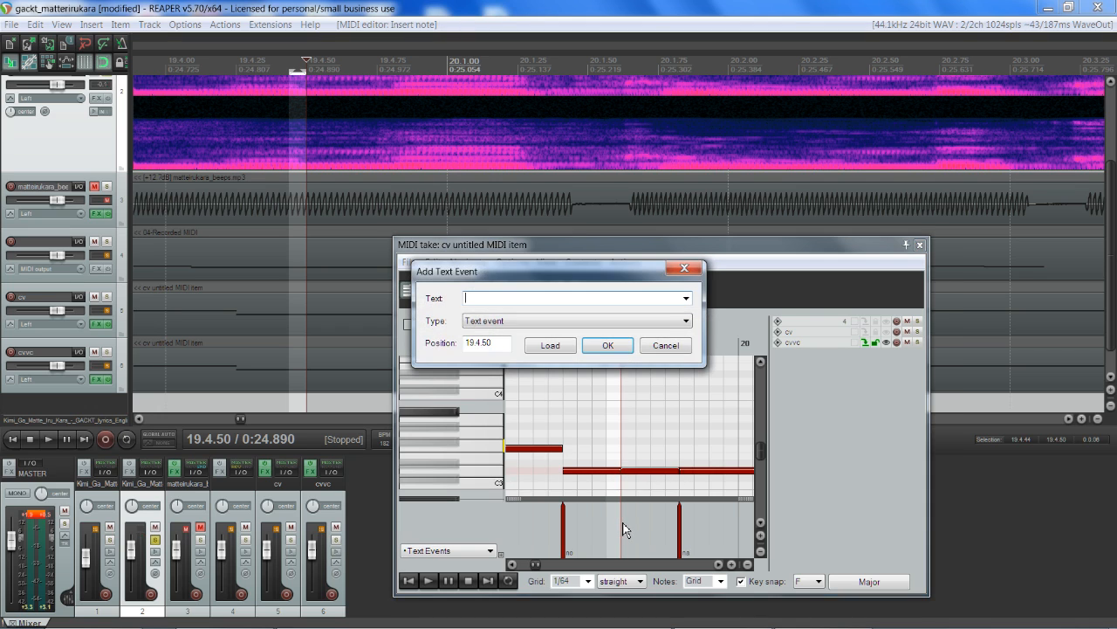
left_click(620, 352)
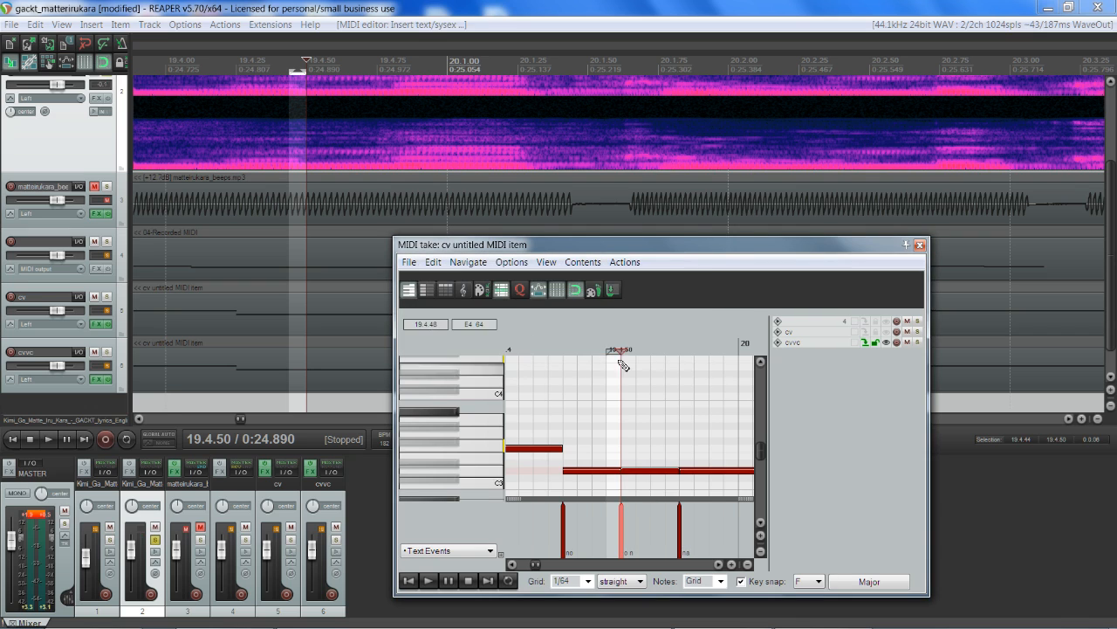
Audition the original vocal between 20.1.00 and 20.1.29 to locate the transition inside the second D3 note, clearing the time selection.
scroll(615, 425, "down", 2)
scroll(596, 404, "down", 3)
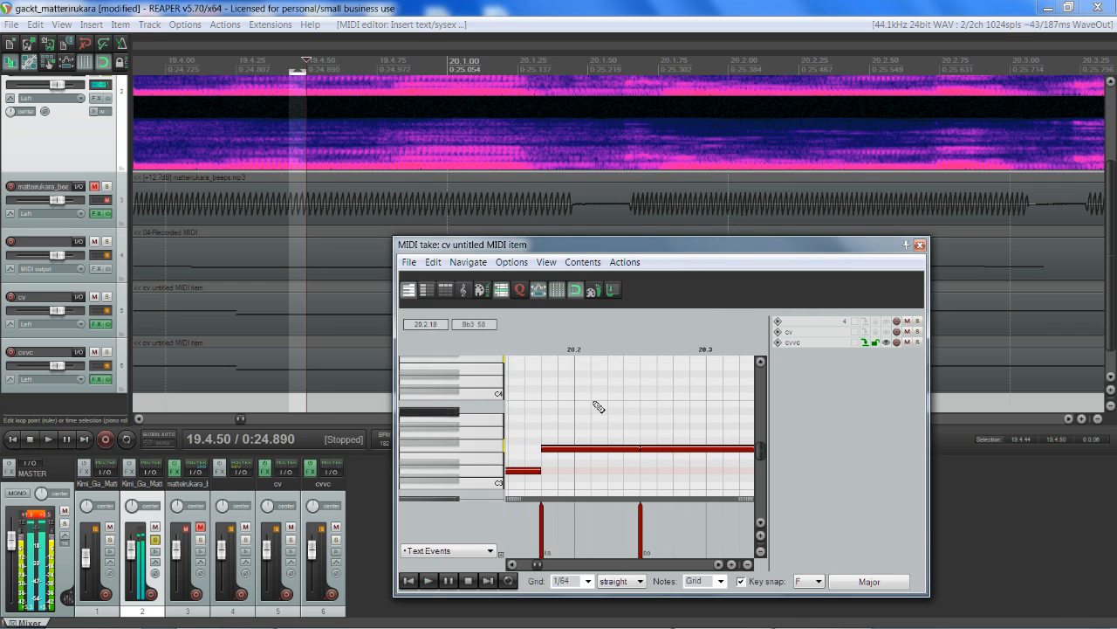
scroll(665, 437, "up", 3)
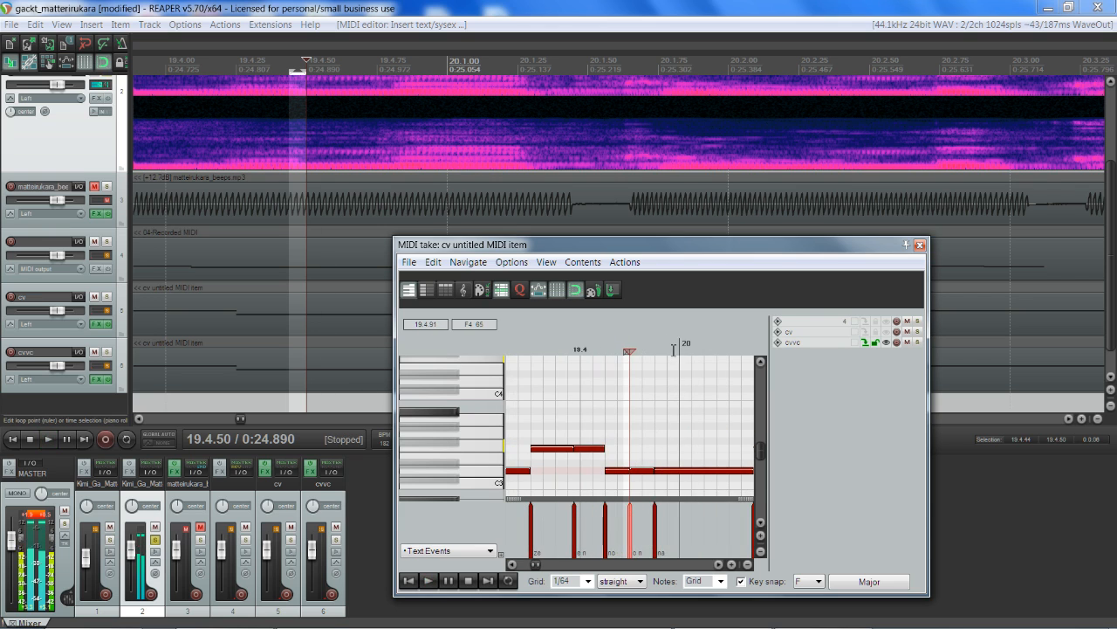
left_click(680, 350)
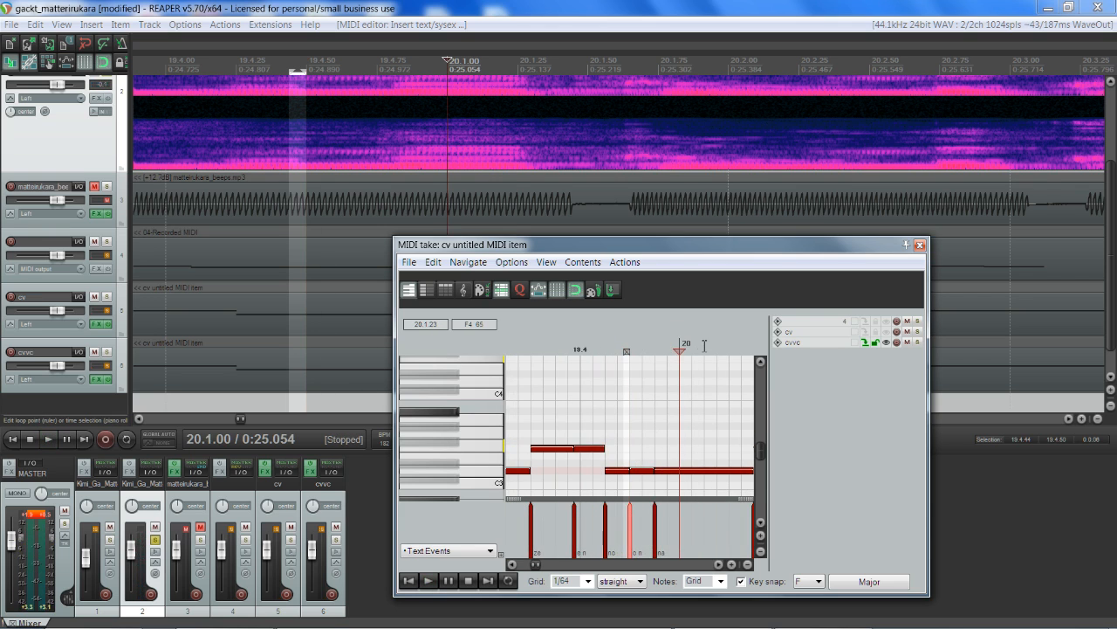
left_click_drag(704, 348, 700, 348)
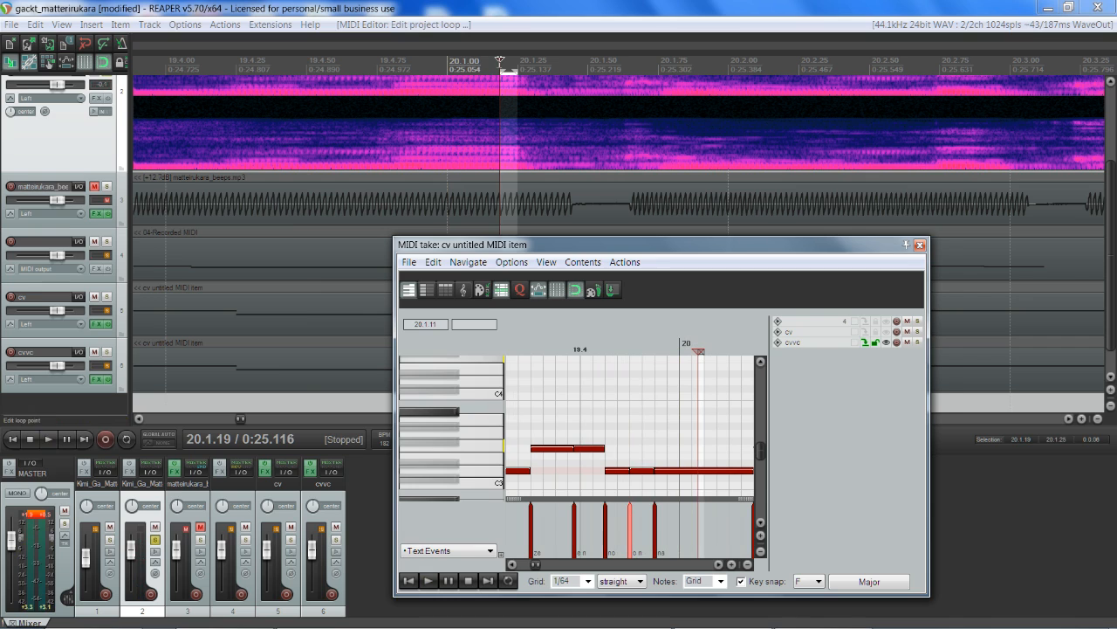
mouse_move(500, 62)
left_mouse_down()
mouse_move(518, 72)
mouse_move(501, 74)
left_mouse_up()
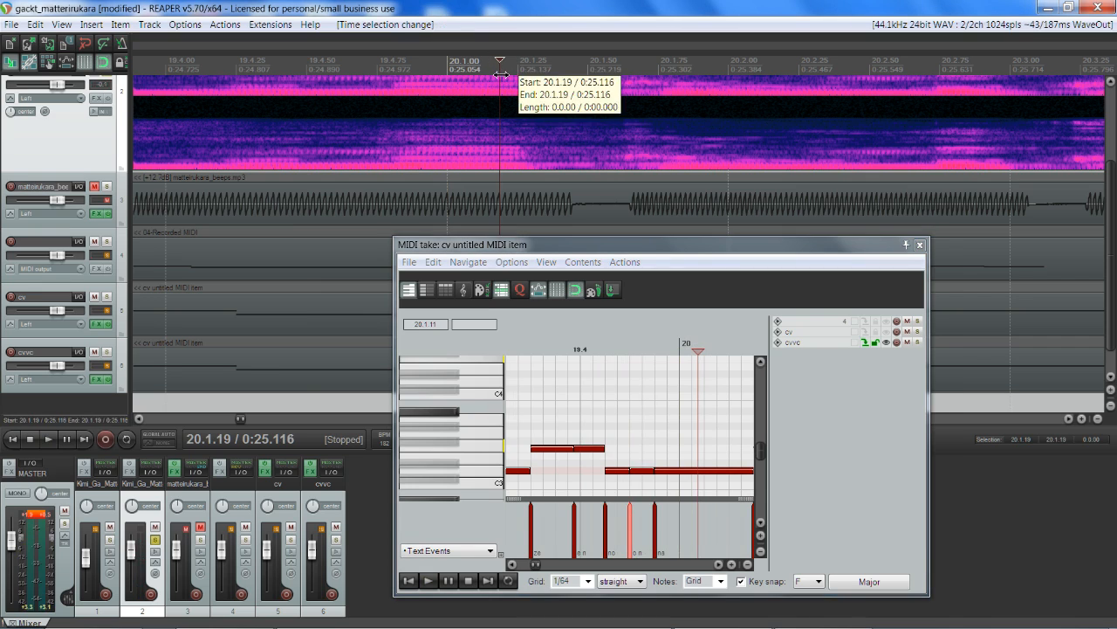
key("space")
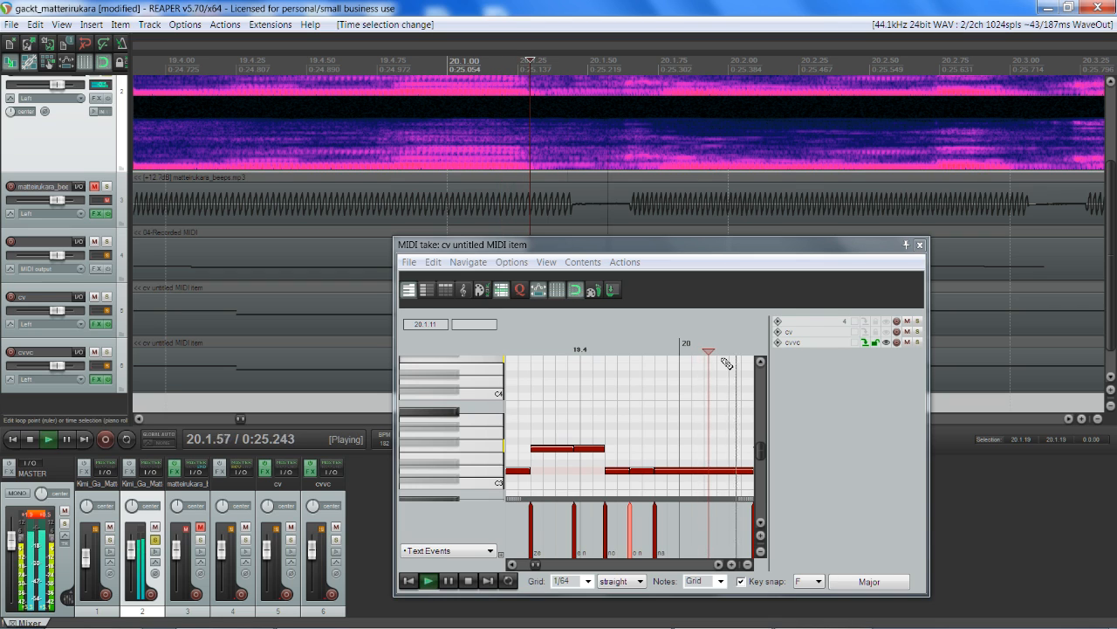
key("space")
Split the second D3 note at about 20.1.31, with the new part ending at 20.1.75, and place the text event "a k" at the split.
scroll(738, 534, "up", 3)
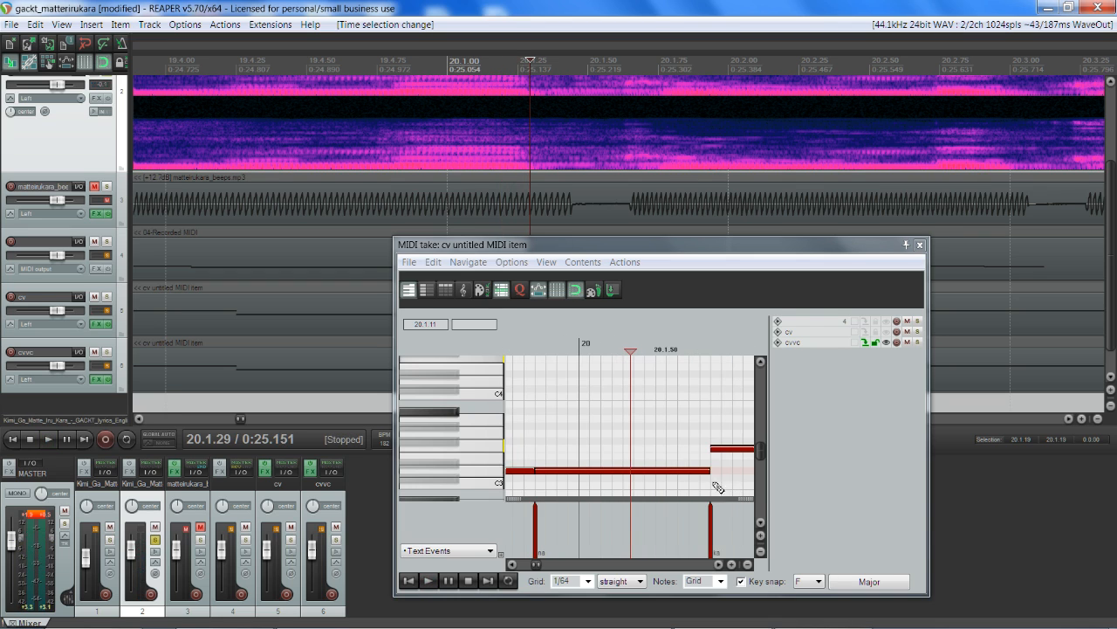
left_click_drag(710, 472, 635, 484)
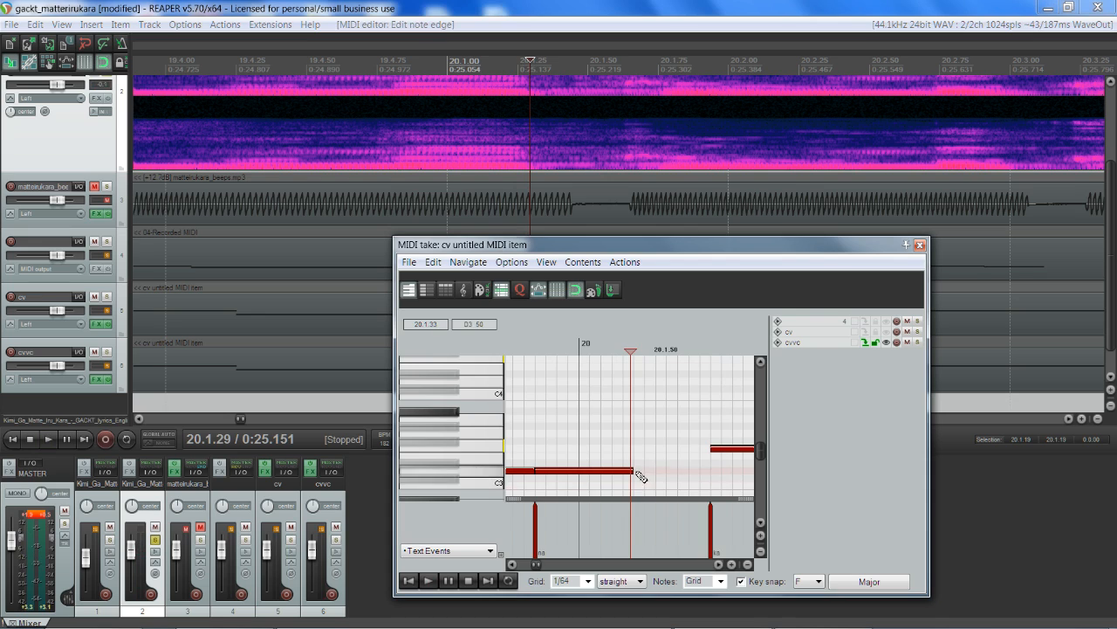
left_click_drag(712, 476, 711, 474)
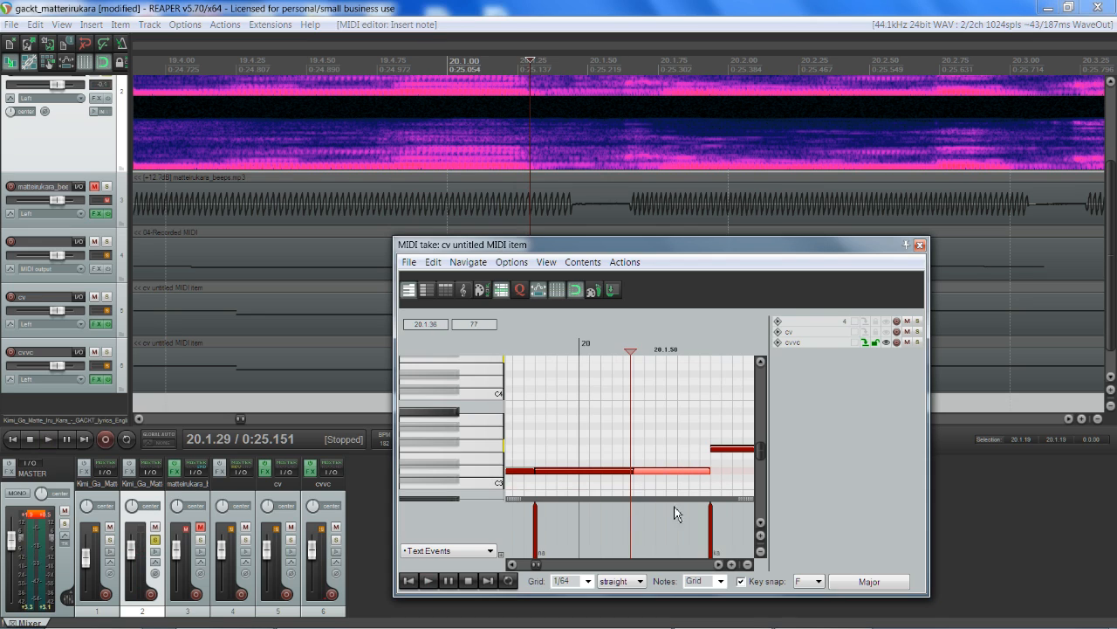
double_click(635, 529)
type("a k")
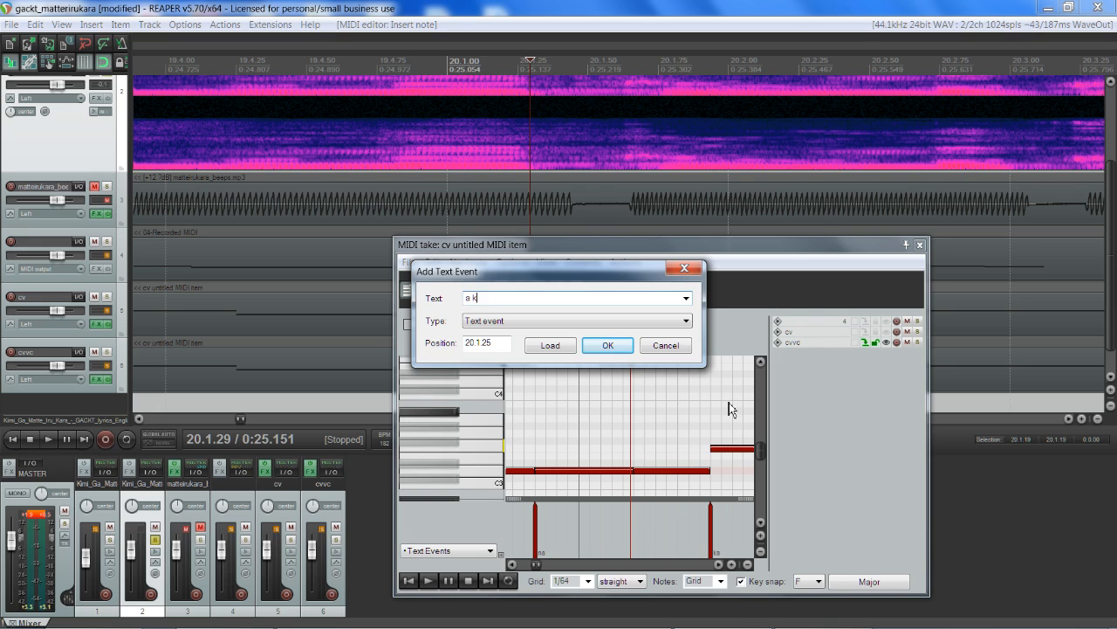
left_click(593, 345)
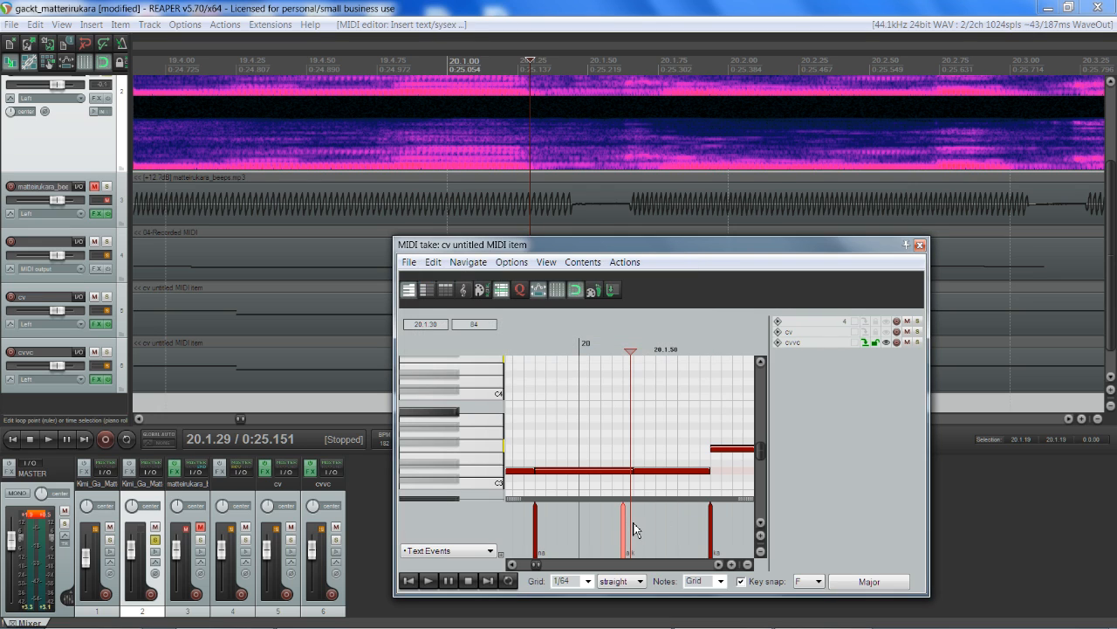
left_click_drag(626, 522, 635, 521)
Audition the original vocal from 20.1.00 and look over the notes around bar 20.
left_click(579, 340)
key("space")
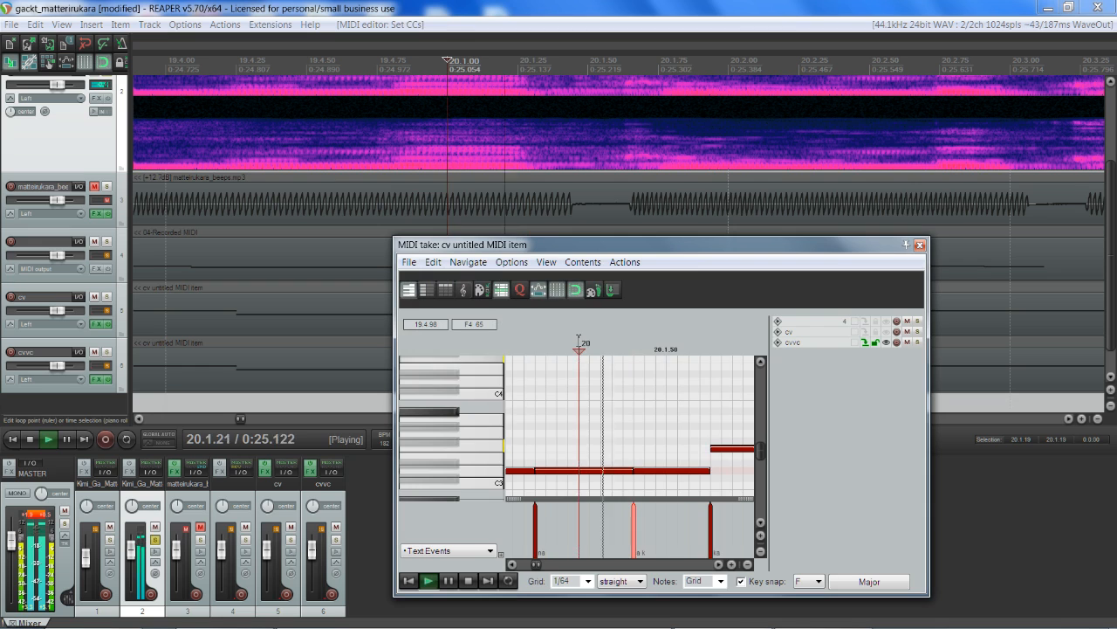
key("space")
scroll(694, 454, "down", 6)
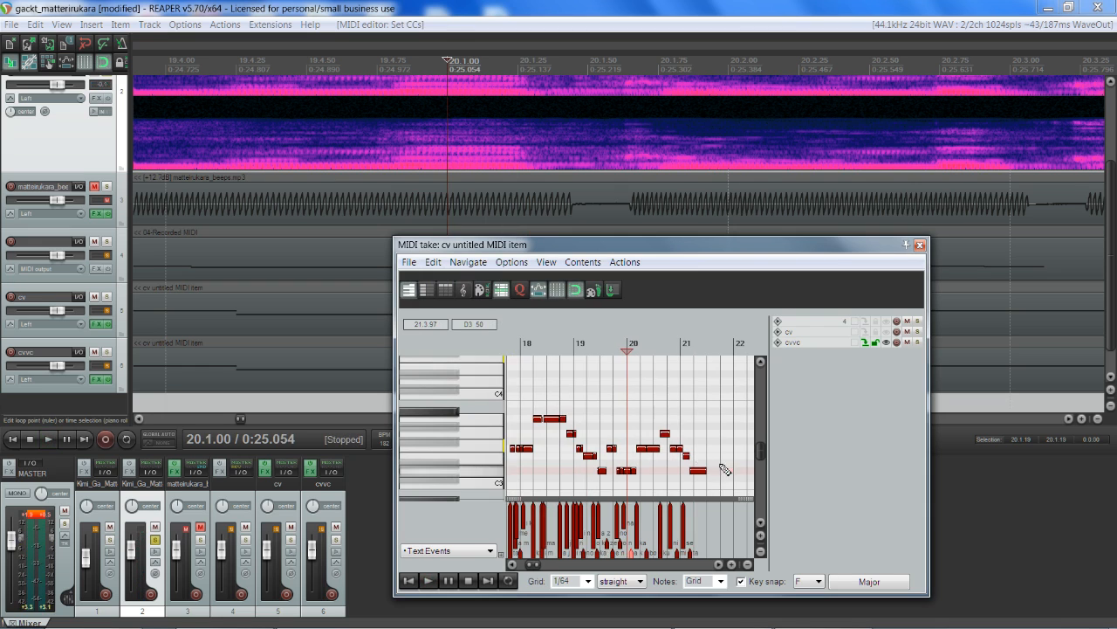
scroll(725, 470, "up", 6)
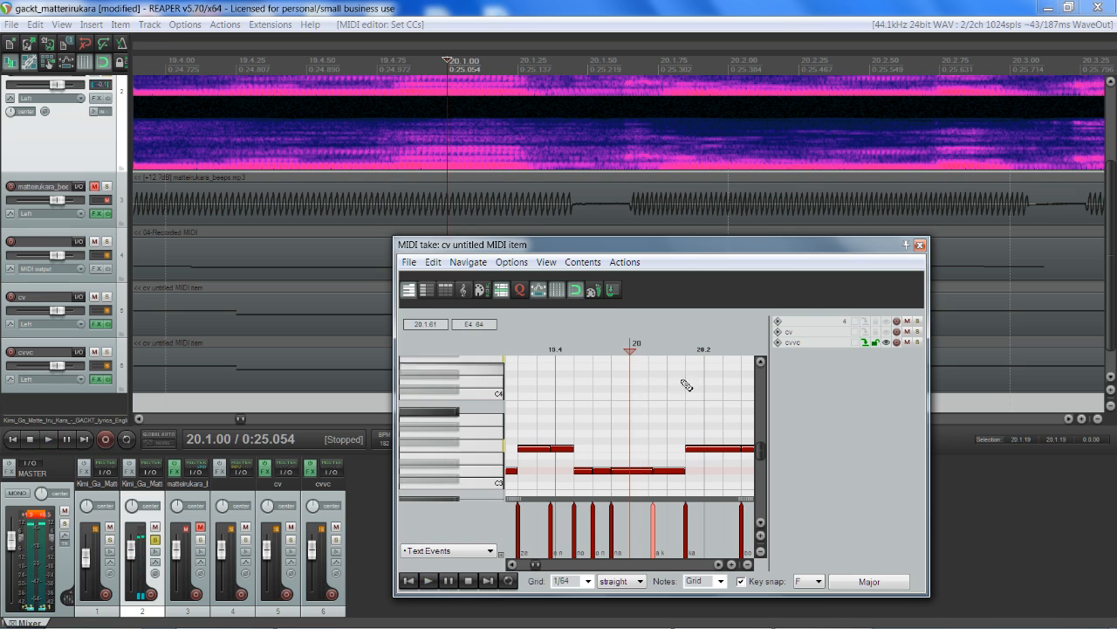
Audition the original vocal around 20.2.00 to locate the transition inside the F3 note, placing the edit cursor at 20.2.13.
left_click(686, 350)
key("space")
key("space")
left_click(716, 359)
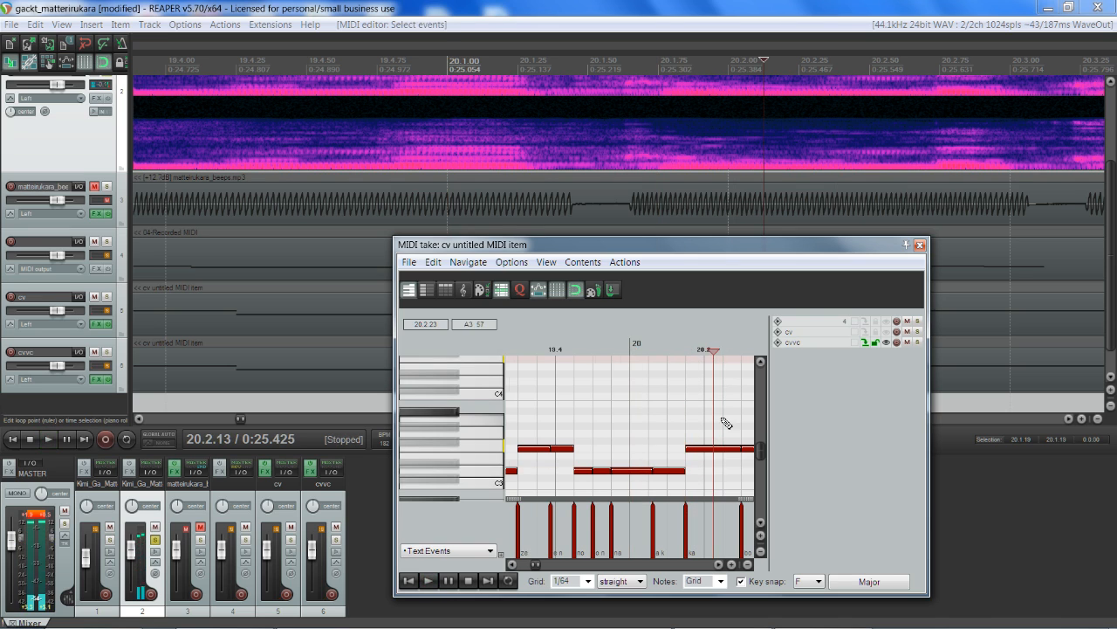
scroll(721, 421, "up", 4)
key("space")
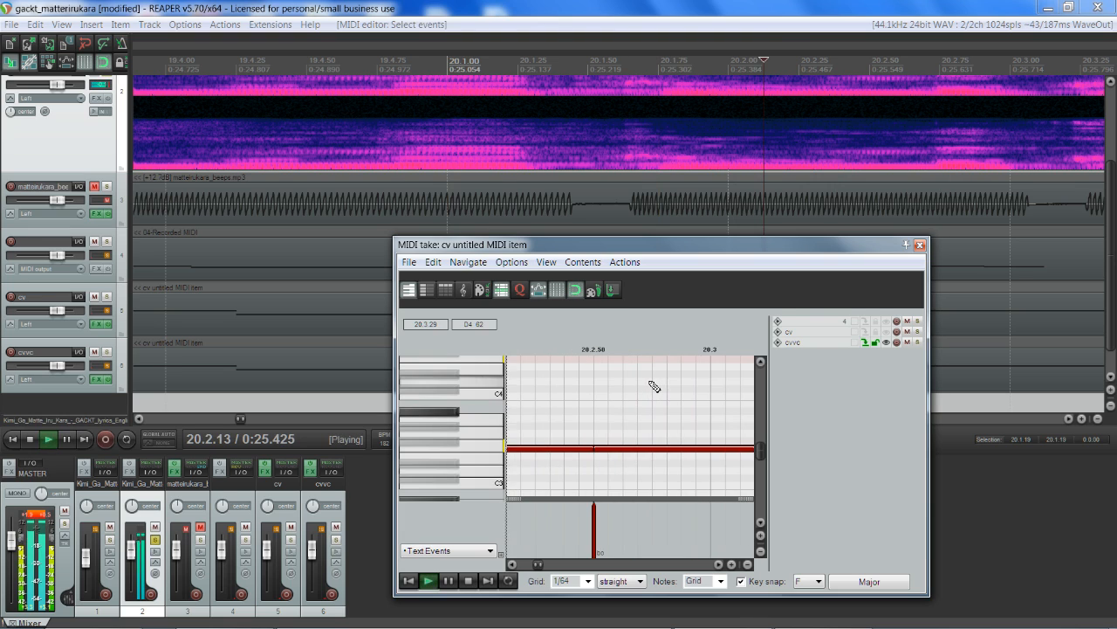
key("space")
mouse_move(762, 60)
left_mouse_down()
mouse_move(710, 60)
mouse_move(768, 61)
left_mouse_up()
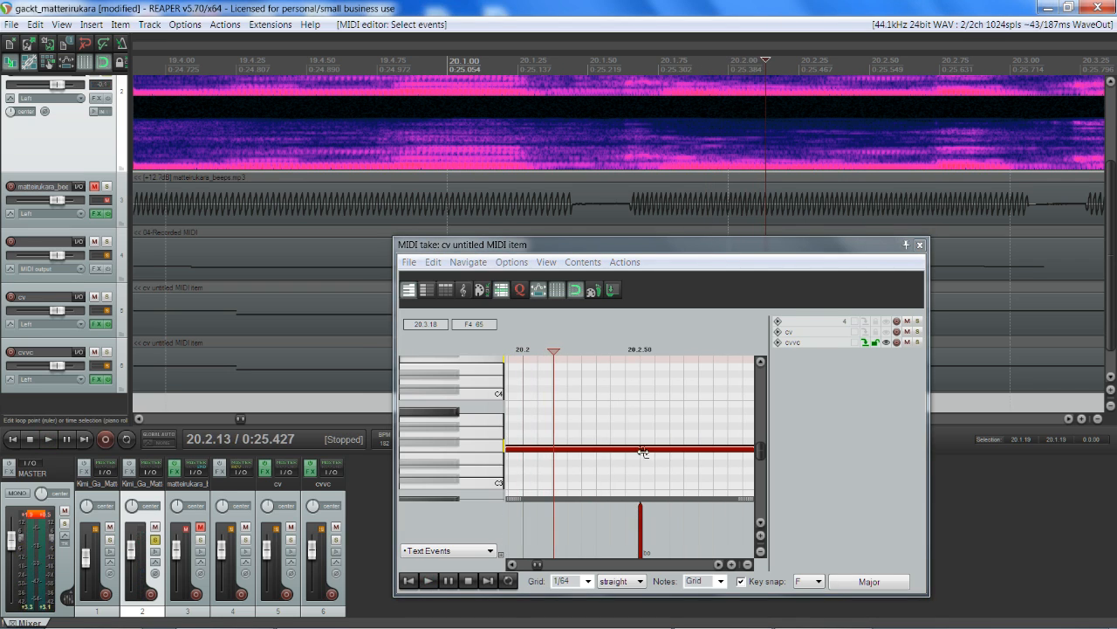
Split the F3 note at 20.2.13, with the second part ending at 20.2.50, and add the text event "a b" at the split.
mouse_move(640, 451)
left_mouse_down()
mouse_move(553, 451)
mouse_move(632, 449)
left_mouse_up()
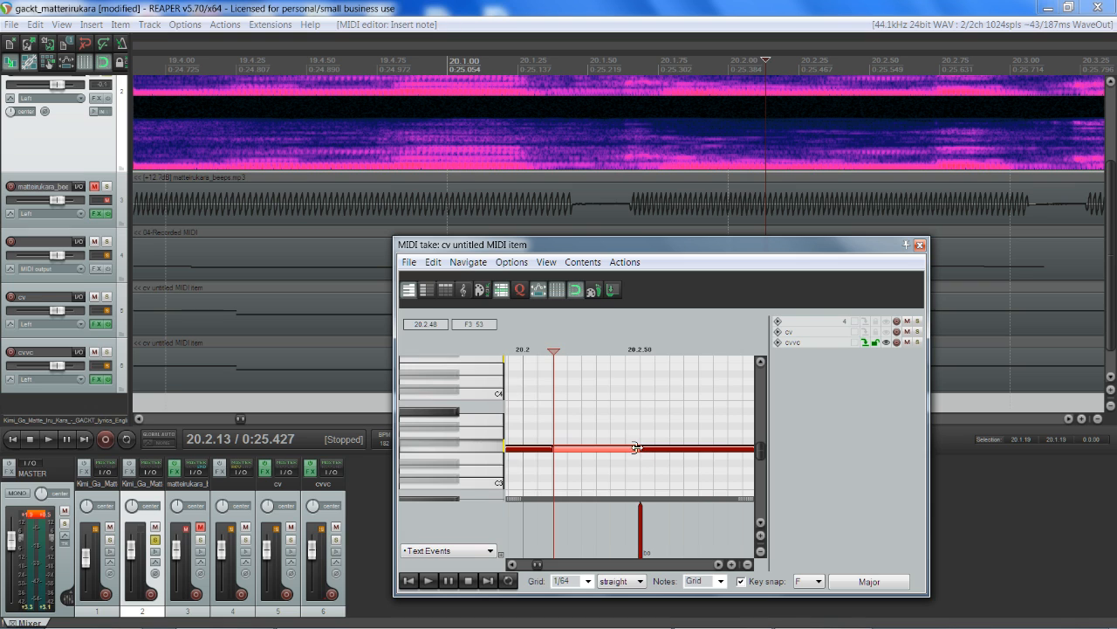
scroll(596, 433, "down", 3)
scroll(650, 499, "up", 3)
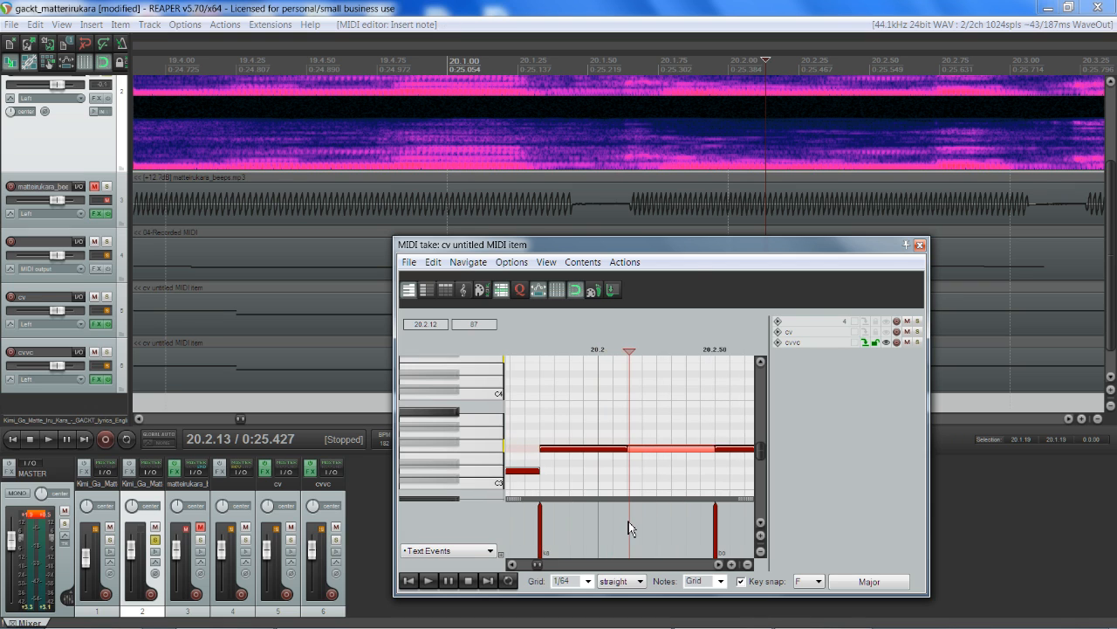
double_click(629, 521)
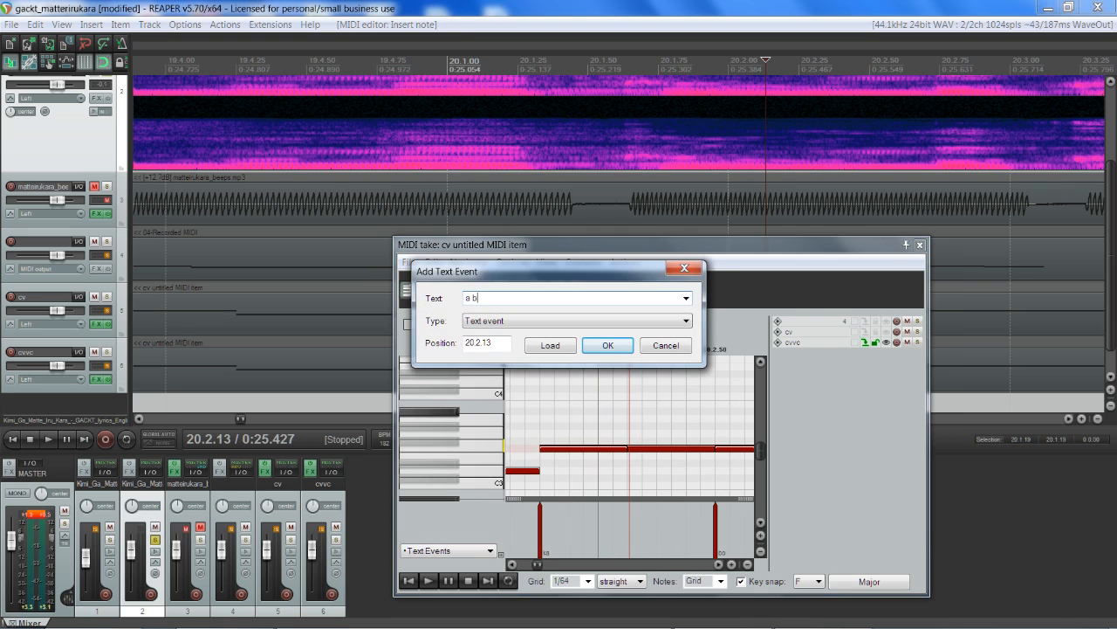
left_click(620, 352)
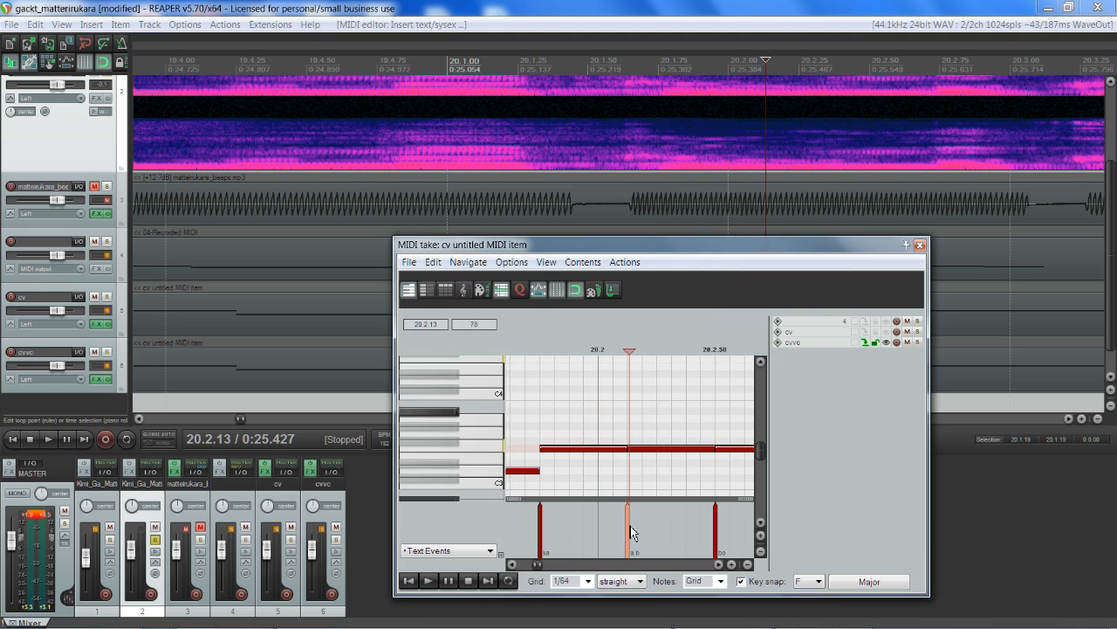
Audition the original vocal from 20.2.94 and 20.3.00 to locate the transition inside the F3 note that starts at 20.2.50.
left_click(721, 565)
left_click(722, 565)
left_click(723, 564)
left_click(723, 565)
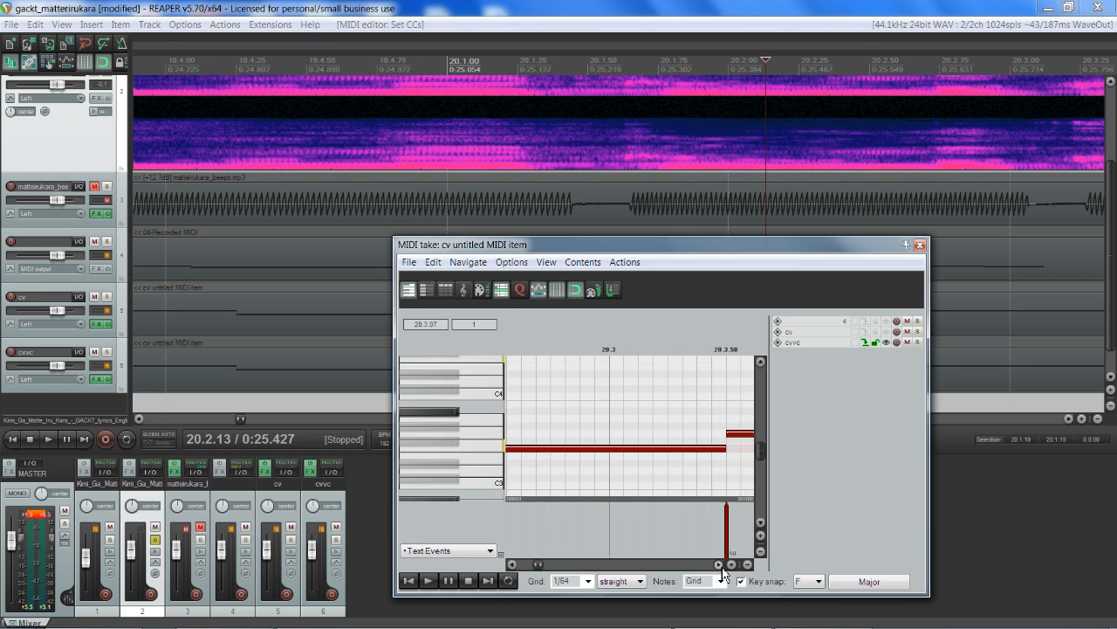
left_click(722, 565)
left_click(590, 351)
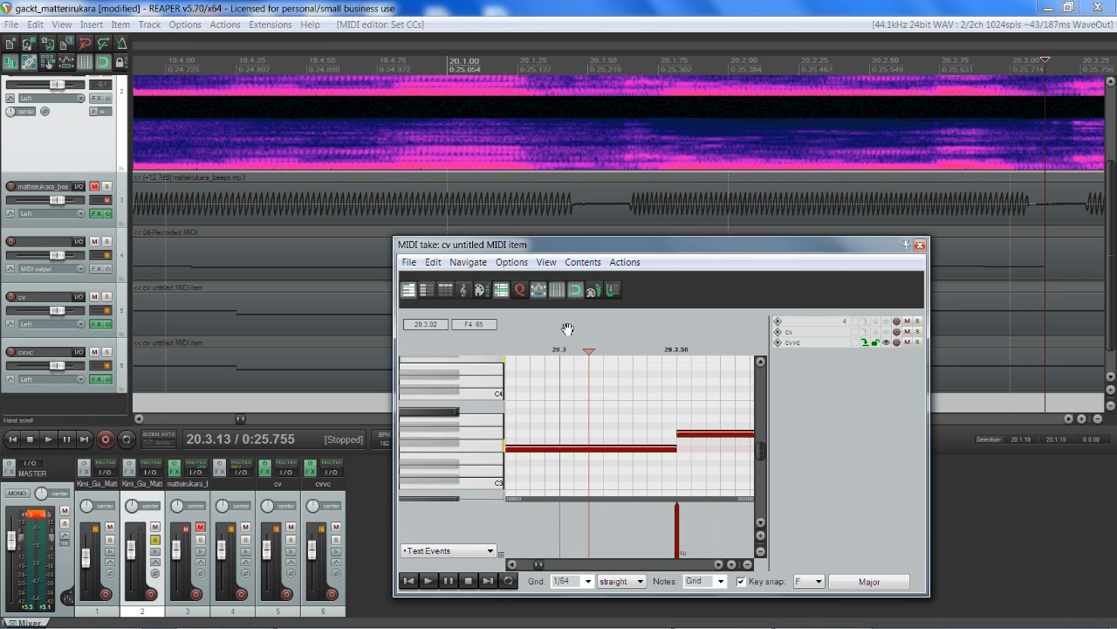
left_click(545, 350)
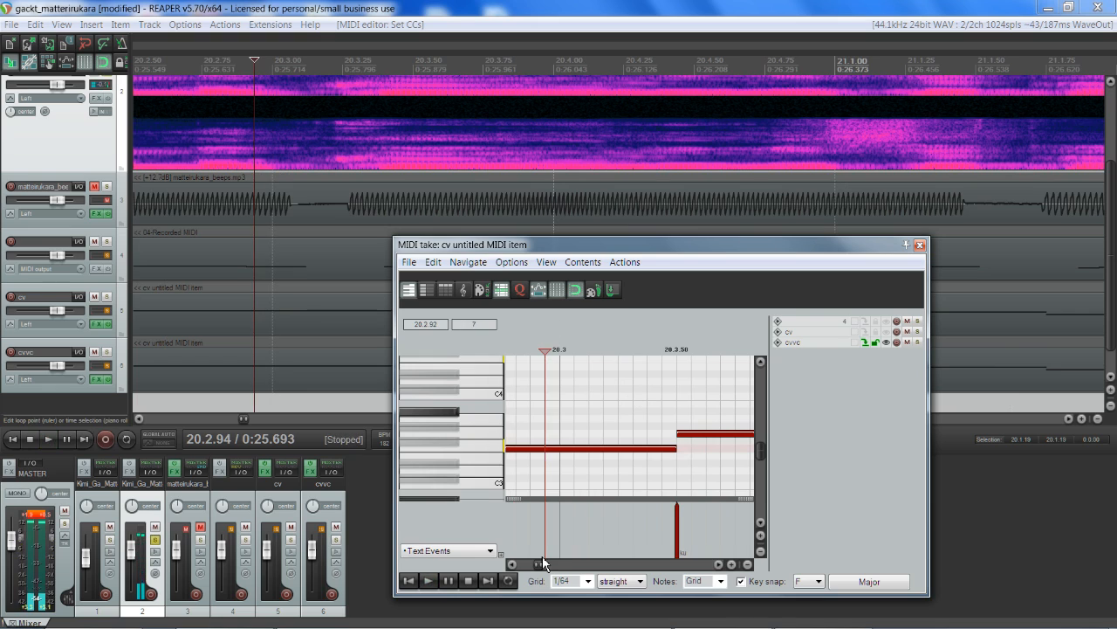
left_click(512, 564)
left_click(513, 564)
left_click(512, 564)
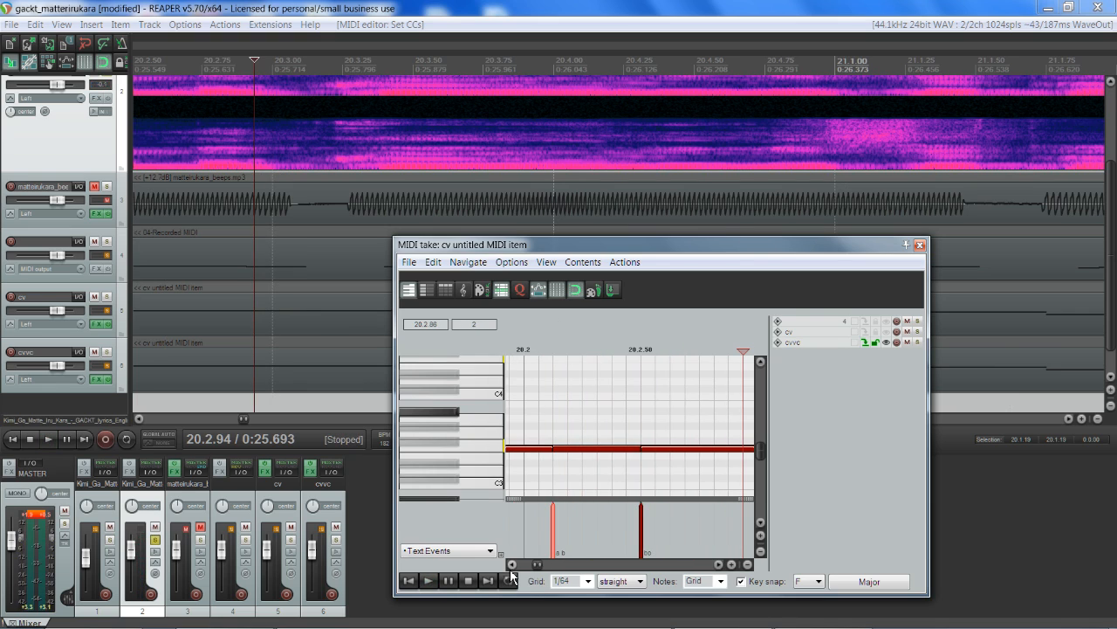
left_click(719, 563)
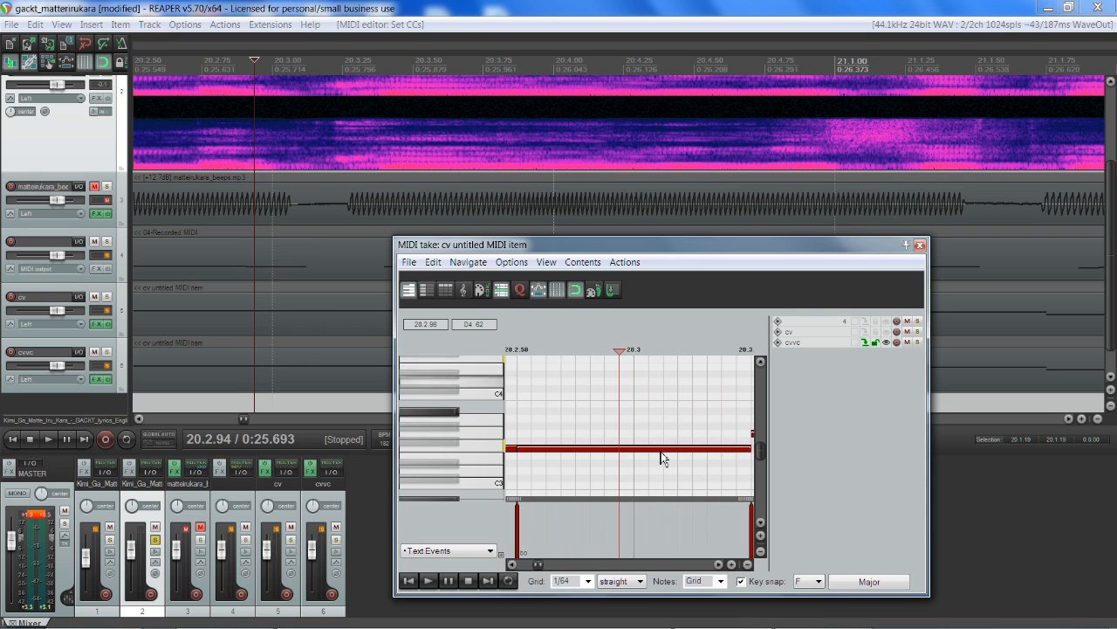
left_click(604, 350)
key("space")
key("space")
left_click(635, 350)
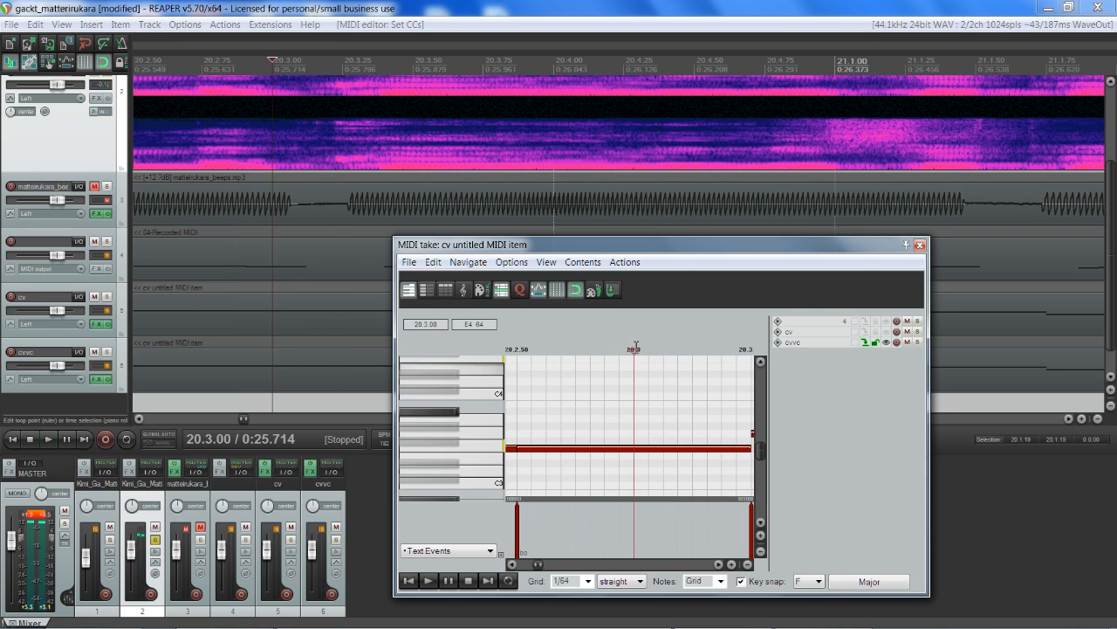
key("space")
key("space")
scroll(726, 447, "down", 2)
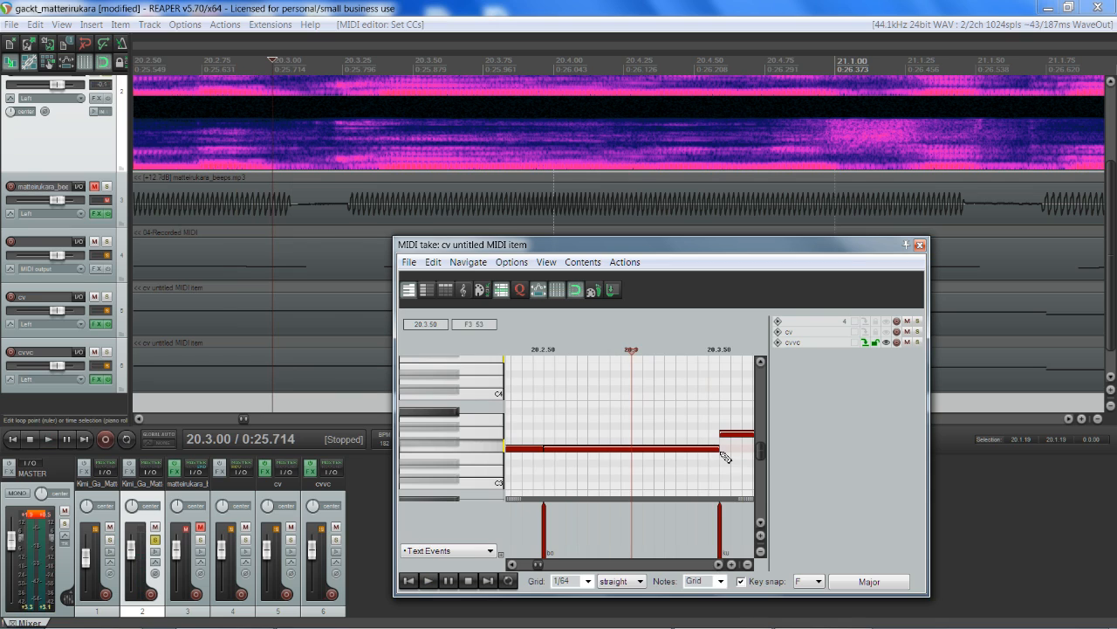
Split the second F3 note at 20.3.00, with the new part ending at 20.3.50, and add the text event "o k" at the split.
left_click_drag(725, 455, 635, 454)
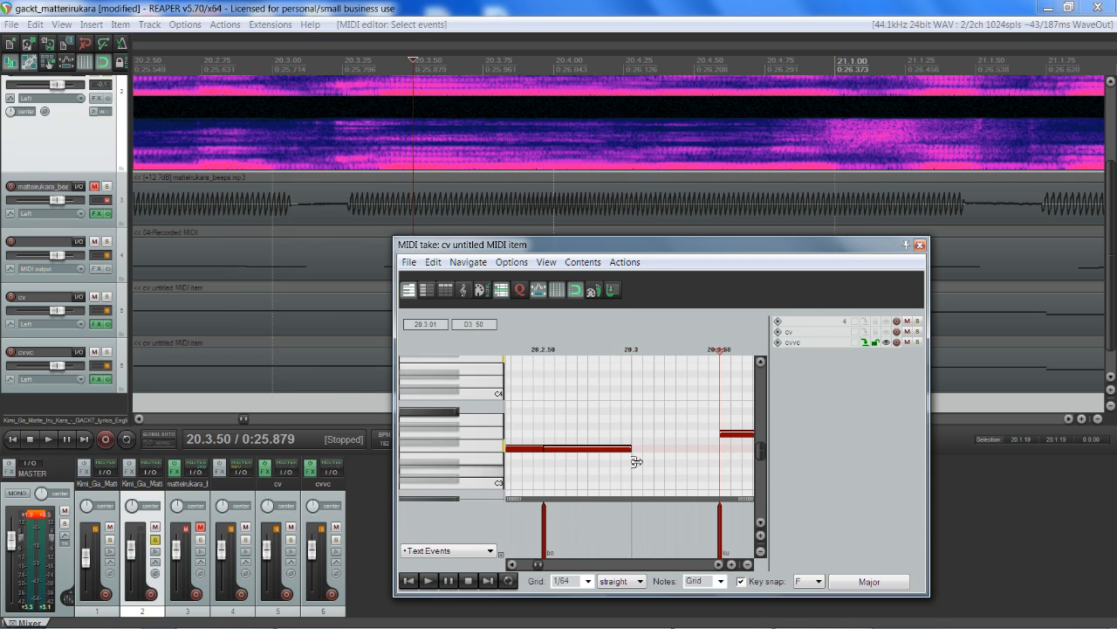
left_click(639, 350)
left_click_drag(640, 449, 724, 449)
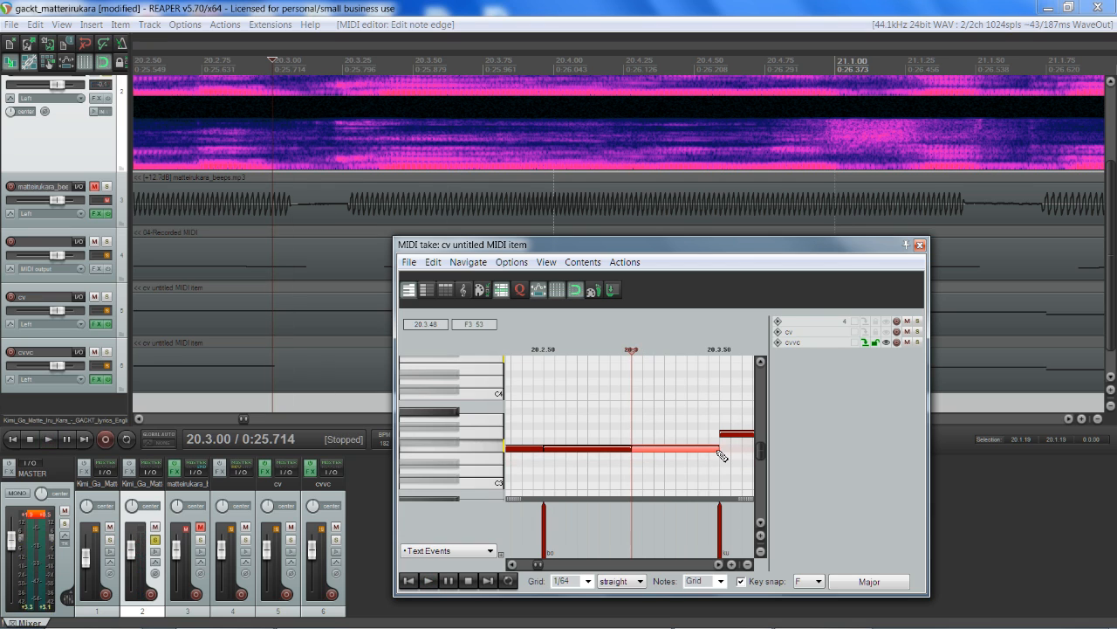
double_click(625, 543)
type("0")
type(" k")
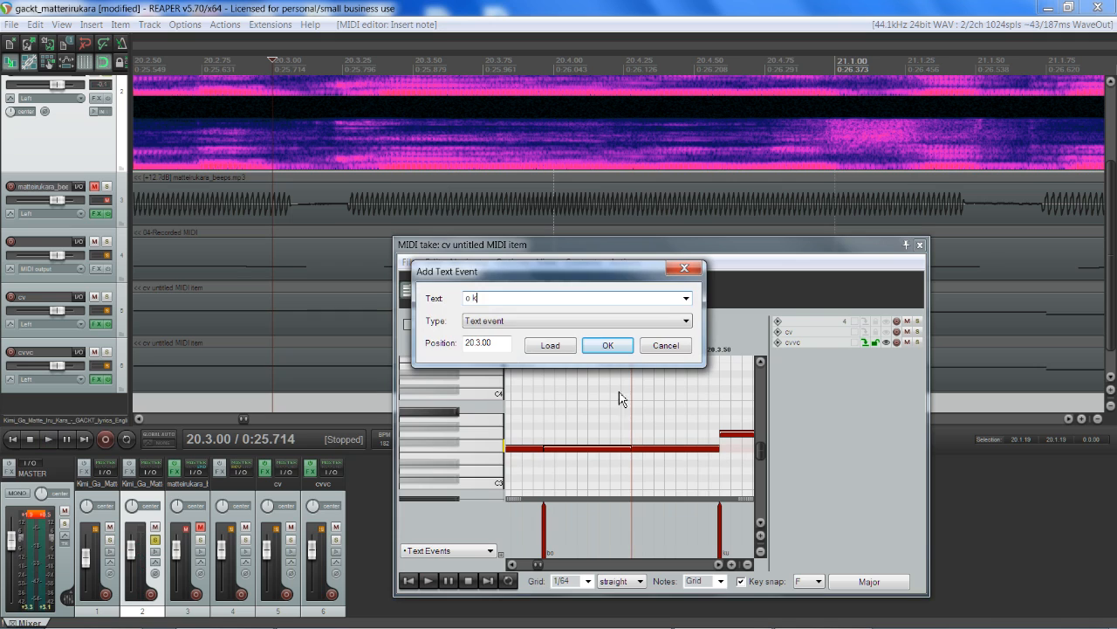
left_click(607, 345)
Audition the original vocal around the G3 note from 20.3.50 and look over the notes up to bar 21 for the next transition.
left_click(719, 566)
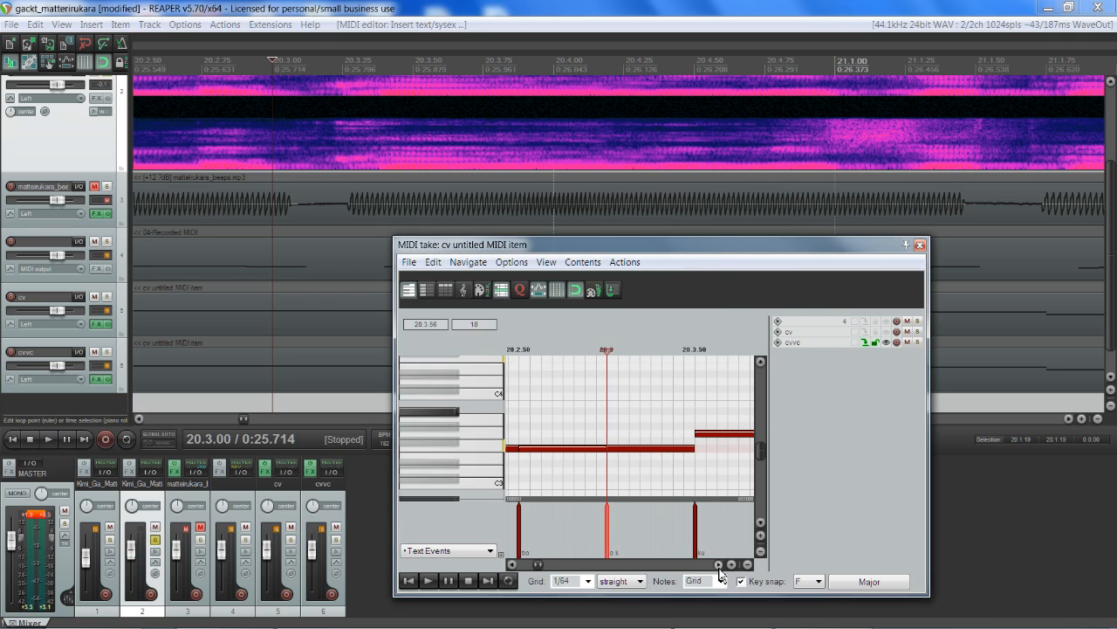
left_click(628, 352)
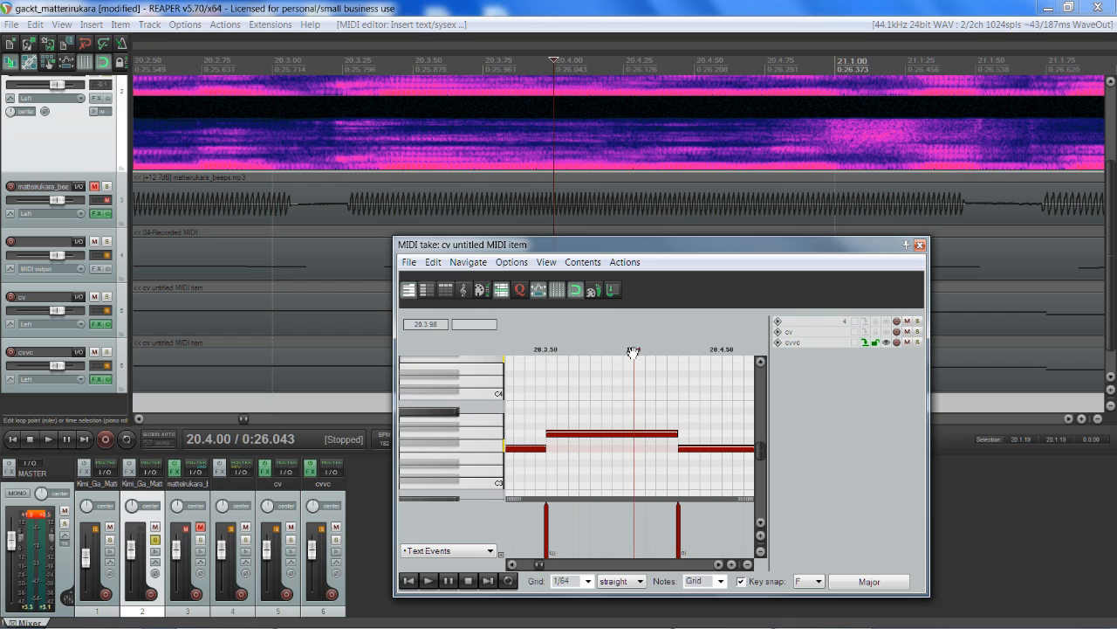
left_click(602, 350)
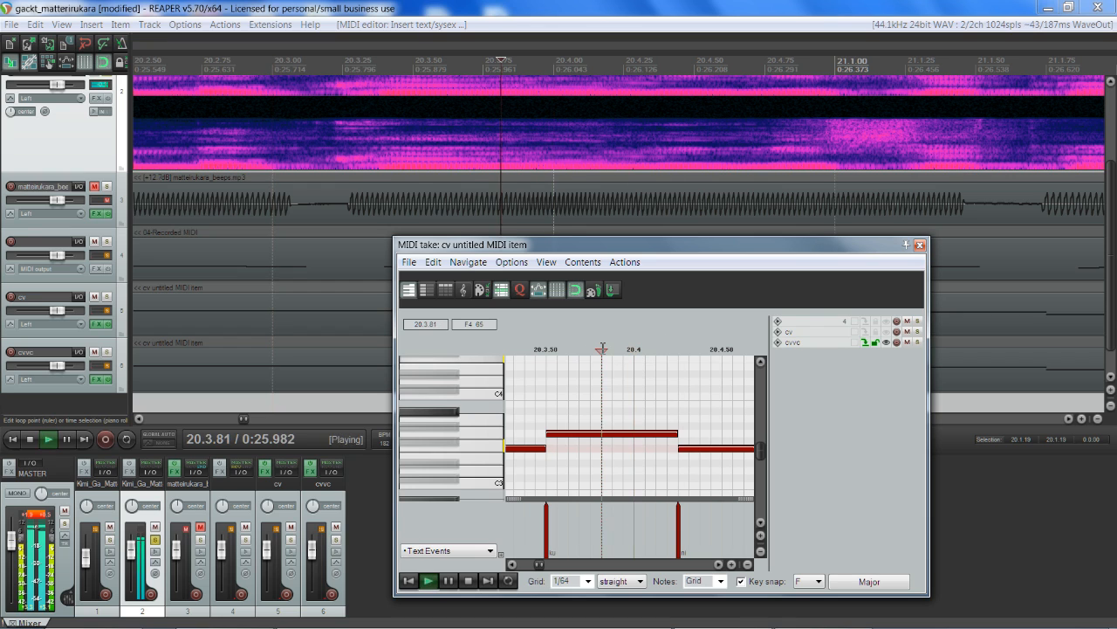
left_click(633, 354)
key("space")
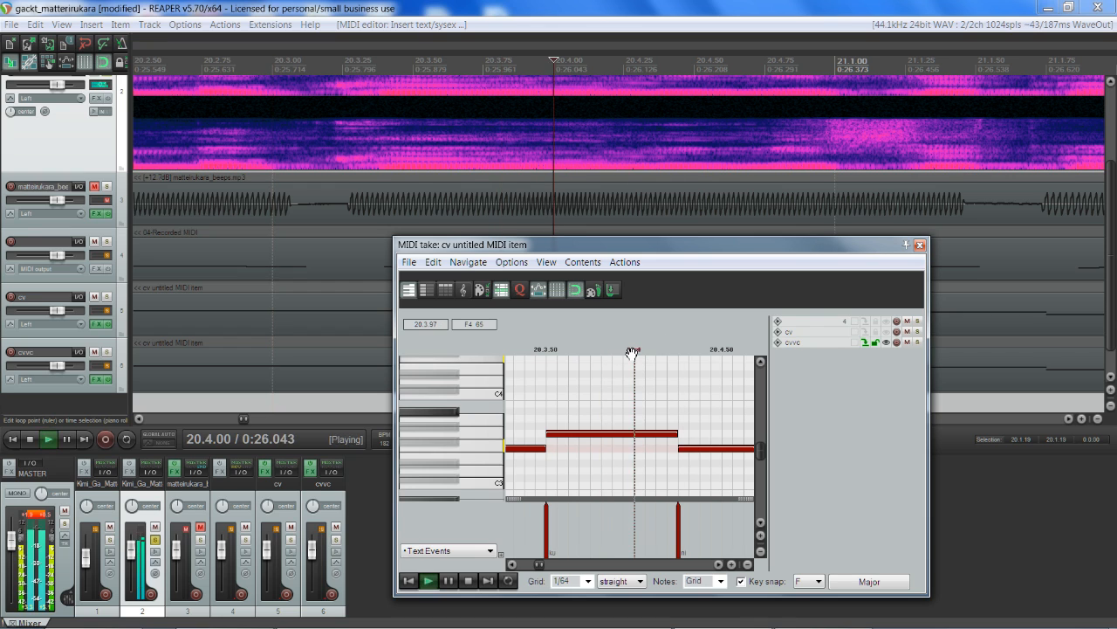
key("space")
key("space")
key("space")
left_click(649, 353)
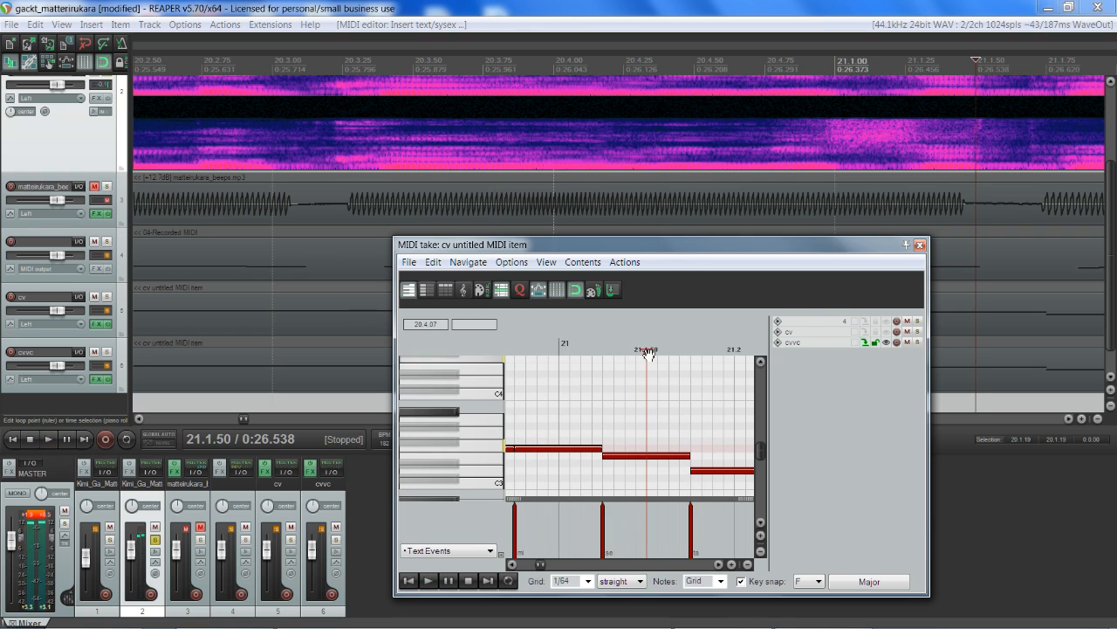
left_click(562, 369)
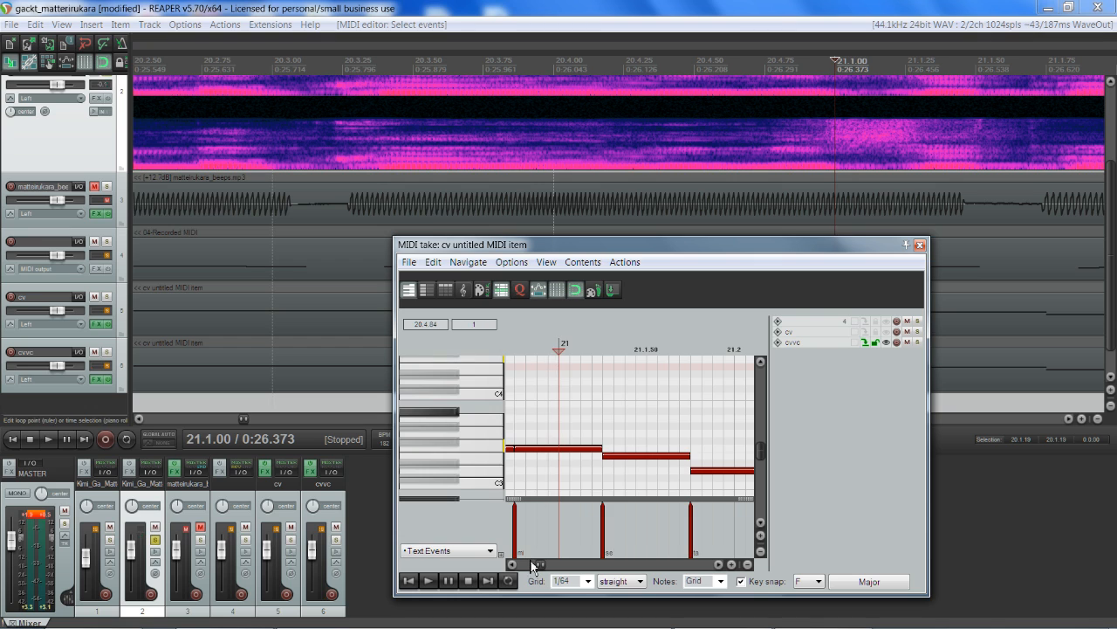
scroll(576, 371, "left", 4)
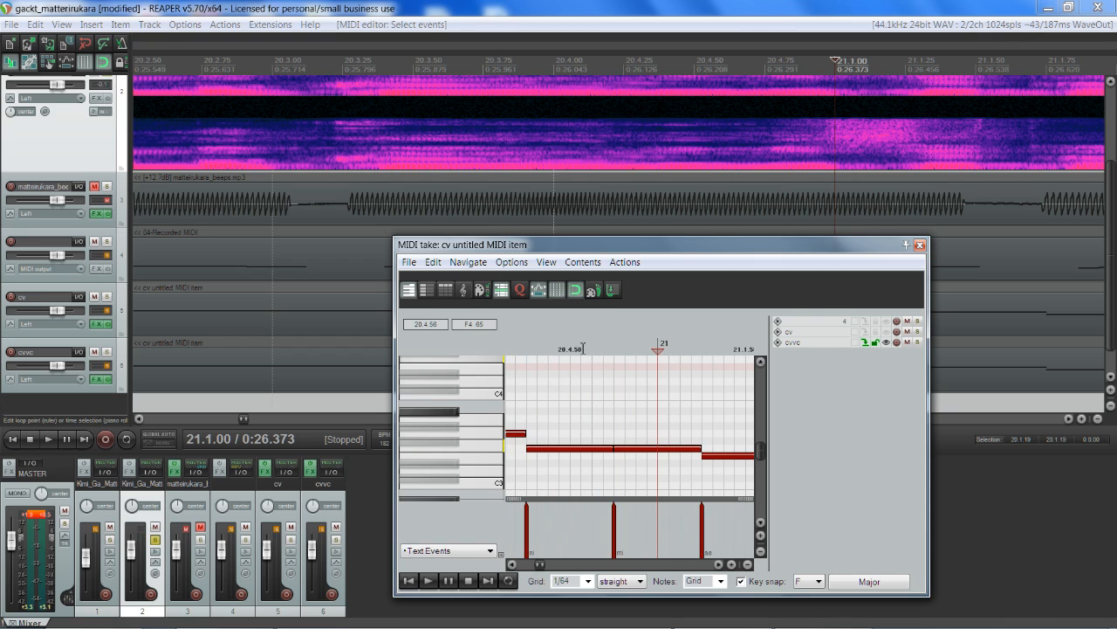
left_click(580, 350)
left_click(513, 565)
left_click(515, 568)
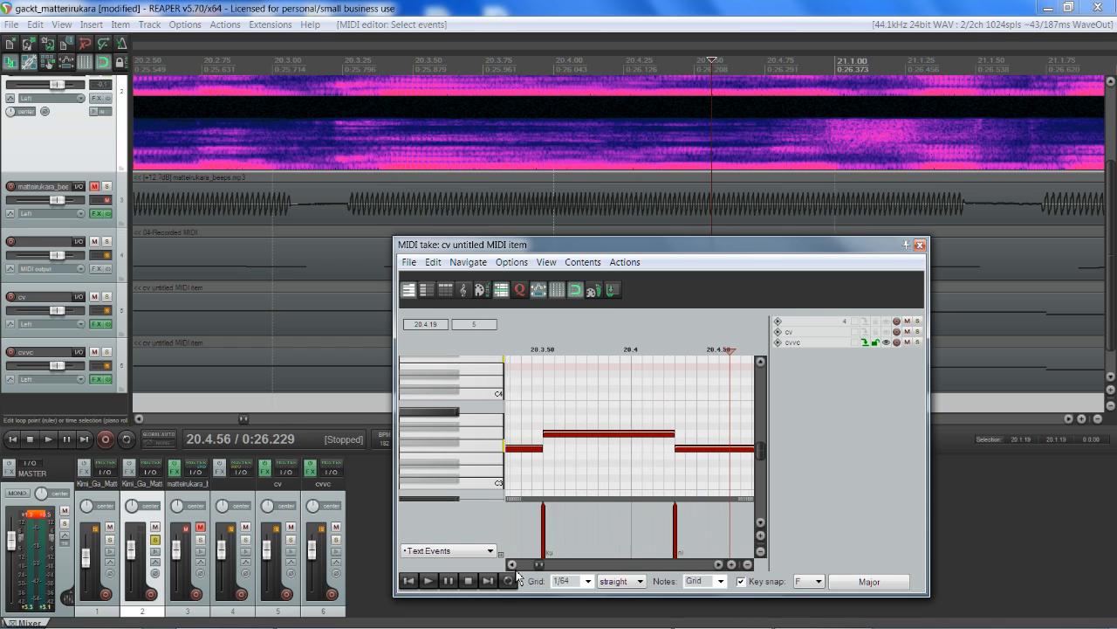
left_click(566, 350)
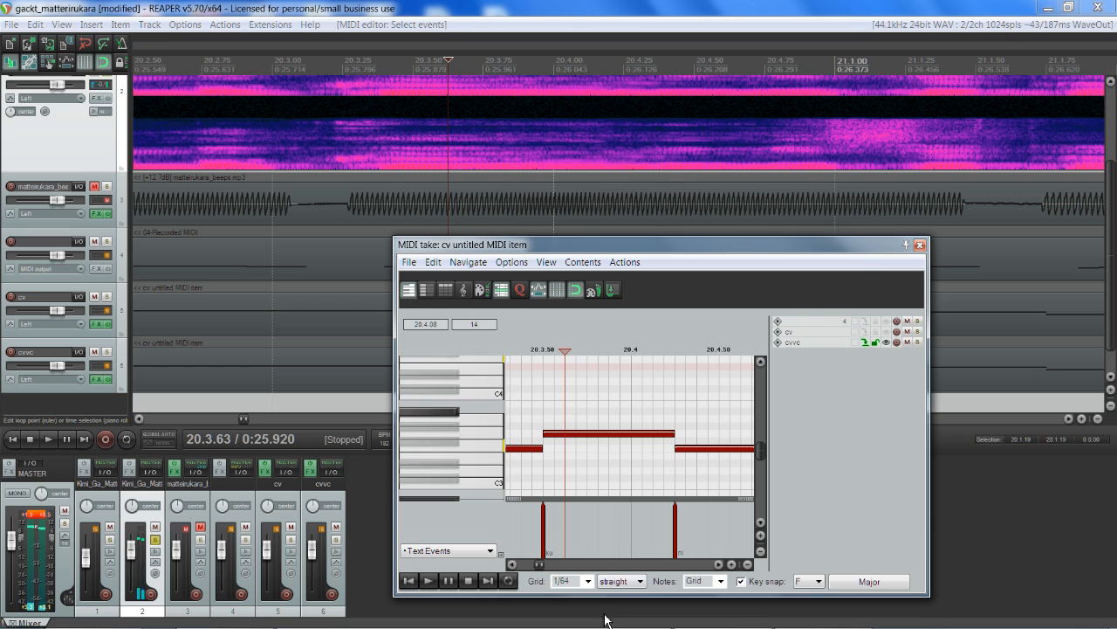
left_click(818, 619)
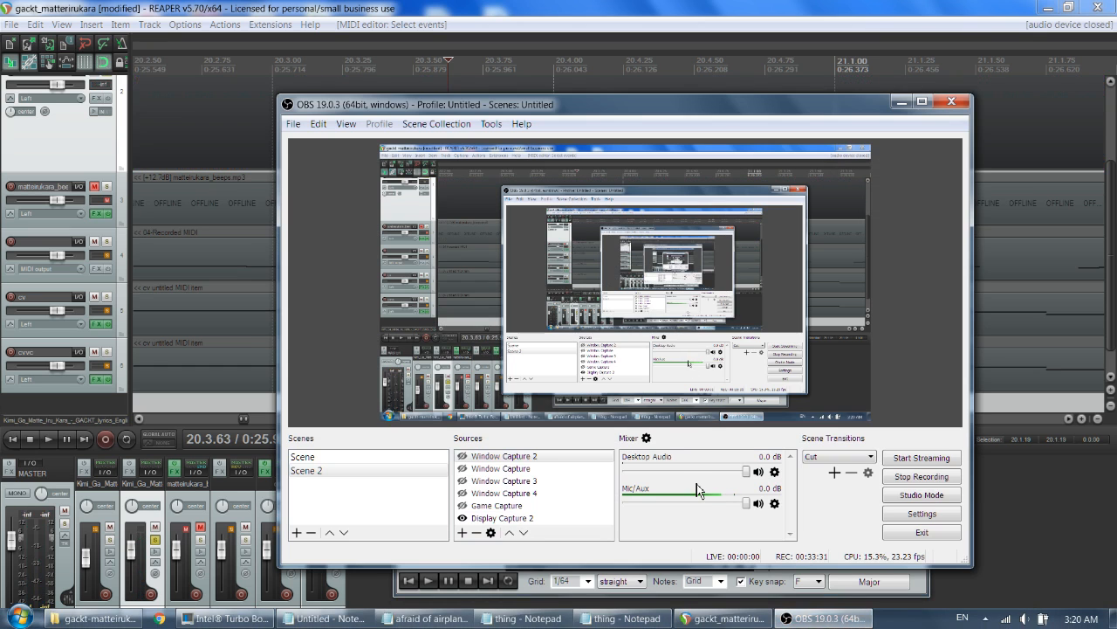